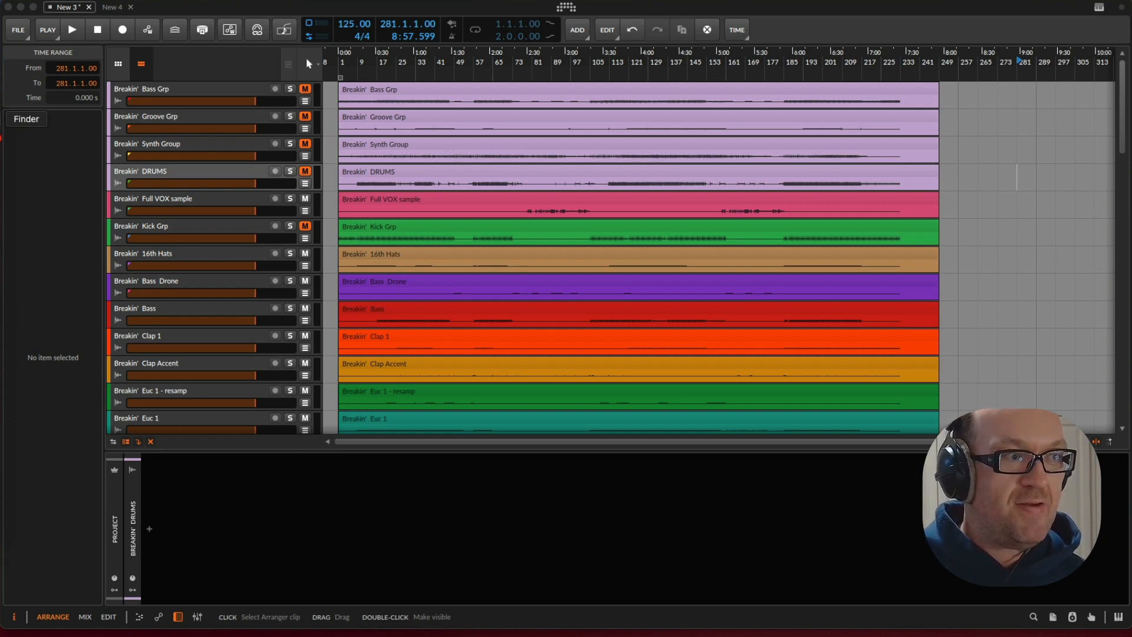
Switch to Finder and review the STEMS, MASTERS and MIDI Files folders inside the Breakin folder
left_click(2, 118)
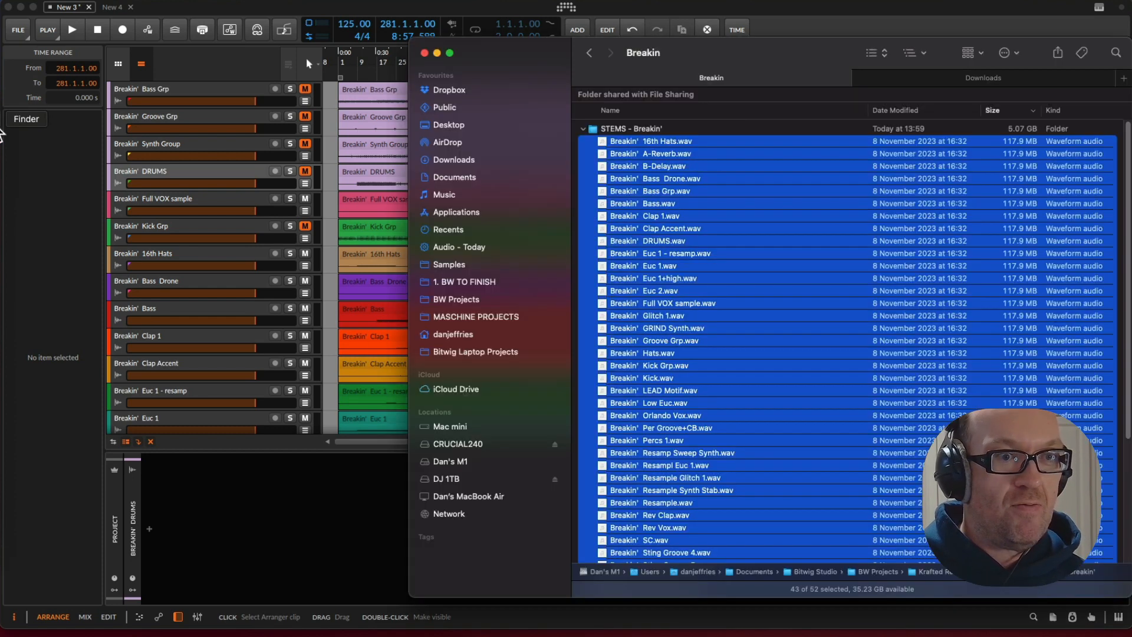
left_click(582, 135)
left_click(583, 129)
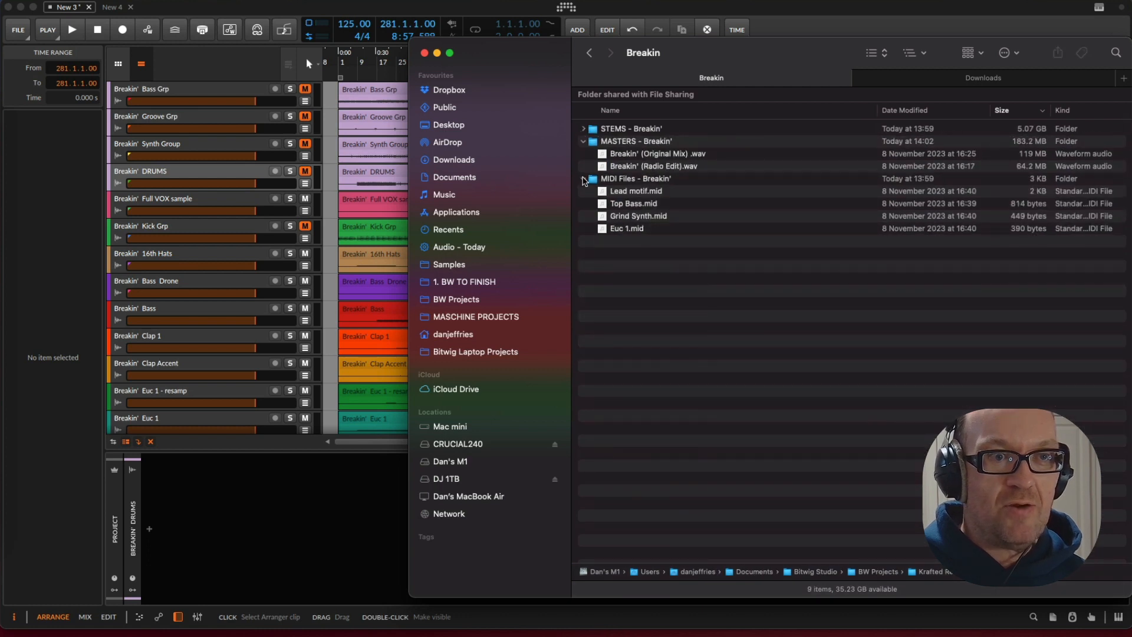
left_click(583, 179)
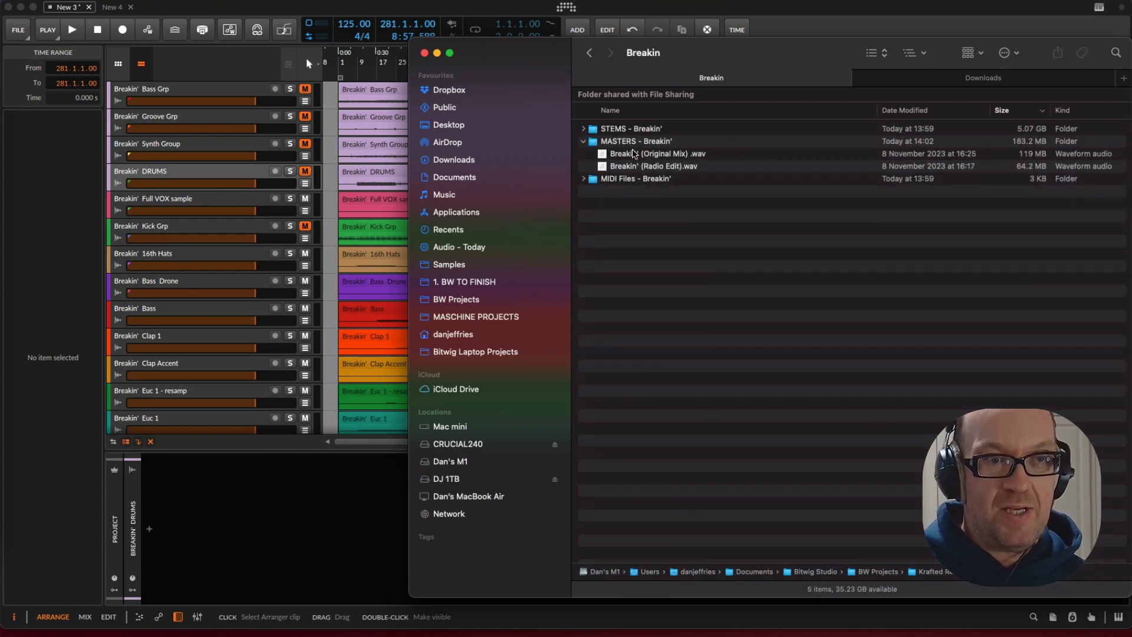
left_click(583, 129)
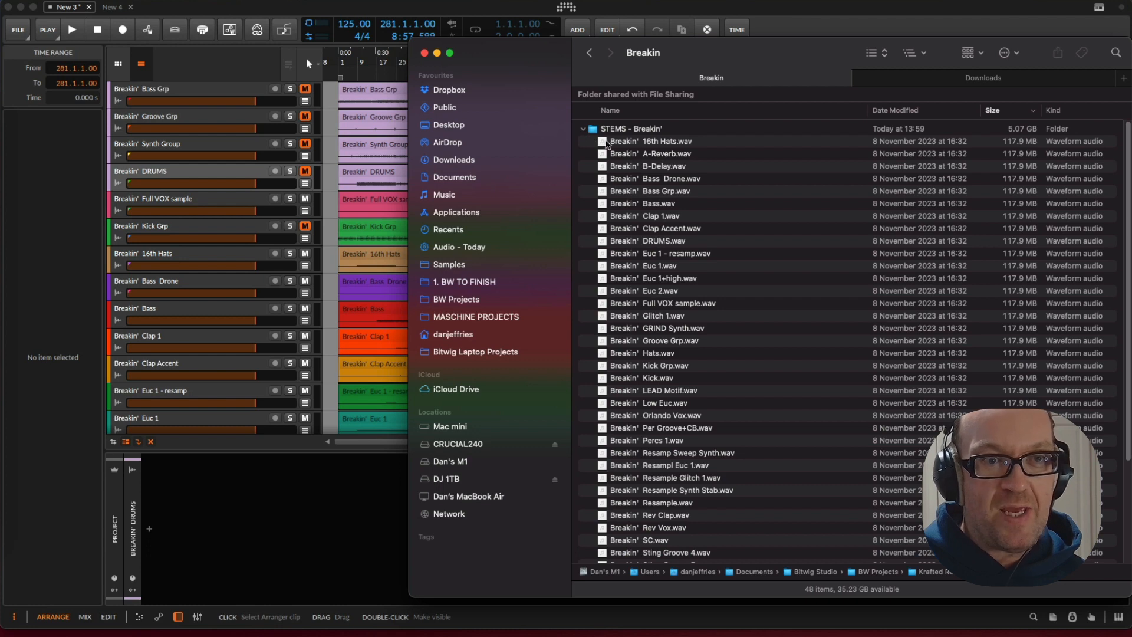
scroll(675, 233, "down", 6)
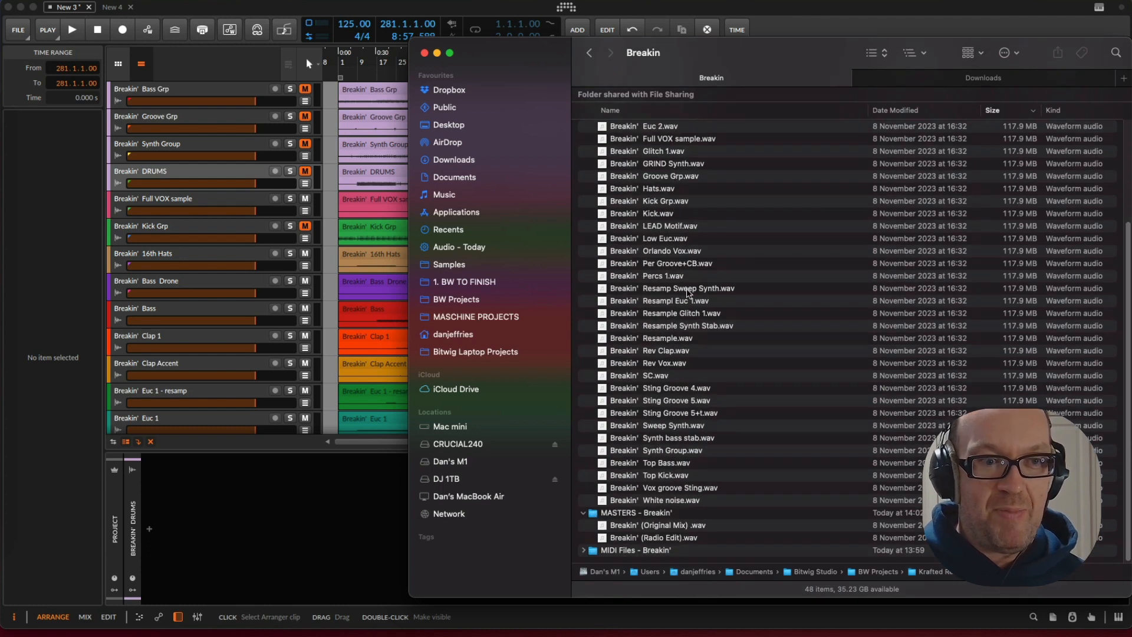
scroll(684, 405, "up", 6)
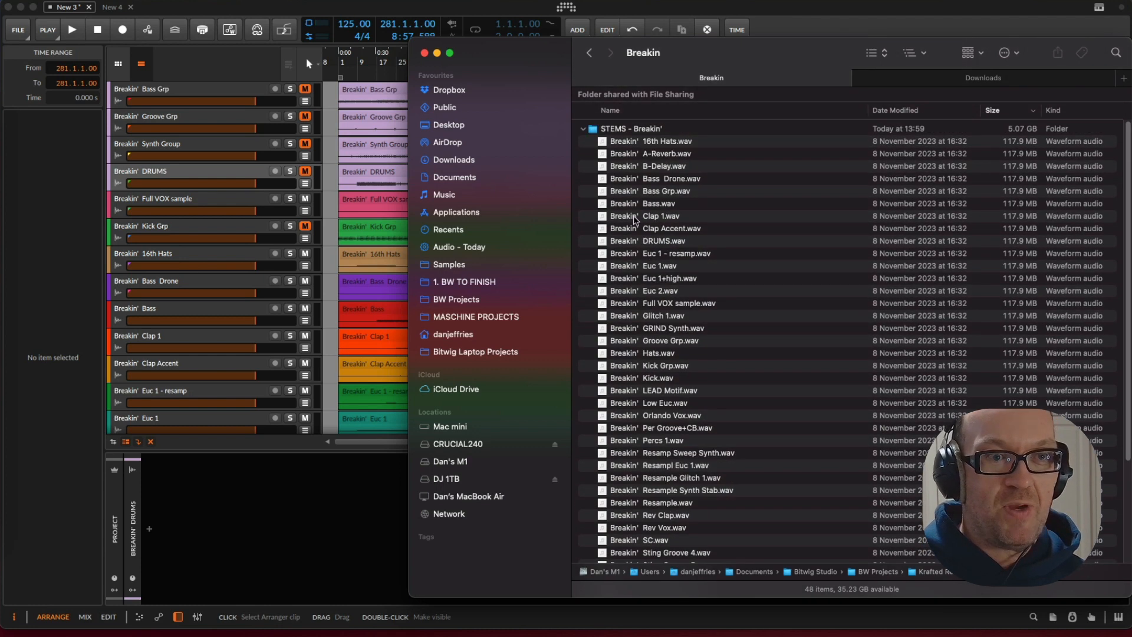
Reposition the Finder window over the arranger, collapse the STEMS folder and expand the MIDI Files folder to examine its contents
left_click_drag(557, 51, 314, 38)
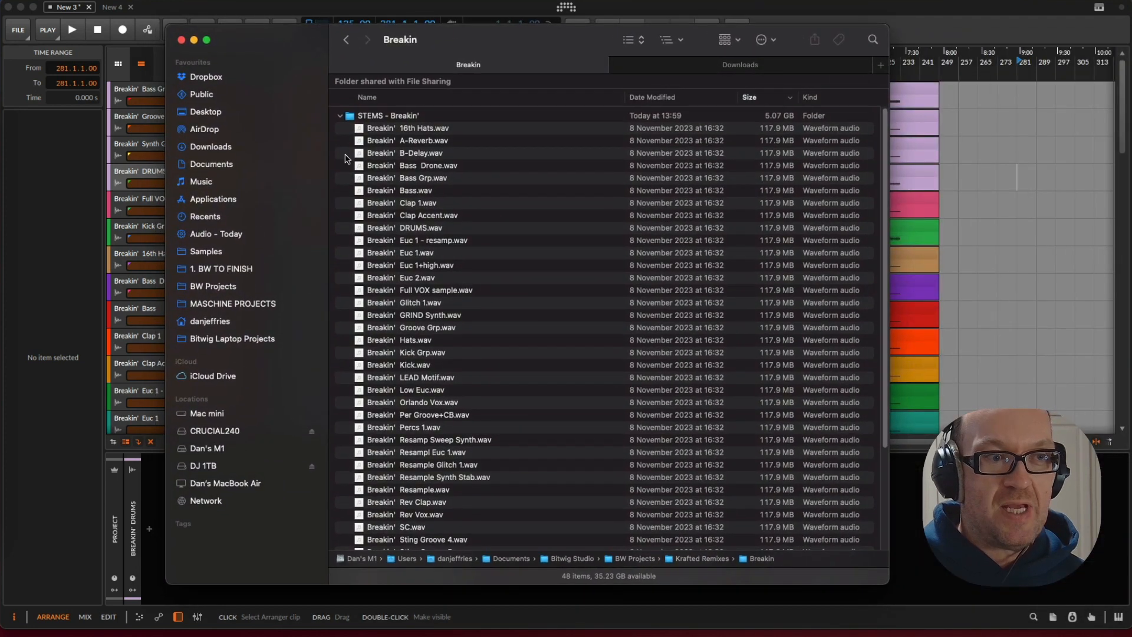
scroll(472, 228, "down", 1)
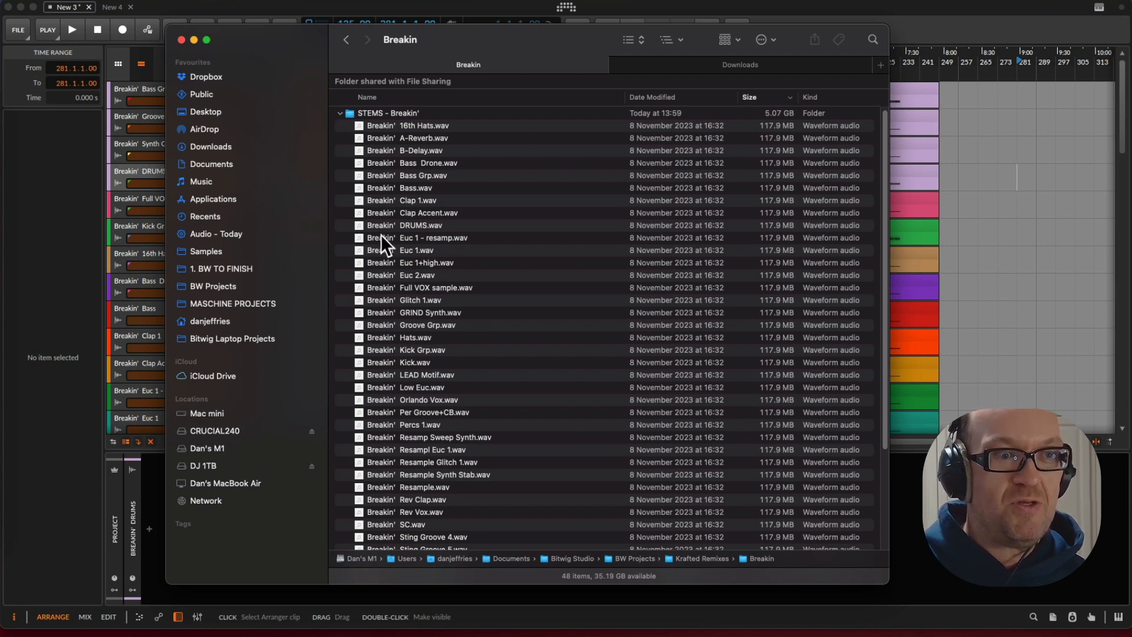
left_click(340, 113)
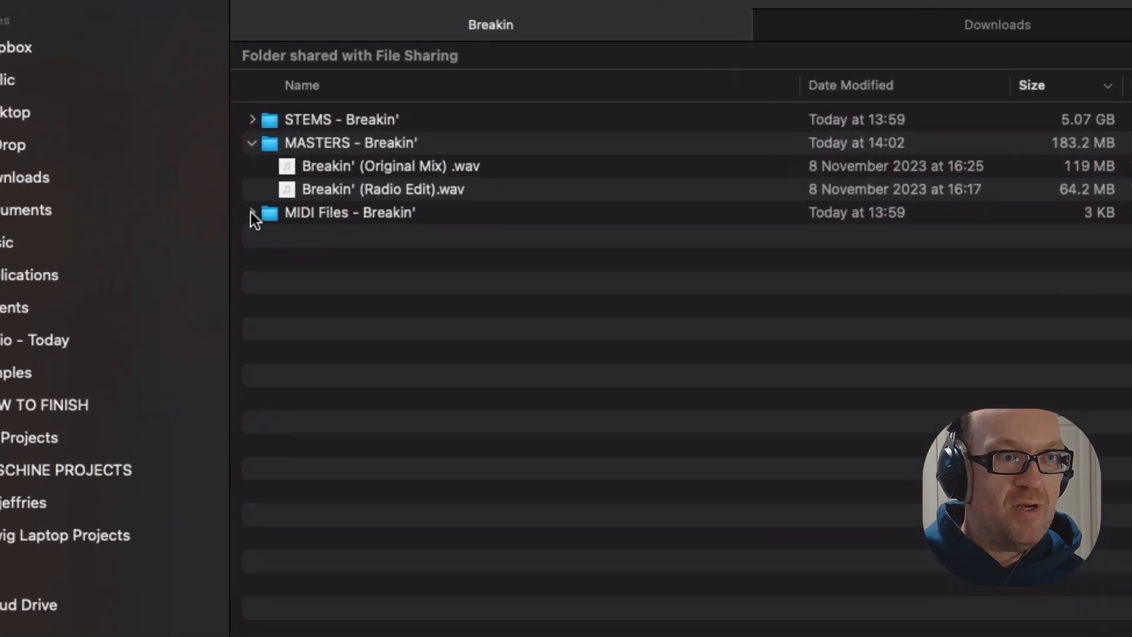
left_click(252, 212)
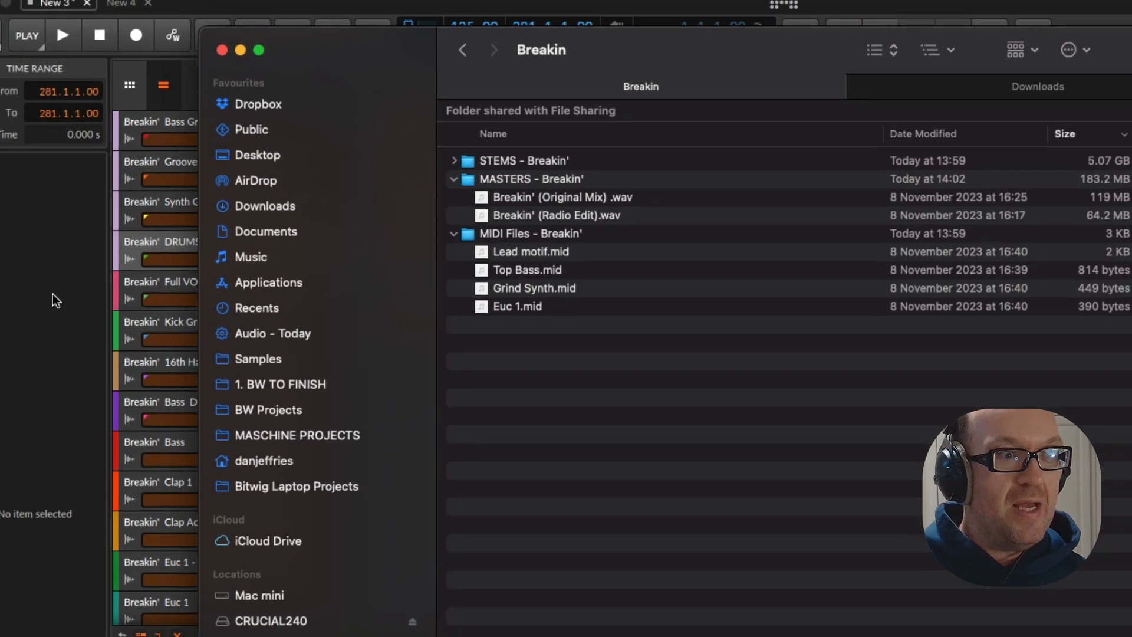
Switch back to Bitwig Studio and start playback of the arrangement from bar 1
left_click(55, 260)
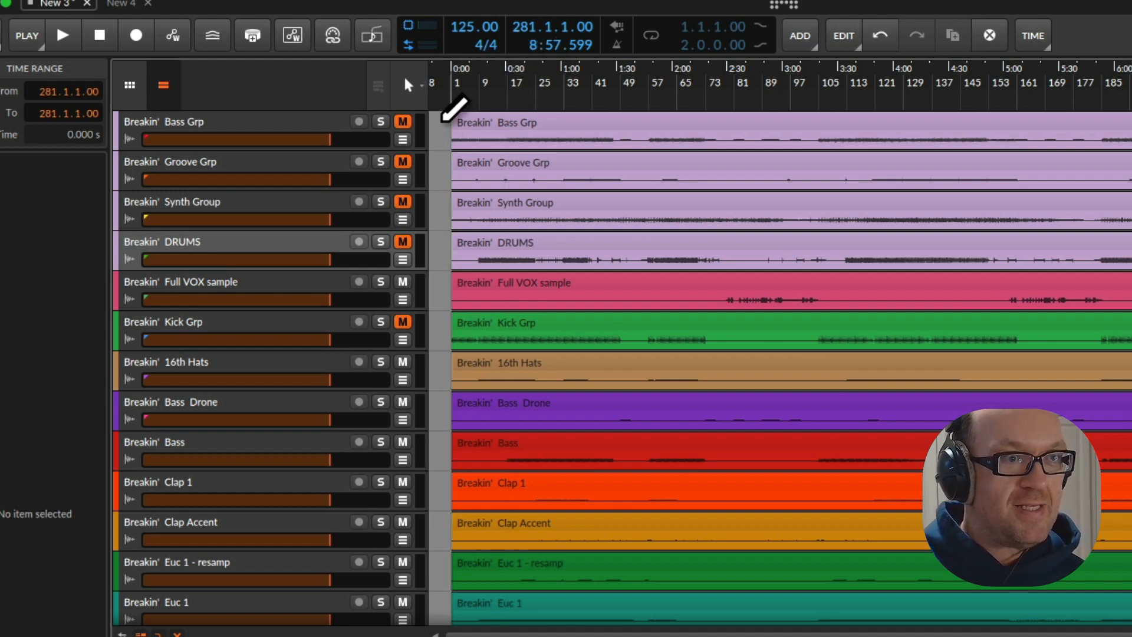
left_click(454, 86)
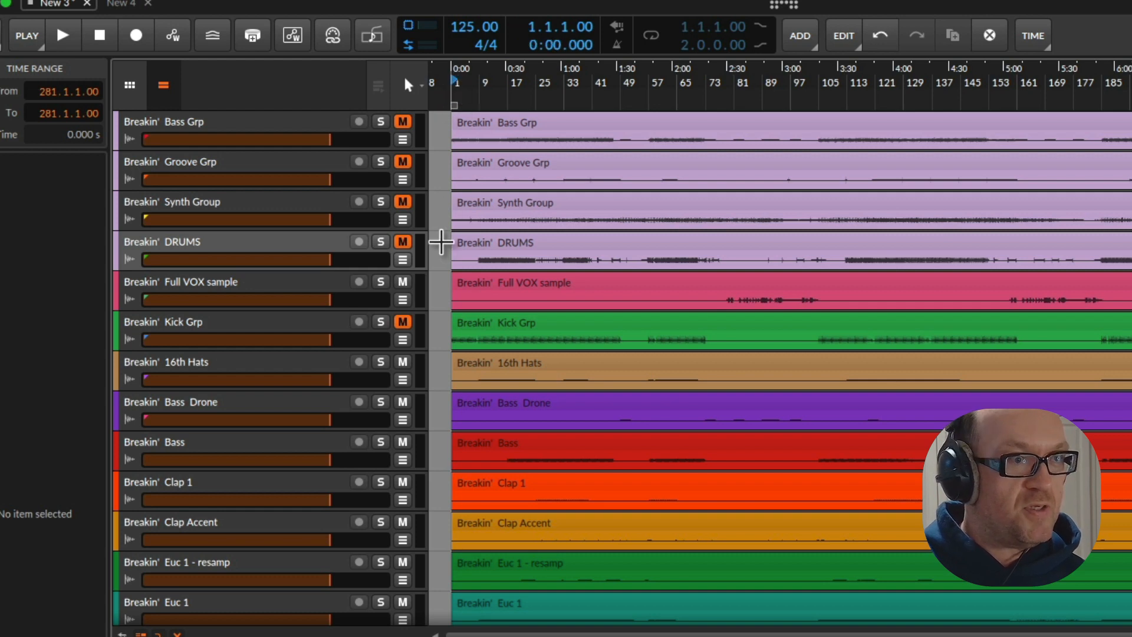
key("space")
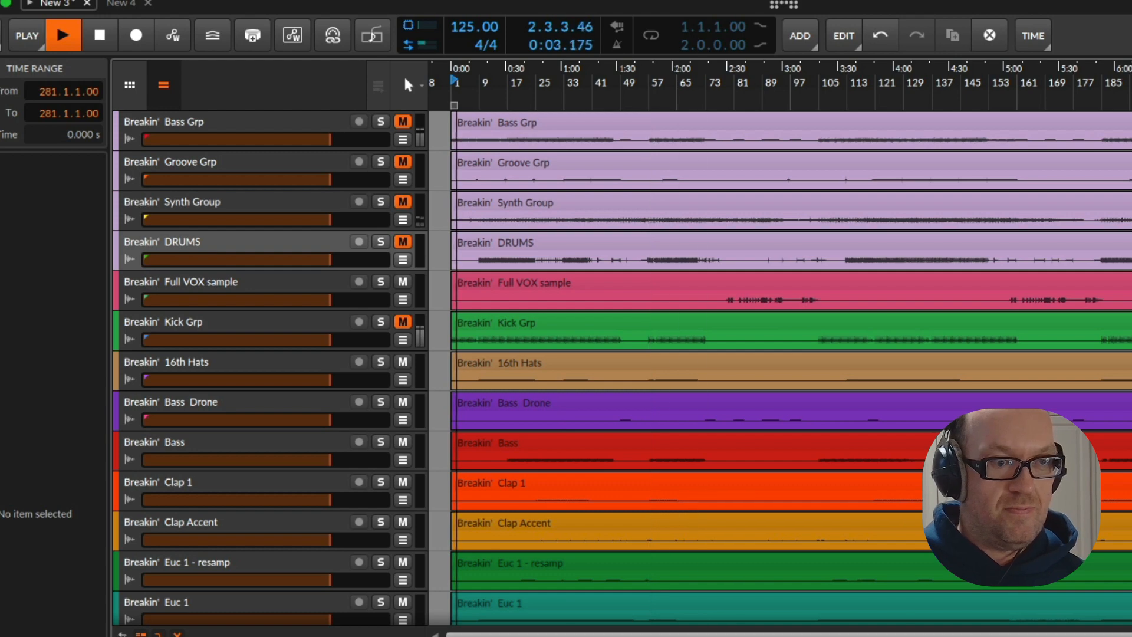
Examine the stem tracks from Bass Grp down to White noise during playback, and stop playback at the end
scroll(815, 475, "up", 3)
scroll(815, 475, "left", 5)
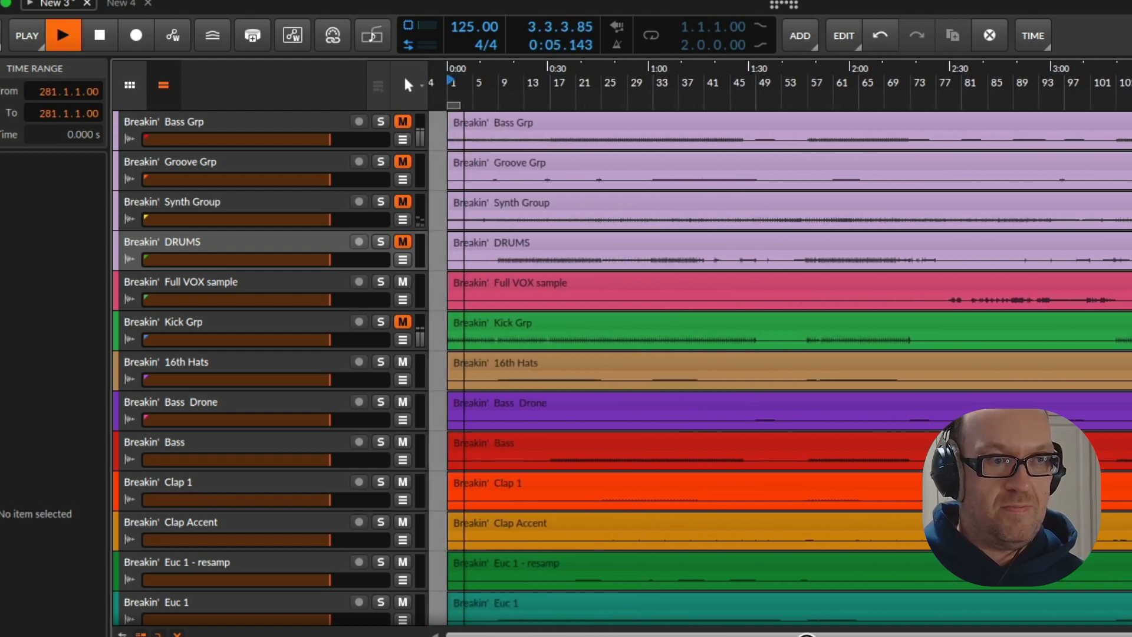
scroll(815, 475, "down", 1)
scroll(813, 473, "down", 3)
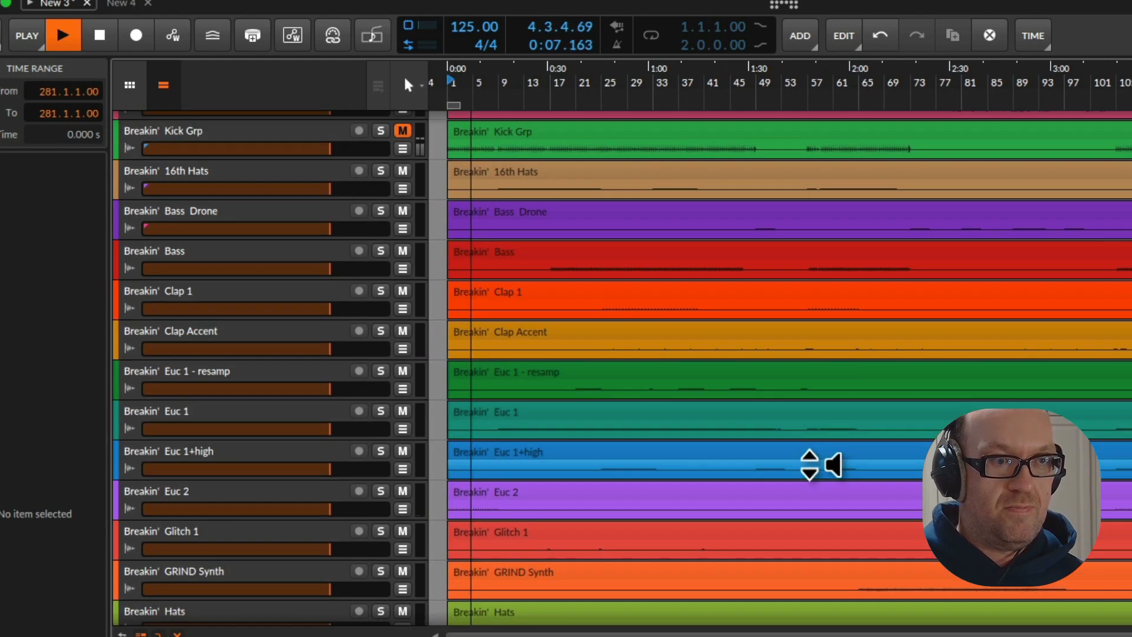
scroll(809, 465, "down", 5)
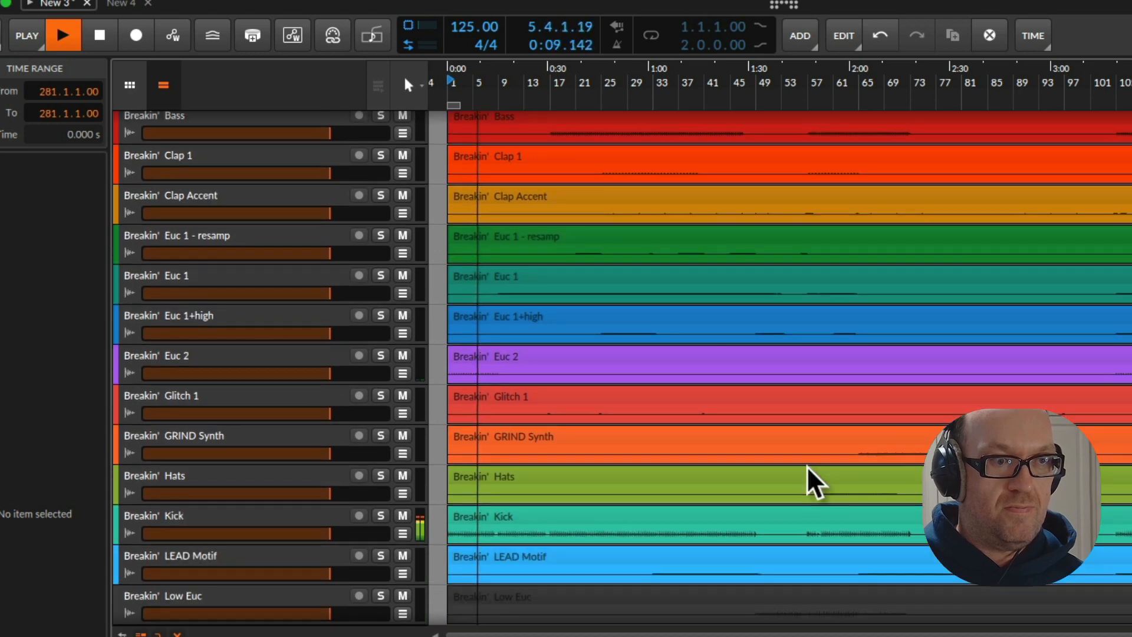
scroll(813, 470, "down", 3)
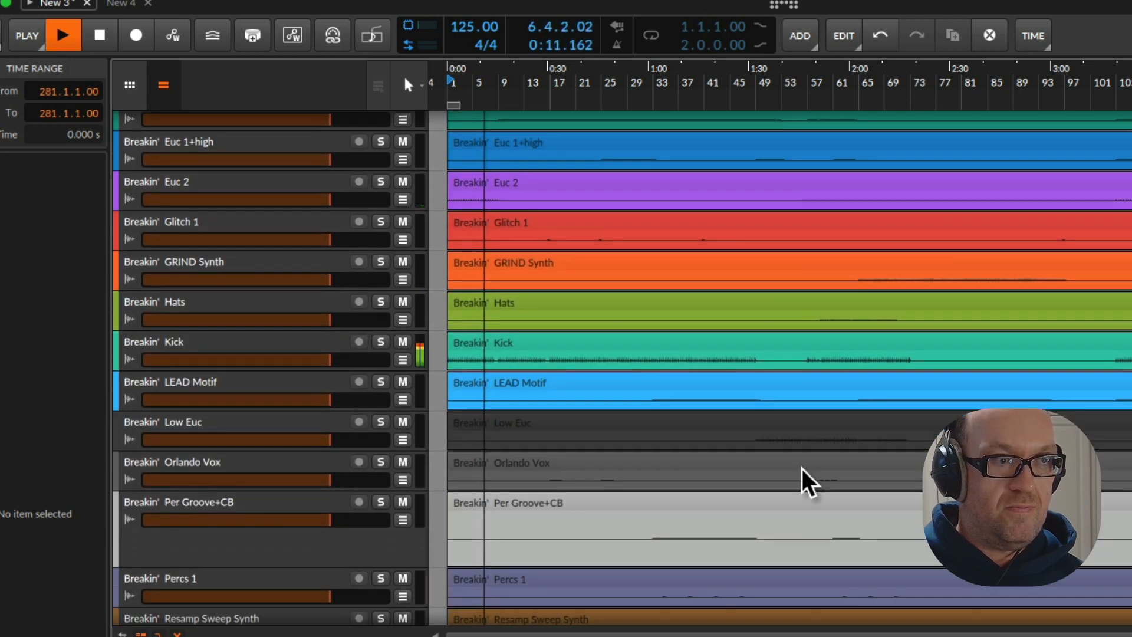
scroll(808, 469, "down", 2)
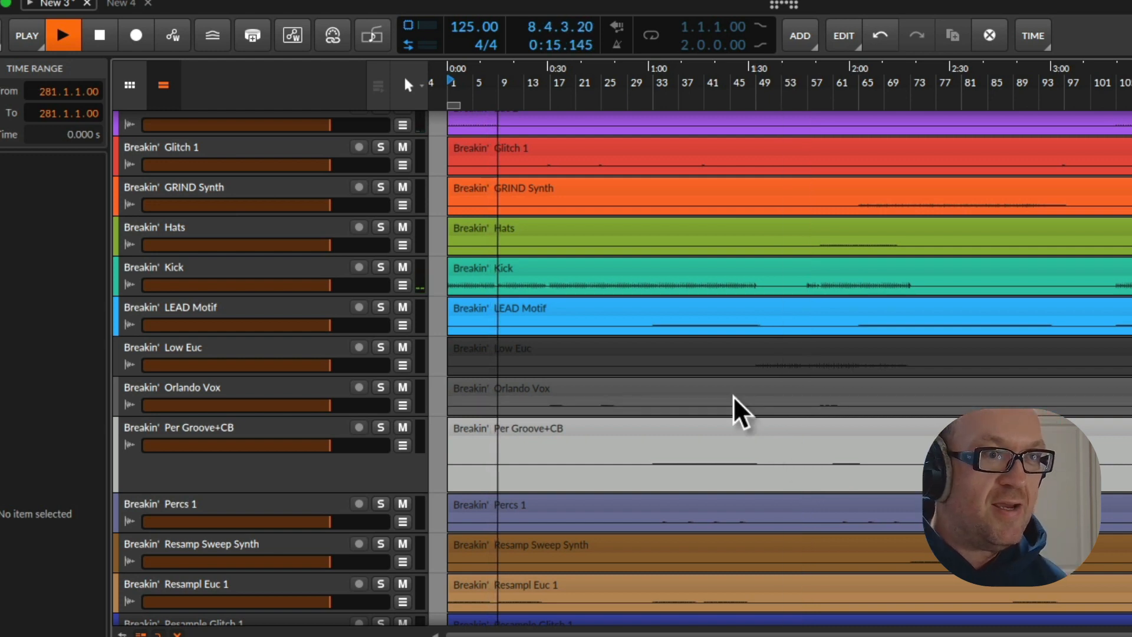
scroll(705, 323, "up", 2)
scroll(707, 319, "up", 3)
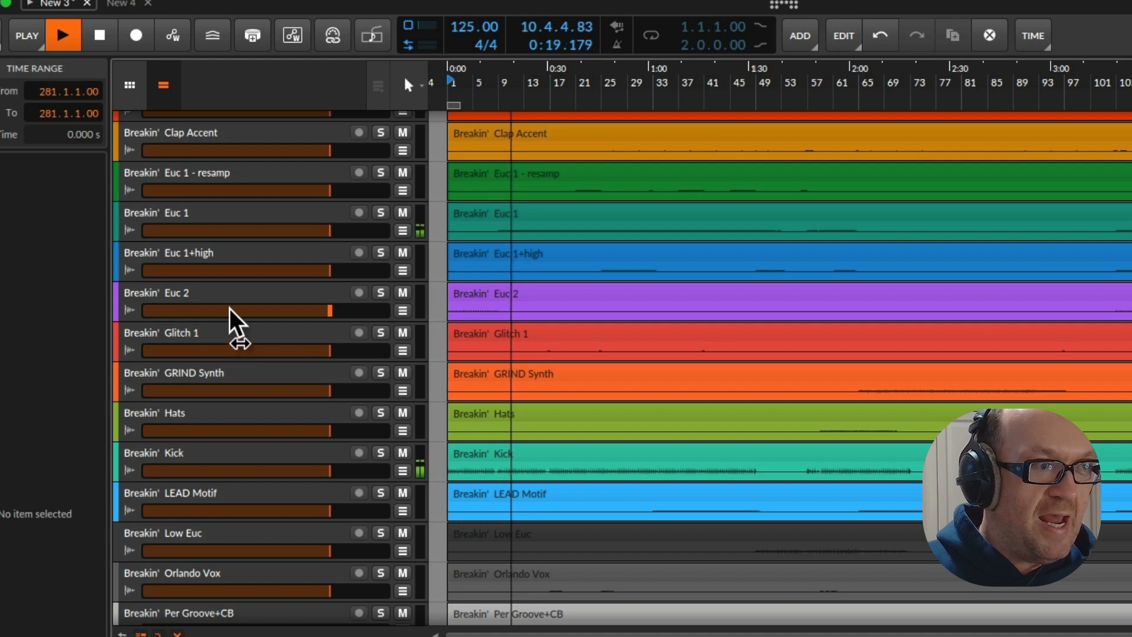
scroll(518, 232, "up", 2)
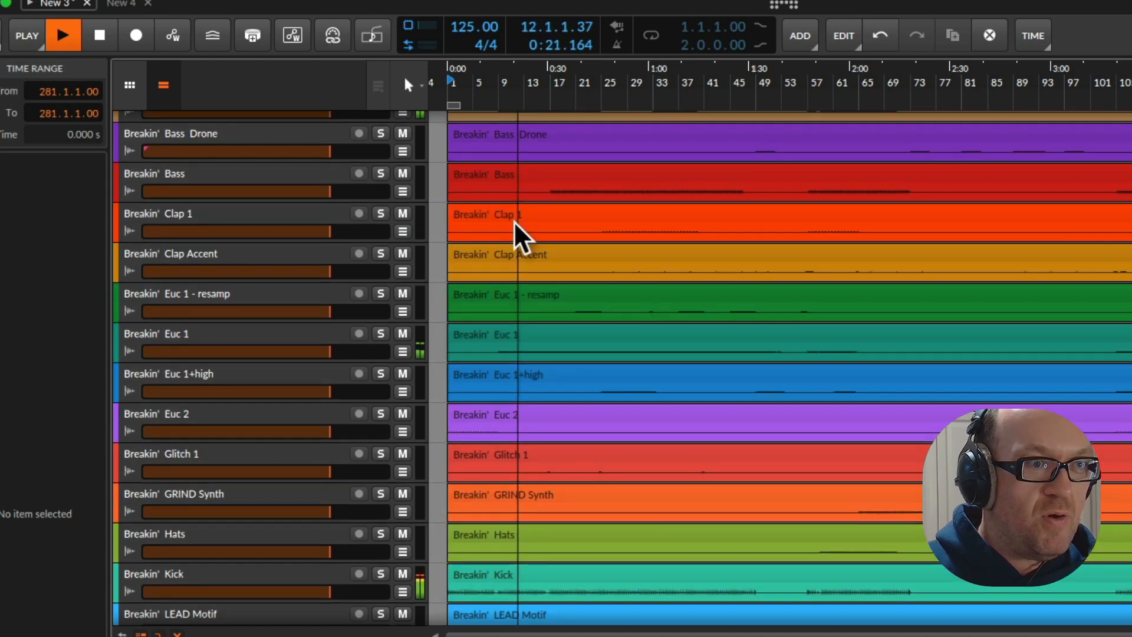
scroll(519, 232, "down", 5)
scroll(519, 229, "down", 5)
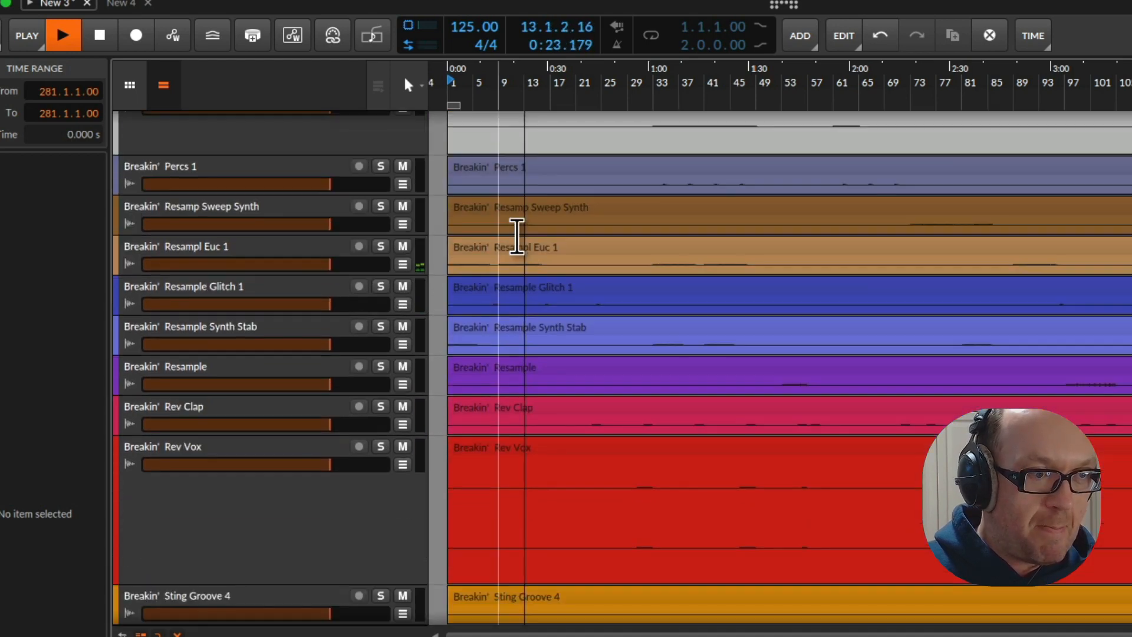
scroll(475, 225, "down", 6)
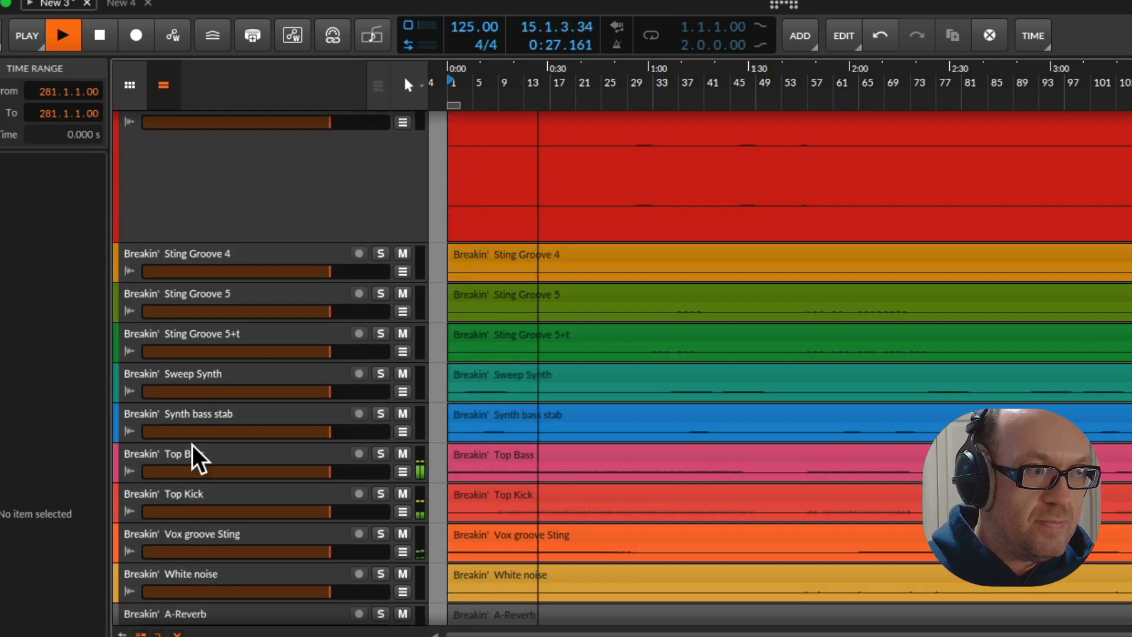
key("space")
Increase the height of the Synth bass stab track and audition the arrangement from about bars 5 and 7
left_click_drag(197, 445, 217, 563)
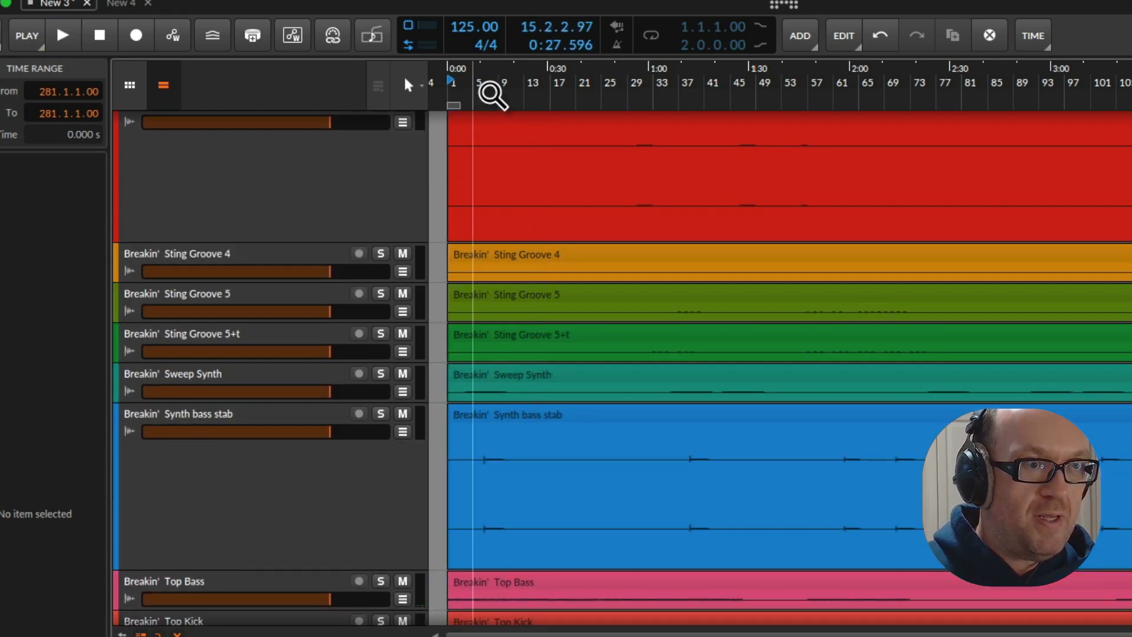
mouse_move(489, 92)
left_mouse_down()
mouse_move(490, 142)
mouse_move(493, 90)
left_mouse_up()
key("space")
left_click(511, 87)
key("space")
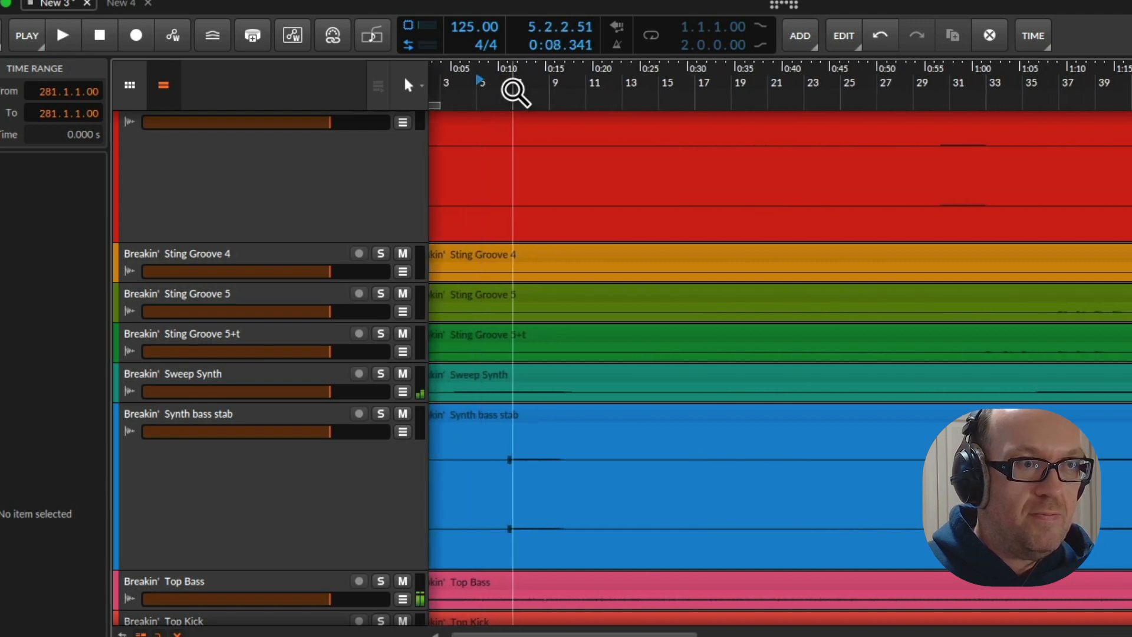
key("space")
Replay the first Synth bass stab hit from bar 5, stop playback and place the time position at bar 13
key("space")
key("space")
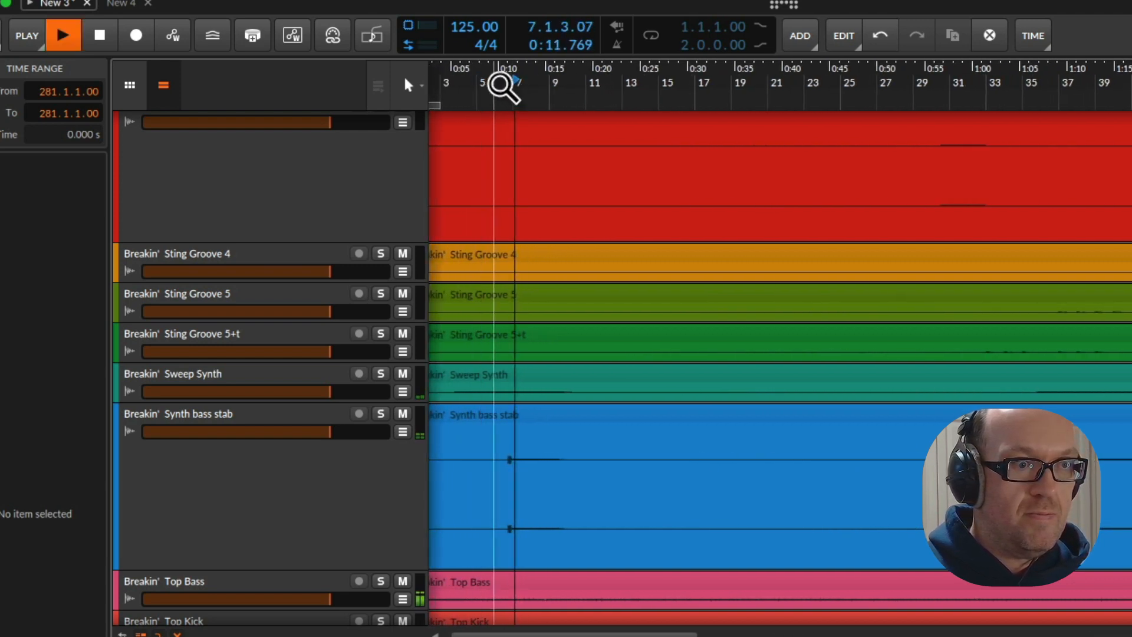
left_click(502, 89)
key("space")
key("space")
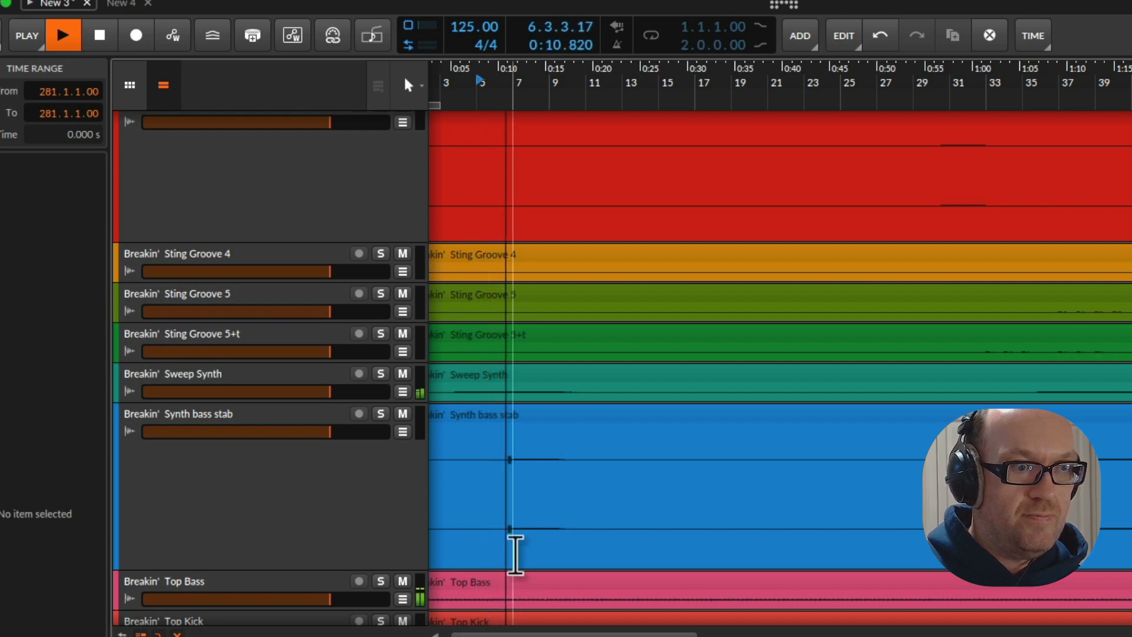
mouse_move(514, 554)
left_mouse_down()
mouse_move(536, 539)
mouse_move(534, 550)
left_mouse_up()
key("space")
left_click(629, 506)
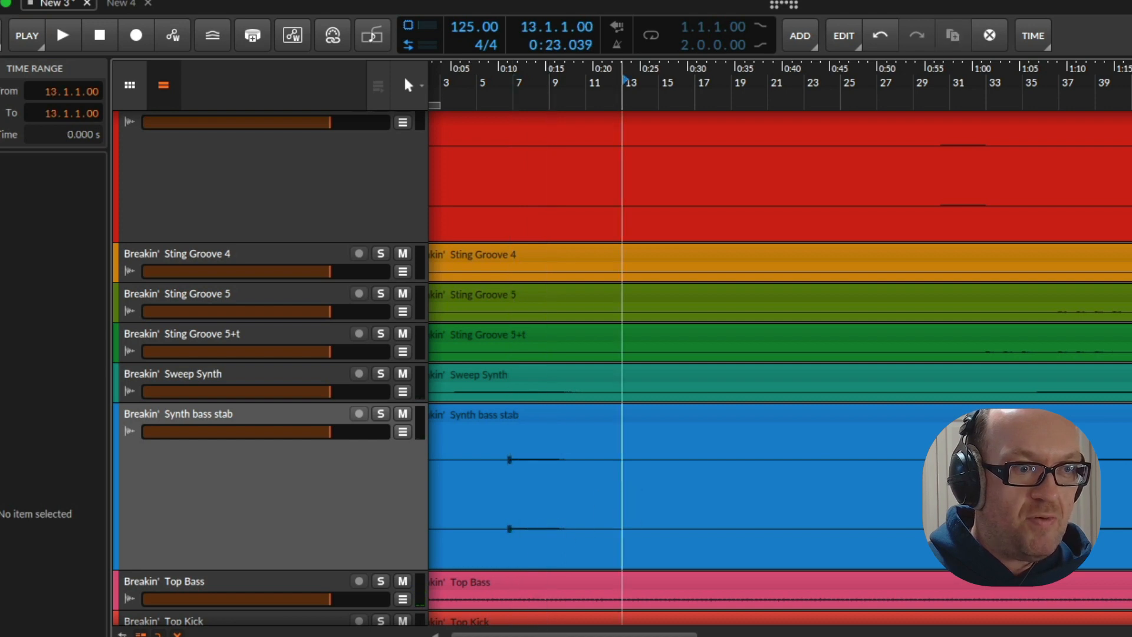
Select the range 6.1.1.00 to 12.3.1.00 on the Synth bass stab track and split the clip at both ends
left_click_drag(557, 635, 569, 636)
scroll(780, 368, "left", 8)
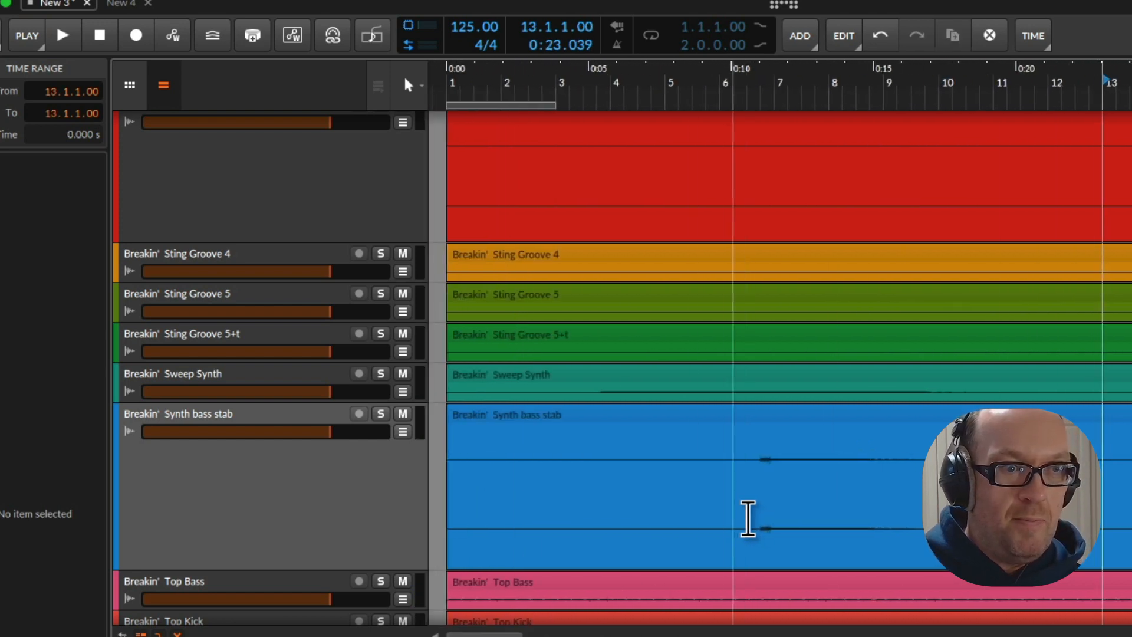
left_click_drag(722, 521, 1074, 522)
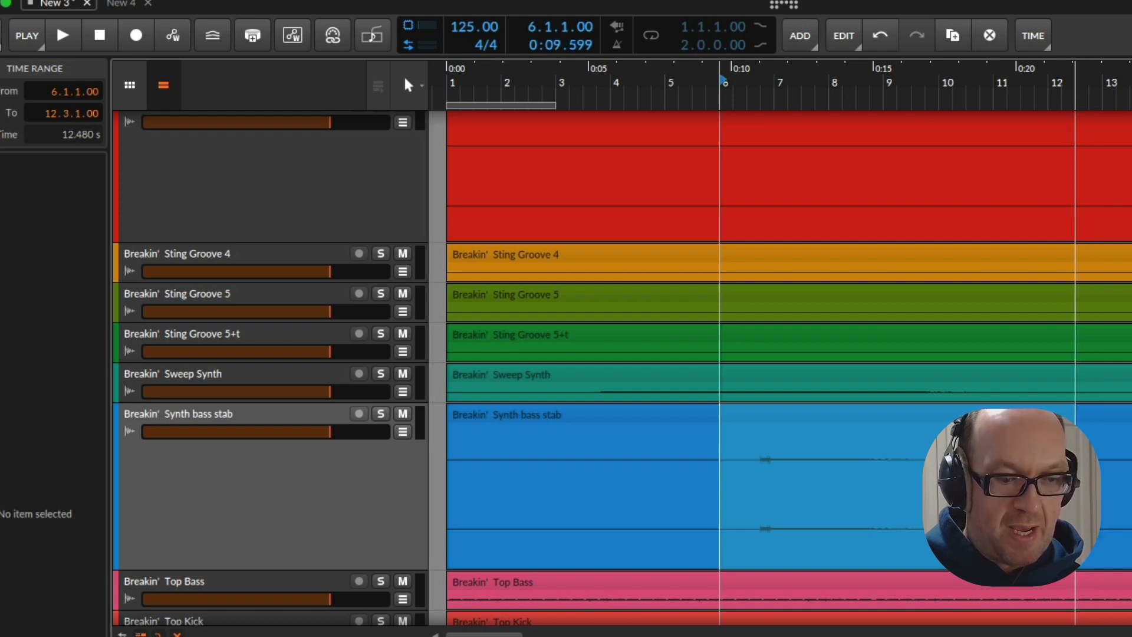
key("ctrl+e")
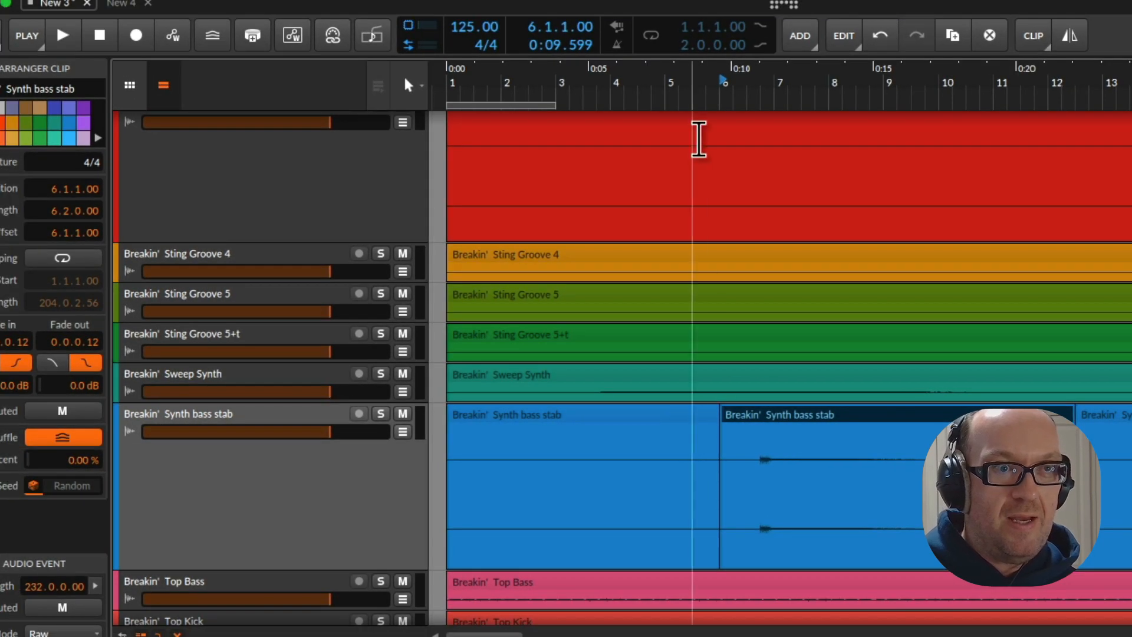
Audition the arrangement from bar 6, bar 25 and bar 15 while examining the lower stem tracks
mouse_move(699, 96)
left_mouse_down()
mouse_move(699, 28)
mouse_move(708, 93)
left_mouse_up()
key("space")
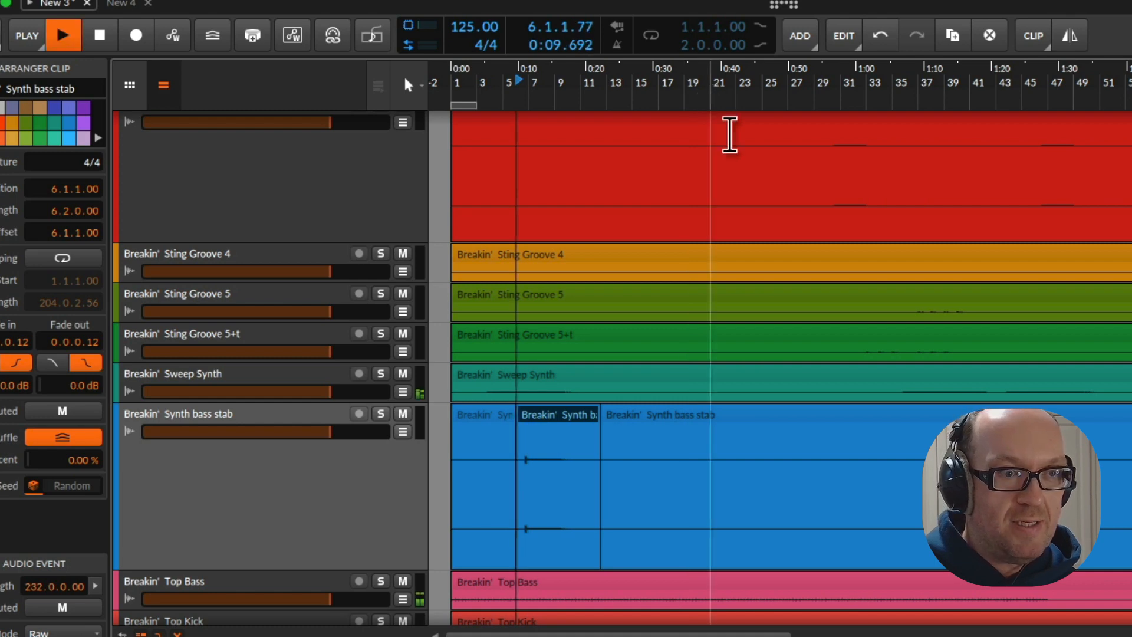
key("space")
key("space")
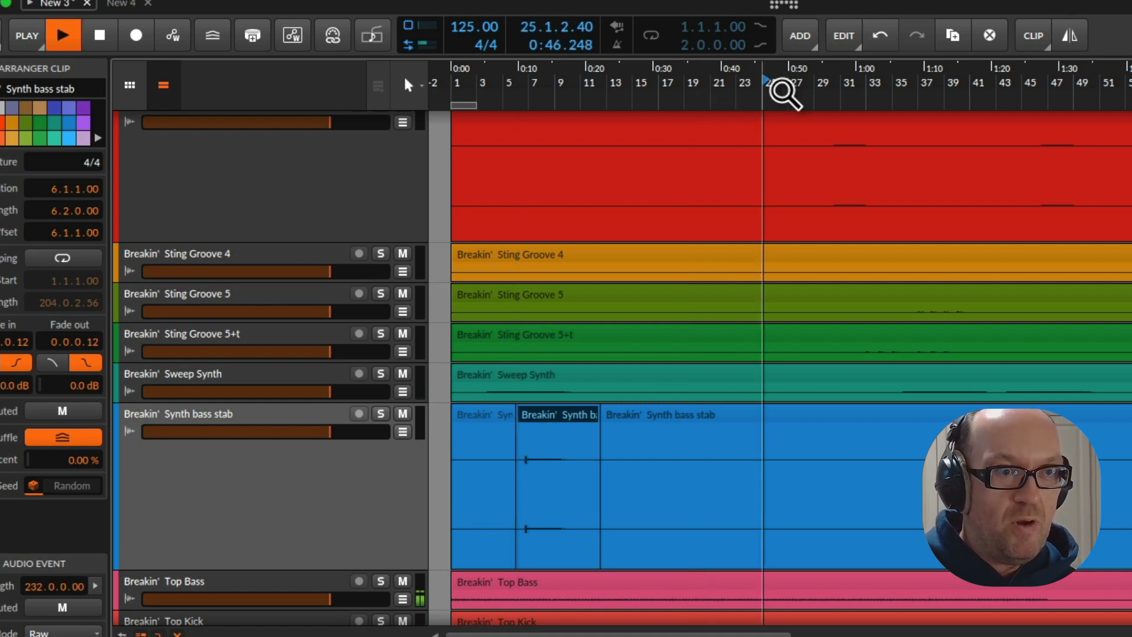
left_click(635, 97)
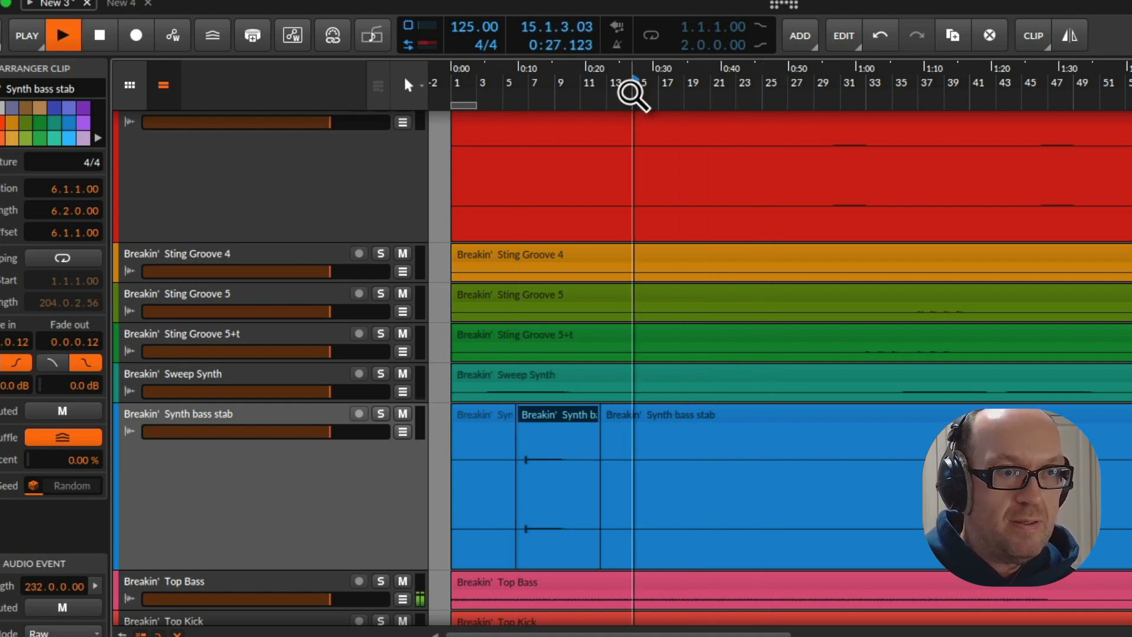
scroll(659, 173, "down", 5)
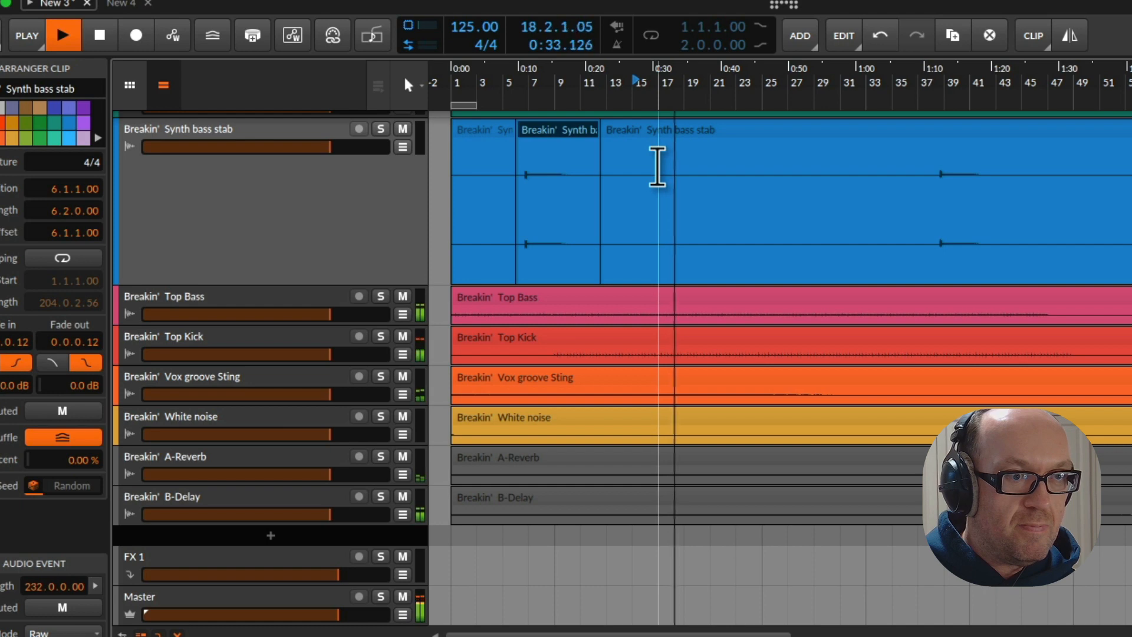
scroll(177, 368, "up", 5)
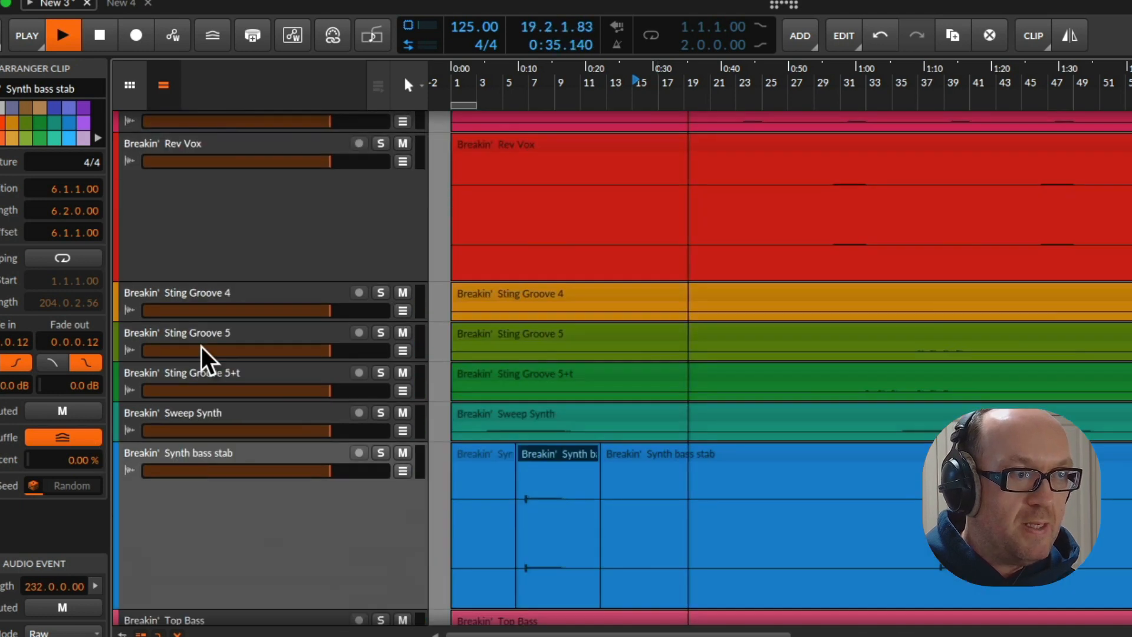
Audition the Vox groove Sting track in solo from bar 15, stop playback and increase the track's height
key("space")
scroll(209, 342, "up", 3)
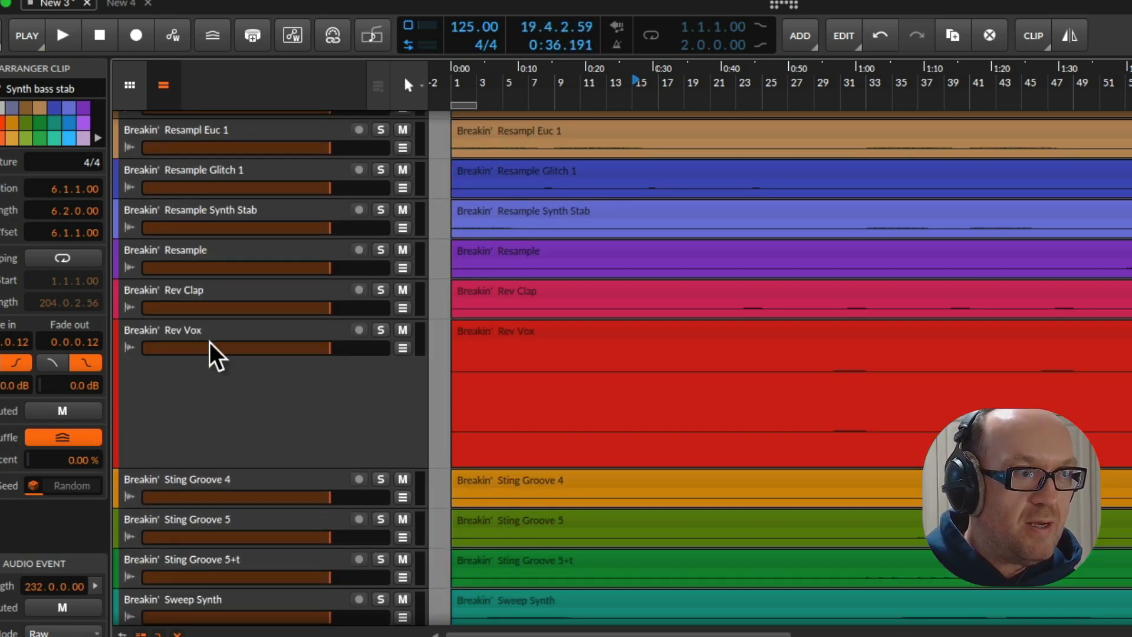
scroll(204, 316, "up", 1)
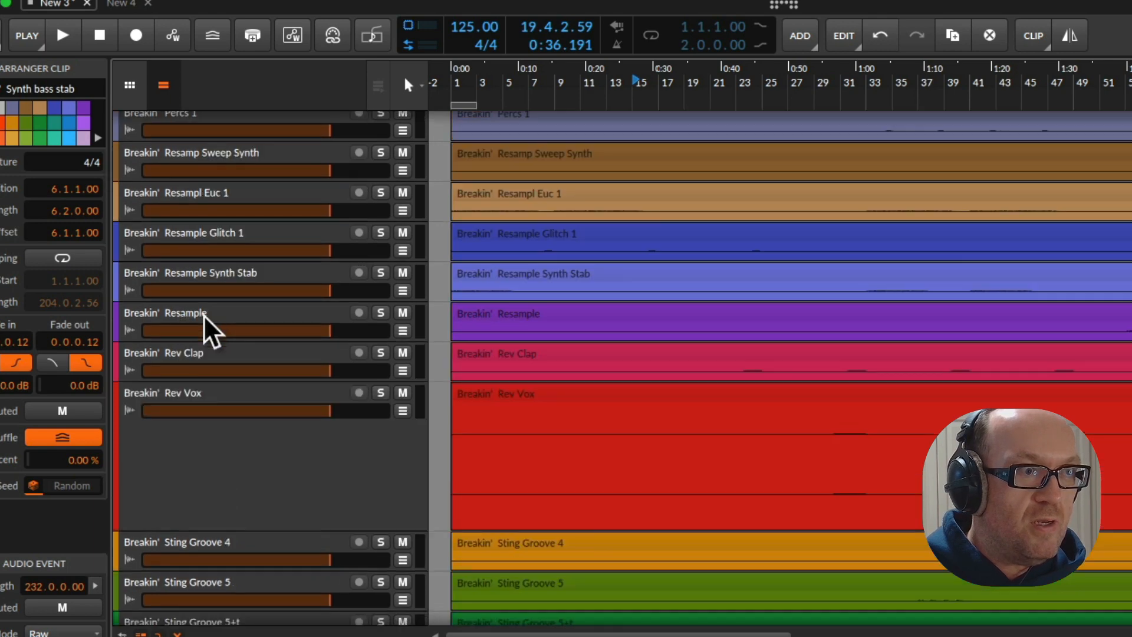
scroll(205, 324, "up", 1)
scroll(214, 376, "up", 6)
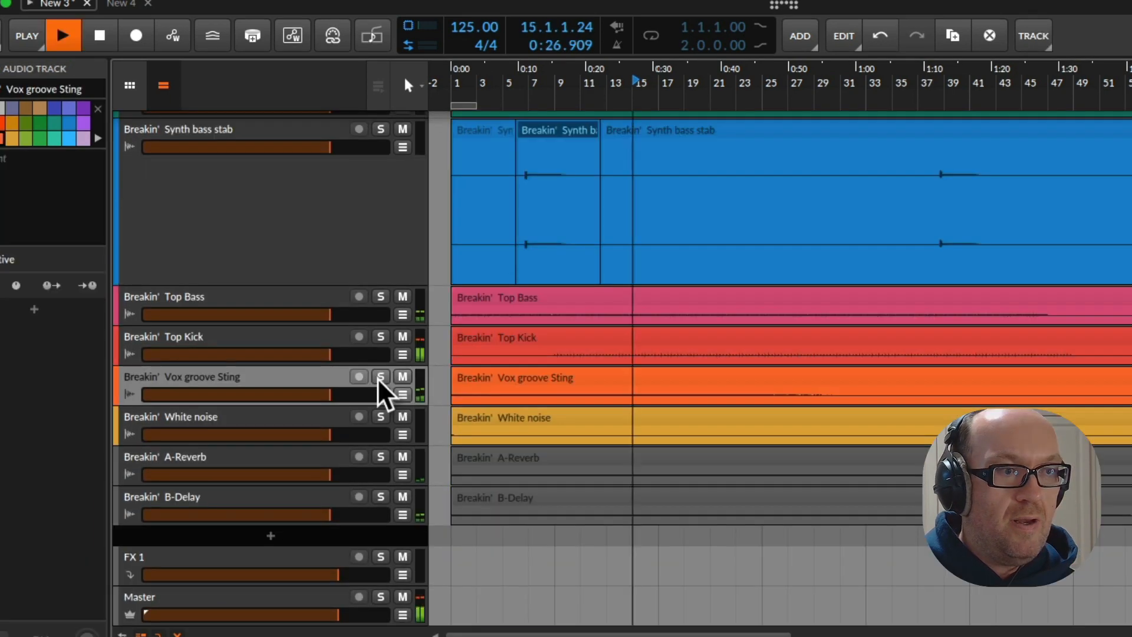
left_click(380, 377)
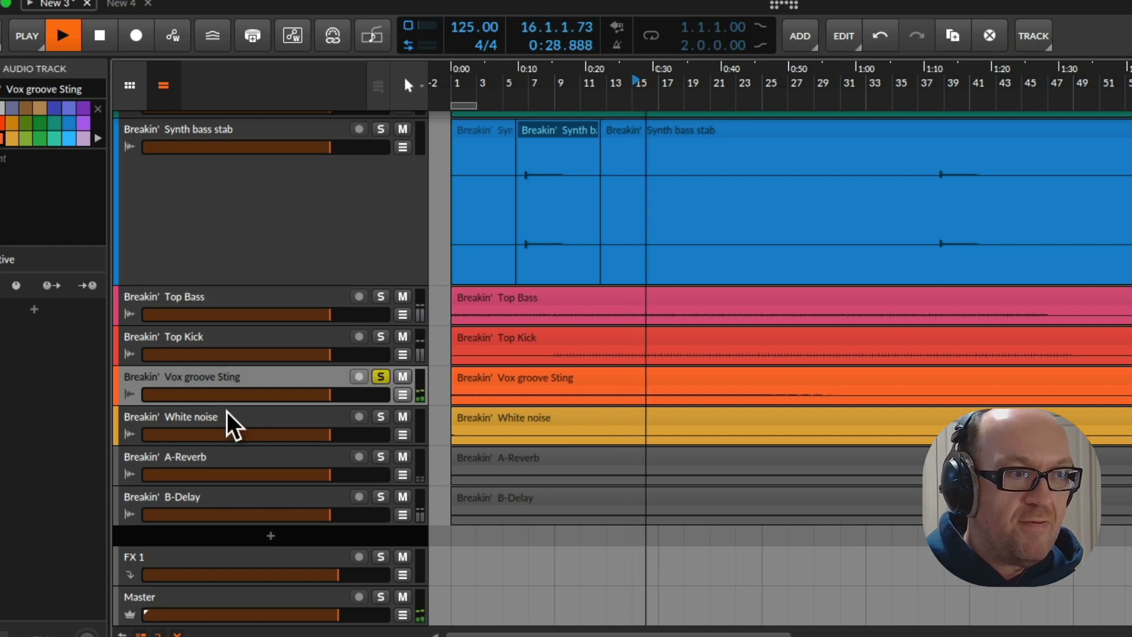
key("space")
left_click_drag(233, 407, 244, 501)
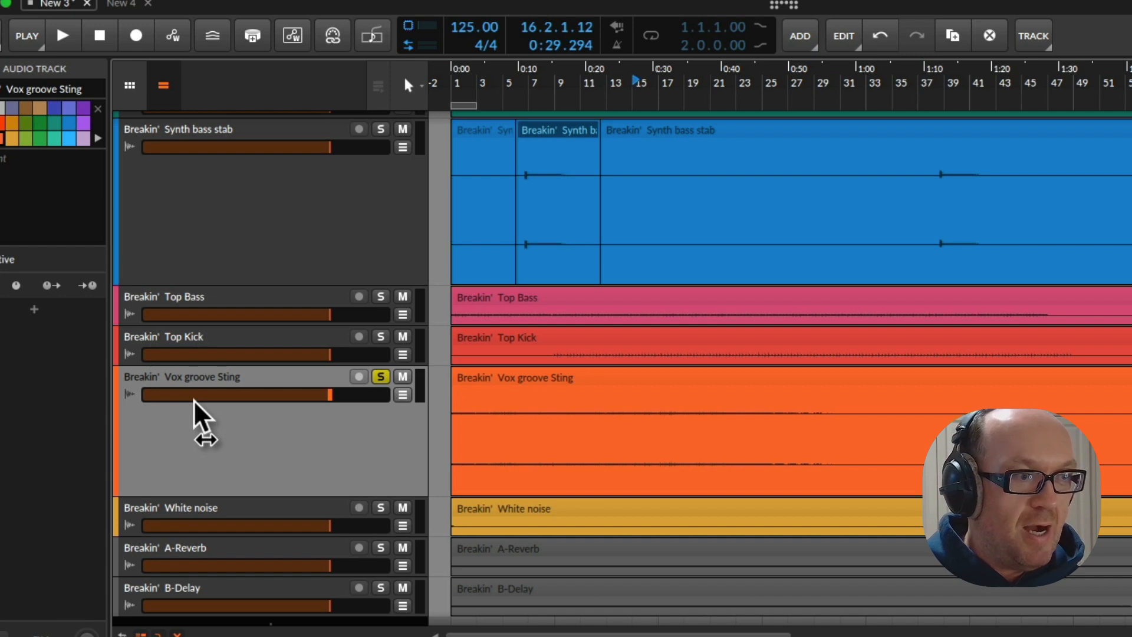
Rename the Vox groove Sting track as VOCAL CHOP RHY
key("ctrl+r")
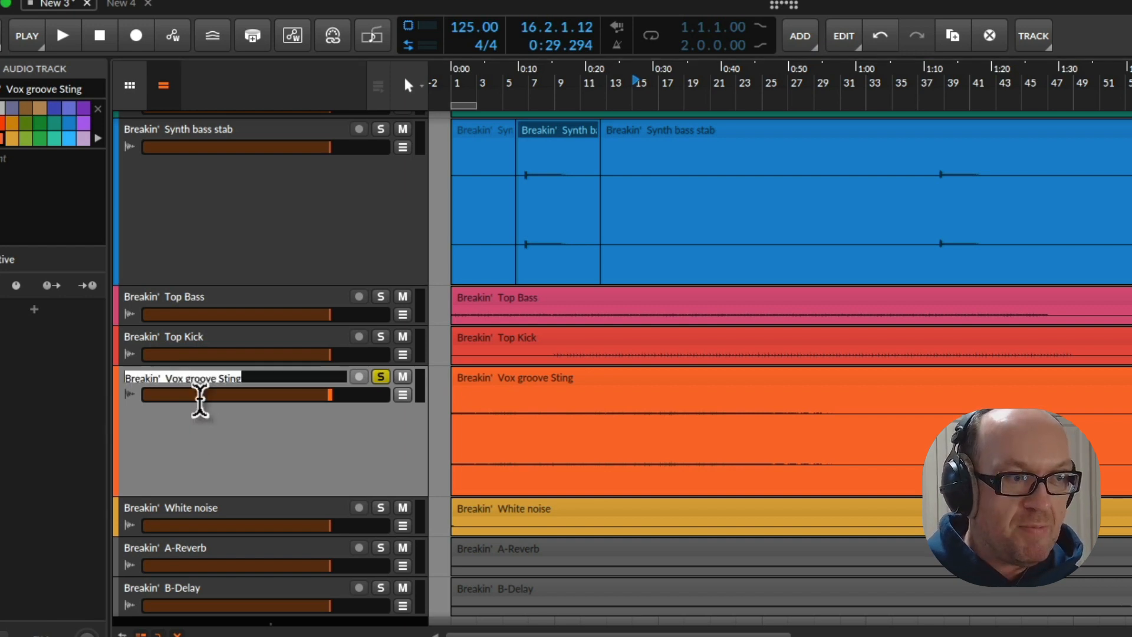
type("VOCAL")
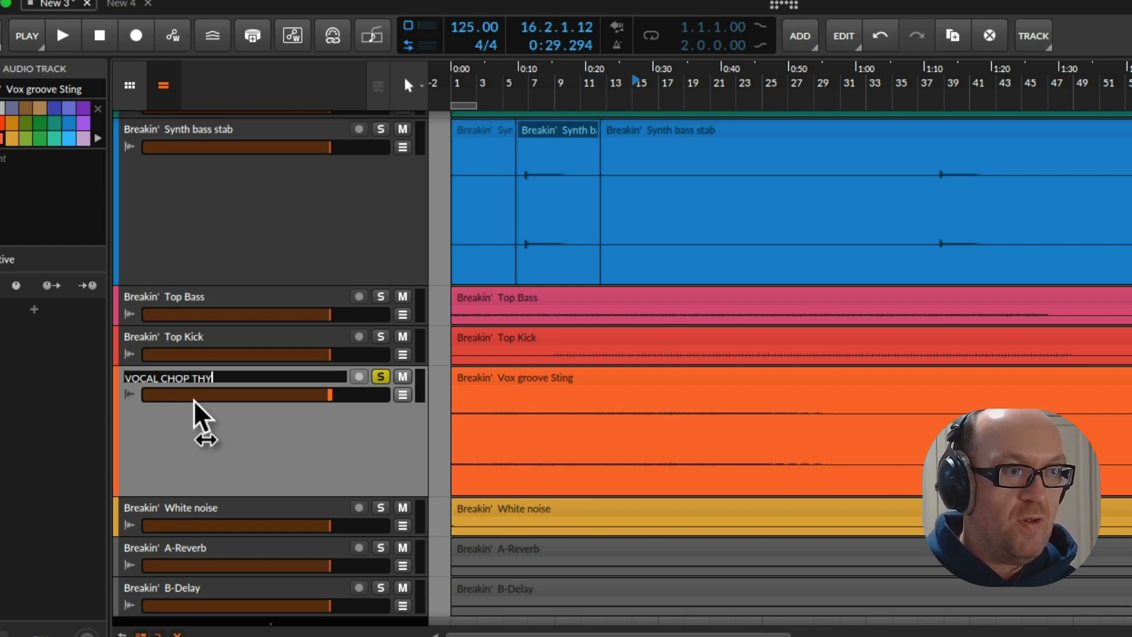
type("CHOP RHY")
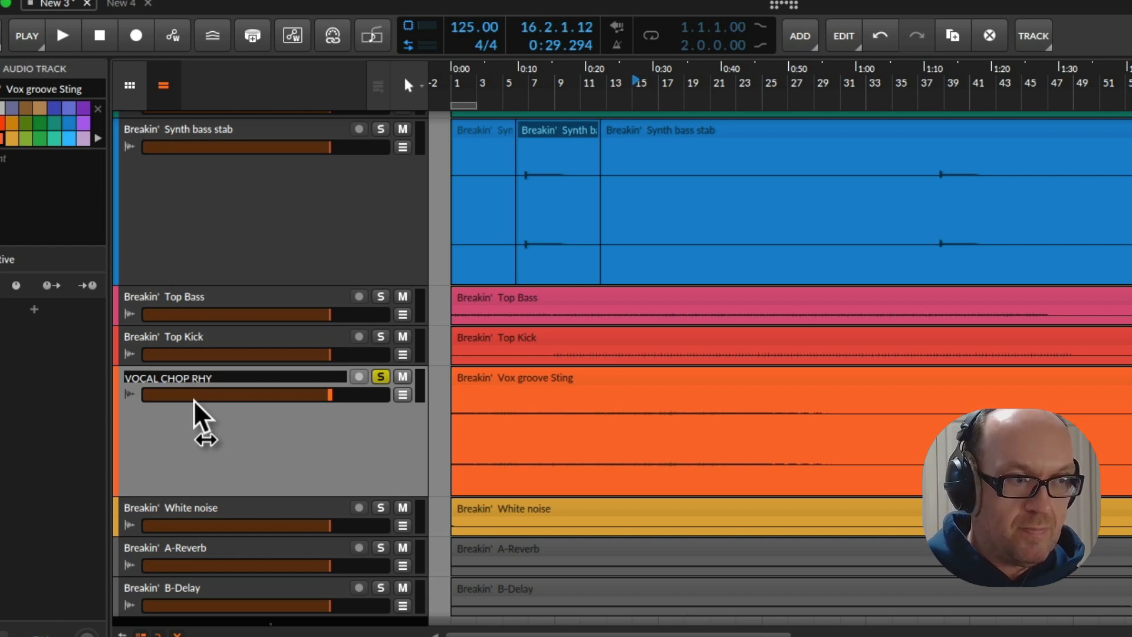
key("Return")
Audition the soloed VOCAL CHOP RHY track from bar 15 and increase its height further
key("space")
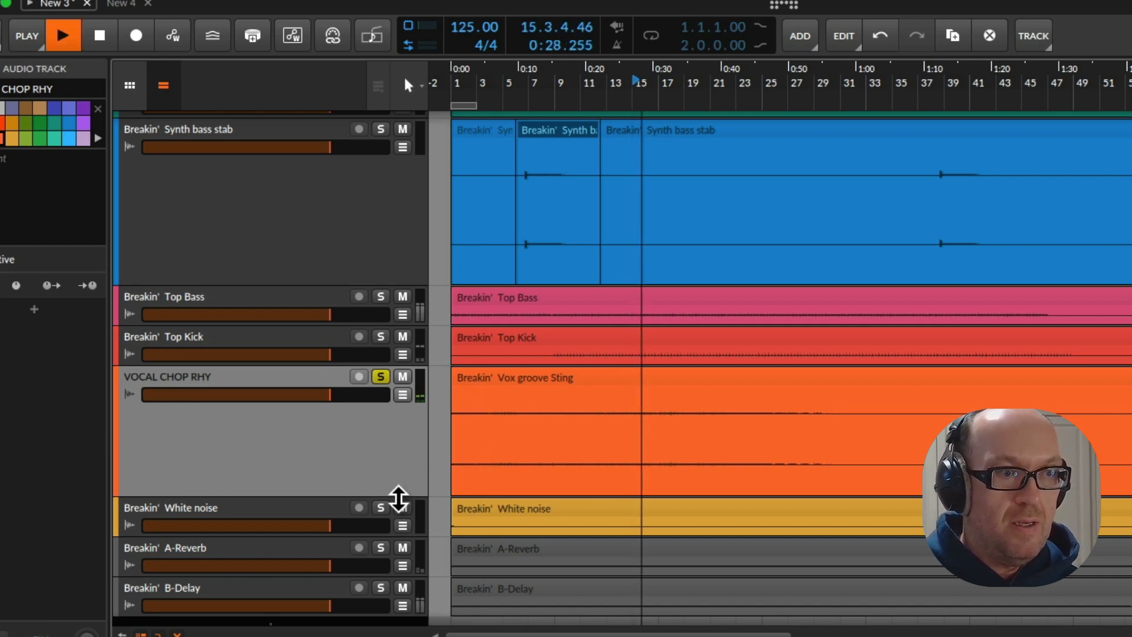
left_click_drag(391, 499, 392, 534)
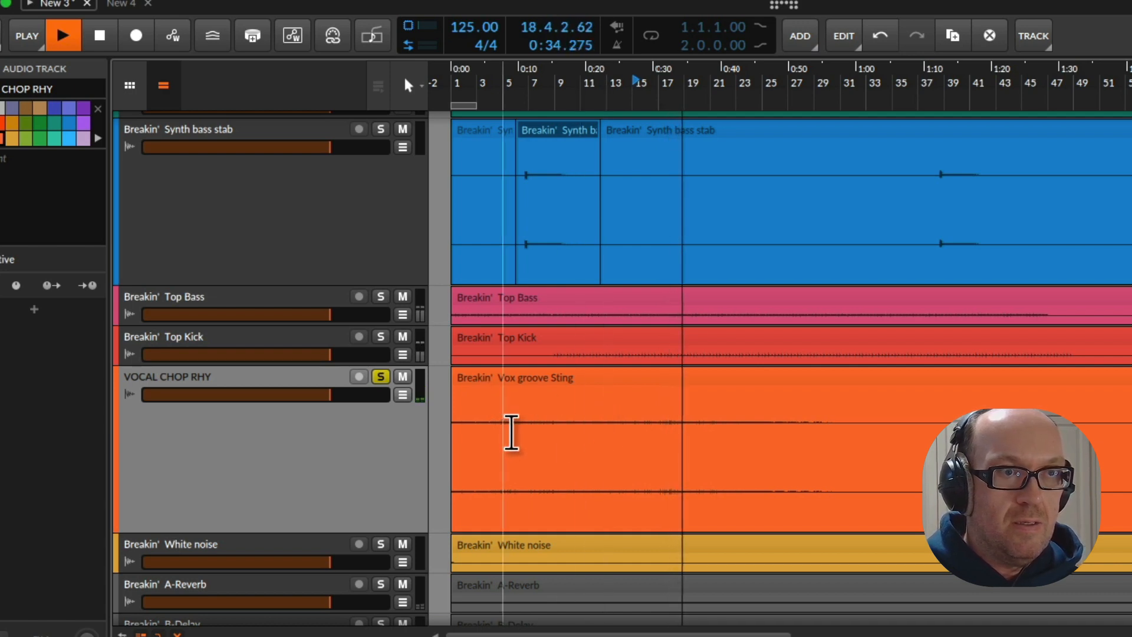
key("space")
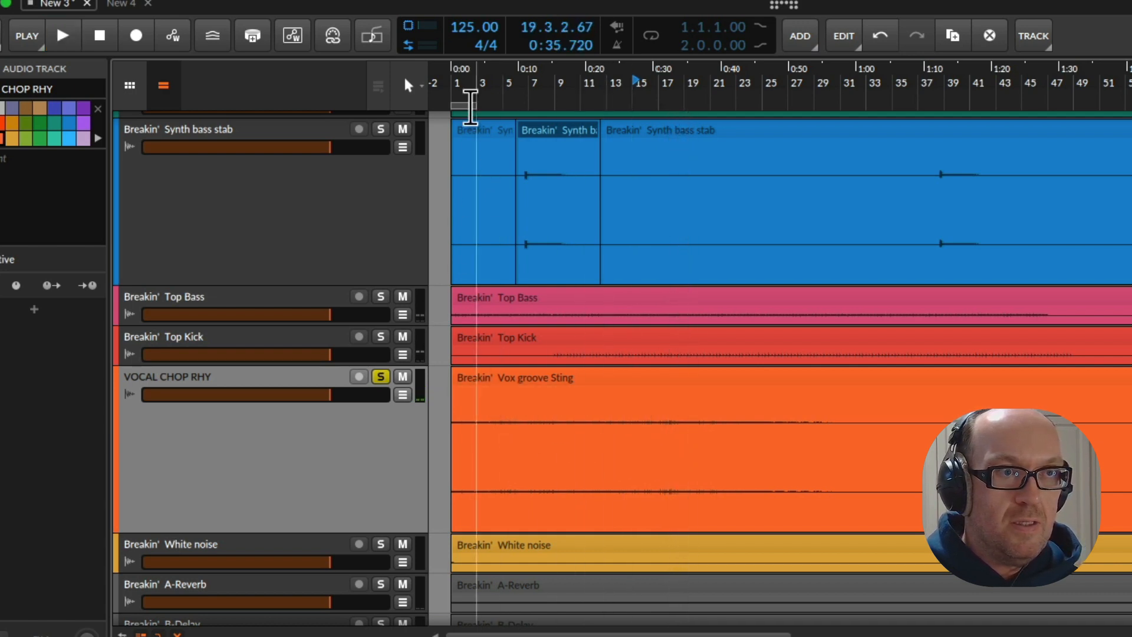
key("space")
Audition VOCAL CHOP RHY from bar 1 and split off the range 1.1.1.00 to 17.1.1.00 as its own clip
key("space")
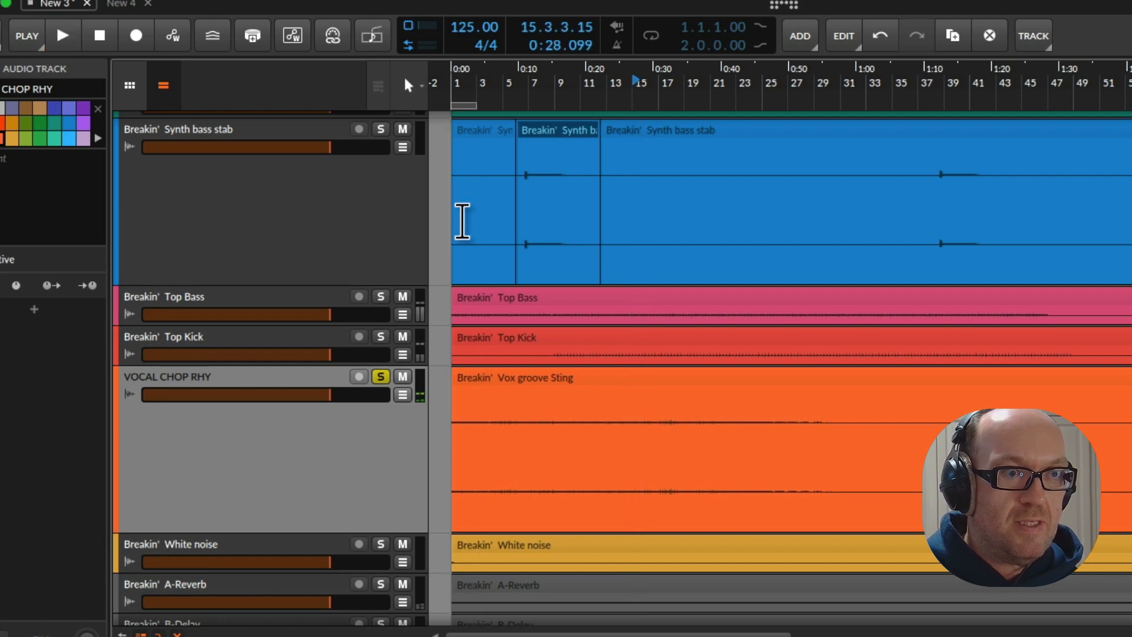
left_click(468, 426)
key("space")
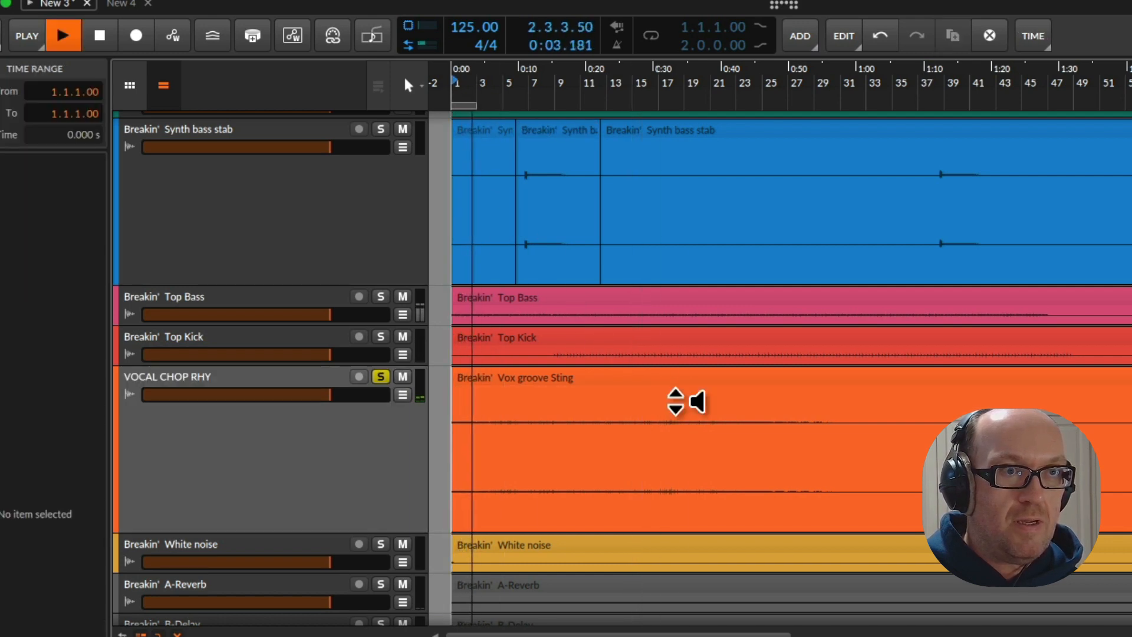
key("space")
left_click_drag(665, 428, 453, 392)
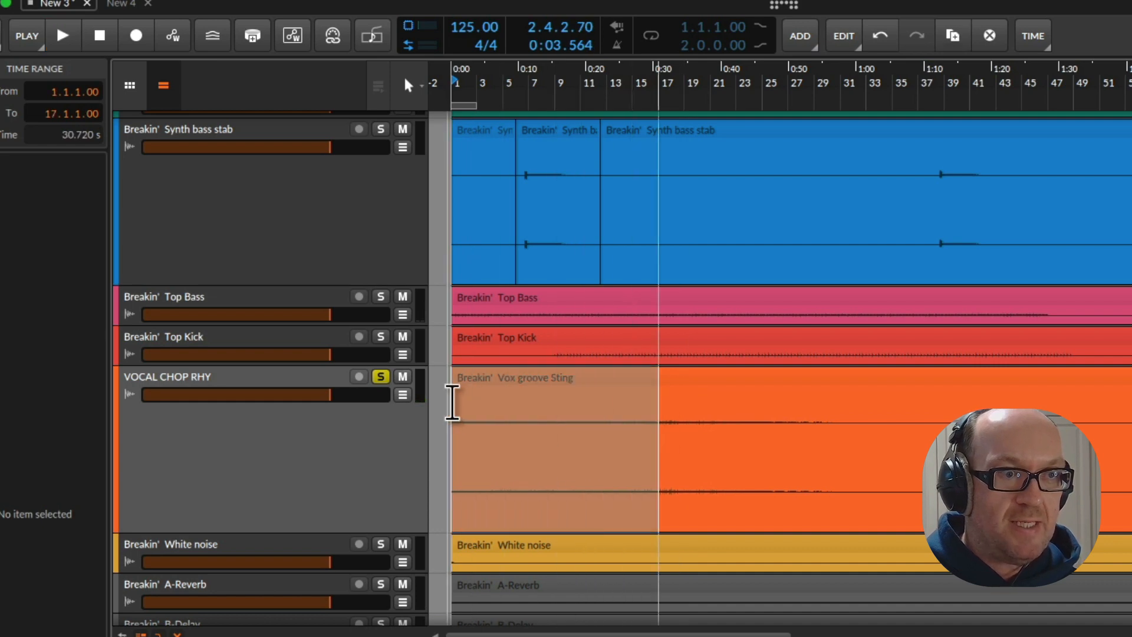
key("ctrl+e")
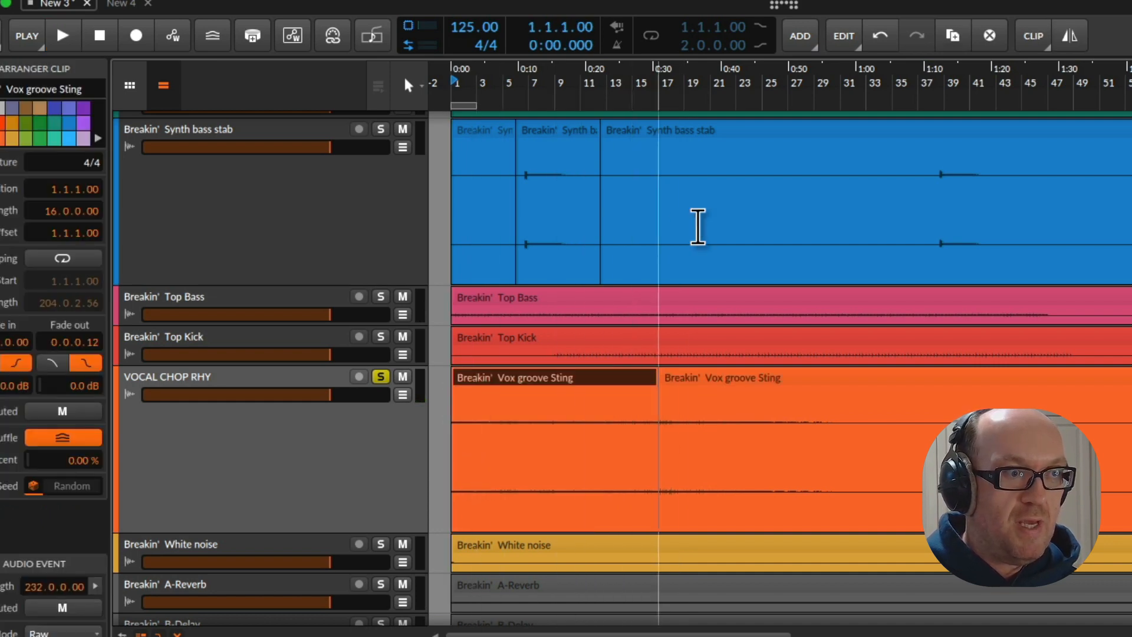
Play the arrangement from bar 27 and take VOCAL CHOP RHY out of solo
double_click(801, 93)
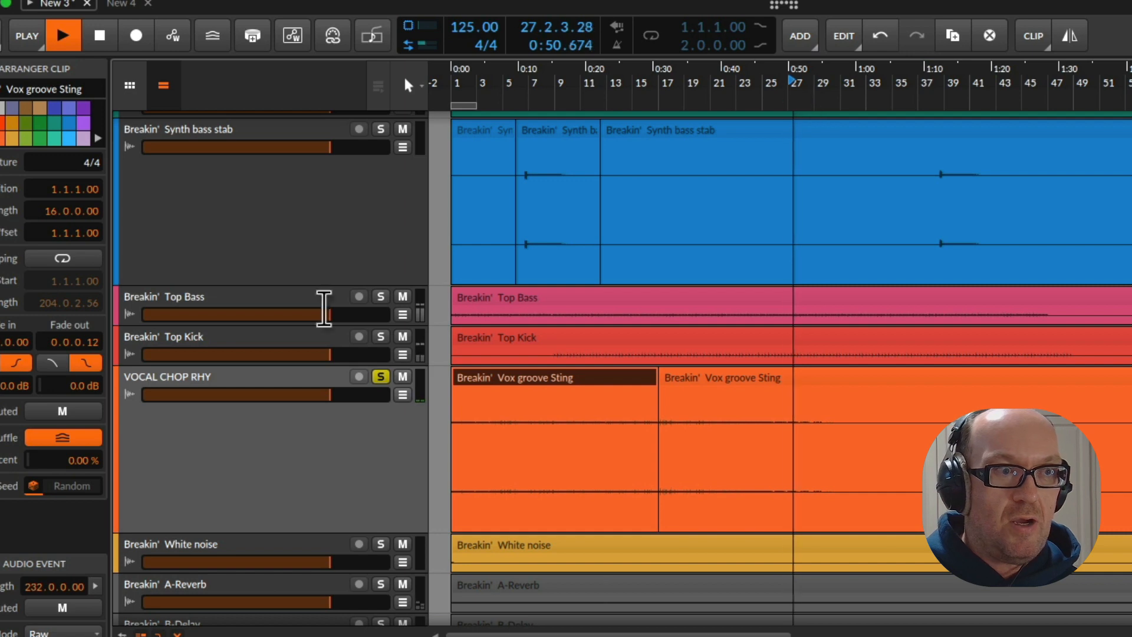
left_click(380, 376)
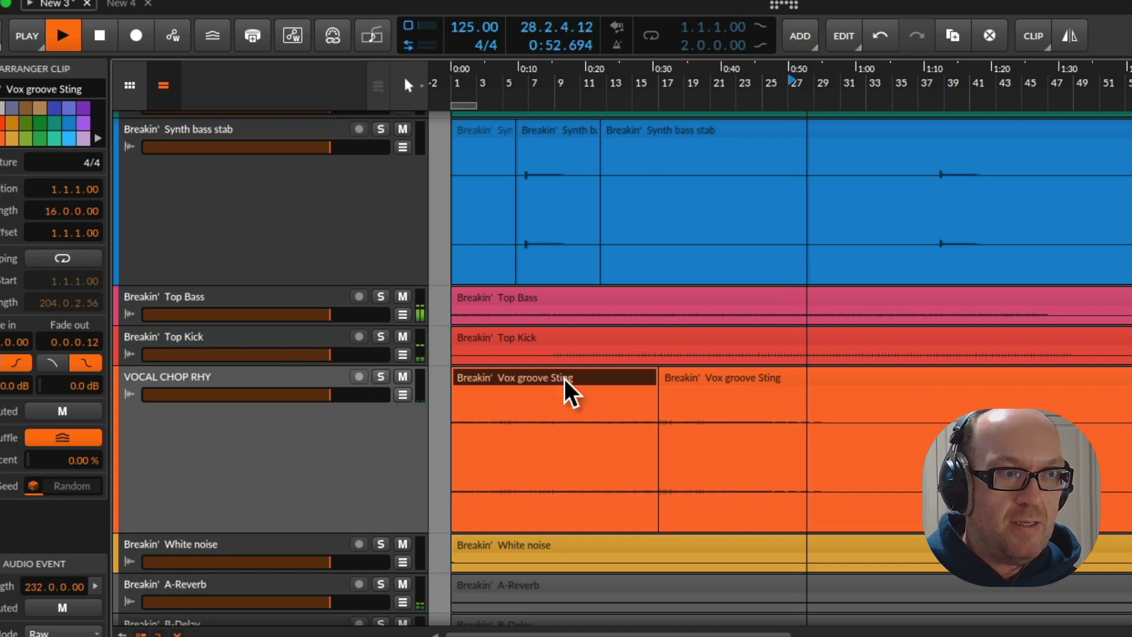
scroll(563, 378, "up", 2)
scroll(569, 378, "up", 6)
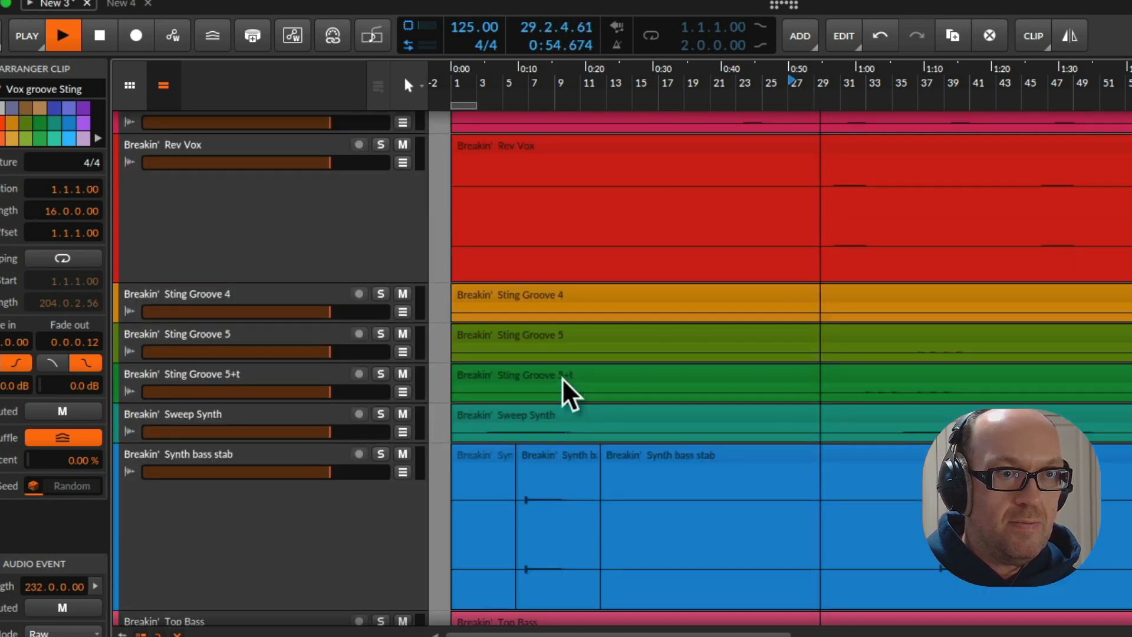
Enlarge and solo the Rev Vox track, and split its clip at 29.1.1.00 and 33.1.1.00
left_click(223, 332)
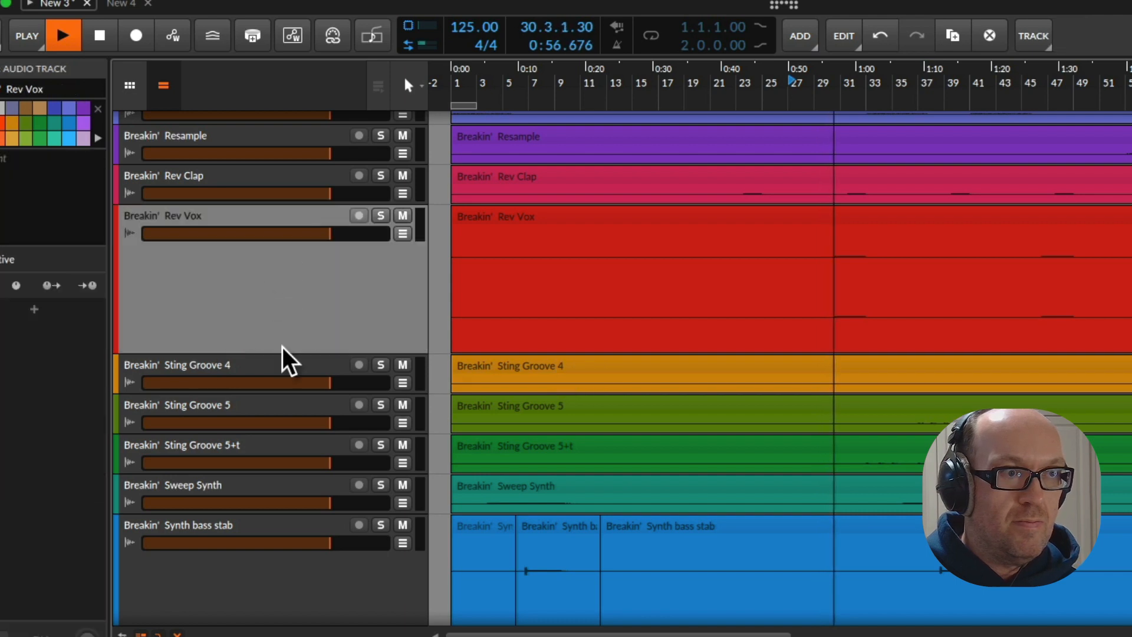
left_click_drag(287, 354, 287, 389)
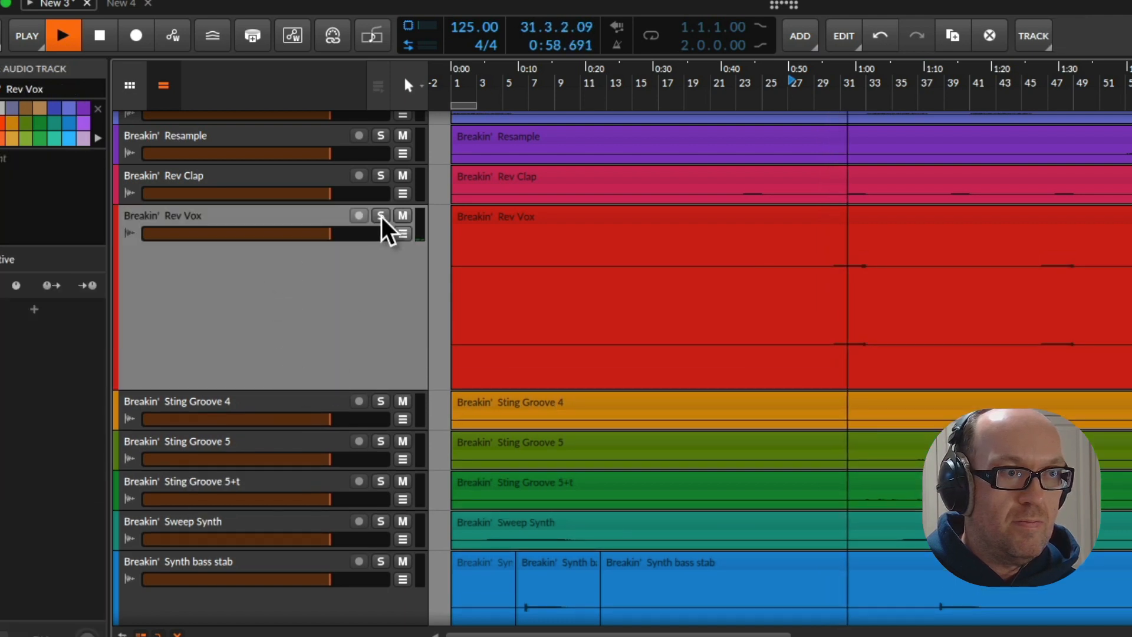
left_click(380, 216)
left_click_drag(815, 298, 865, 302)
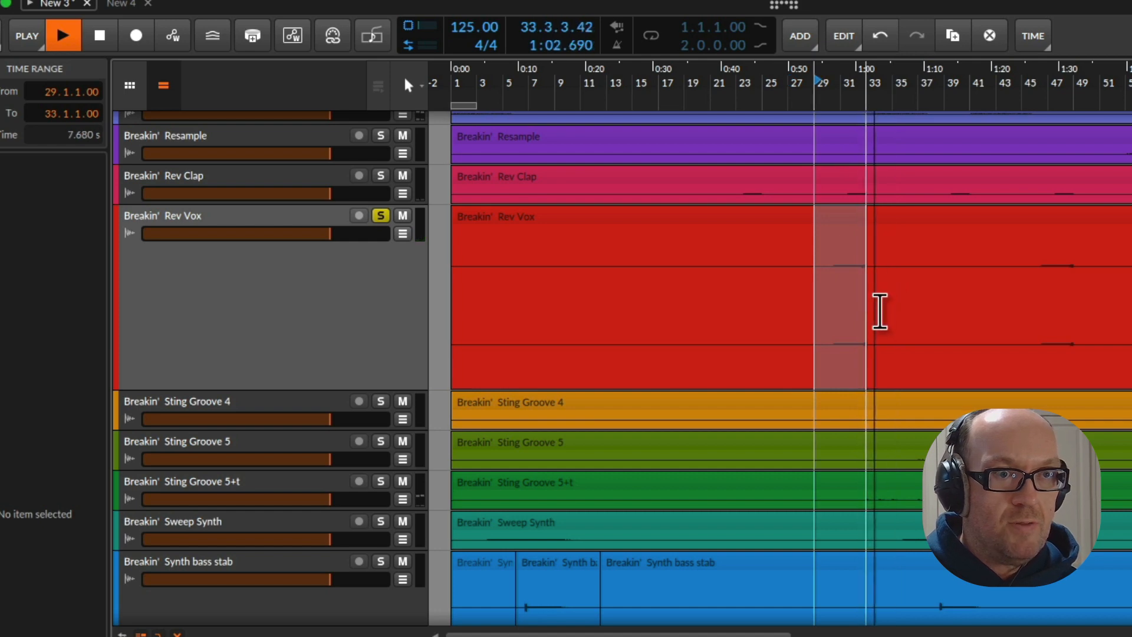
key("super+e")
Rename the Rev Vox track as REV VOX and take it out of solo
double_click(166, 216)
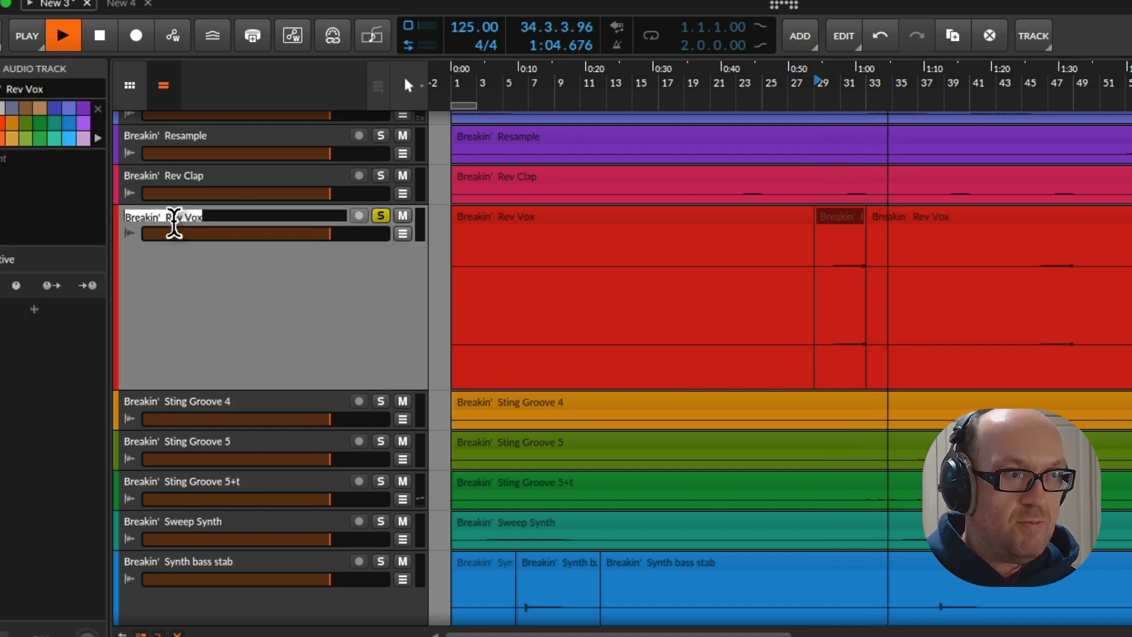
type("REV VOX")
key("Return")
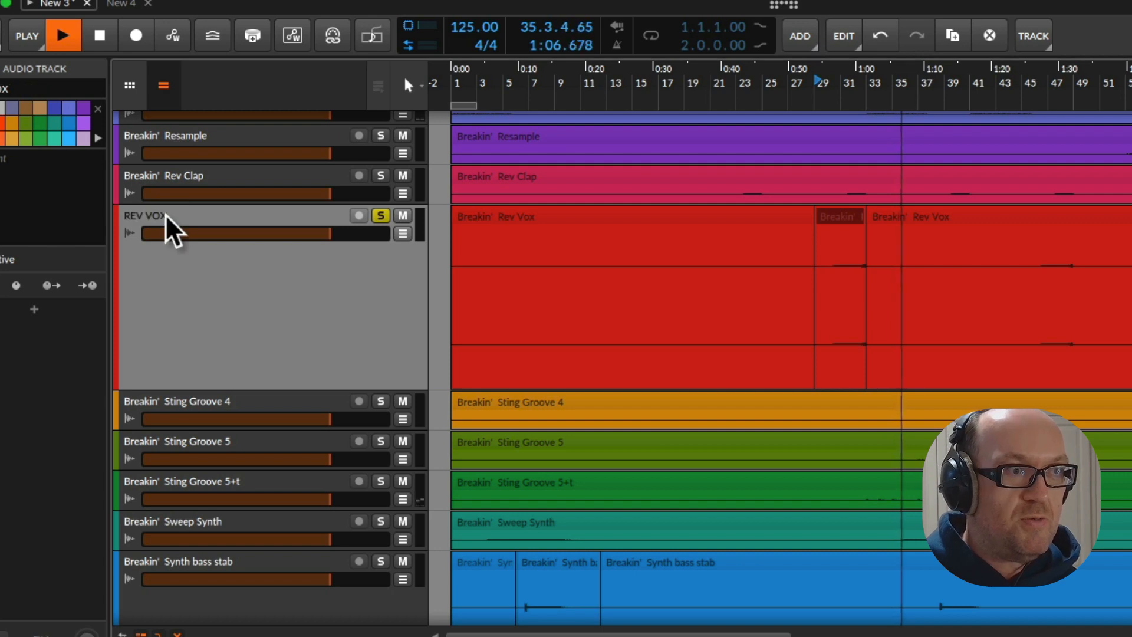
left_click(383, 215)
Increase the height of the Resample Glitch 1 track, restart playback from bar 29 and solo the track
scroll(572, 298, "up", 3)
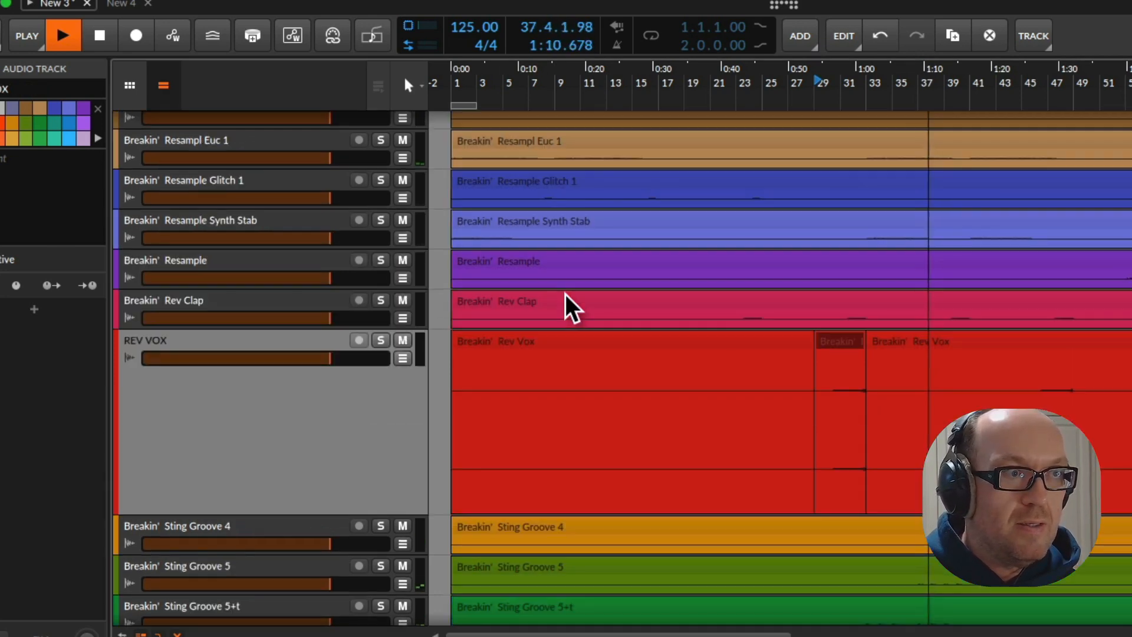
scroll(567, 291, "up", 1)
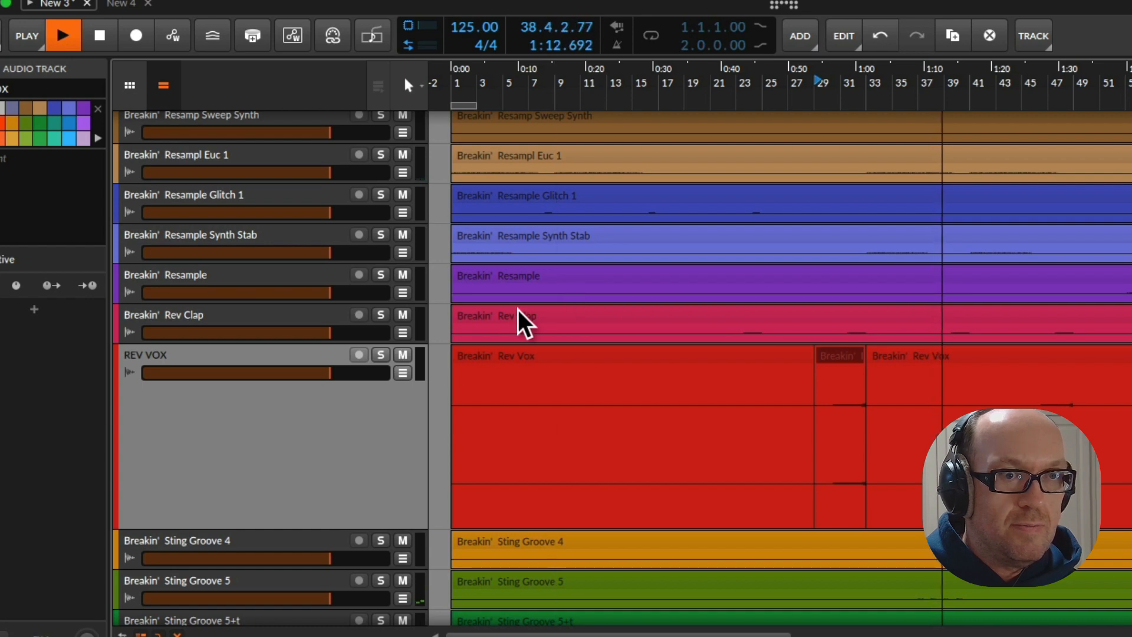
left_click(188, 207)
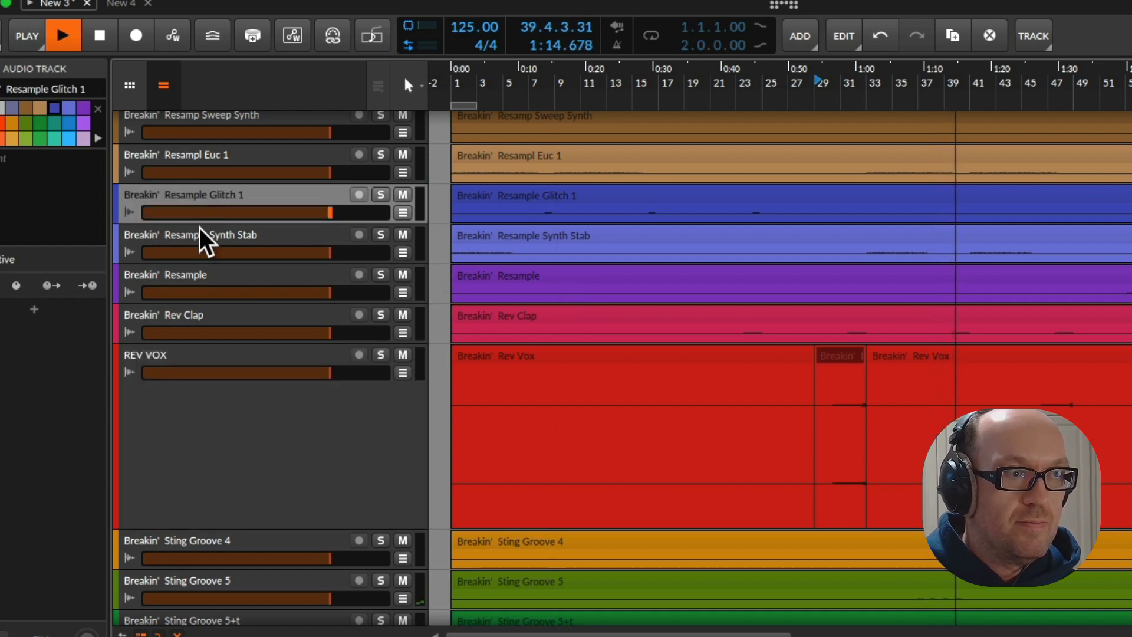
left_click_drag(205, 224, 220, 384)
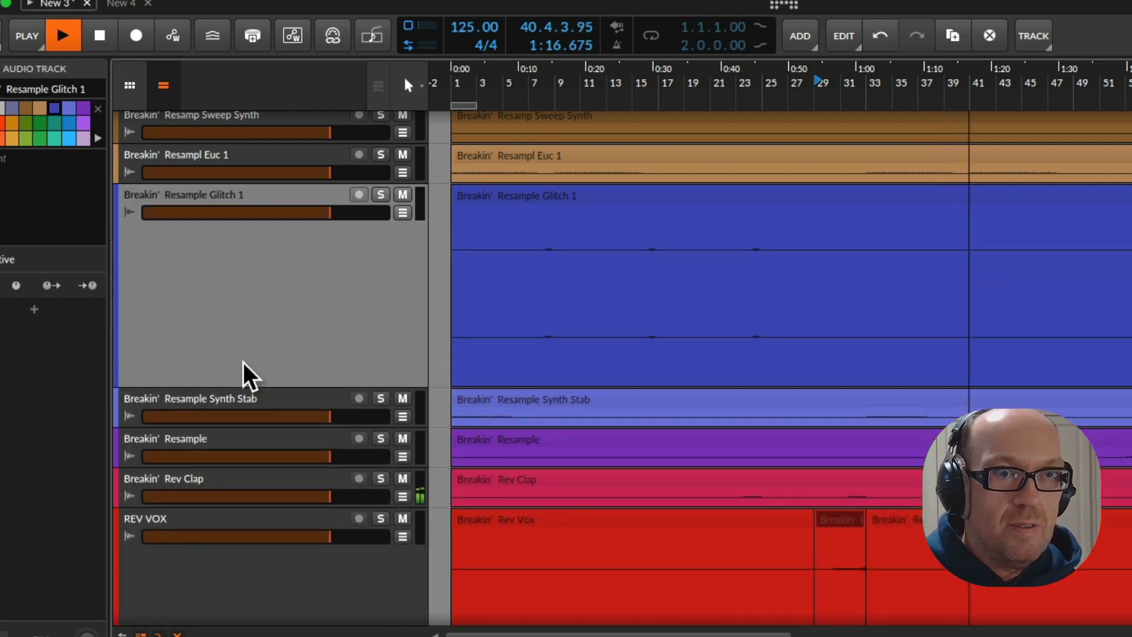
key("space")
left_click_drag(641, 98, 637, 98)
key("space")
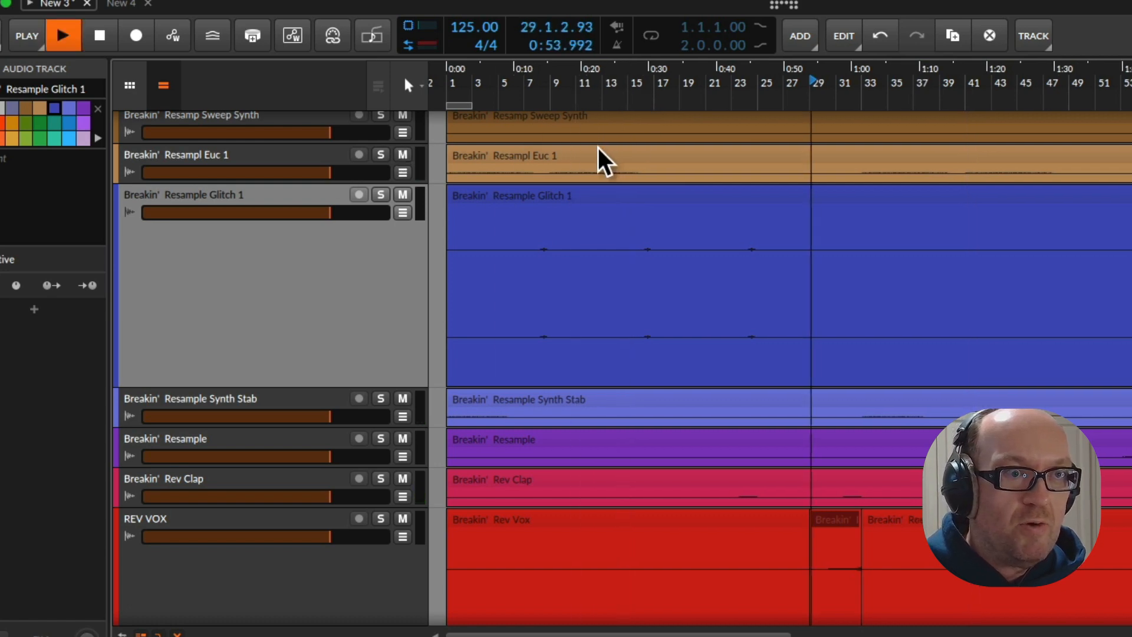
left_click(380, 195)
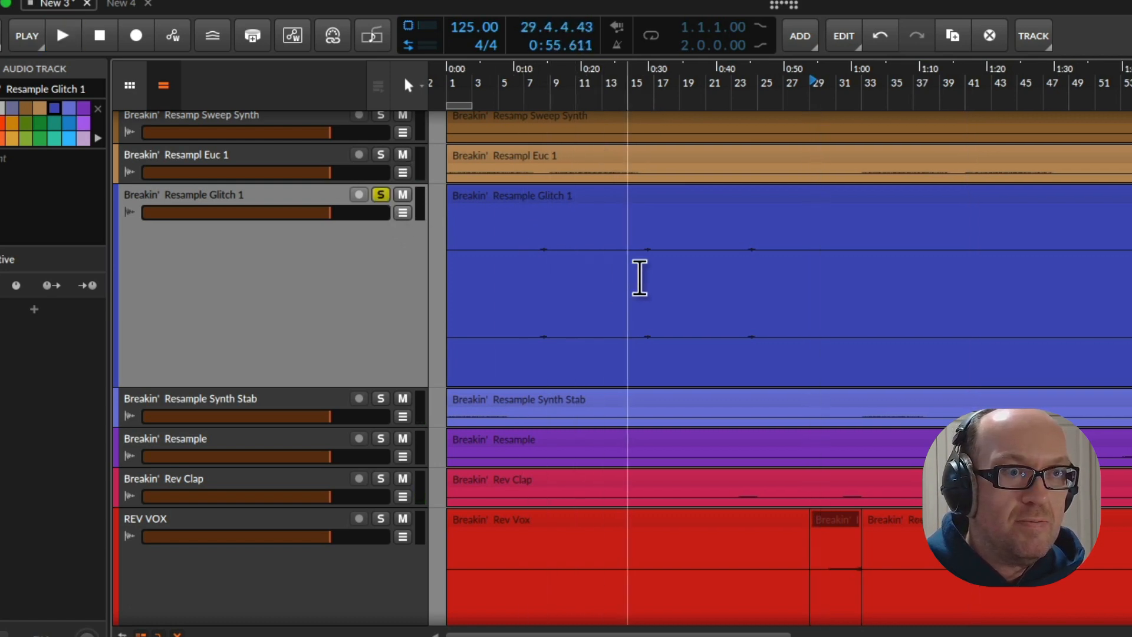
Audition Resample Glitch 1 from bar 15 and split its clip at 15.1.1.00 and 18.1.1.00
left_click(639, 295)
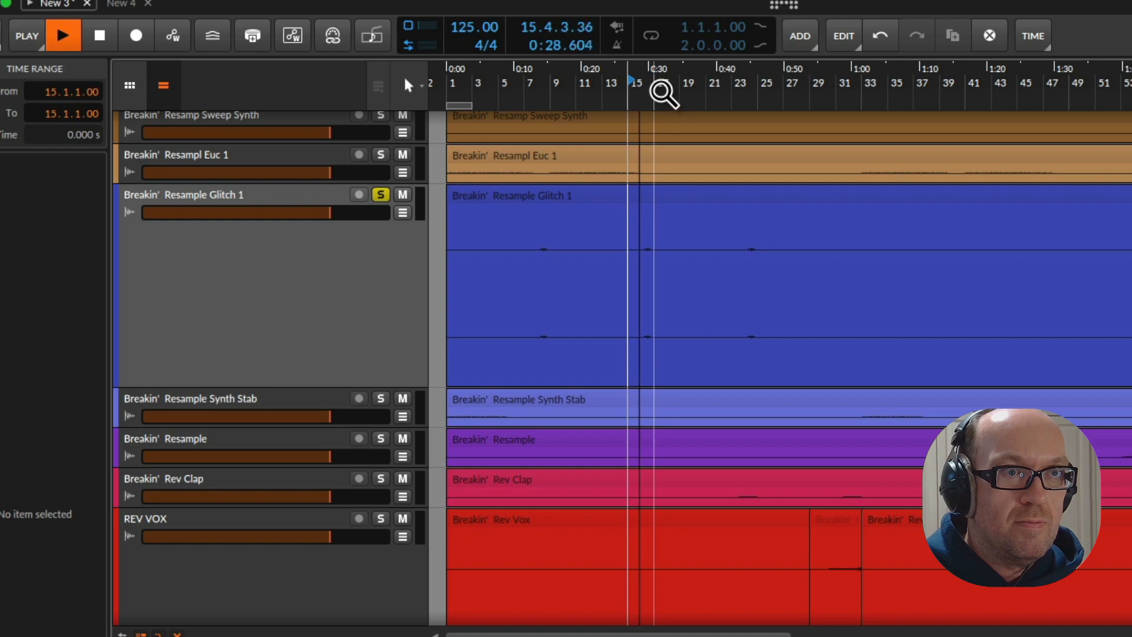
left_click_drag(661, 94, 617, 154)
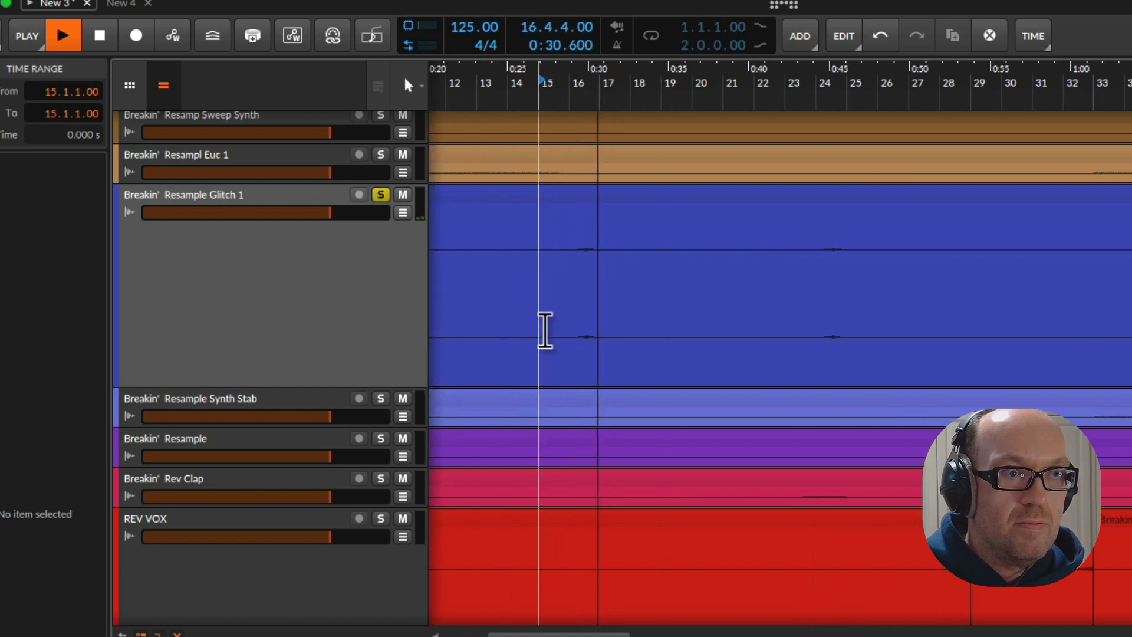
key("space")
left_click_drag(536, 321, 631, 327)
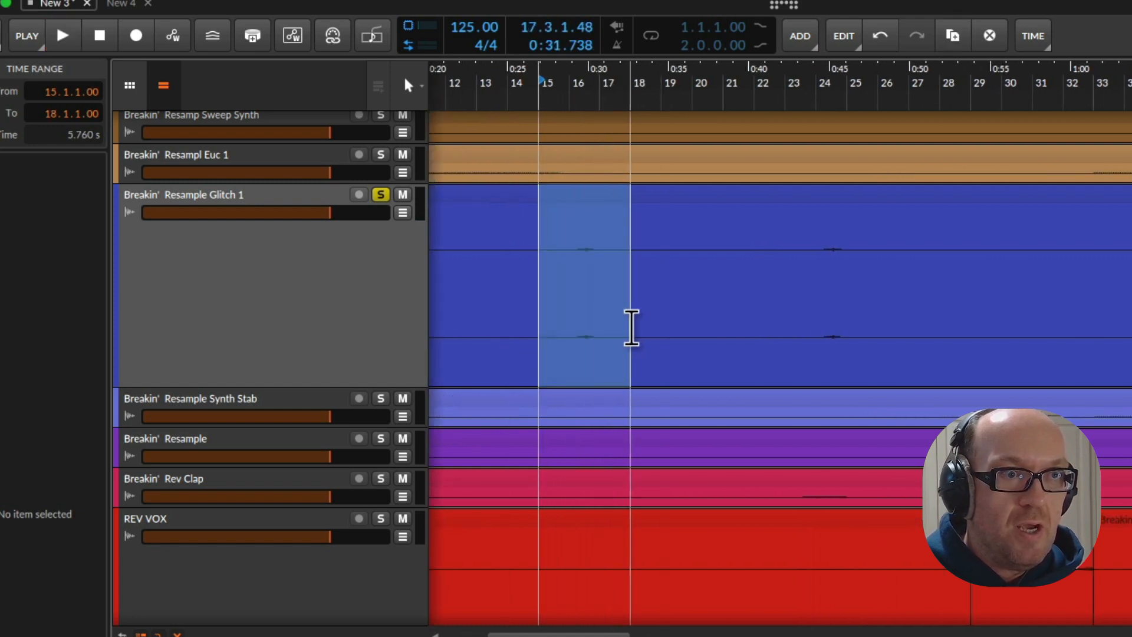
key("ctrl+e")
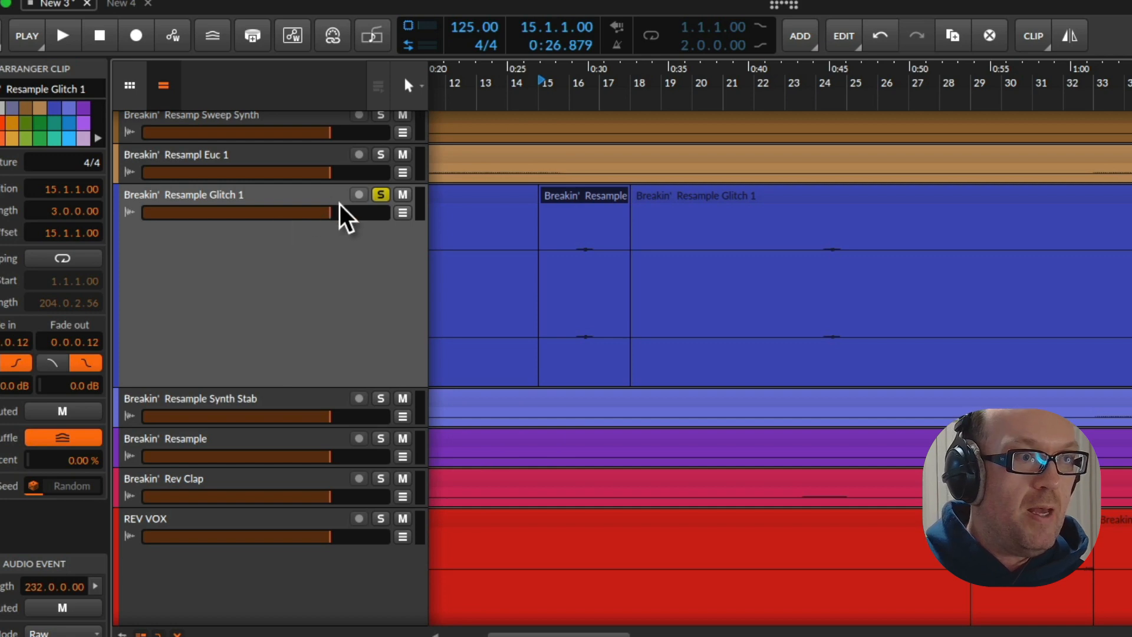
Take Resample Glitch 1 out of solo, enlarge the Resampl Euc 1 track and play from bar 15
left_click(380, 195)
left_click_drag(321, 183, 338, 329)
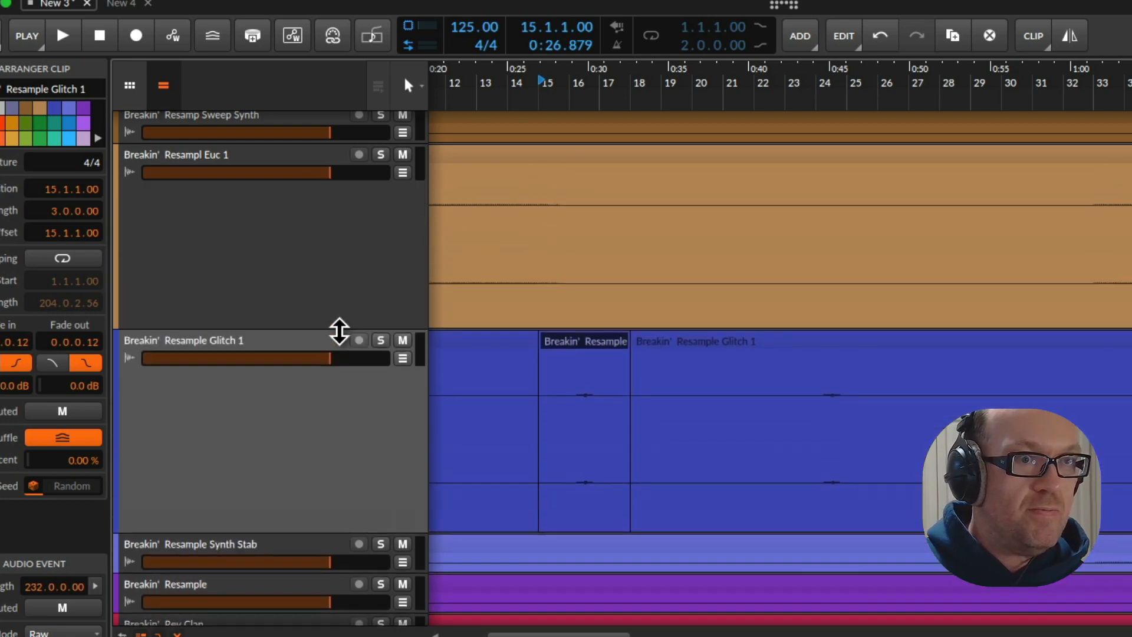
key("space")
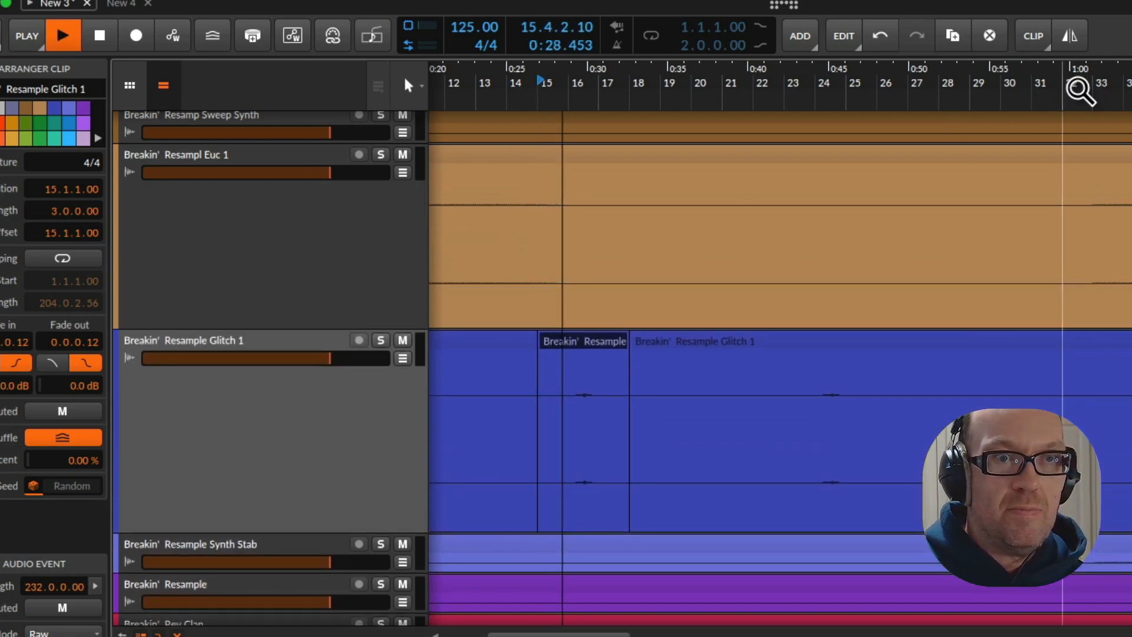
Audition the Resampl Euc 1 track in solo from bar 33, stop playback and take it out of solo
key("space")
left_click(1109, 93)
key("space")
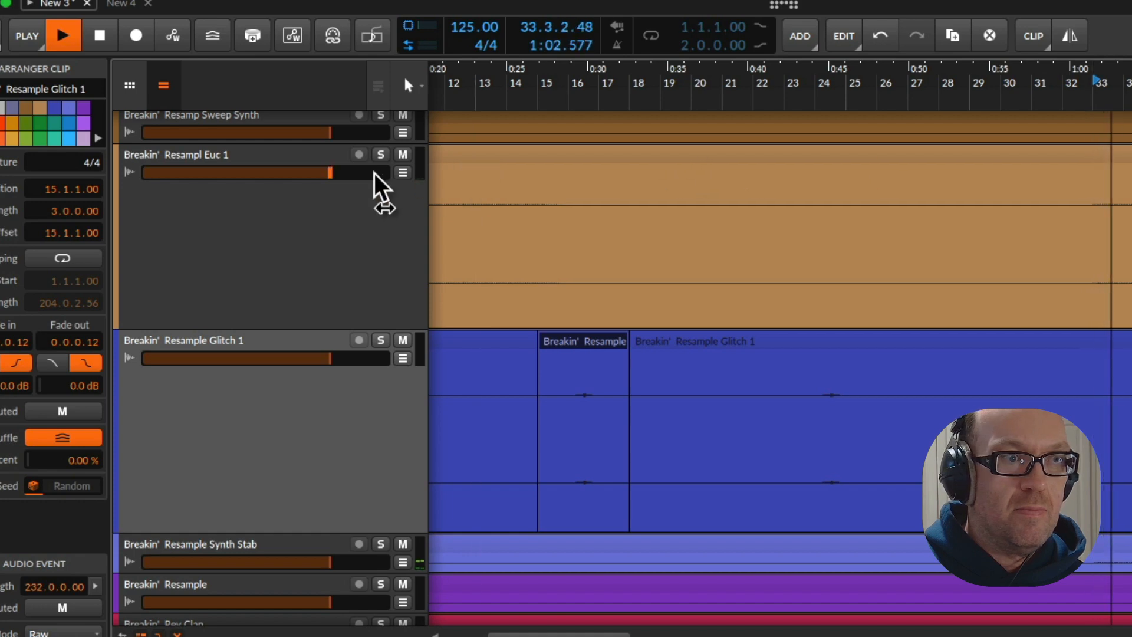
left_click(380, 155)
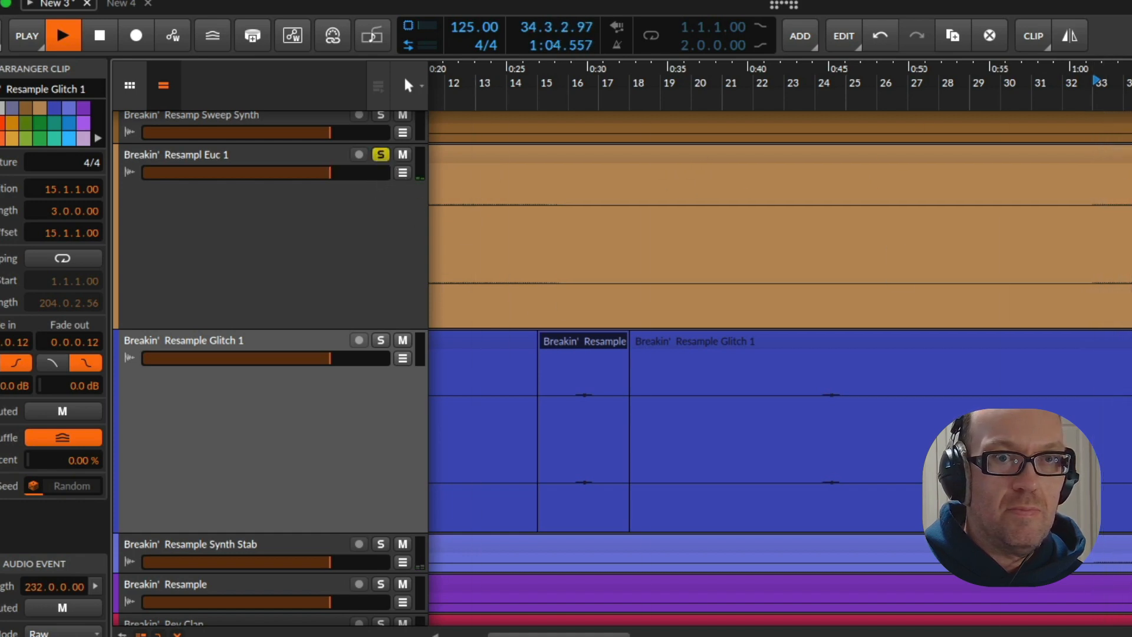
left_click_drag(1120, 95, 877, 97)
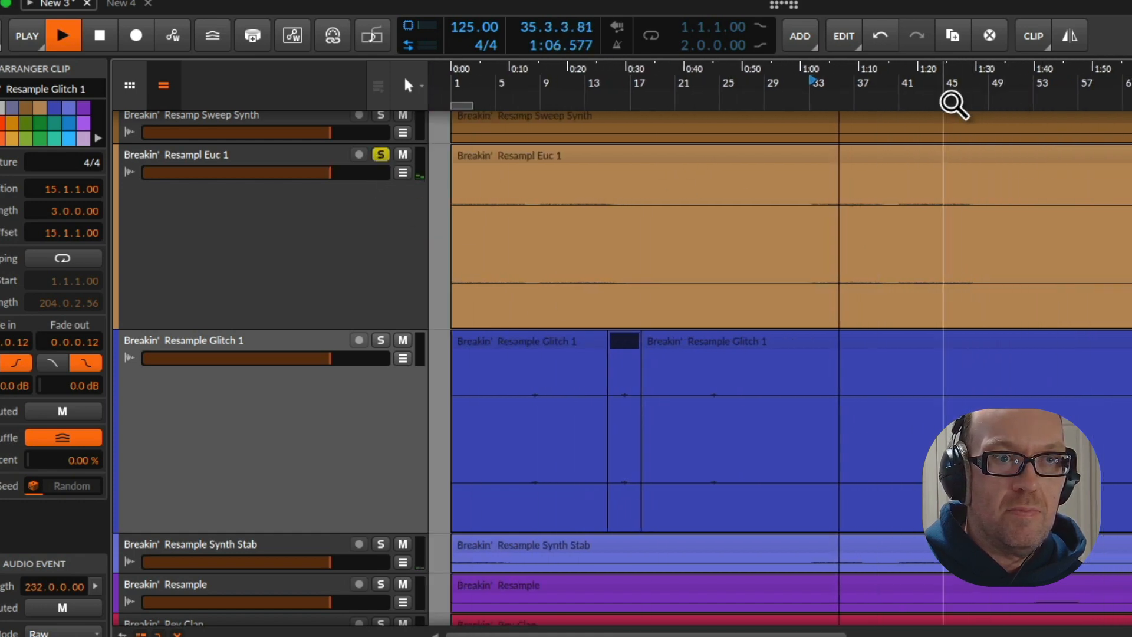
key("space")
key("space")
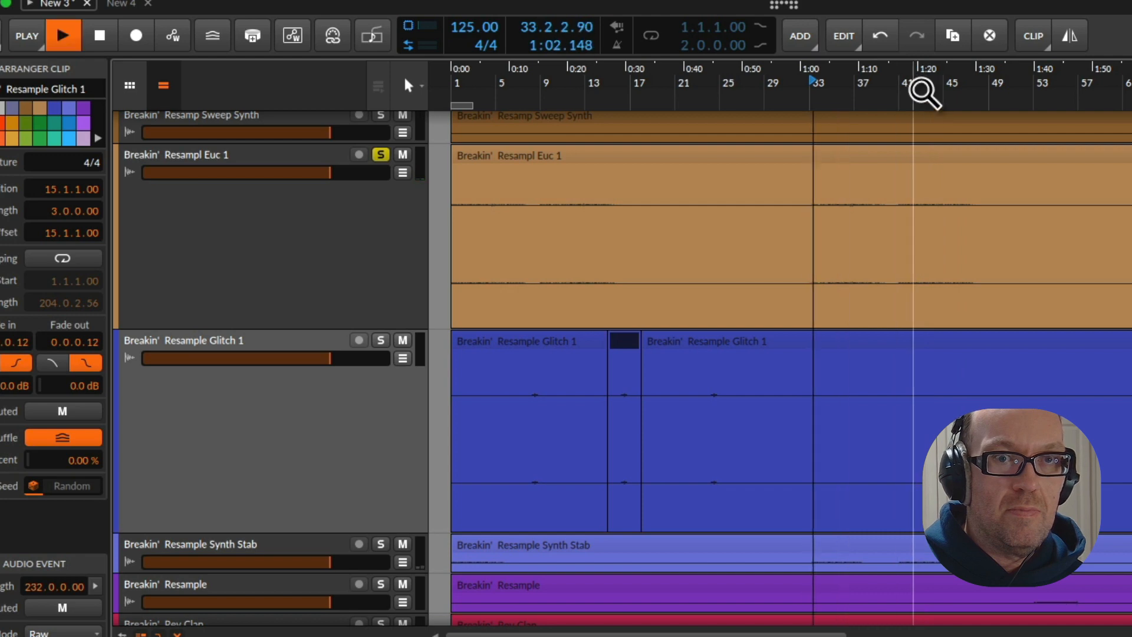
key("space")
left_click(380, 155)
Increase the height of the Percs 1 track, play from bar 33 and solo the track
scroll(253, 291, "up", 3)
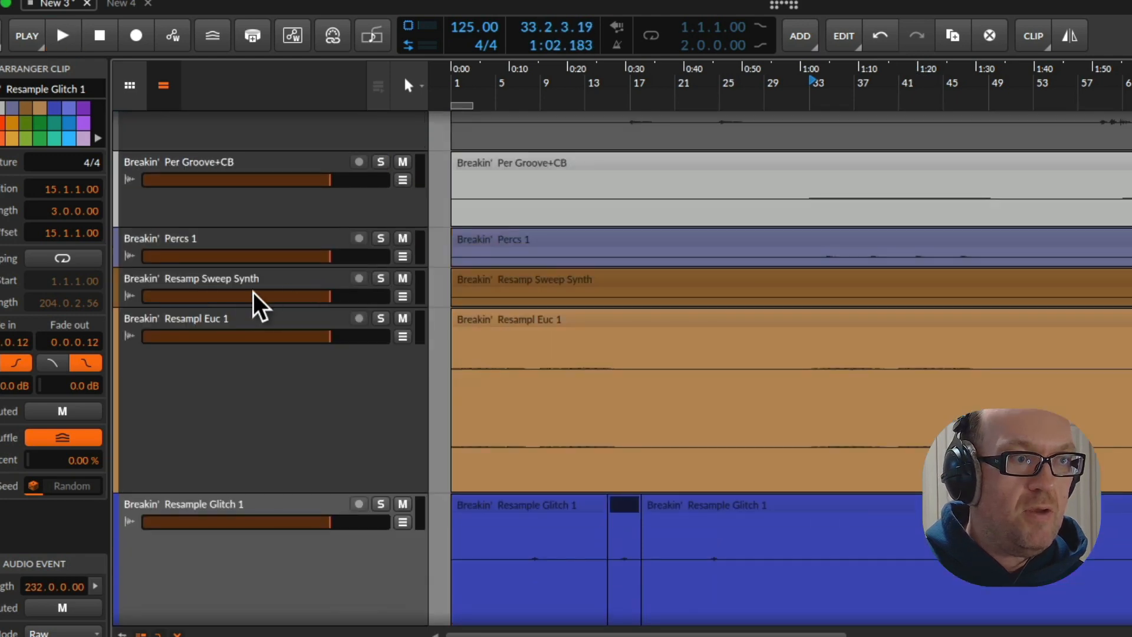
left_click(255, 262)
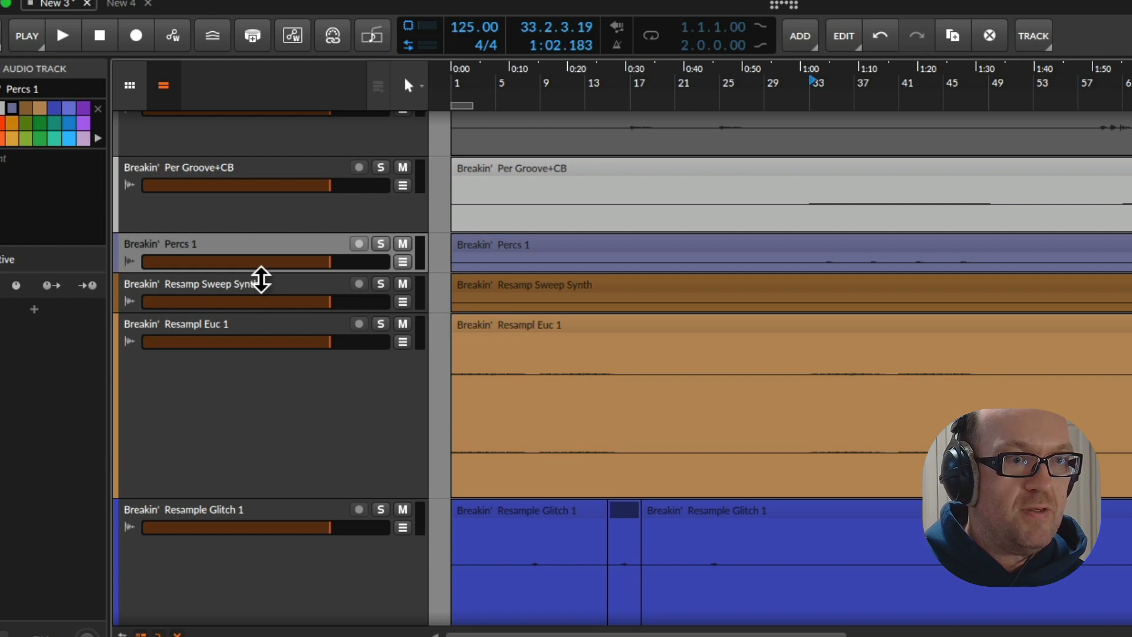
left_click_drag(262, 279, 277, 444)
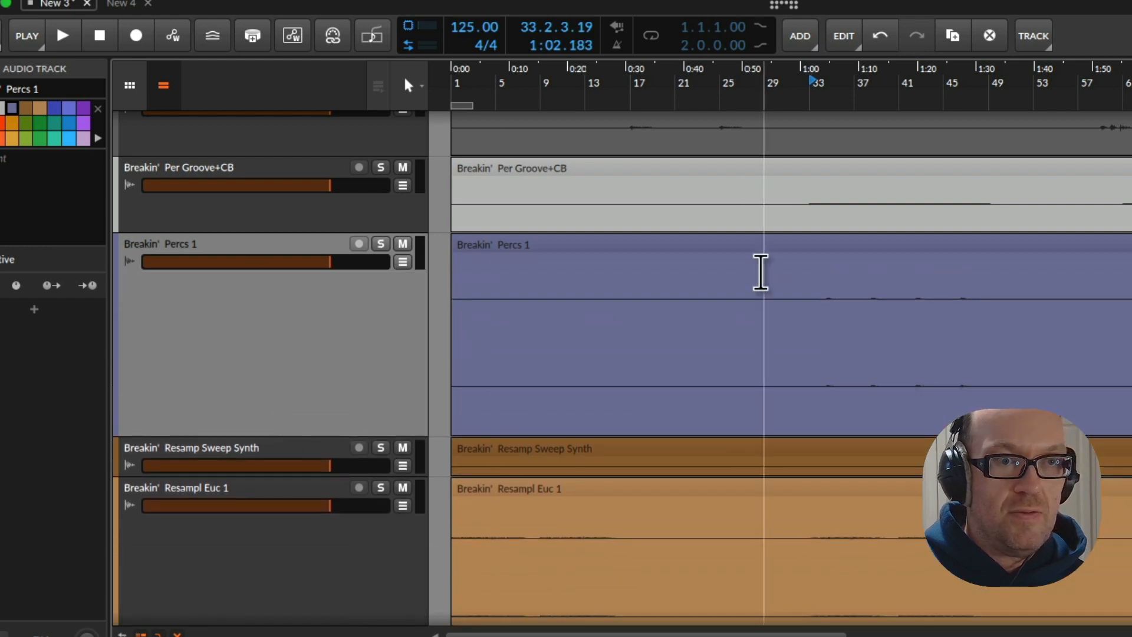
left_click(806, 93)
key("space")
left_click(380, 244)
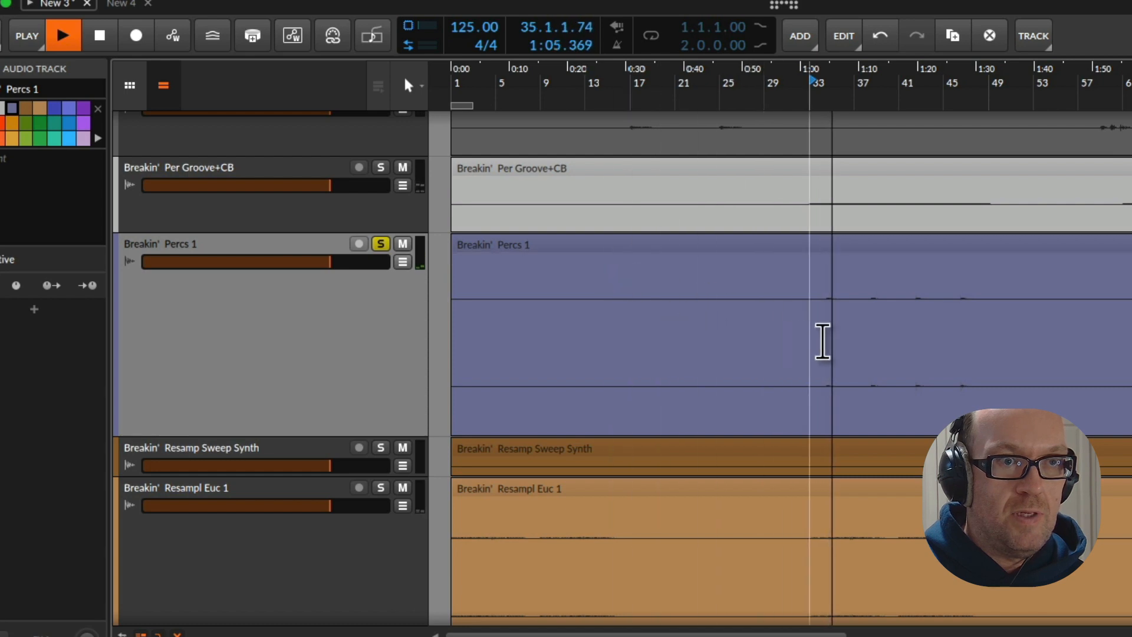
Split the Percs 1 clip at 33.1.1.00 and 41.1.1.00, restart playback and take the track out of solo
left_click_drag(822, 341, 870, 335)
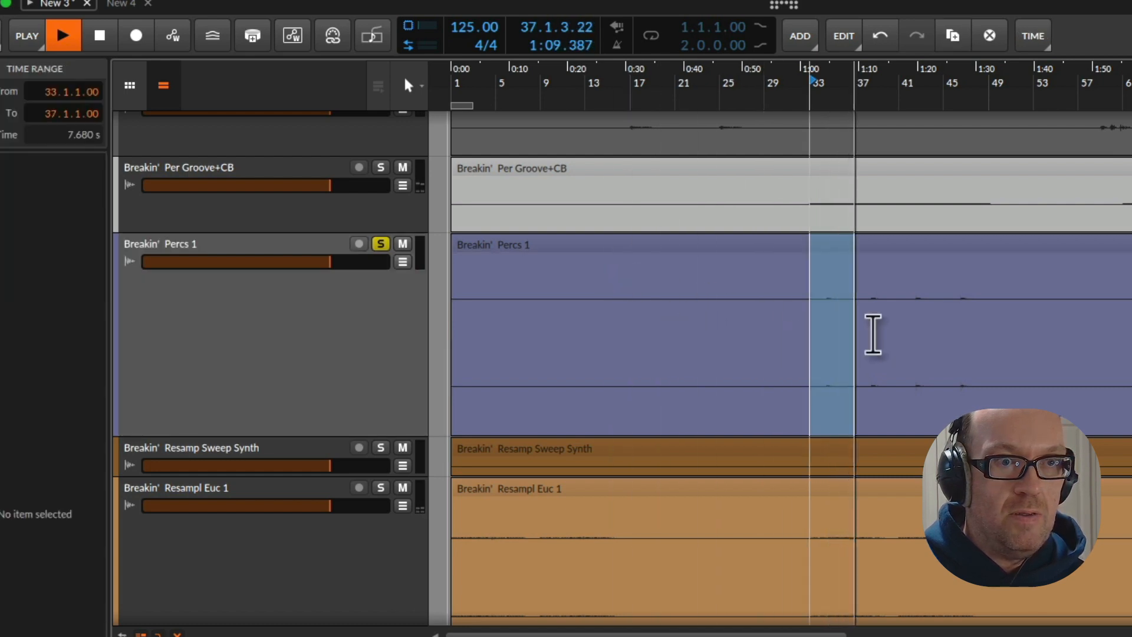
left_click_drag(872, 331, 908, 347)
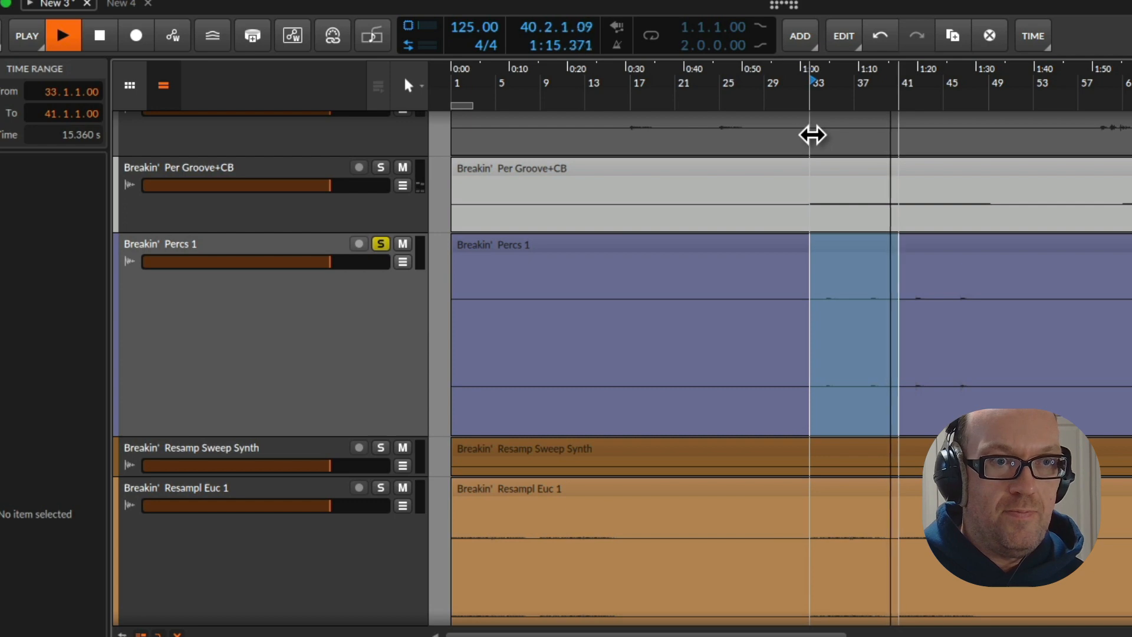
key("space")
key("ctrl+e")
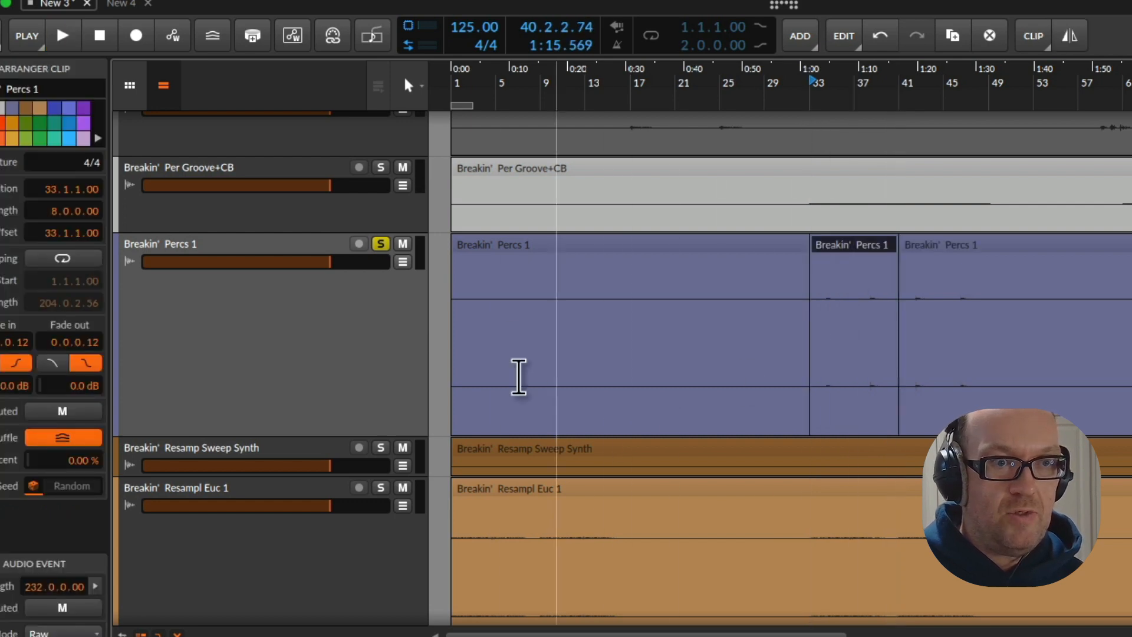
key("space")
left_click(380, 243)
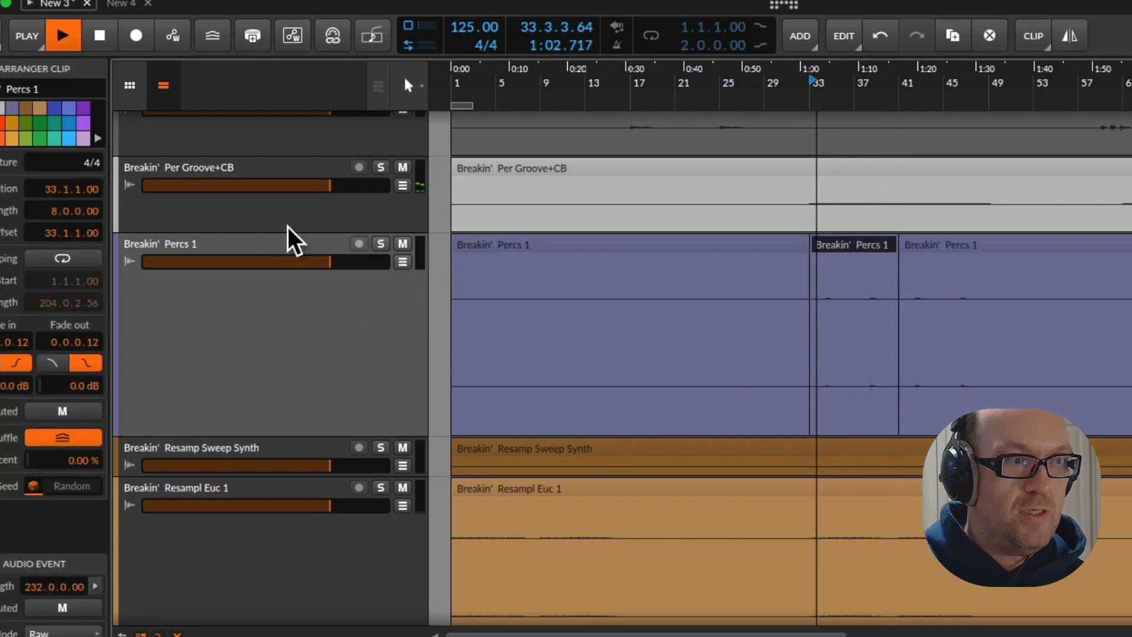
Audition the Per Groove+CB track briefly in solo and stop playback
left_click(296, 220)
left_click(381, 167)
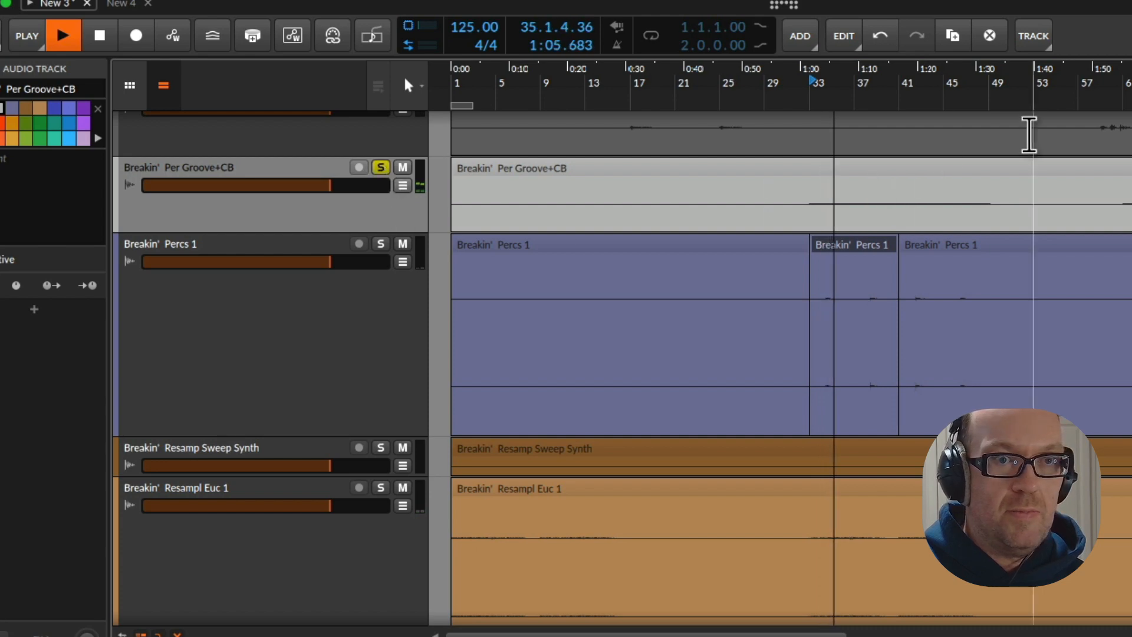
left_click(380, 167)
key("space")
Solo the Low Euc track, play it from shortly after bar 49 and increase the track's height
scroll(374, 231, "up", 3)
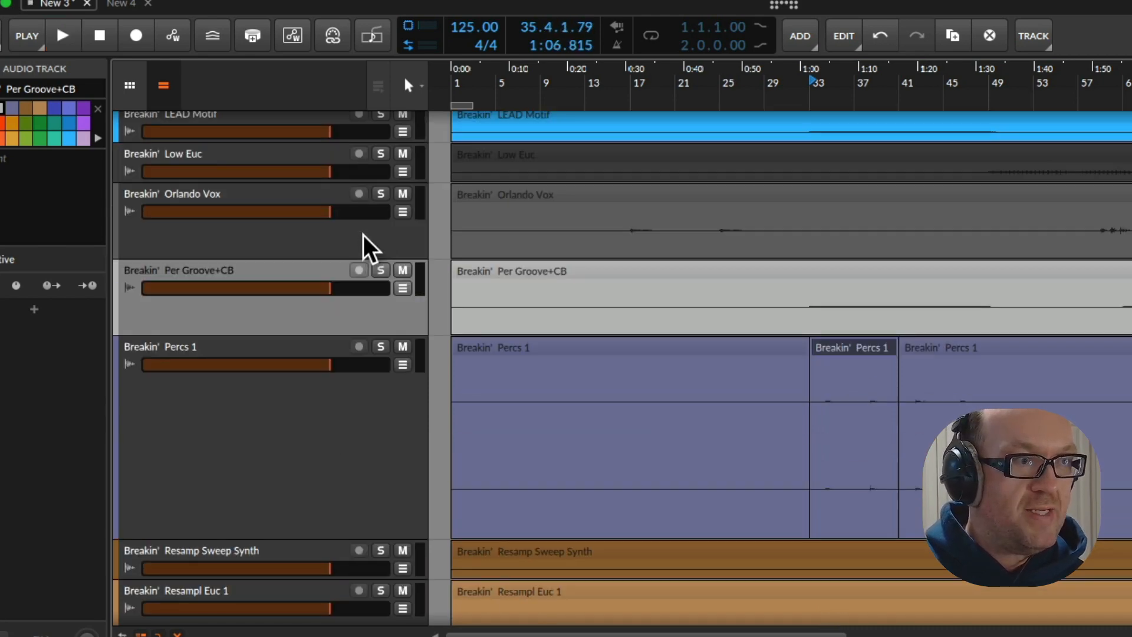
scroll(363, 234, "up", 3)
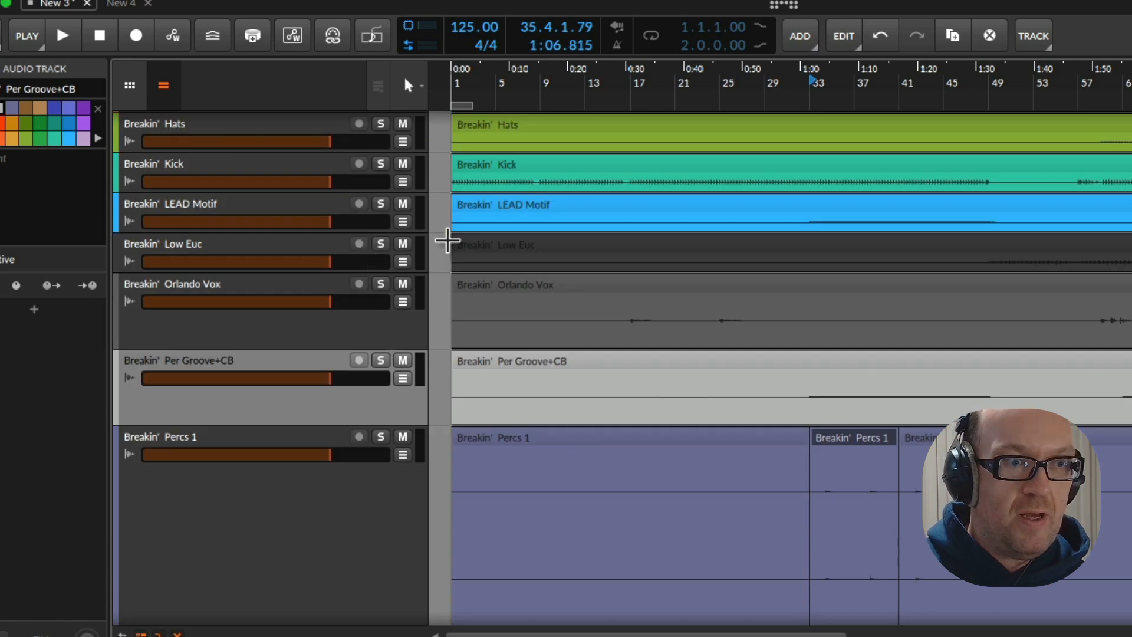
left_click(309, 249)
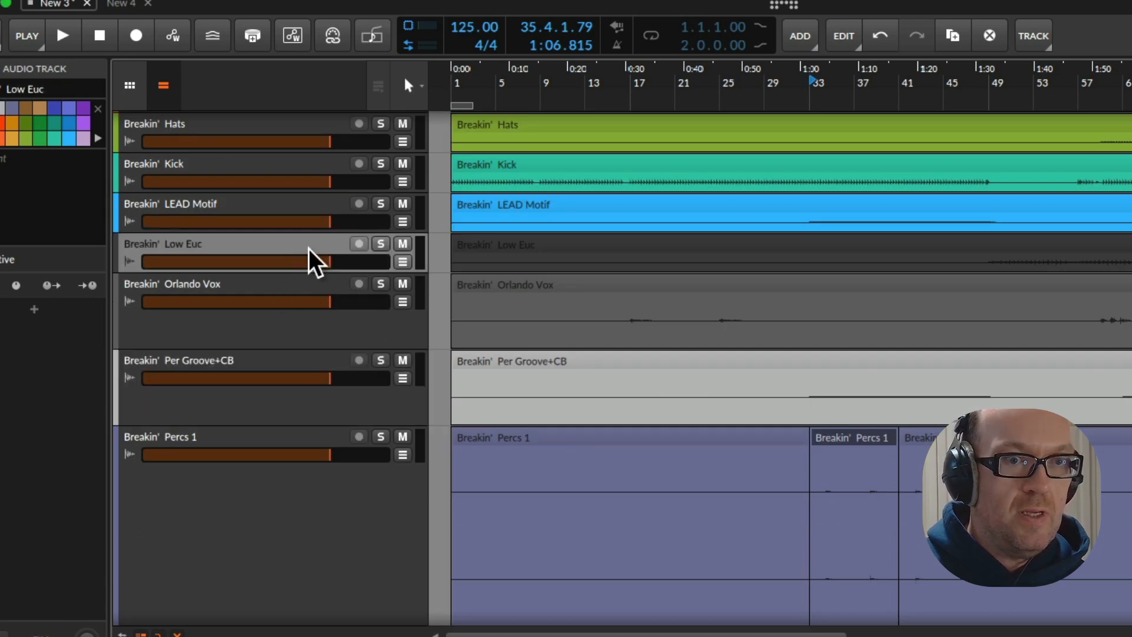
left_click(380, 243)
key("space")
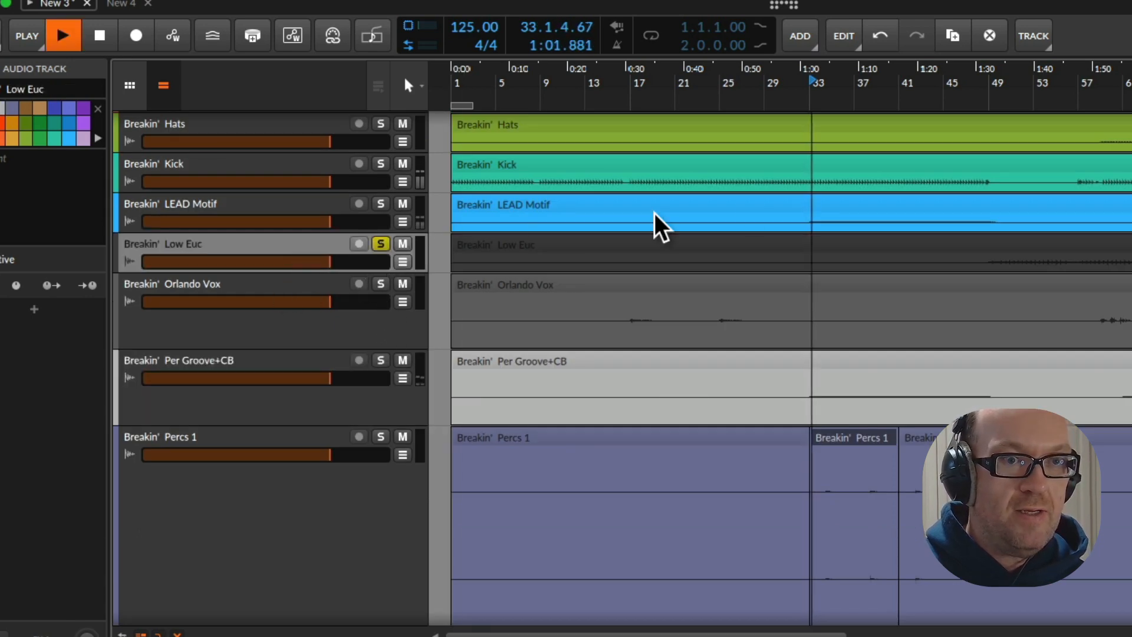
left_click(1006, 88)
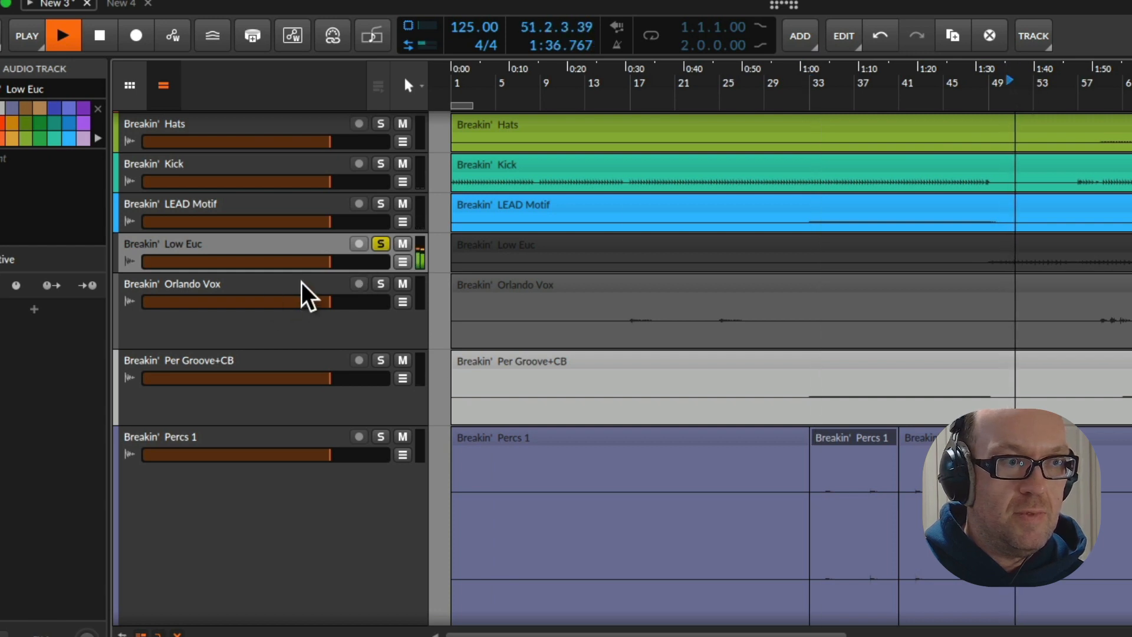
left_click_drag(306, 272, 306, 381)
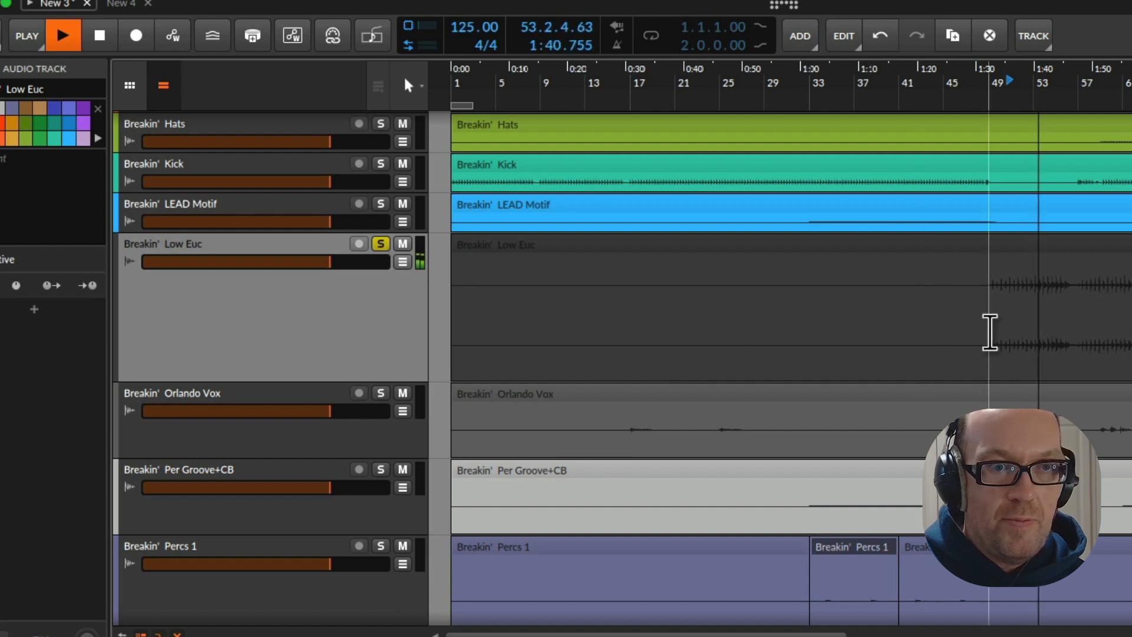
Isolate a 24-bar section of the Low Euc clip starting at 49.1.1.00, stop playback and take the track out of solo
left_click_drag(990, 332, 1131, 330)
key("ctrl+e")
key("space")
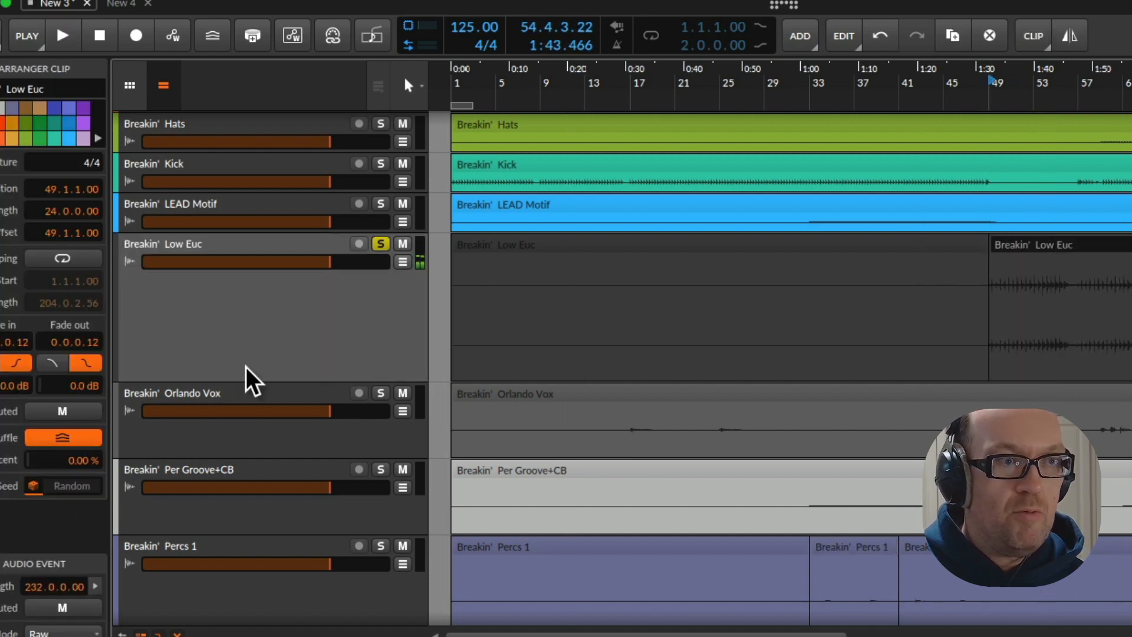
left_click(381, 244)
Increase the height of the Hats track, solo it and play from bar 57
scroll(285, 233, "up", 3)
left_click(199, 247)
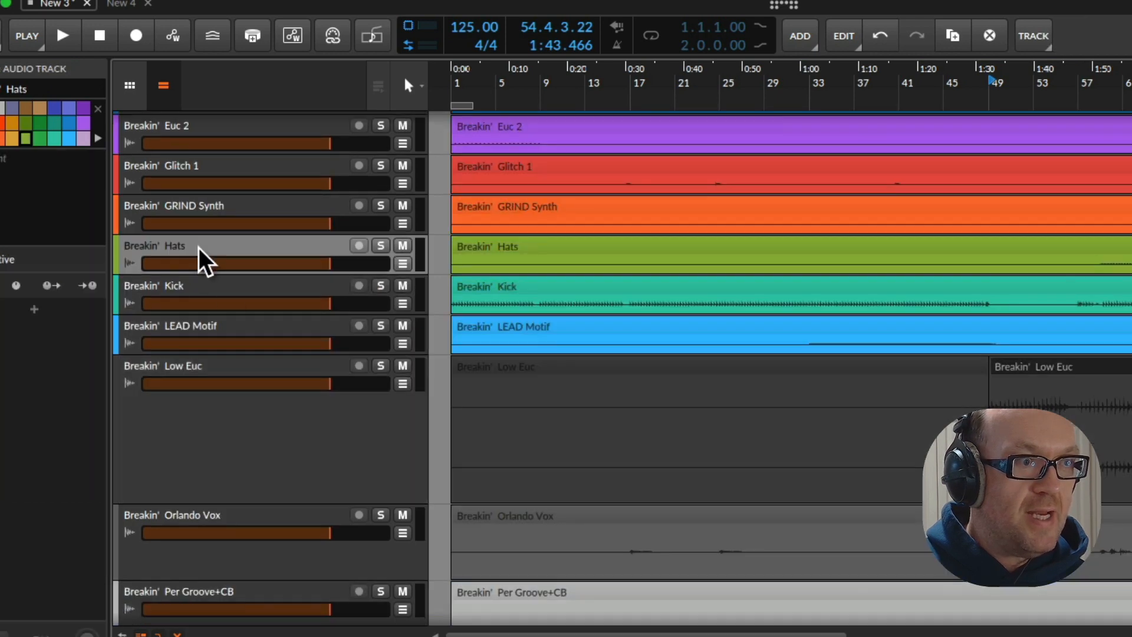
left_click_drag(222, 276, 227, 438)
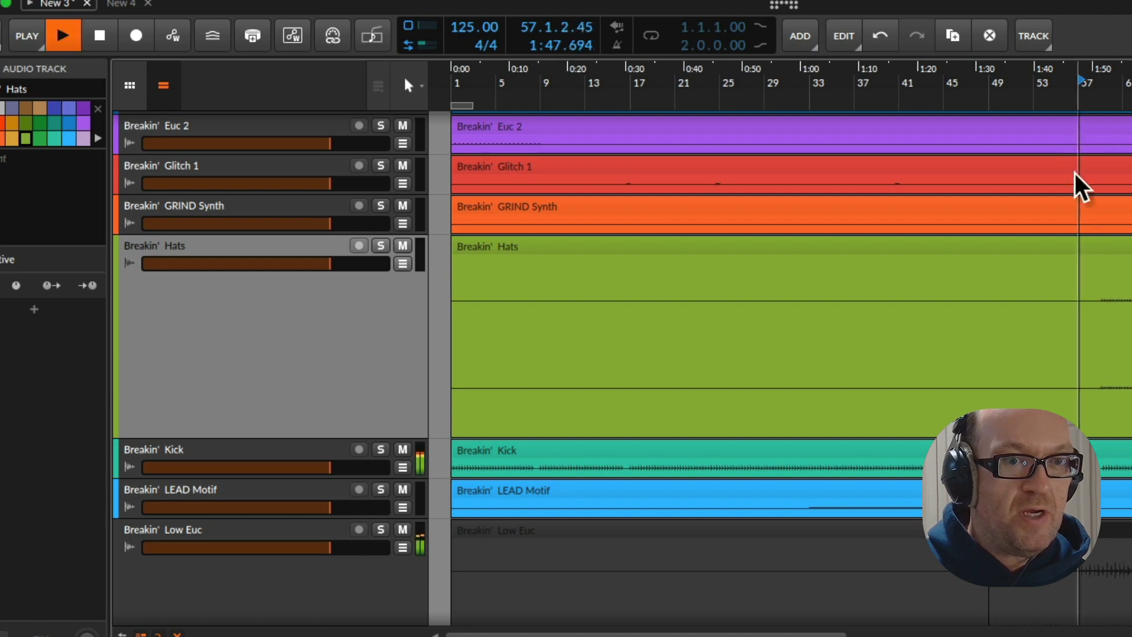
key("space")
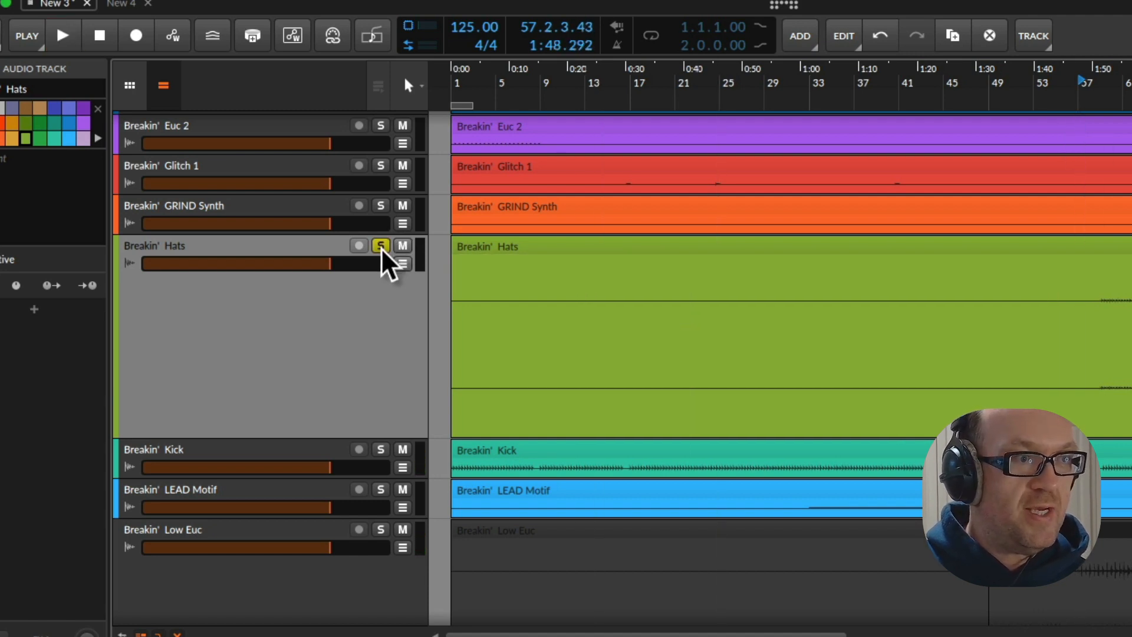
key("space")
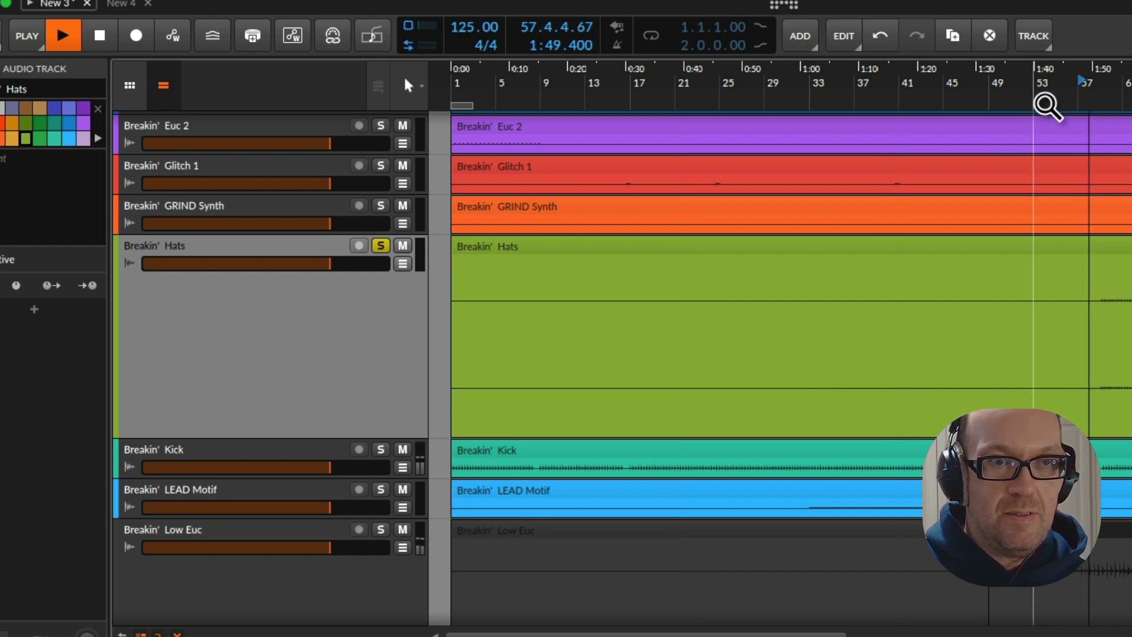
Split the Hats clip at 59.1.1.00 and 63.1.1.00 and stop playback
left_click_drag(1065, 105, 939, 168)
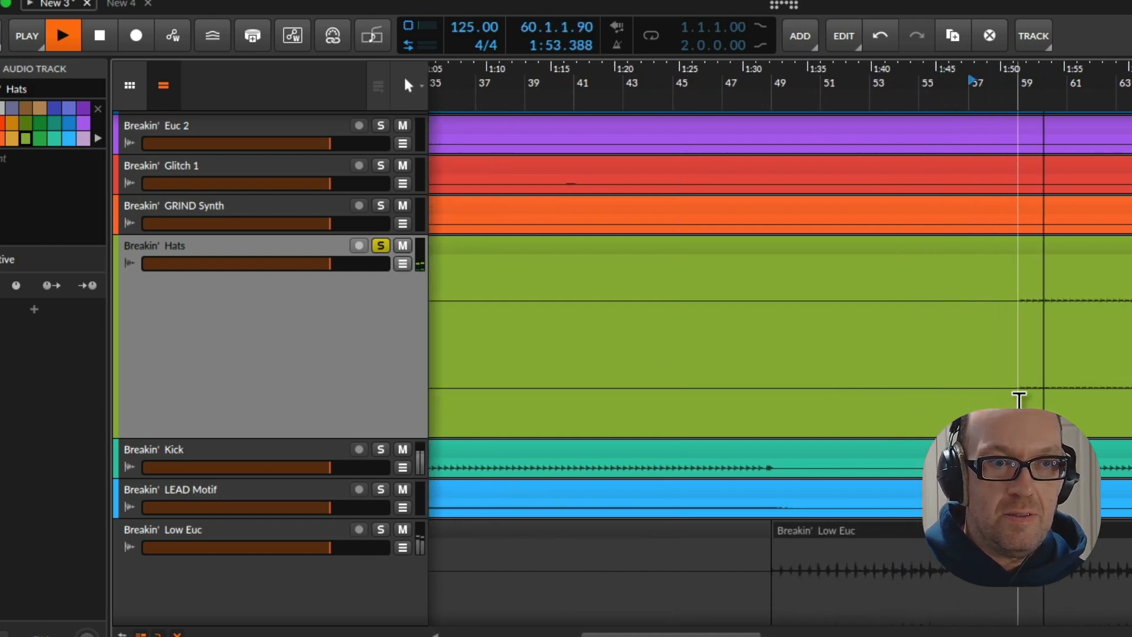
left_click_drag(1017, 396, 1124, 411)
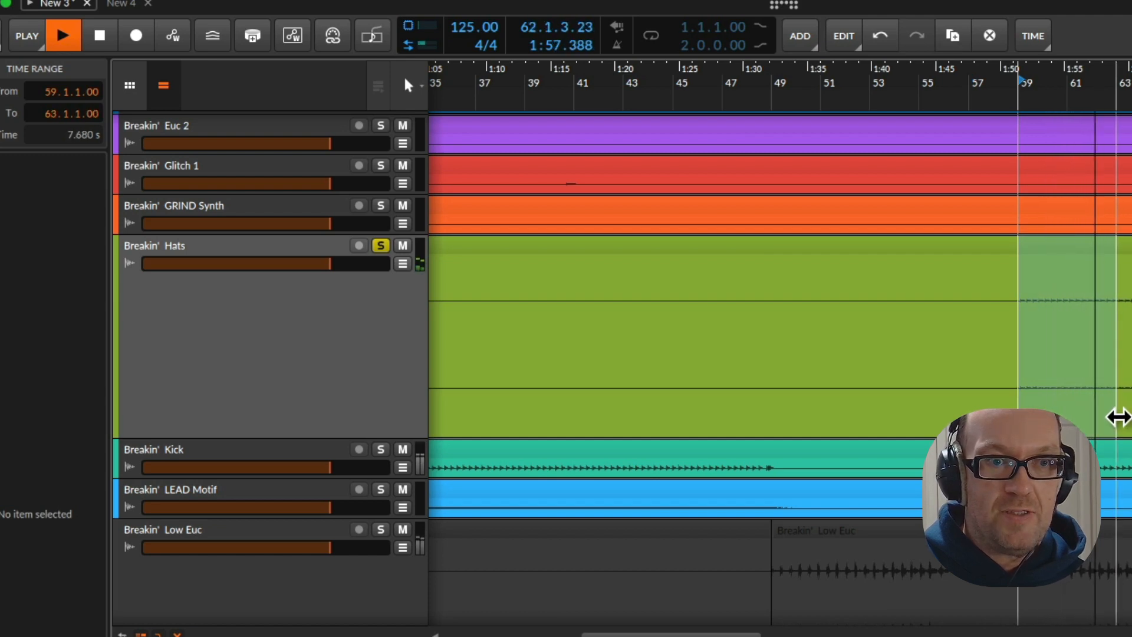
key("ctrl+e")
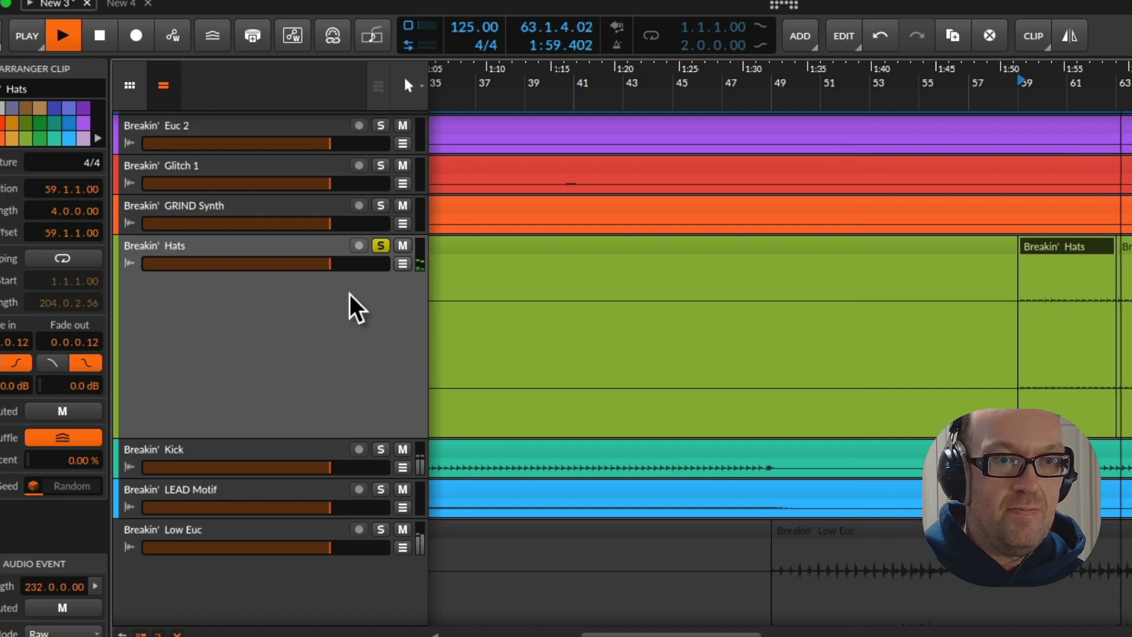
key("space")
left_click(189, 338)
Increase the height of the GRIND Synth track, start playback and switch the solo from Hats to GRIND Synth
left_click(220, 205)
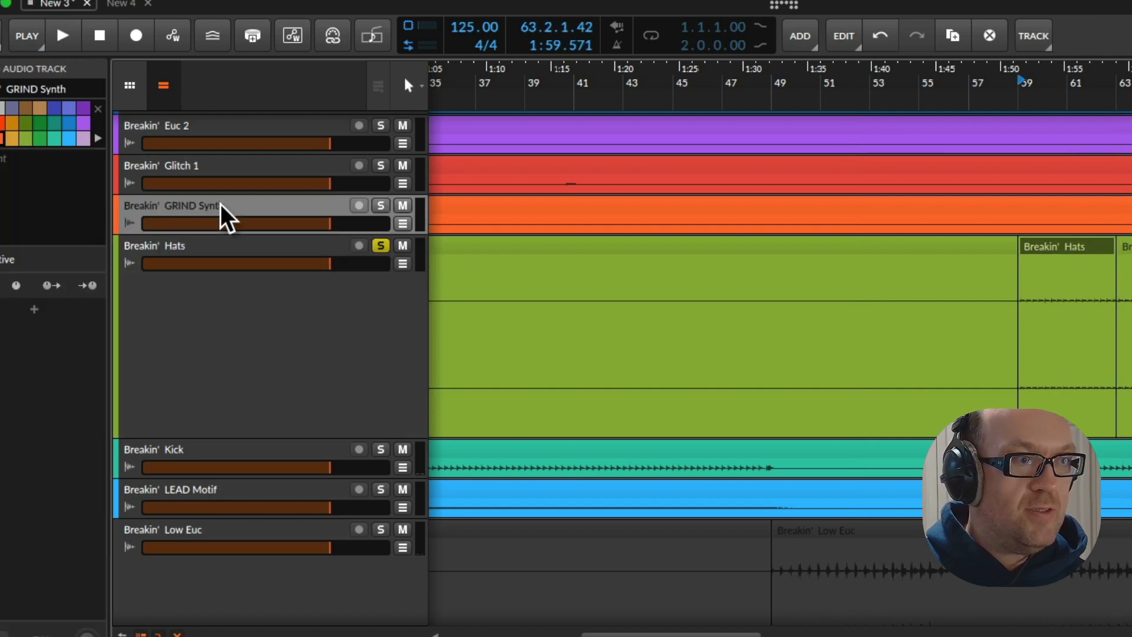
left_click_drag(235, 237, 267, 414)
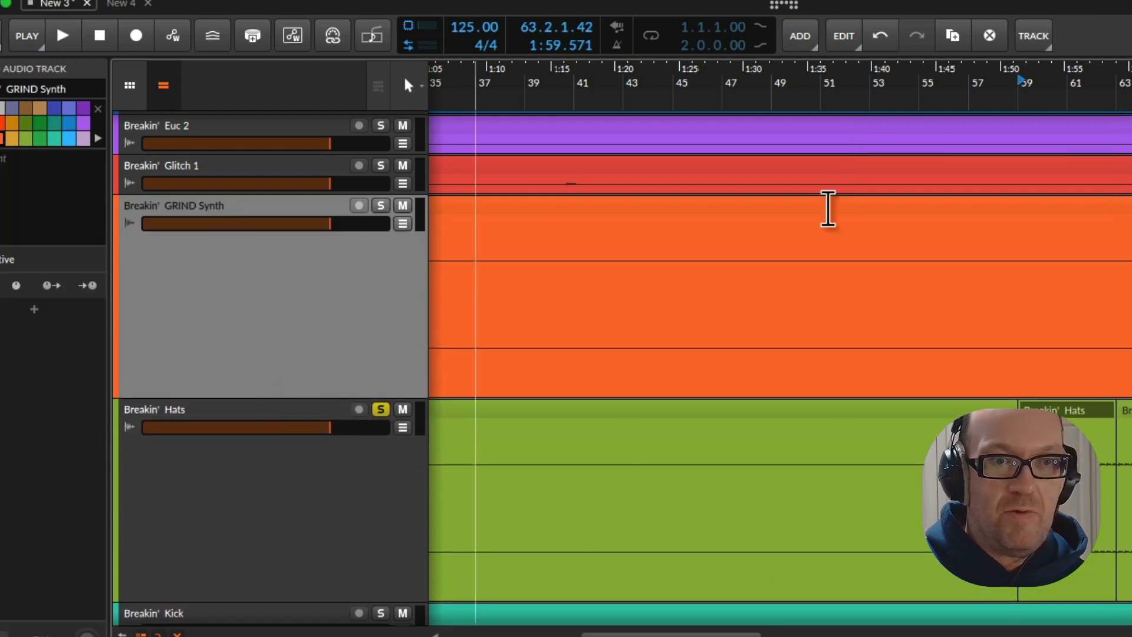
key("space")
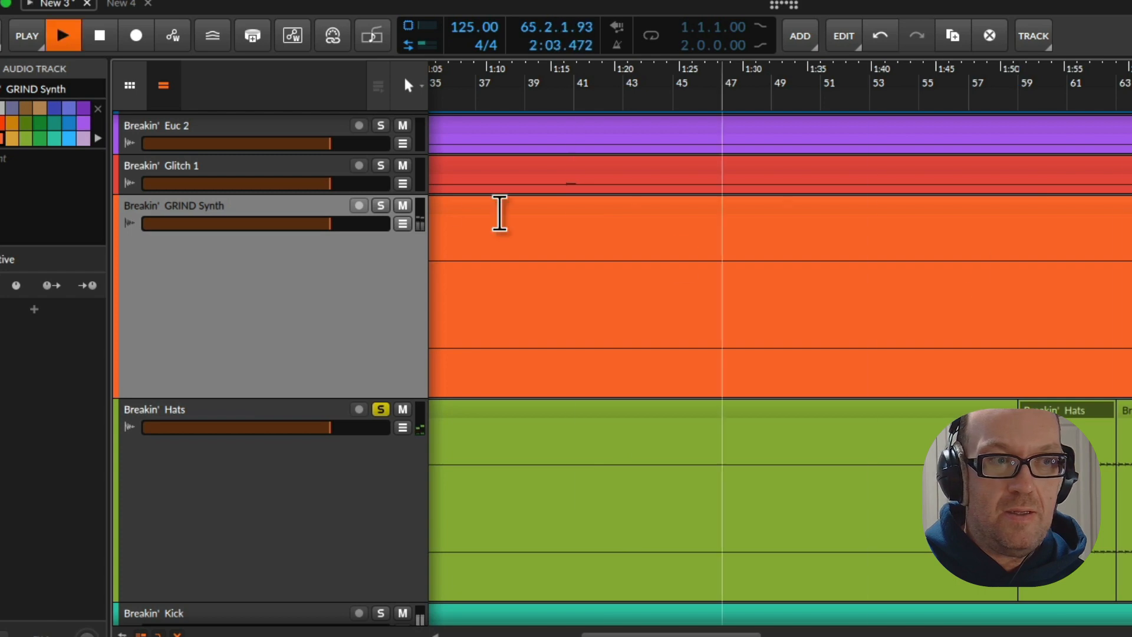
left_click(381, 205)
left_click(381, 409)
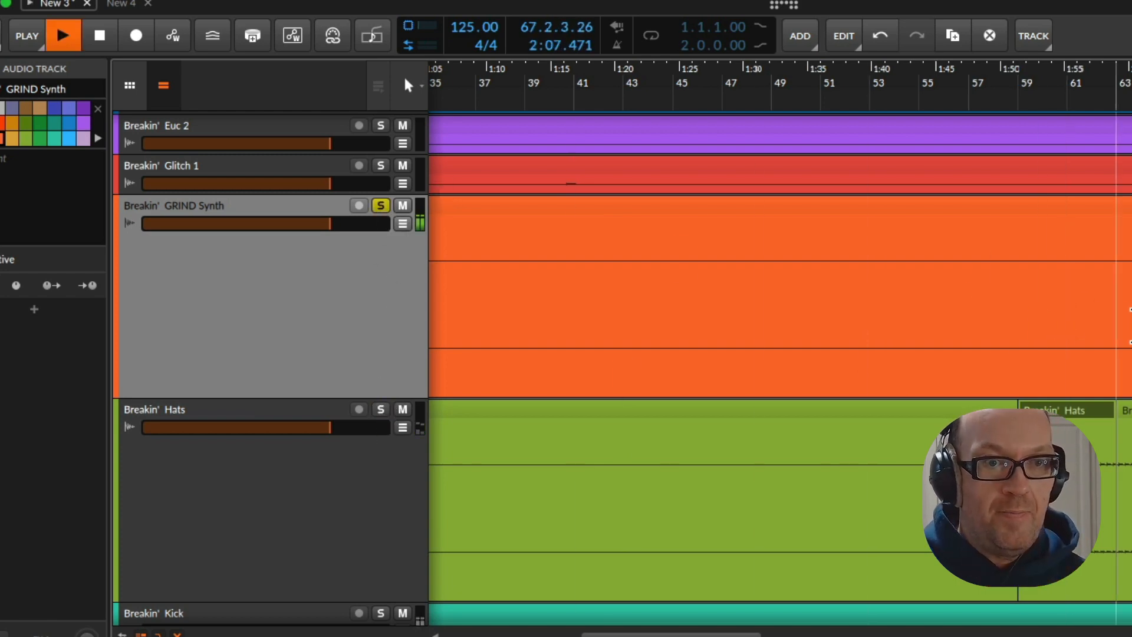
Select 65.1.1.00 to 69.1.1.00 on the GRIND Synth track, stop playback and split the clip there
left_click_drag(1121, 306, 1131, 306)
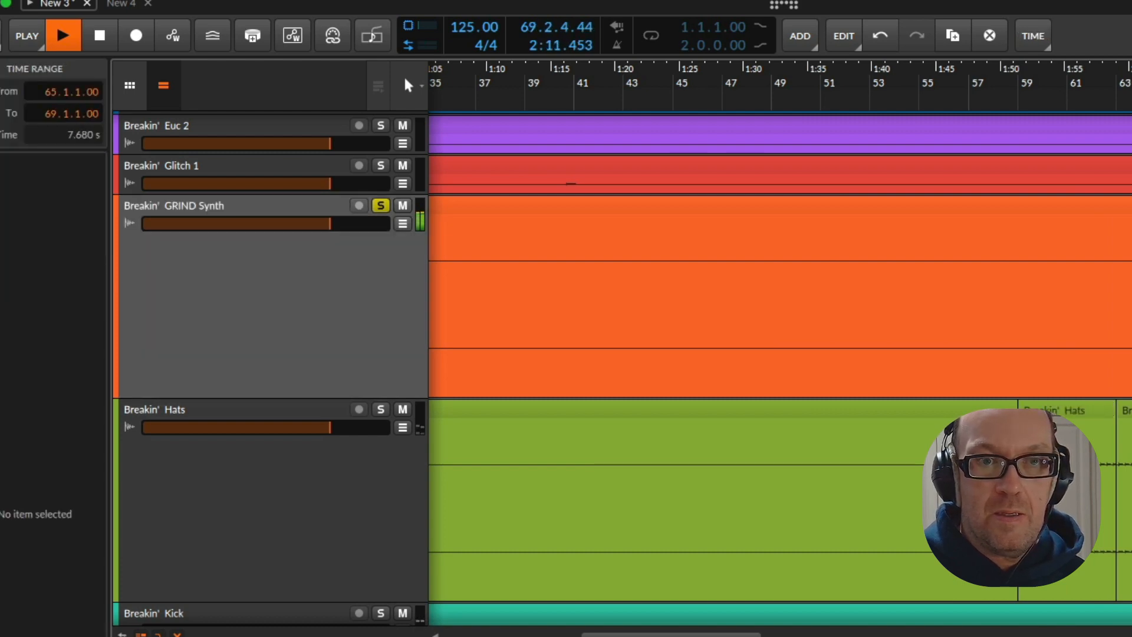
key("space")
key("super+e")
Rename the GRIND Synth track as LEAD SYNTH
left_click(140, 311)
key("ctrl+r")
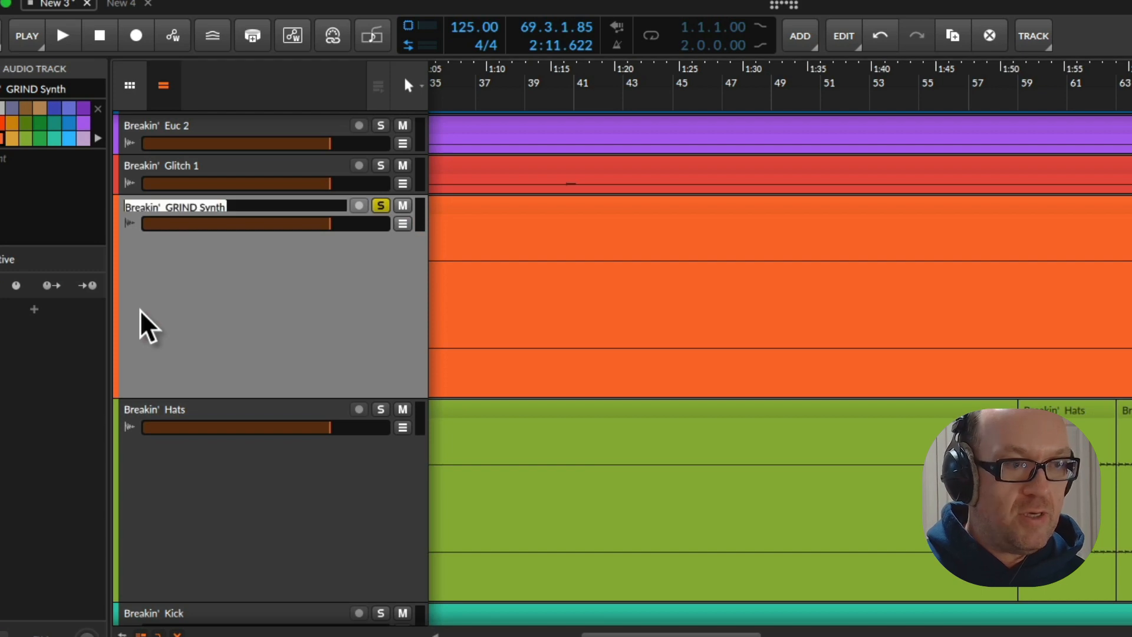
type("LEAD SYNTHS")
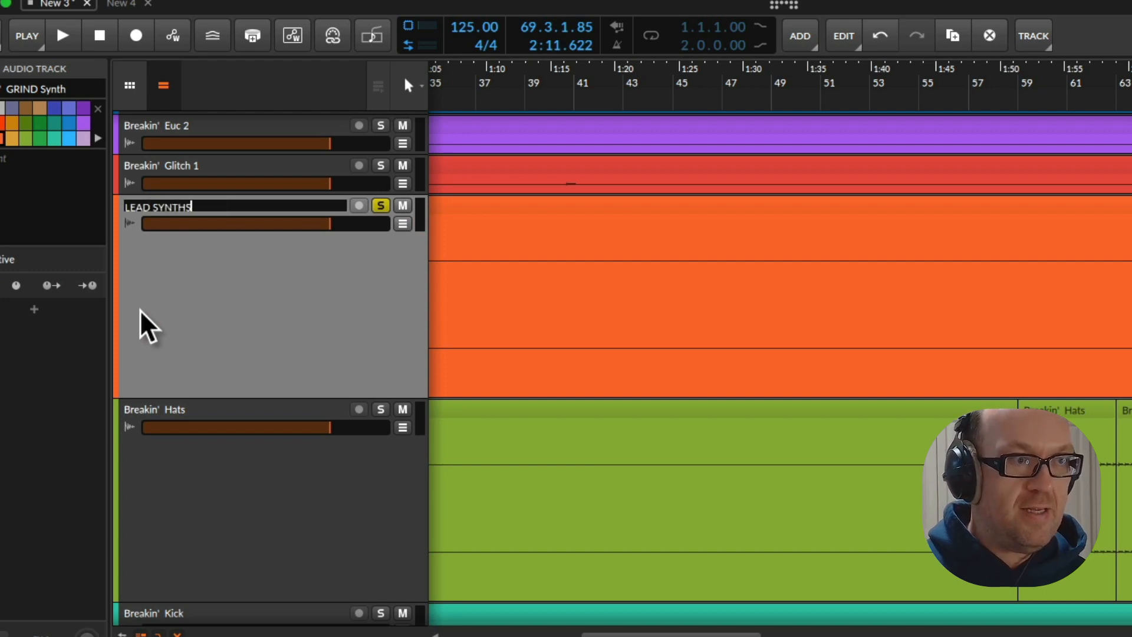
key("Return")
Increase the height of the Glitch 1 track and audition it from about bar 39, toggling its solo on and off
scroll(233, 200, "up", 1)
left_click(242, 188)
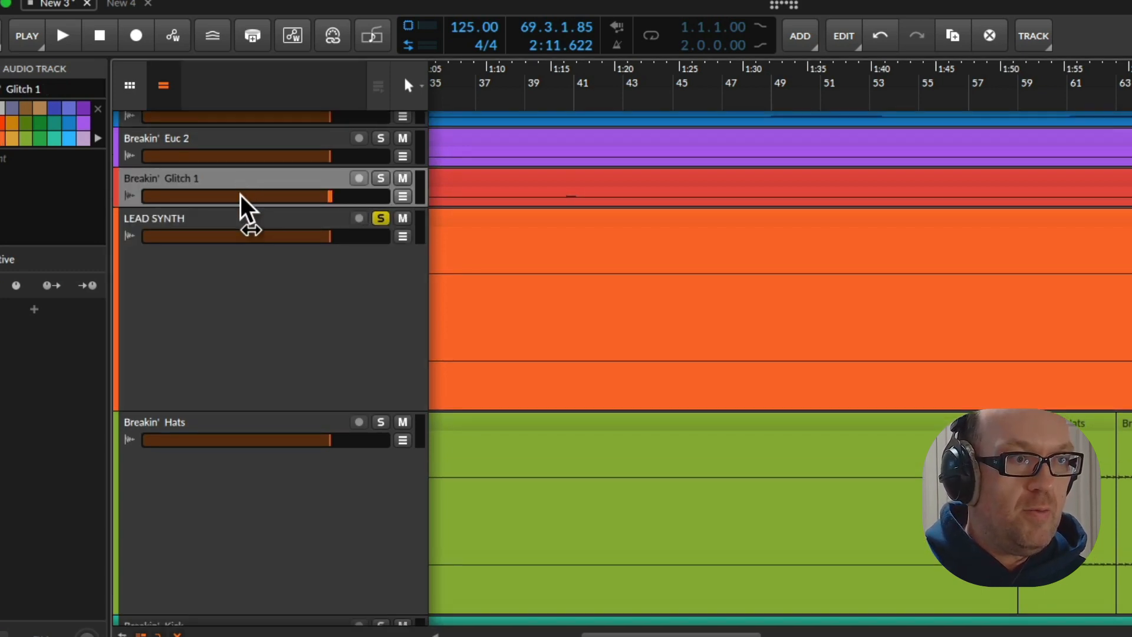
left_click_drag(245, 210, 272, 425)
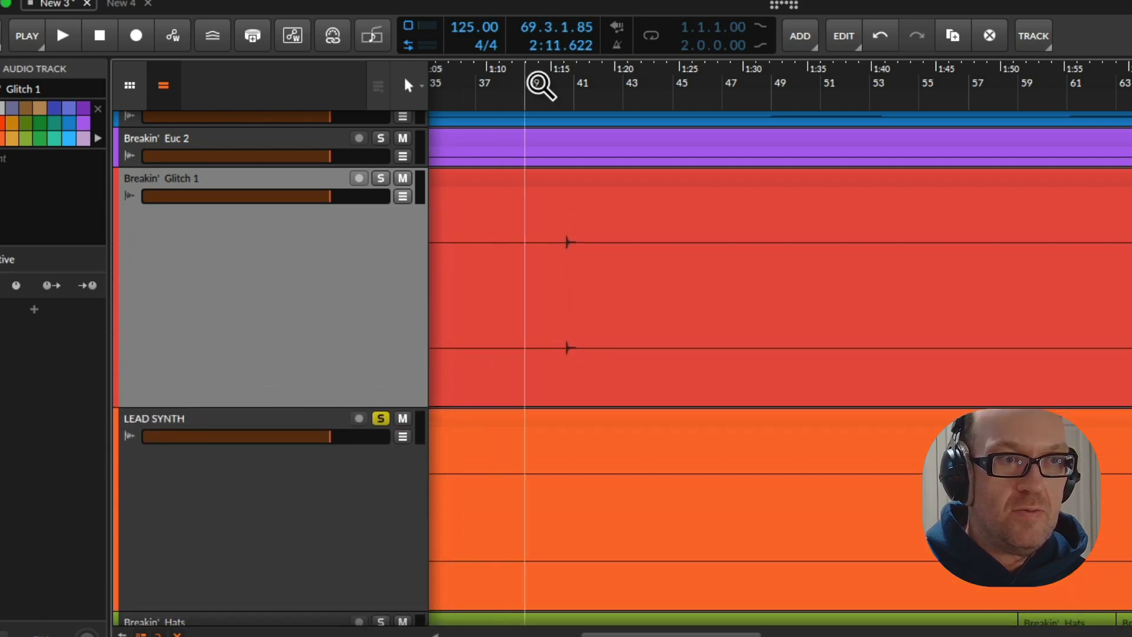
key("space")
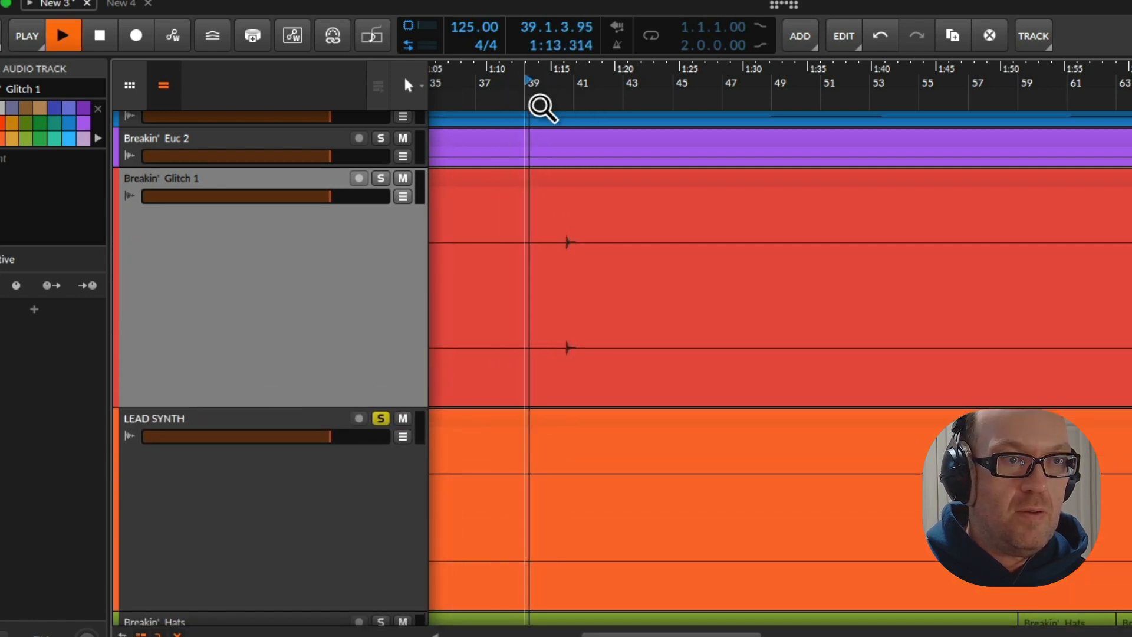
left_click(379, 178)
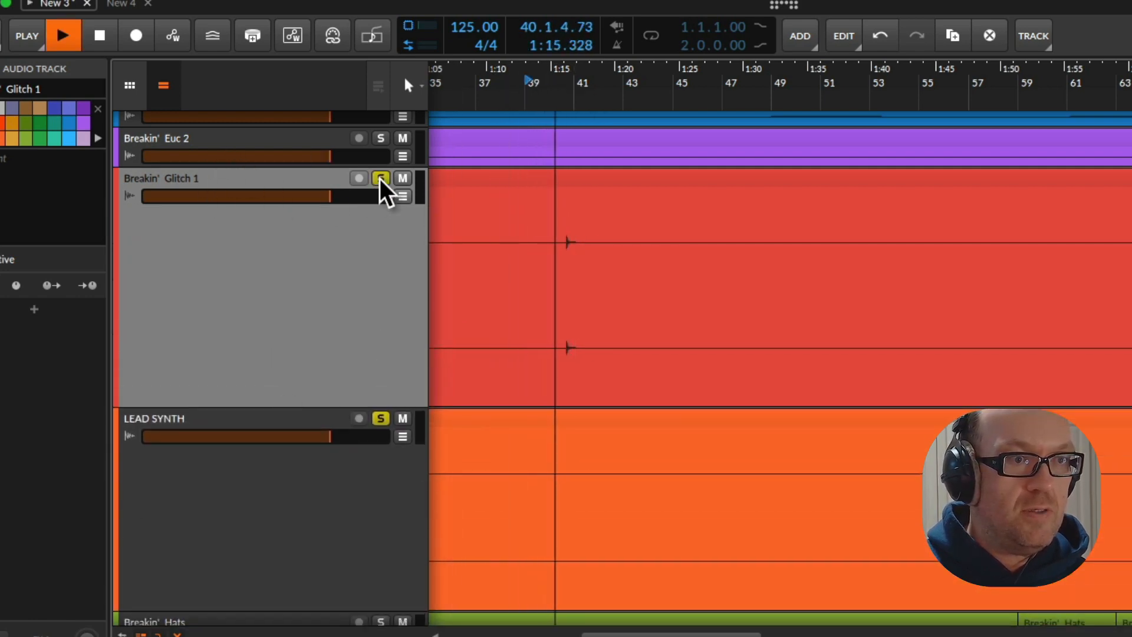
left_click(379, 178)
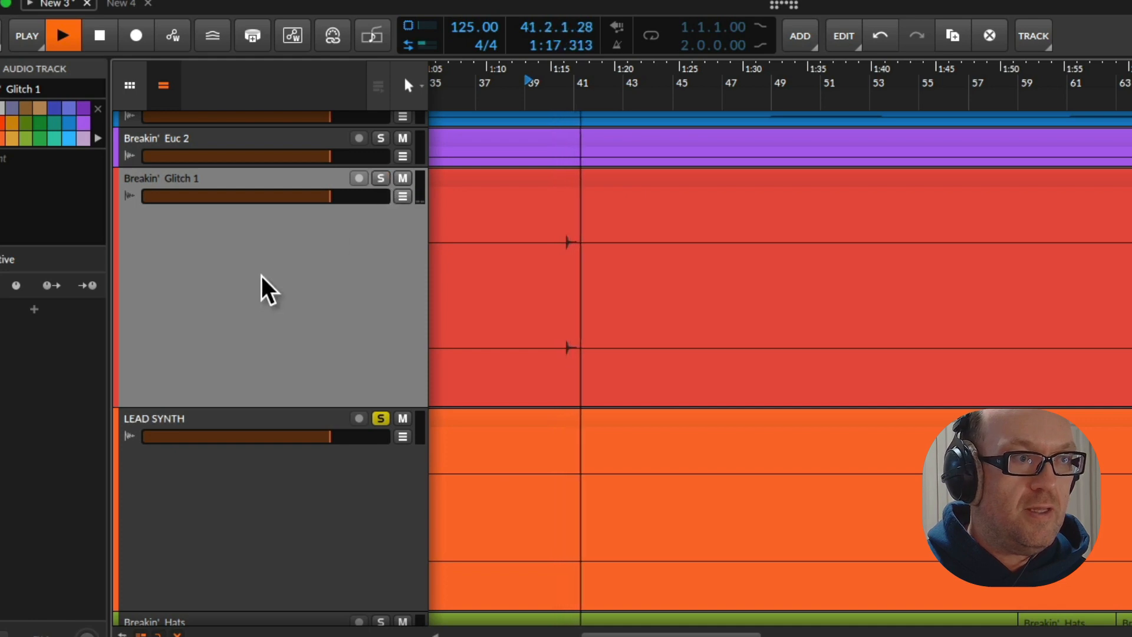
Solo the 16th Hats track and increase its height
scroll(262, 275, "up", 5)
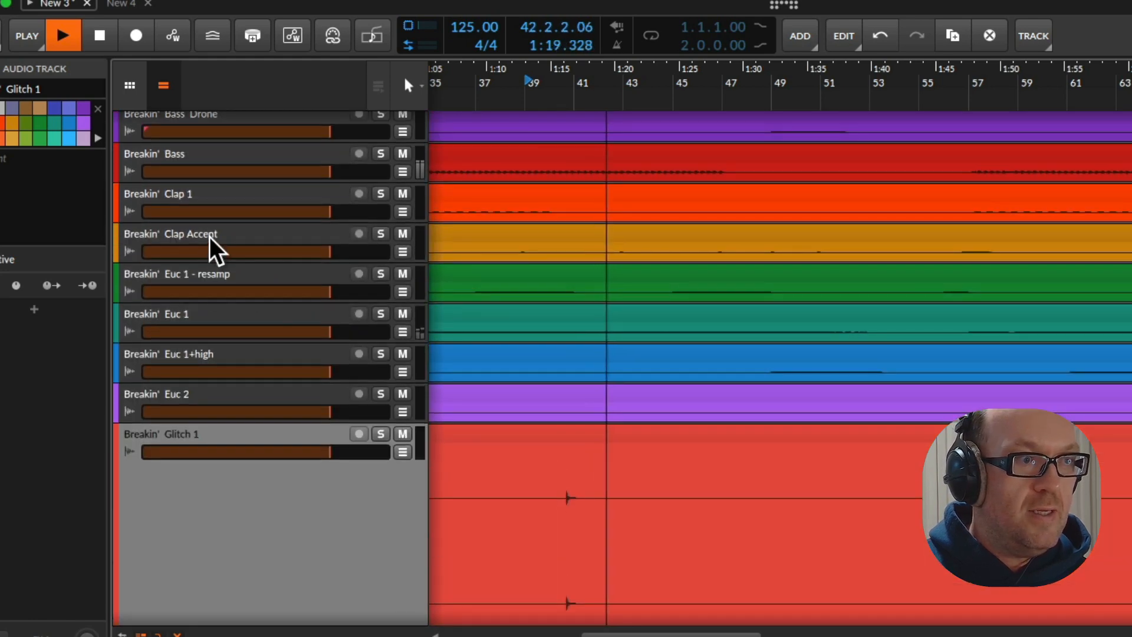
scroll(212, 228, "up", 3)
scroll(200, 242, "up", 1)
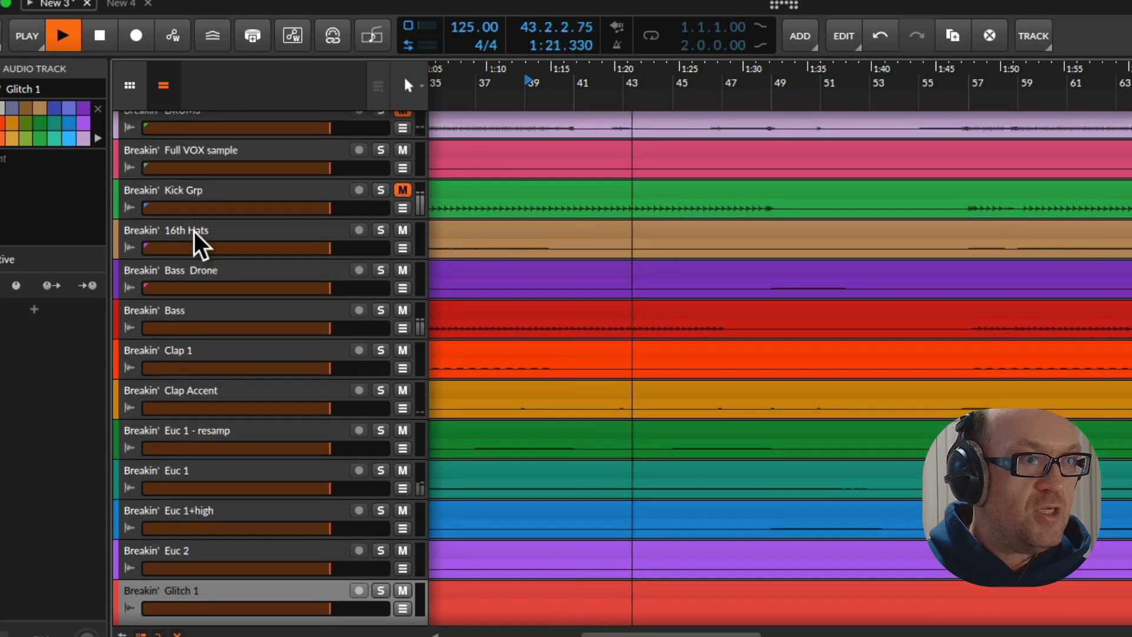
left_click(215, 238)
left_click(380, 230)
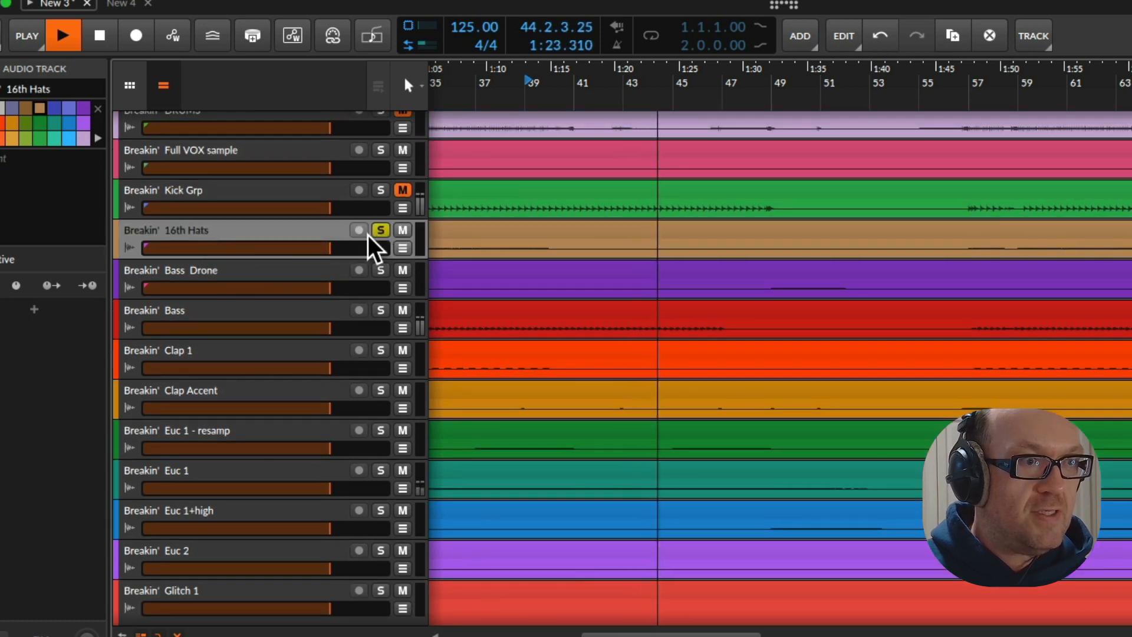
left_click_drag(344, 260, 416, 478)
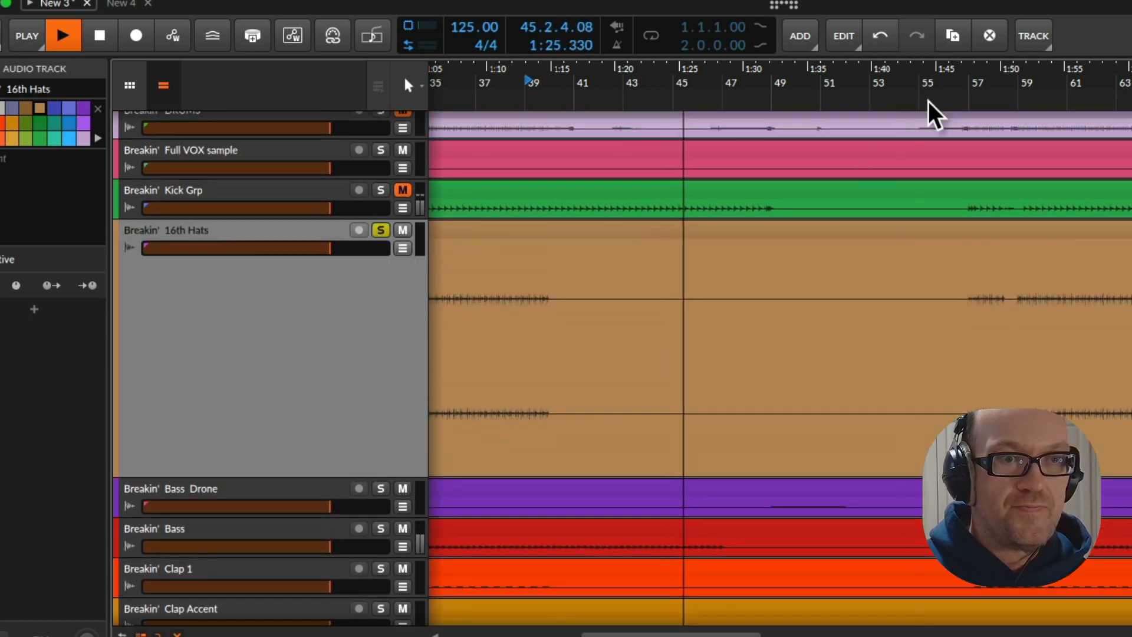
Play the 16th Hats from bar 57, stop playback and split the clip at 59.1.1.00 and 61.1.1.00
left_click(970, 93)
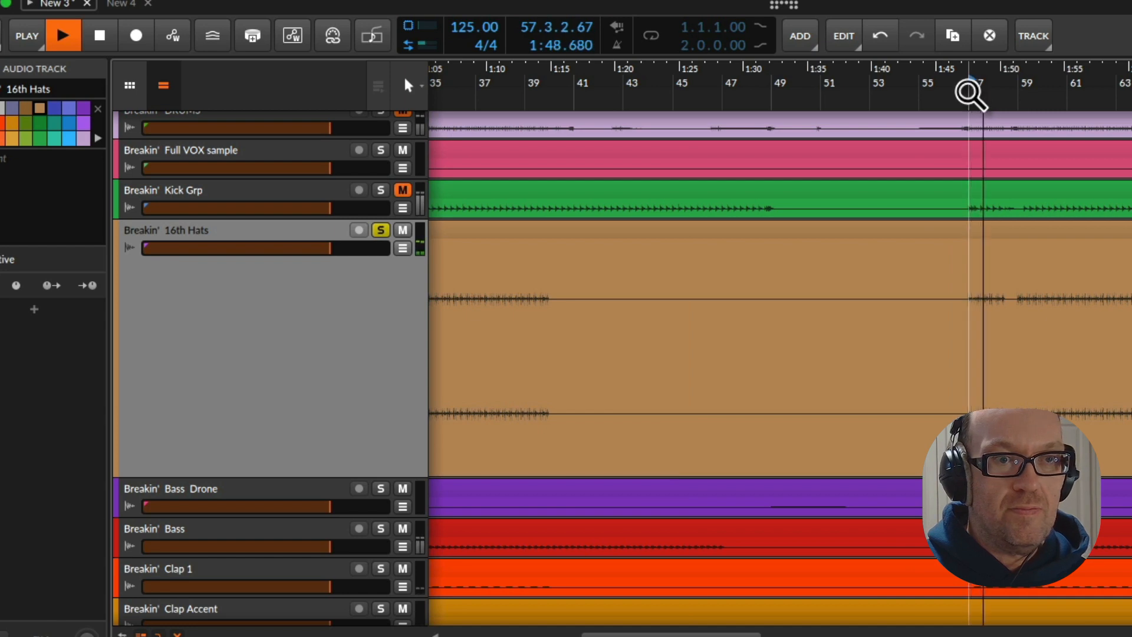
left_click_drag(970, 94, 816, 158)
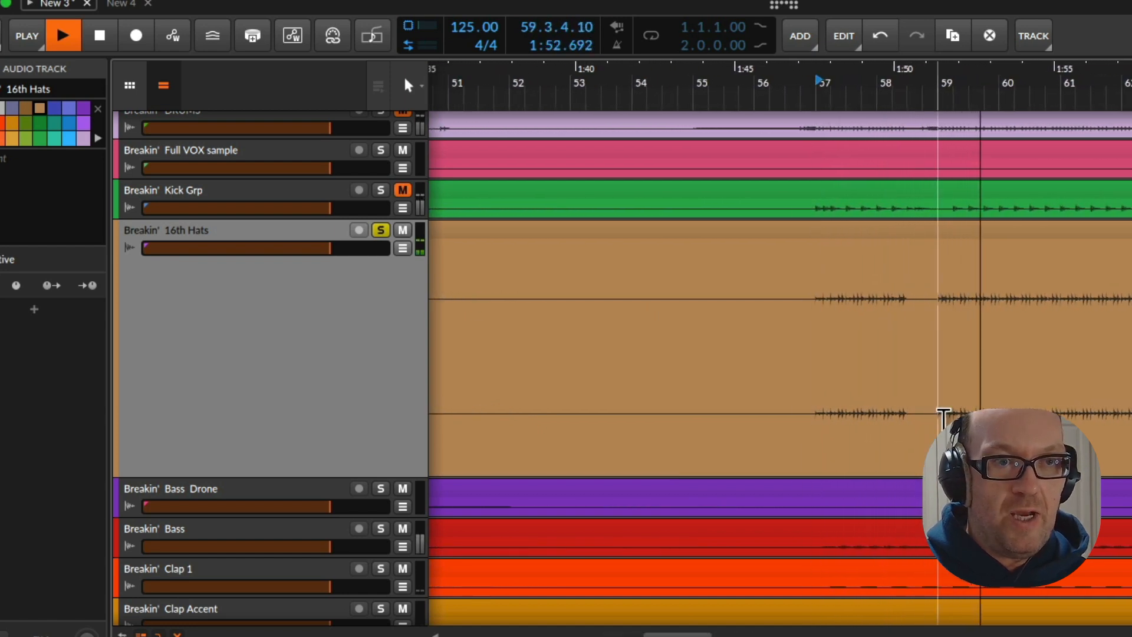
left_click_drag(946, 417, 1071, 415)
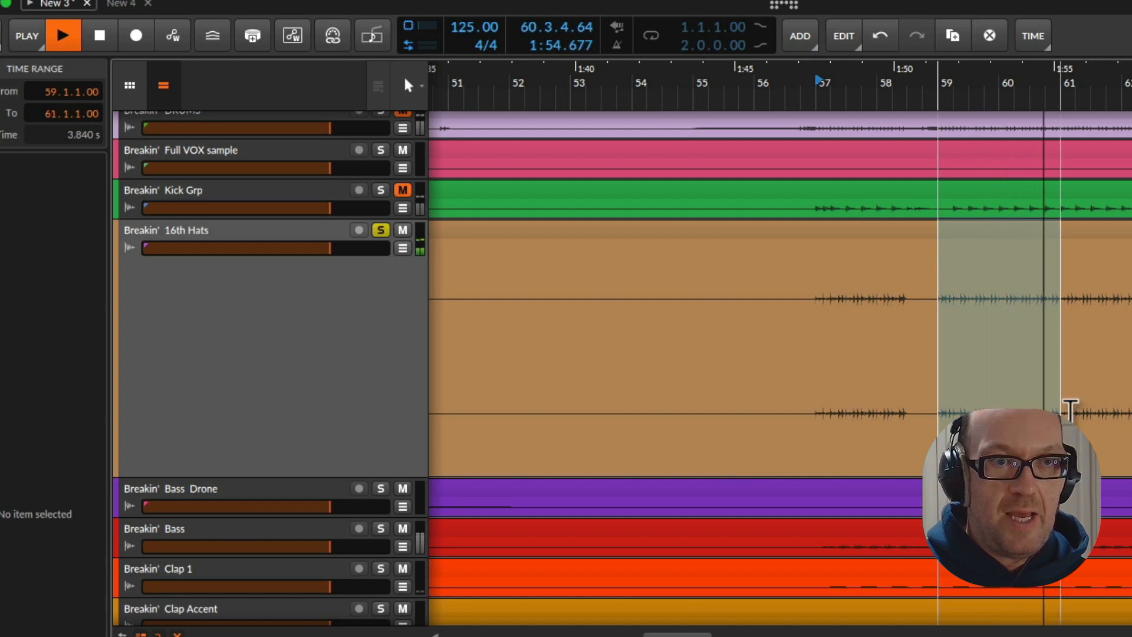
key("space")
key("super+e")
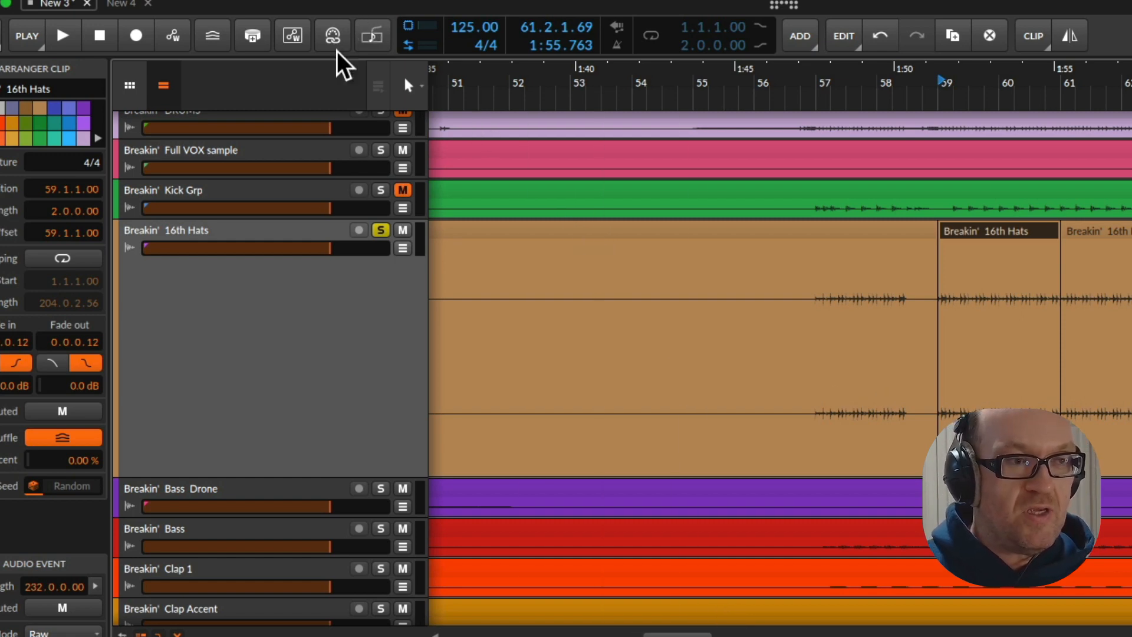
Turn off solo on the 16th Hats and LEAD SYNTH tracks
left_click(380, 230)
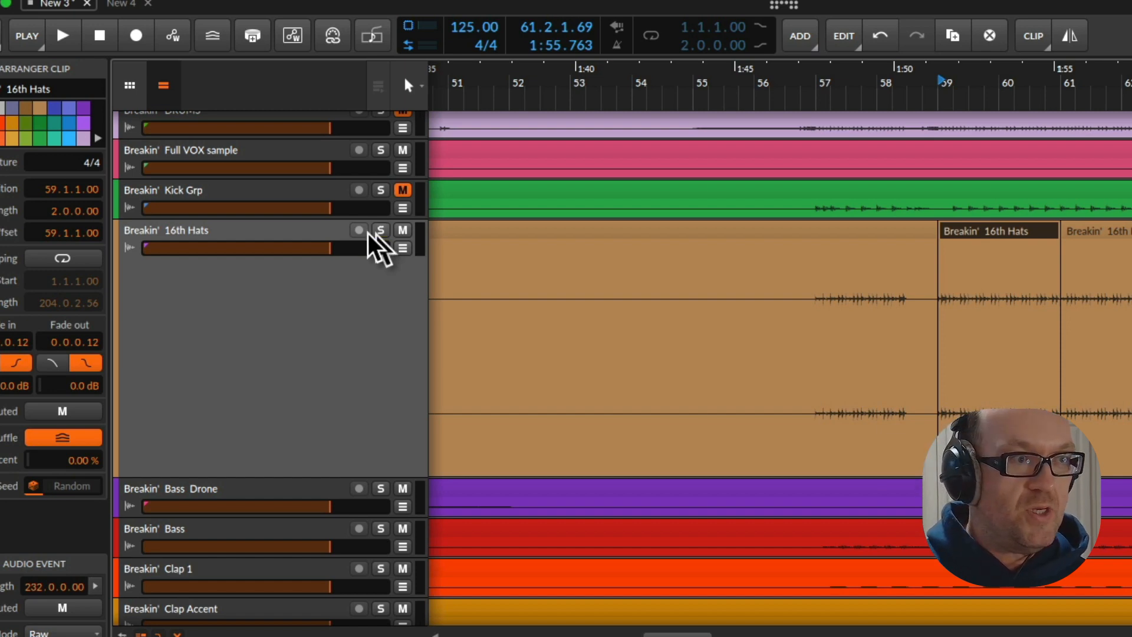
scroll(302, 239, "up", 2)
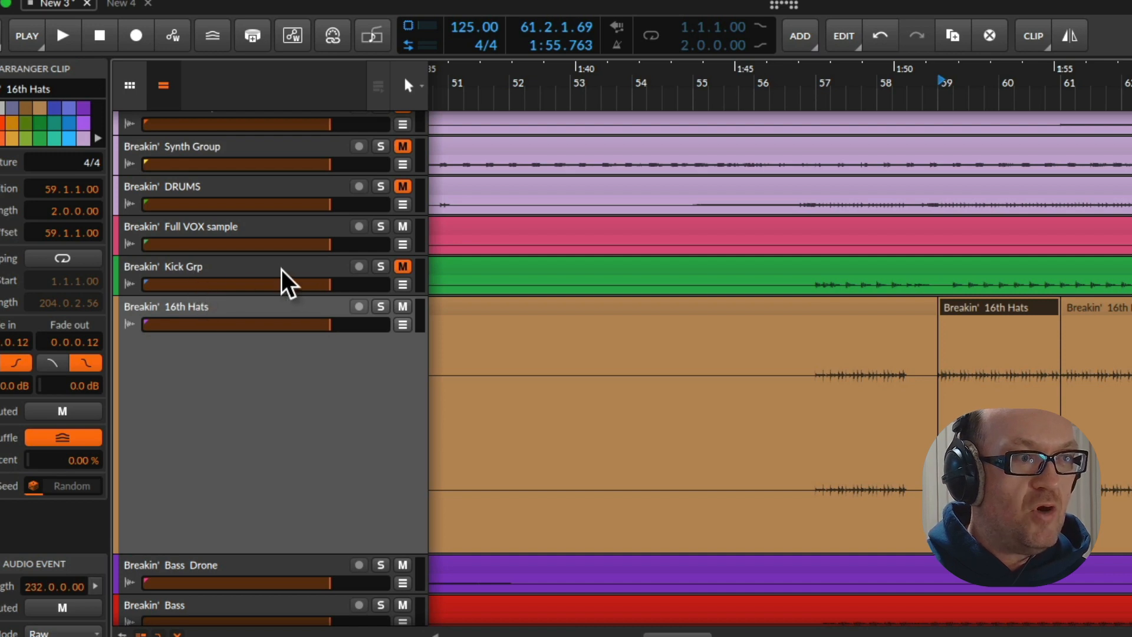
scroll(279, 272, "up", 2)
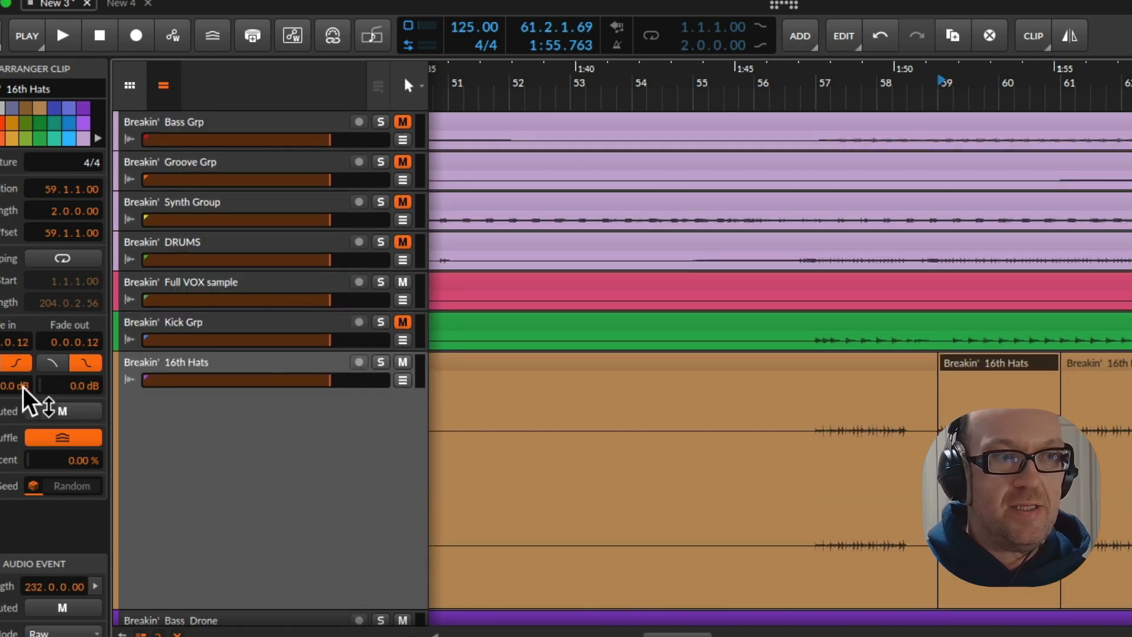
scroll(315, 391, "down", 20)
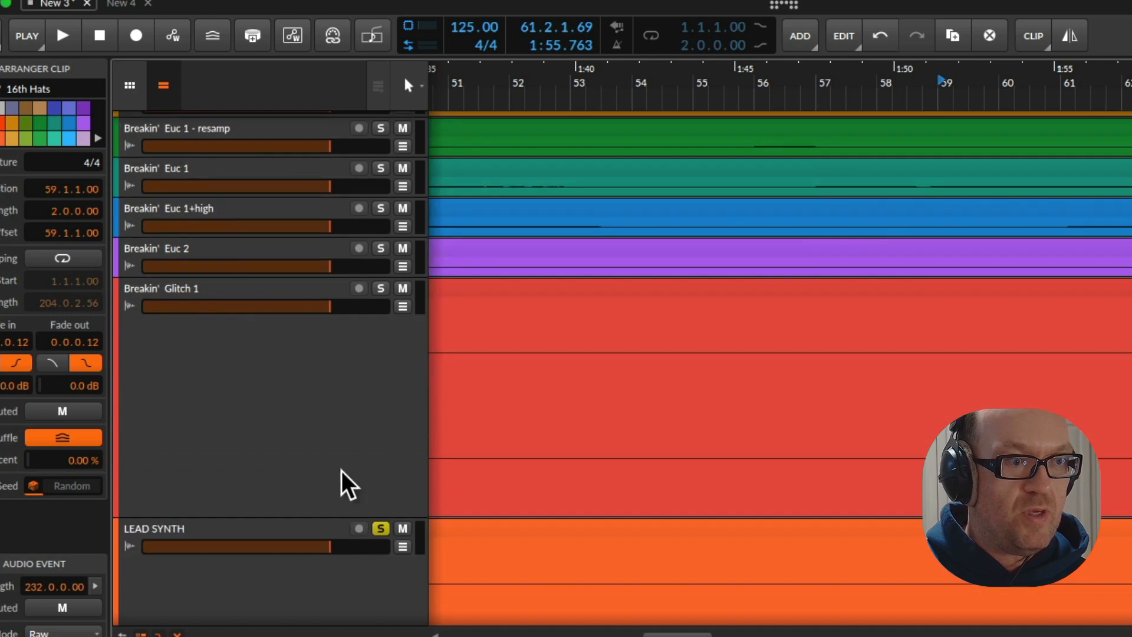
scroll(336, 421, "down", 20)
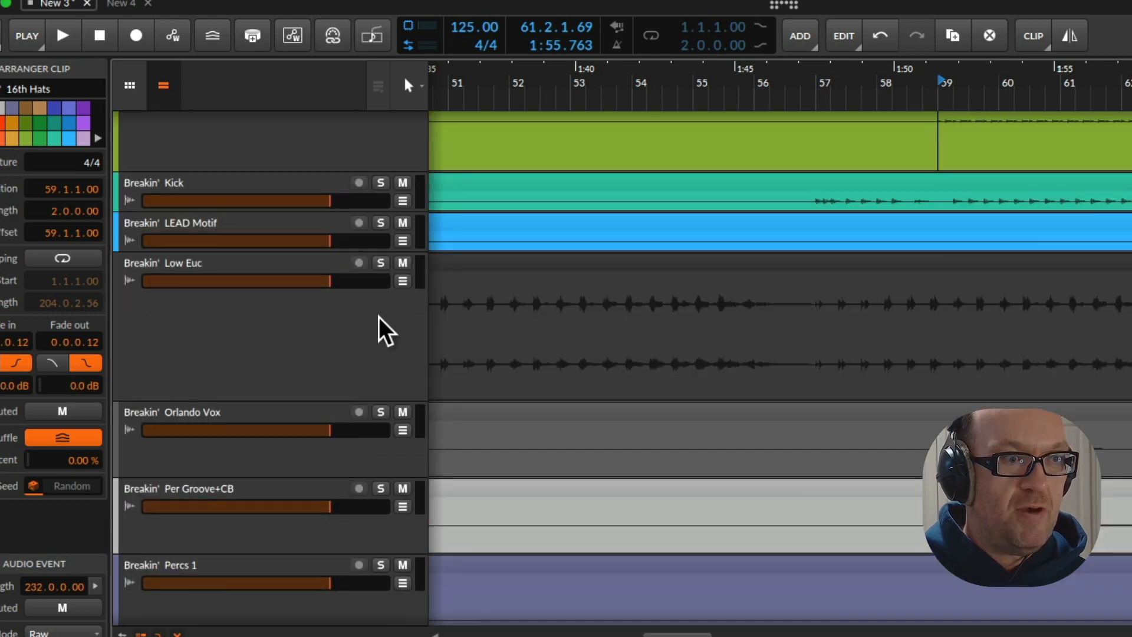
scroll(367, 324, "up", 5)
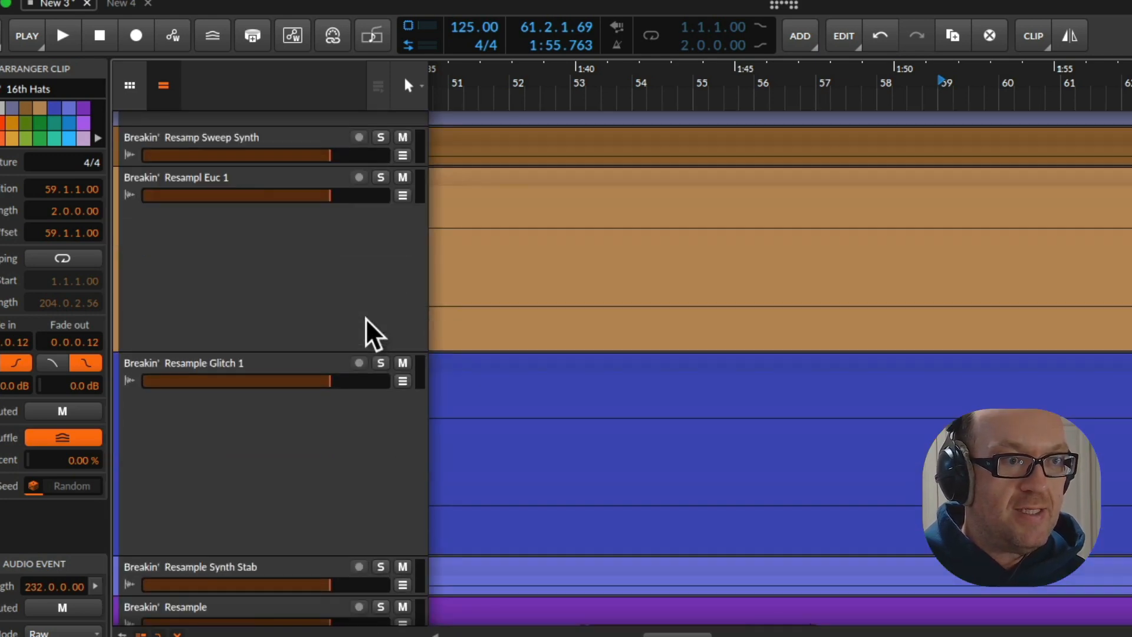
Play the unsoloed mix from 59.1.1.00 and look through all the stems across the timeline for further usable parts
key("space")
key("space")
left_click_drag(1089, 102, 686, 206)
key("space")
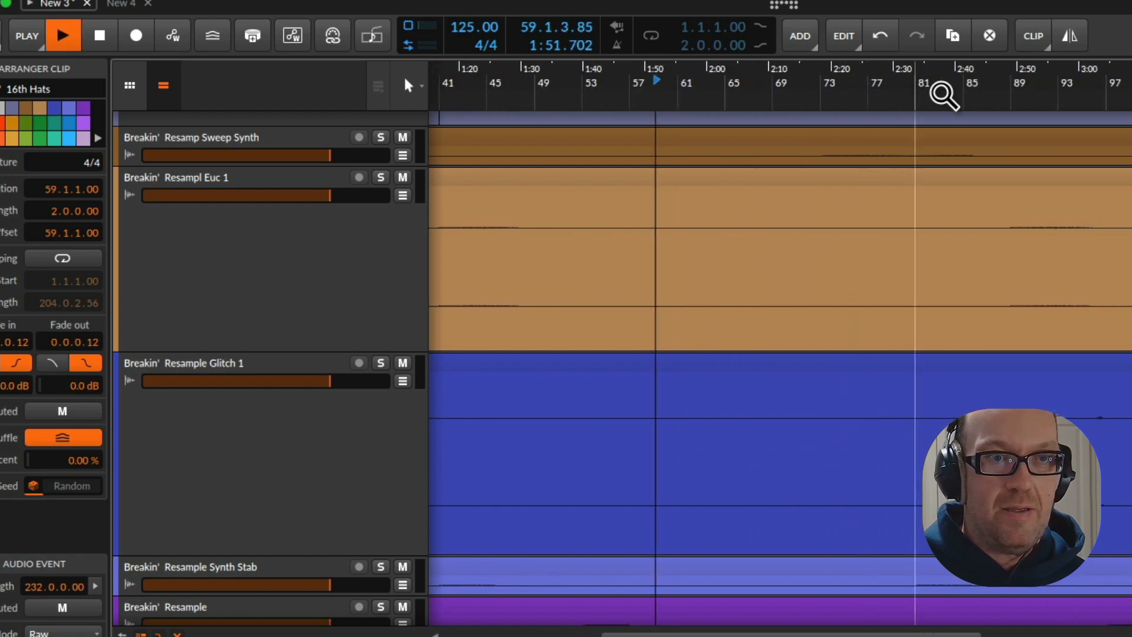
left_click_drag(931, 97, 675, 166)
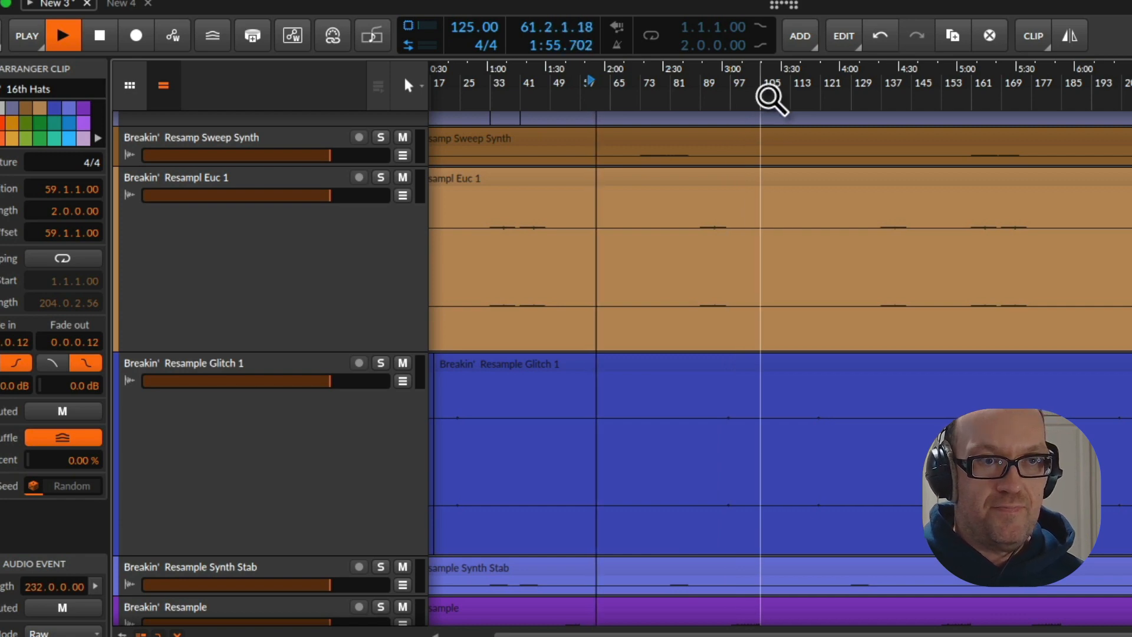
scroll(572, 264, "down", 5)
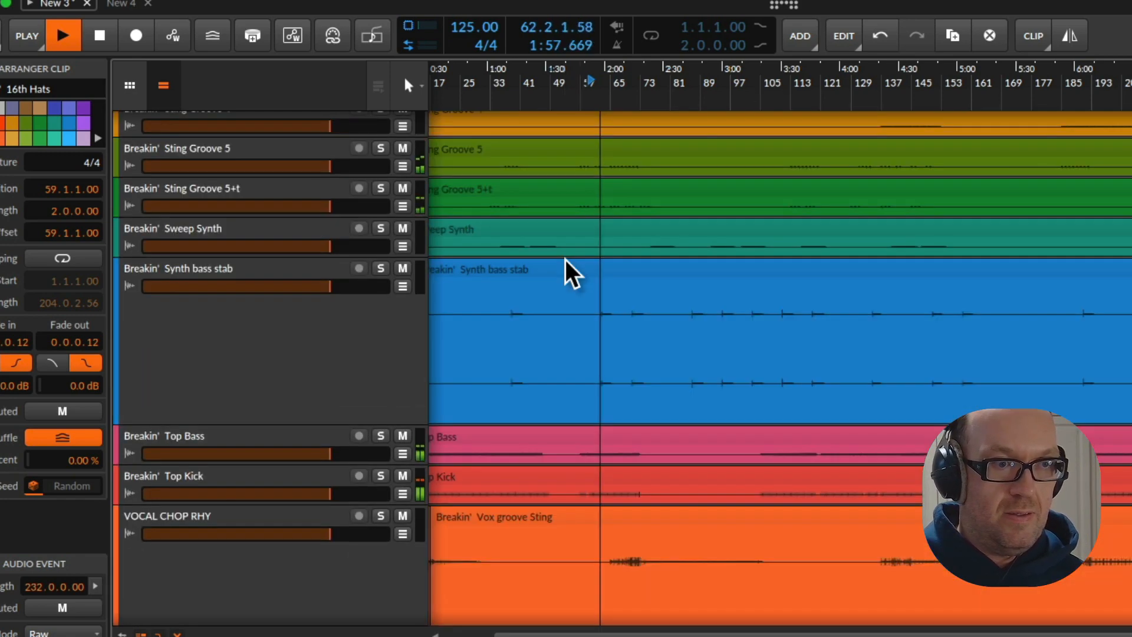
scroll(569, 260, "down", 3)
scroll(566, 262, "up", 7)
scroll(569, 259, "down", 7)
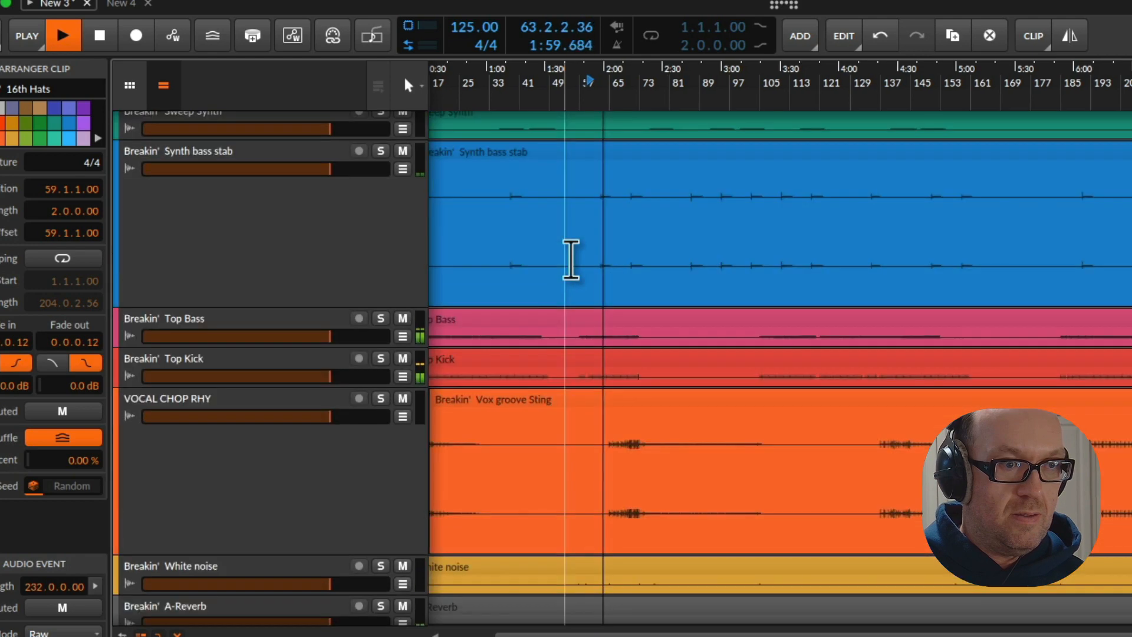
scroll(570, 260, "down", 1)
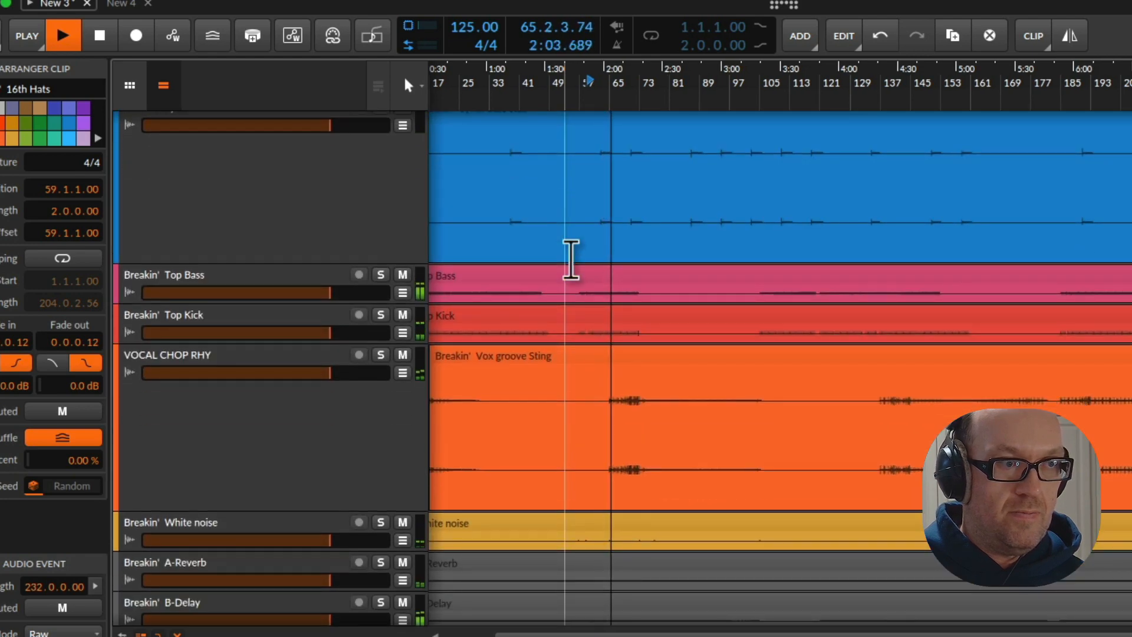
scroll(570, 260, "up", 15)
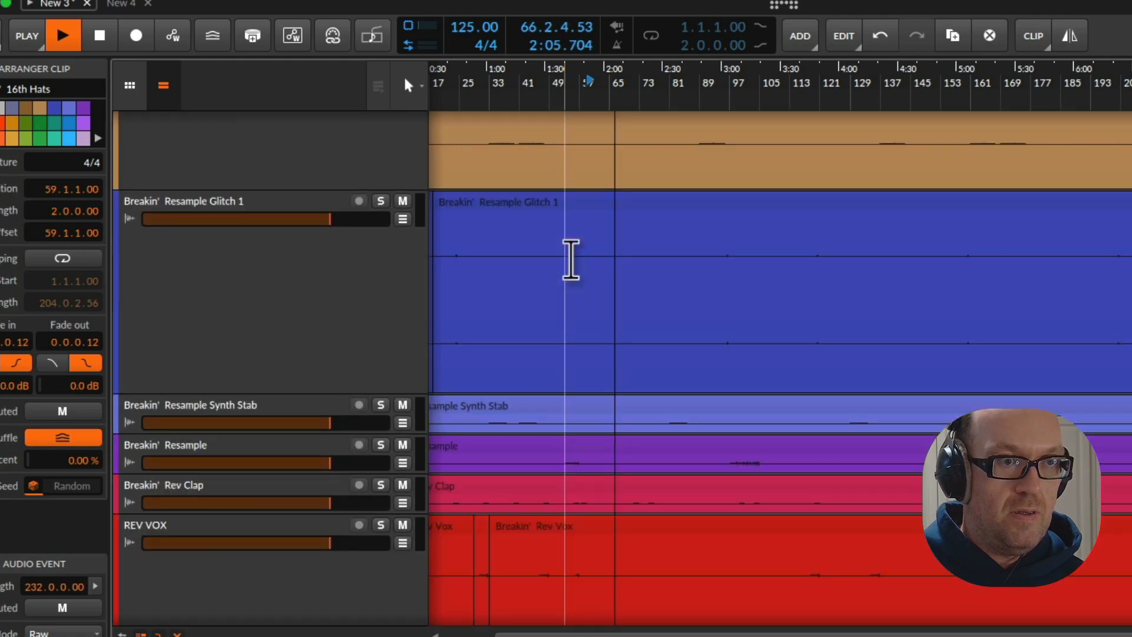
scroll(571, 259, "up", 5)
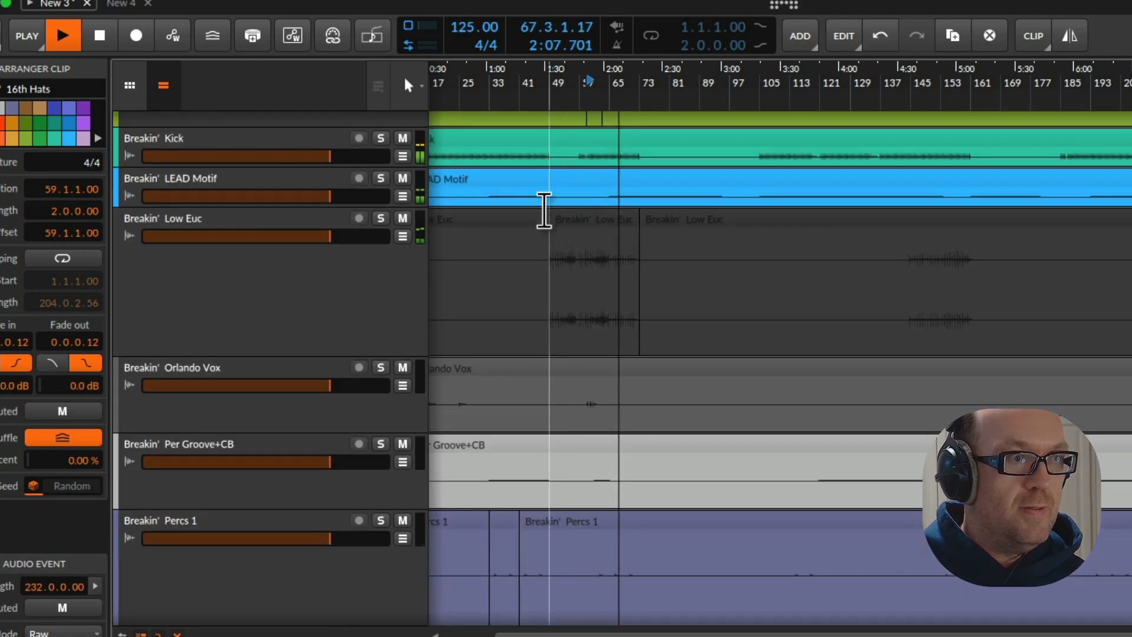
scroll(594, 279, "up", 4)
scroll(596, 280, "up", 12)
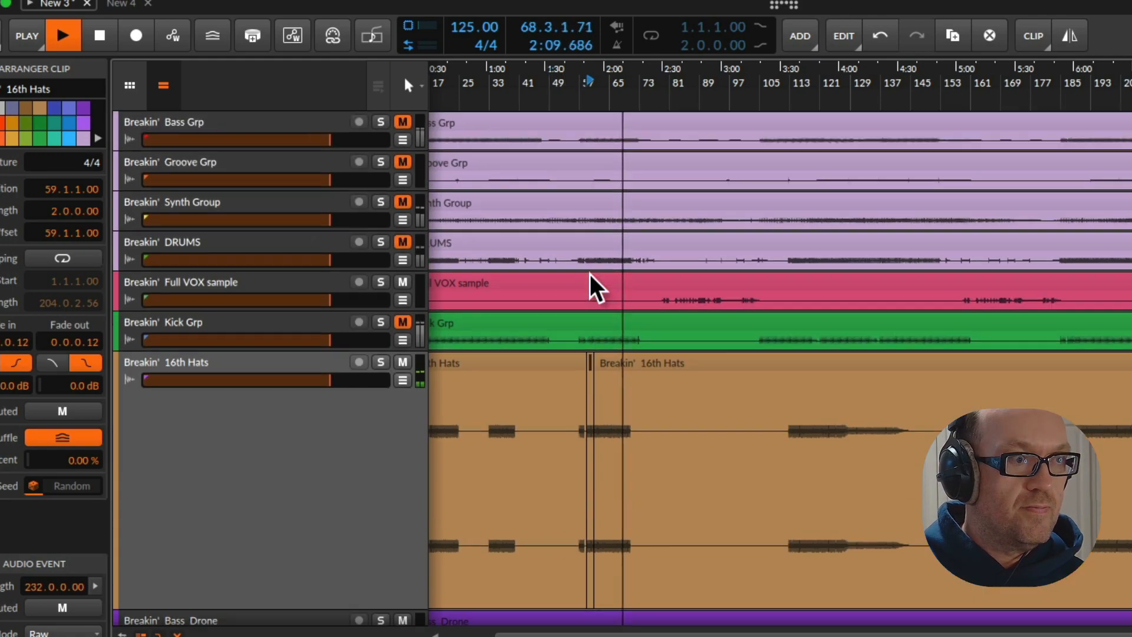
Increase the height of the Full VOX sample track, play it from about bar 83 and solo it
left_click(237, 290)
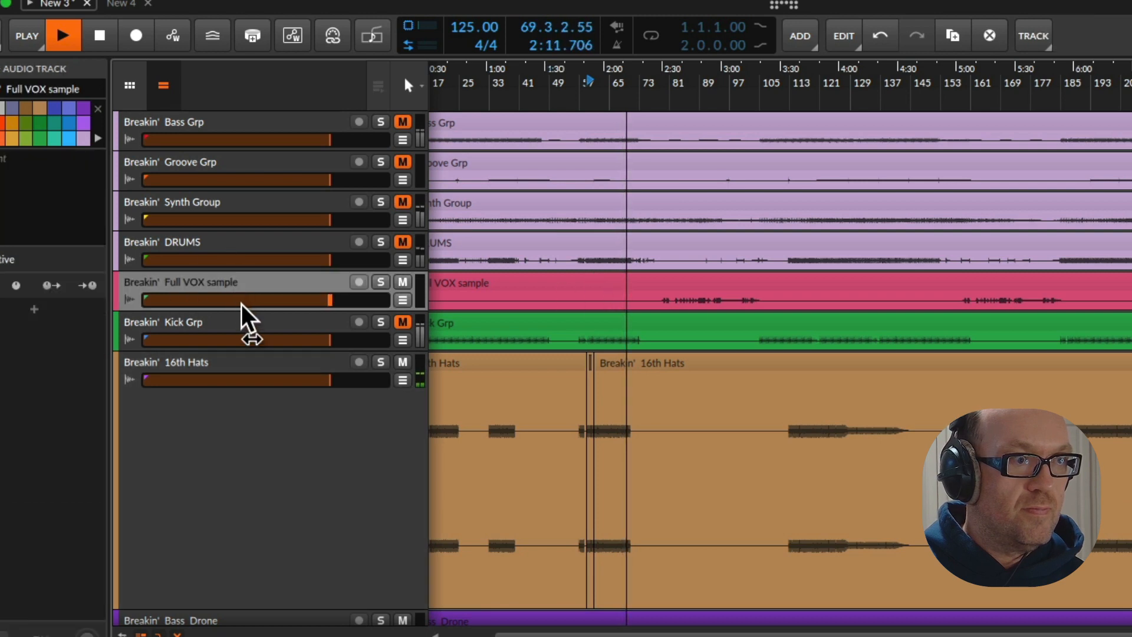
left_click_drag(246, 317, 294, 437)
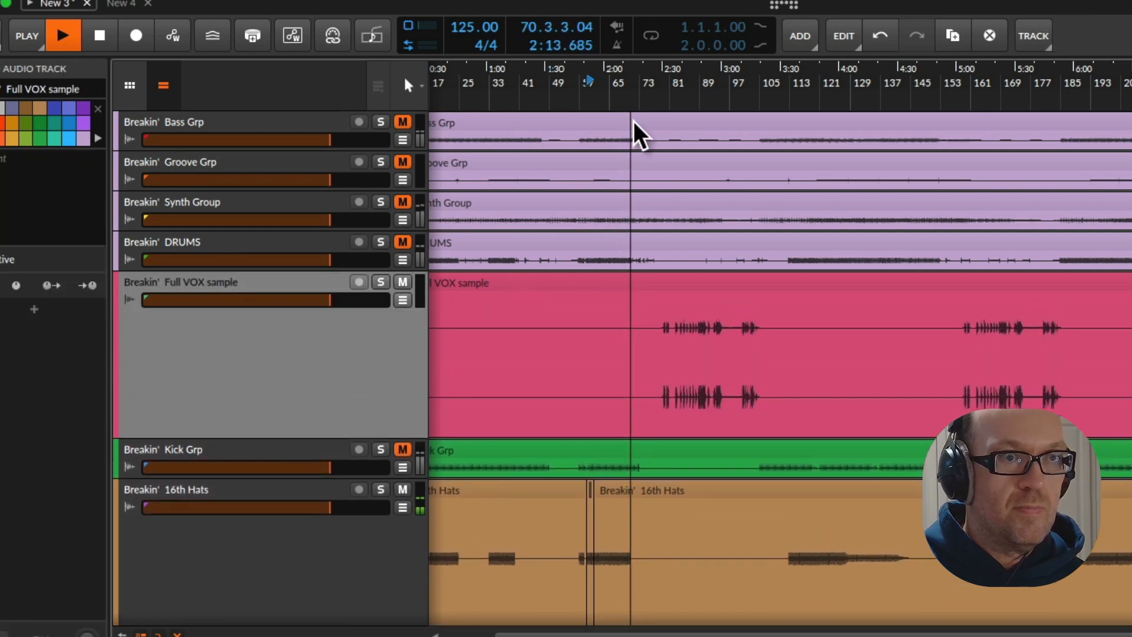
left_click_drag(693, 99, 605, 141)
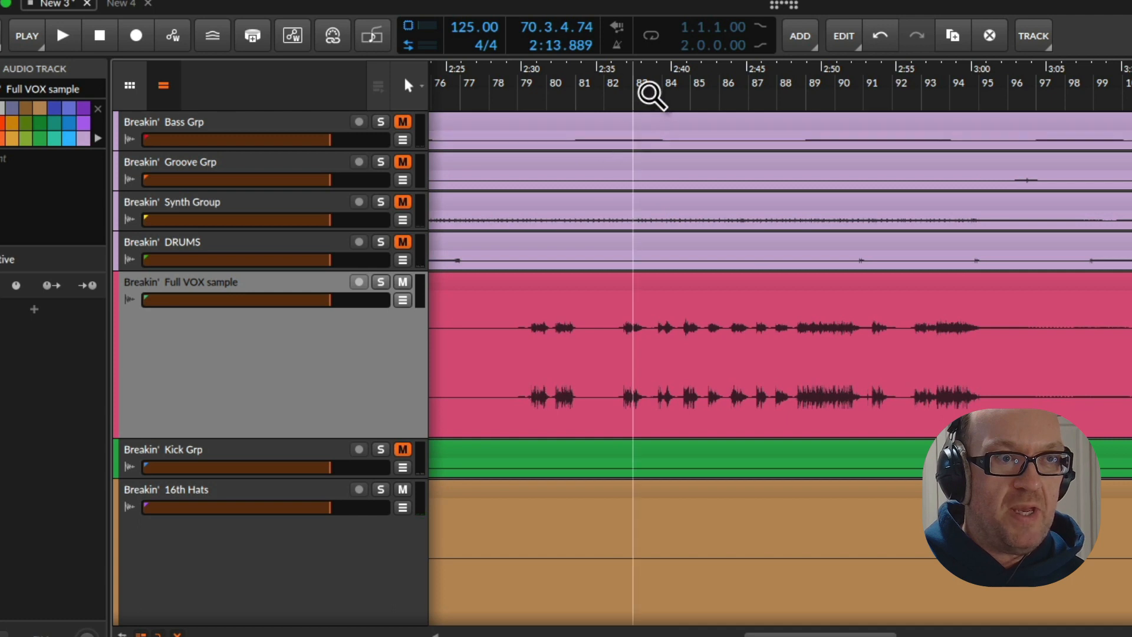
key("space")
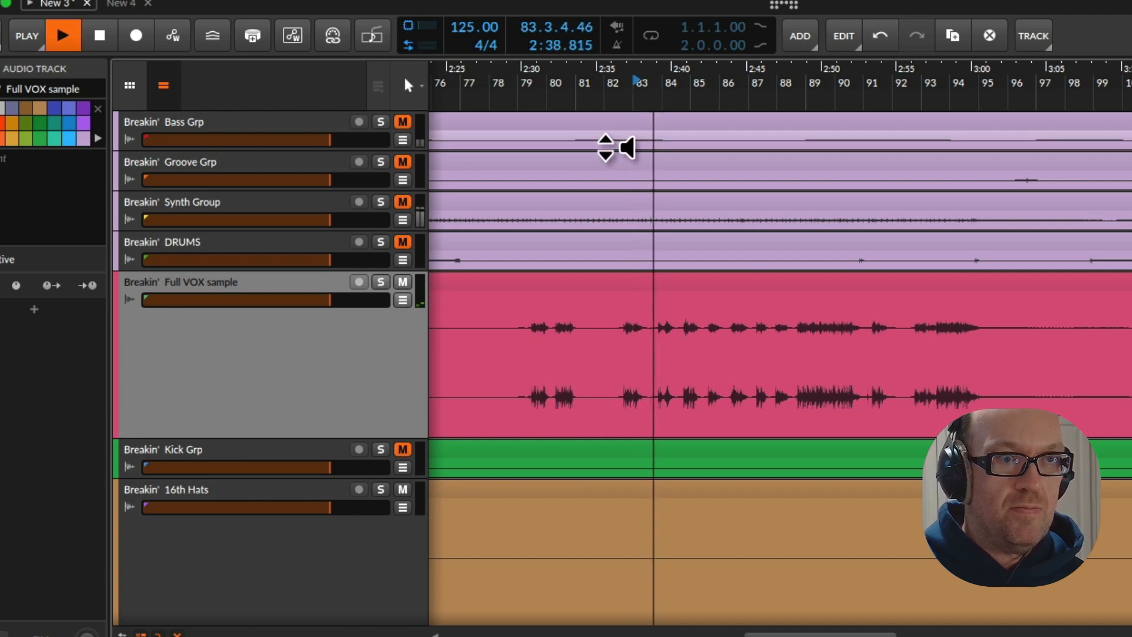
left_click(381, 282)
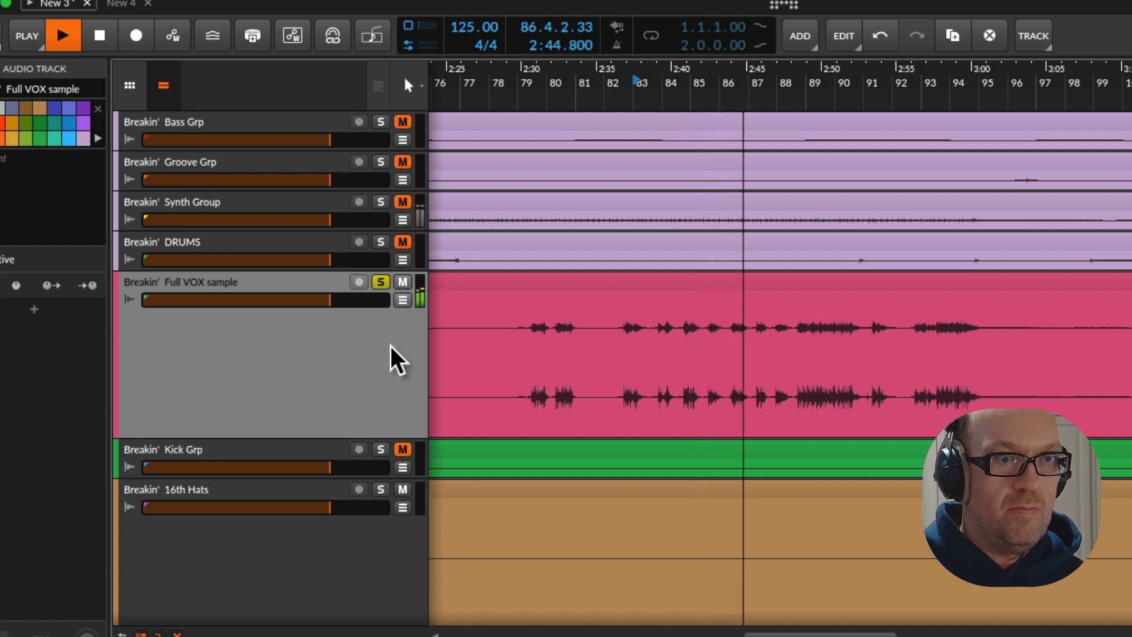
Select 87.2.1.00 to 87.4.1.00 on the Full VOX sample track, audition the range and split the clip there
key("space")
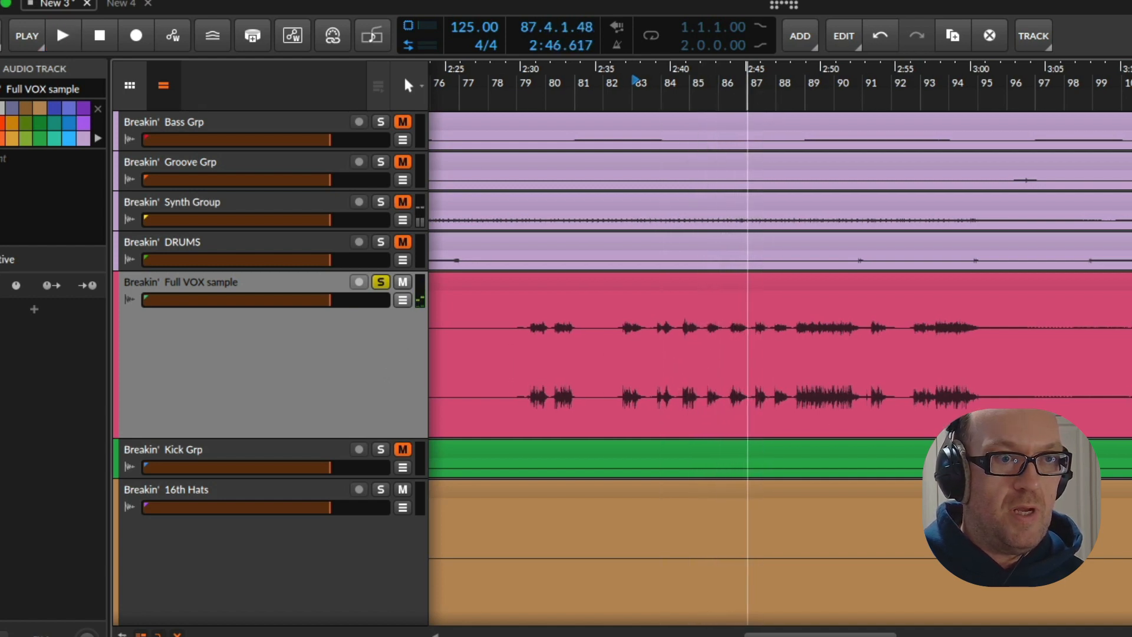
left_click_drag(746, 101, 685, 148)
left_click_drag(702, 404, 755, 405)
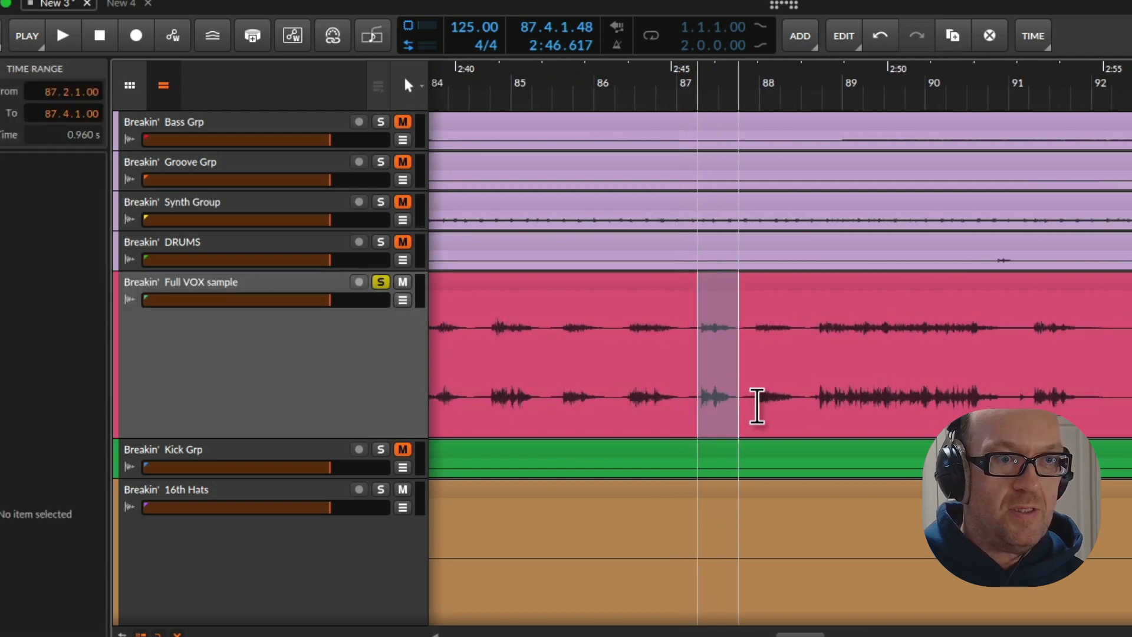
key("space")
key("space")
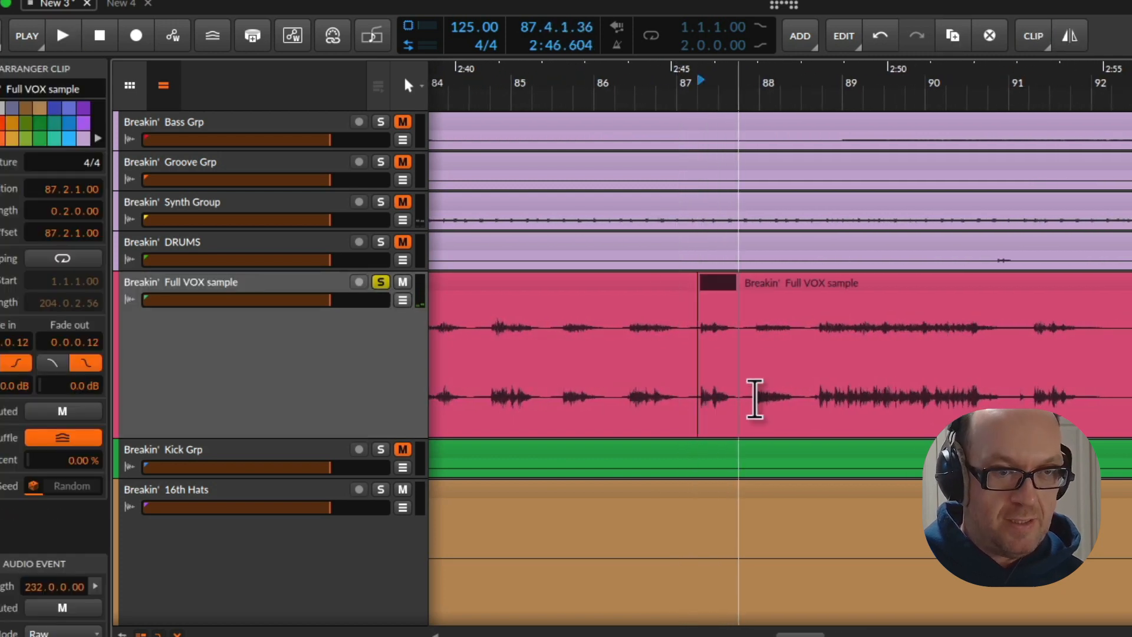
Finish splitting the vocal clip from 87.2.1.00 to 87.4.1.00 on the Full VOX sample track and rename it DANCER
key("ctrl+e")
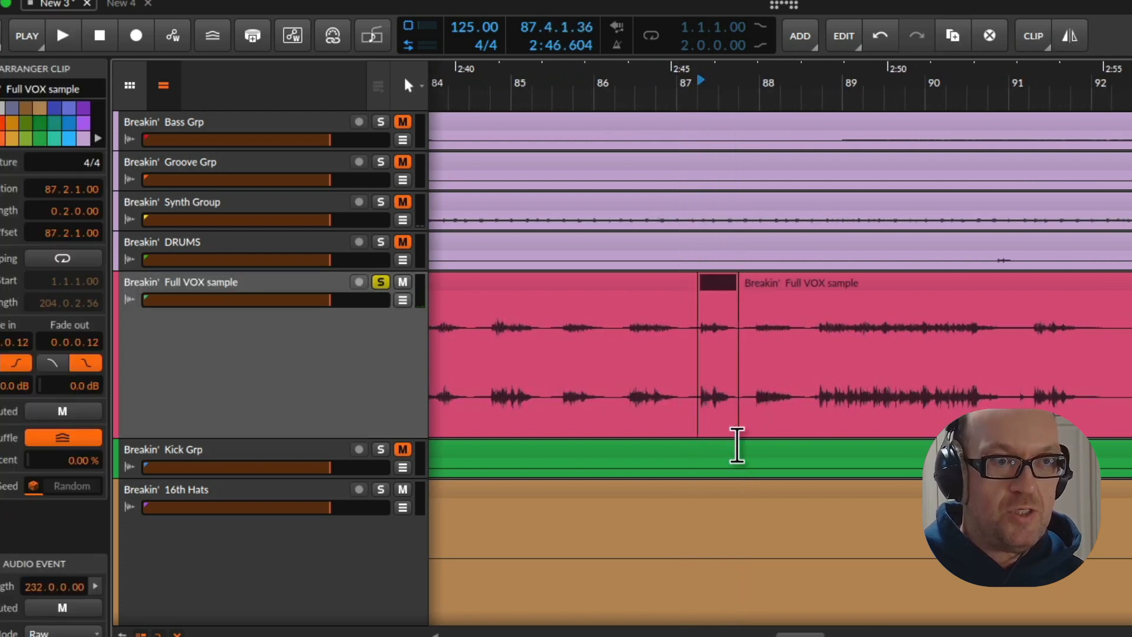
right_click(722, 288)
left_click(715, 285)
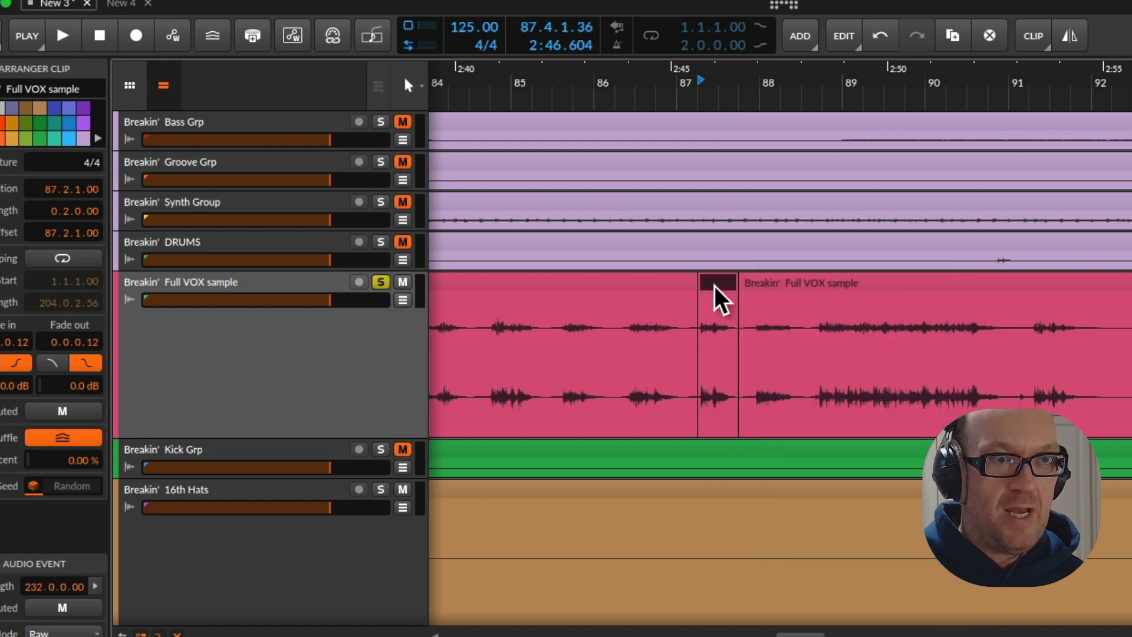
double_click(714, 286)
type("DANGER")
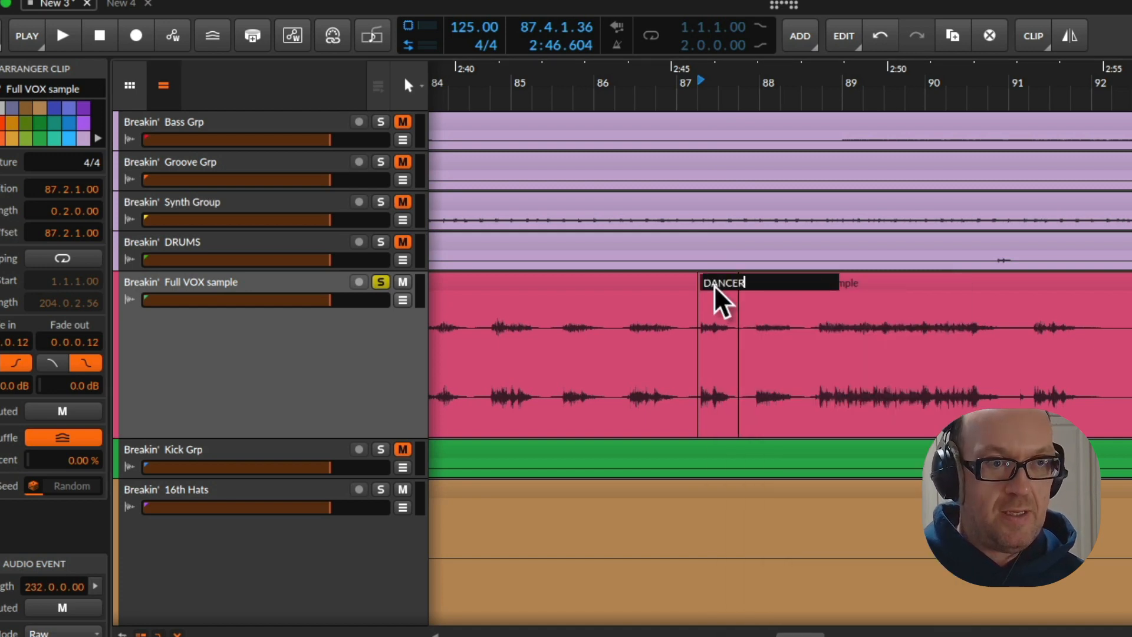
key("Return")
Audition the next vocal phrase, split out 87.4.1.00 to 88.3.1.00 on the Full VOX sample track and rename the clip AH
key("space")
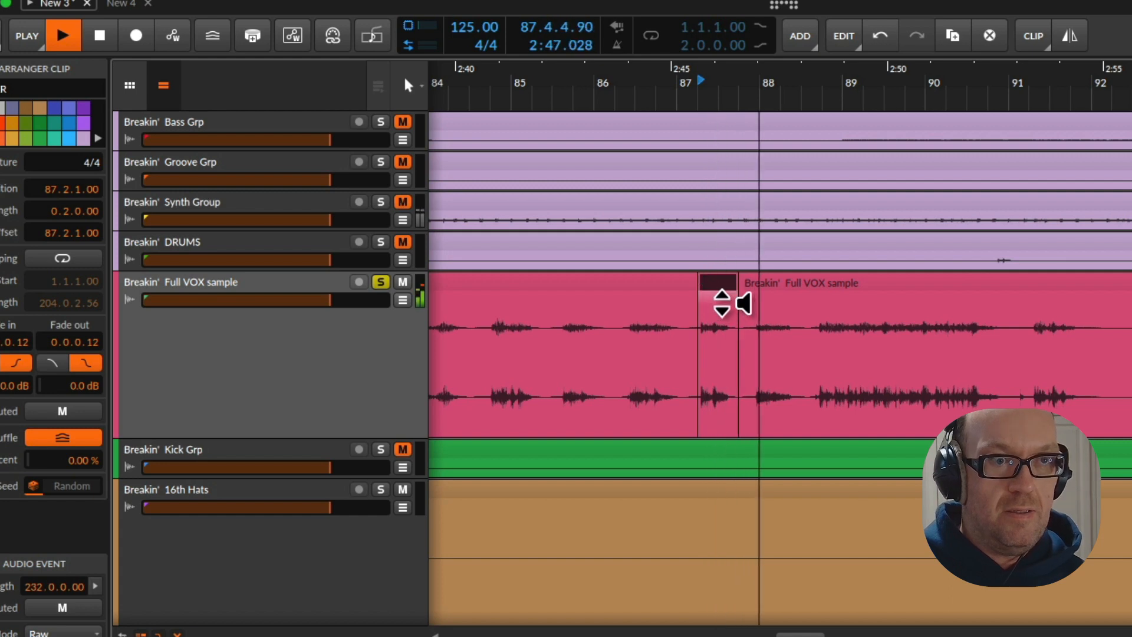
key("space")
left_click_drag(805, 360, 753, 360)
left_click(744, 354)
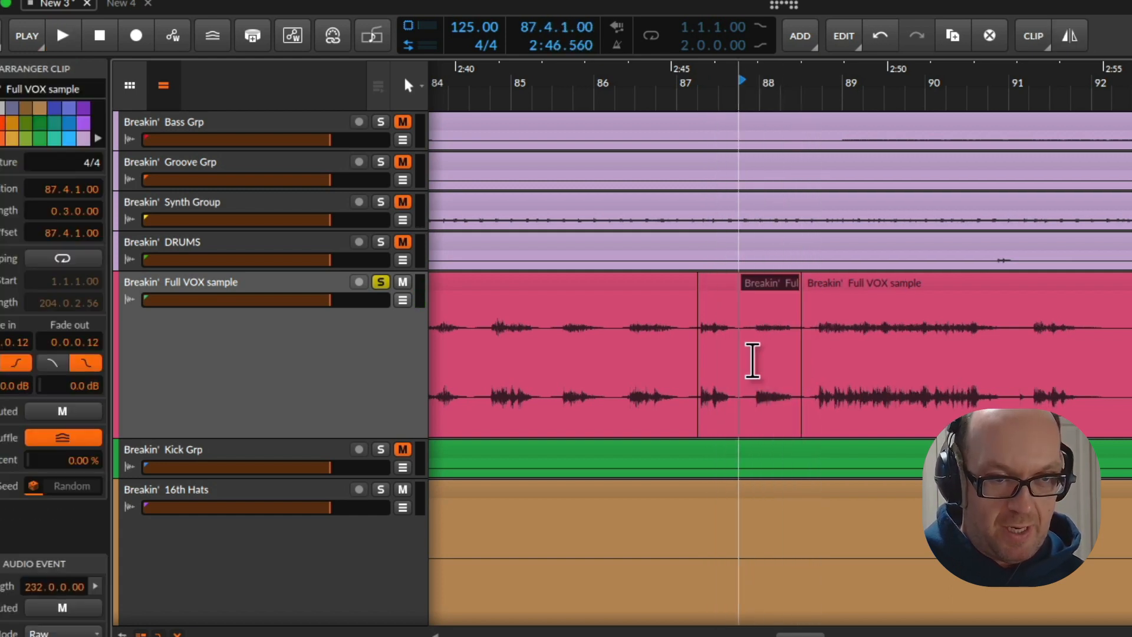
key("ctrl+r")
type("AH")
key("Return")
Audition the remaining Full VOX sample phrases from 87.4.1.00, 92.4.1.00, 100.2.1.00 and up to about bar 105
key("space")
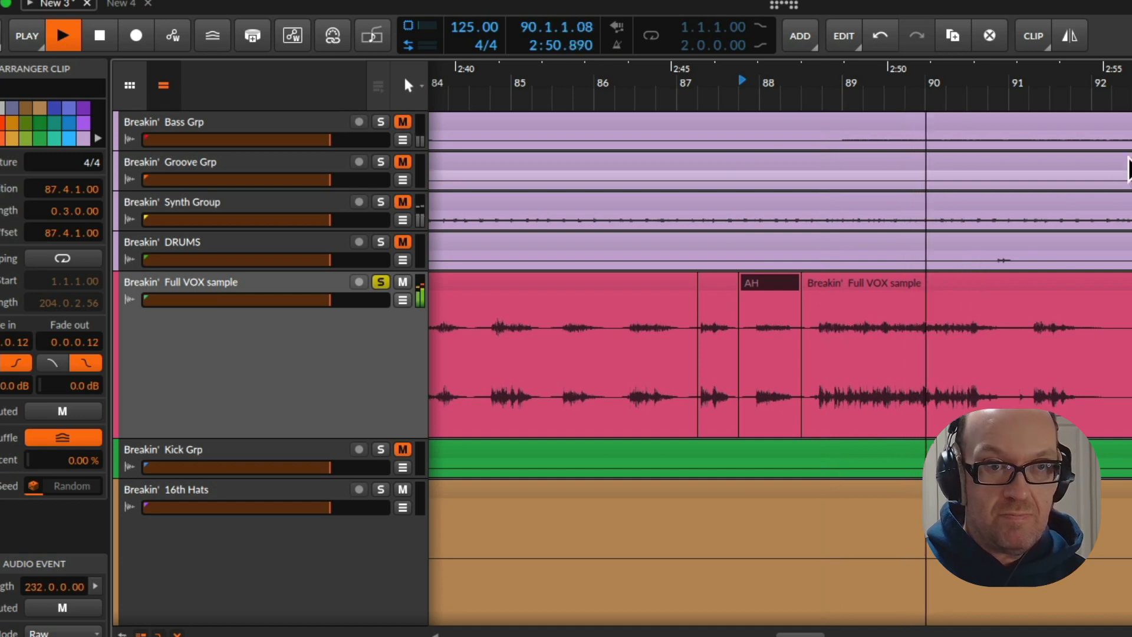
key("space")
key("space")
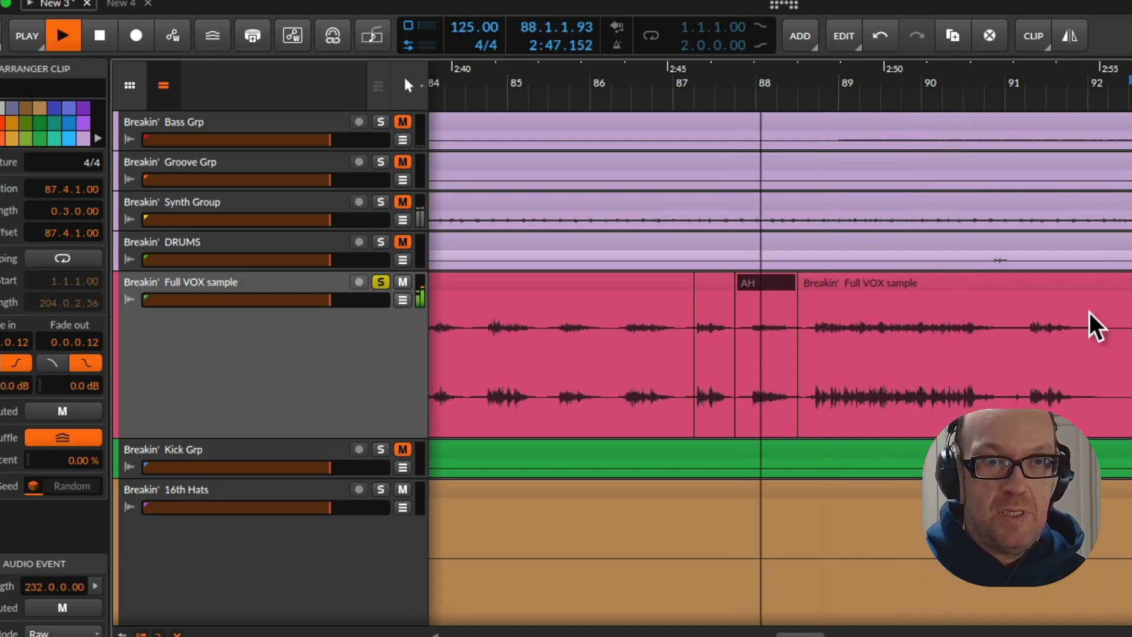
key("space")
left_click(1131, 365)
key("space")
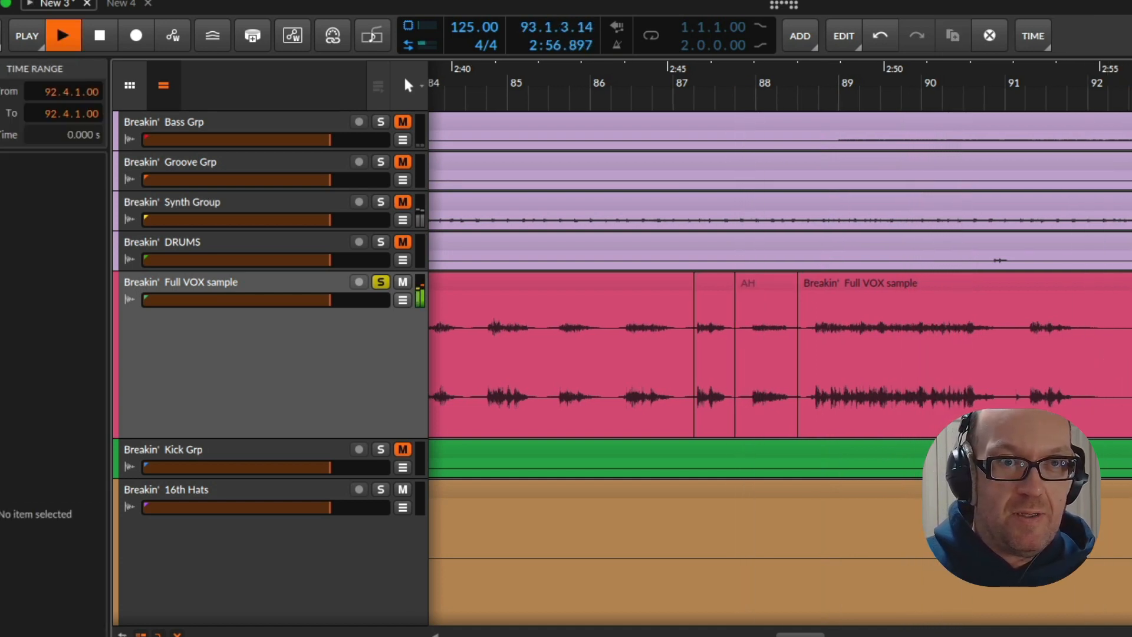
left_click_drag(1131, 96, 606, 96)
key("space")
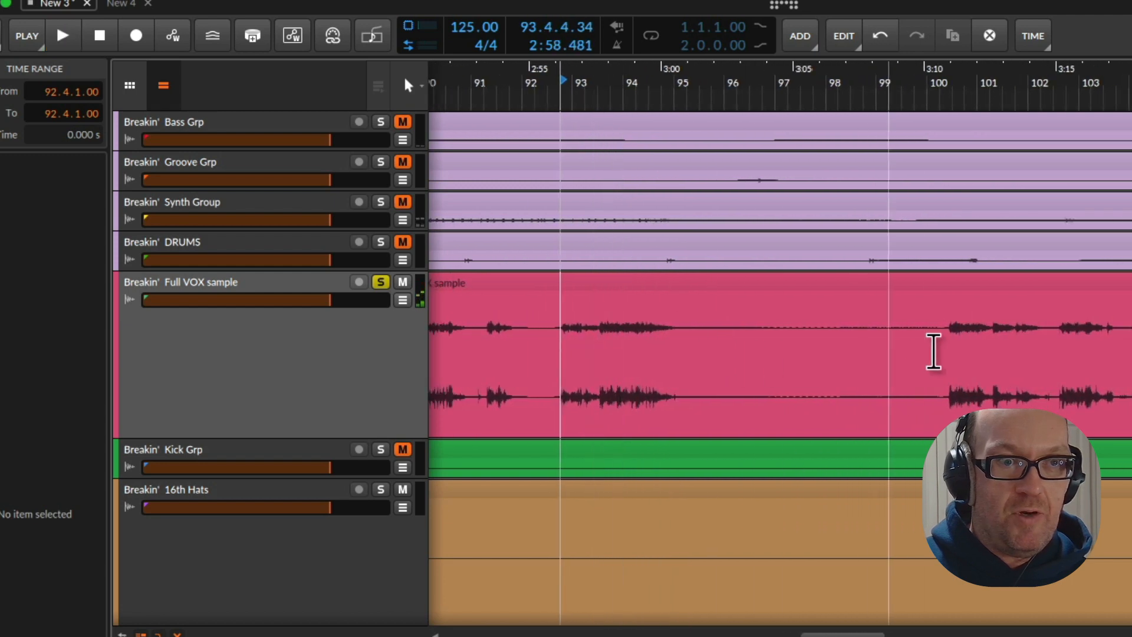
left_click(940, 352)
key("space")
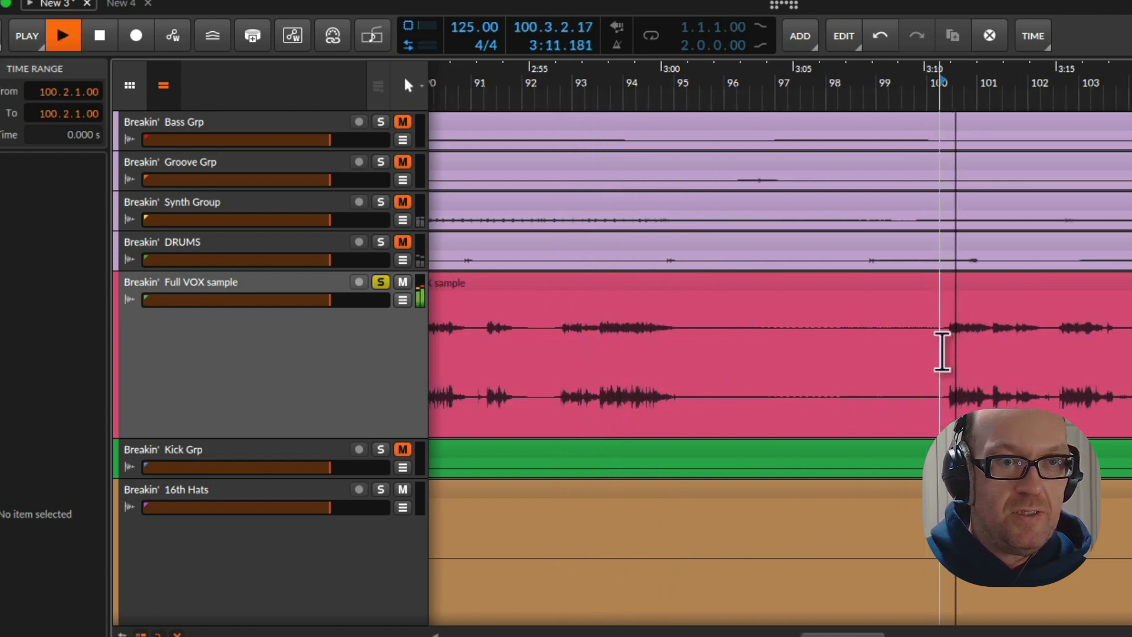
left_click(1054, 365)
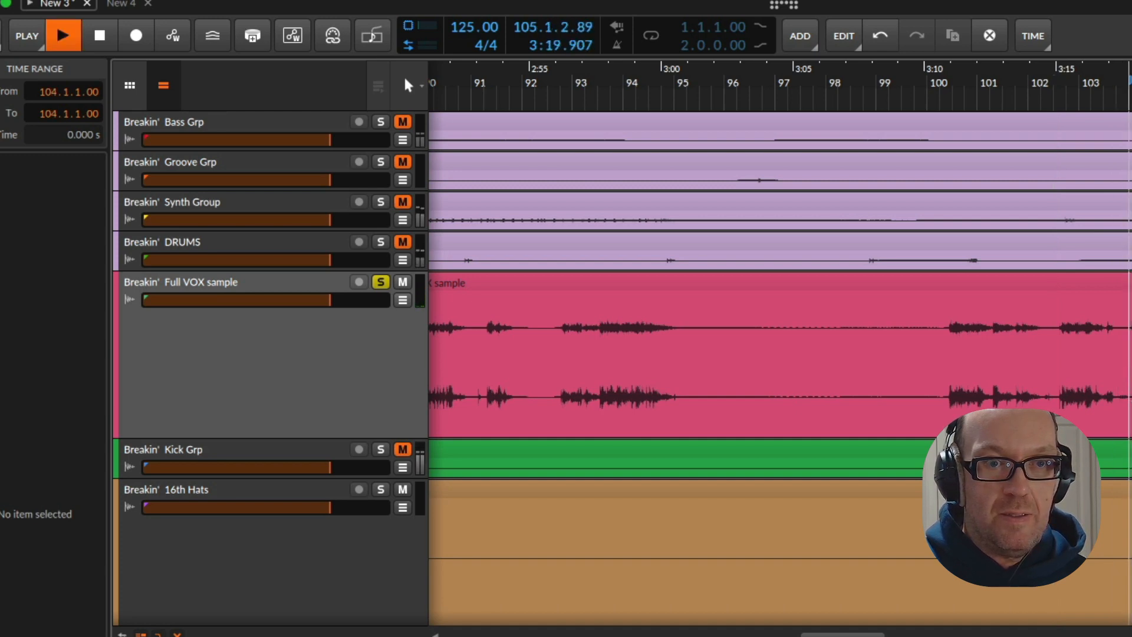
key("space")
Split out a one-bar clip at 104.1.1.00 on the Full VOX sample track and rename it
left_click_drag(1130, 354, 1131, 354)
key("ctrl+e")
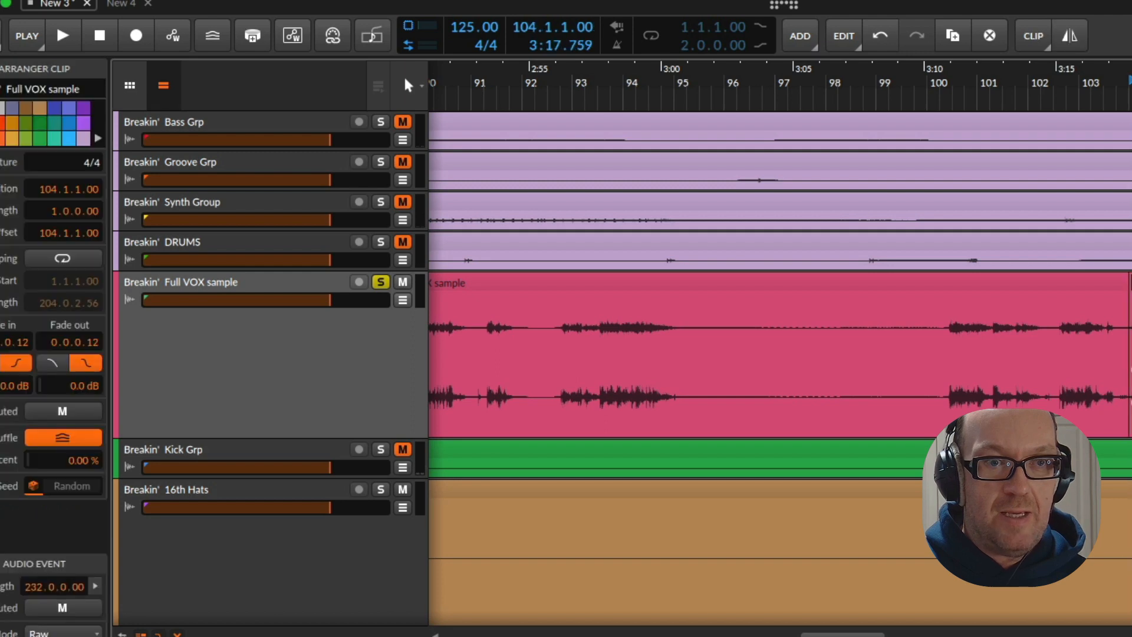
key("ctrl+r")
key("Return")
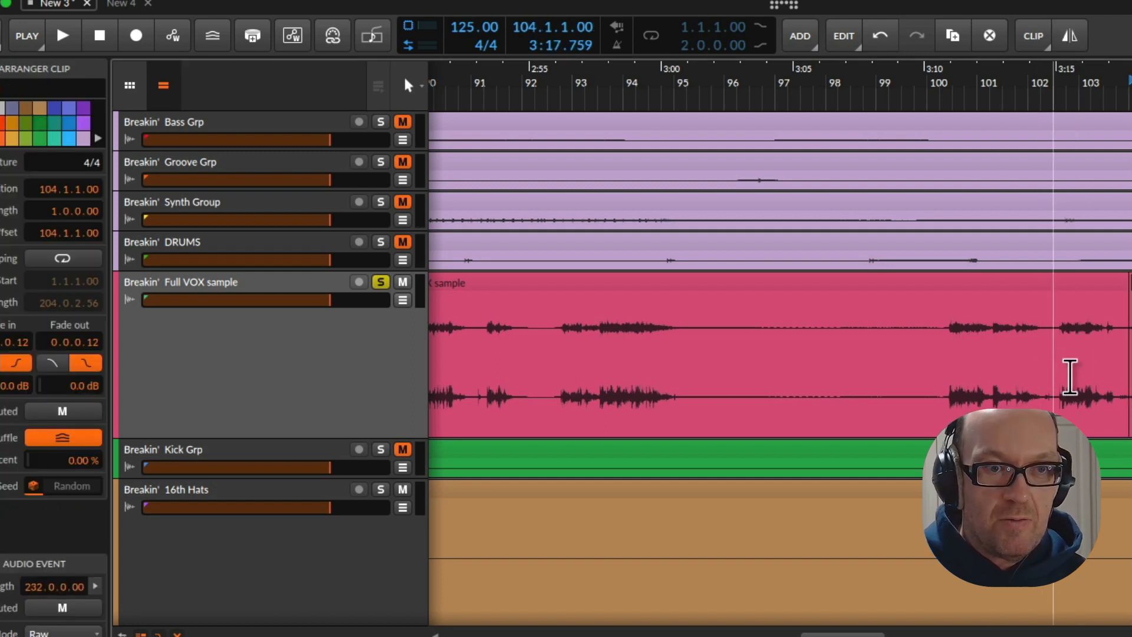
Select 102.3.1.00 to 104.1.1.00 on the Full VOX sample track, audition and split out the range, and rename the clip SUCKER
left_click_drag(1065, 378, 1120, 377)
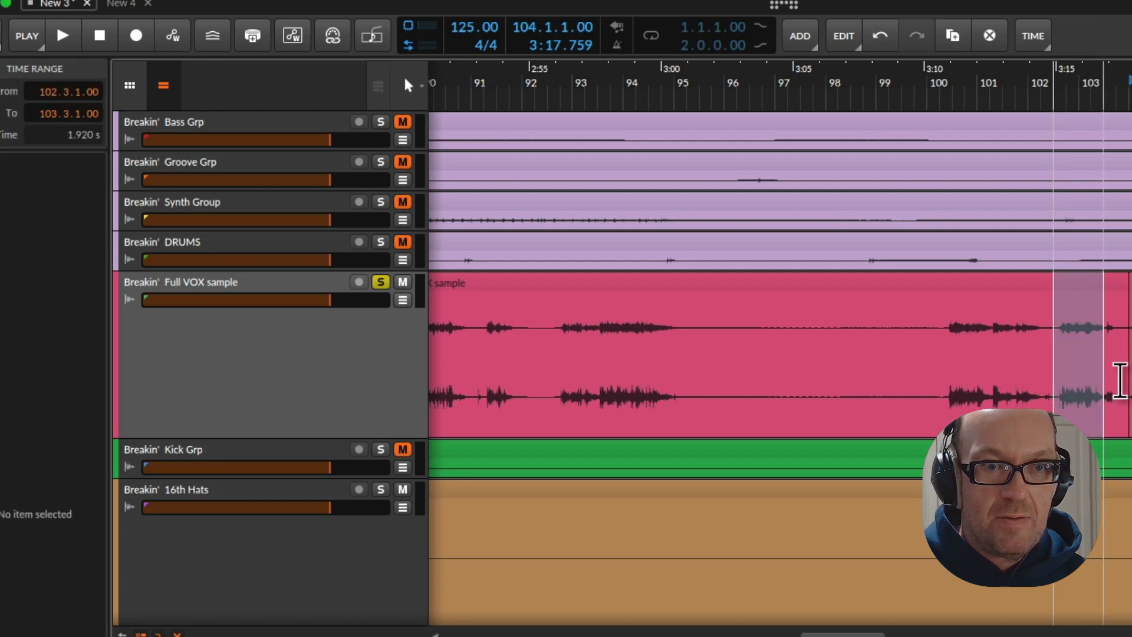
key("space")
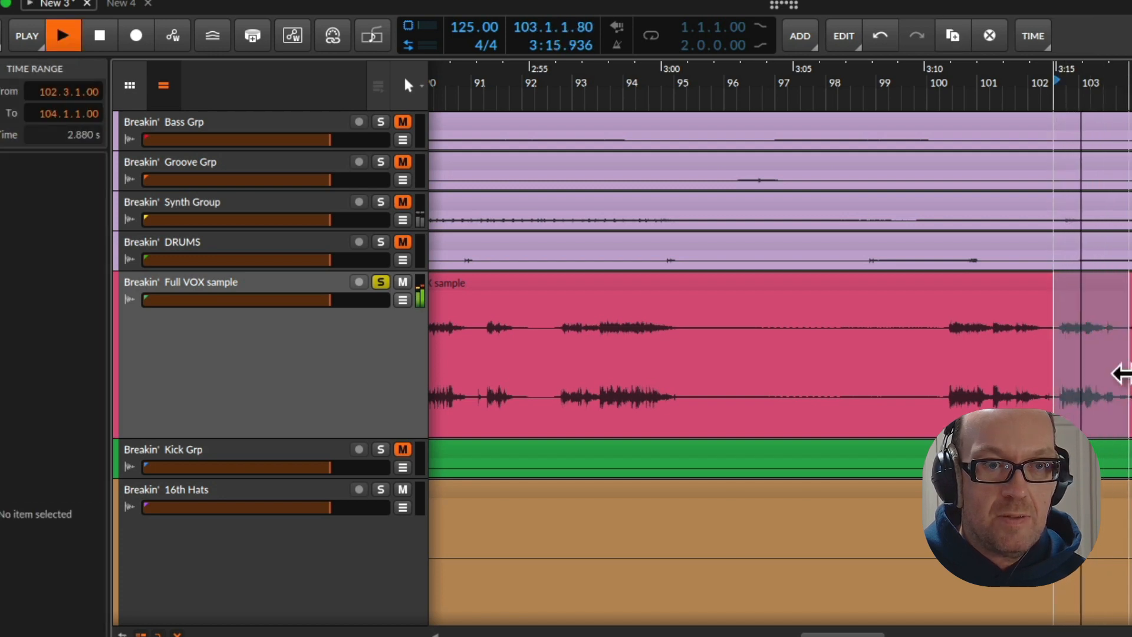
key("space")
key("ctrl+e")
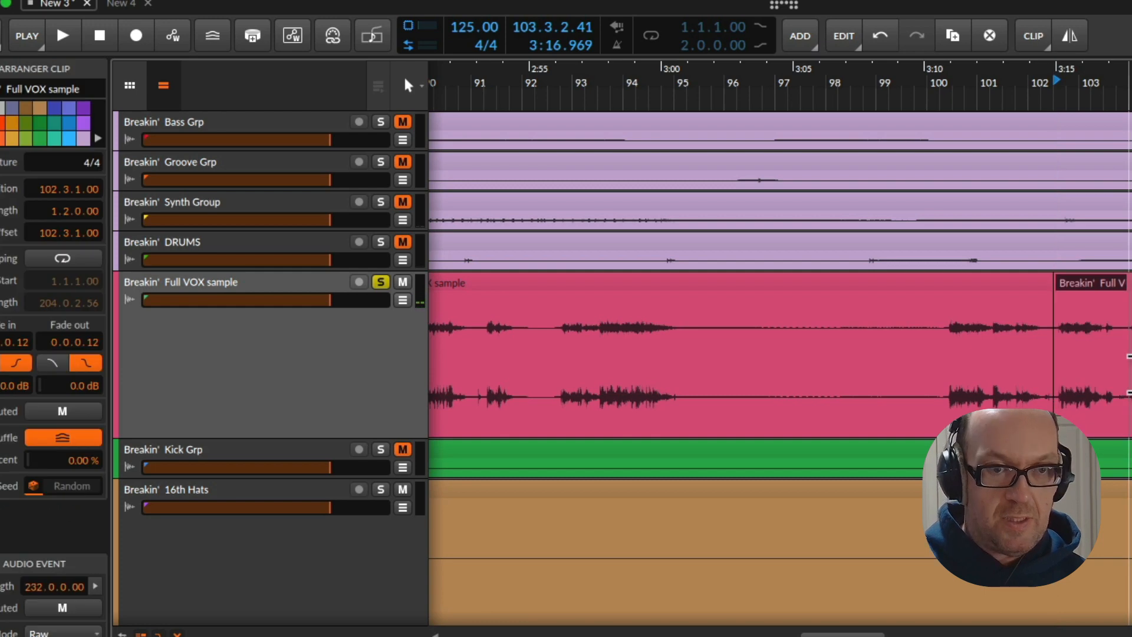
type("SUCKER")
key("Return")
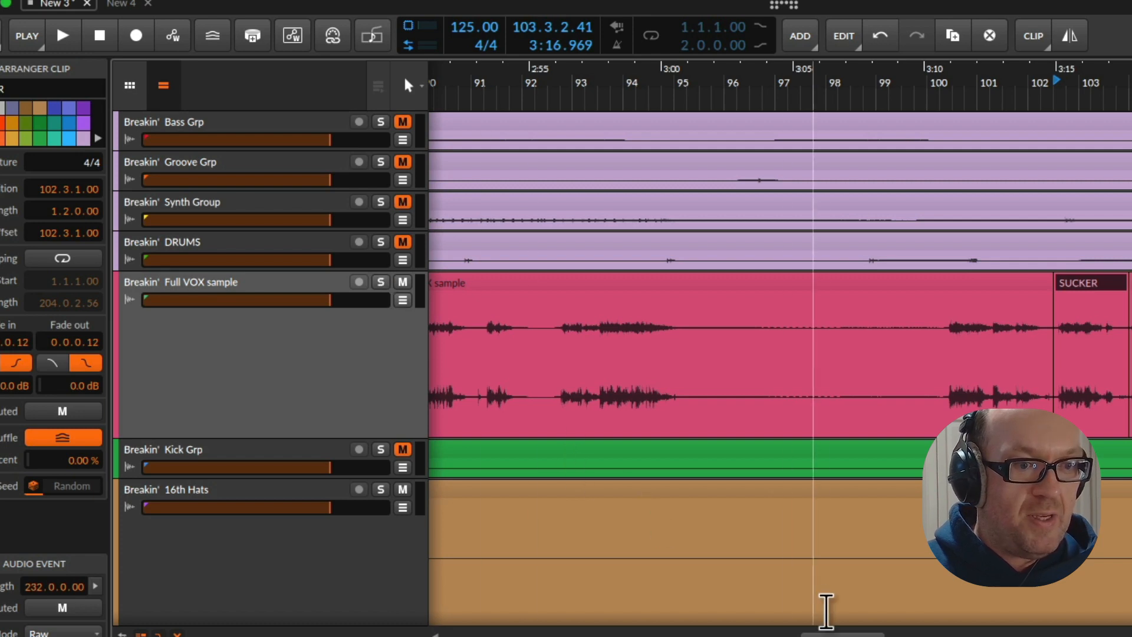
Go back to the start of the arrangement and reduce the height of the Full VOX sample track
left_click_drag(860, 633, 479, 634)
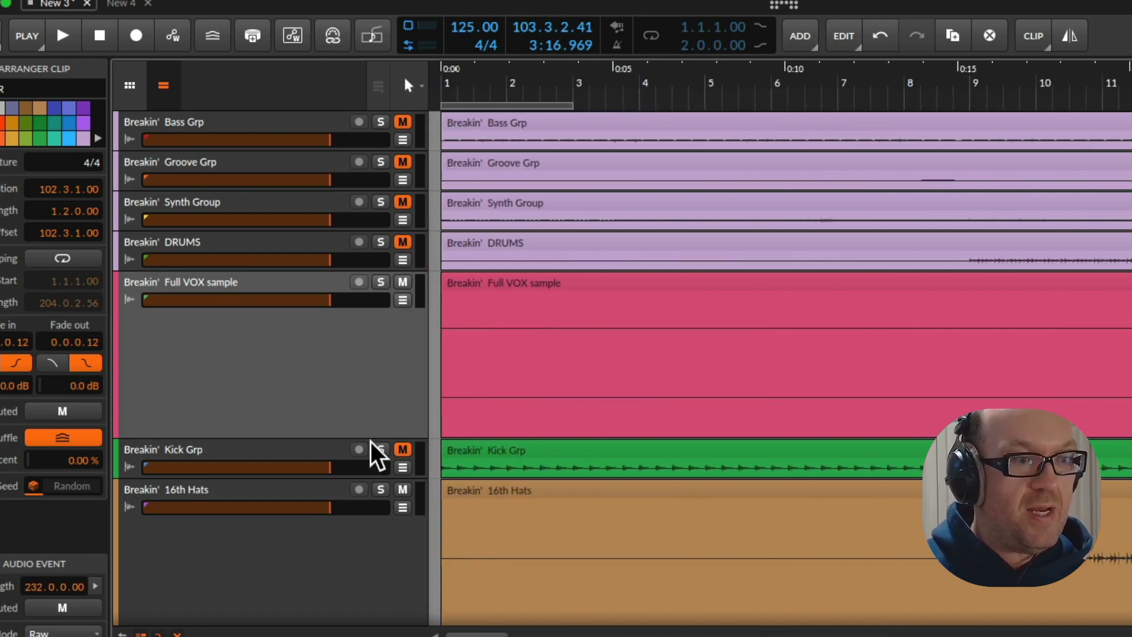
left_click_drag(372, 439, 372, 344)
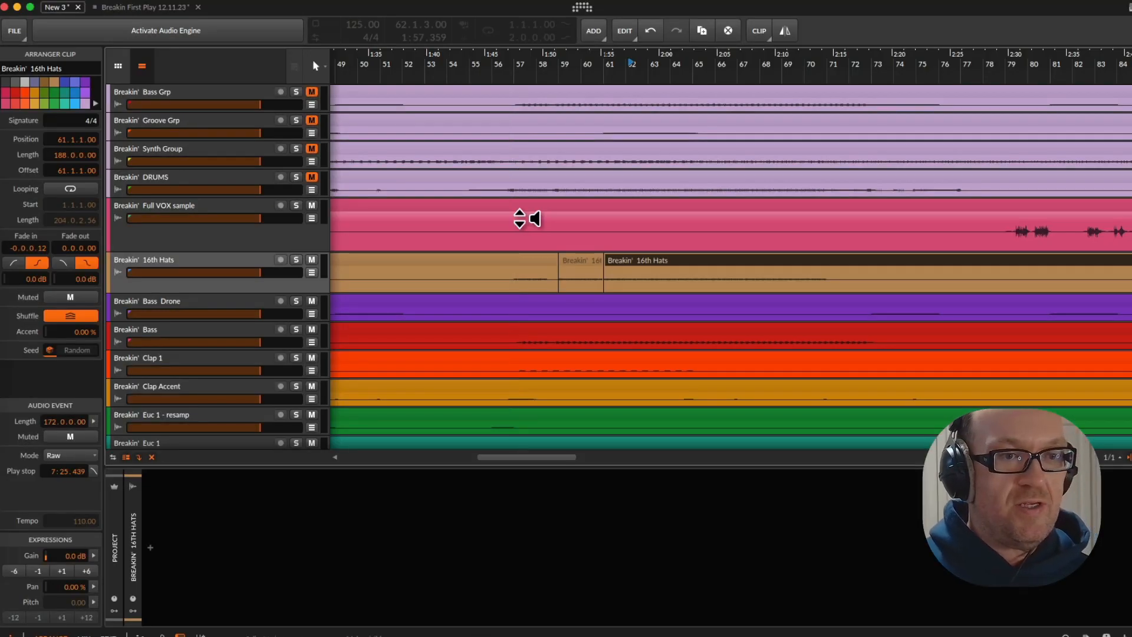
Find the Breakin' Hats track among the stems, select it and activate the audio engine for this project
scroll(517, 240, "down", 1)
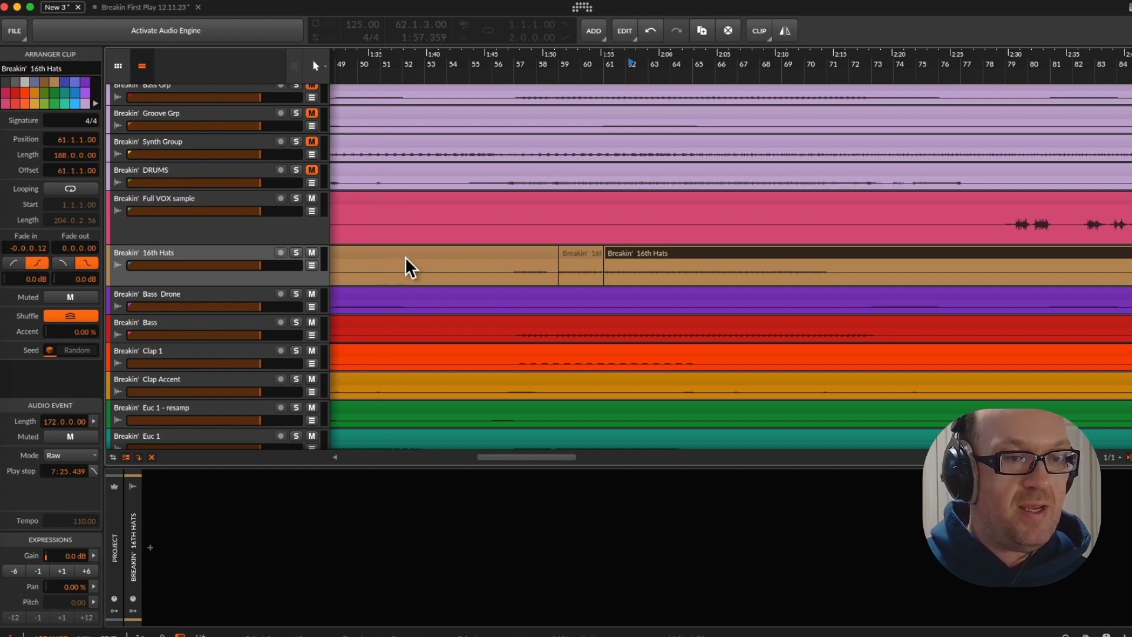
scroll(504, 304, "down", 2)
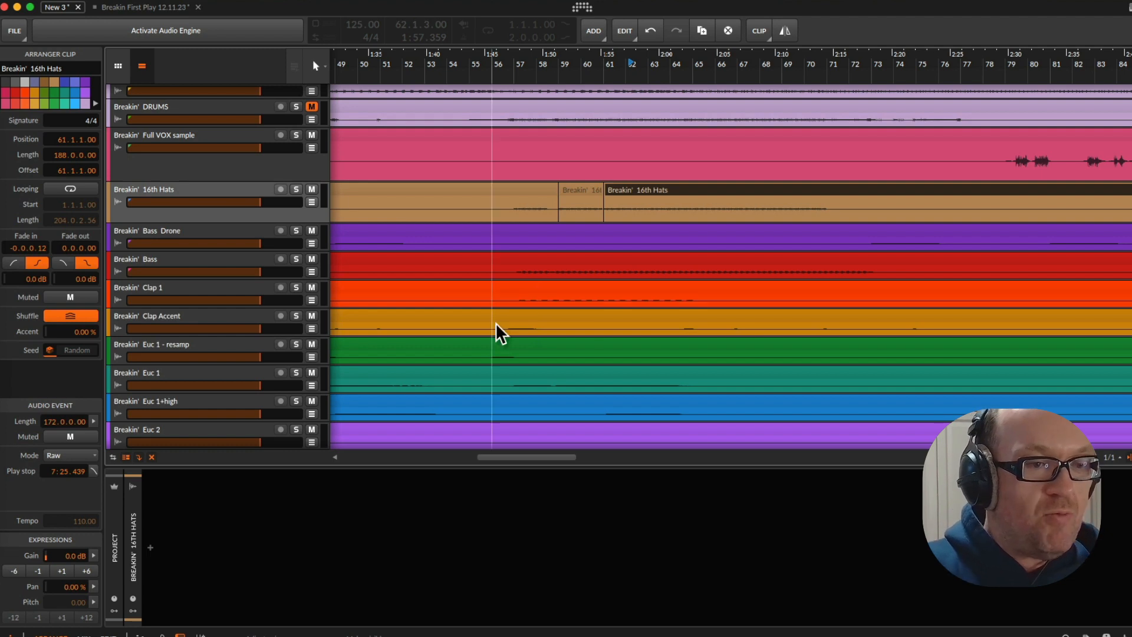
scroll(493, 365, "down", 5)
scroll(494, 411, "down", 3)
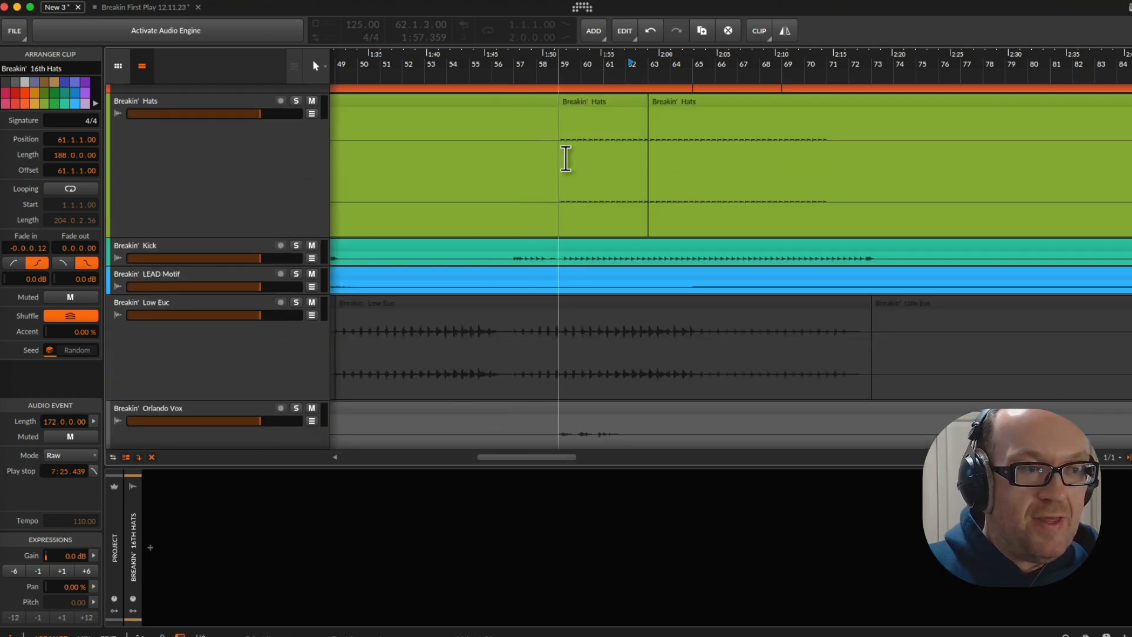
left_click(210, 187)
left_click(177, 32)
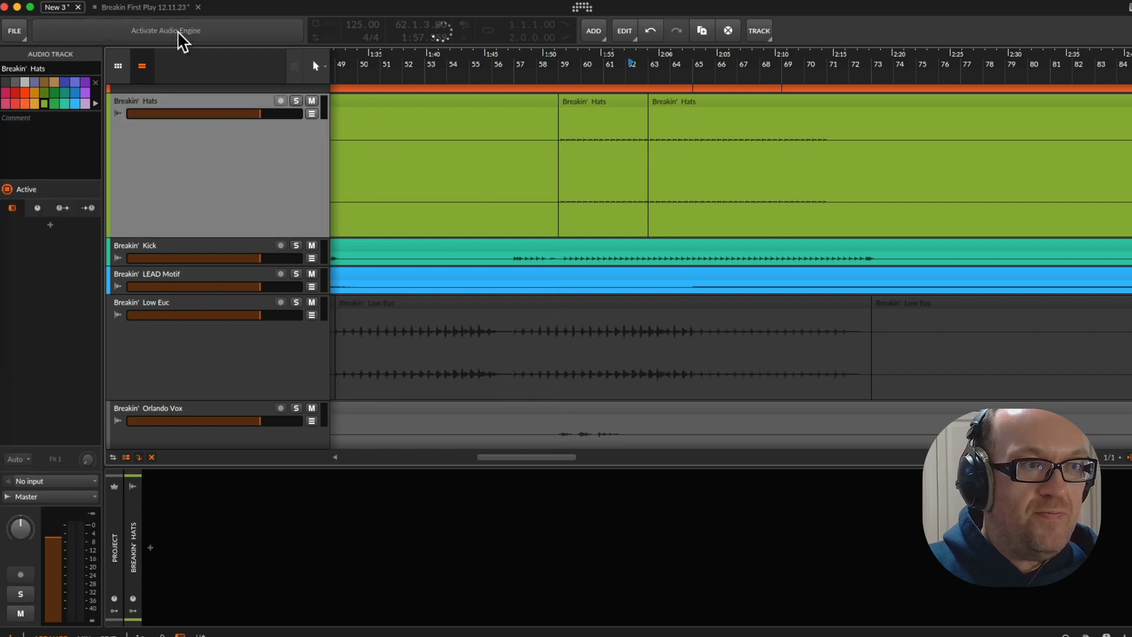
Solo the Breakin' Hats track and audition it from bar 62
left_click(296, 101)
key("space")
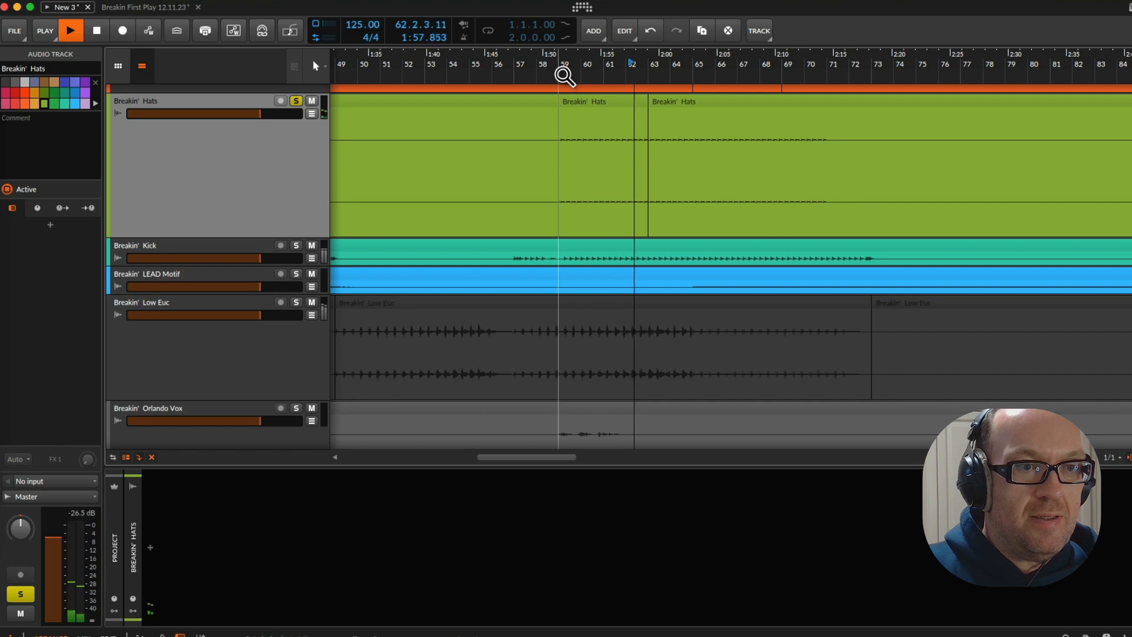
key("space")
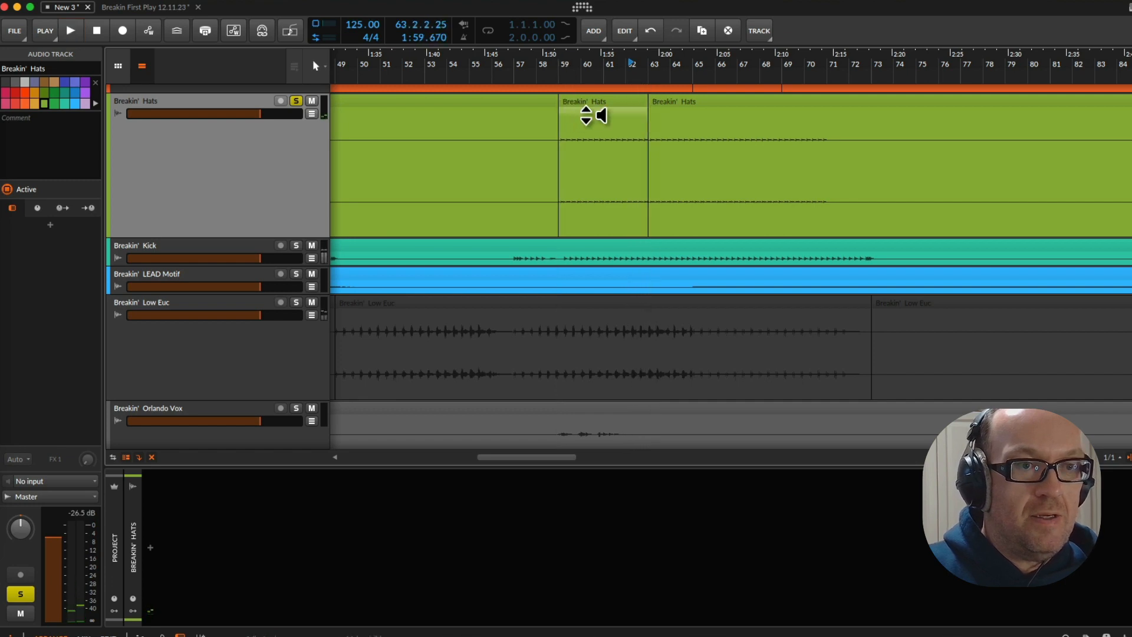
Try placing the unbounced four-bar Breakin' Hats clip in the Breakin First Play 12.11.23 project, extend it, undo that and delete the clip there
left_click(583, 108)
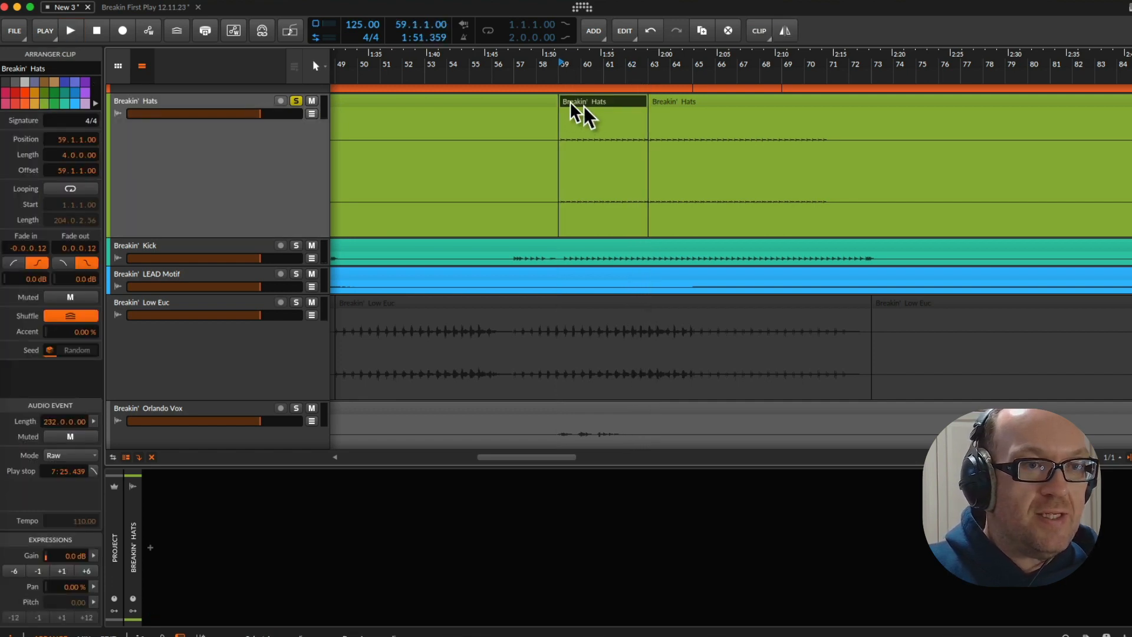
left_click(163, 8)
left_click_drag(164, 8, 293, 263)
left_click_drag(767, 242, 1002, 251)
key("ctrl+z")
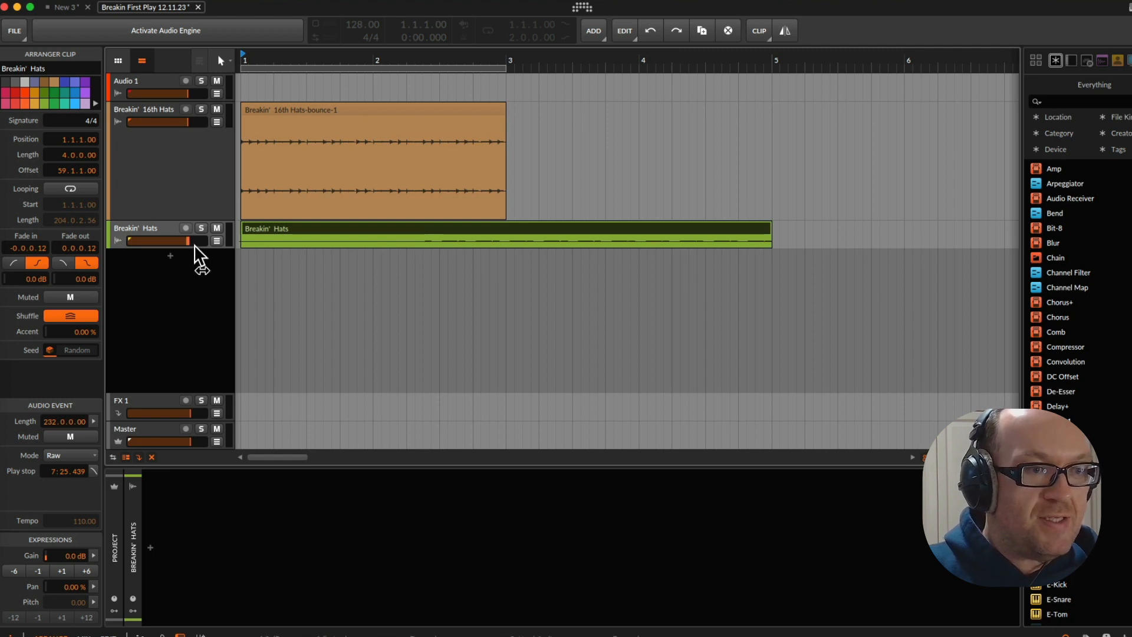
key("Delete")
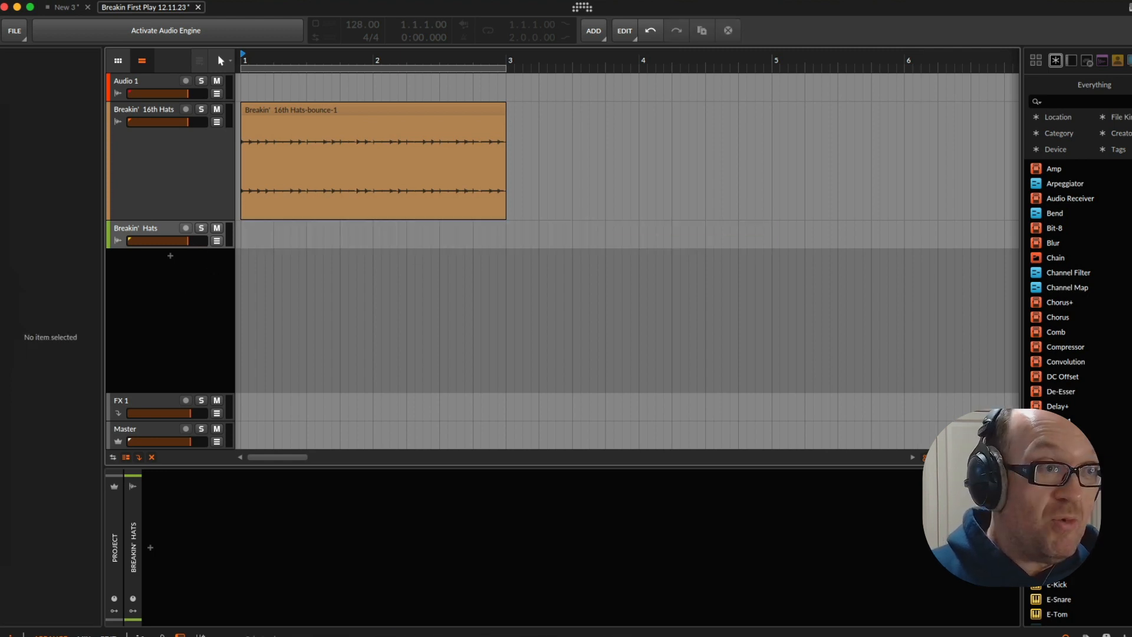
Return to the New 3 project, enlarge the Breakin' Hats track around bar 59 and audition its four-bar clip
left_click(66, 7)
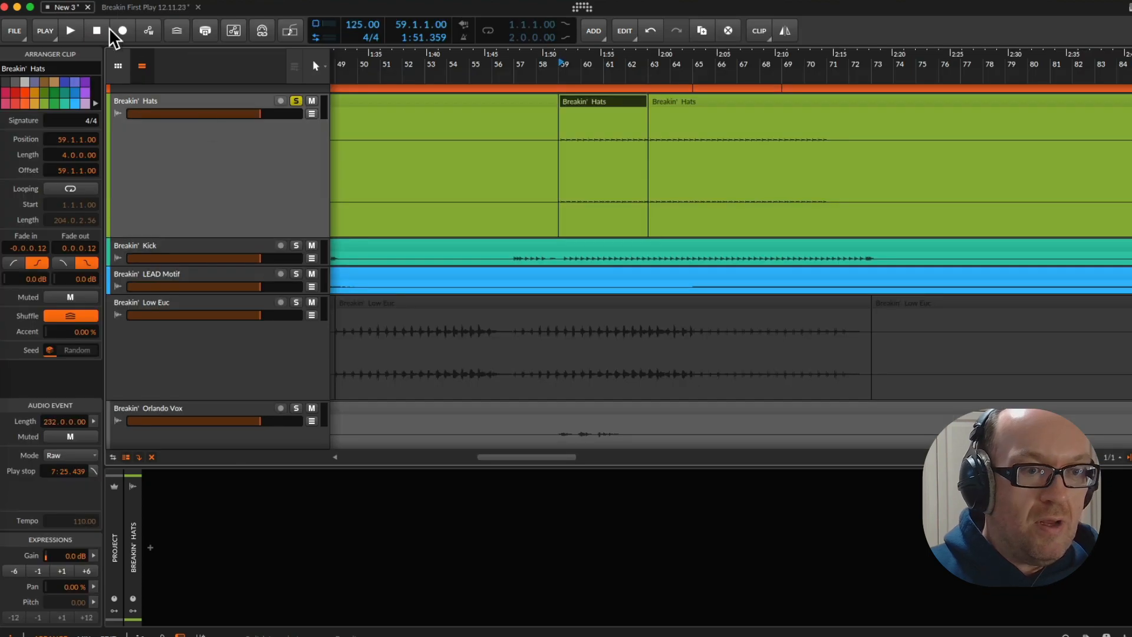
left_click_drag(544, 69, 506, 171)
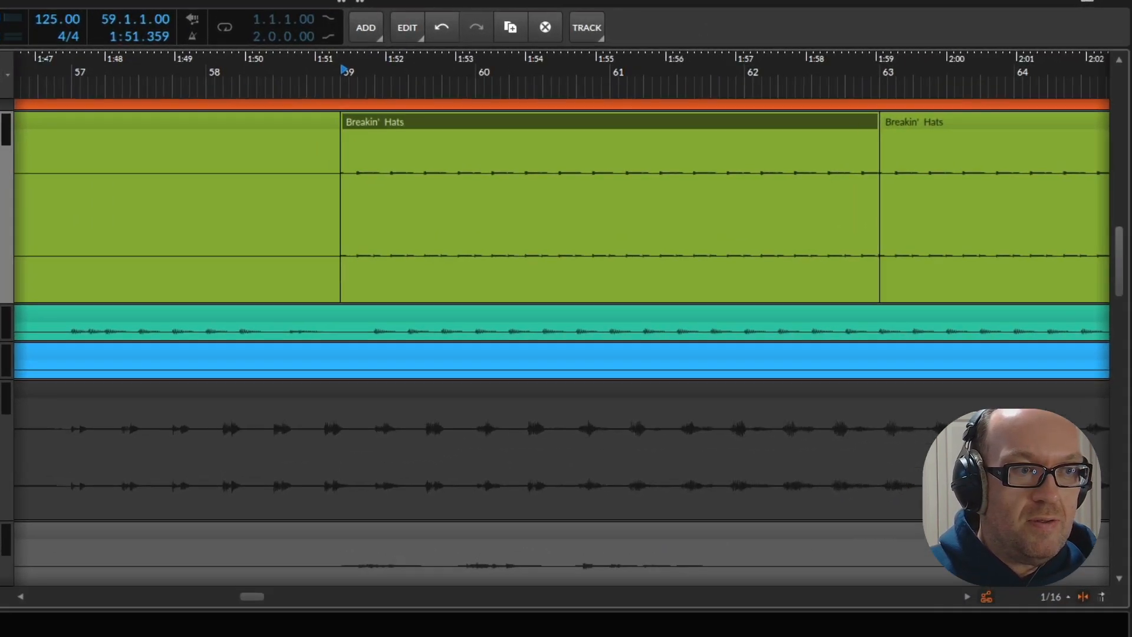
left_click_drag(2, 303, 3, 424)
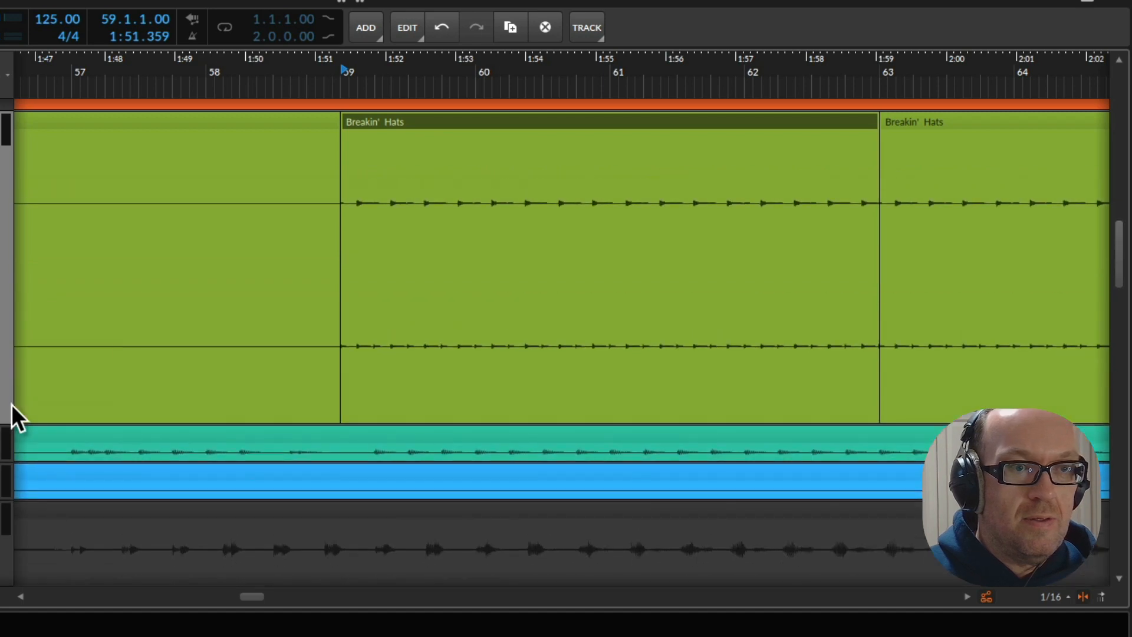
key("space")
key("space")
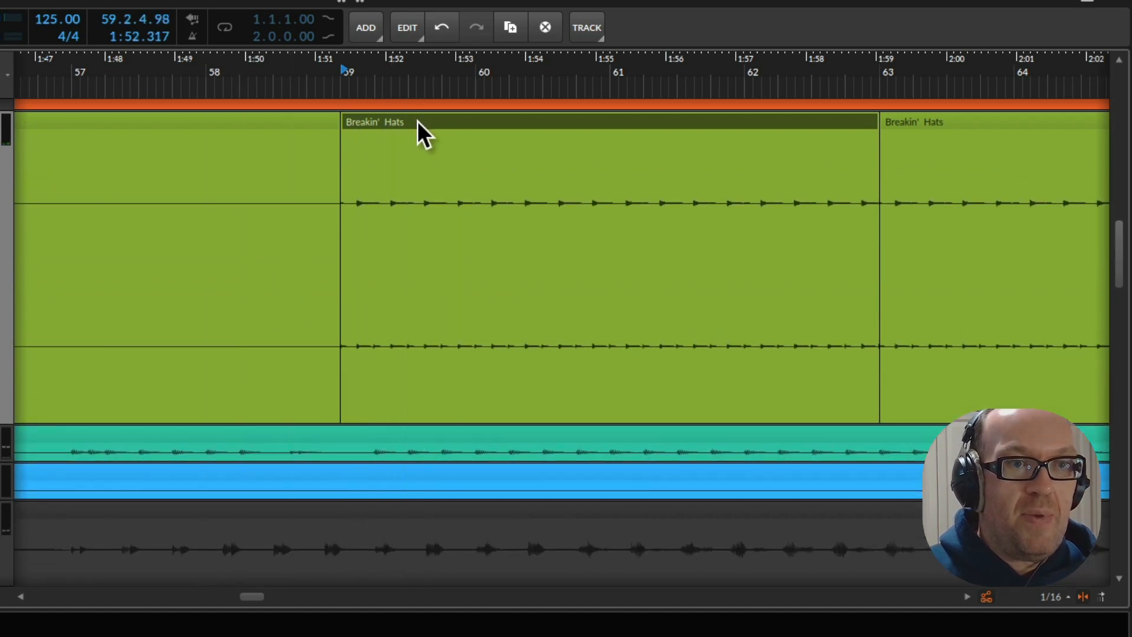
Bounce the four-bar Breakin' Hats clip at bar 59 in place and delete the leftover clips before and after it
right_click(417, 123)
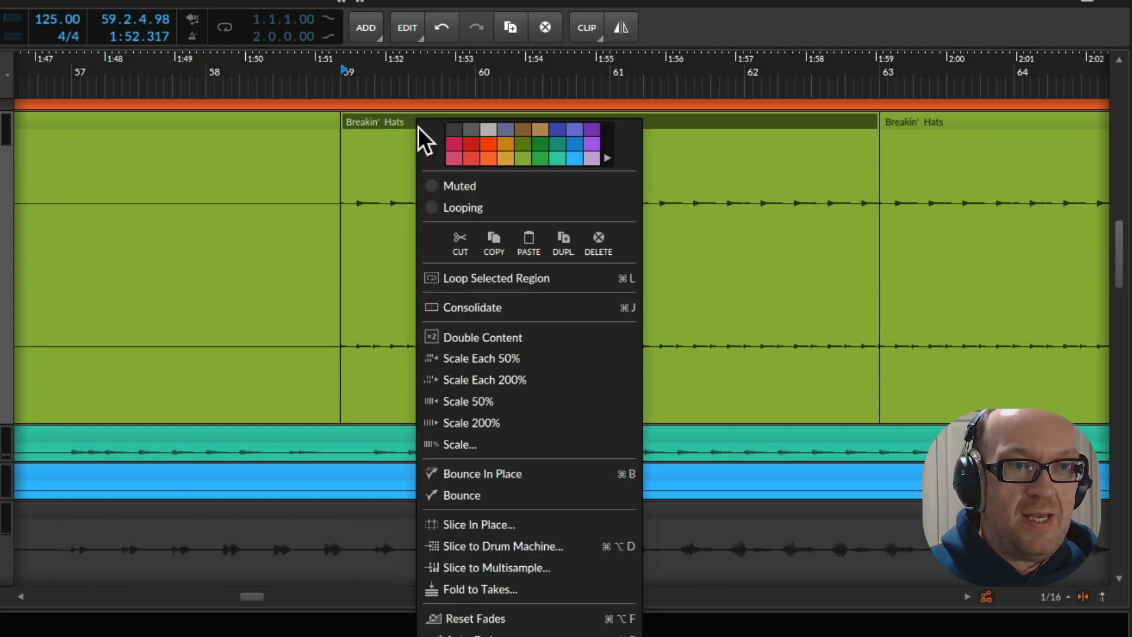
left_click(483, 471)
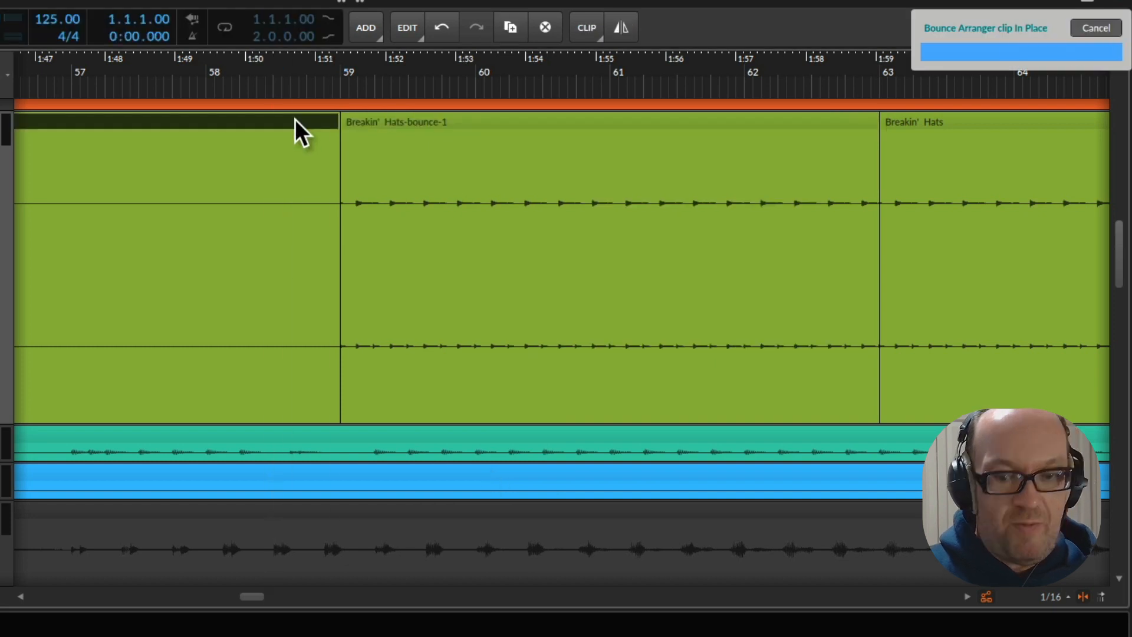
left_click(891, 125)
key("Delete")
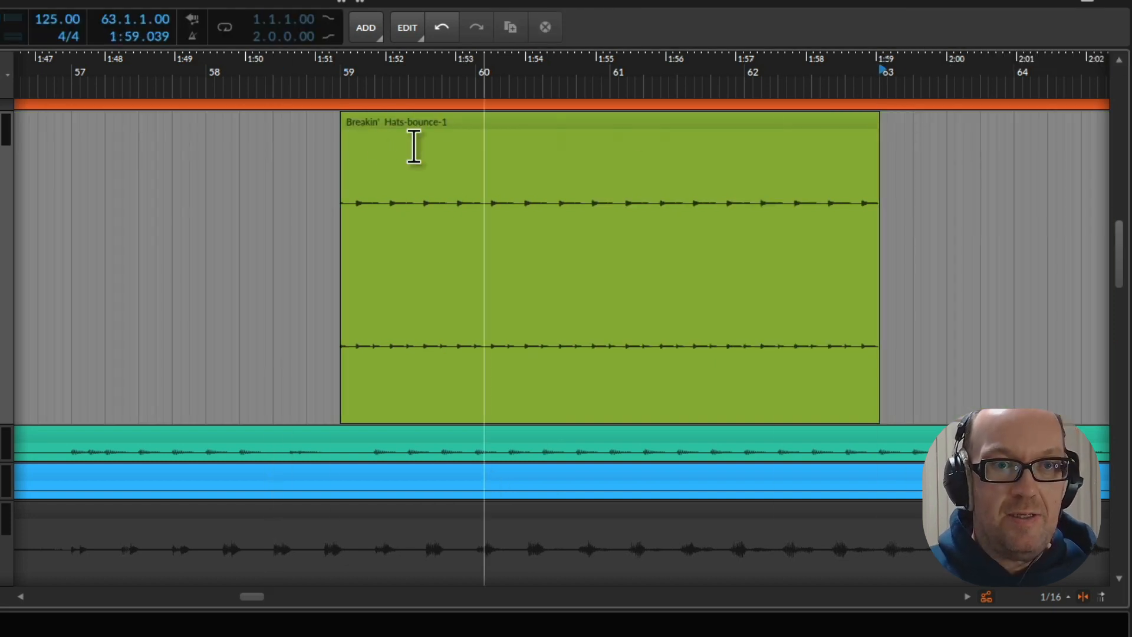
Rename the bounced four-bar Breakin' Hats clip at bar 59 as HATS 2
mouse_move(356, 126)
left_mouse_down()
mouse_move(182, 121)
mouse_move(352, 138)
left_mouse_up()
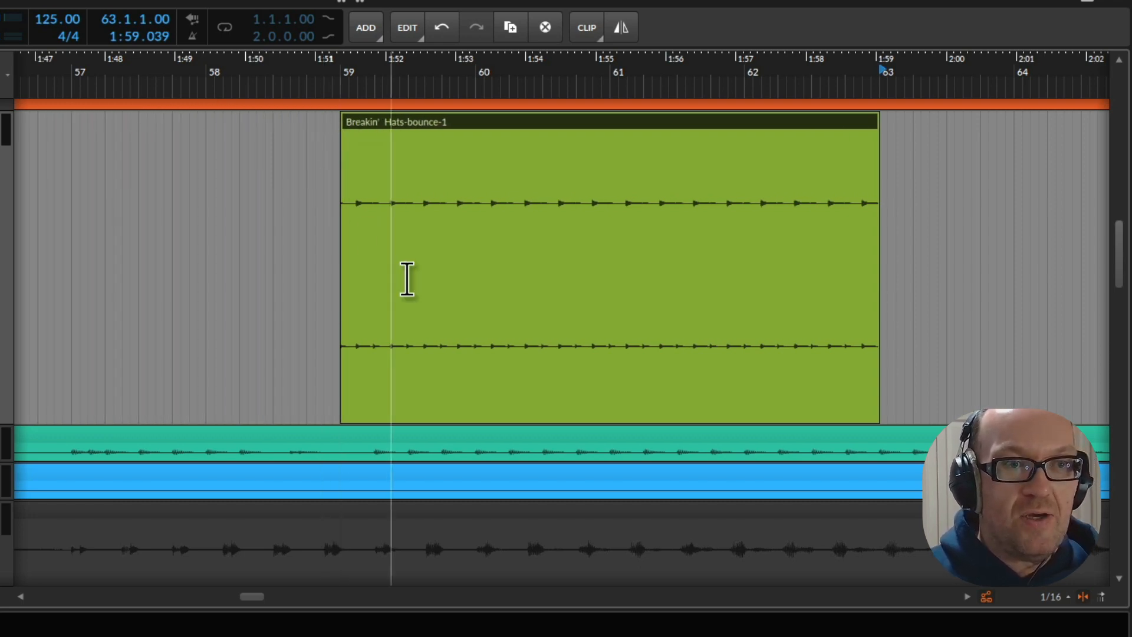
double_click(434, 121)
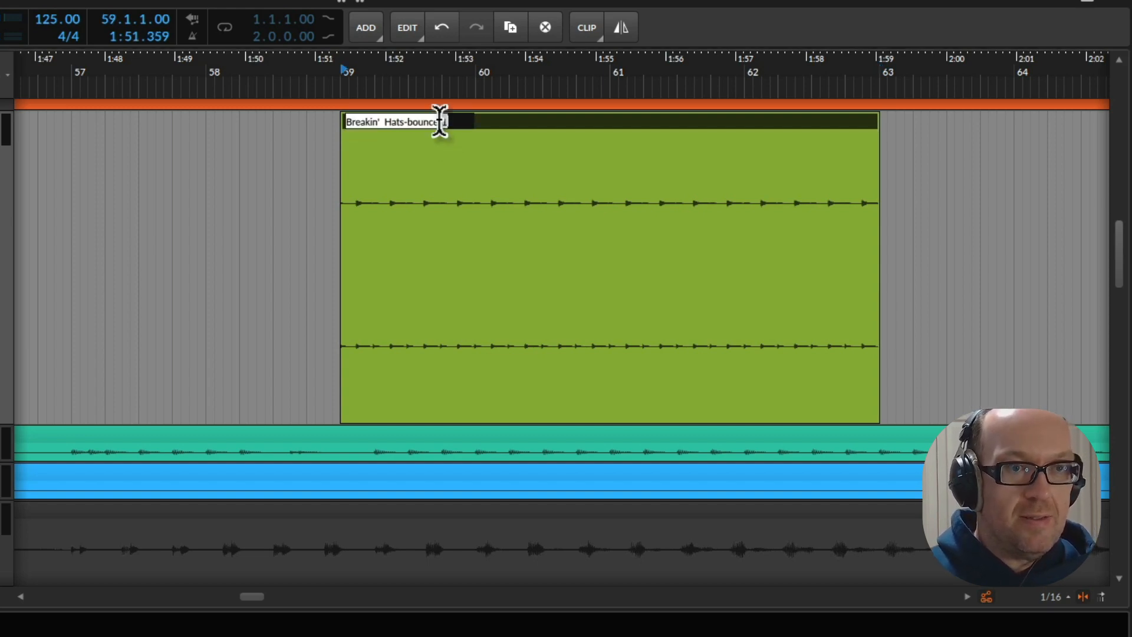
type("HATS 2")
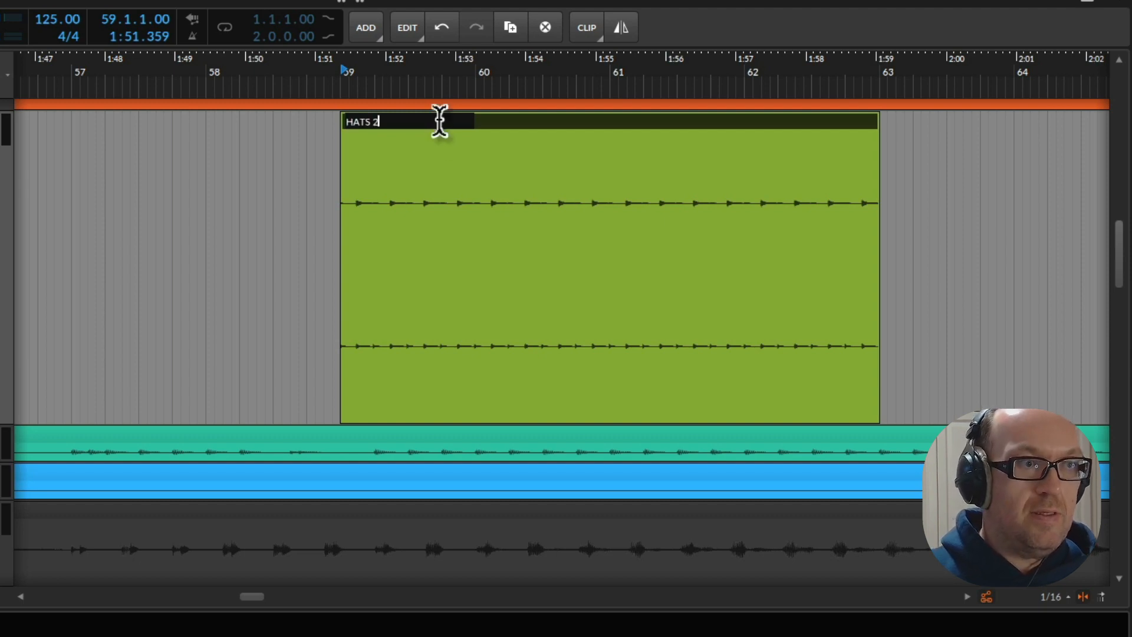
key("Return")
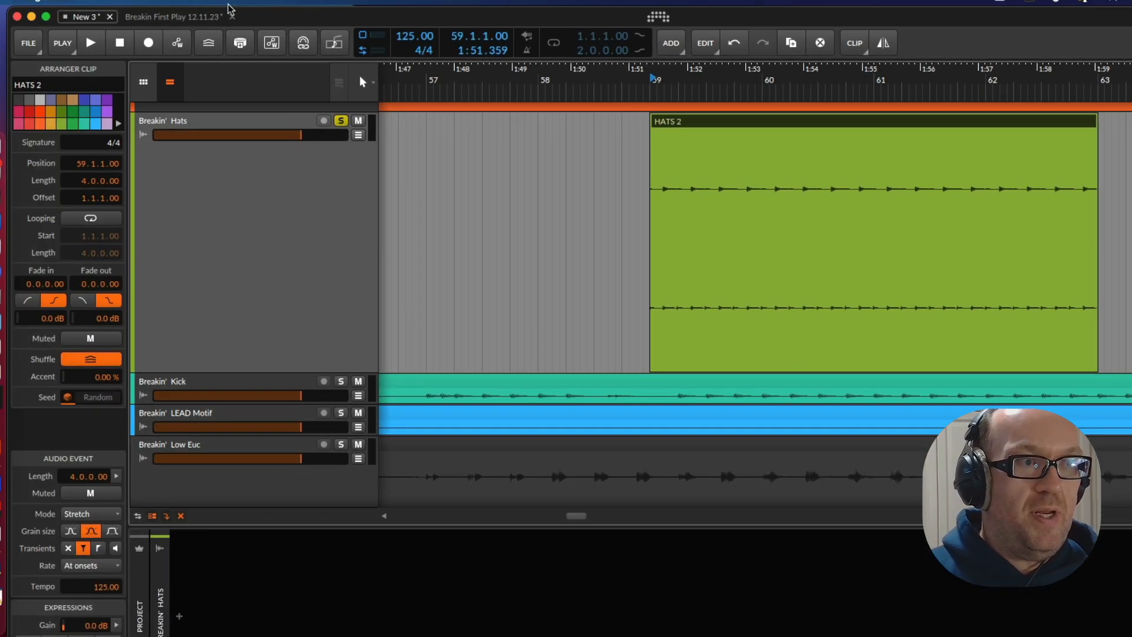
Place the HATS 2 clip at bar 1 on its own track in the Breakin First Play 12.11.23 project and enlarge that track
left_click_drag(180, 21, 304, 283)
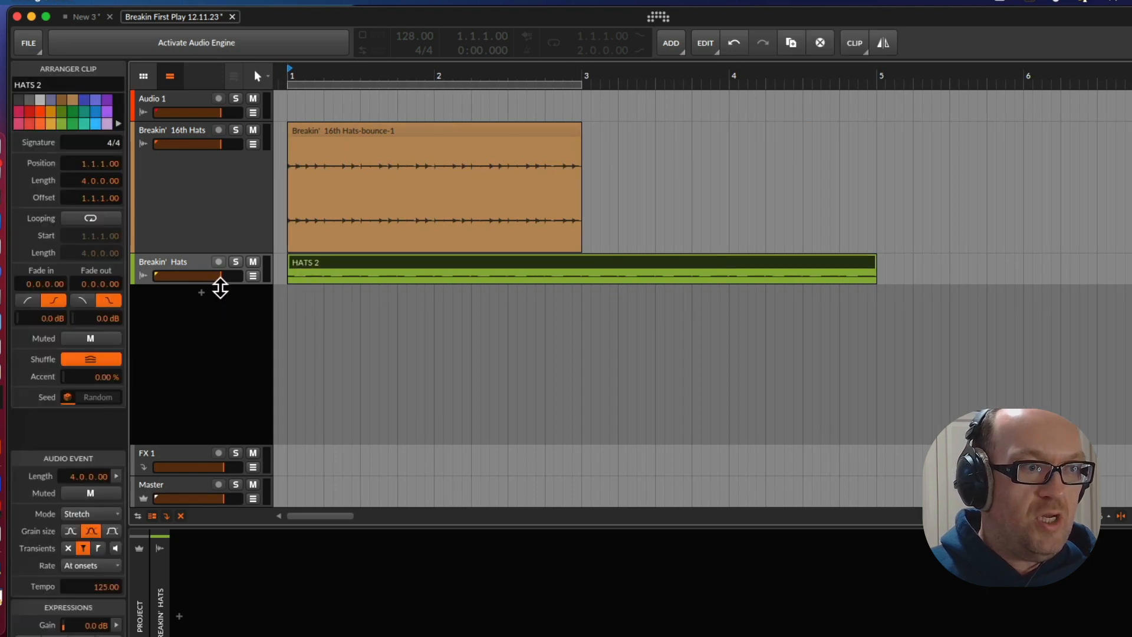
left_click_drag(220, 288, 220, 323)
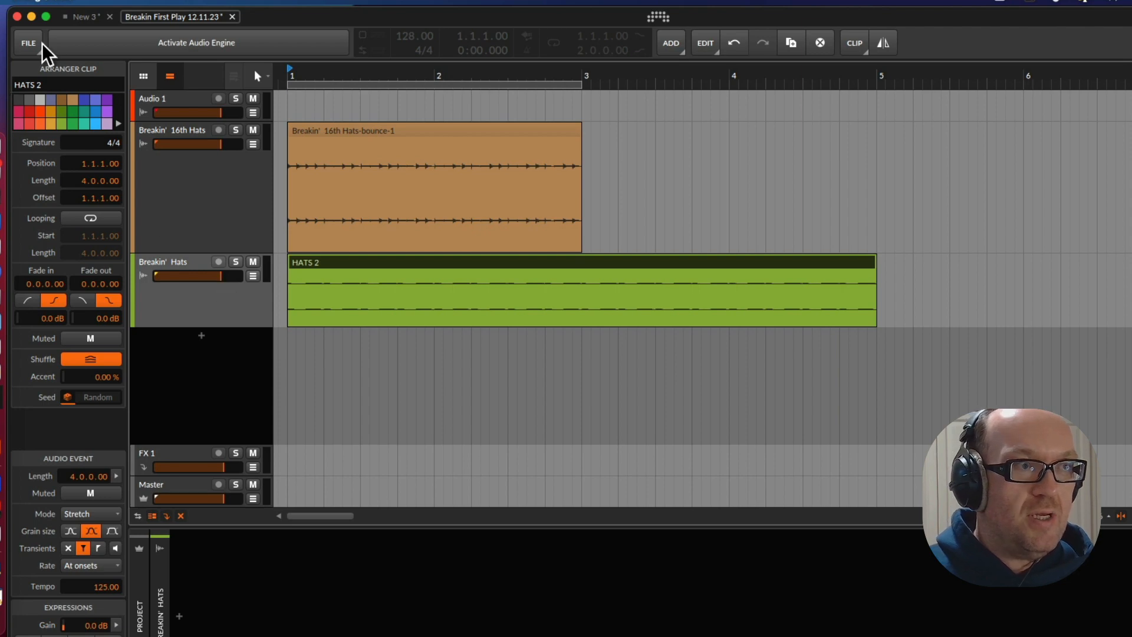
Return to the New 3 project, shrink the Breakin' Hats track and find the start of the VOCAL CHOP RHY track
left_click(81, 16)
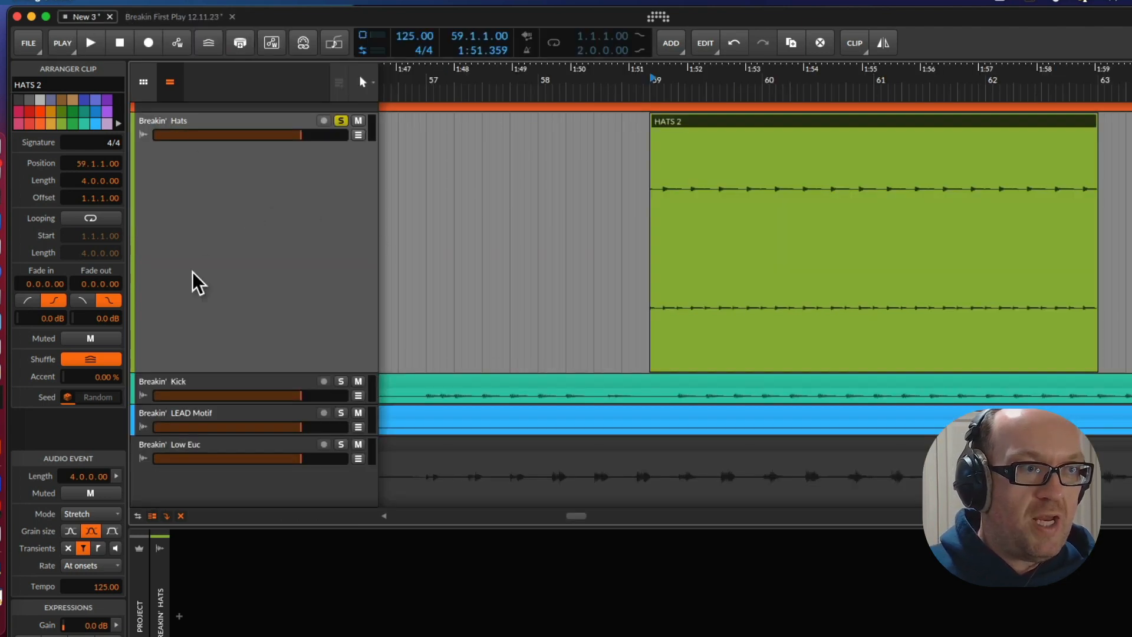
left_click_drag(235, 374, 236, 153)
scroll(531, 334, "down", 10)
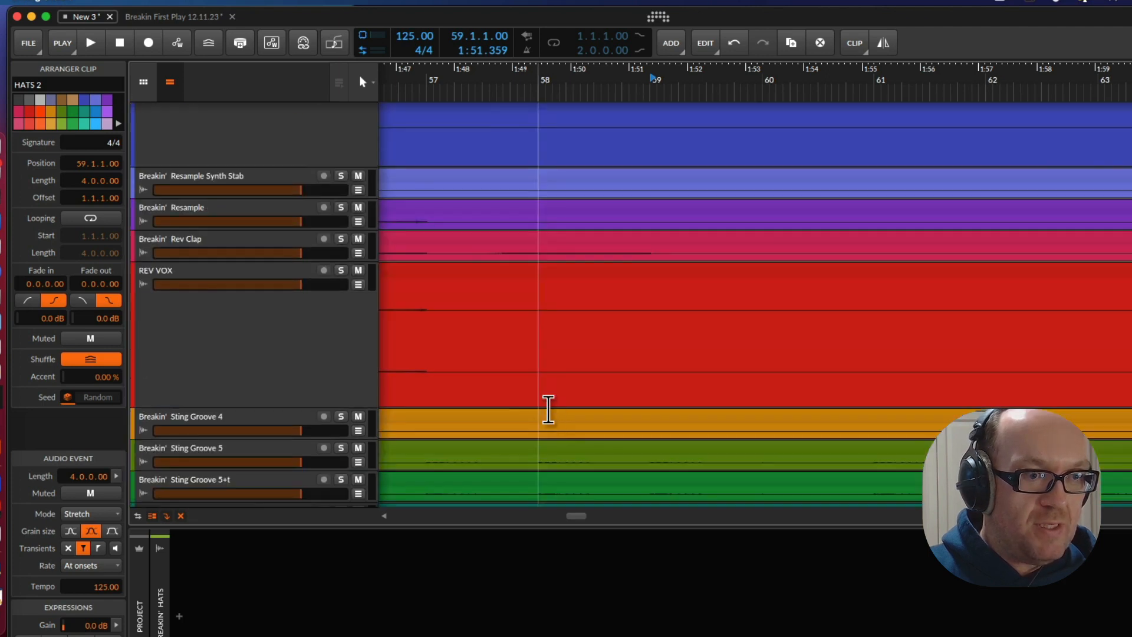
left_click_drag(591, 524, 477, 436)
left_click_drag(404, 518, 401, 517)
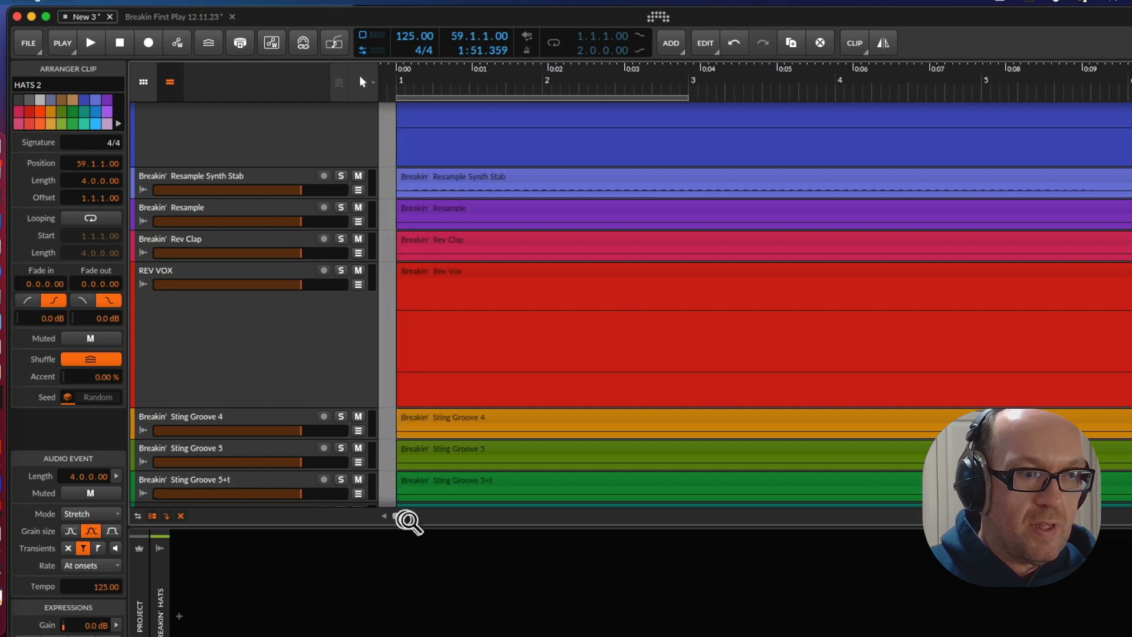
scroll(415, 414, "down", 10)
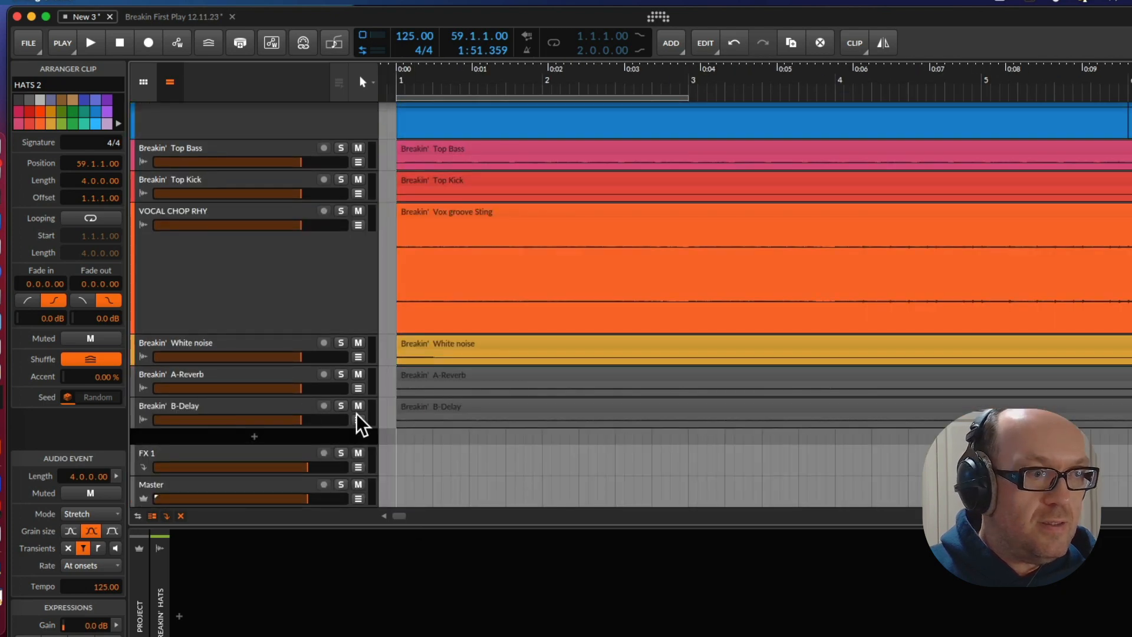
scroll(251, 366, "up", 2)
Bounce the 16-bar Vox groove Sting clip in place and put the result on a new track at bar 1 of Breakin First Play 12.11.23
left_click(253, 373)
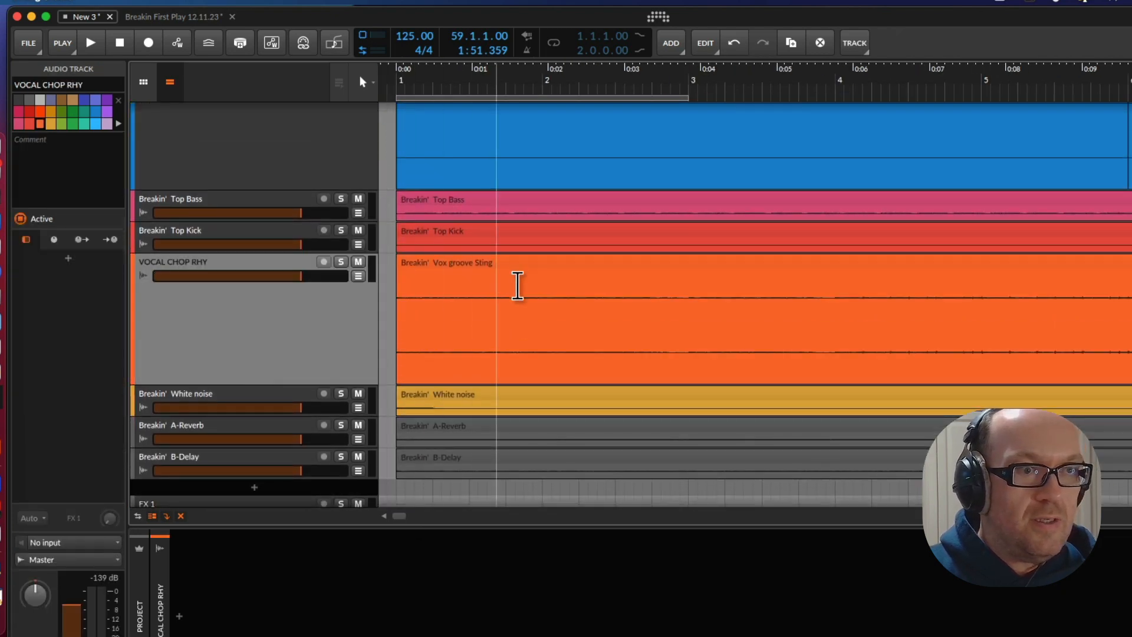
left_click(536, 278)
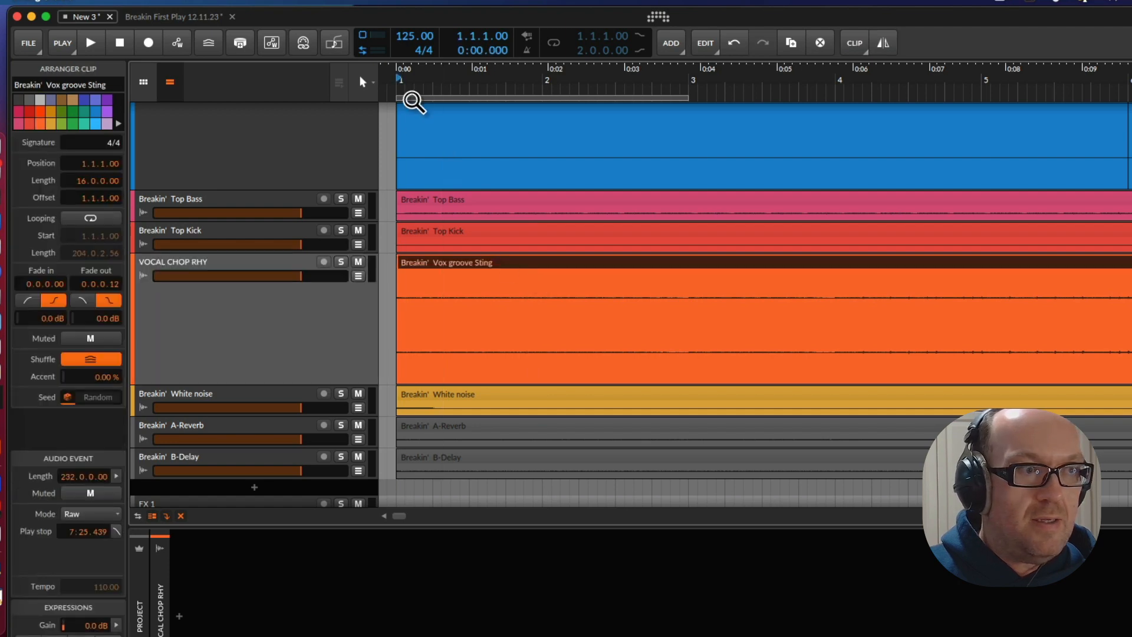
left_click_drag(460, 80, 459, 10)
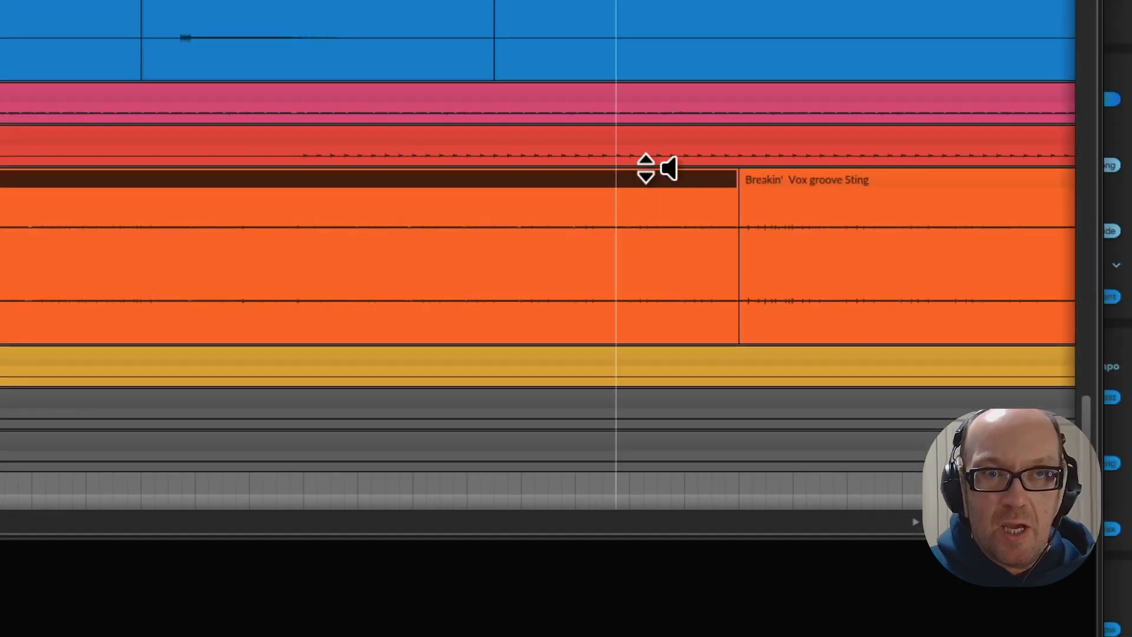
right_click(911, 258)
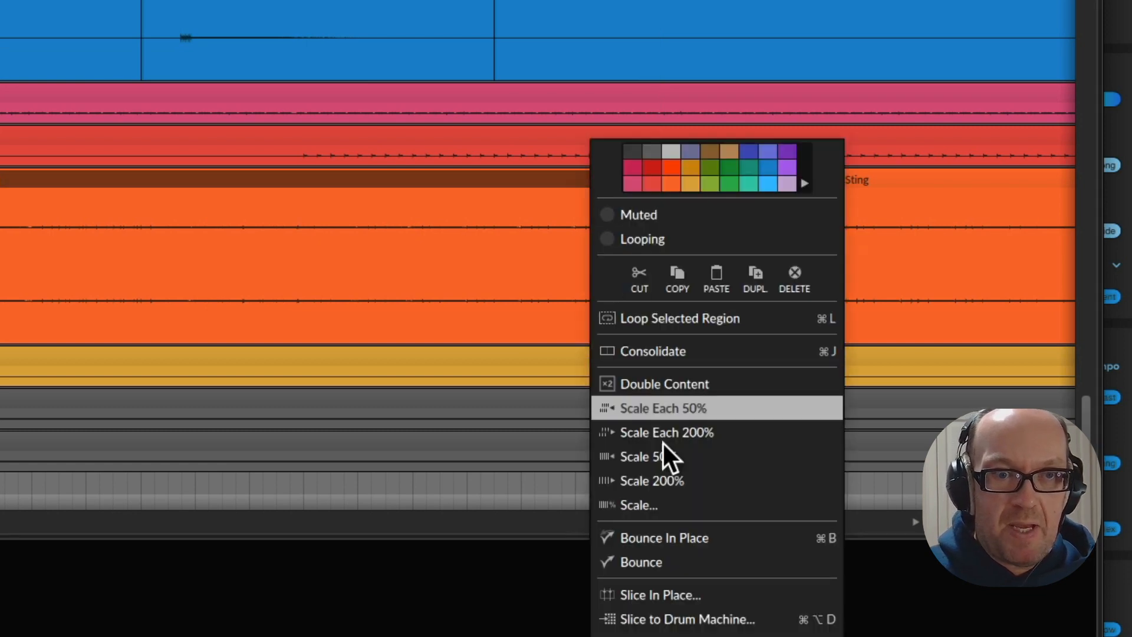
left_click(695, 536)
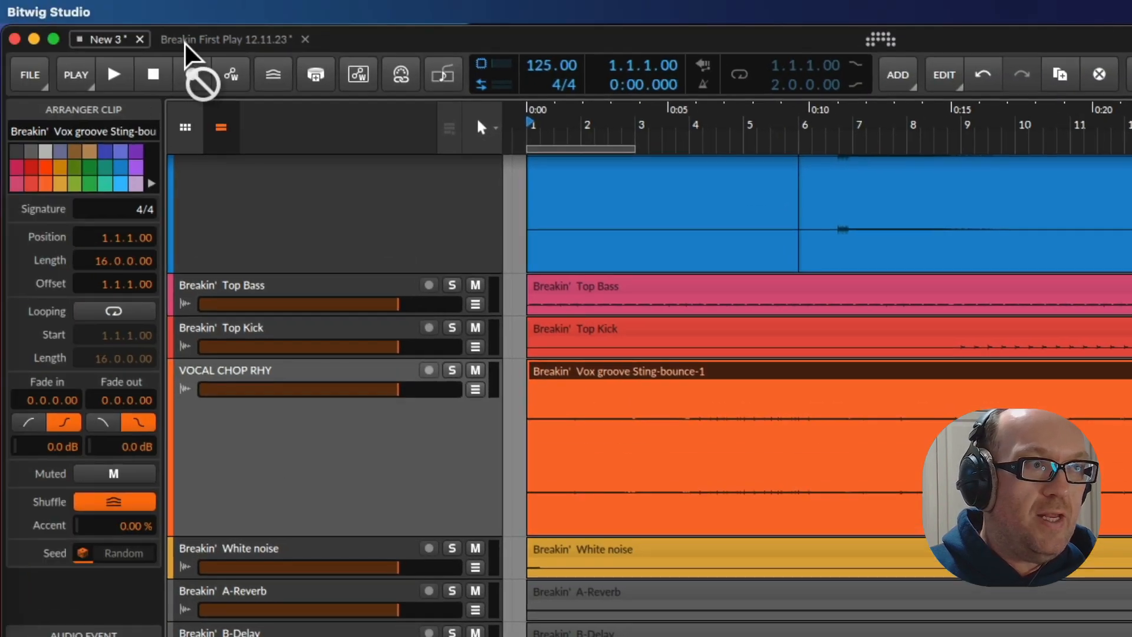
left_click_drag(185, 44, 564, 547)
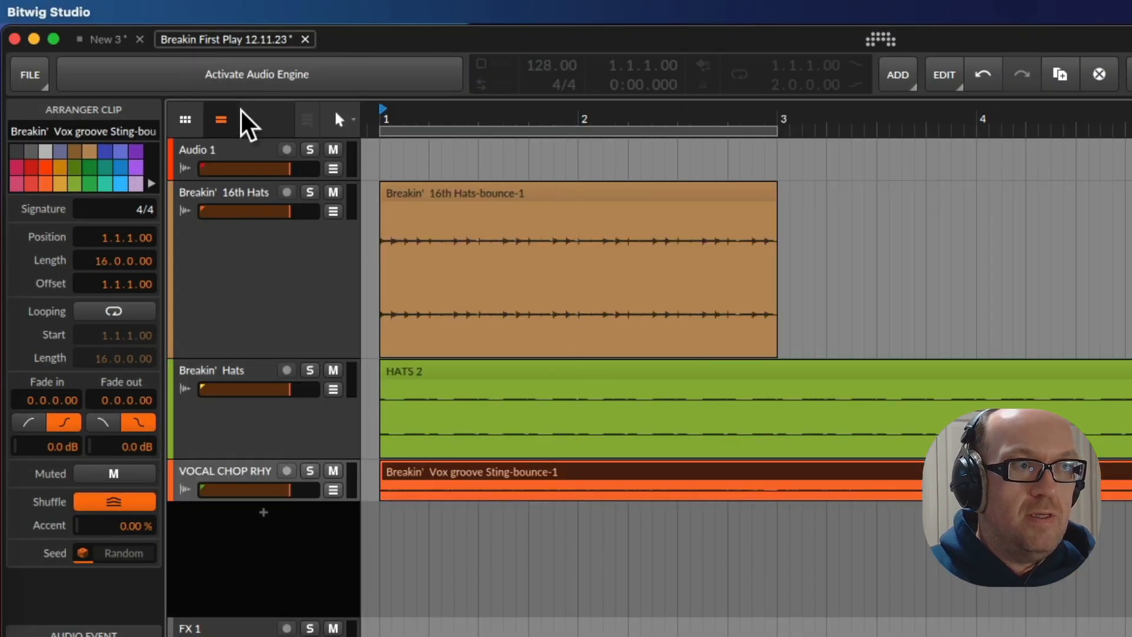
Try placing the unbounced Synth bass stab clip from bar 6 of New 3 in the Breakin First Play 12.11.23 project and undo it
left_click(105, 39)
scroll(750, 442, "up", 10)
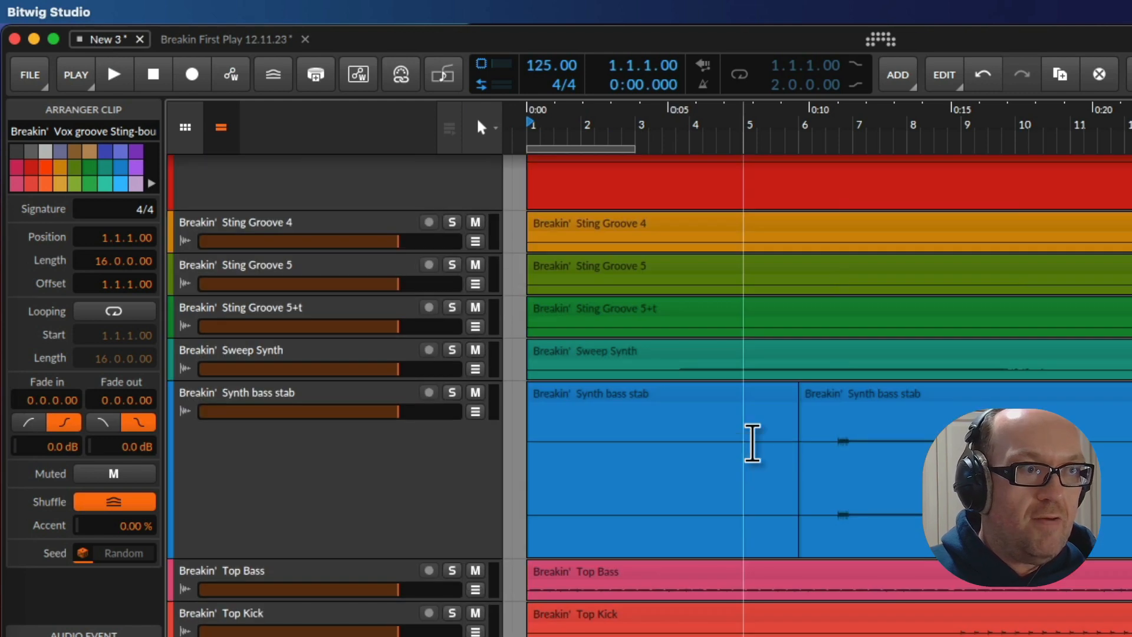
scroll(629, 539, "down", 5)
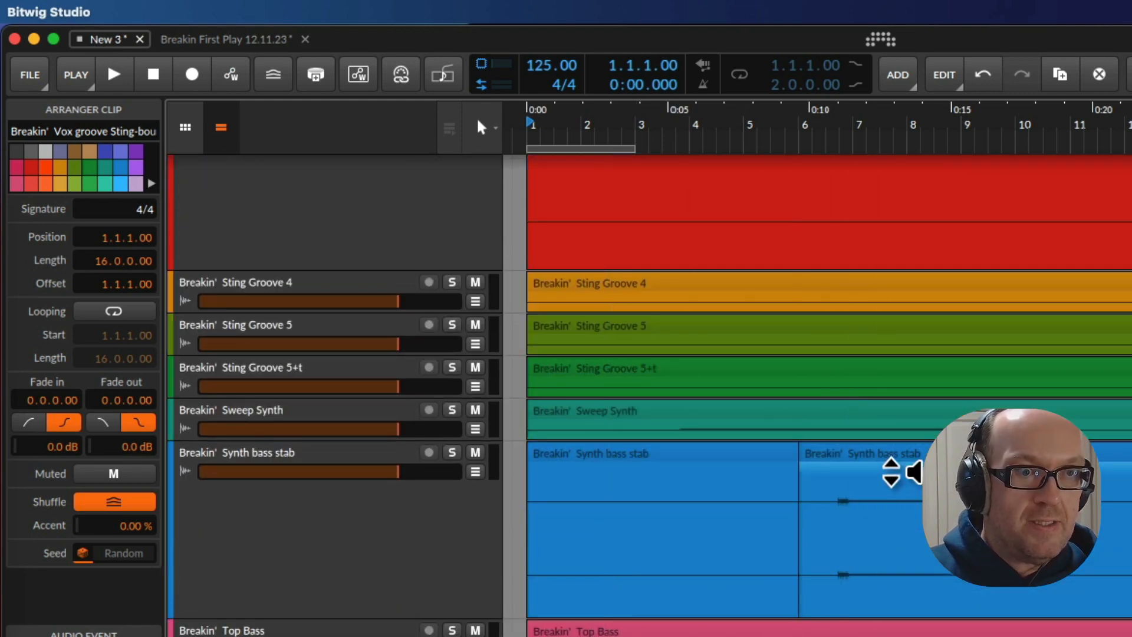
left_click_drag(891, 471, 480, 563)
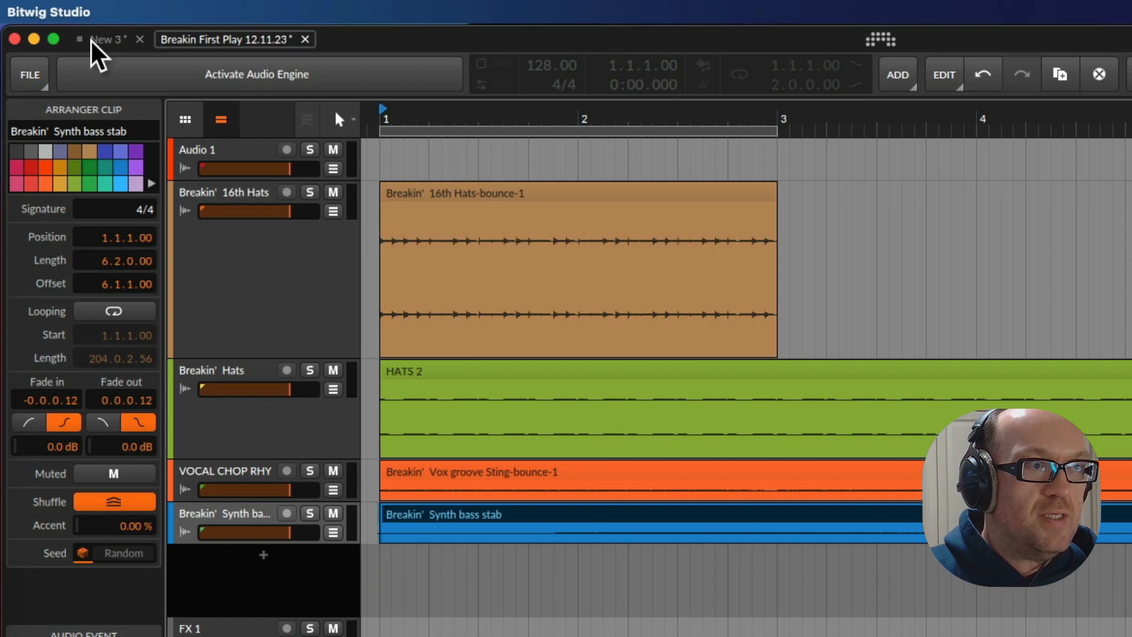
key("super+z")
Bounce the Synth bass stab clip at bar 6 of New 3 in place and put it on a new track at bar 1 of Breakin First Play 12.11.23
left_click(117, 41)
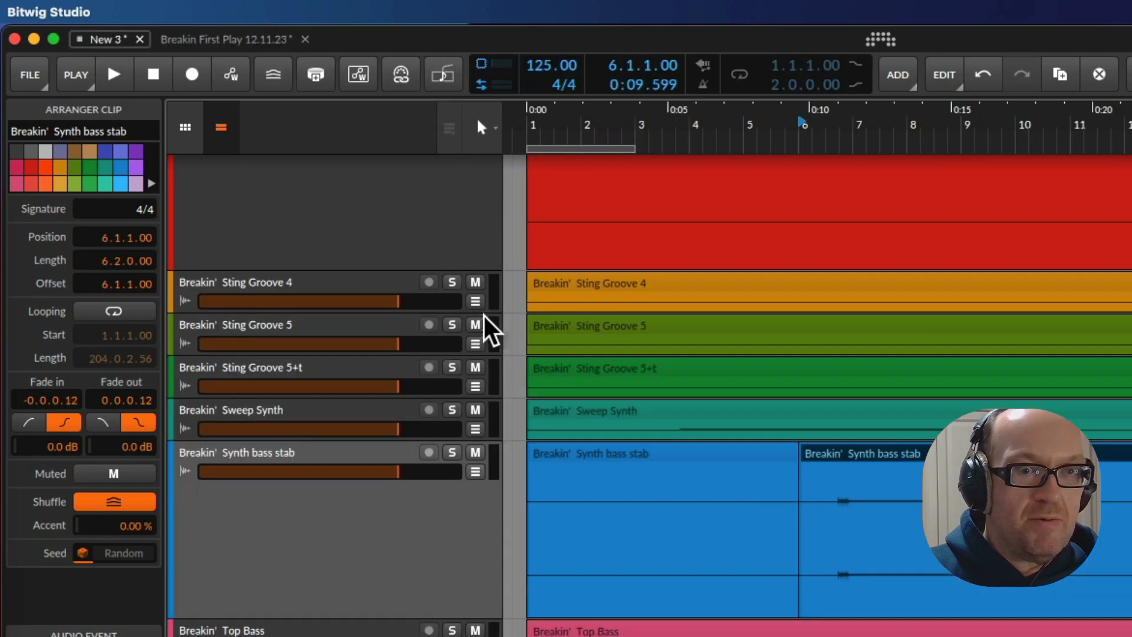
right_click(864, 469)
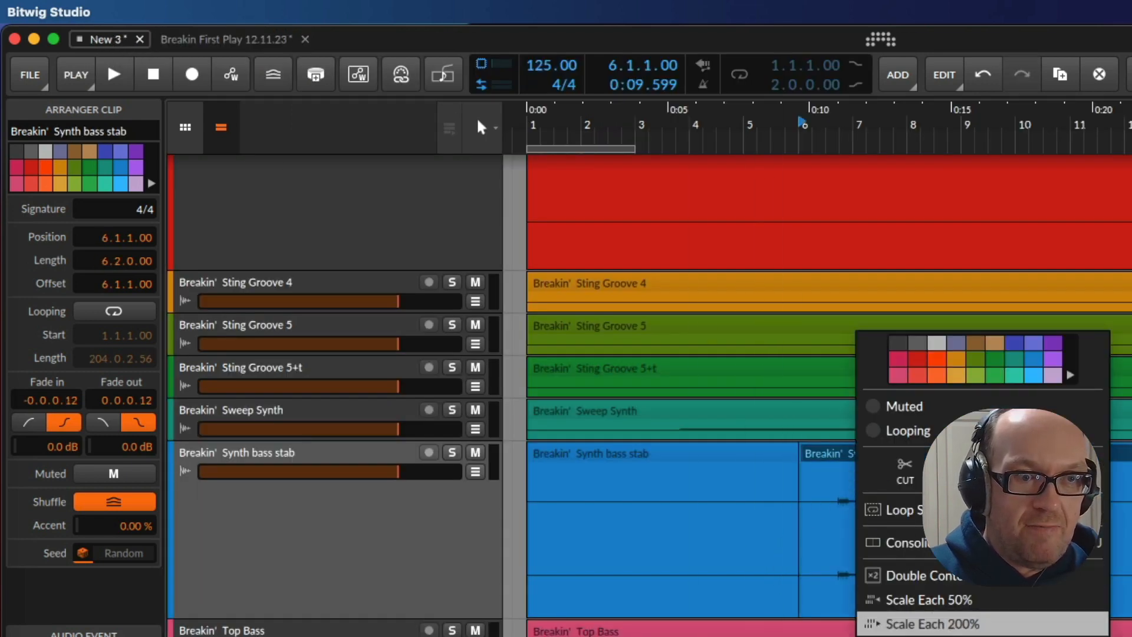
left_click(938, 635)
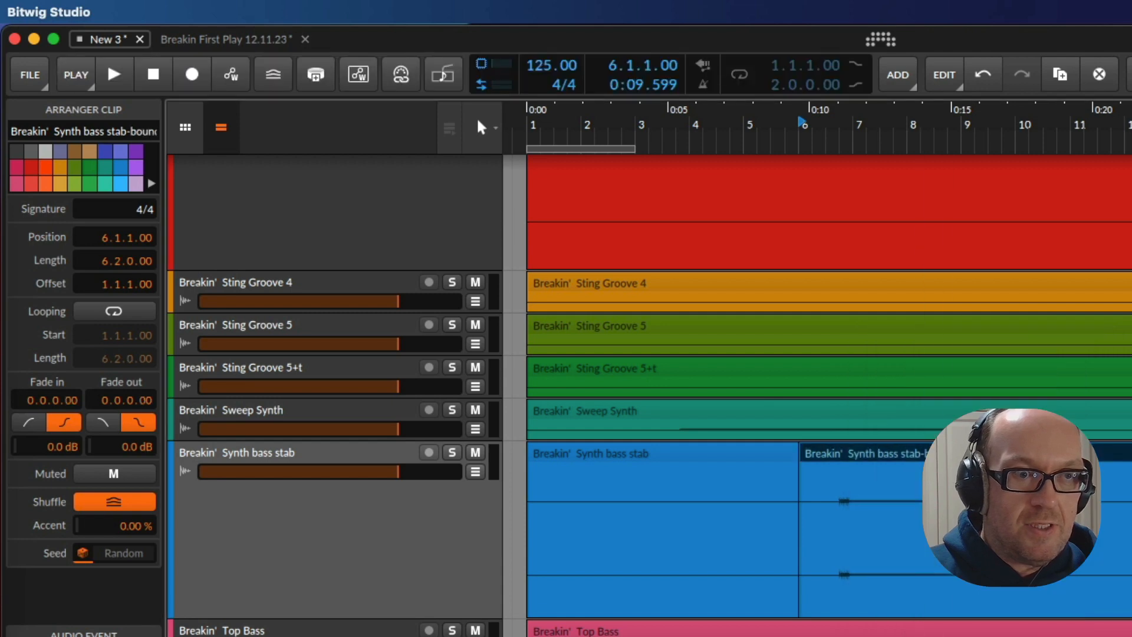
left_click_drag(861, 454, 480, 594)
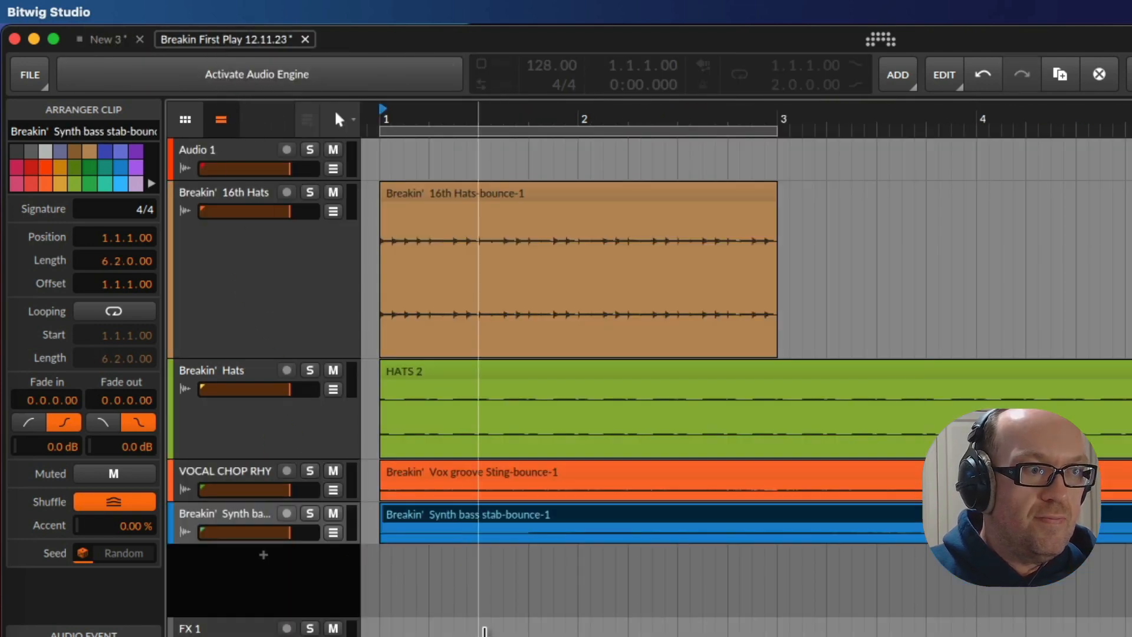
Bounce the first four-bar Breakin' Kick clip of New 3 in place and put it on a new track at bar 1 of Breakin First Play 12.11.23
left_click(98, 38)
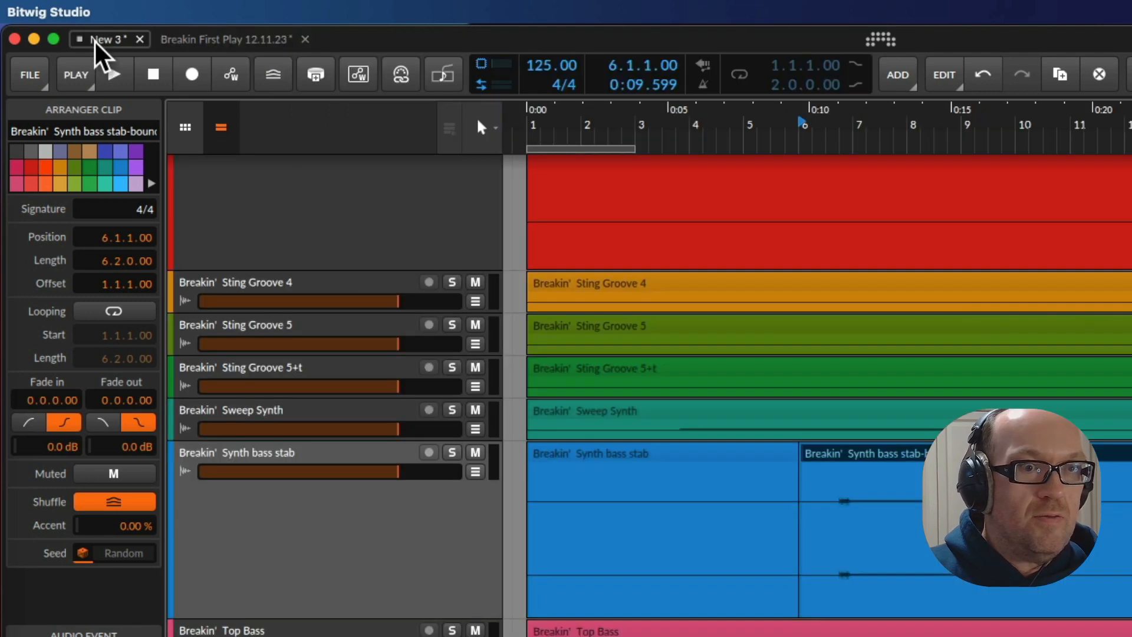
scroll(770, 401, "up", 10)
scroll(769, 400, "up", 15)
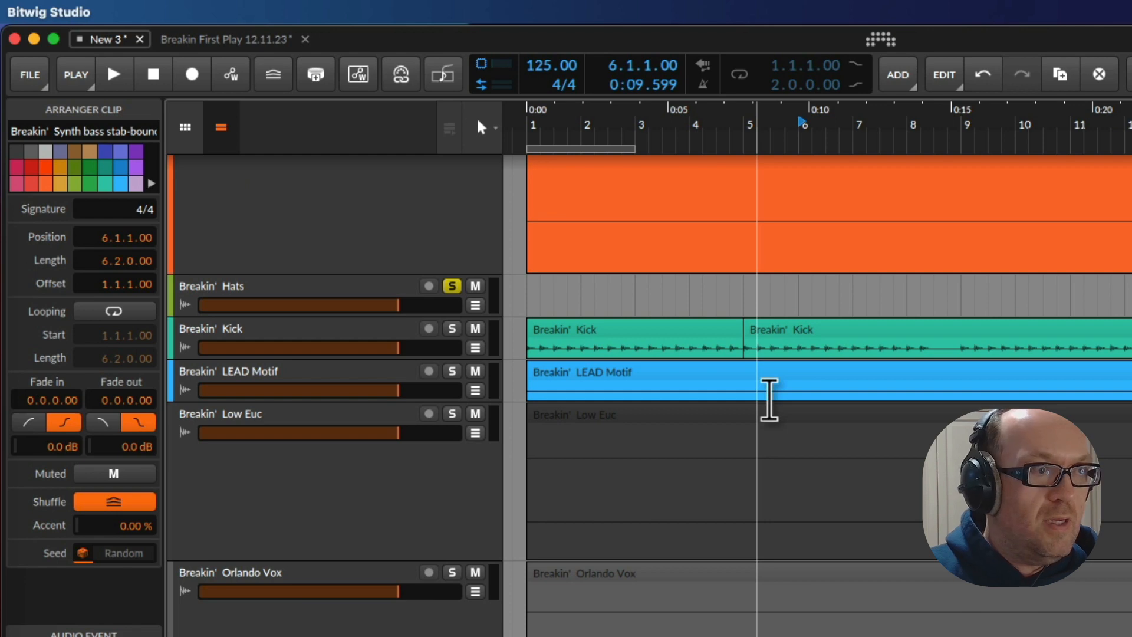
scroll(769, 400, "up", 4)
left_click(607, 423)
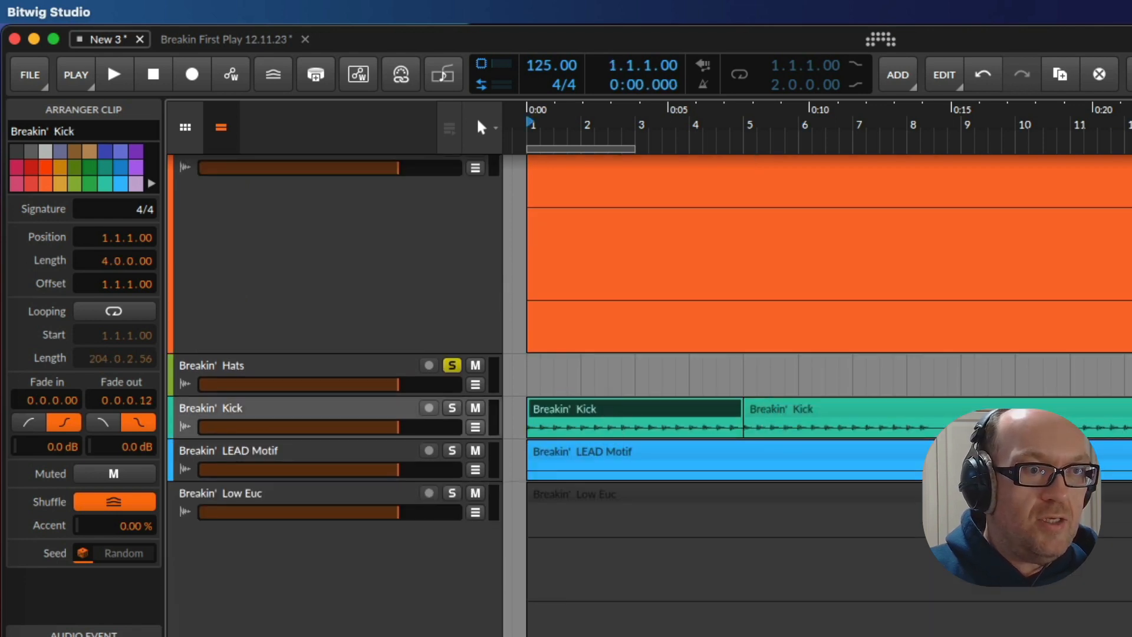
right_click(667, 421)
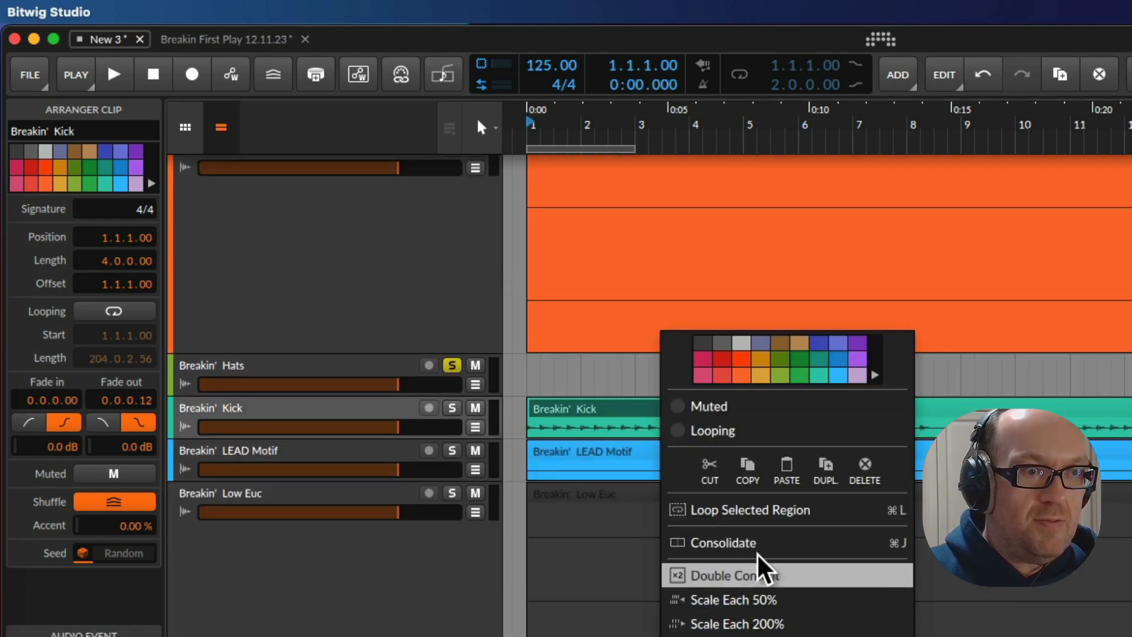
left_click(796, 633)
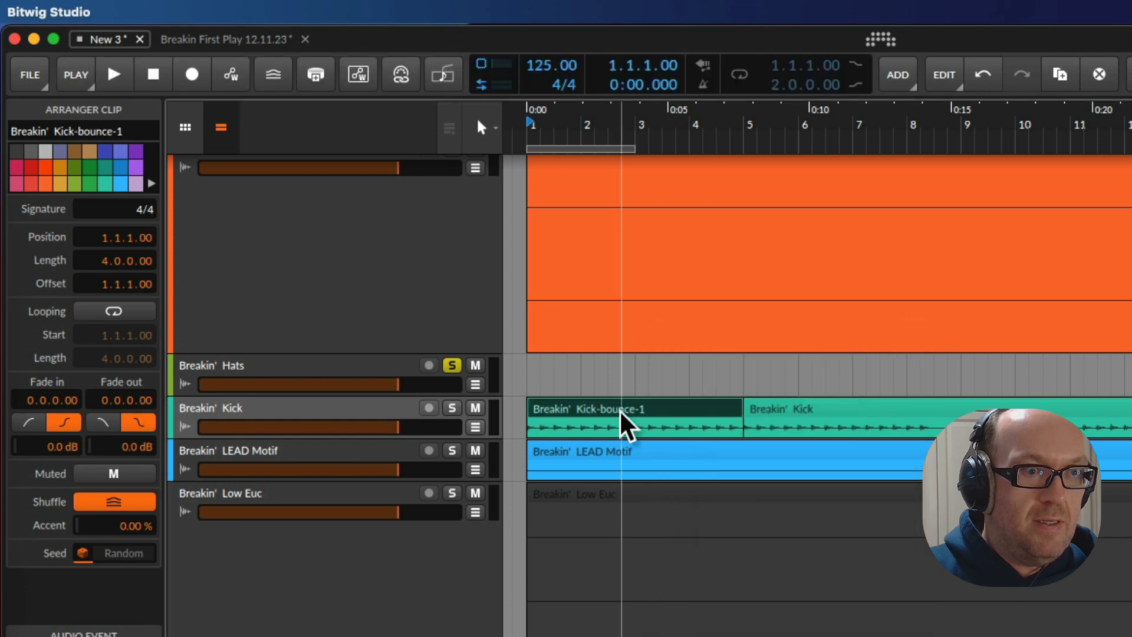
left_click_drag(635, 406, 422, 599)
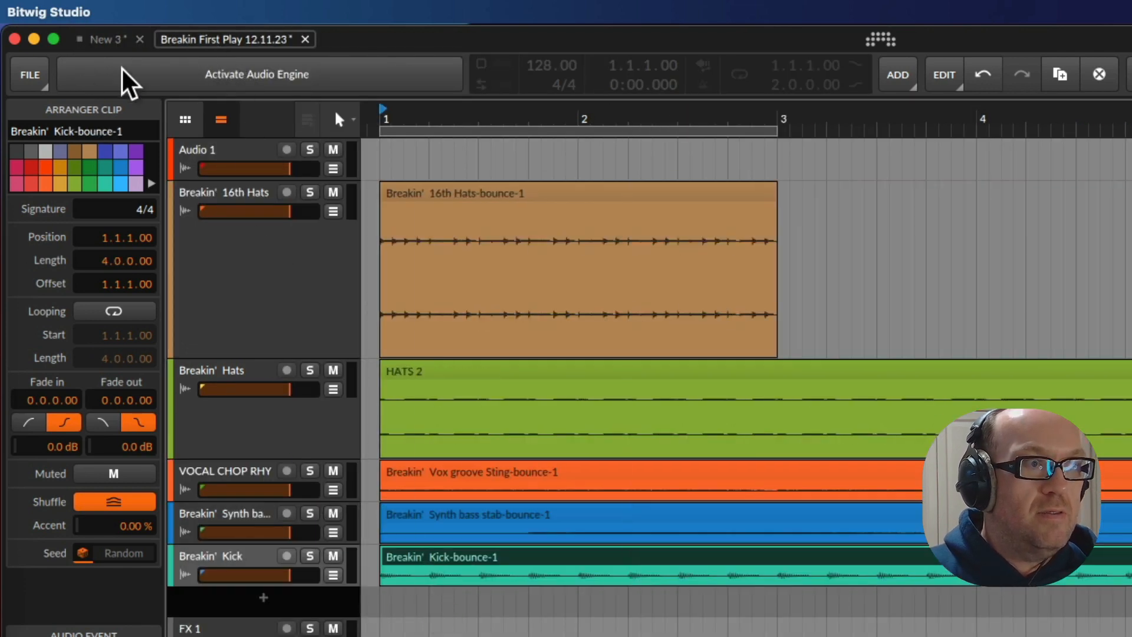
Return to the New 3 project and bounce the DANCER and AH clips at bar 87 of the Full VOX sample track in place
left_click(105, 42)
scroll(647, 397, "up", 15)
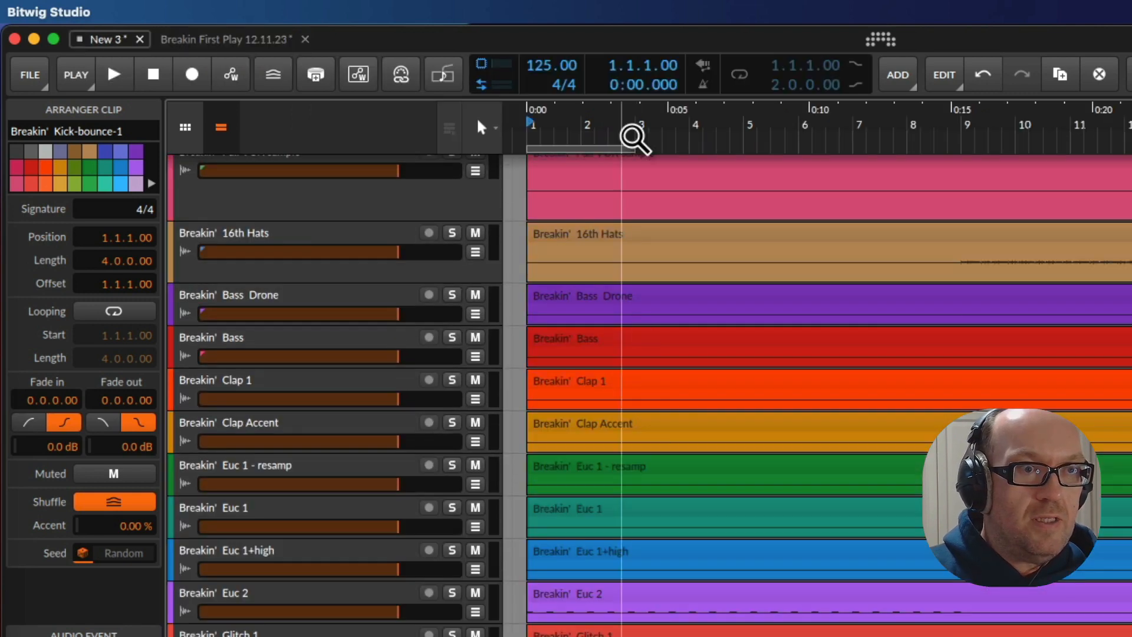
left_click_drag(643, 137, 545, 41)
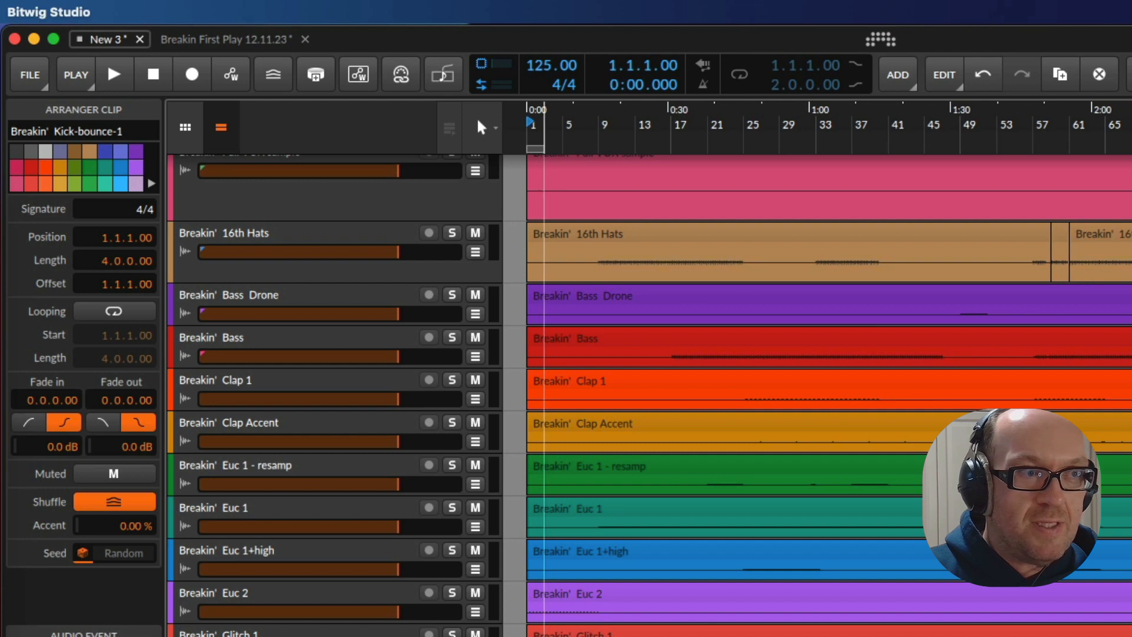
scroll(1009, 397, "up", 5)
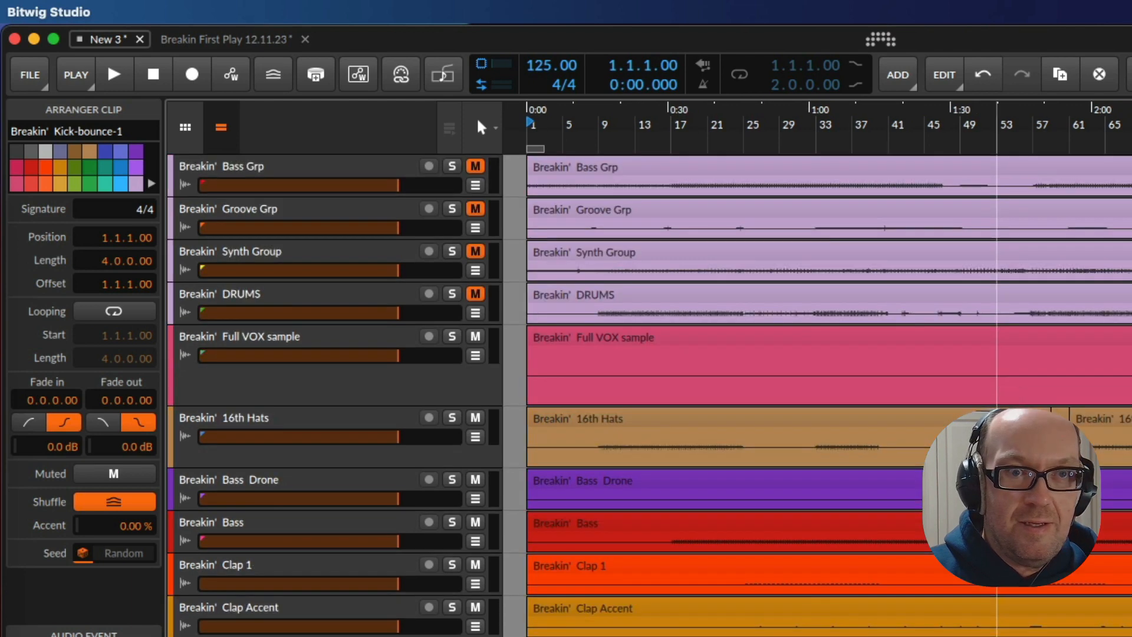
scroll(1129, 291, "up", 10)
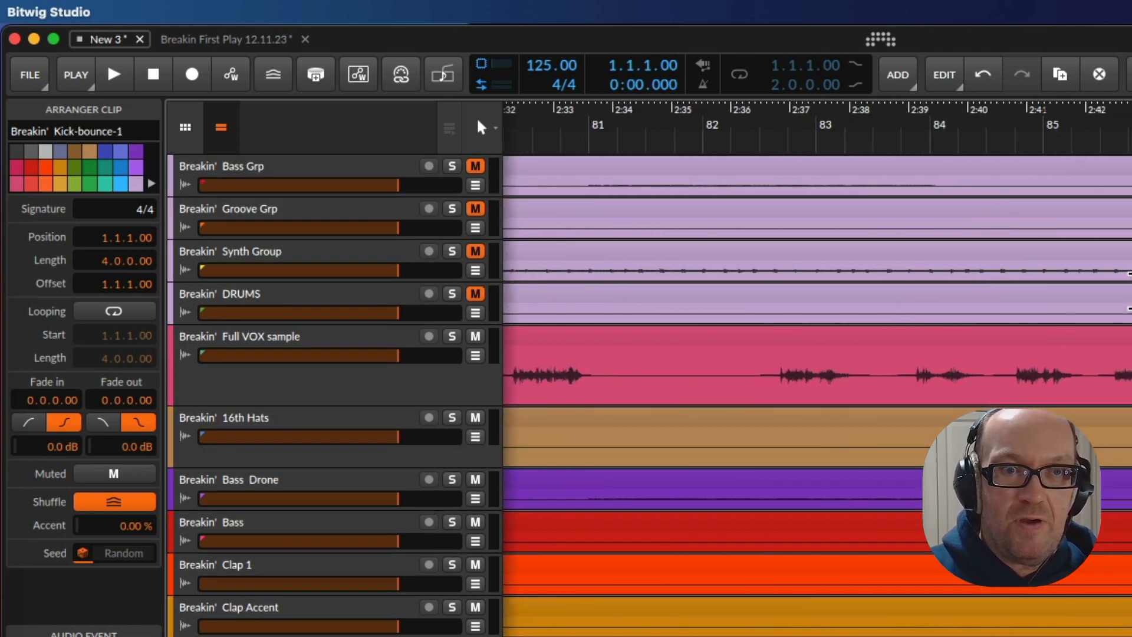
left_click(1036, 247)
left_click(1032, 240, "shift")
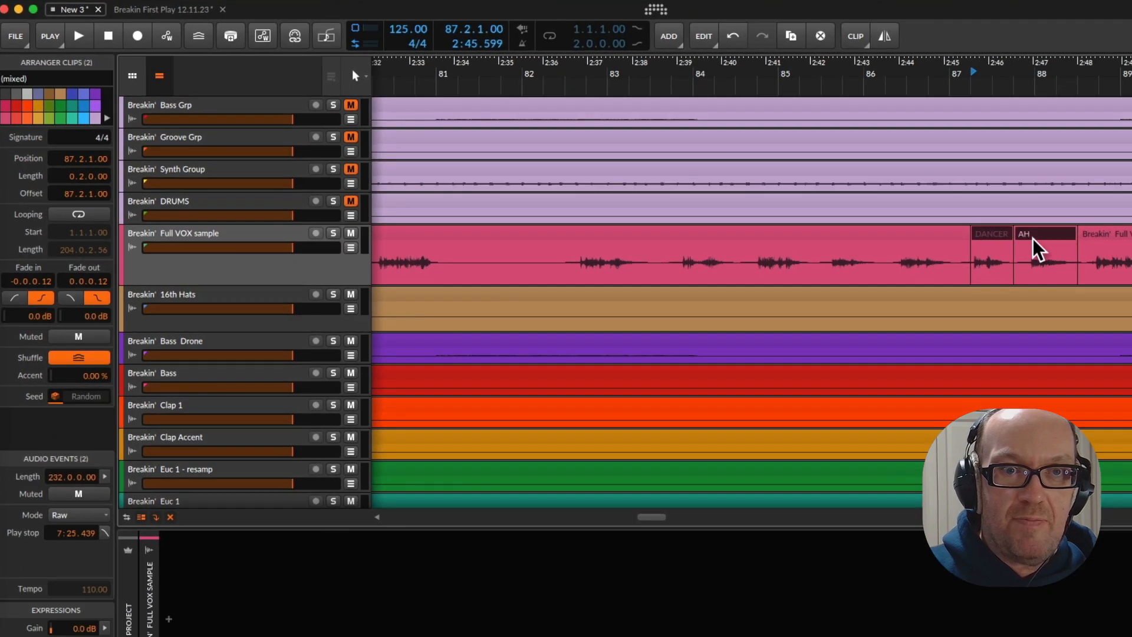
right_click(1033, 238)
left_click(1107, 528)
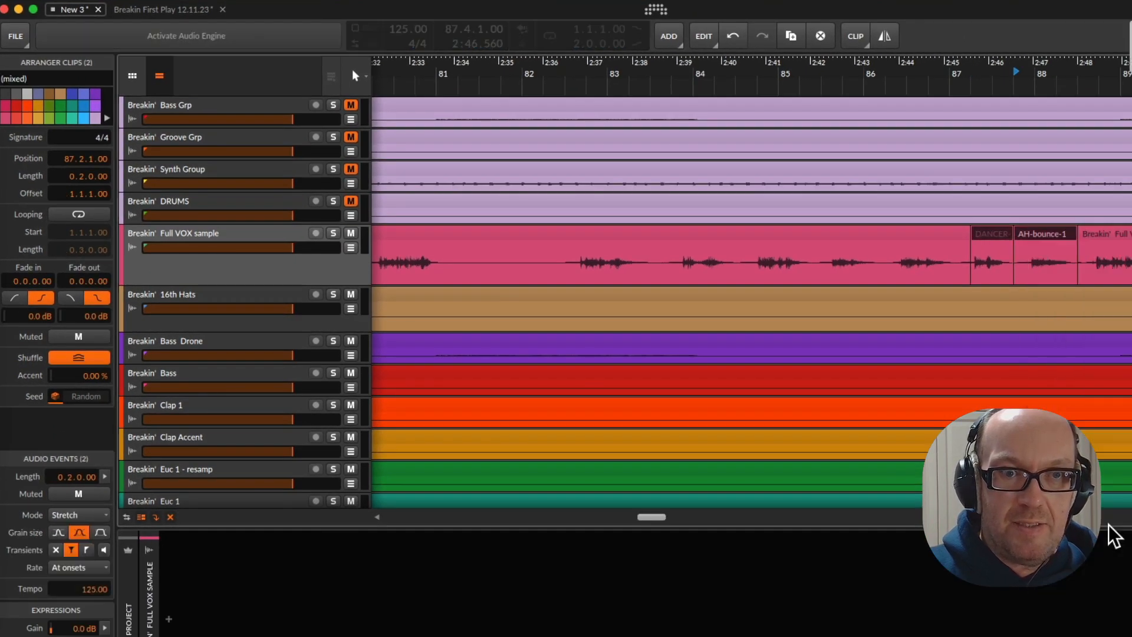
Put the bounced DANCER and AH clips on a new track at bar 1 of Breakin First Play 12.11.23 and return to New 3
left_click_drag(993, 246, 293, 439)
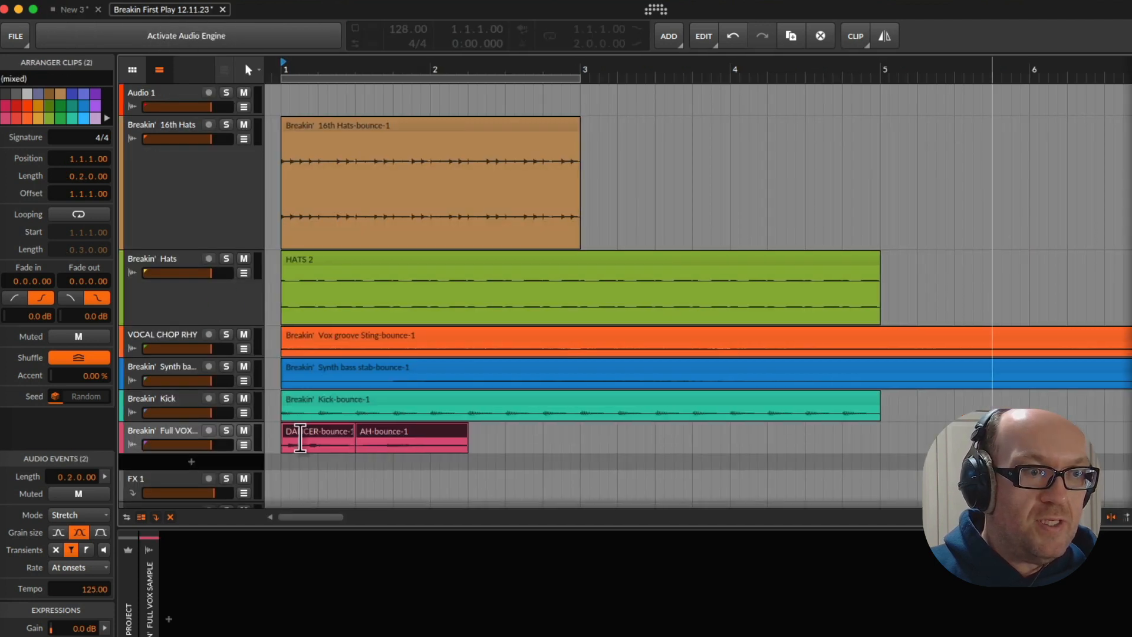
left_click(69, 8)
Solo the Breakin' Bass track, play it from bar 67 and increase its track height
scroll(570, 290, "down", 3)
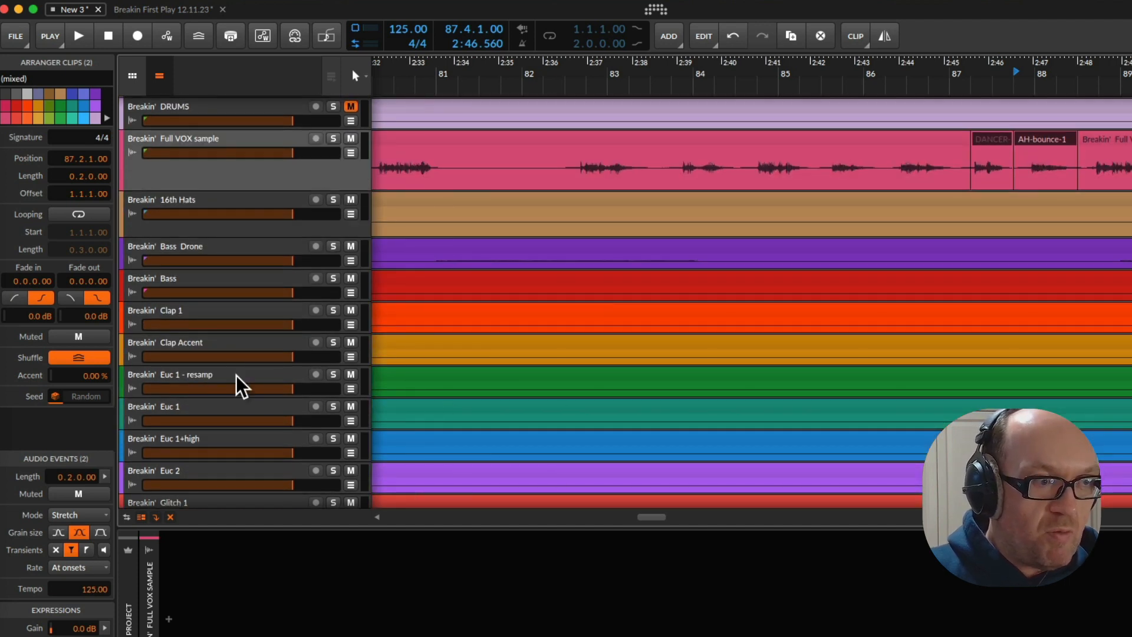
left_click(200, 348)
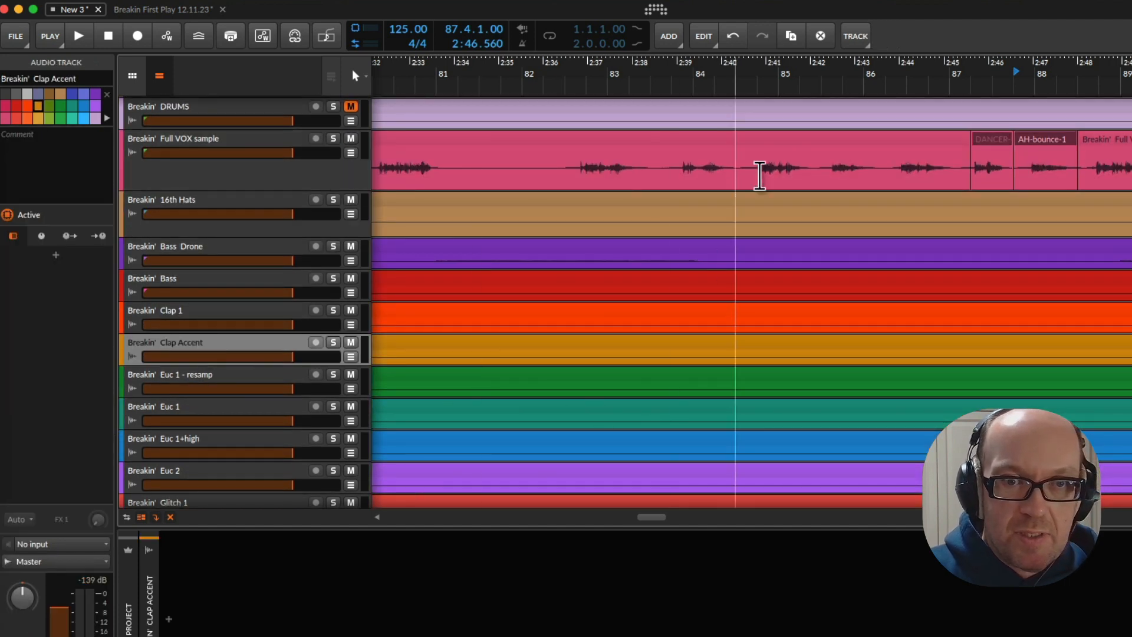
left_click_drag(1078, 91, 658, 61)
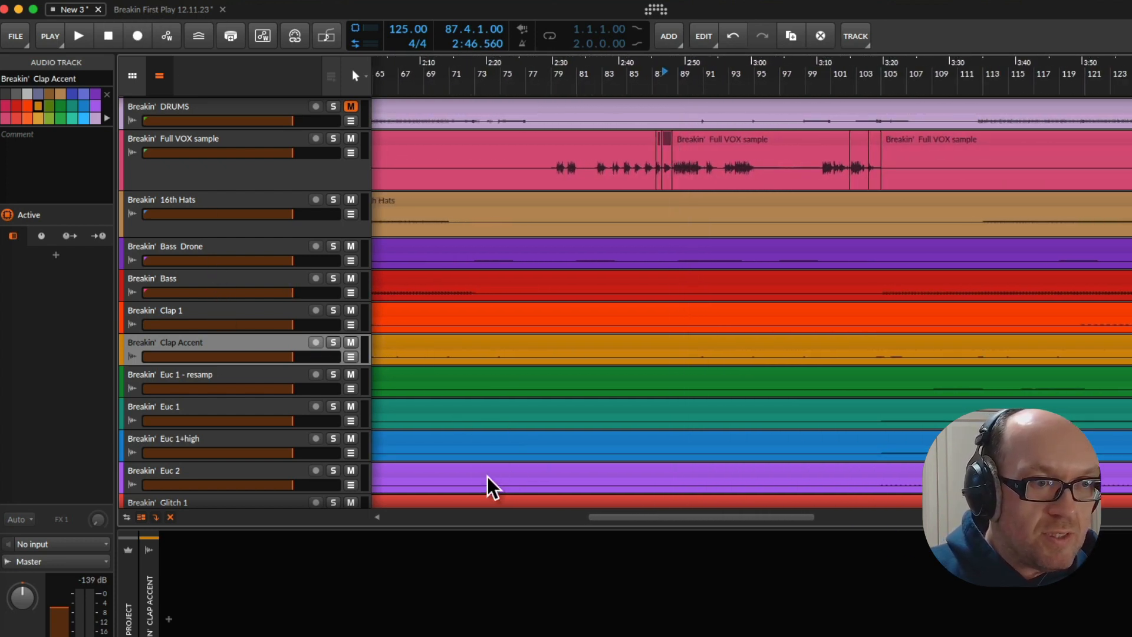
left_click(190, 292)
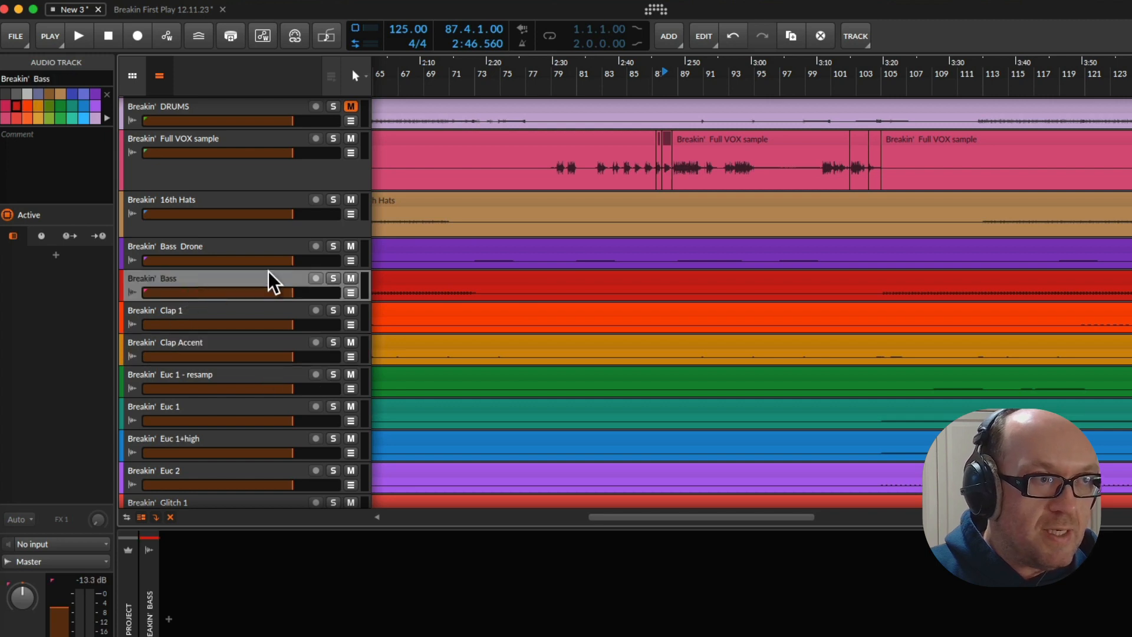
key("space")
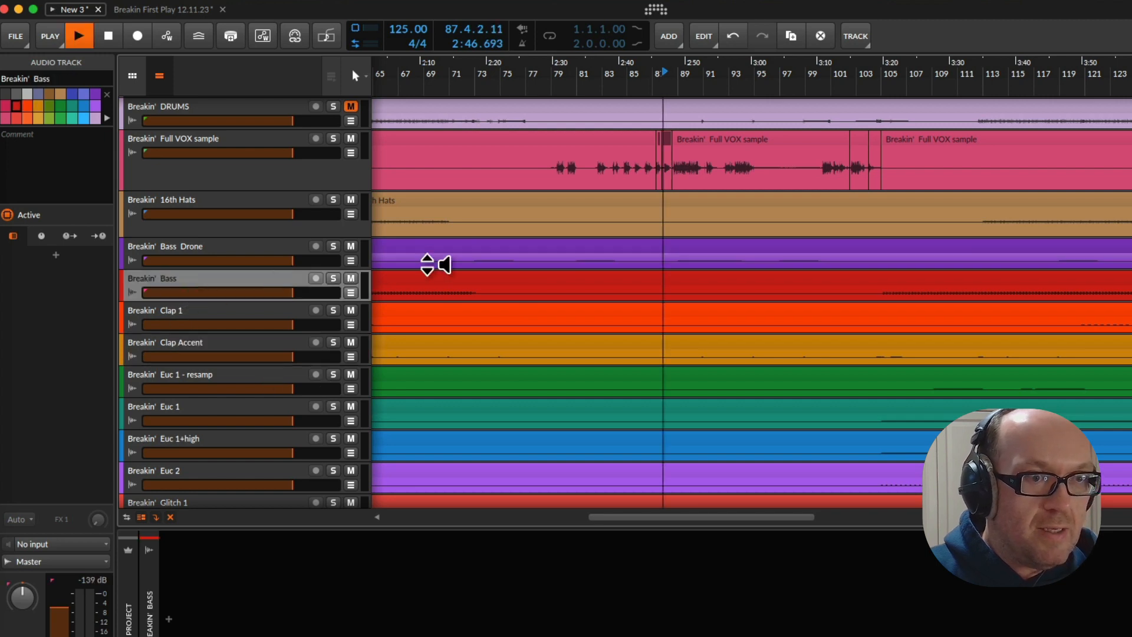
left_click(334, 280)
left_click(420, 88)
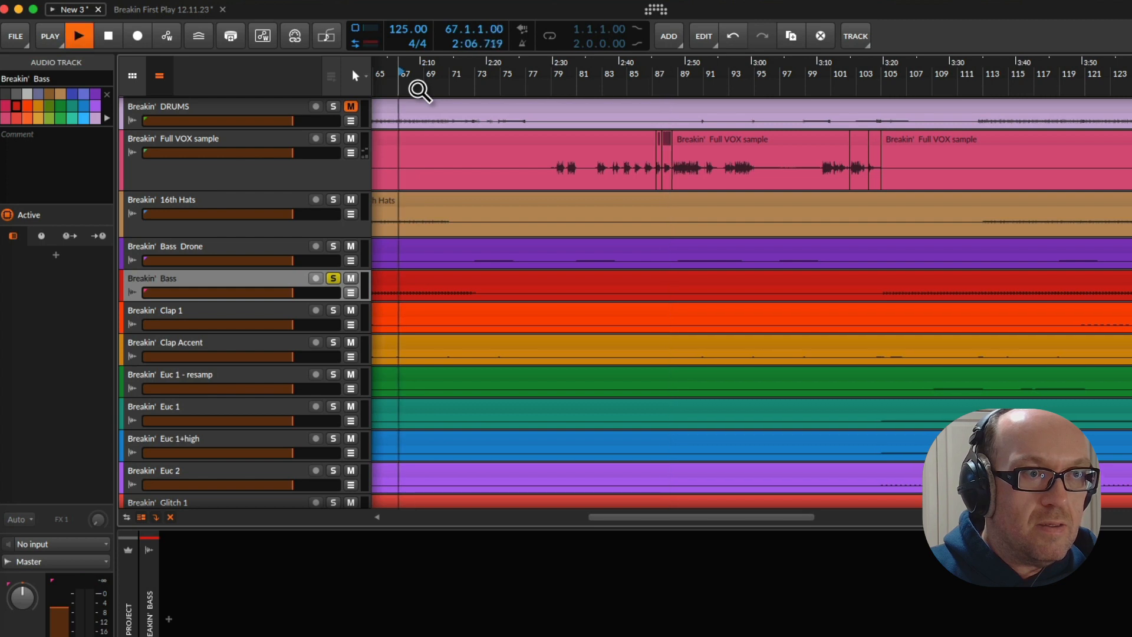
left_click_drag(328, 302, 348, 418)
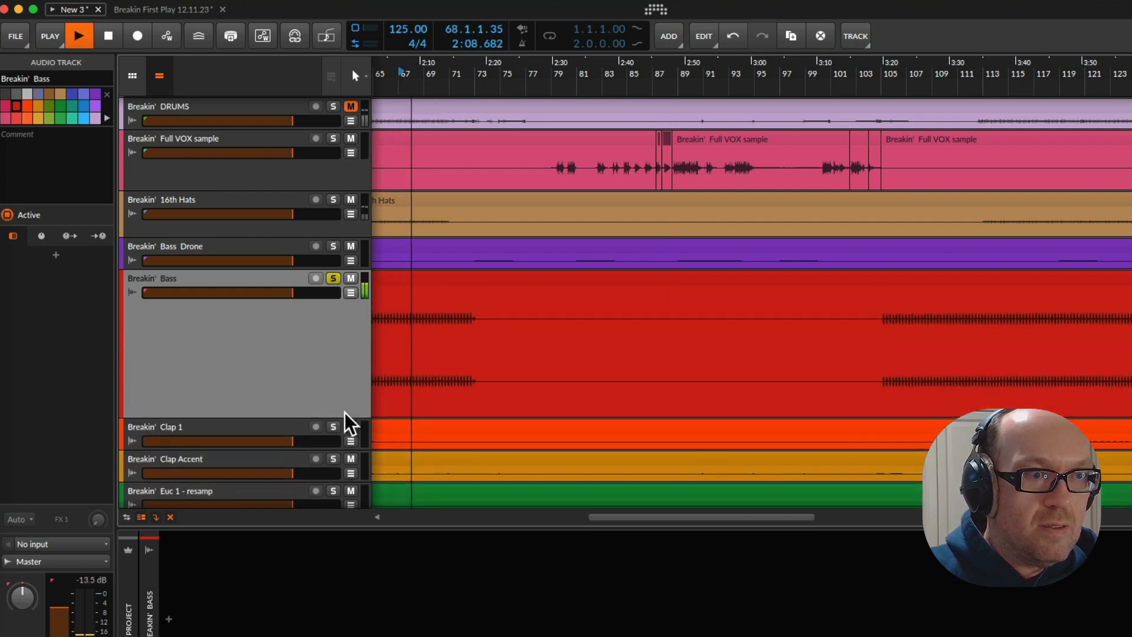
Locate the Bass section starting at bar 57, audition it from there and look over the neighbouring tracks
left_click_drag(624, 519, 454, 519)
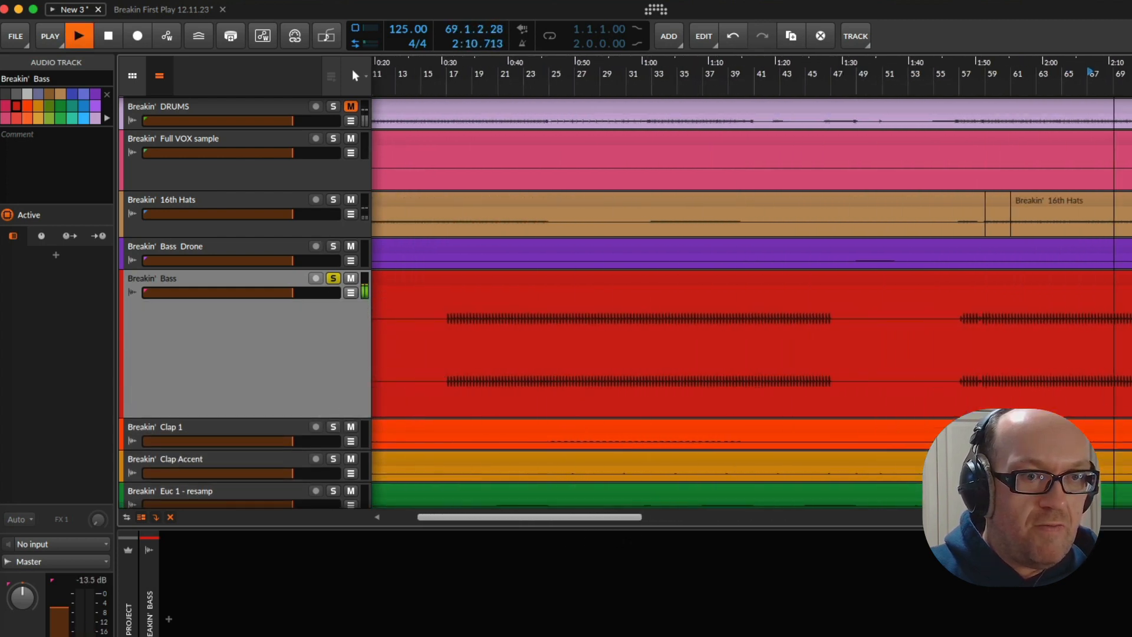
scroll(602, 399, "left", 4)
scroll(601, 399, "right", 9)
scroll(601, 400, "up", 4)
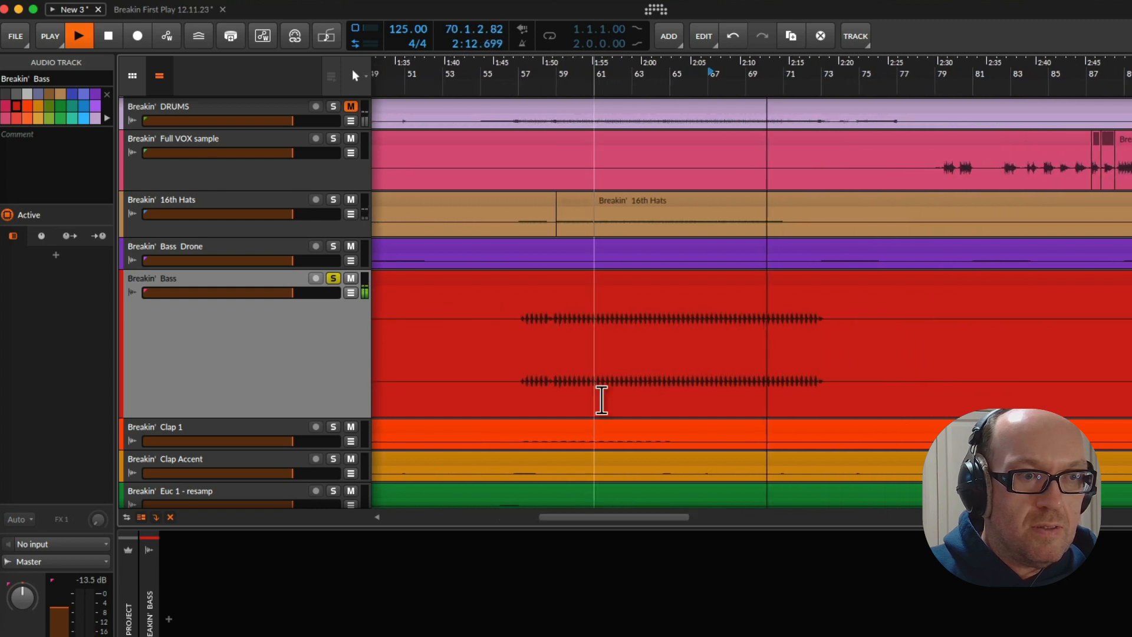
key("space")
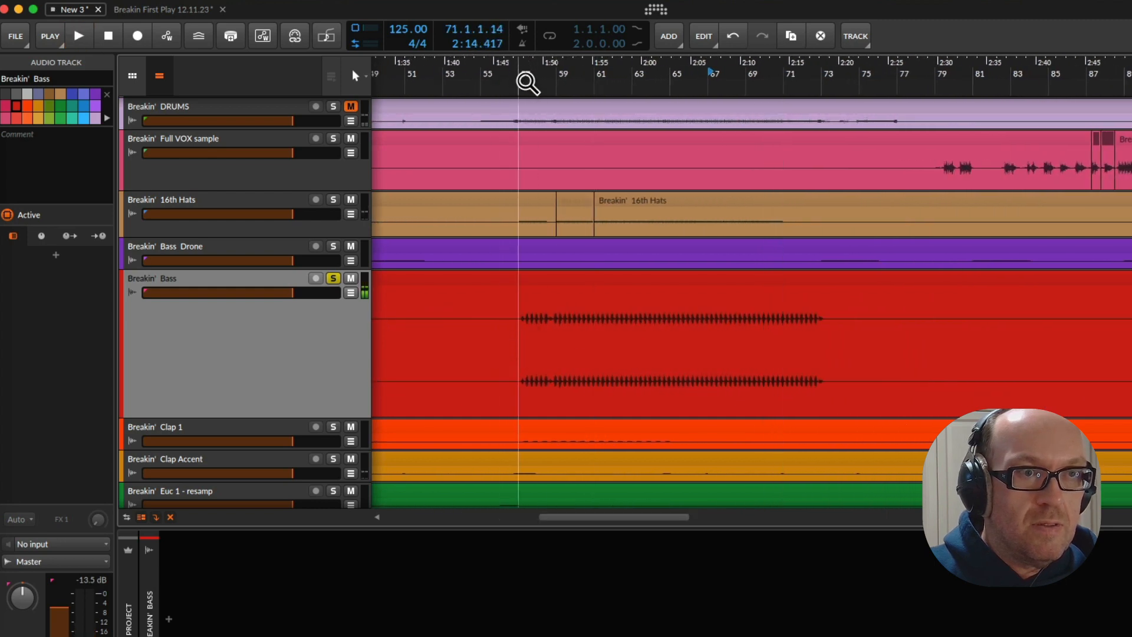
double_click(525, 82)
left_click_drag(525, 82, 466, 85)
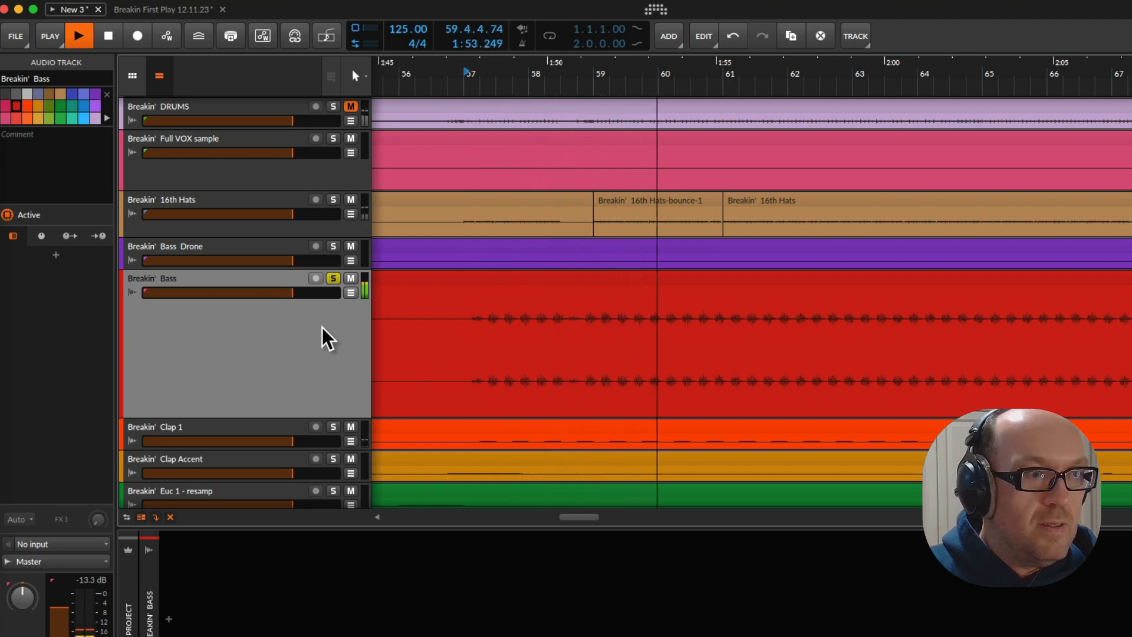
scroll(318, 318, "down", 6)
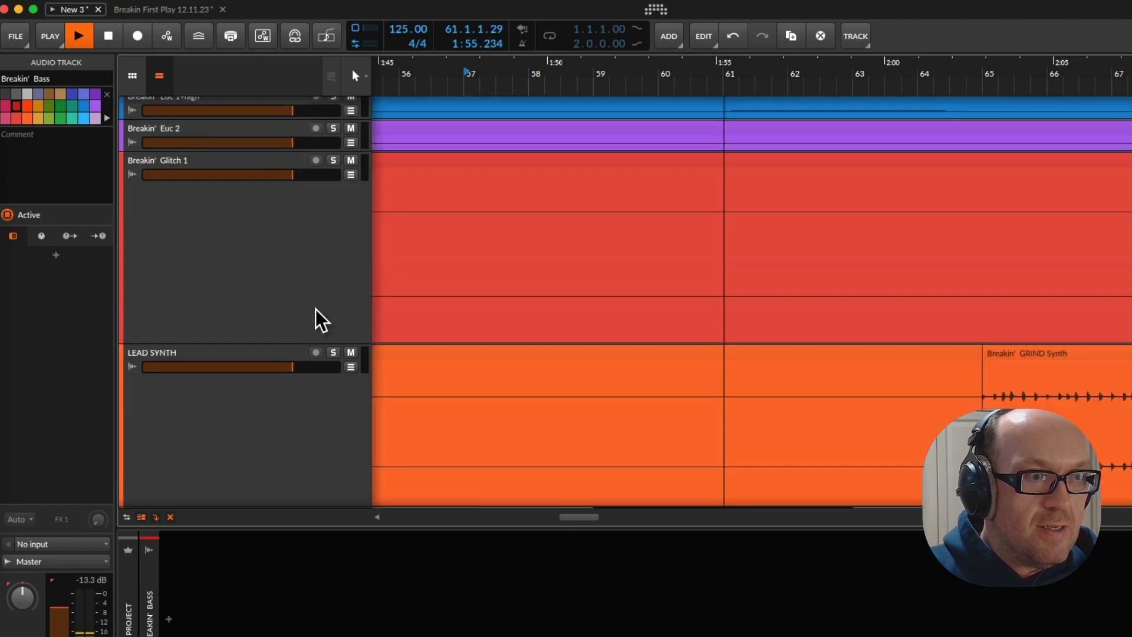
scroll(330, 354, "down", 3)
scroll(339, 380, "up", 6)
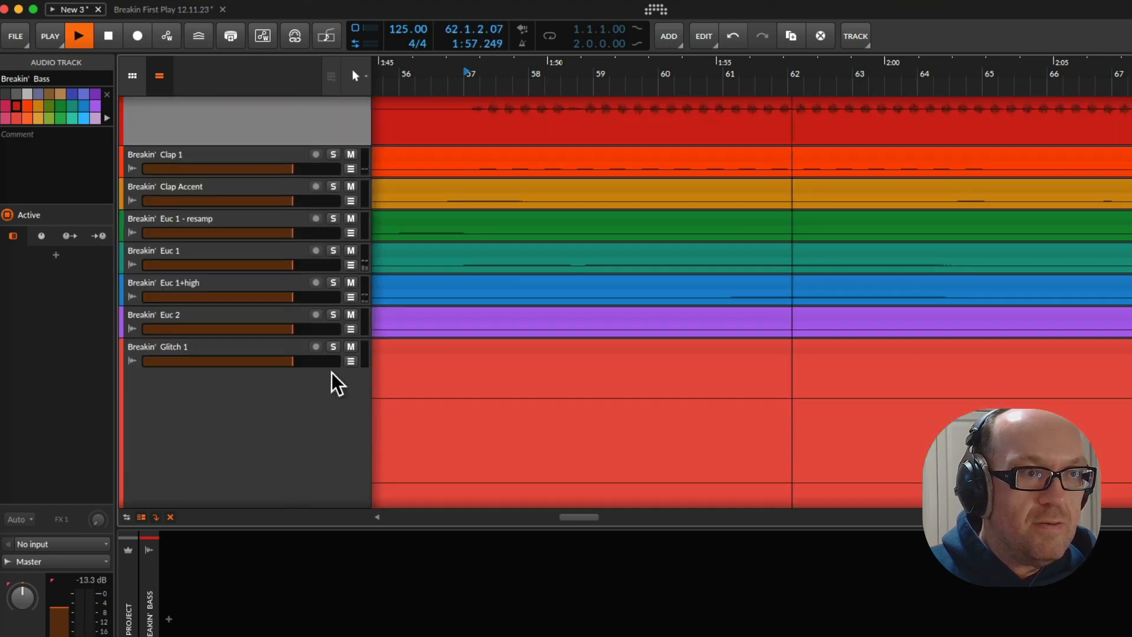
scroll(333, 382, "up", 4)
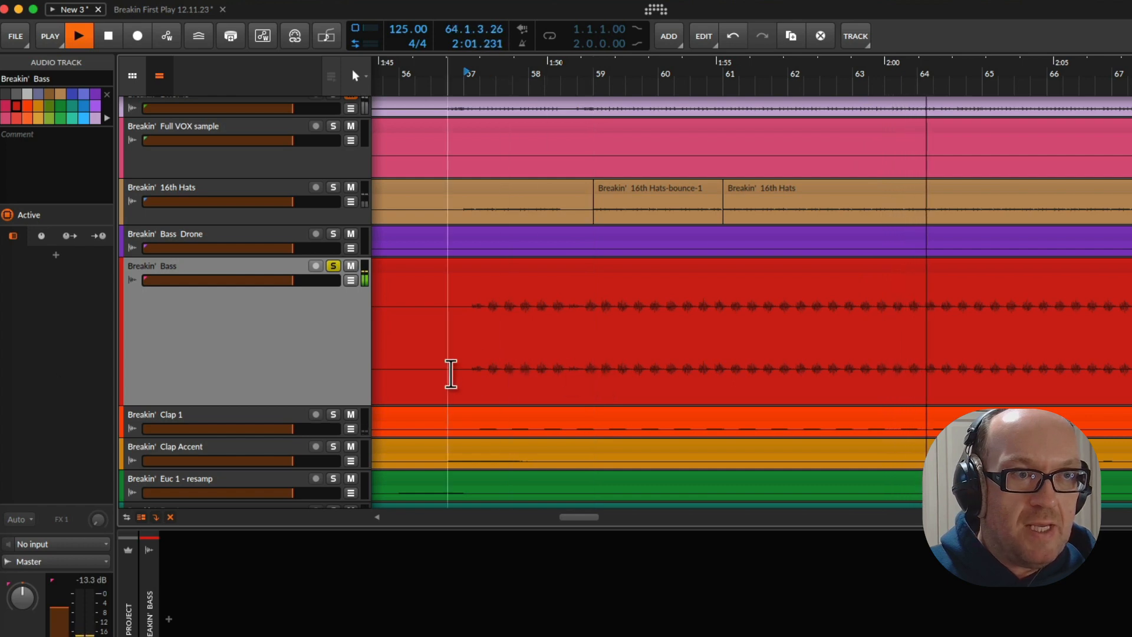
Bounce bars 57 to 73 of the Breakin' Bass track in place and put the clip on a new track at bar 1 of Breakin First Play 12.11.23
key("space")
left_click_drag(464, 374, 1131, 378)
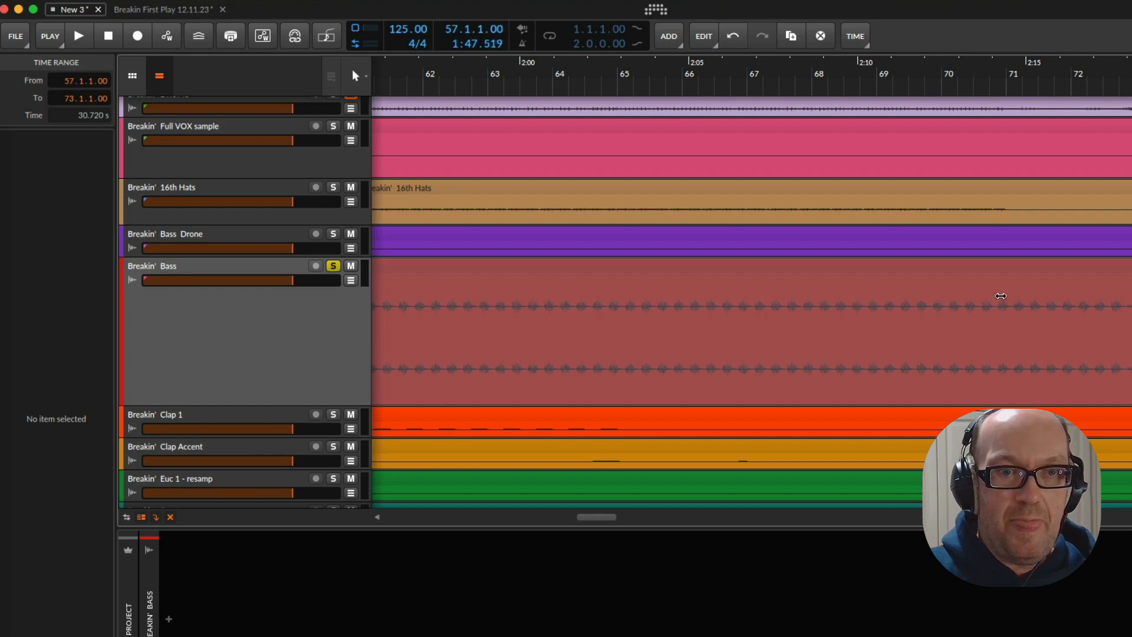
left_click(1000, 295)
right_click(1001, 297)
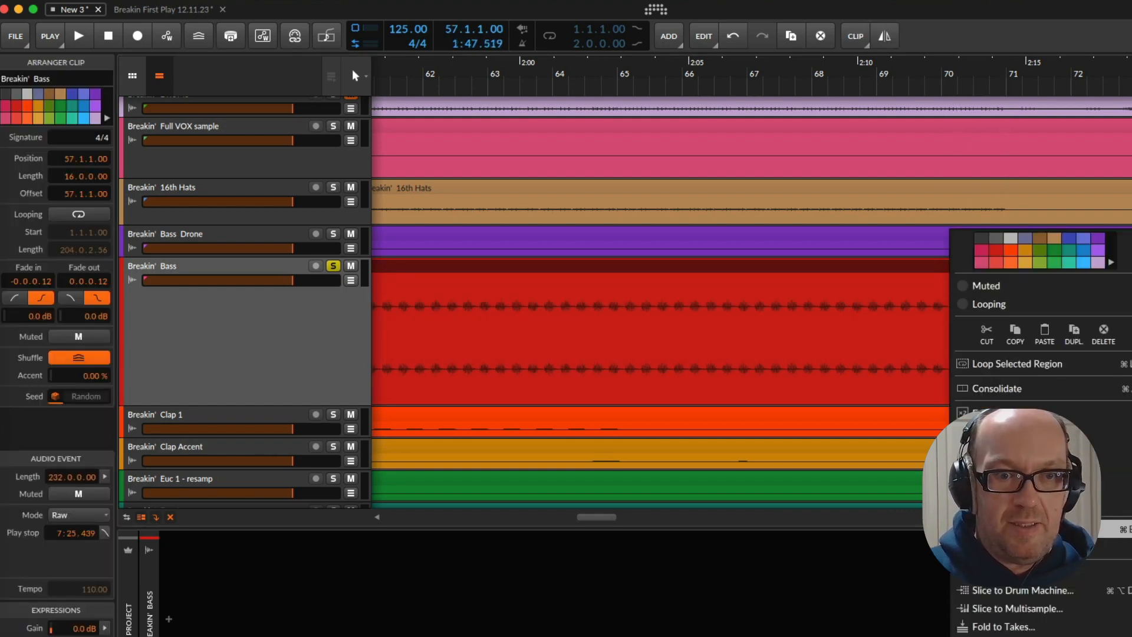
left_click(1015, 529)
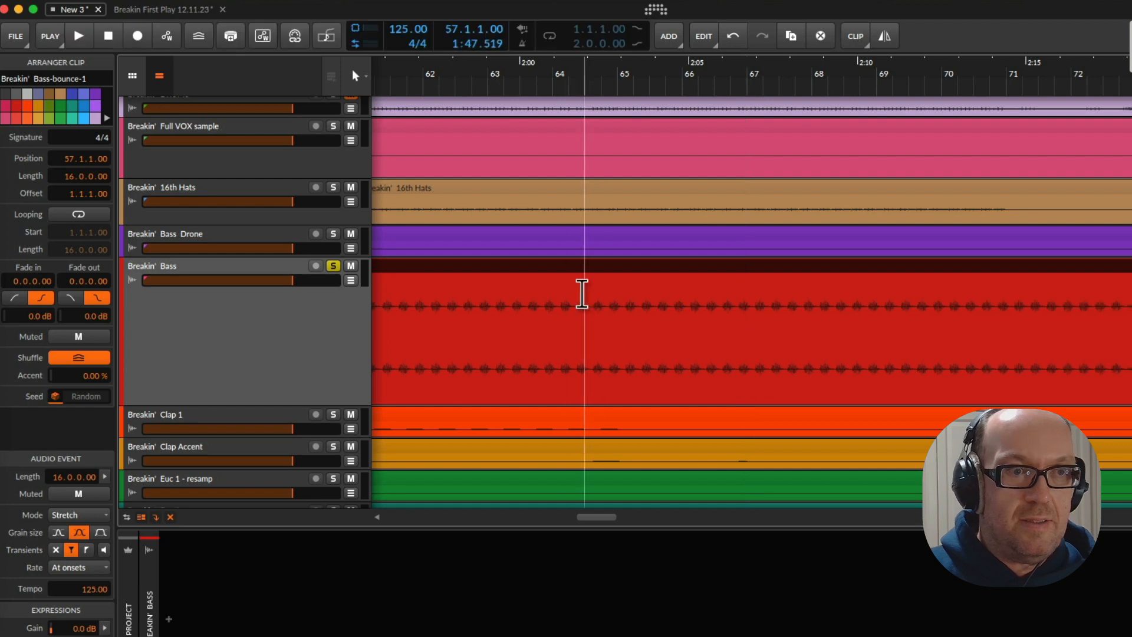
scroll(265, 116, "up", 1)
left_click_drag(167, 15, 338, 467)
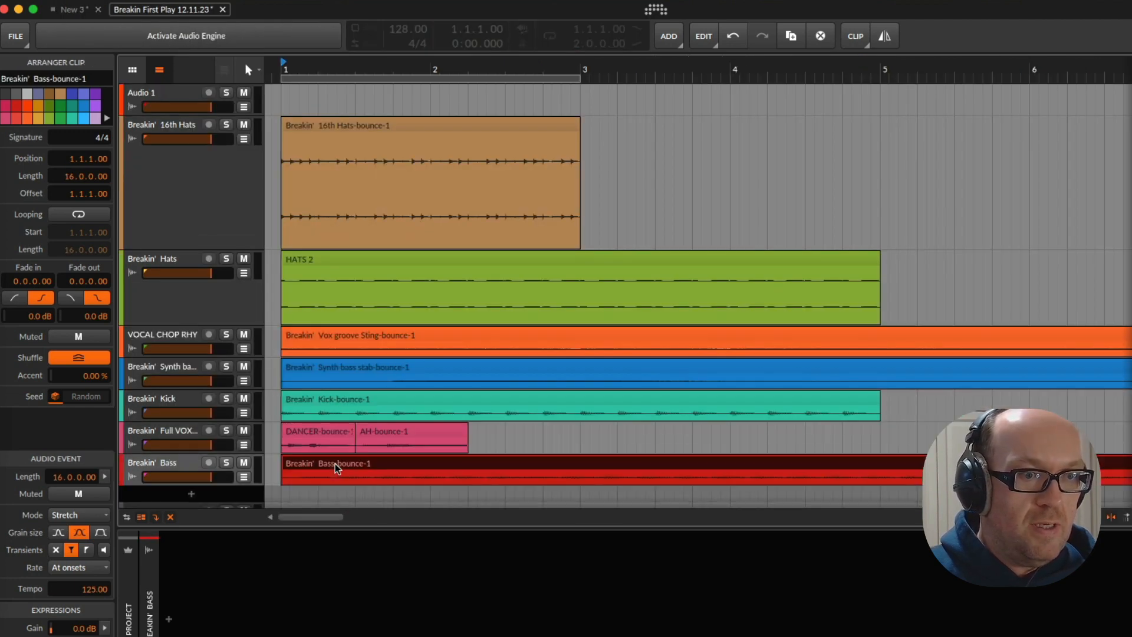
Mute the Breakin' Full VOX track and play the collected parts from bar 1
left_click(243, 431)
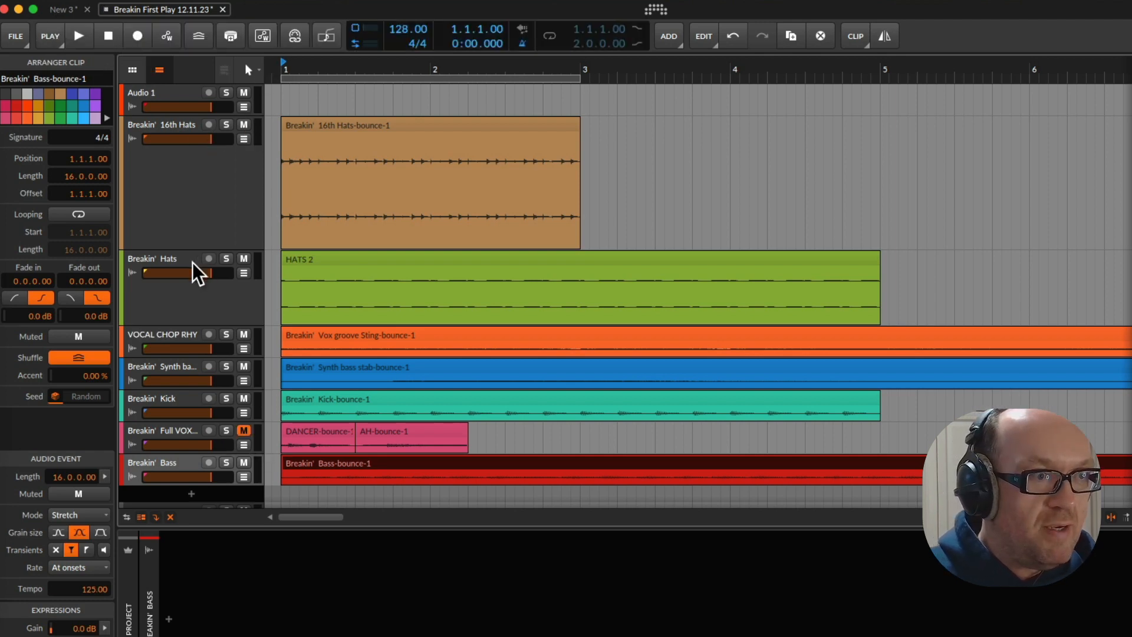
left_click(197, 321)
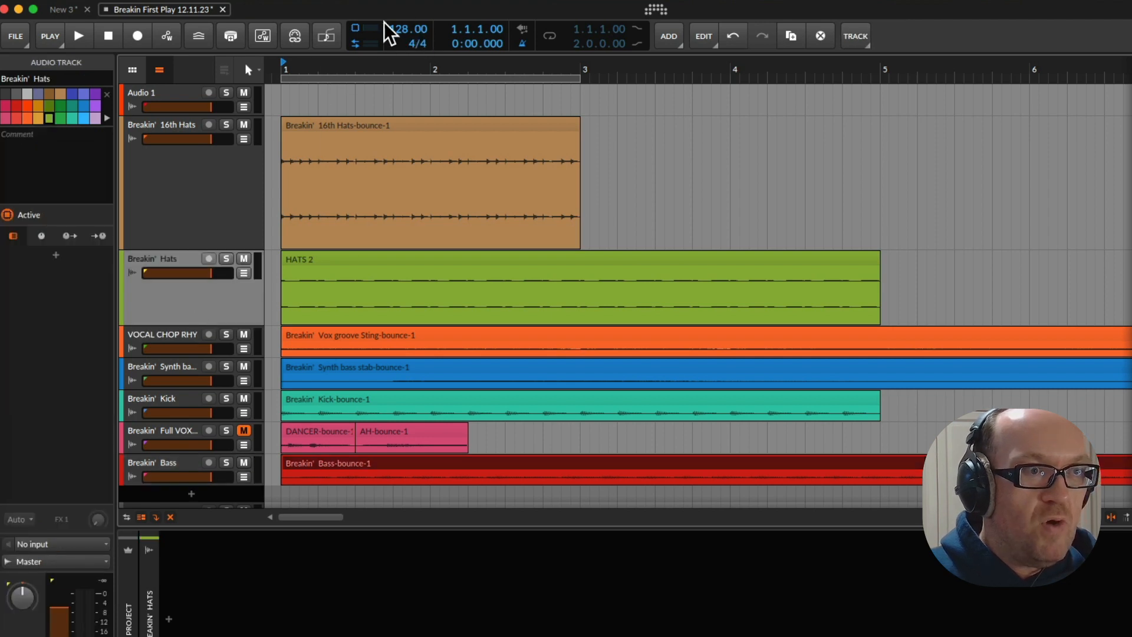
key("space")
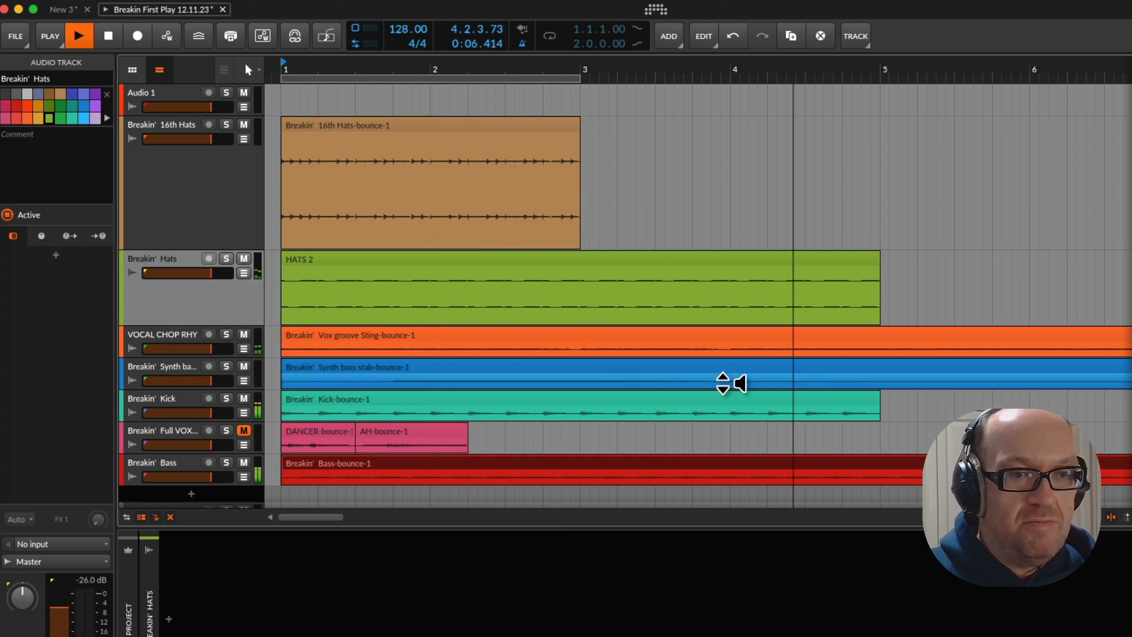
key("space")
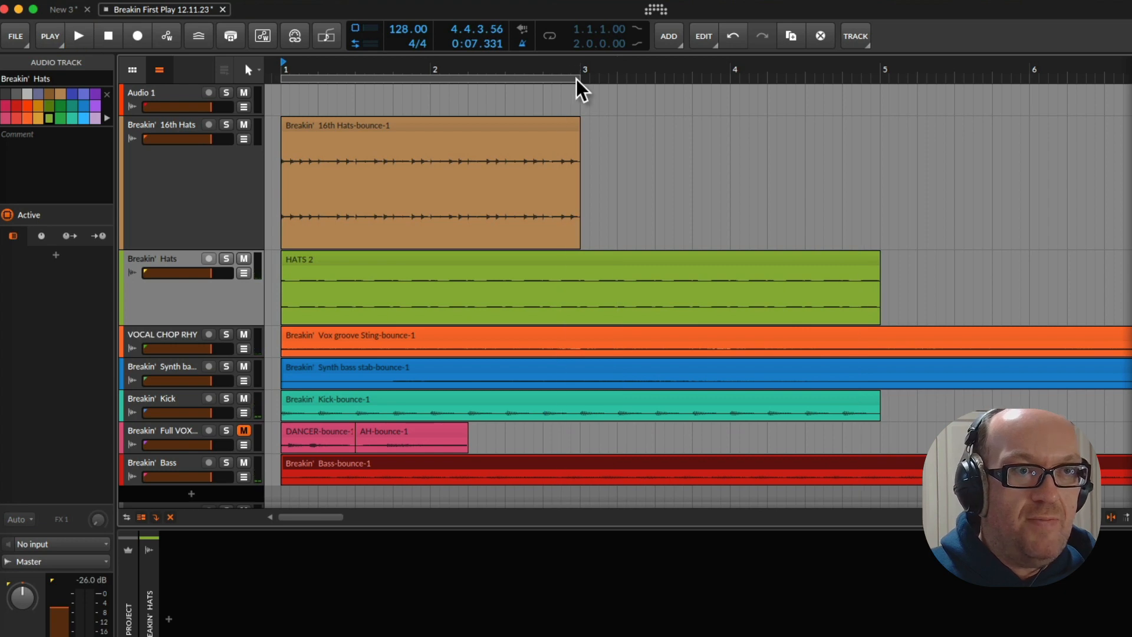
Extend the loop region to four bars and mute the Breakin' Bass track during playback
left_click_drag(583, 80, 880, 106)
key("space")
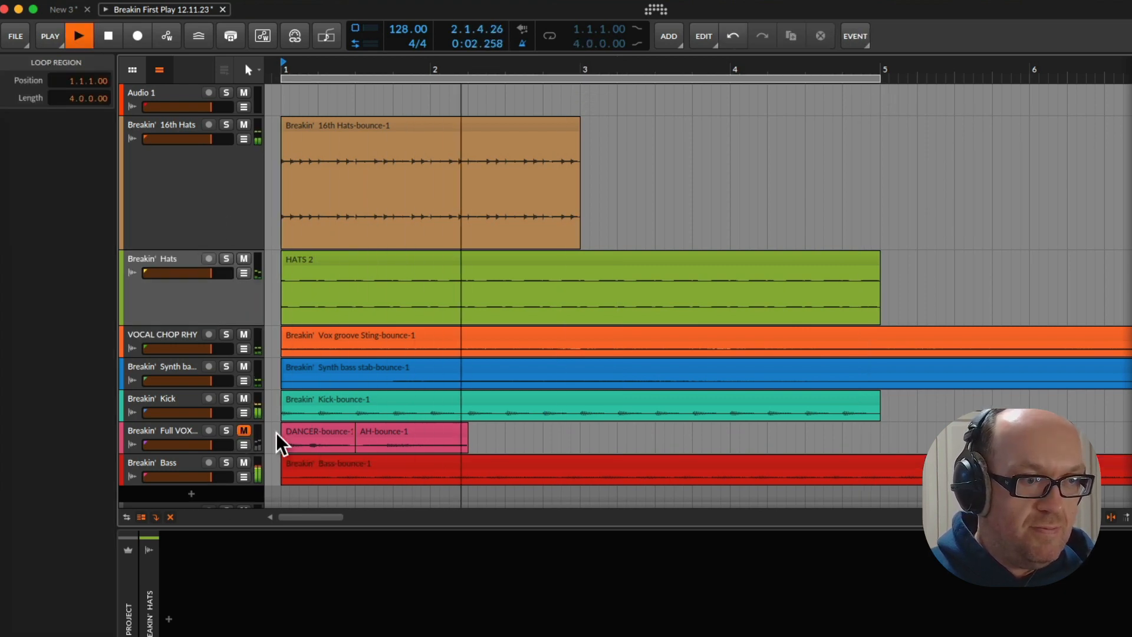
left_click(243, 465)
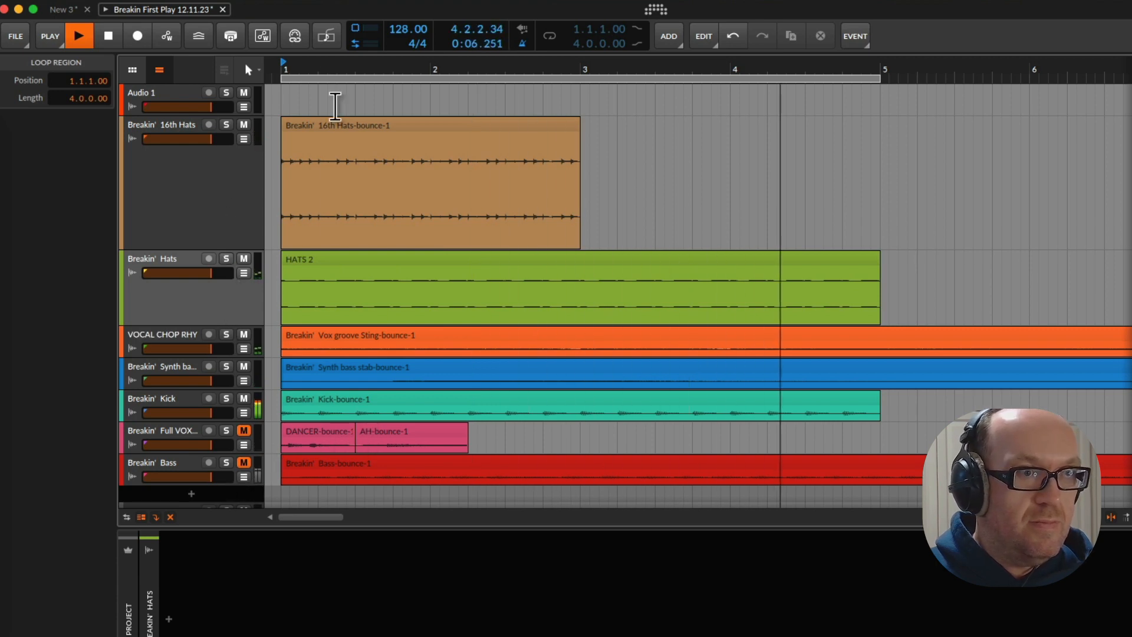
Turn off the metronome and play the arrangement from bar 1 again
left_click(521, 45)
key("space")
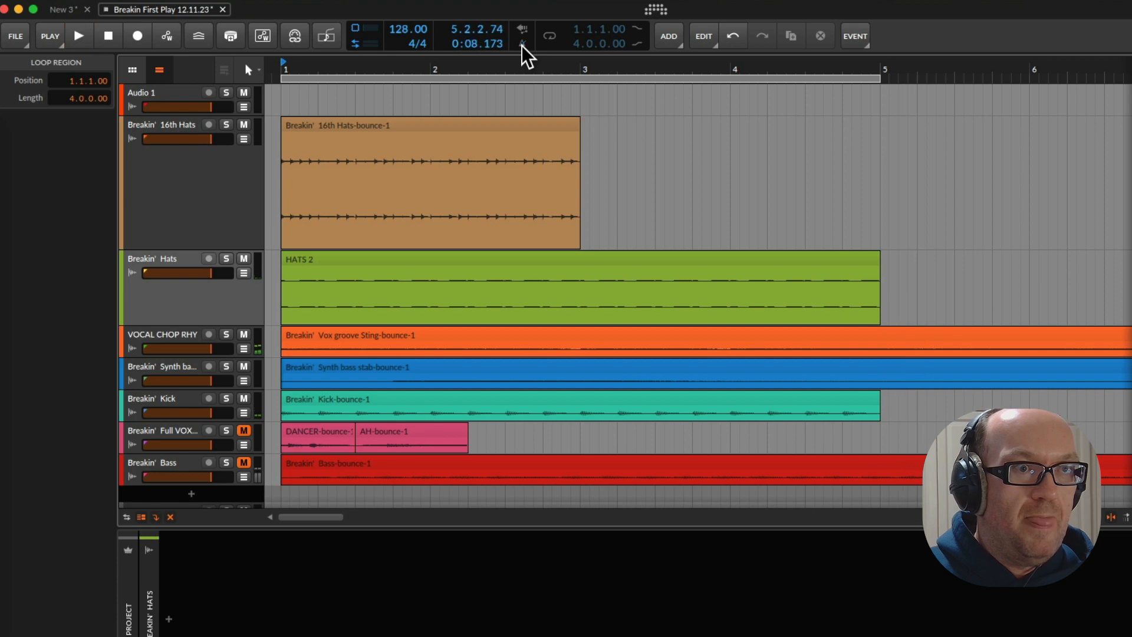
key("space")
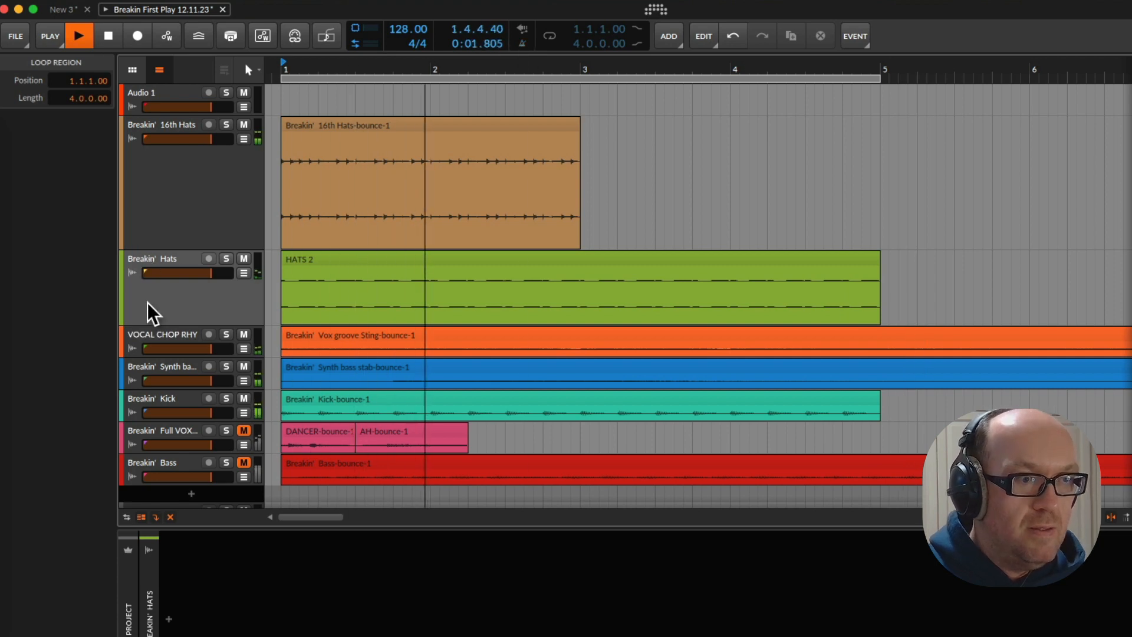
key("space")
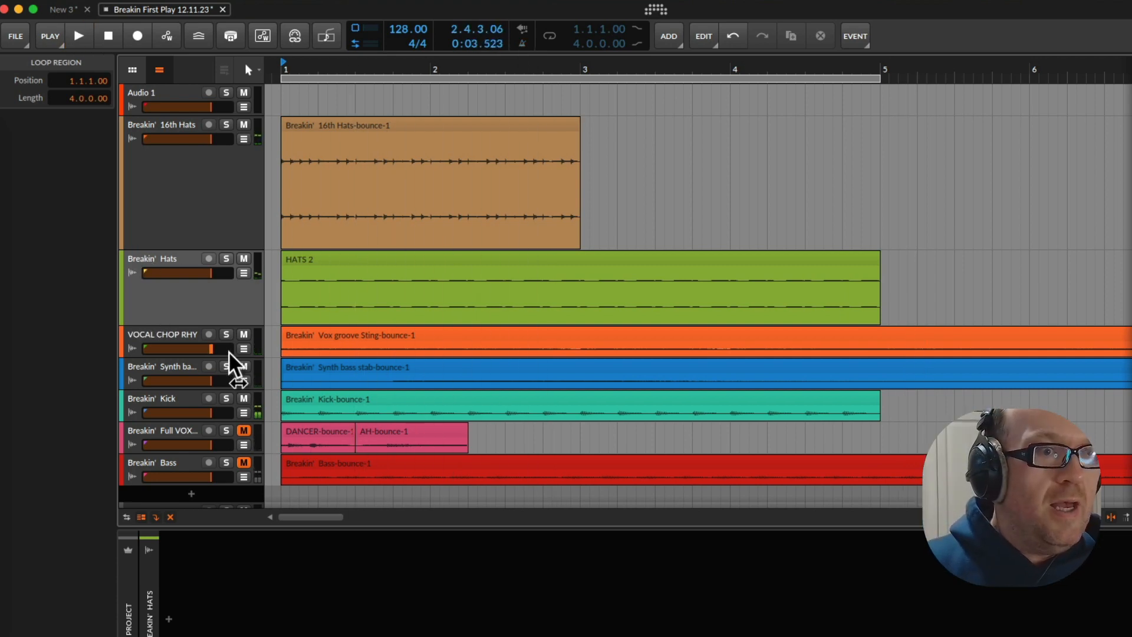
Review the bounced Vox groove Sting, Synth bass stab, Kick and Bass clips one after another
left_click(171, 342)
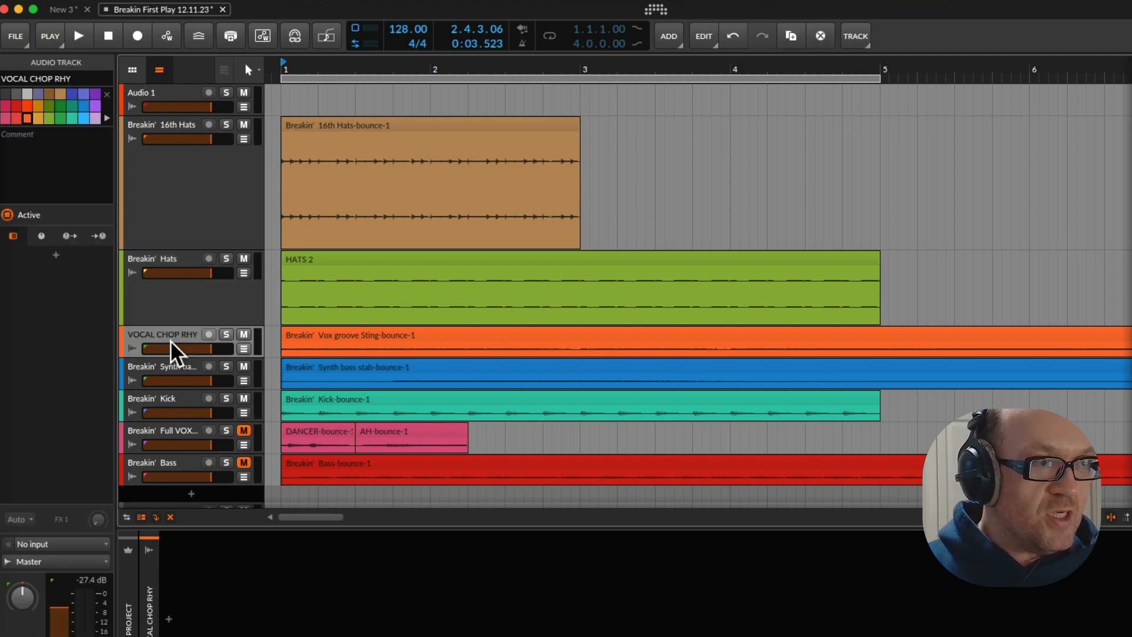
left_click(319, 341)
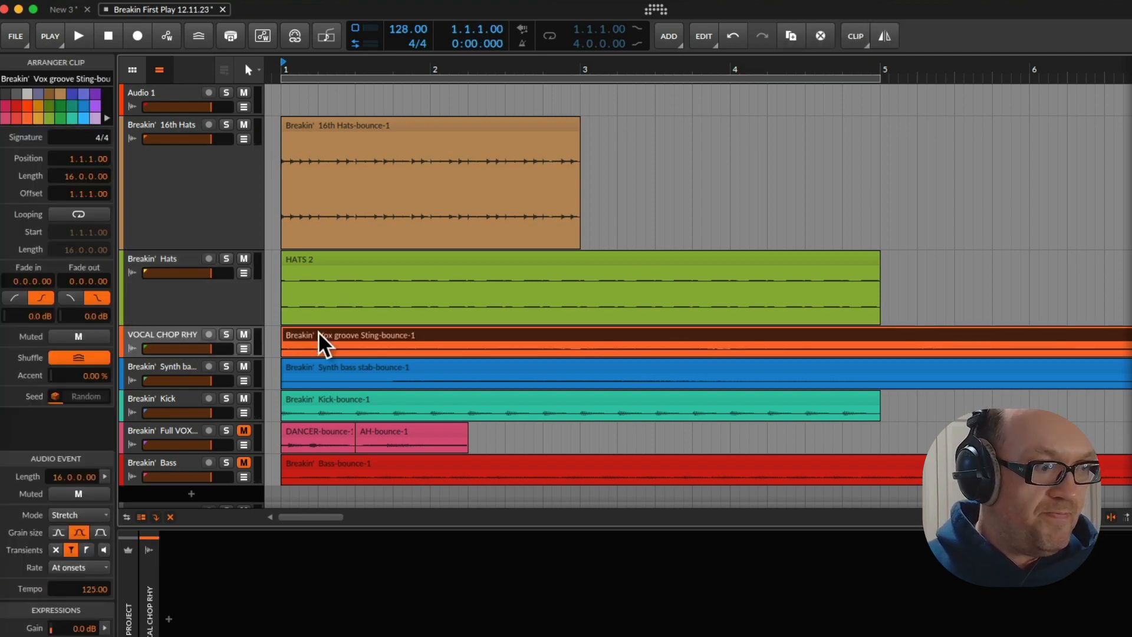
left_click(366, 383)
left_click(353, 406)
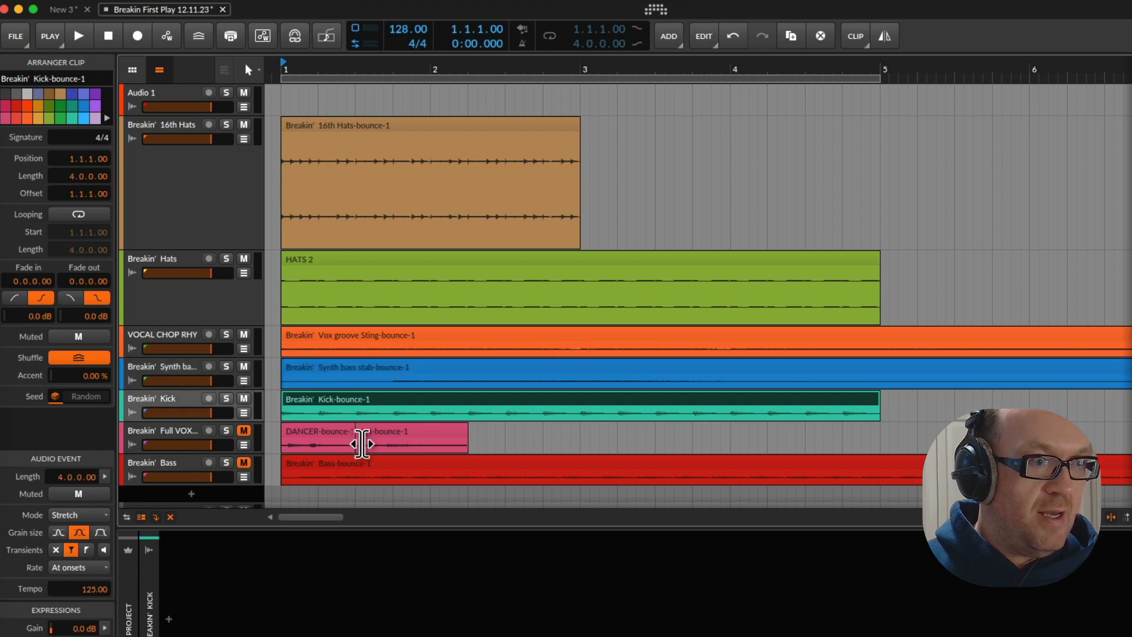
left_click(334, 473)
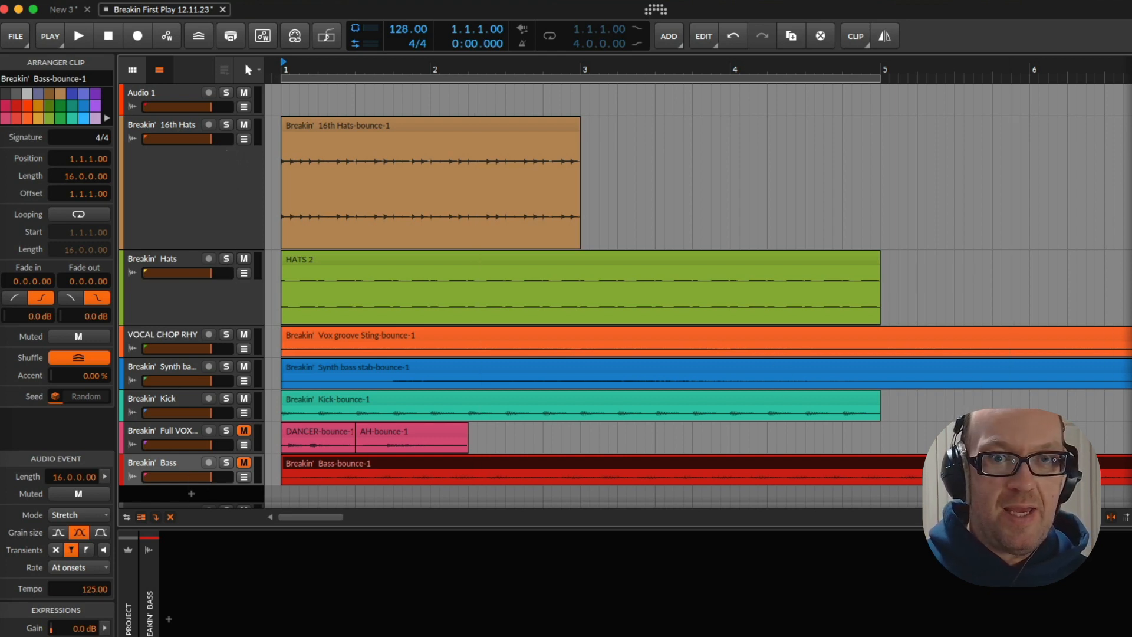
Search the devices for "mixed" and add Mixed In Key SE to the Master track in the mixer
key("alt+2")
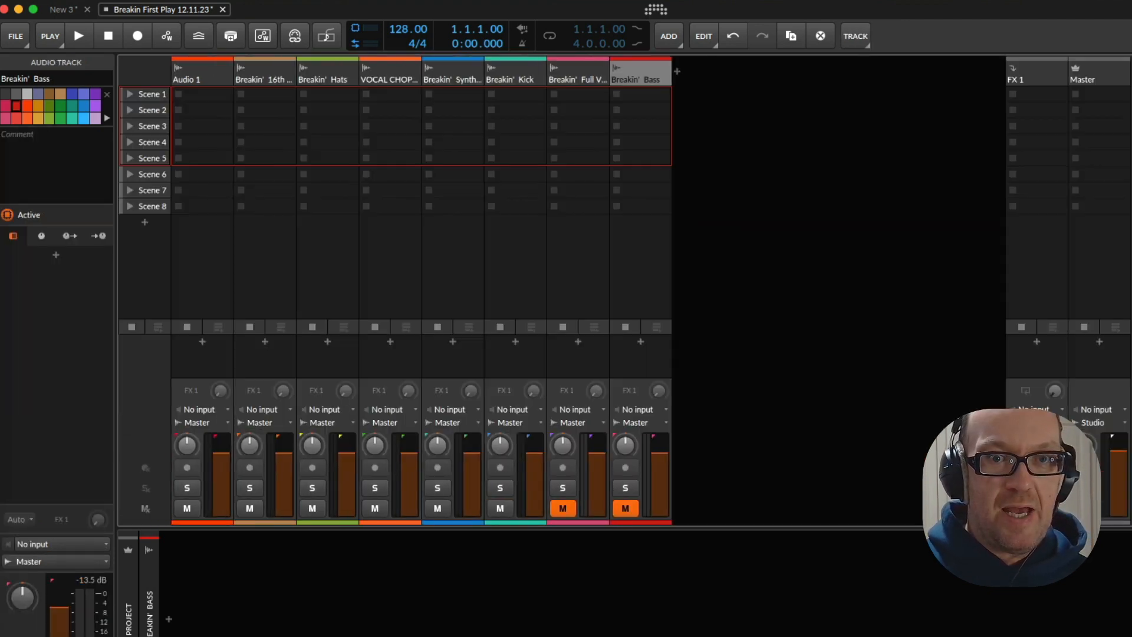
left_click(1098, 342)
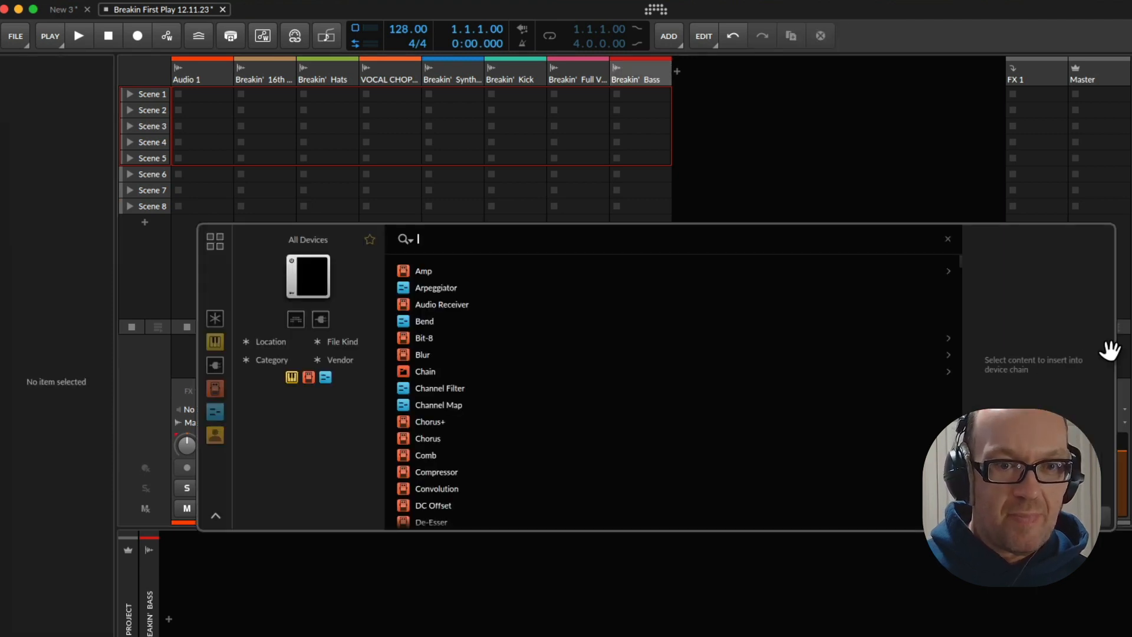
type("mixed")
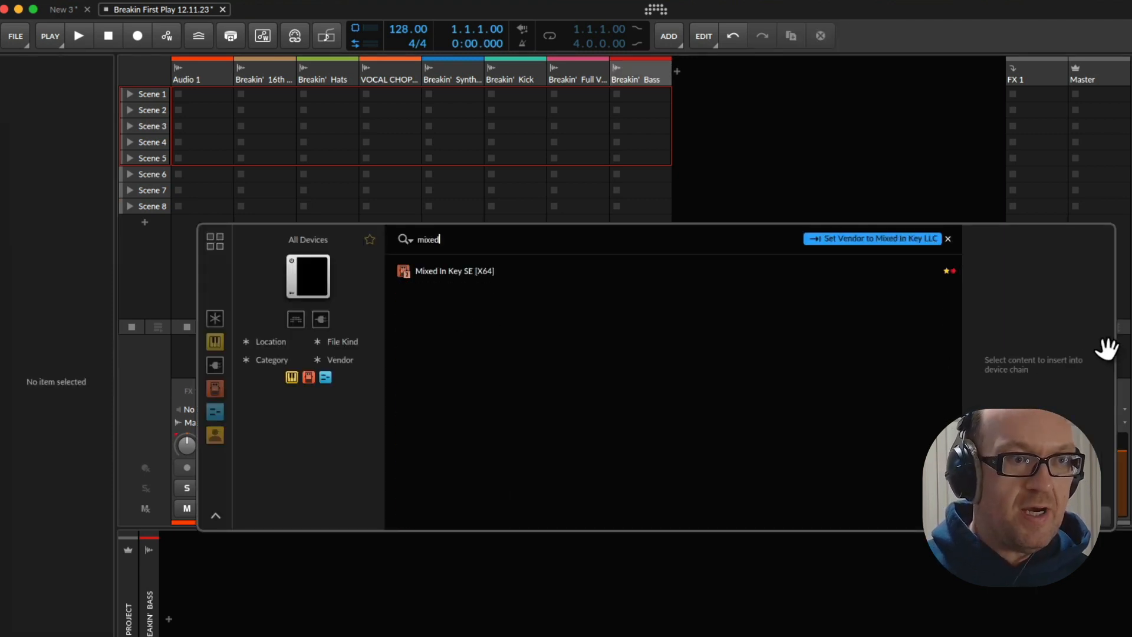
double_click(469, 270)
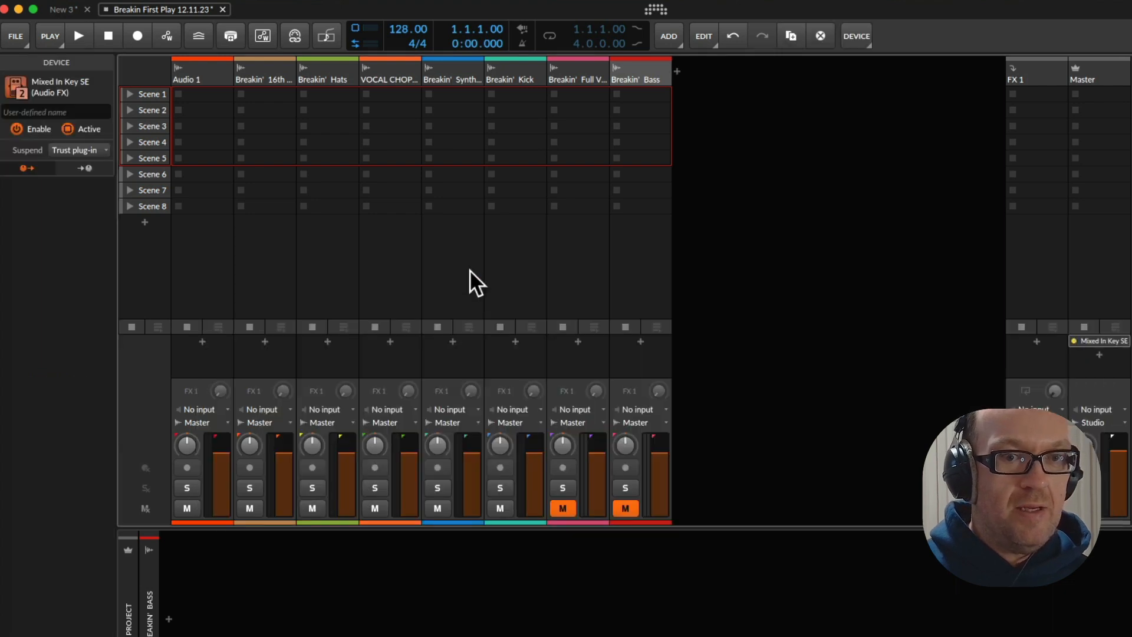
Put off the Mixed In Key update, check the arrangement's key in the plug-in over the arranger, and close its window
key("Tab")
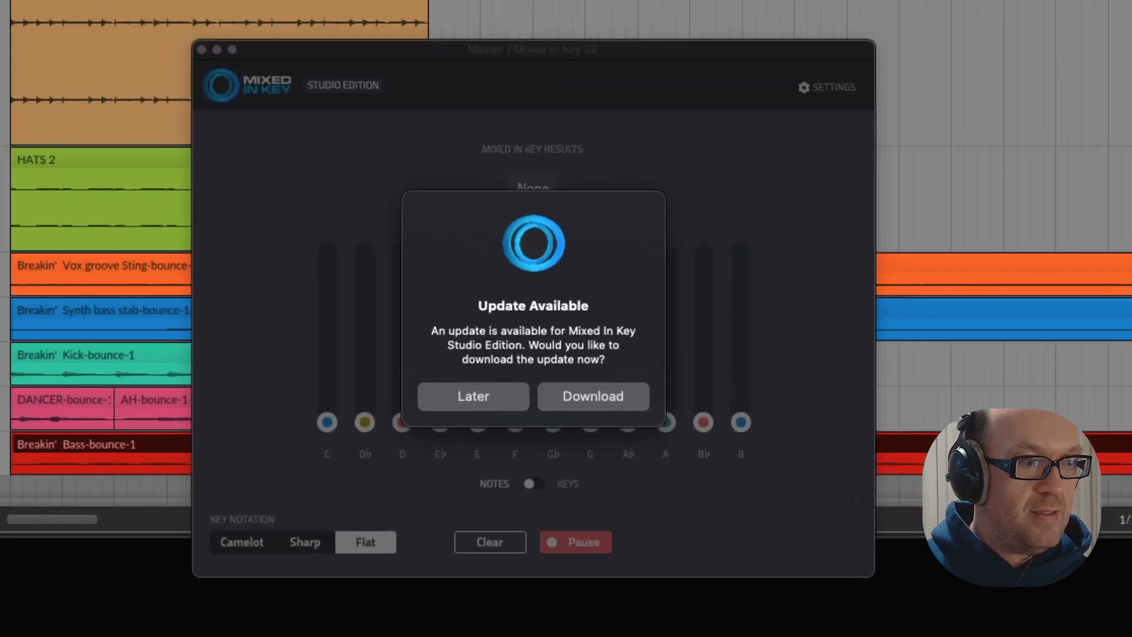
left_click(471, 397)
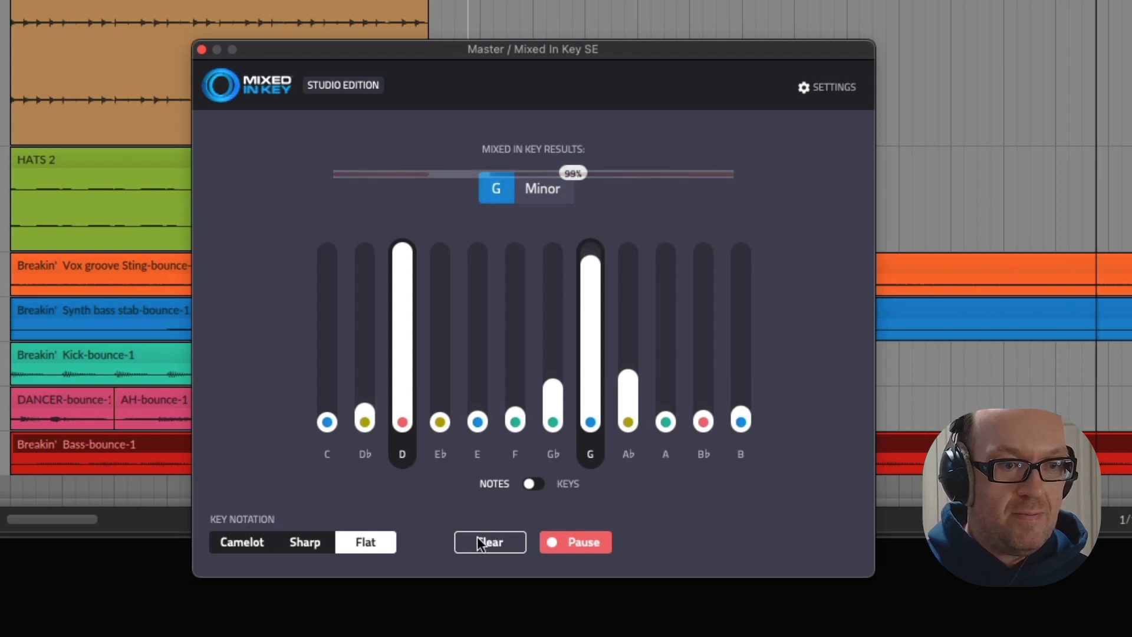
left_click(201, 50)
Solo the Breakin' Kick track, play it briefly from bar 1, and remove the solo
scroll(114, 182, "down", 2)
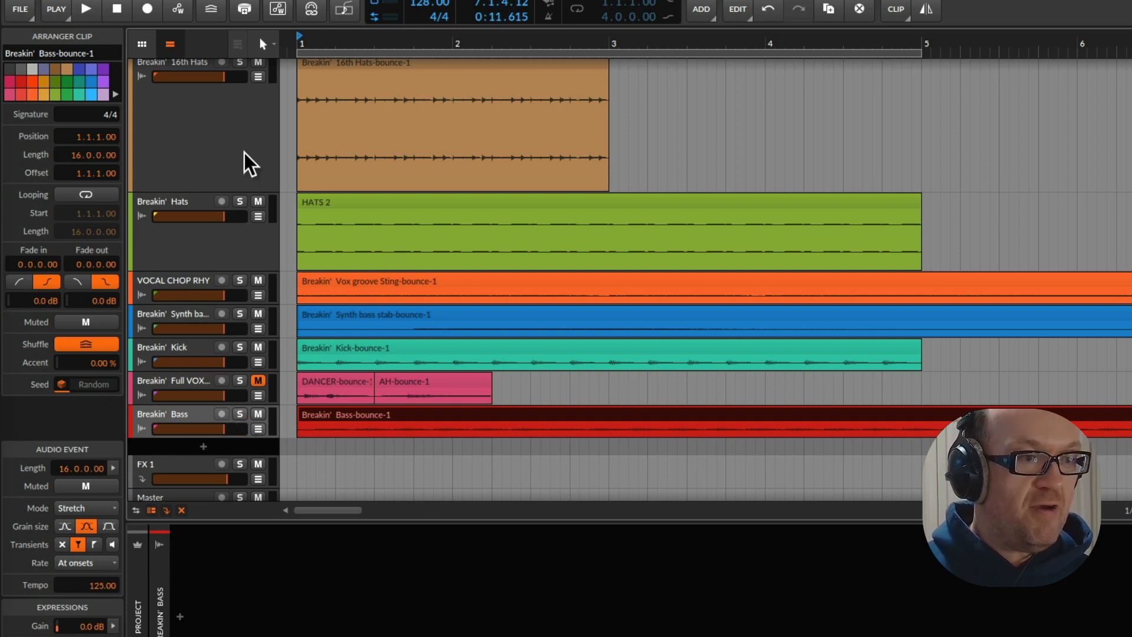
scroll(226, 289, "up", 1)
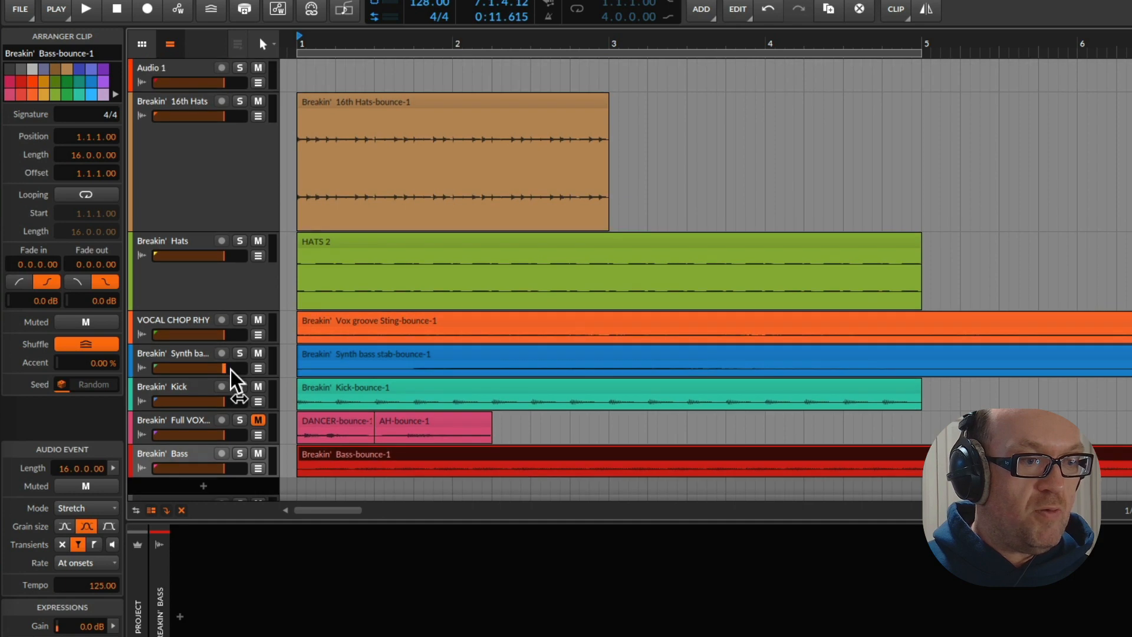
left_click(239, 387)
key("space")
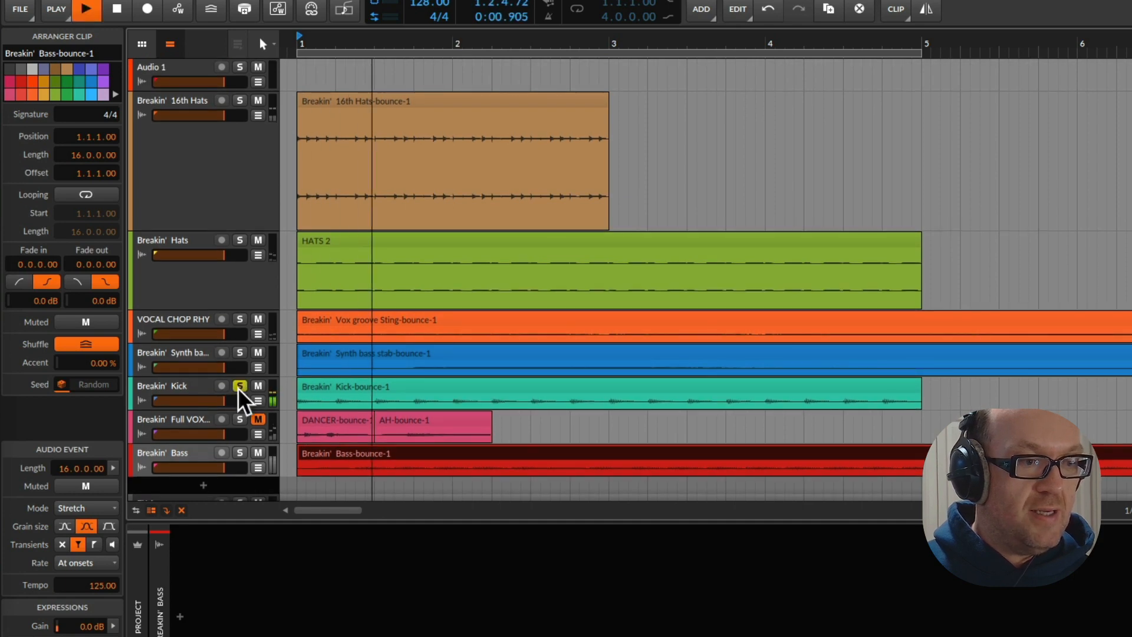
key("space")
left_click(239, 386)
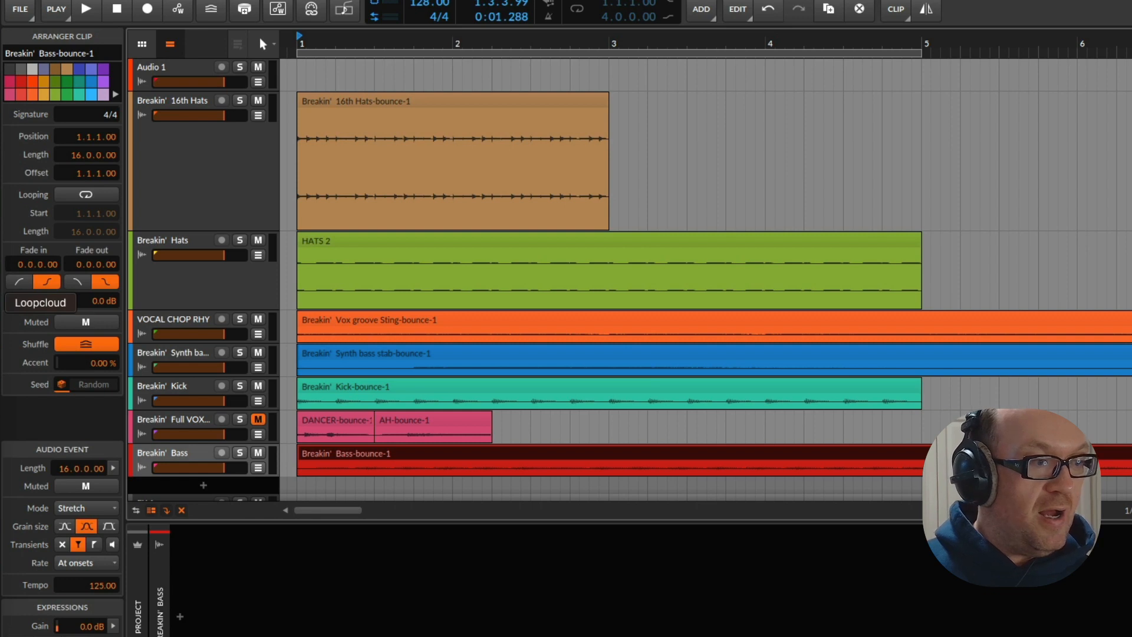
Switch to Loopcloud and move its window so the Bitwig track names stay visible beside it
left_click(1, 303)
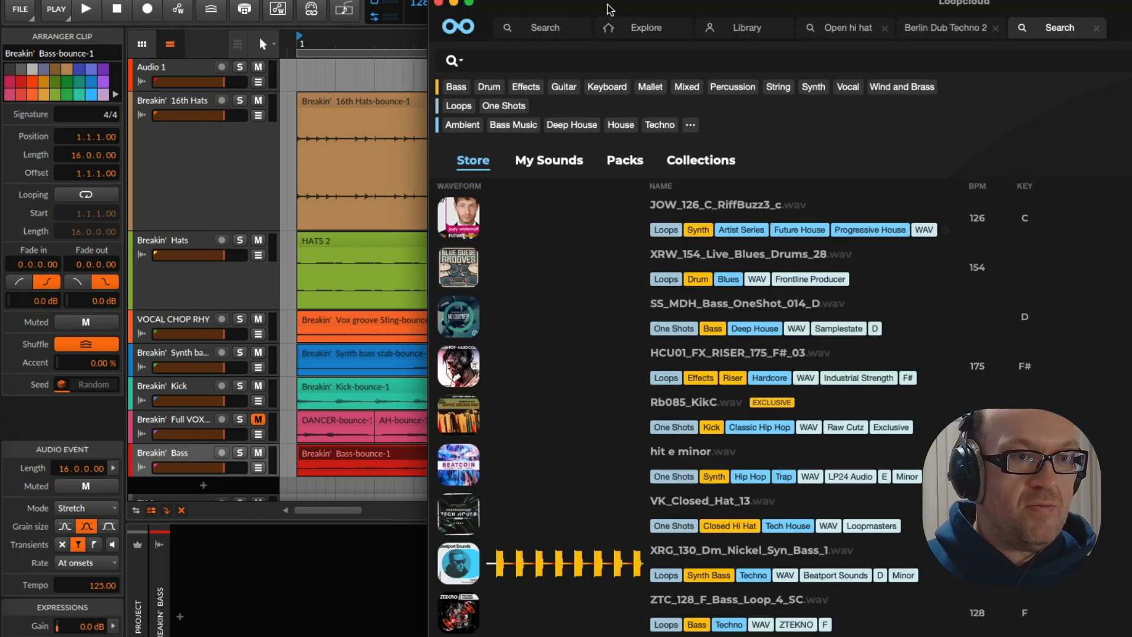
left_click_drag(601, 2, 389, 3)
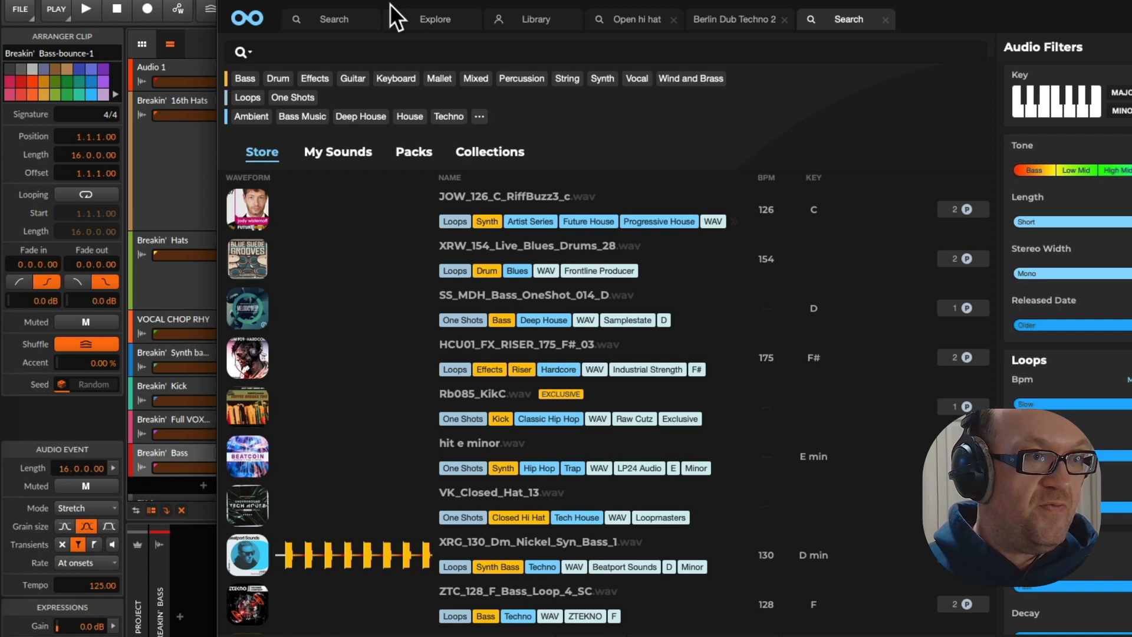
left_click_drag(391, 4, 405, 2)
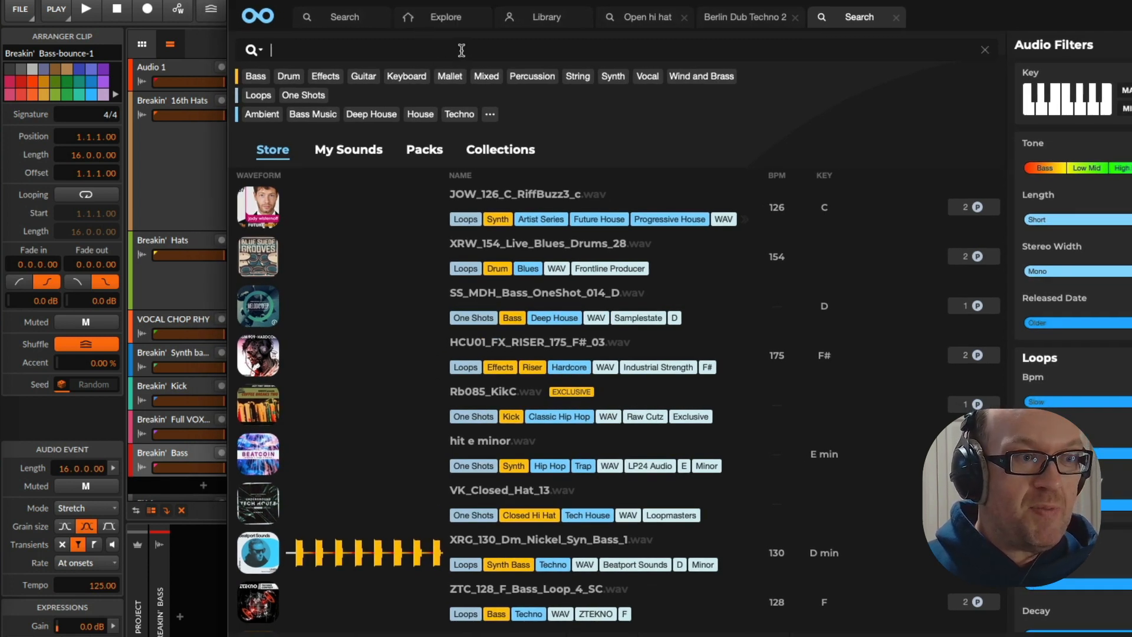
Filter the Loopcloud store search by the Kick instrument, the Techno genre and Loops
type("kik")
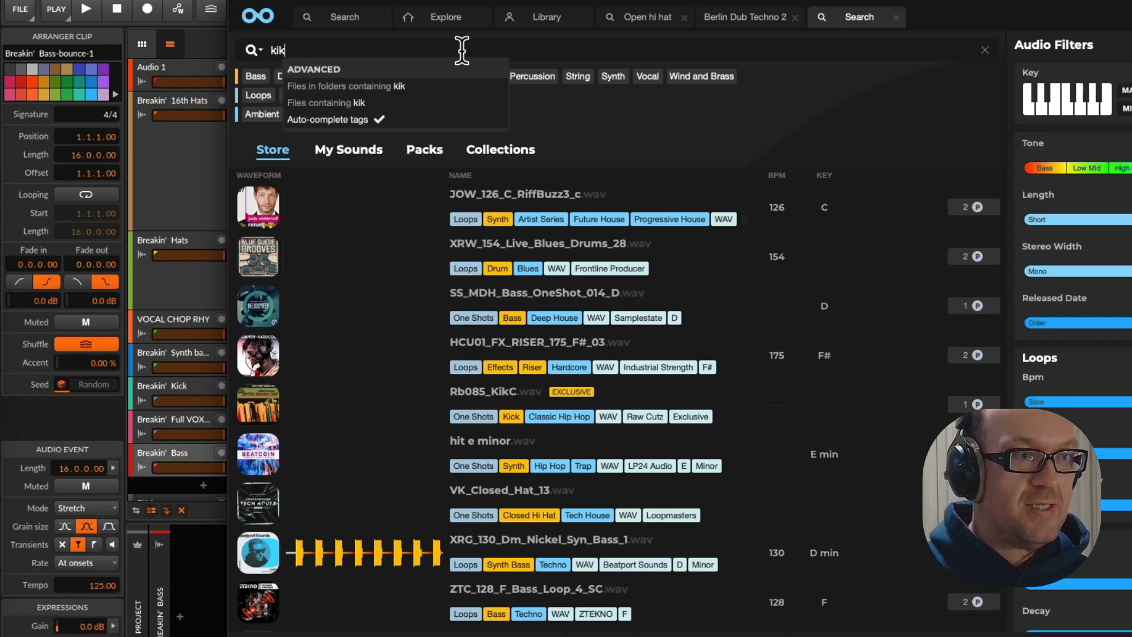
key("BackSpace")
type("ckj")
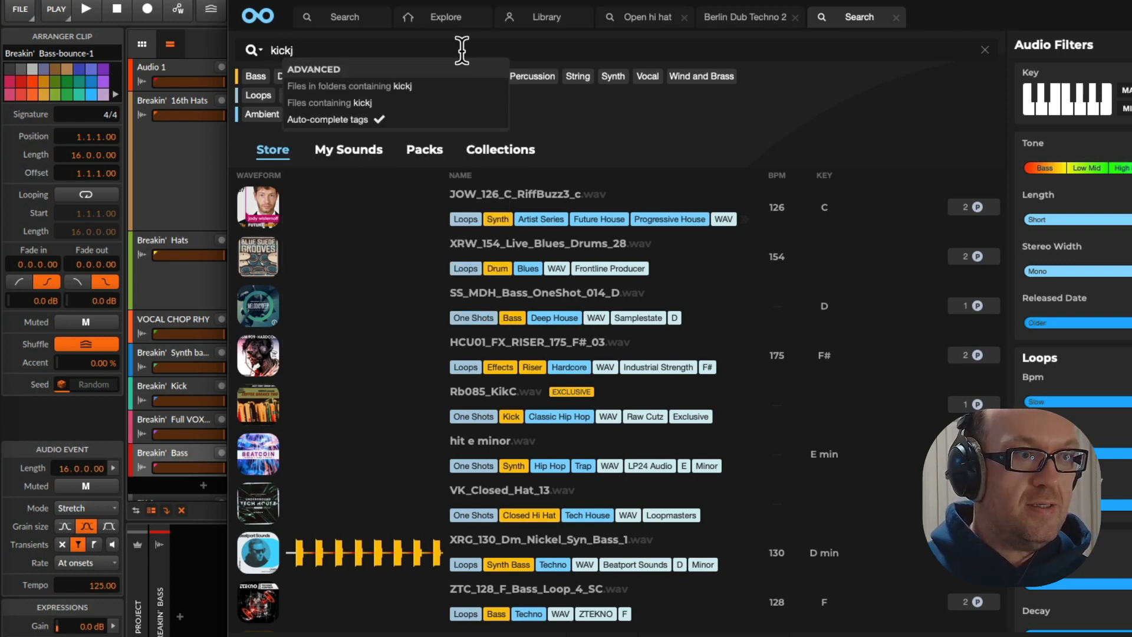
key("BackSpace")
type("s")
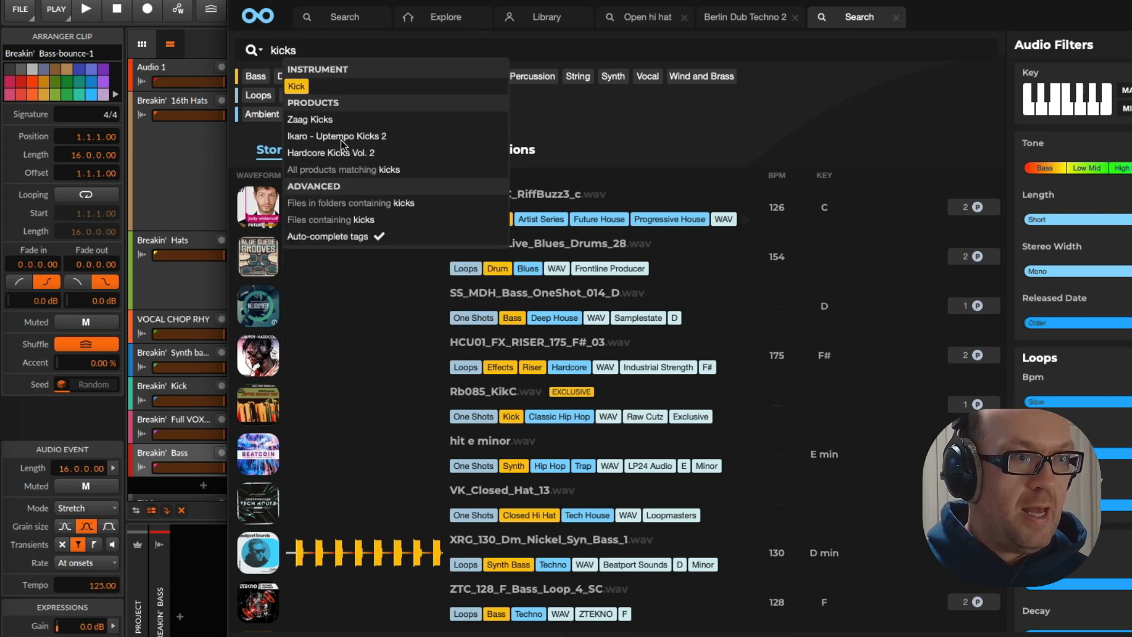
left_click(291, 87)
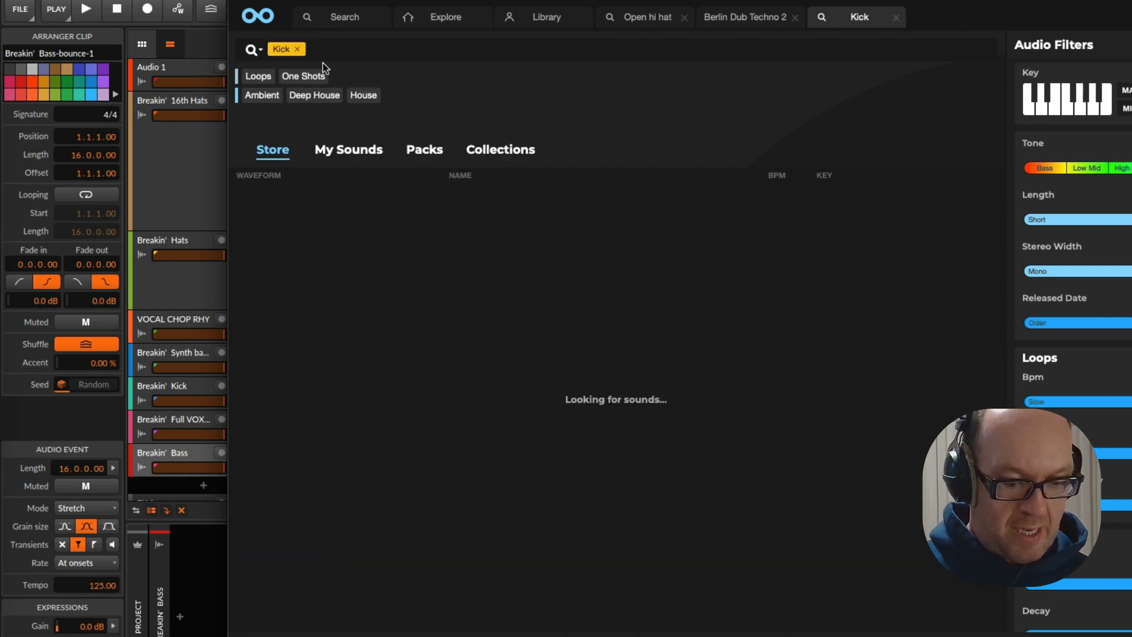
type("techno")
left_click(344, 120)
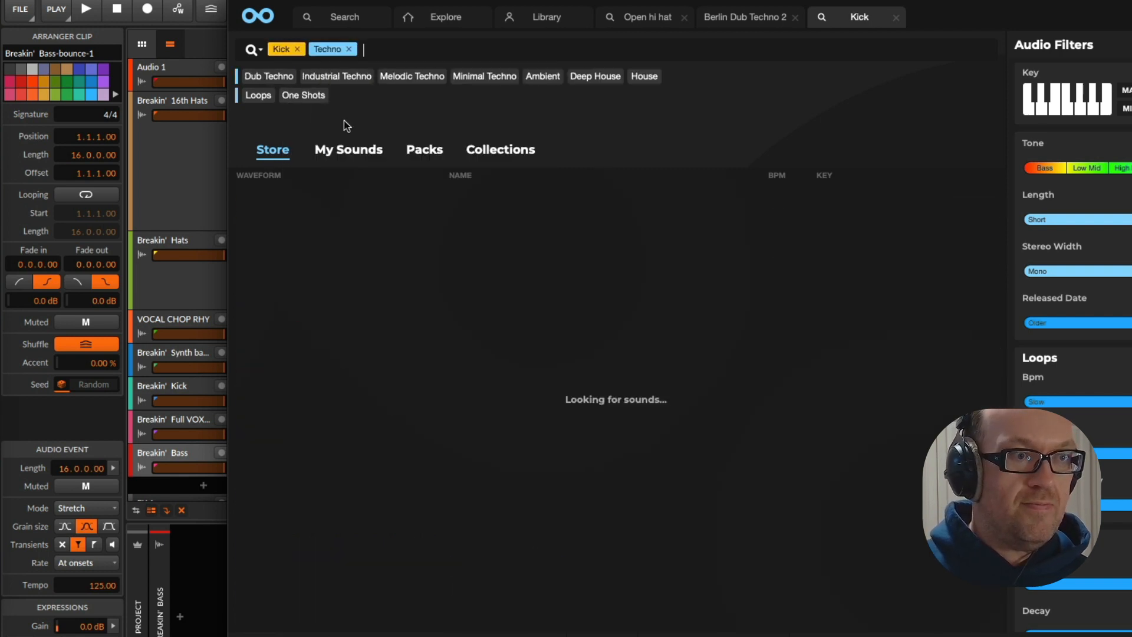
left_click(263, 97)
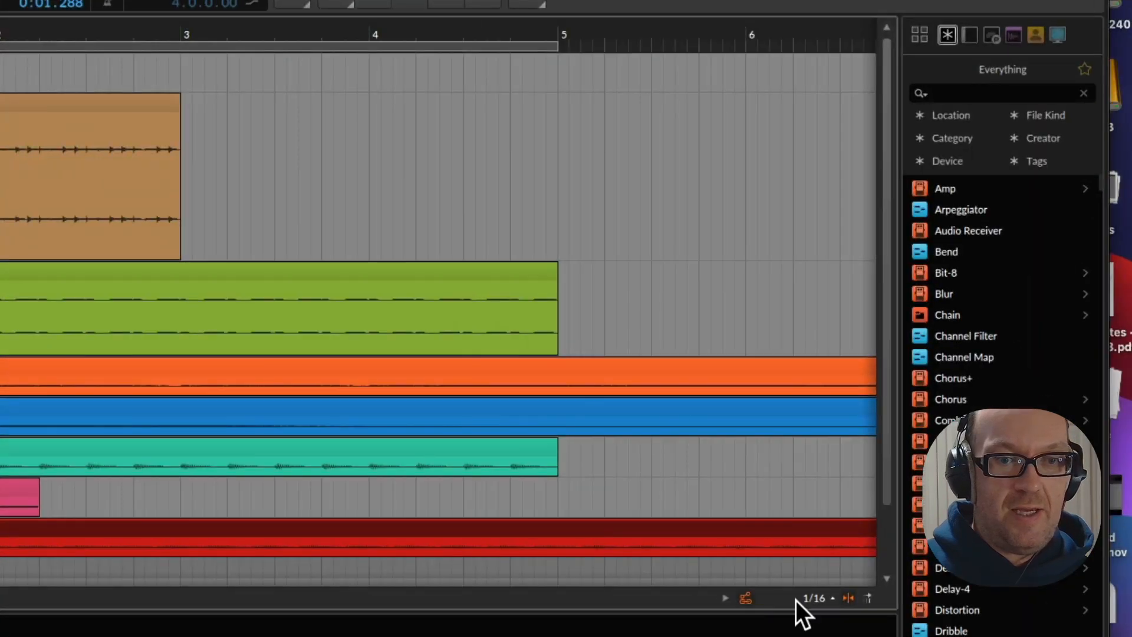
Return to the Bitwig mixer, open Mixed In Key SE on the Master and play the arrangement to analyse its key
key("Tab")
left_click(859, 376)
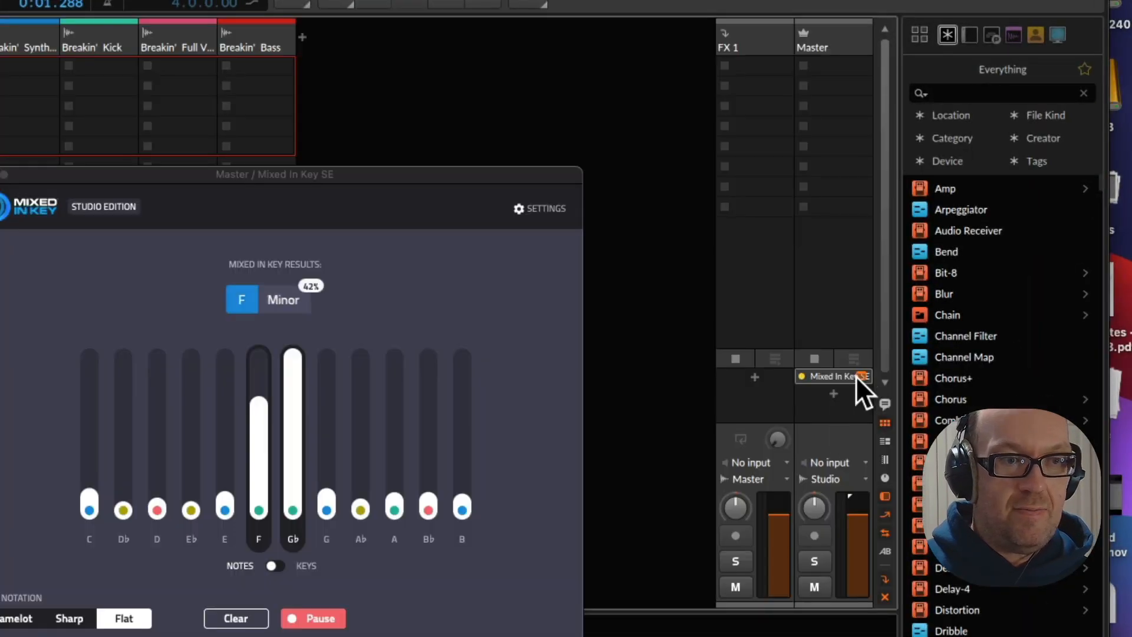
key("space")
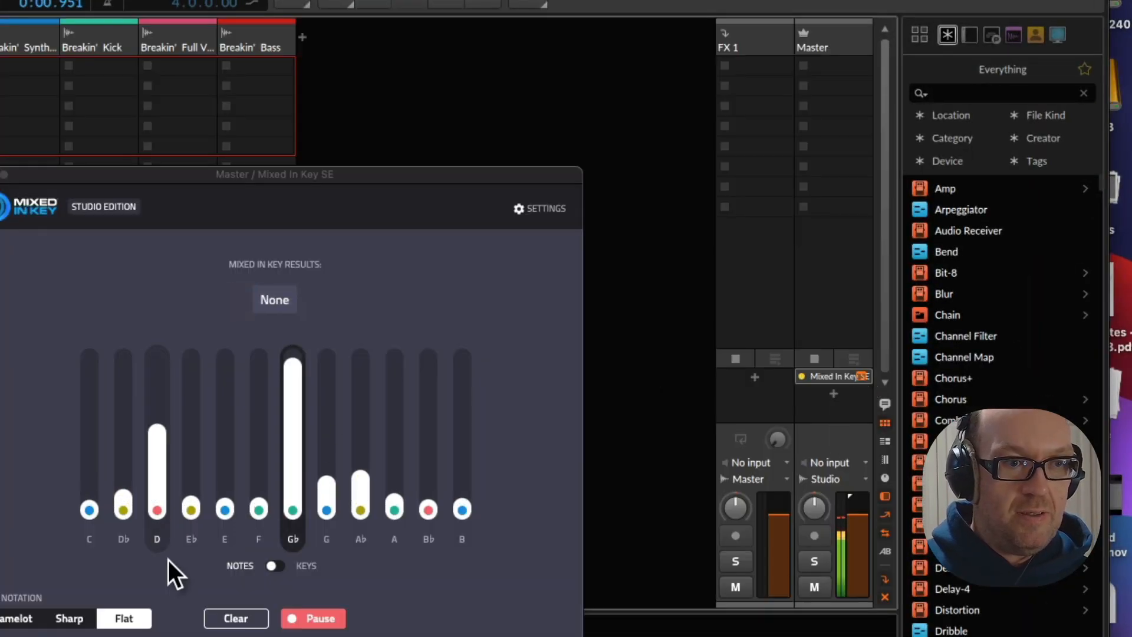
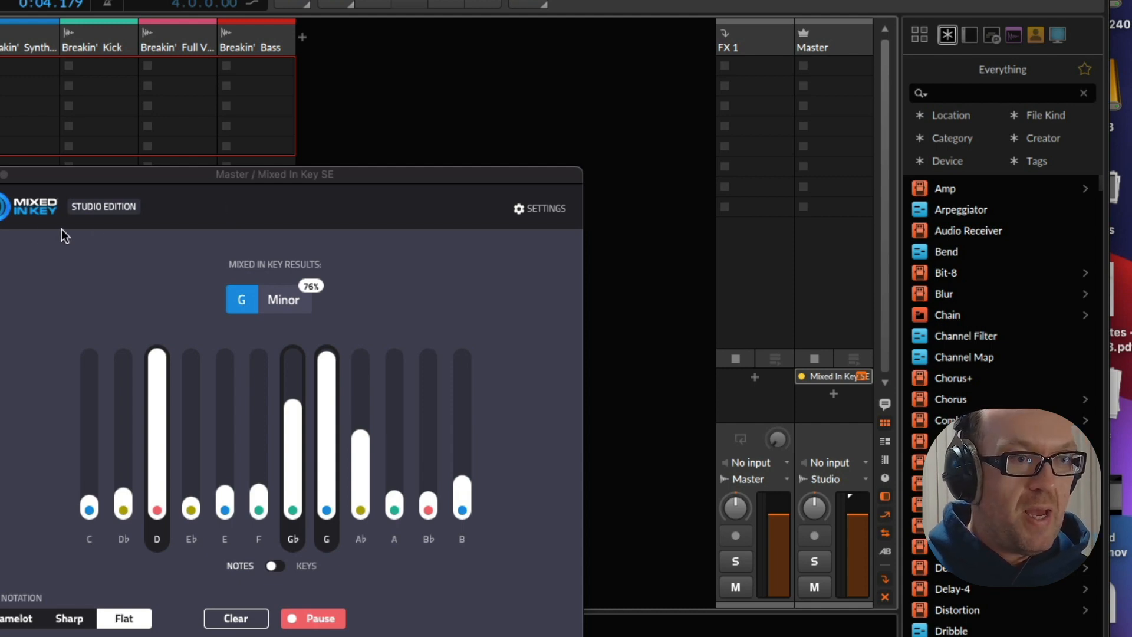
Return to the Bitwig arrangement and add an instrument track below Breakin' Bass with the Loopcloud plugin on it
key("Tab")
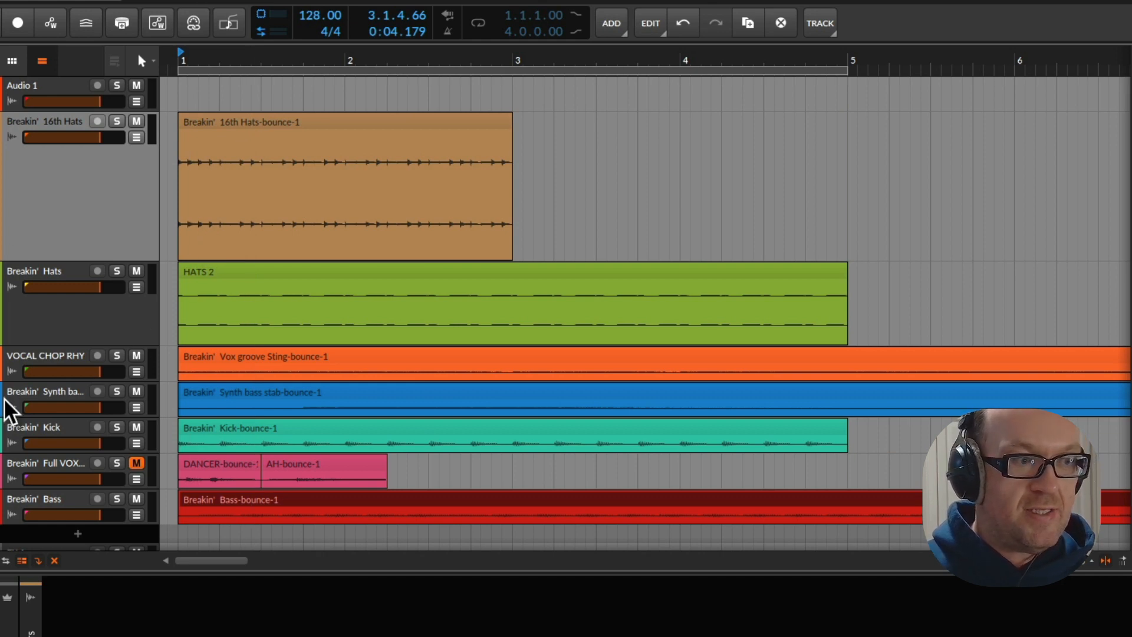
left_click(1, 361)
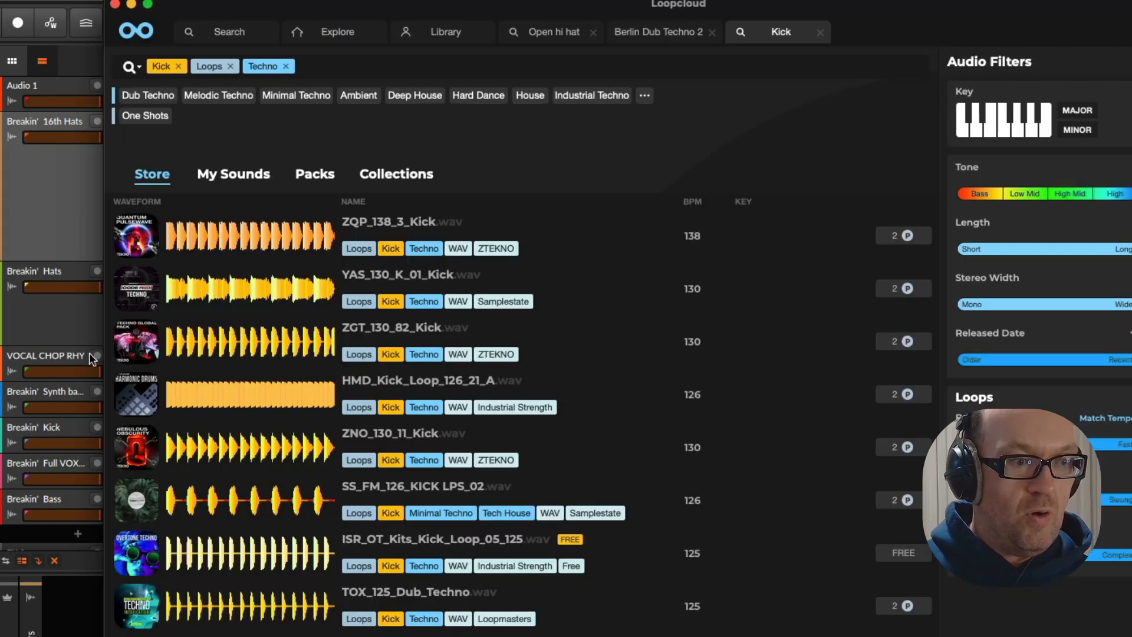
scroll(51, 506, "down", 3)
double_click(78, 475)
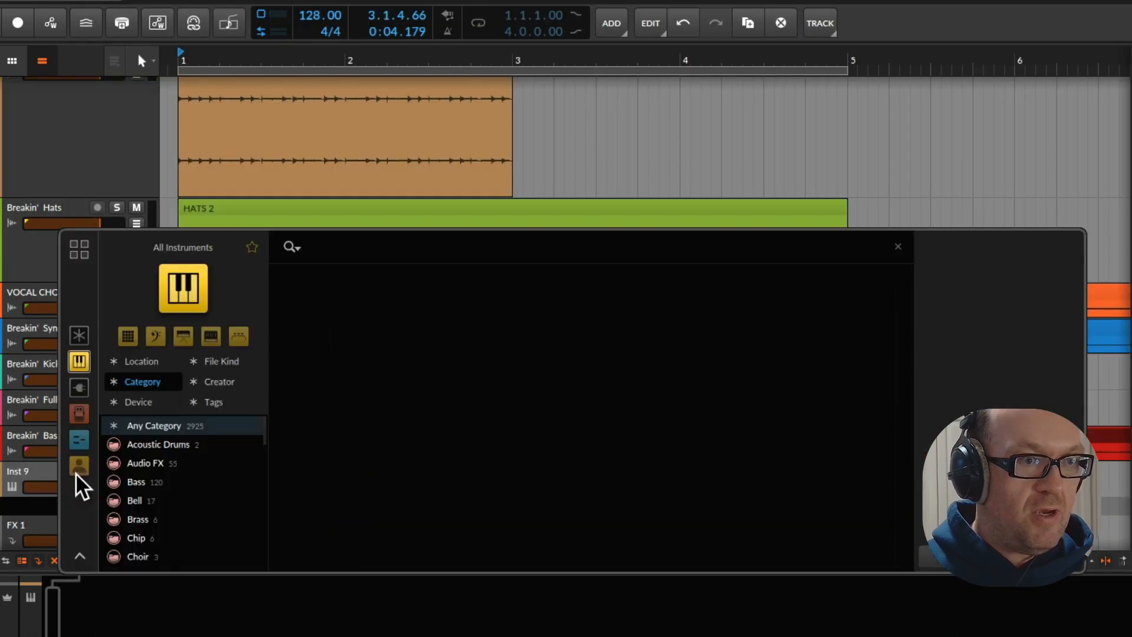
type("loopc")
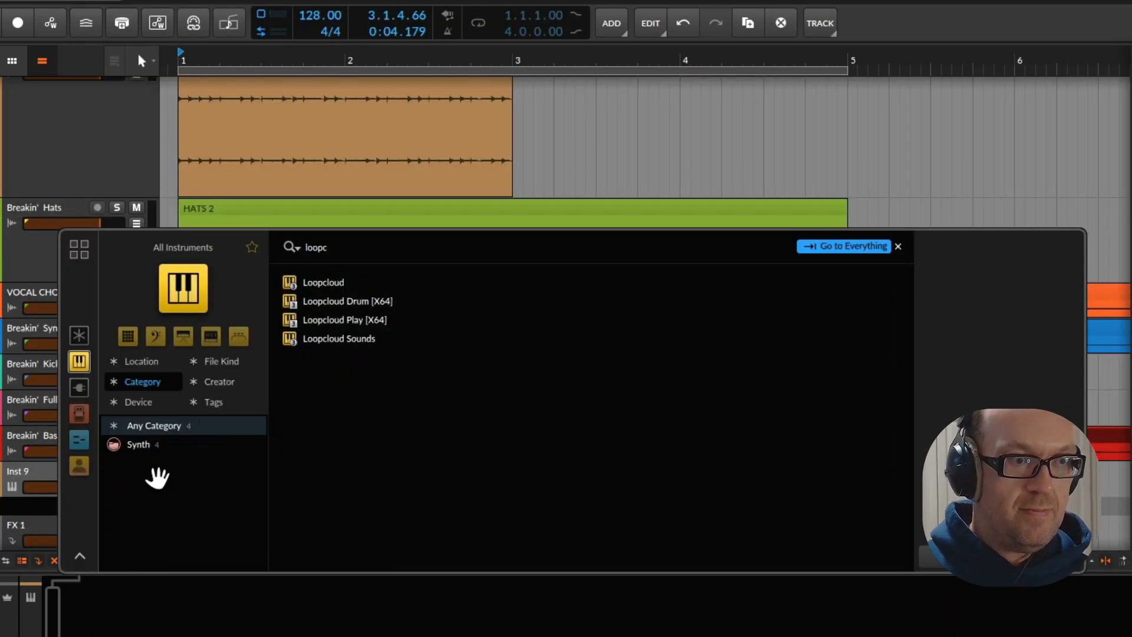
double_click(332, 286)
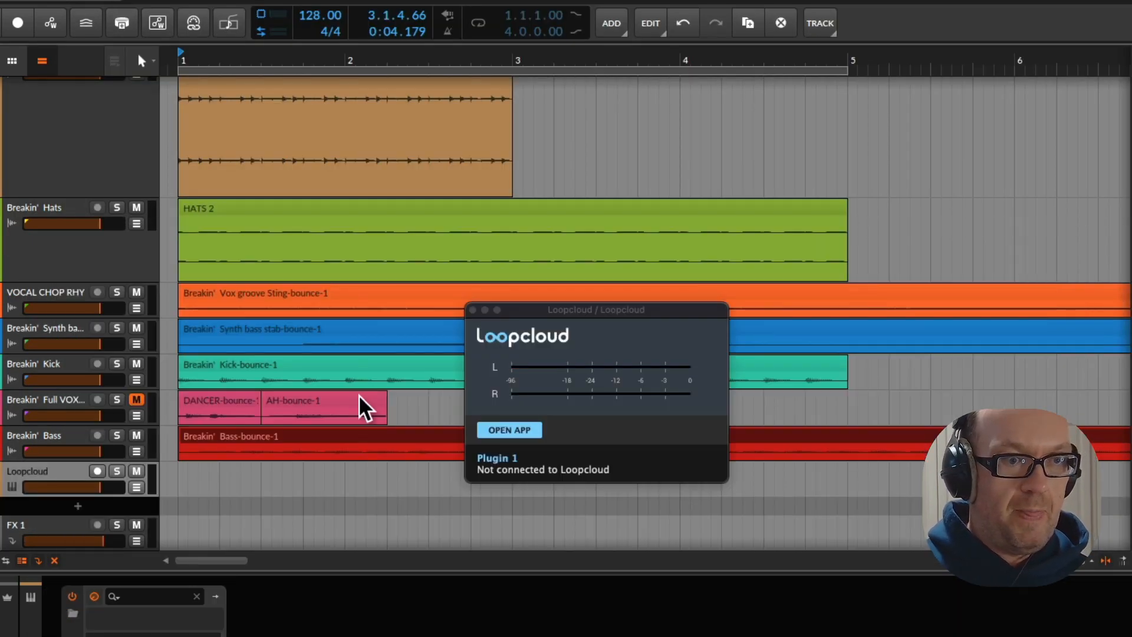
Move the Loopcloud plugin window up off the lower tracks, open the Loopcloud app from it and filter the kick loops to key G
left_click_drag(598, 312, 688, 86)
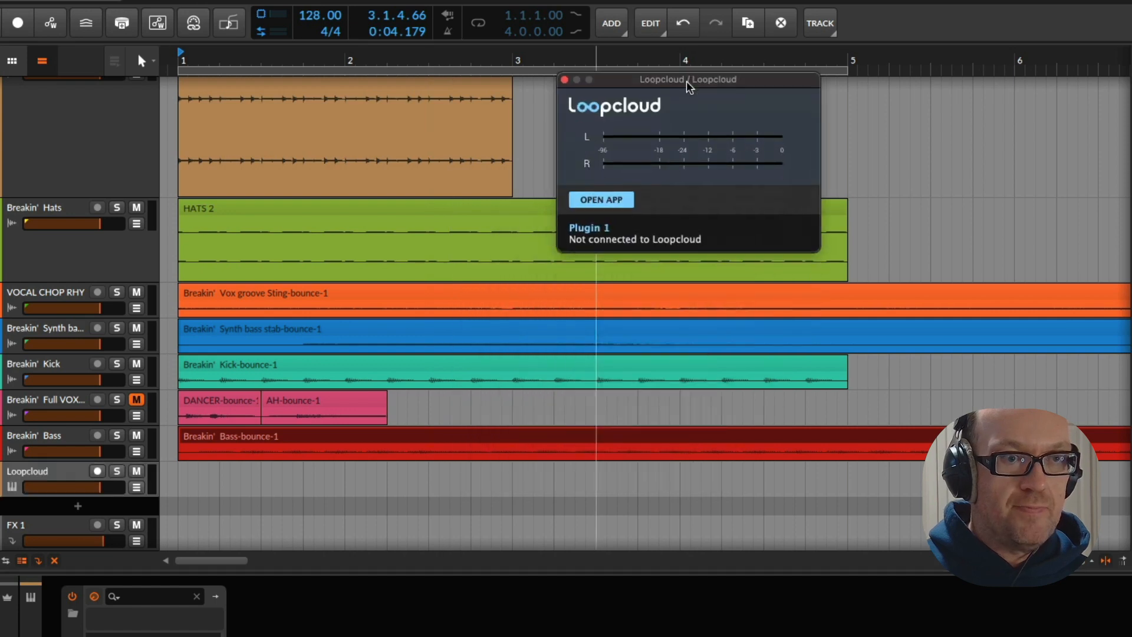
left_click(601, 199)
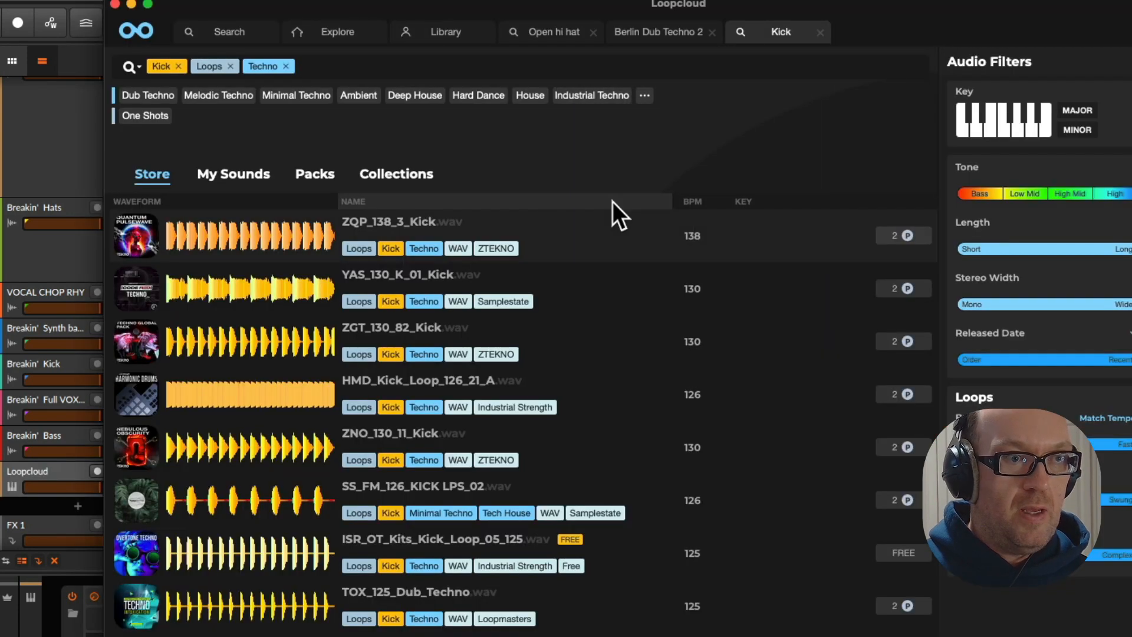
left_click(1018, 134)
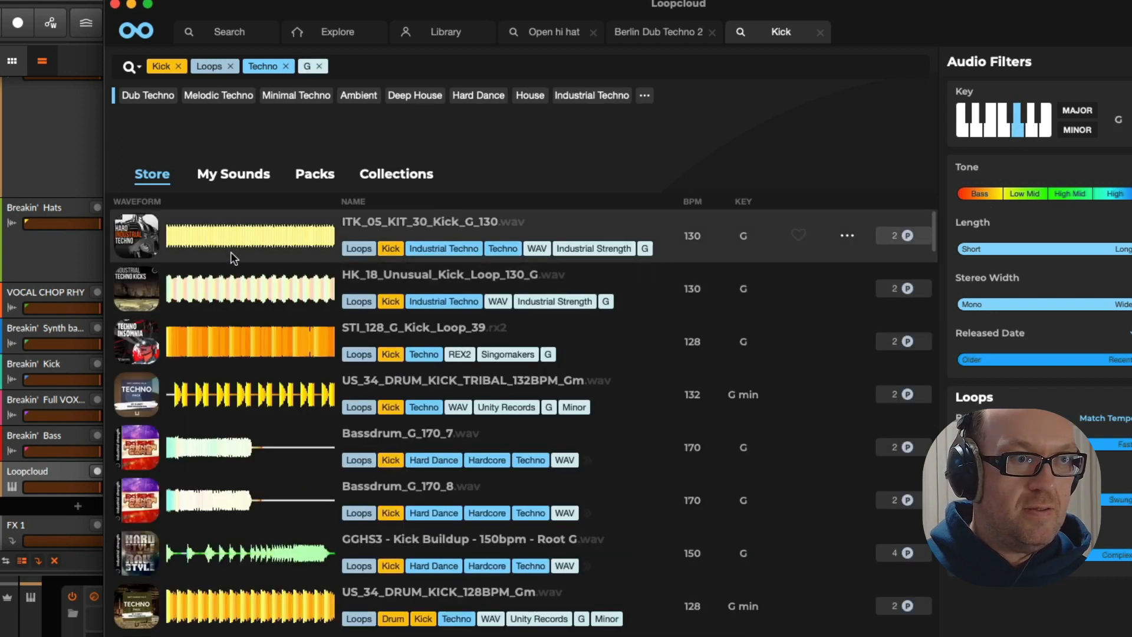
Audition the store's kick loops in G, from HK_18_Unusual_Kick_Loop_130_G down to US_32_DRUM_KICK_132BPM_Gm
left_click(233, 288)
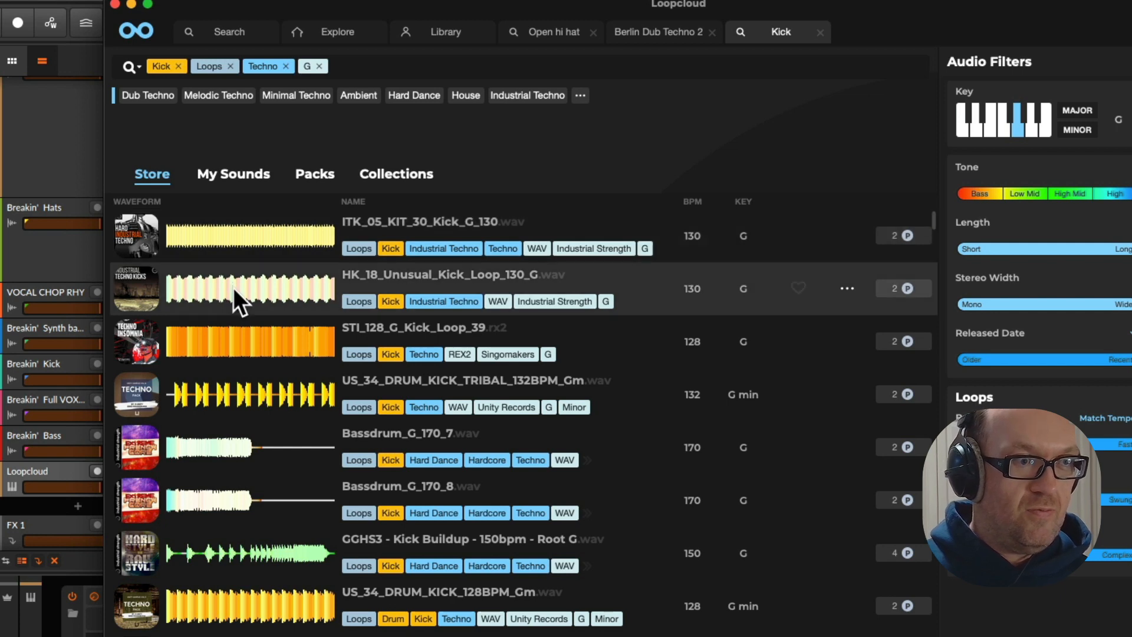
left_click(232, 349)
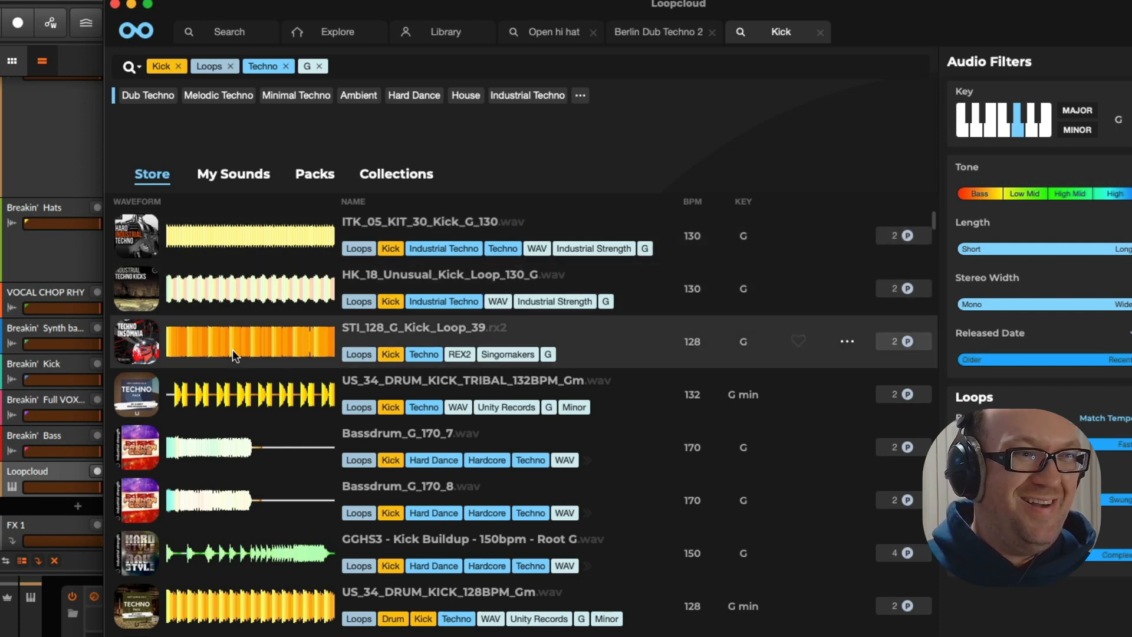
left_click(249, 395)
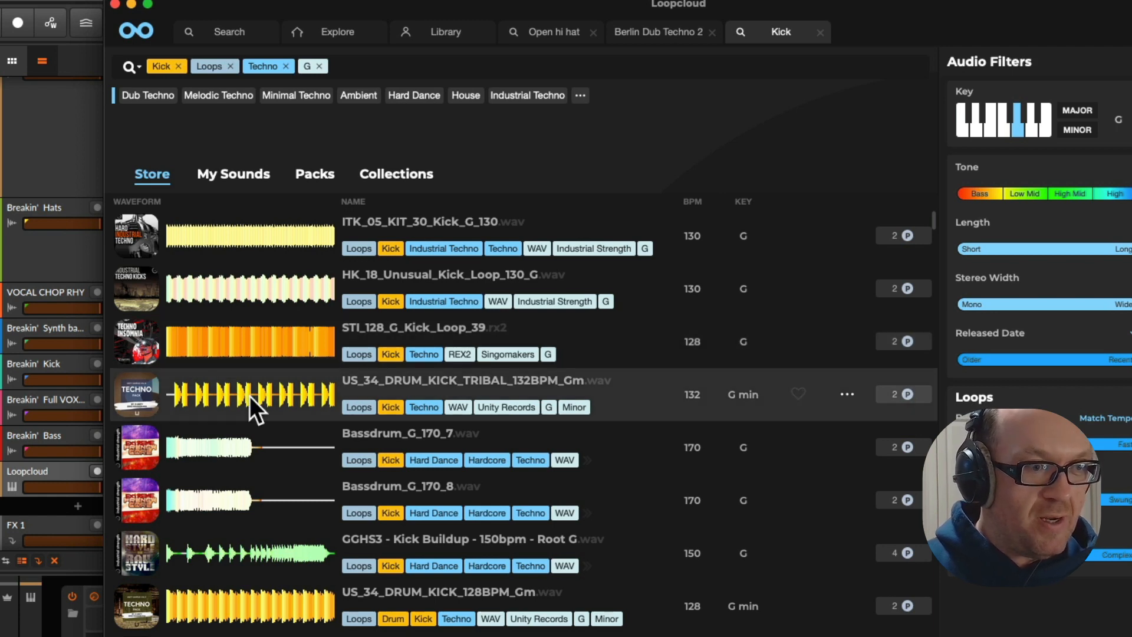
left_click(252, 447)
left_click(257, 557)
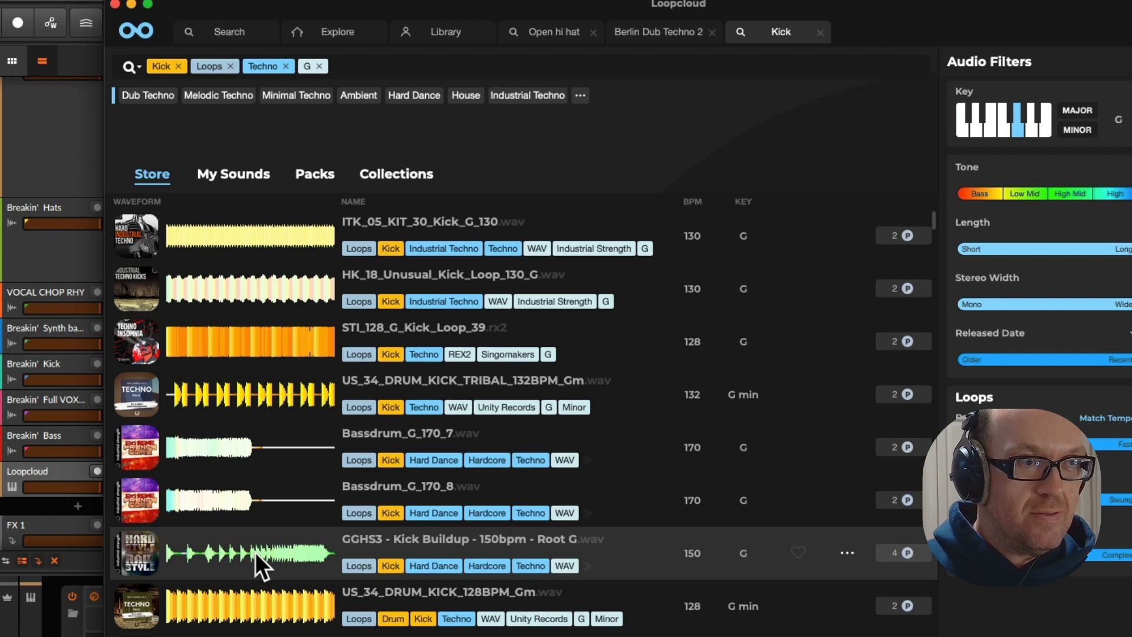
left_click(264, 602)
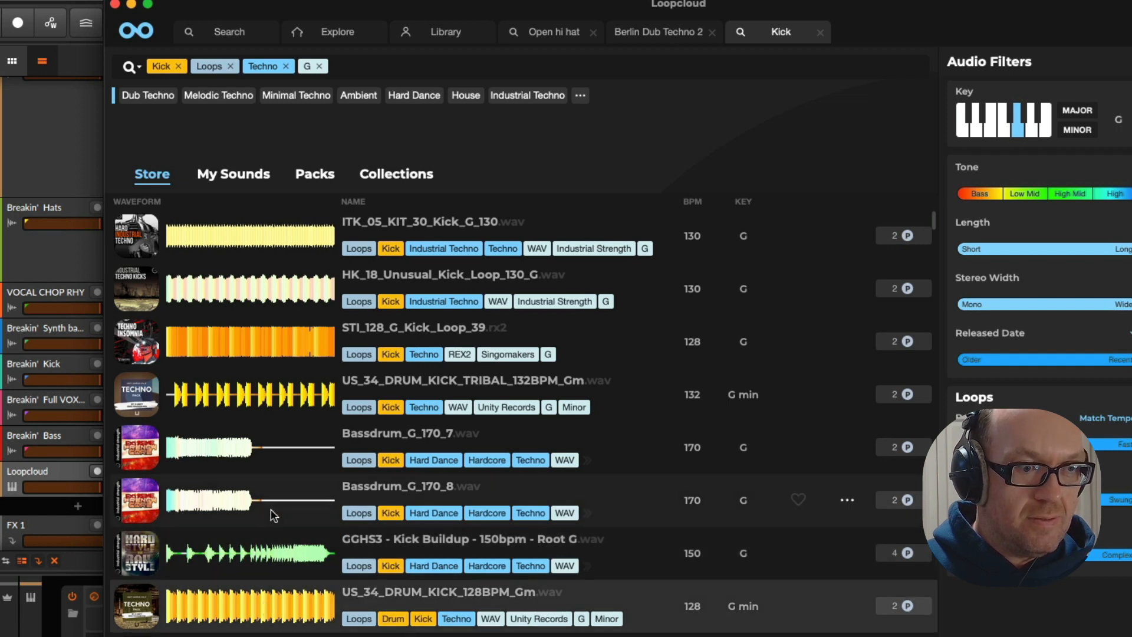
scroll(271, 508, "down", 3)
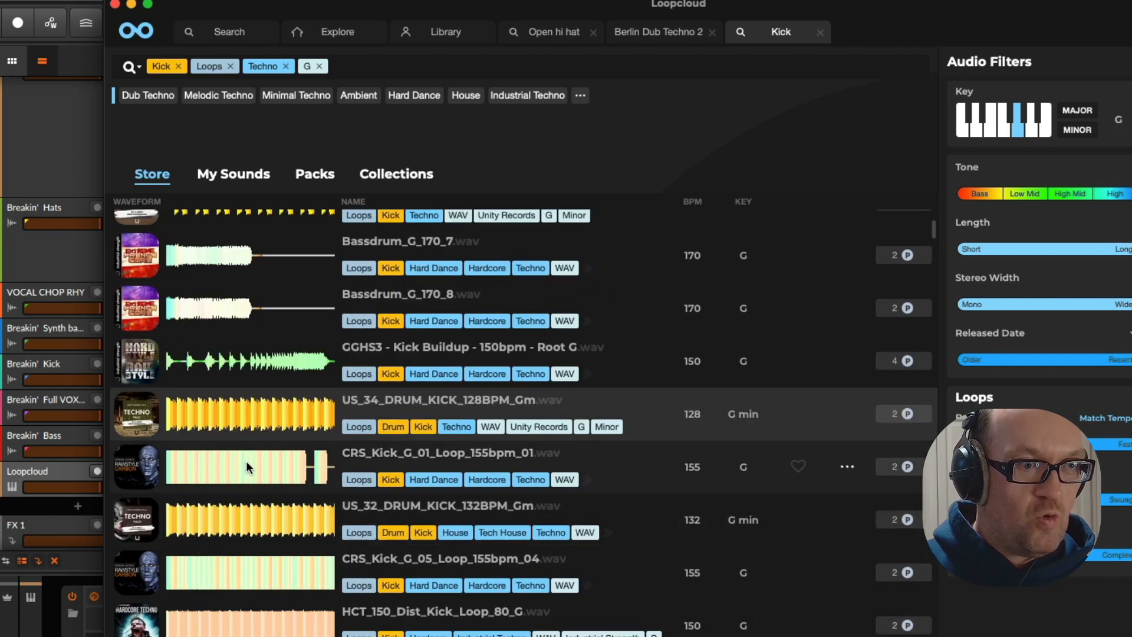
left_click(246, 462)
left_click(253, 508)
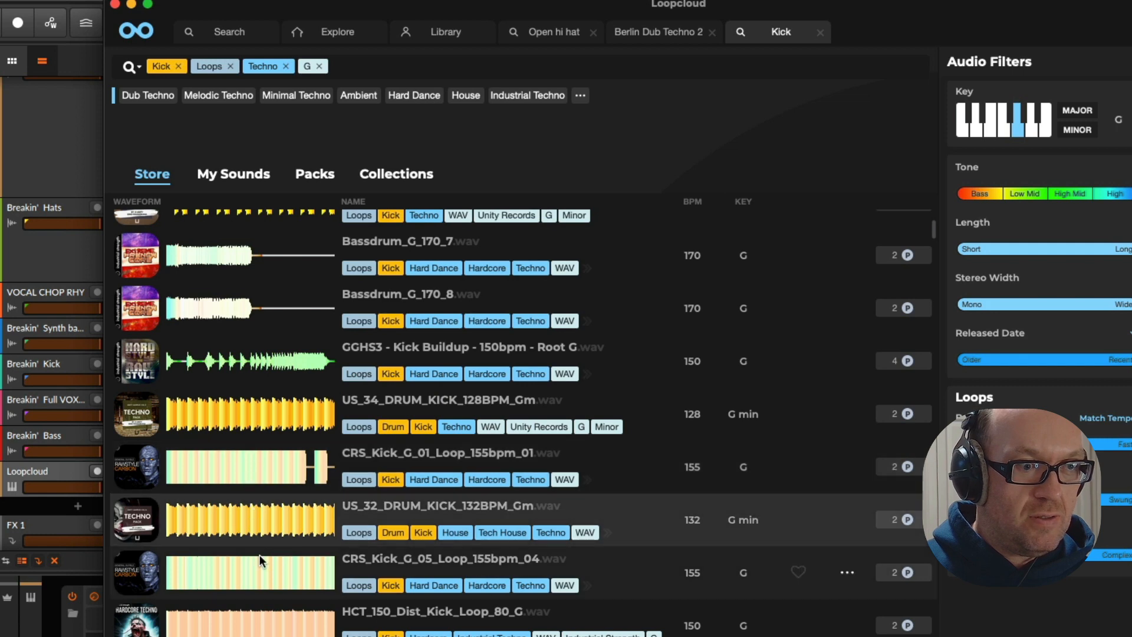
scroll(261, 563, "down", 1)
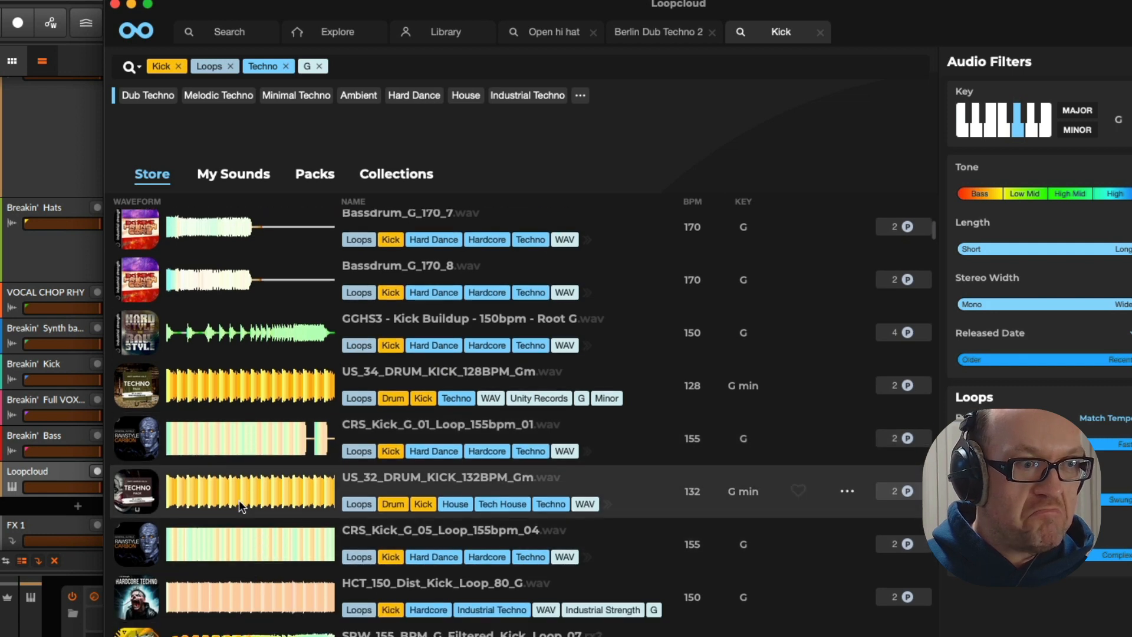
Move the Loopcloud window aside to uncover the track headers, switch back to Bitwig and stop playback
left_click_drag(226, 13, 366, 3)
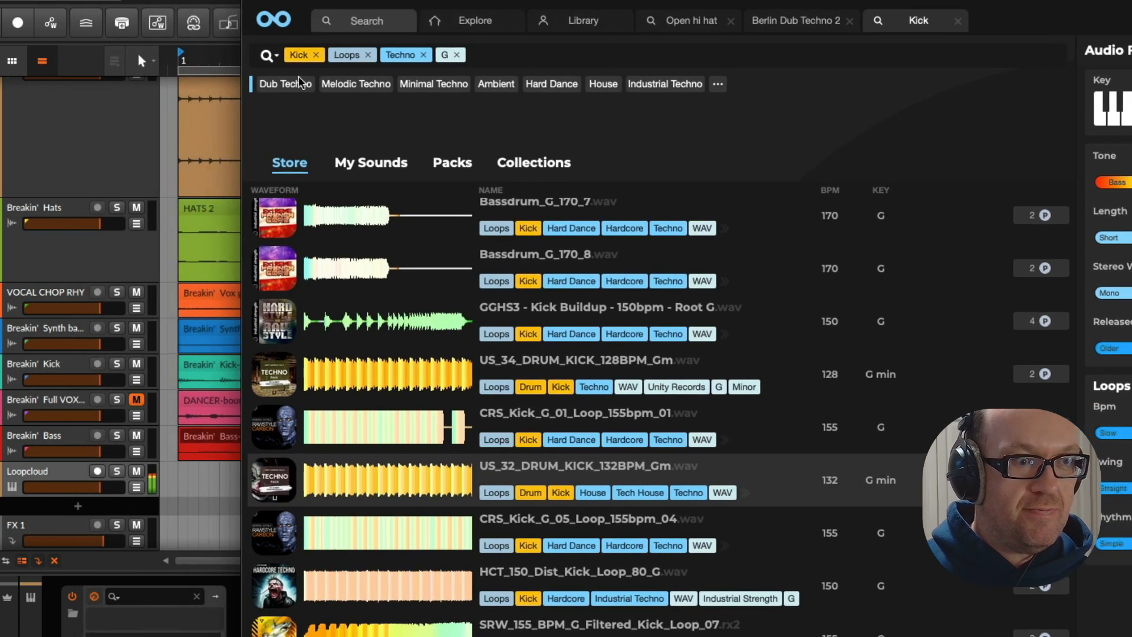
left_click(212, 501)
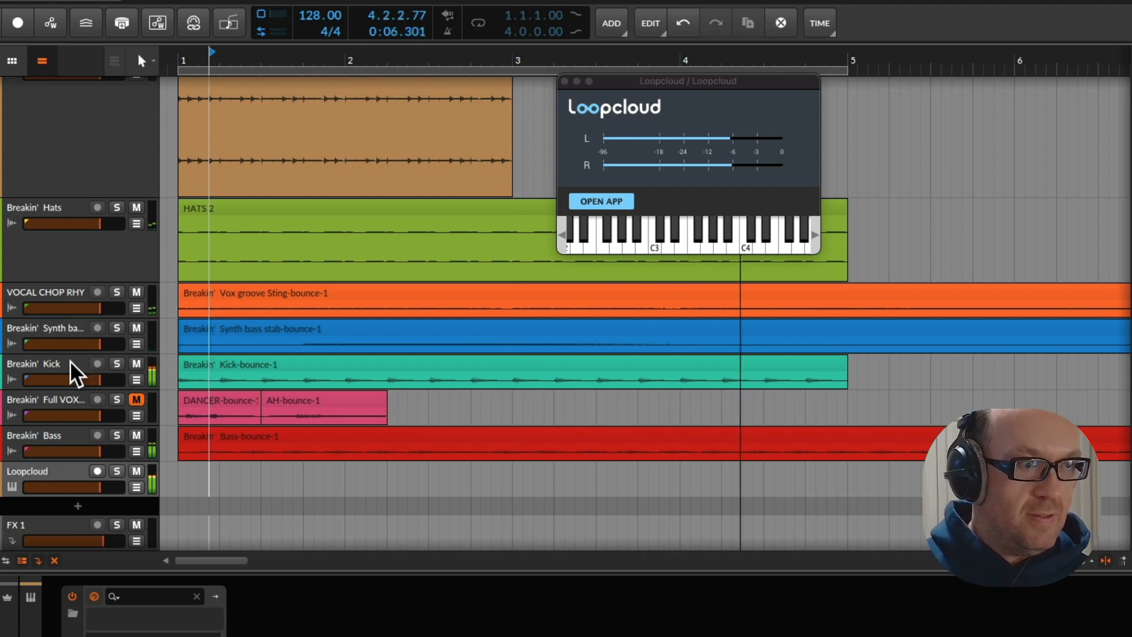
key("space")
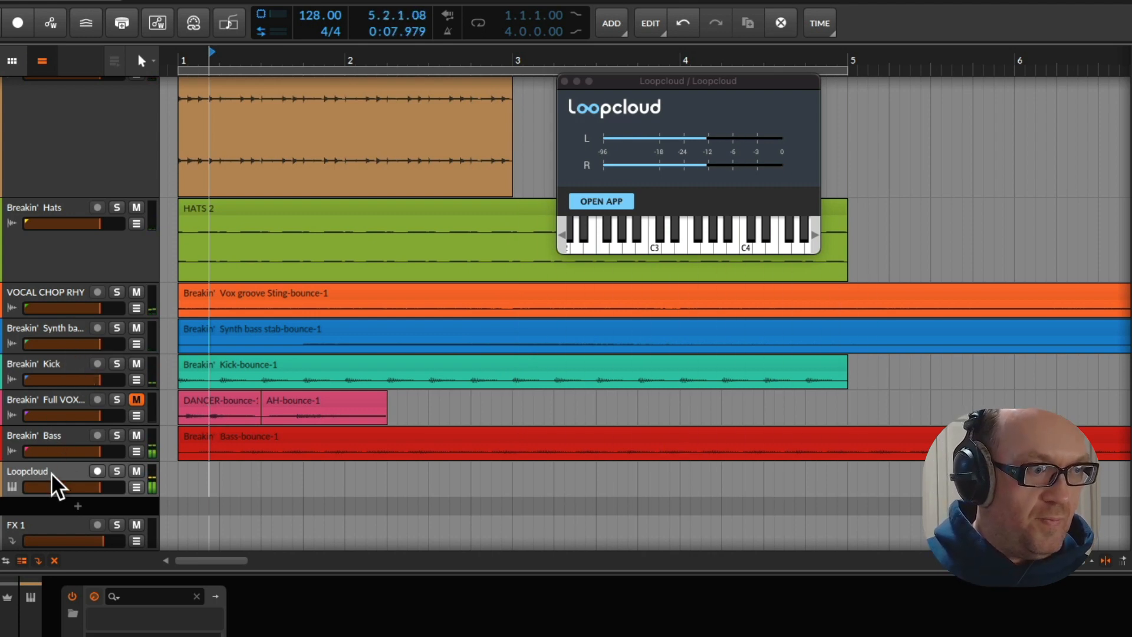
Enlarge the VOCAL CHOP RHY track and raise the gain of its Vox groove Sting clip to +18.1 dB
left_click(45, 439)
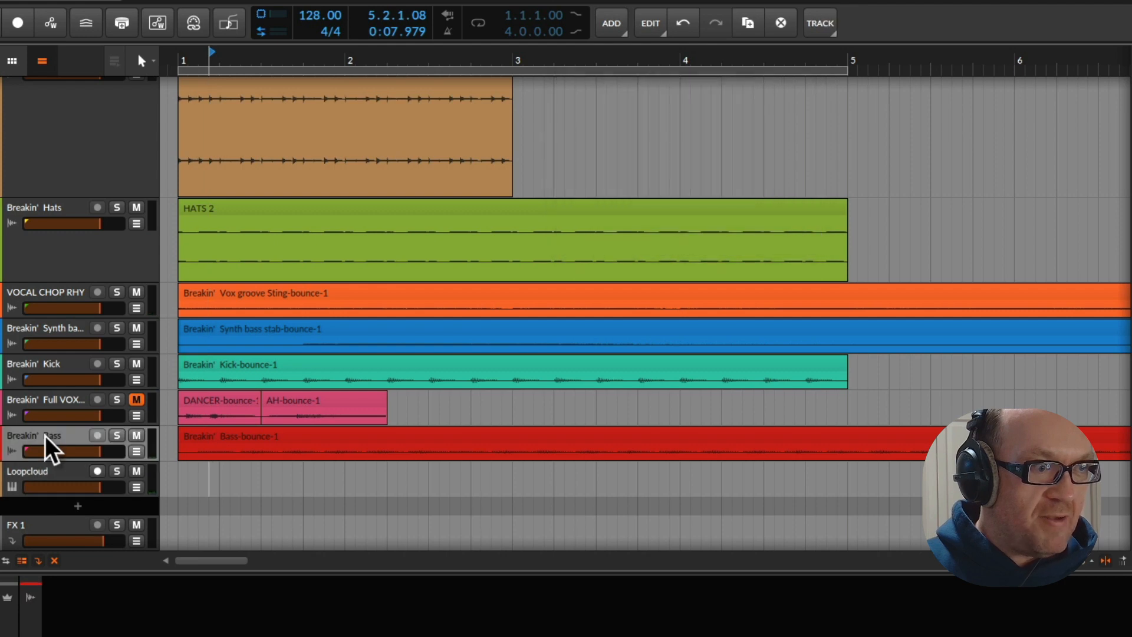
left_click(56, 408)
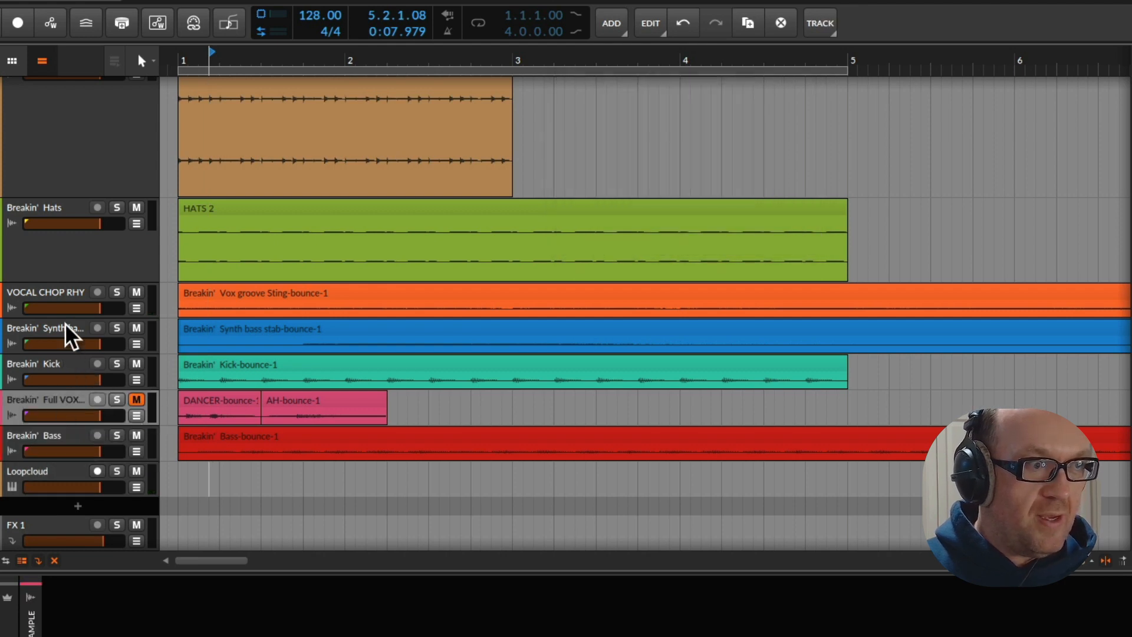
left_click(71, 304)
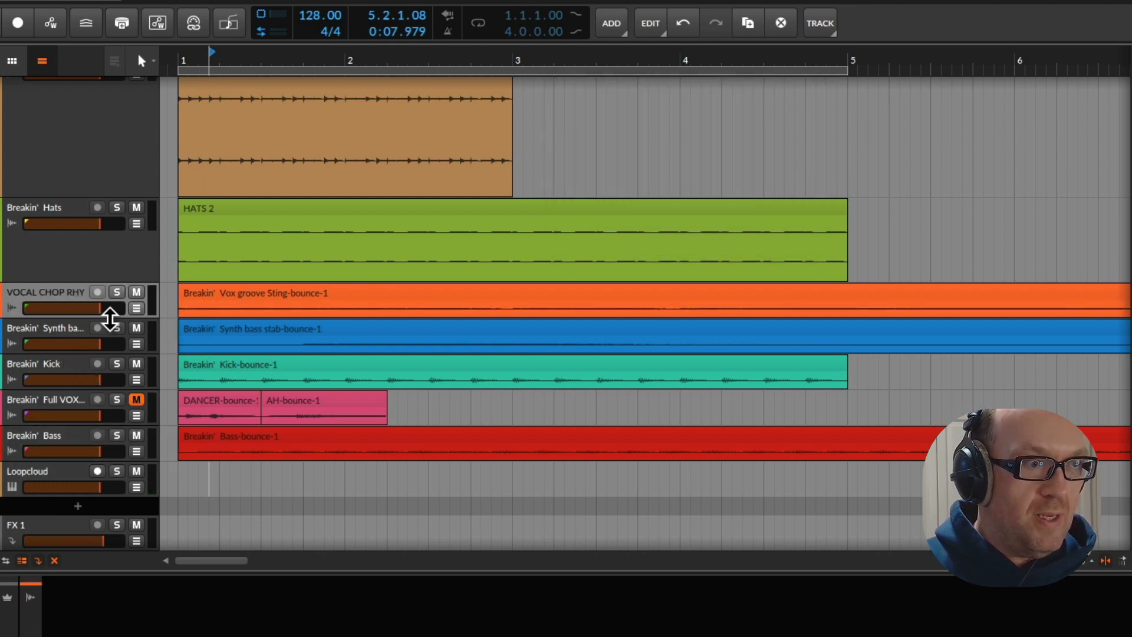
left_click_drag(109, 318, 88, 391)
left_click(272, 303)
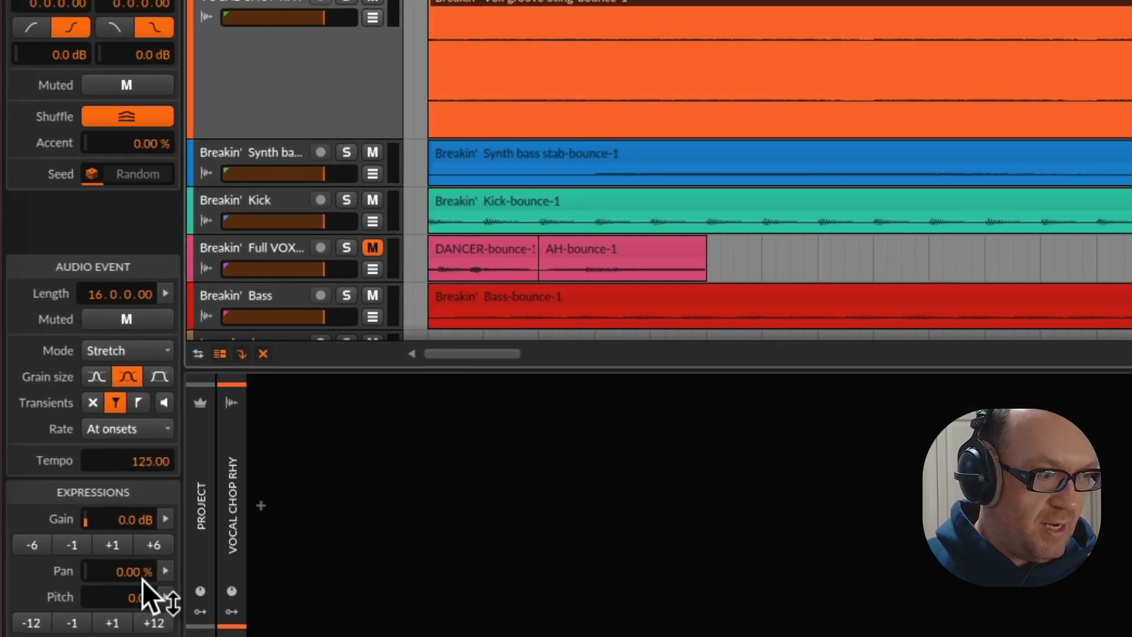
left_click(152, 544)
left_click(153, 545)
left_click(153, 545)
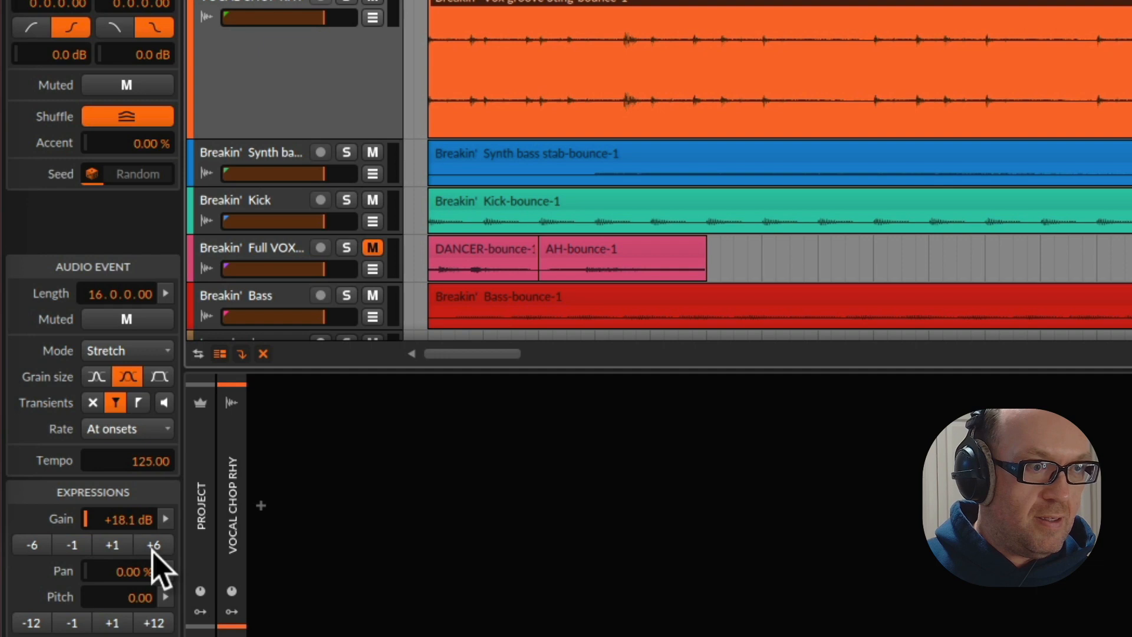
Play the arrangement and duplicate the clip on the Breakin' 16th Hats track
key("space")
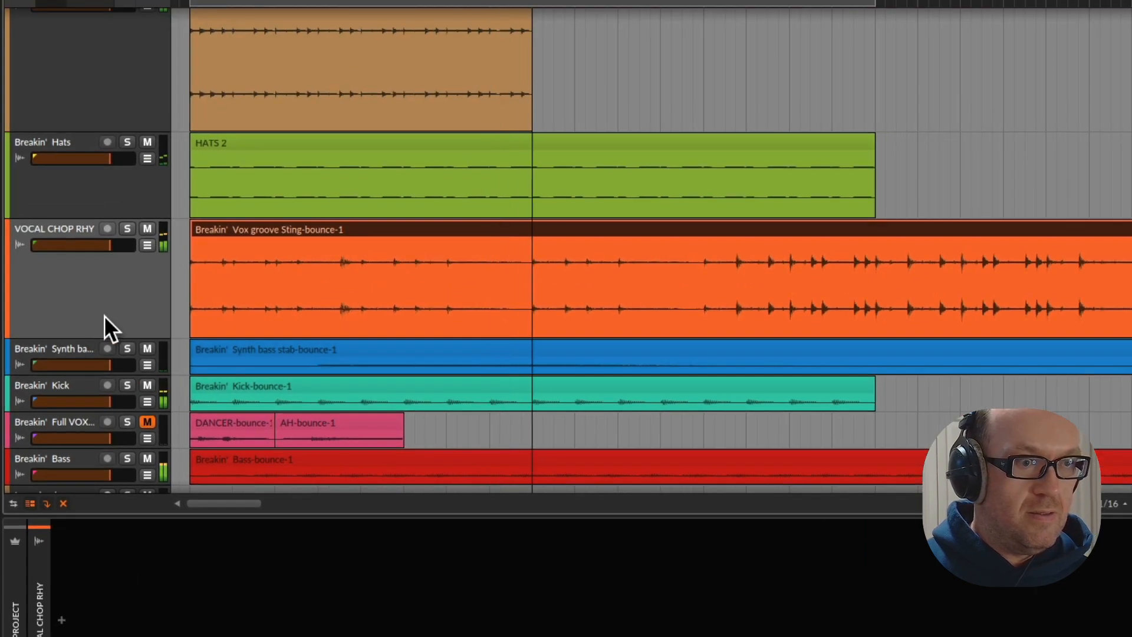
scroll(292, 334, "down", 3)
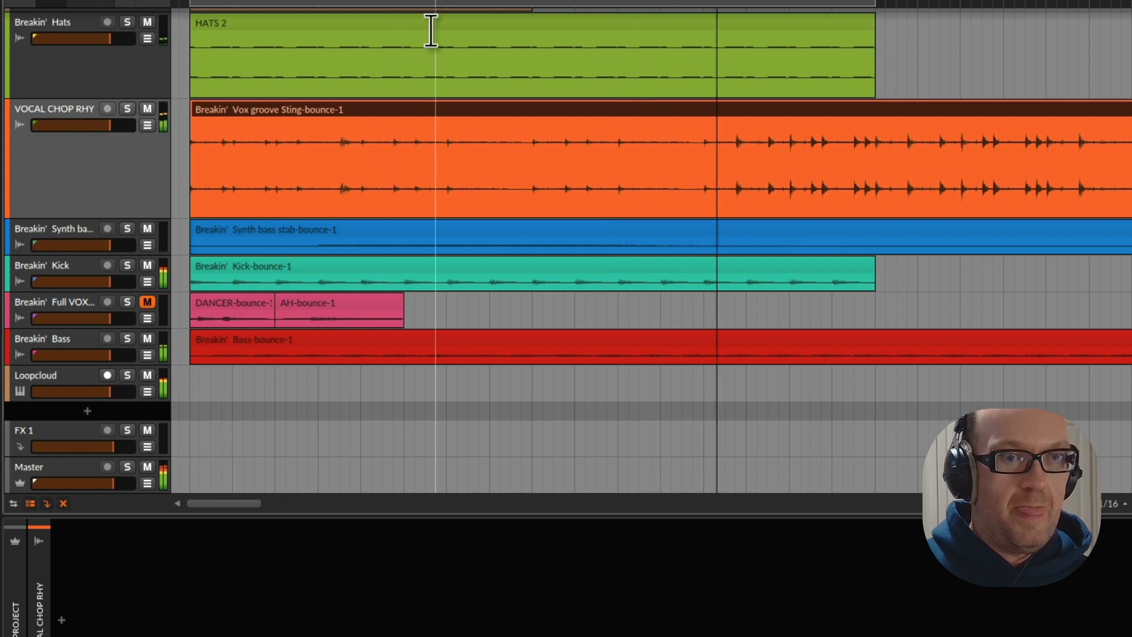
left_click_drag(479, 1, 478, 0)
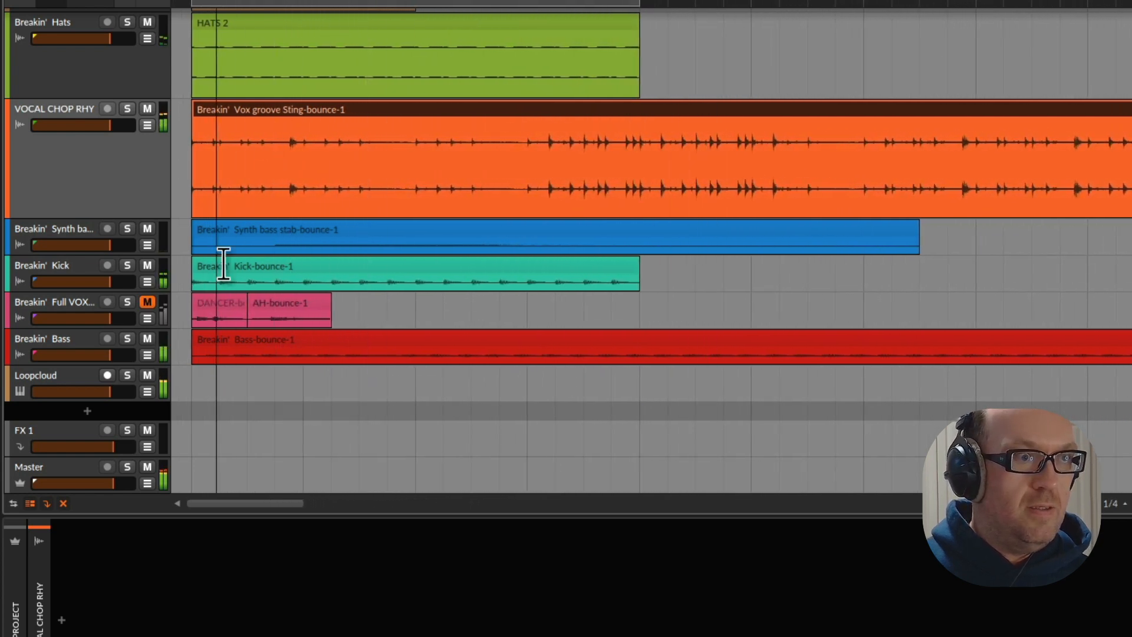
scroll(224, 263, "up", 5)
left_click(349, 52)
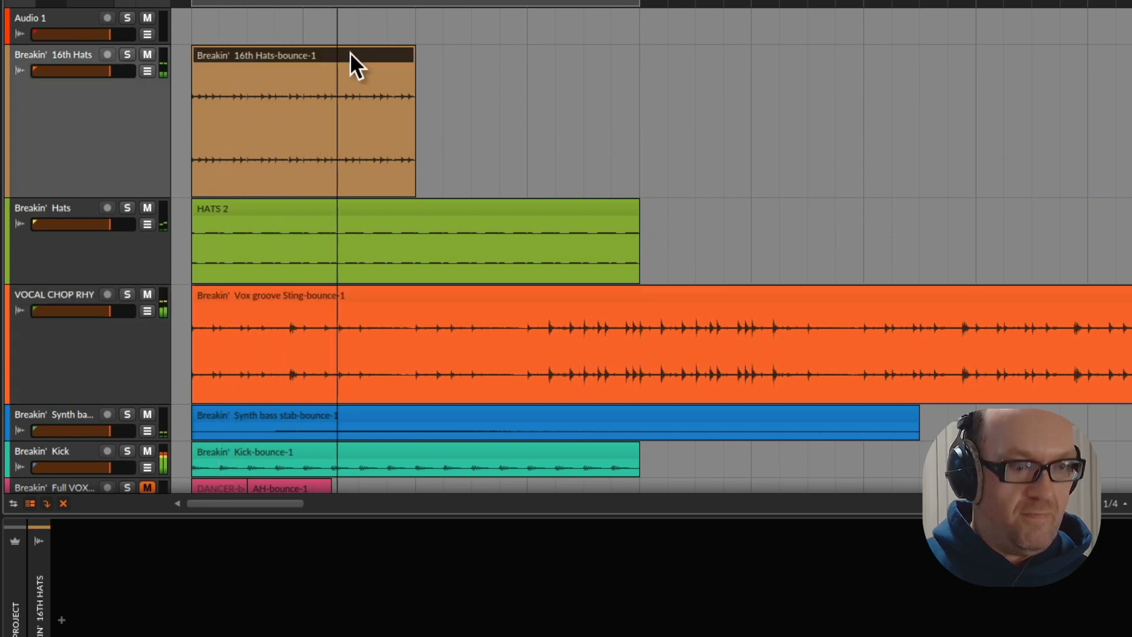
key("ctrl+d")
scroll(109, 323, "down", 5)
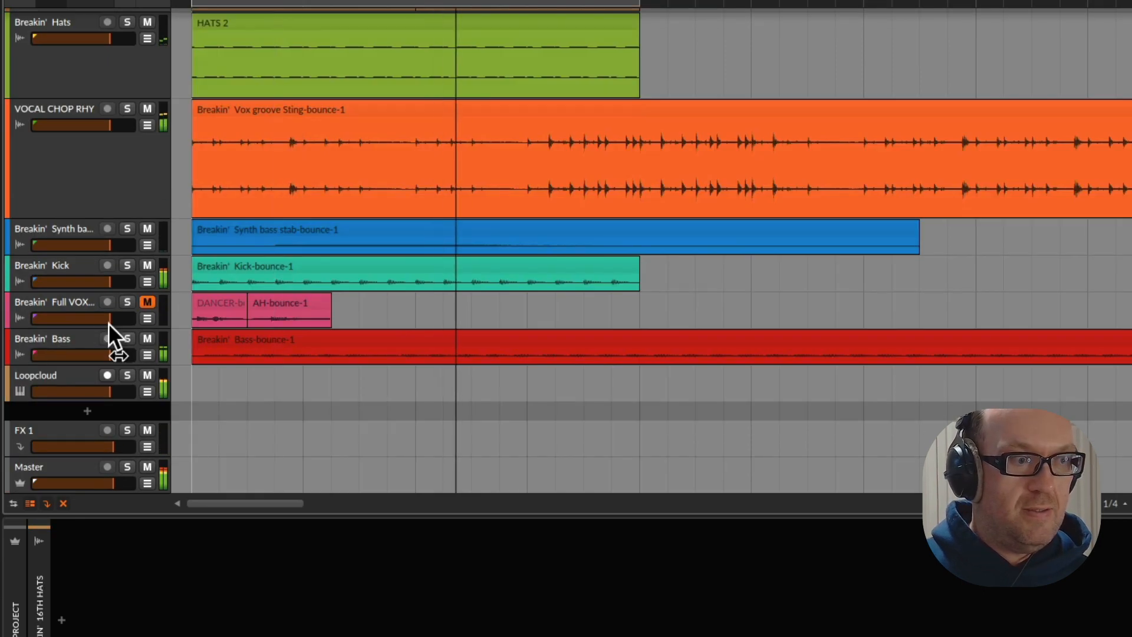
Select the Loopcloud track and audition further G kick loops in the Loopcloud app against the arrangement, including NEU_126_MeanKickBass_Bass
left_click(69, 375)
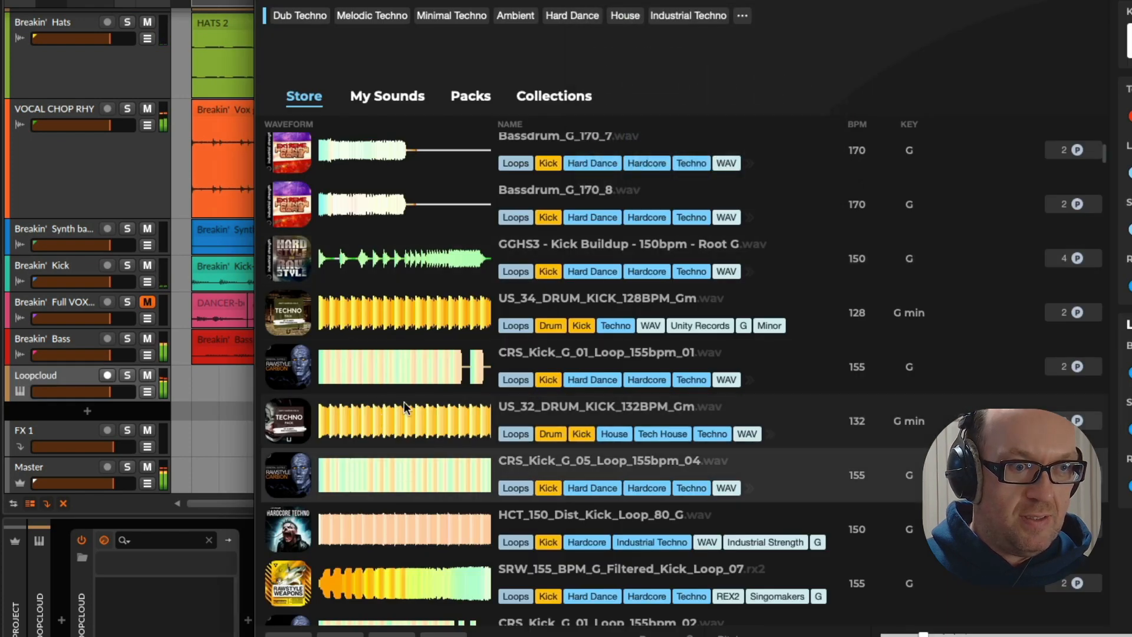
scroll(405, 413, "down", 4)
left_click(415, 420)
left_click(415, 466)
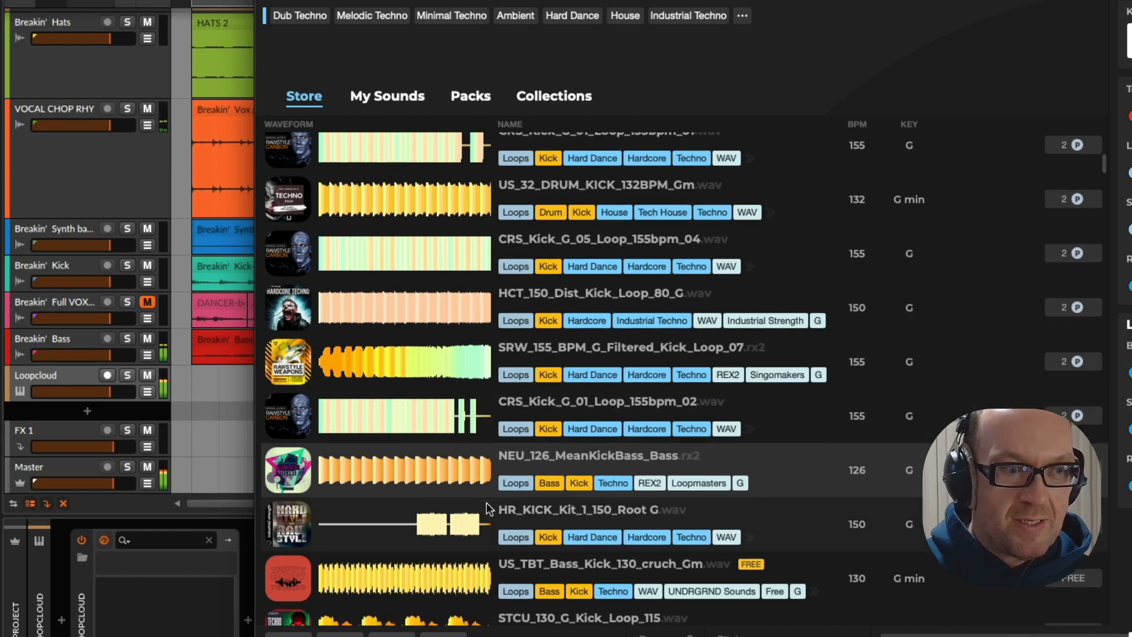
scroll(430, 451, "down", 5)
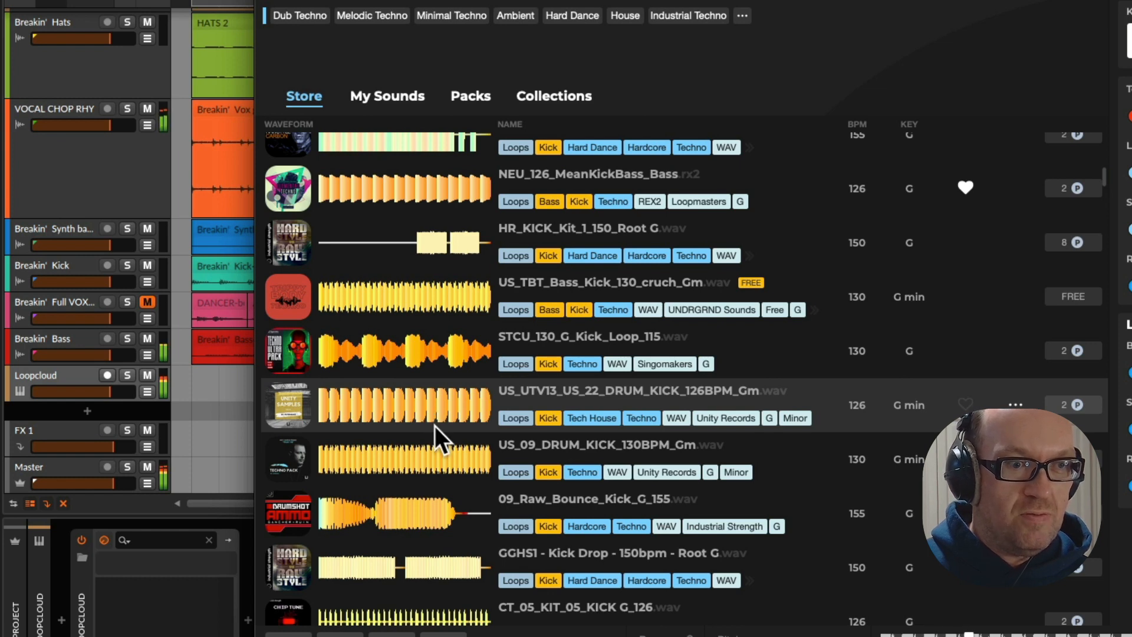
Toggle solo on the Loopcloud track in Bitwig to compare the previewed kick loop alone and with the arrangement
left_click(126, 376)
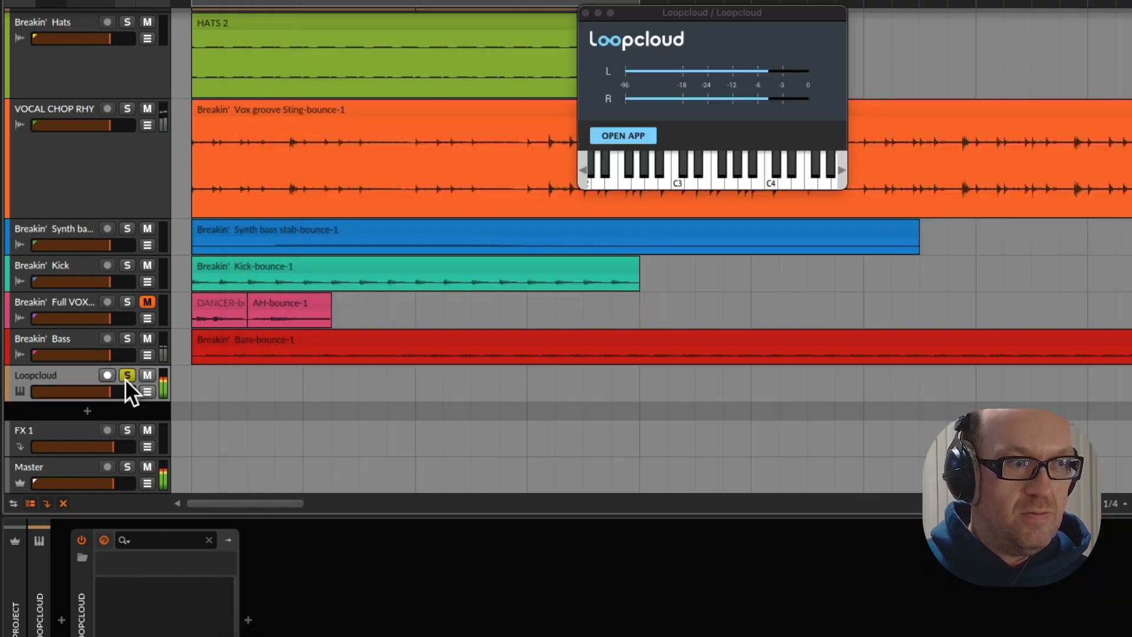
left_click(126, 378)
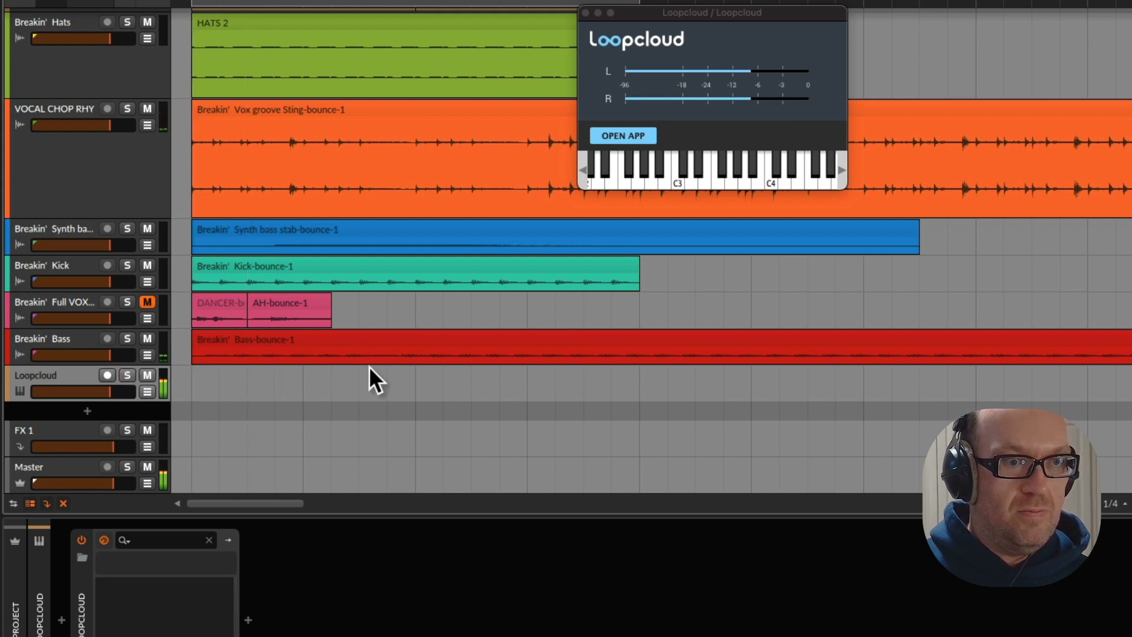
left_click(131, 375)
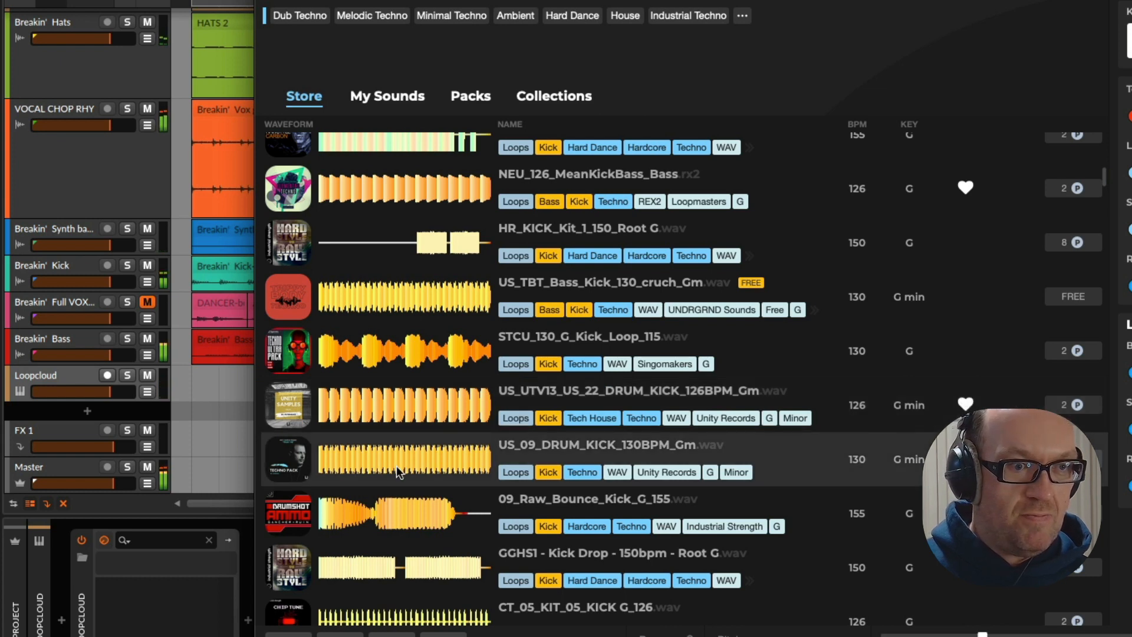
Audition the G kick loops 09_Raw_Bounce_Kick_G_155, GGHS1 - Kick Drop and BFM_MT_13_Synth_Kick_Combi against the arrangement
left_click(409, 509)
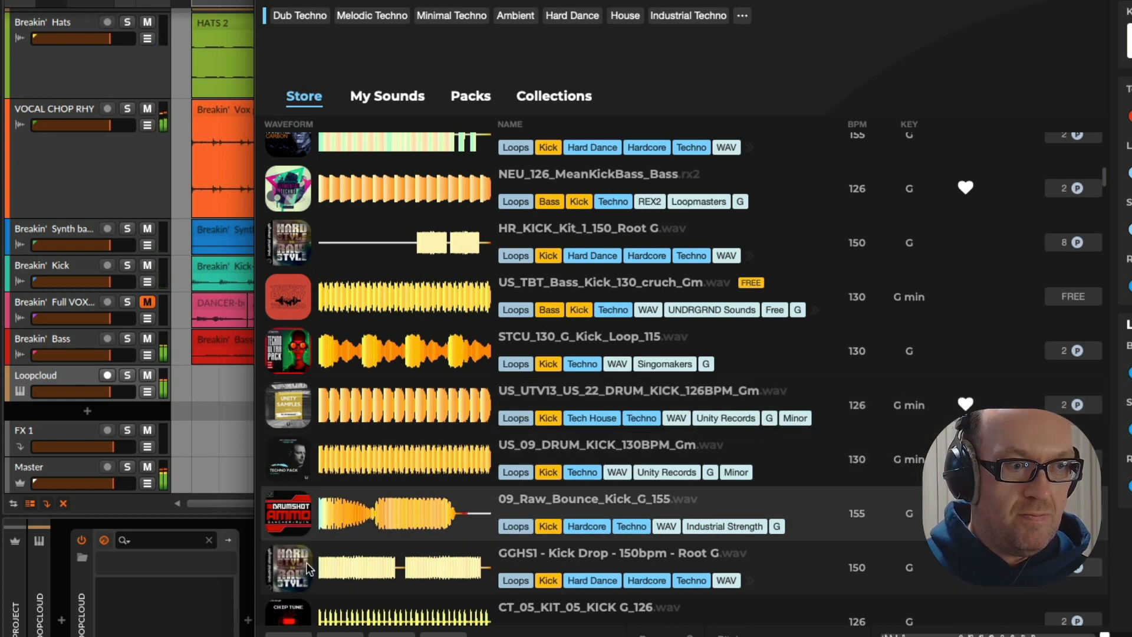
left_click(146, 416)
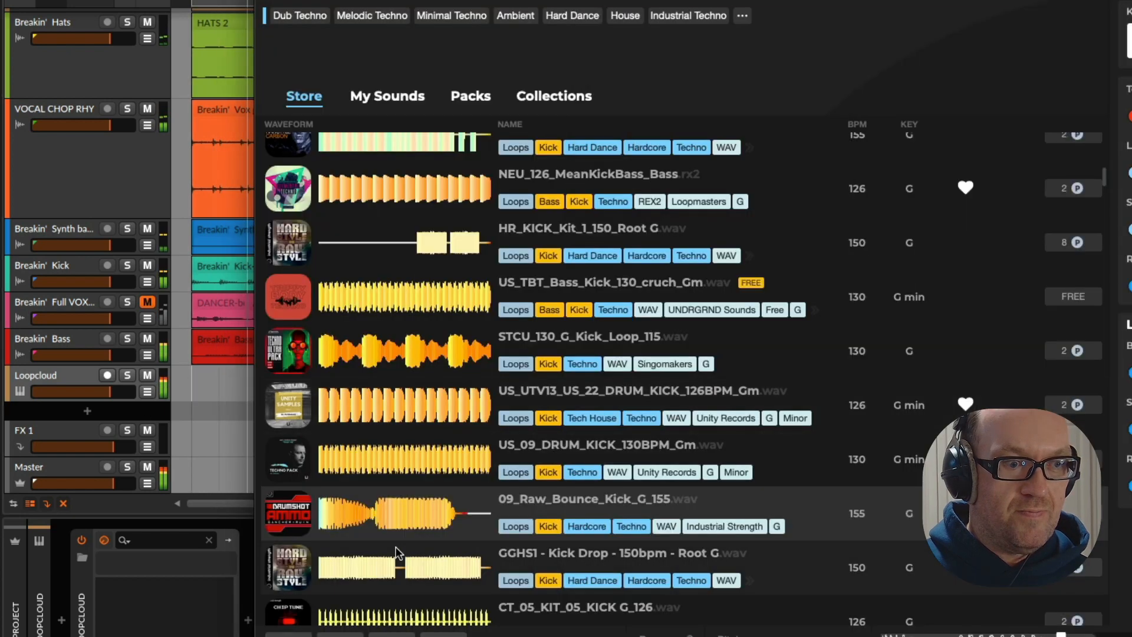
left_click(395, 551)
scroll(391, 480, "down", 4)
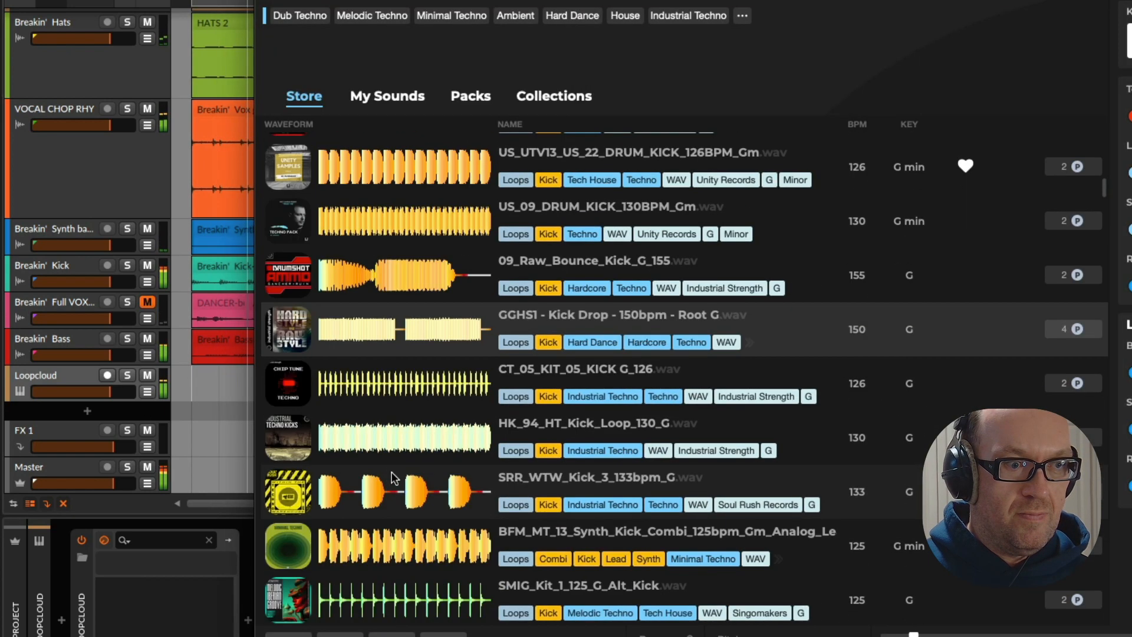
left_click(389, 542)
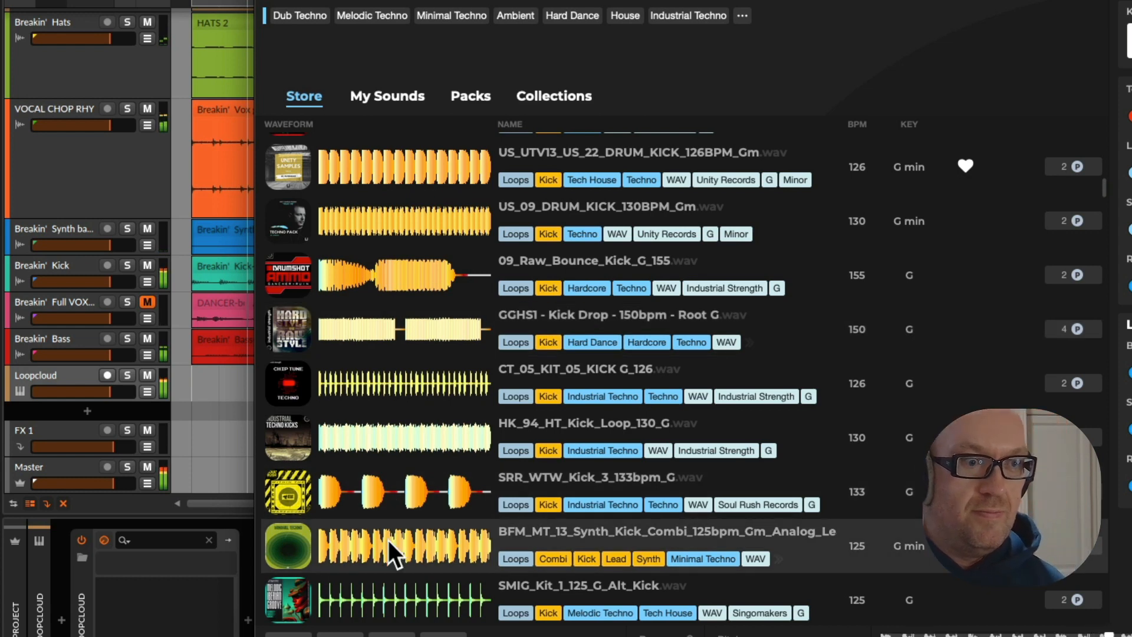
scroll(413, 566, "down", 1)
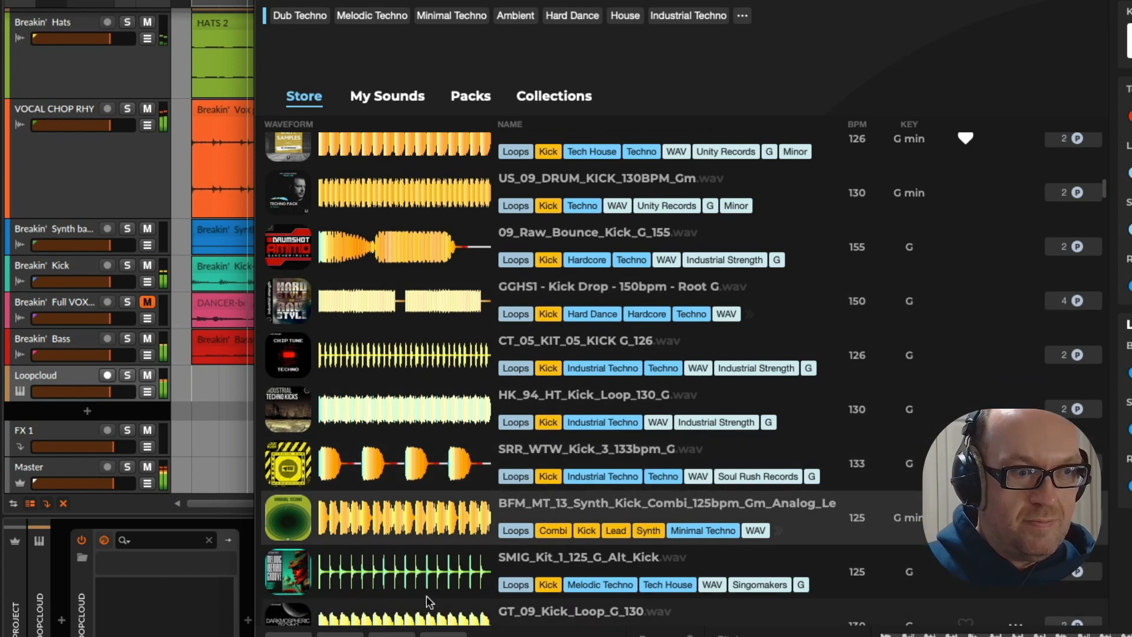
Audition SMIG_Kit_1_125_G_Alt_Kick, GT_09_Kick_Loop_G_130, SRTJ_155_G_Kick_Loop_16 and ITK_28_KICK_LOOP_G_130 against the arrangement
left_click(429, 571)
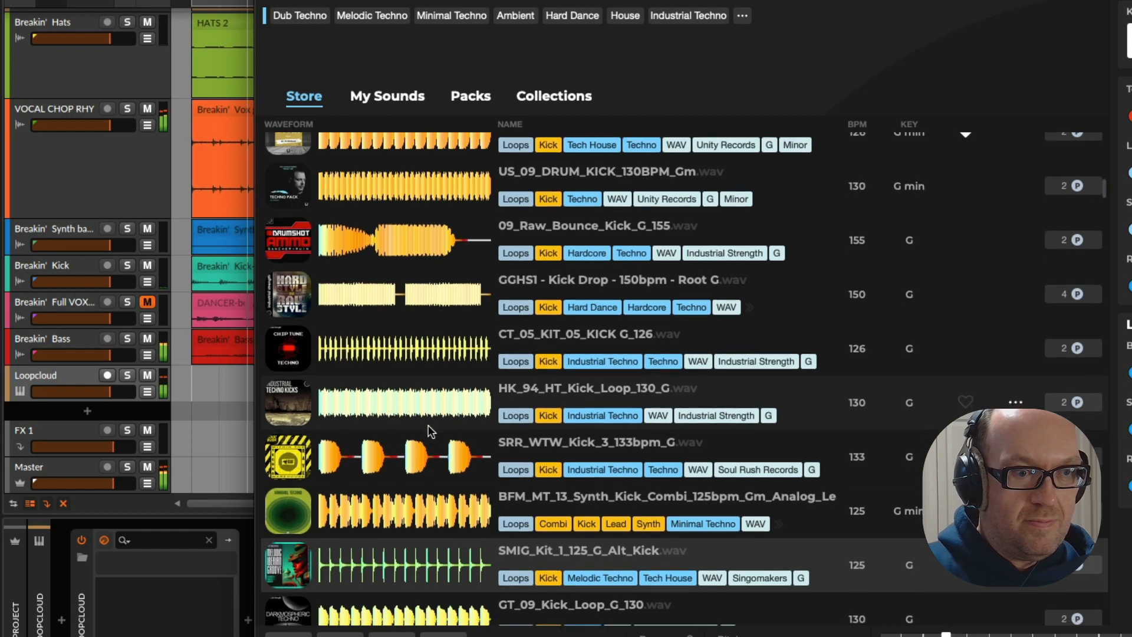
scroll(428, 436, "down", 4)
left_click(424, 423)
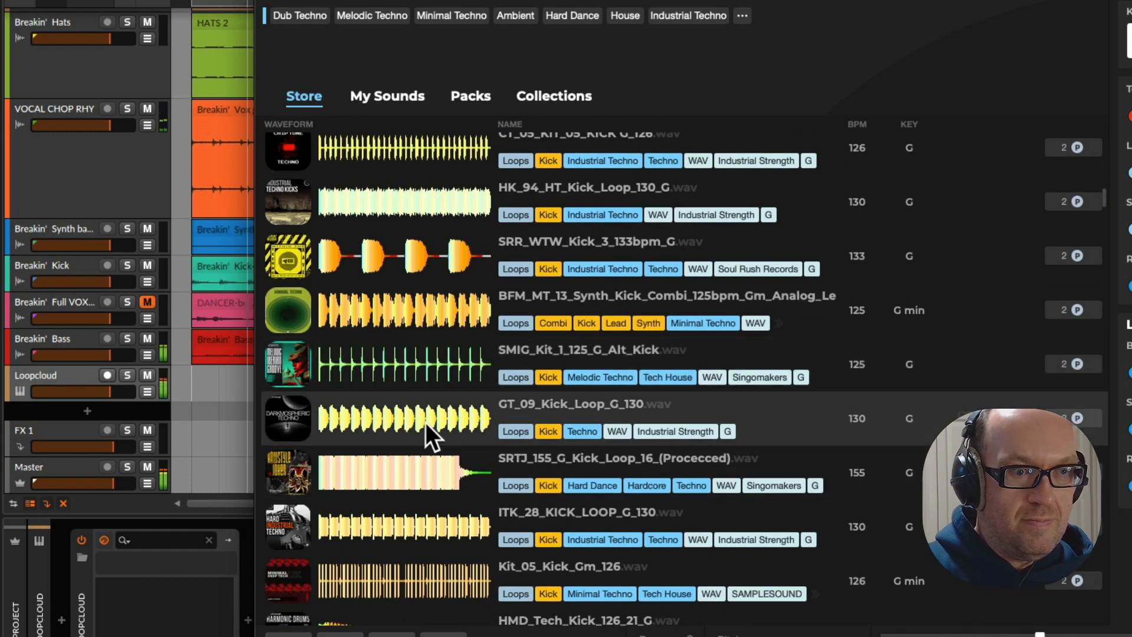
left_click(422, 485)
left_click(424, 542)
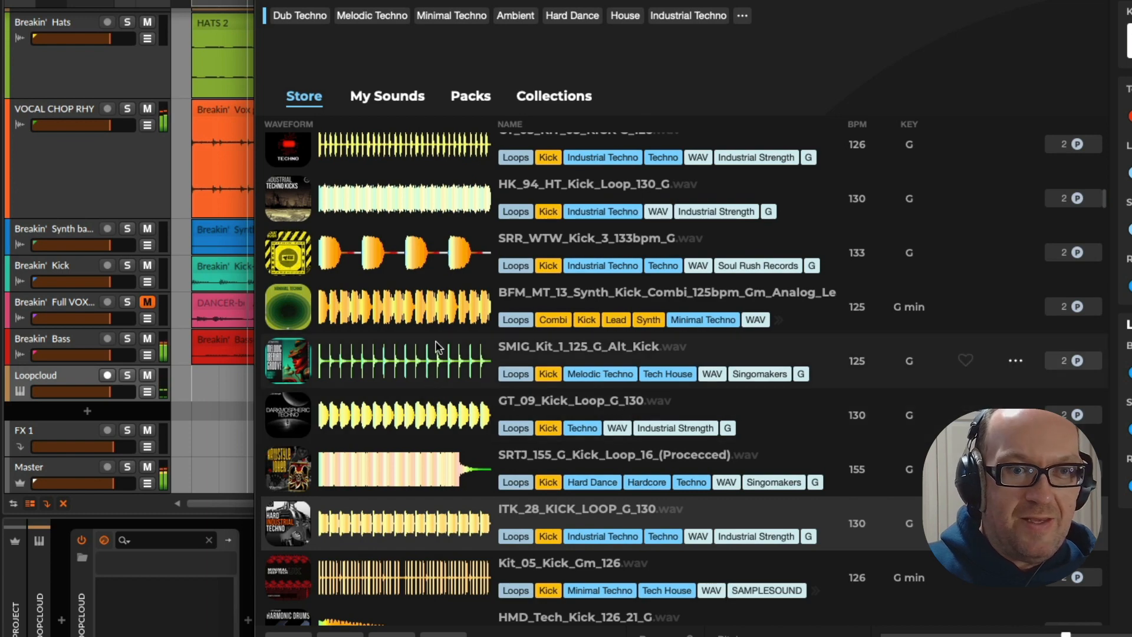
Stop playback, buy US_UTV13_US_22_DRUM_KICK_126BPM_Gm in Loopcloud for 2 points and place it at bar 1 on a new Bitwig track below Loopcloud
scroll(437, 339, "up", 1)
scroll(437, 338, "up", 5)
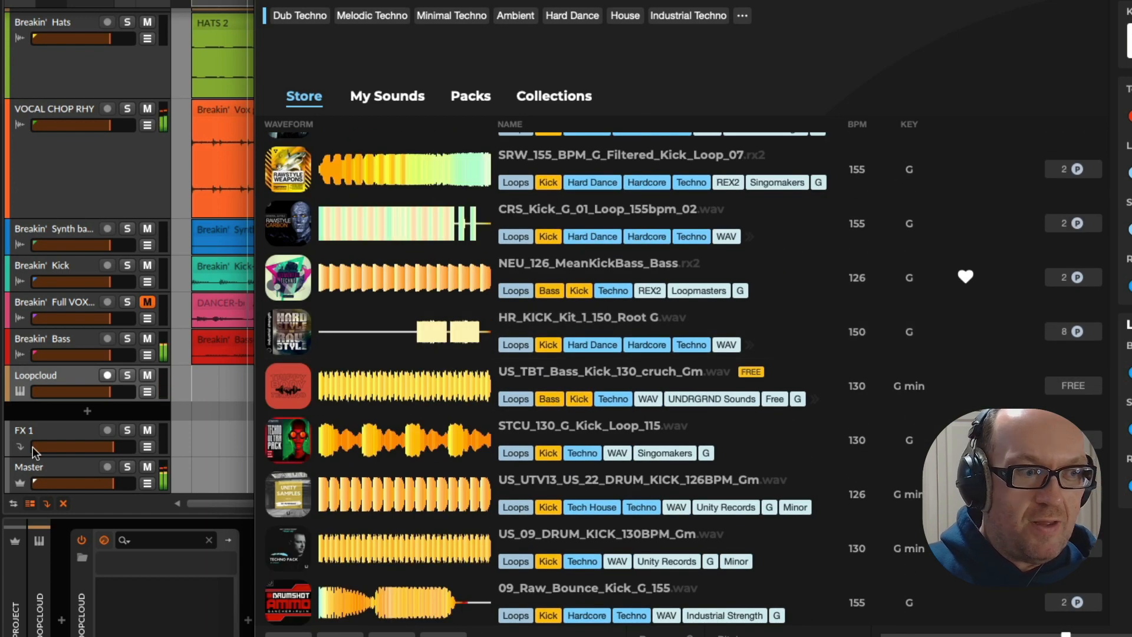
left_click(238, 423)
key("space")
key("super+Tab")
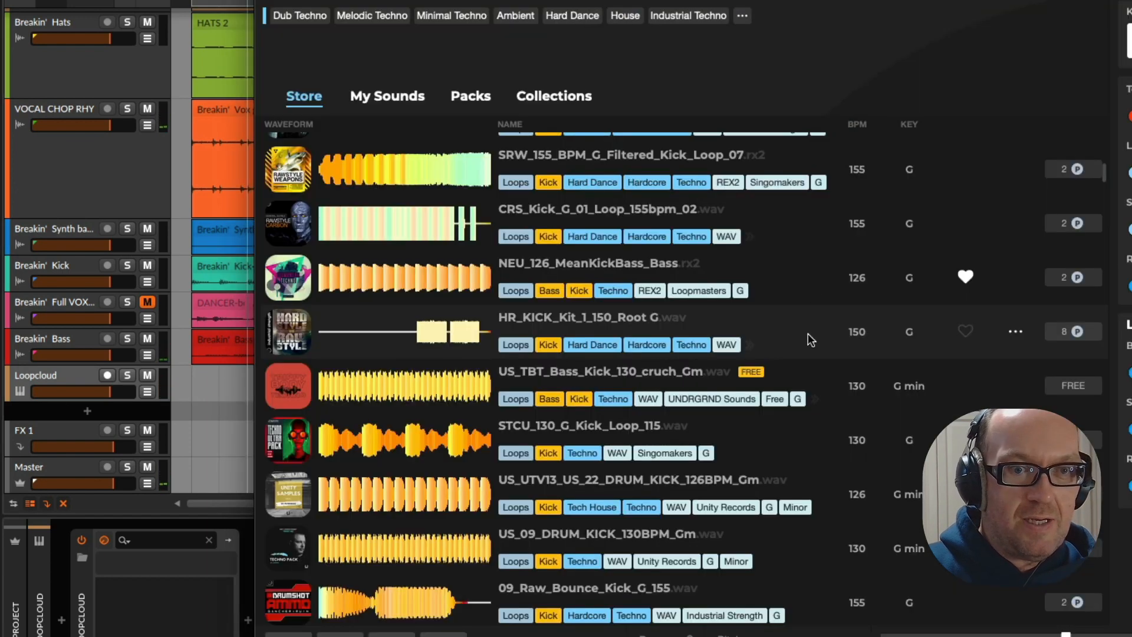
left_click_drag(397, 506, 218, 425)
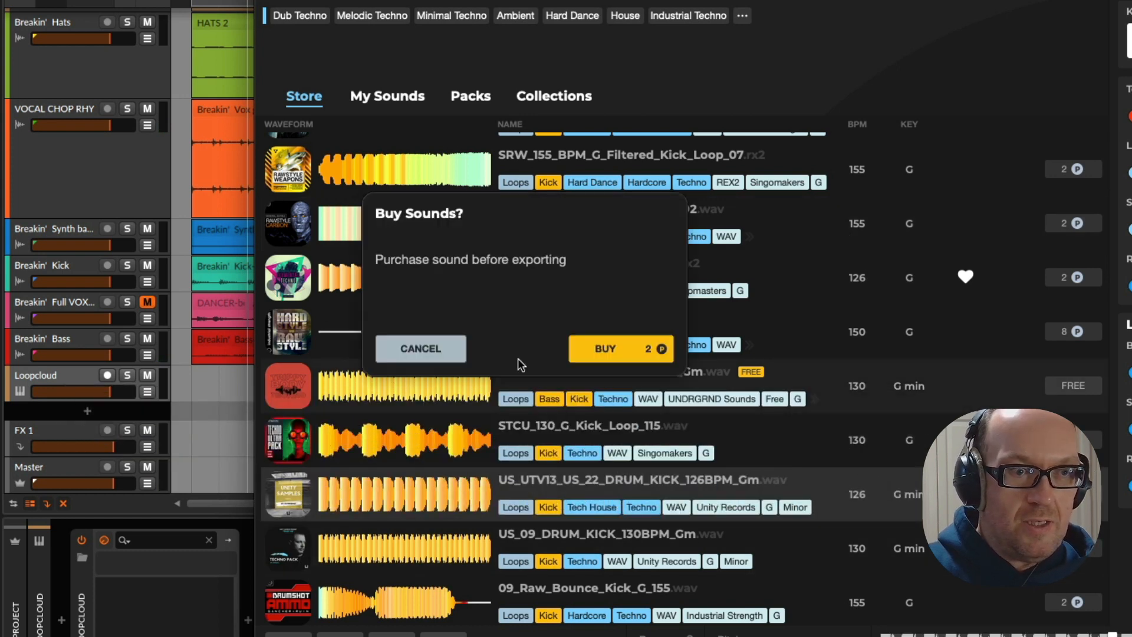
left_click(614, 349)
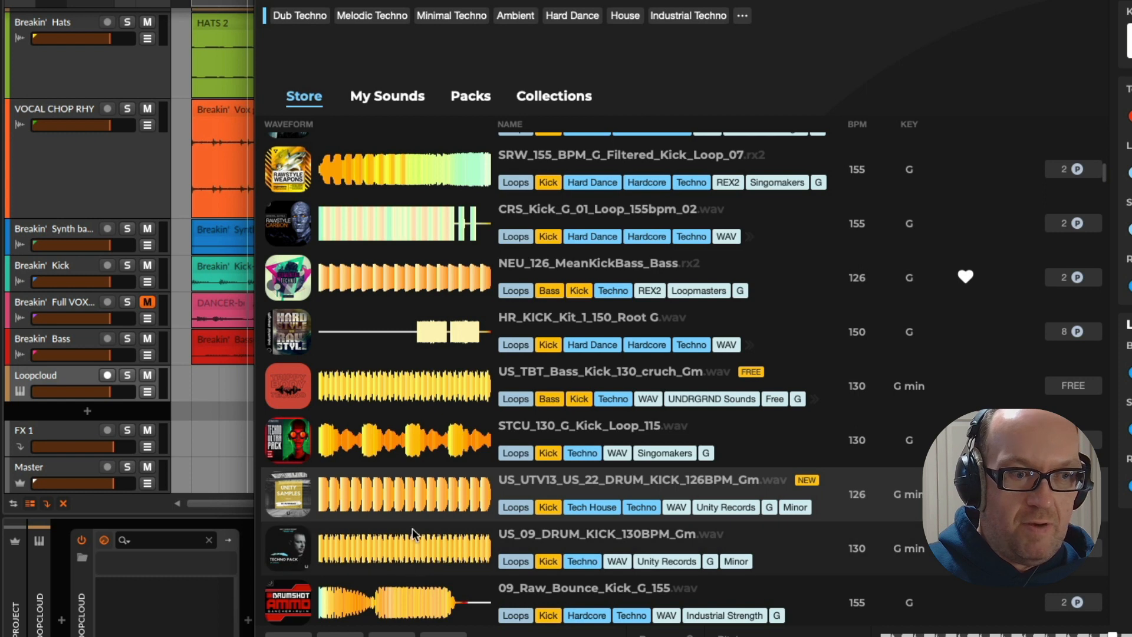
left_click_drag(419, 497, 211, 418)
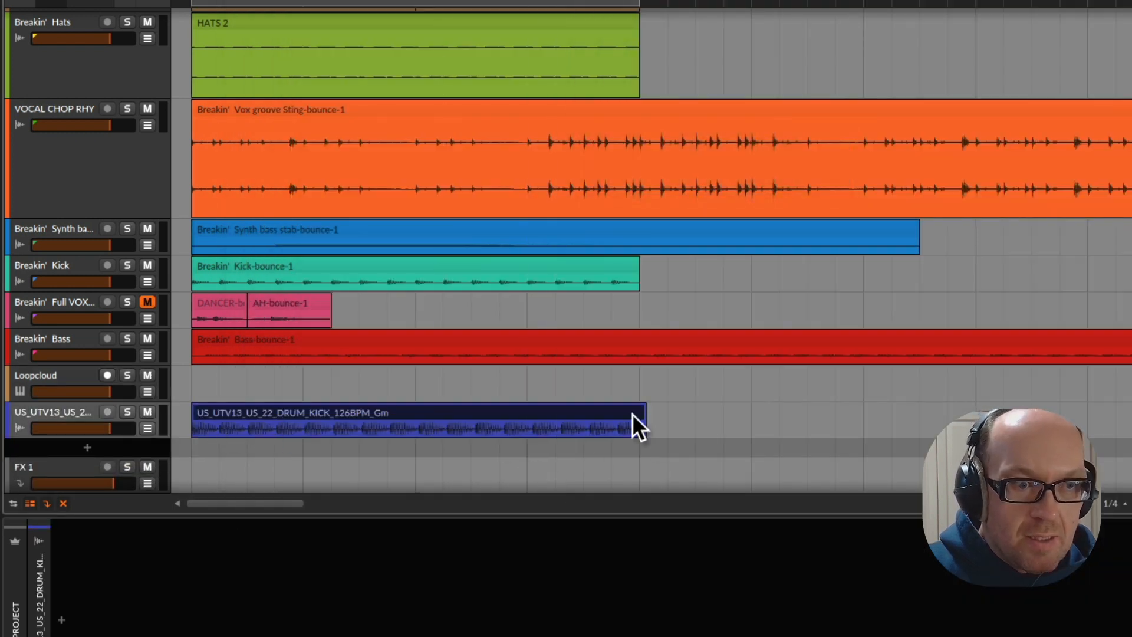
Play the arrangement with the new US_UTV13 kick loop and try lowering its track volume with the fader
left_click(607, 420)
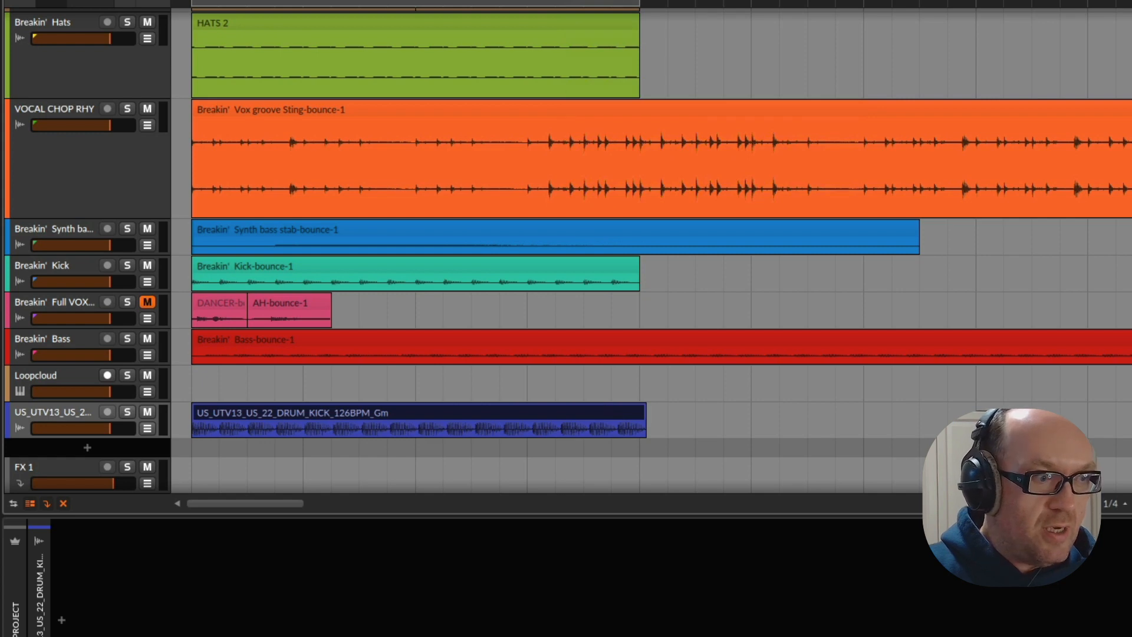
left_click(74, 423)
left_click(92, 484)
key("space")
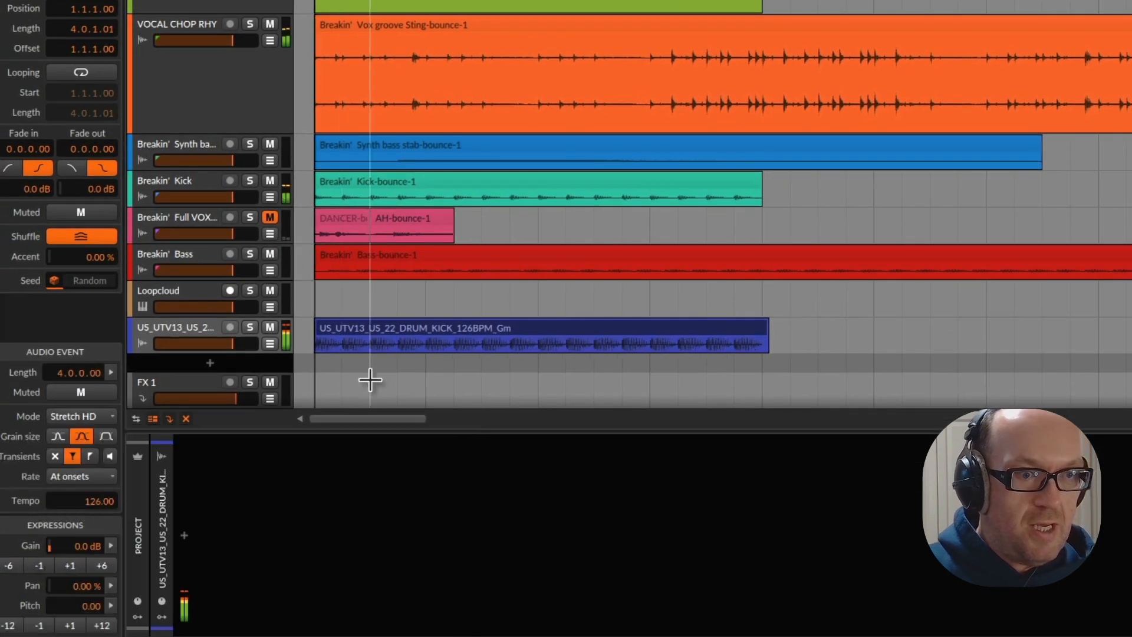
left_click_drag(232, 345, 220, 344)
left_click(210, 331)
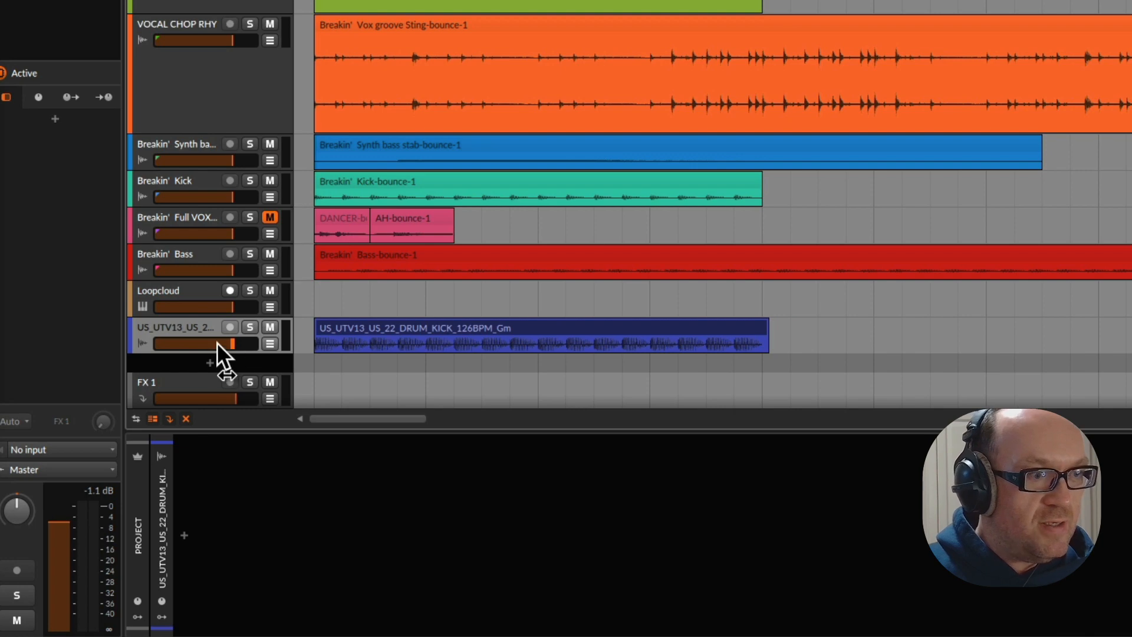
Insert a Tool device on the US_UTV13 kick loop track
left_click(185, 535)
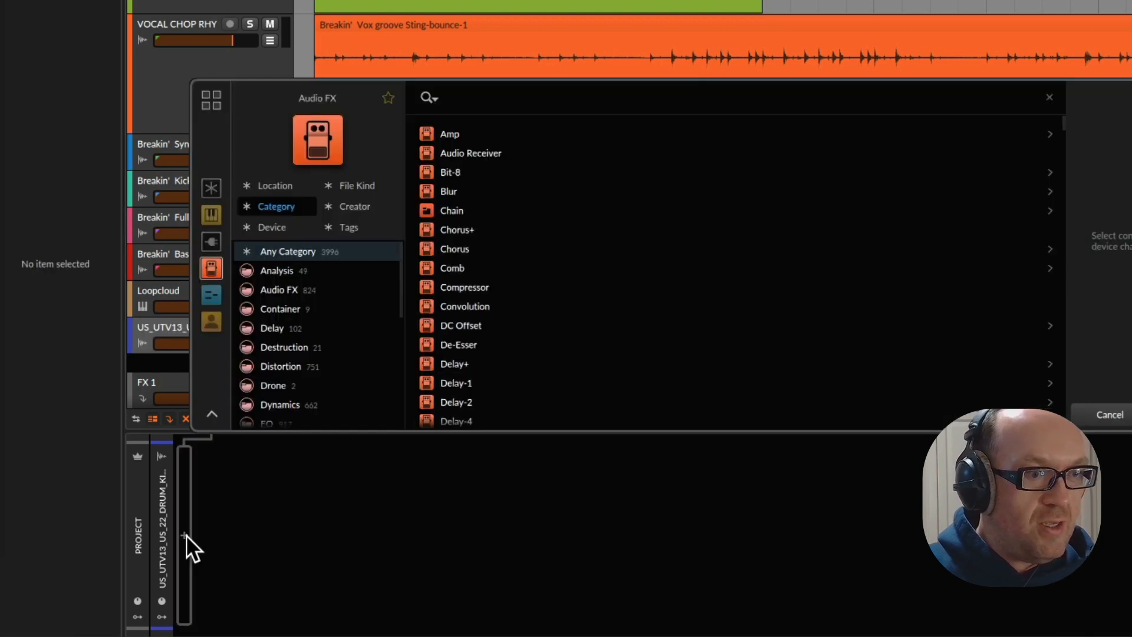
type("tool")
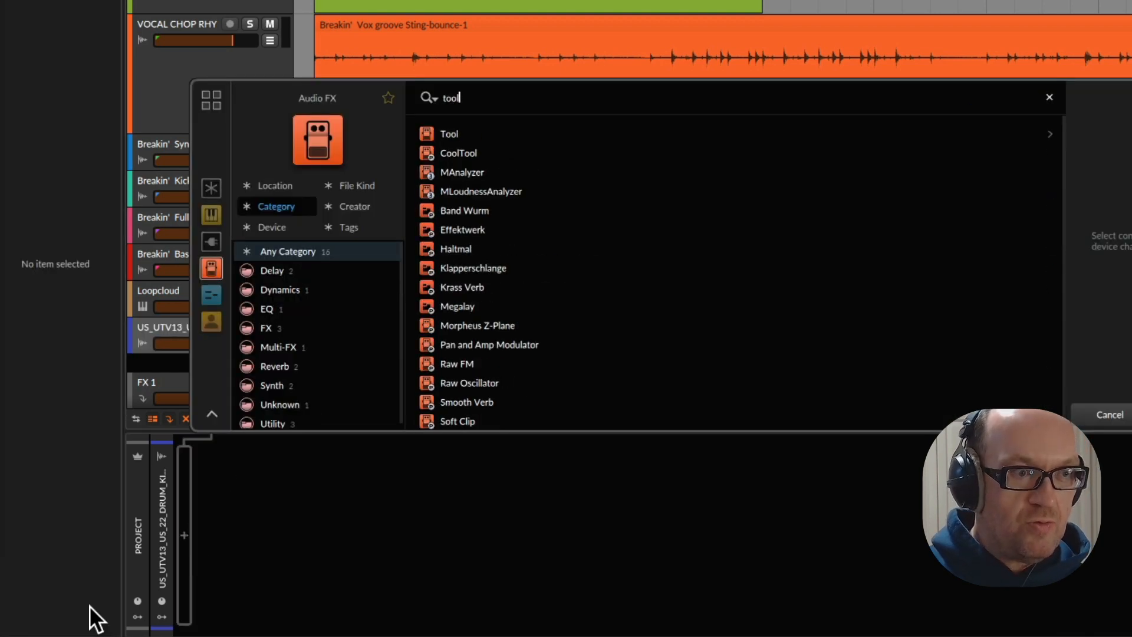
key("Return")
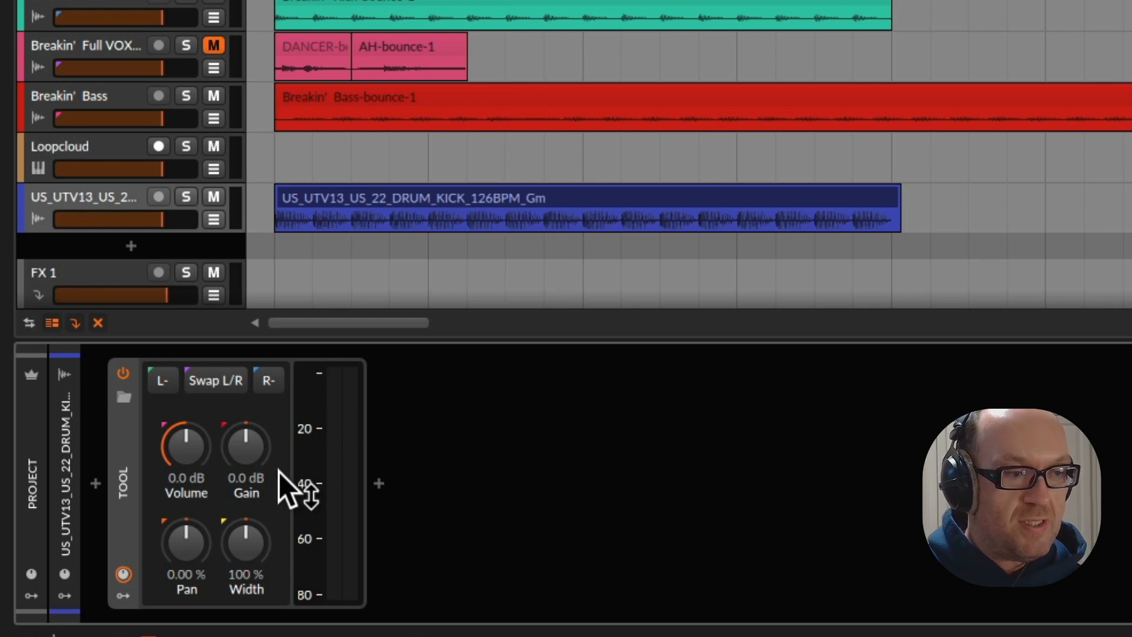
Set the Tool device's volume to -5.8 dB during playback and mute the Breakin' Bass track
key("space")
left_click_drag(172, 450, 172, 484)
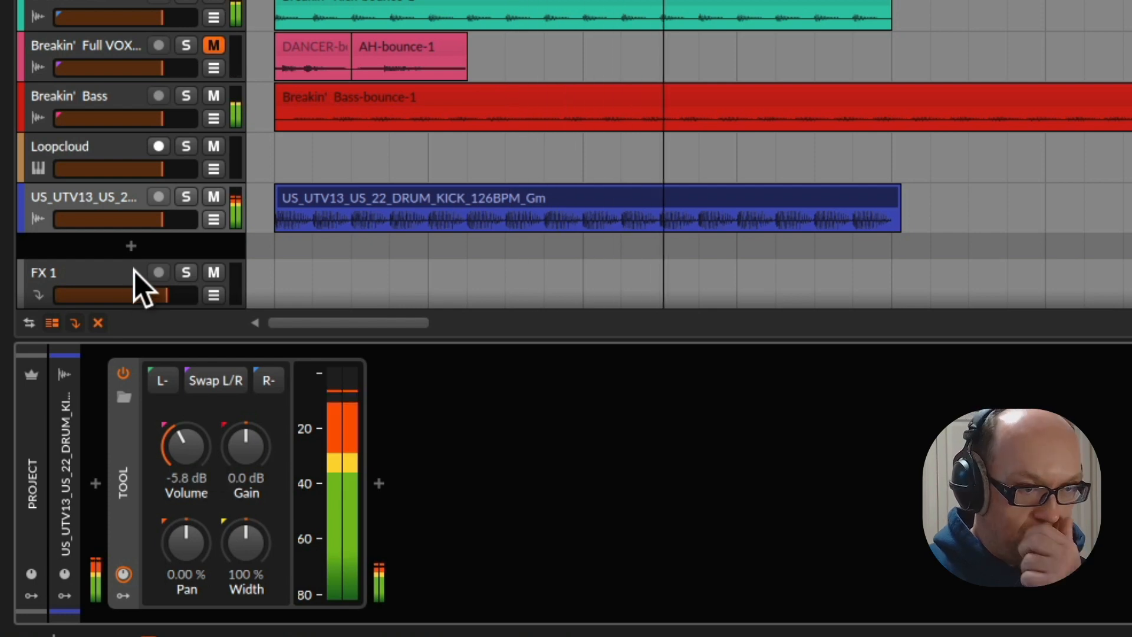
left_click(213, 96)
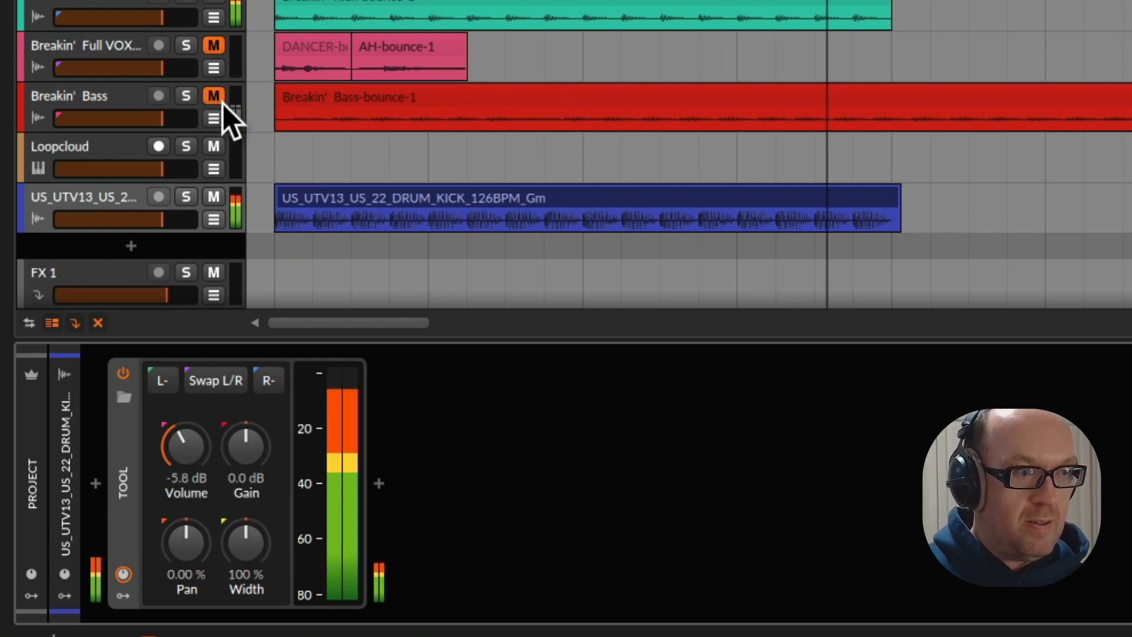
key("space")
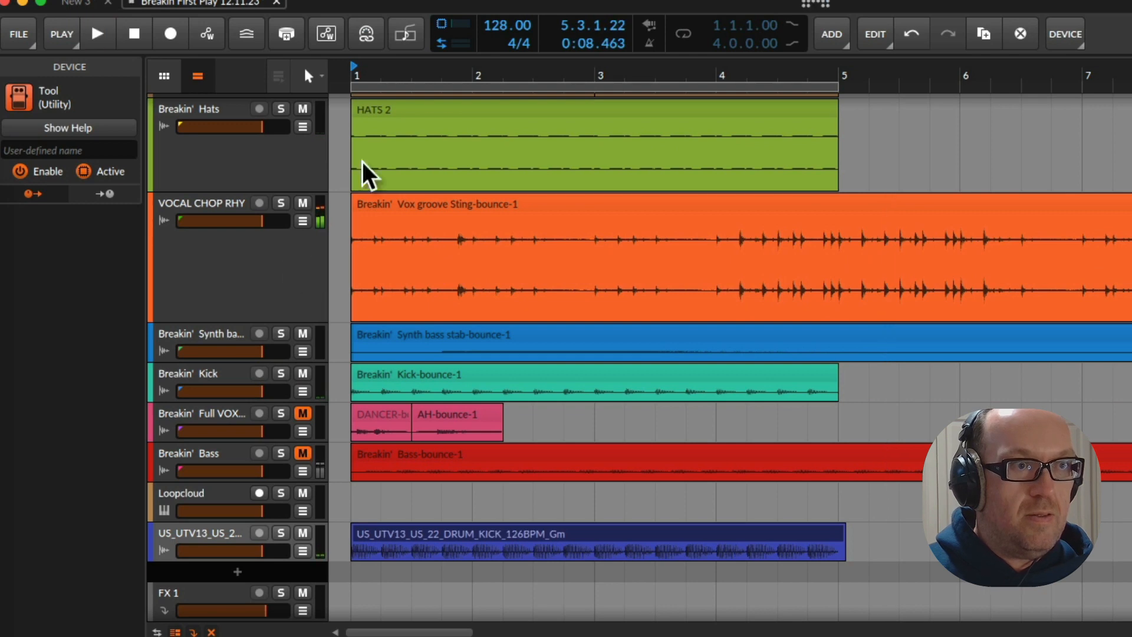
Set the project tempo to 131 BPM and trim the end of the US_UTV13 kick clip to bar 5
left_click_drag(497, 27, 497, 22)
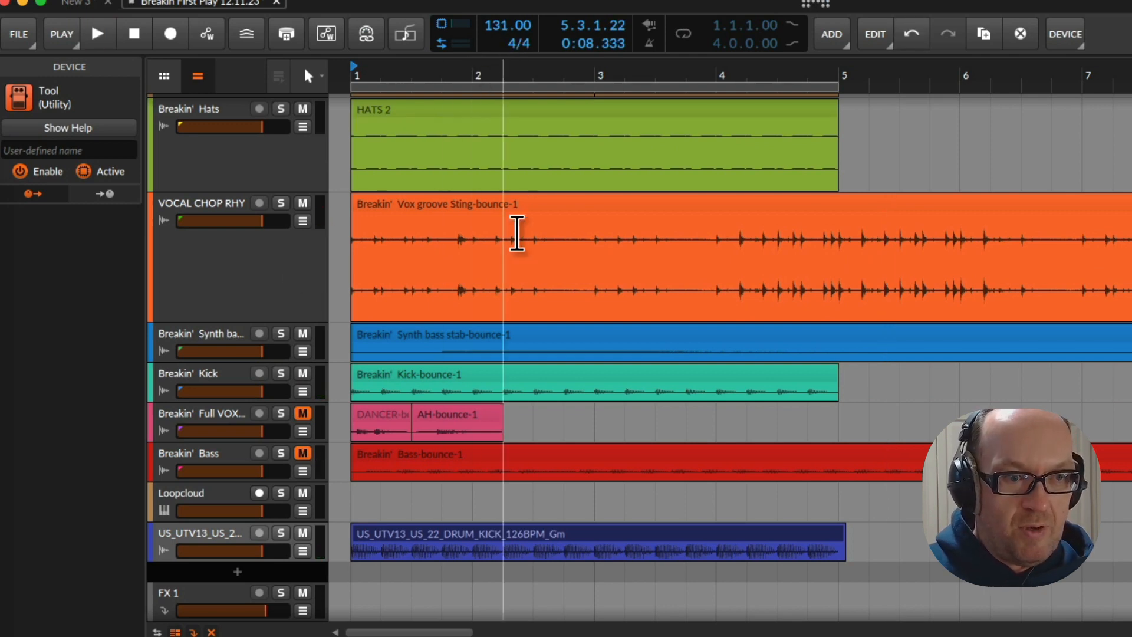
key("space")
left_click_drag(853, 537, 841, 536)
Mute the Breakin' 16th Hats and Breakin' Hats tracks during playback
scroll(726, 460, "up", 4)
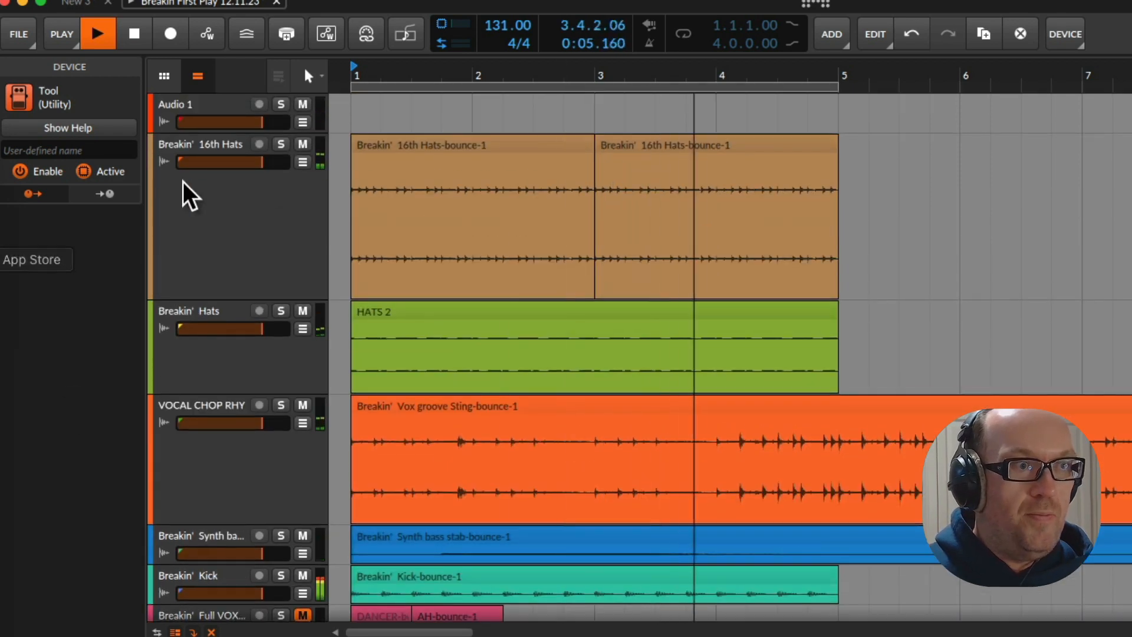
left_click(302, 143)
left_click(306, 316)
left_click(303, 311)
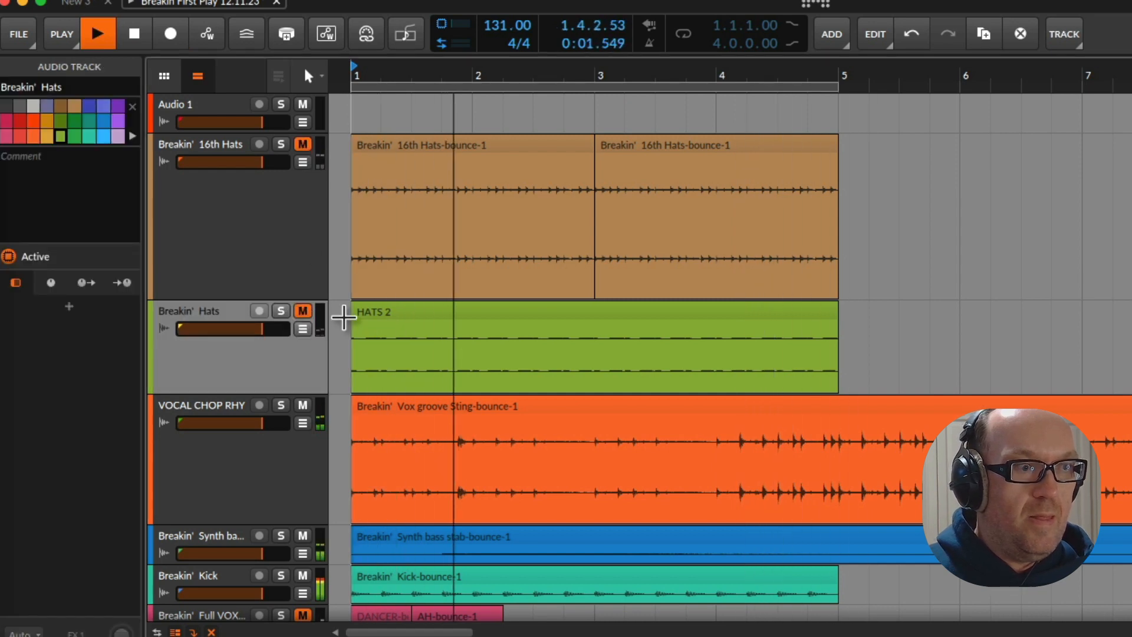
Select the Breakin' Bass track, turn on the arranger loop for the first four bars and restart playback
scroll(342, 319, "down", 3)
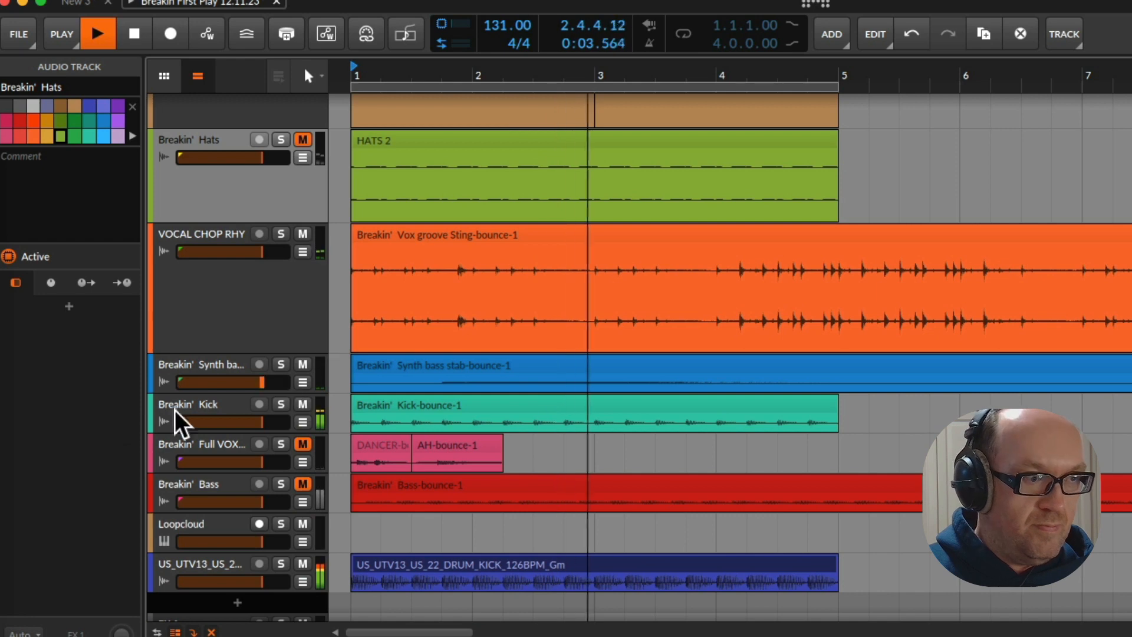
left_click(239, 499)
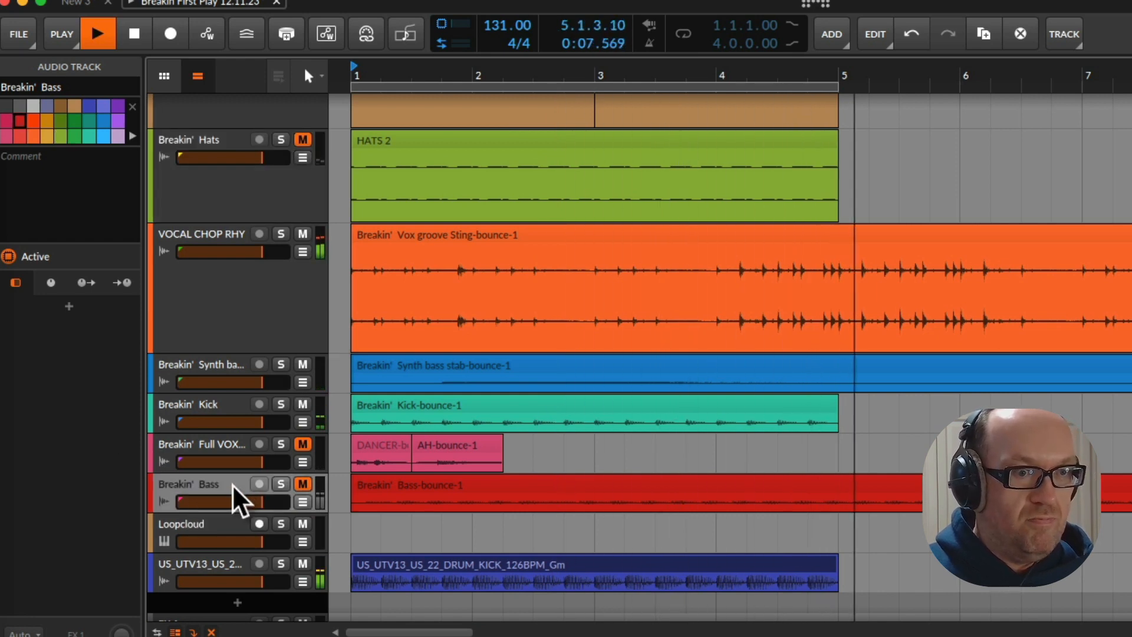
key("space")
key("space")
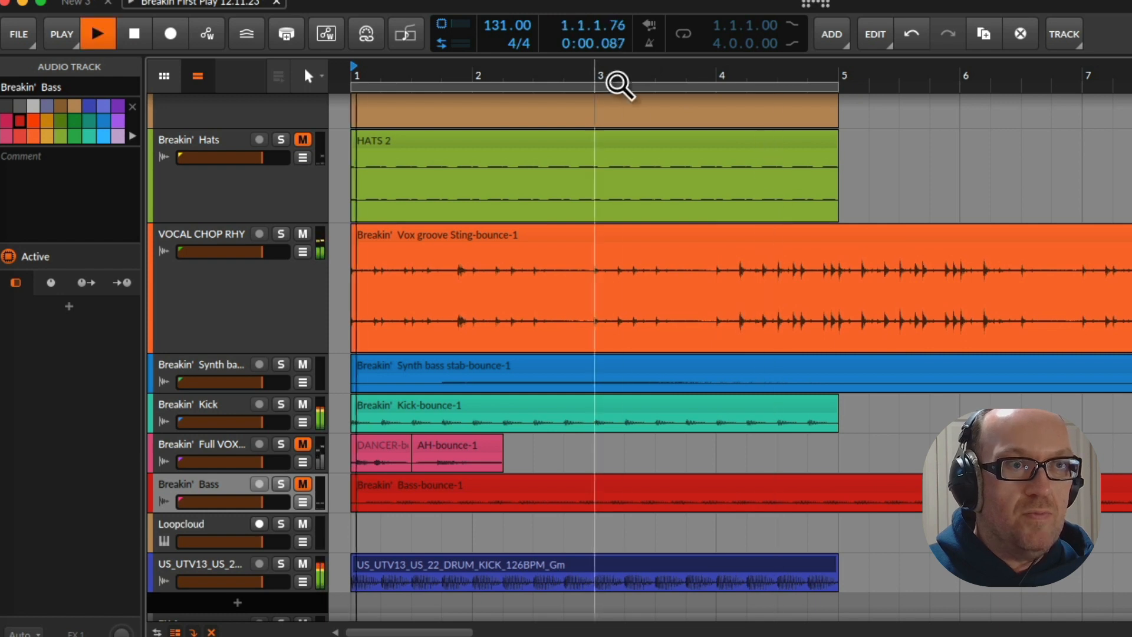
left_click(682, 35)
key("space")
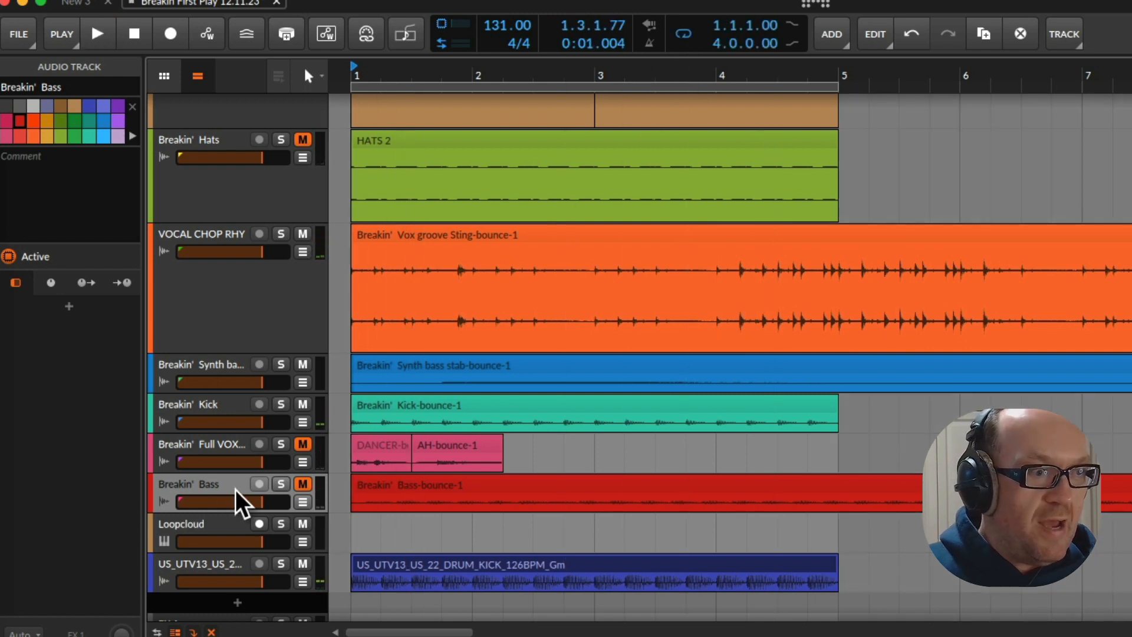
key("space")
Solo the Breakin' Bass track to hear it alone, clear the solo and stop playback
left_click(280, 484)
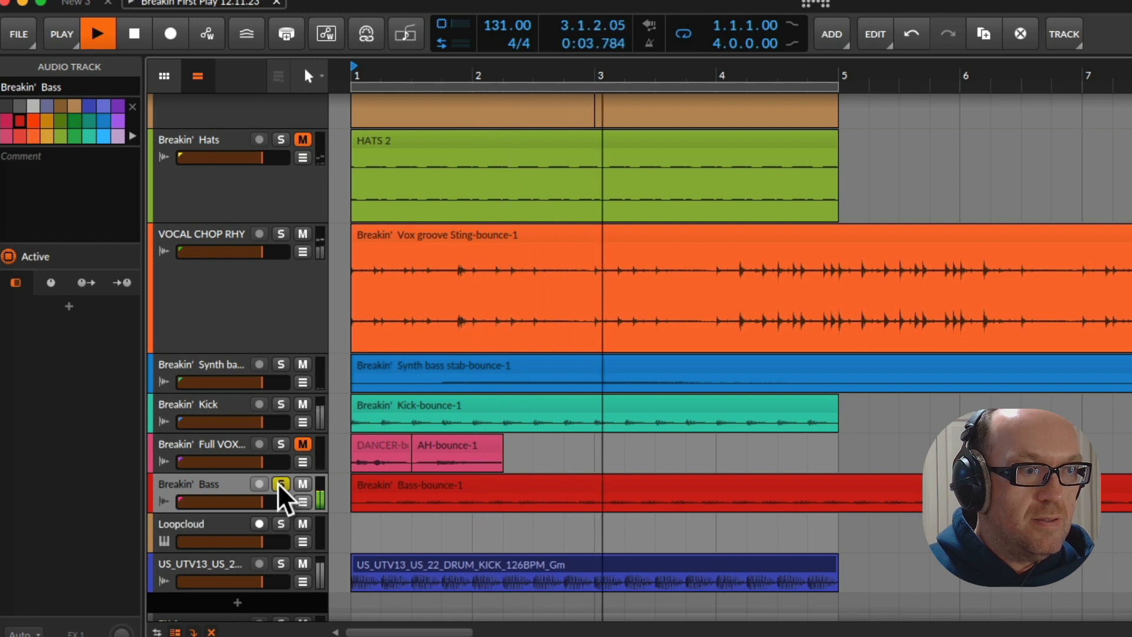
left_click(280, 486)
key("space")
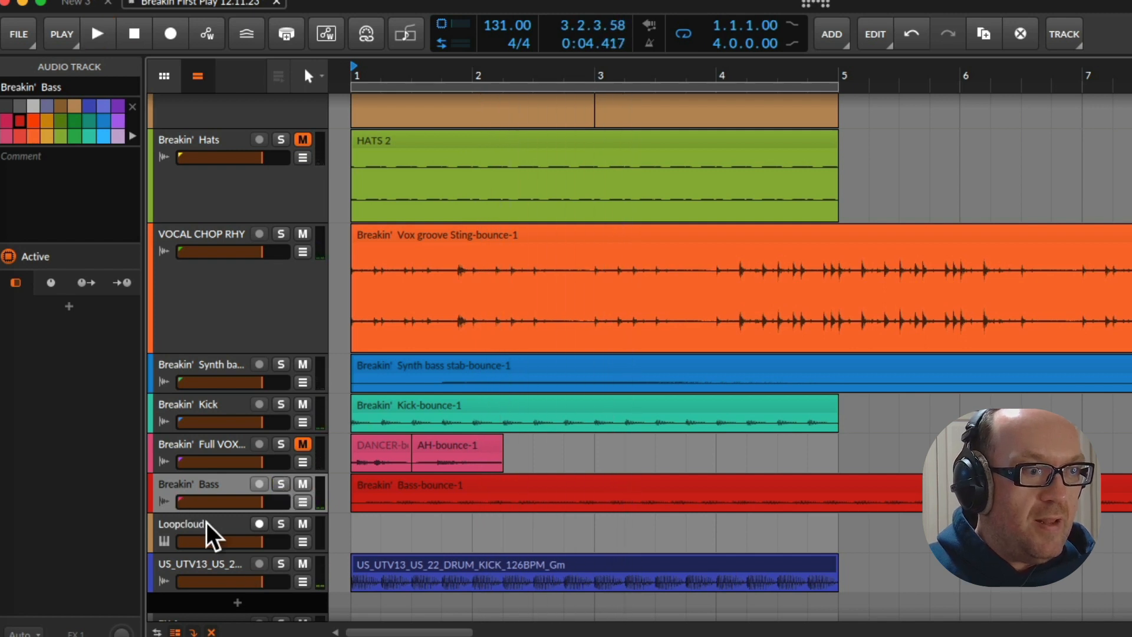
Add an instrument track below the US_UTV13 kick track and load Scaler 2 onto it
scroll(212, 536, "down", 2)
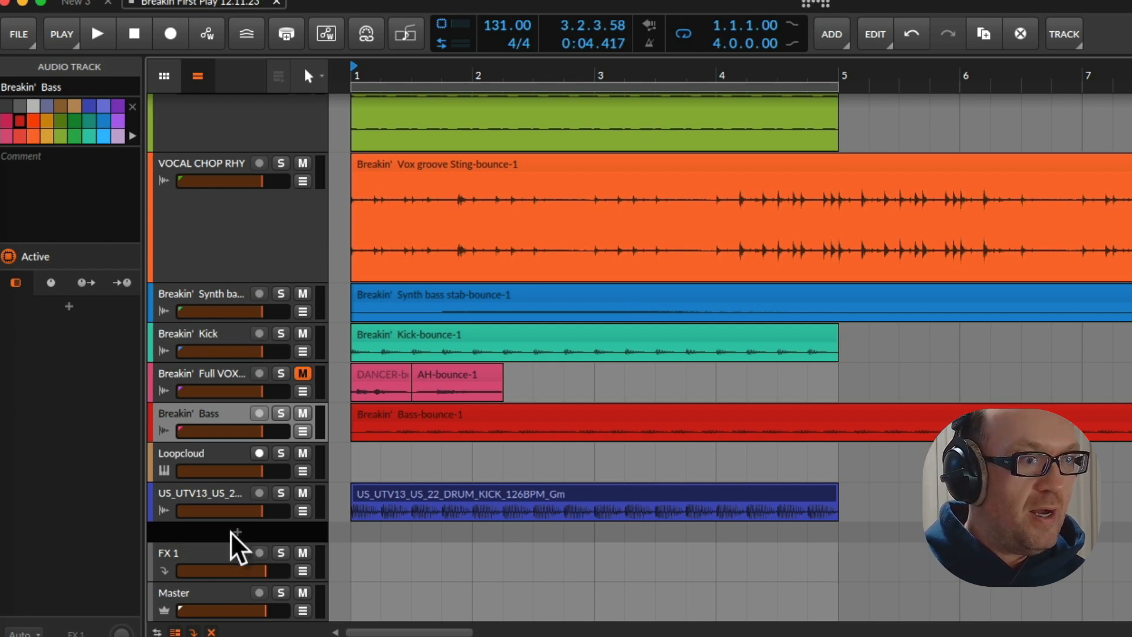
left_click(230, 532)
left_click(263, 542)
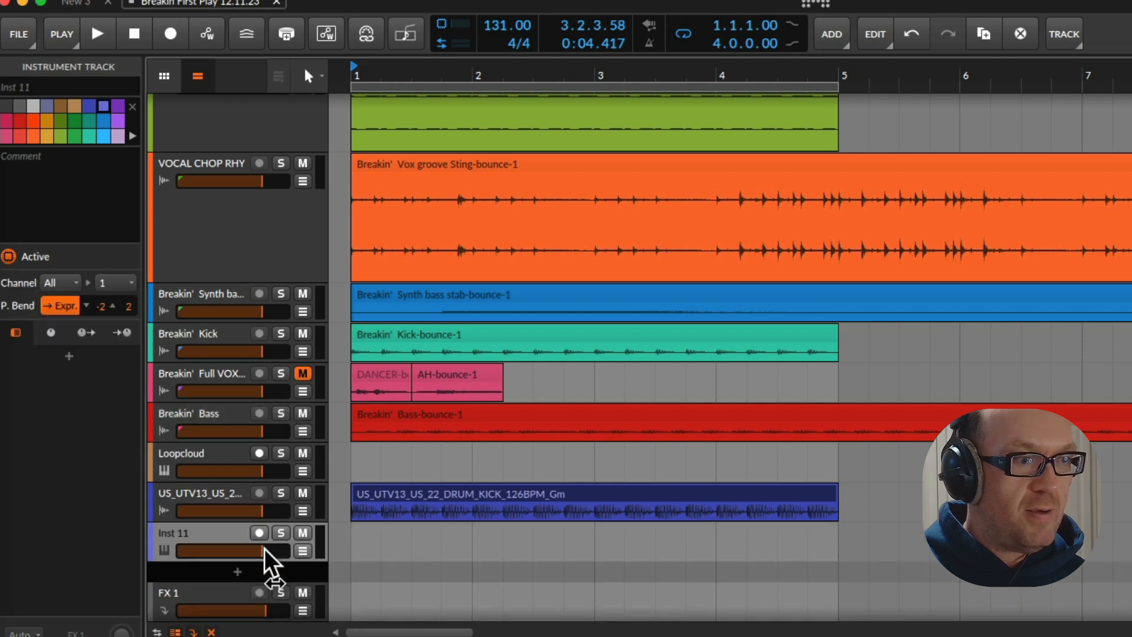
left_click(68, 358)
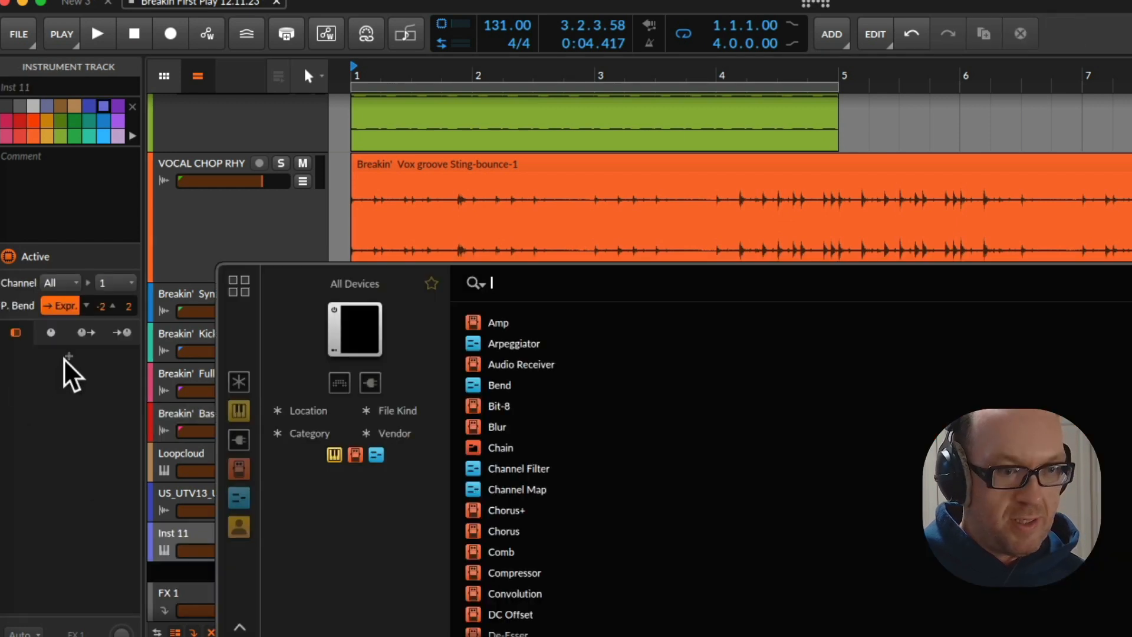
type("scal")
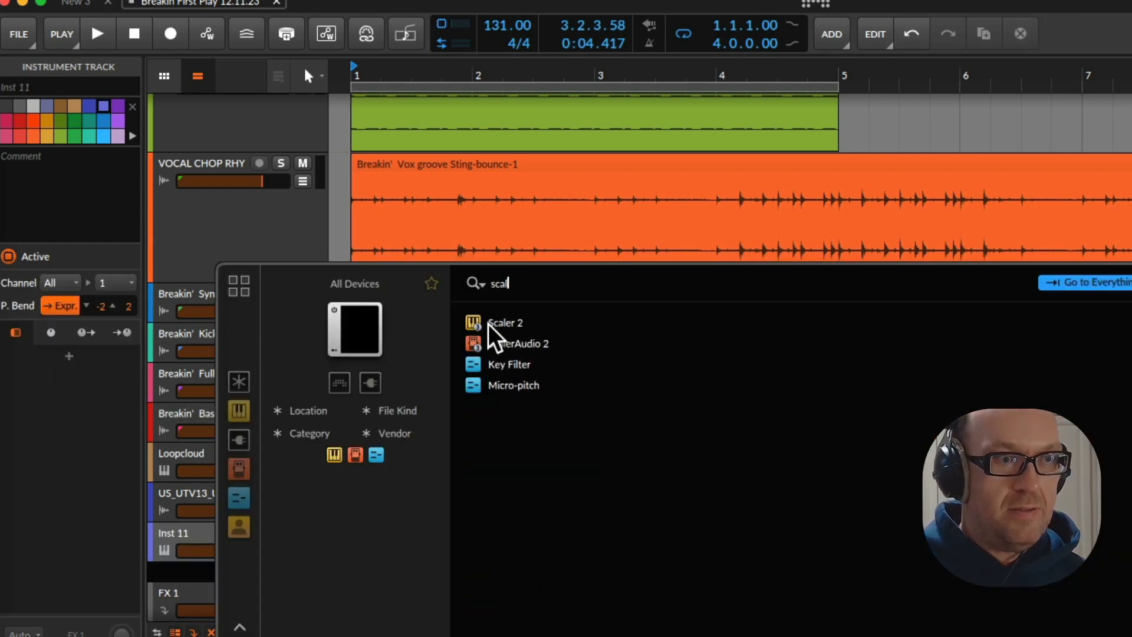
double_click(501, 323)
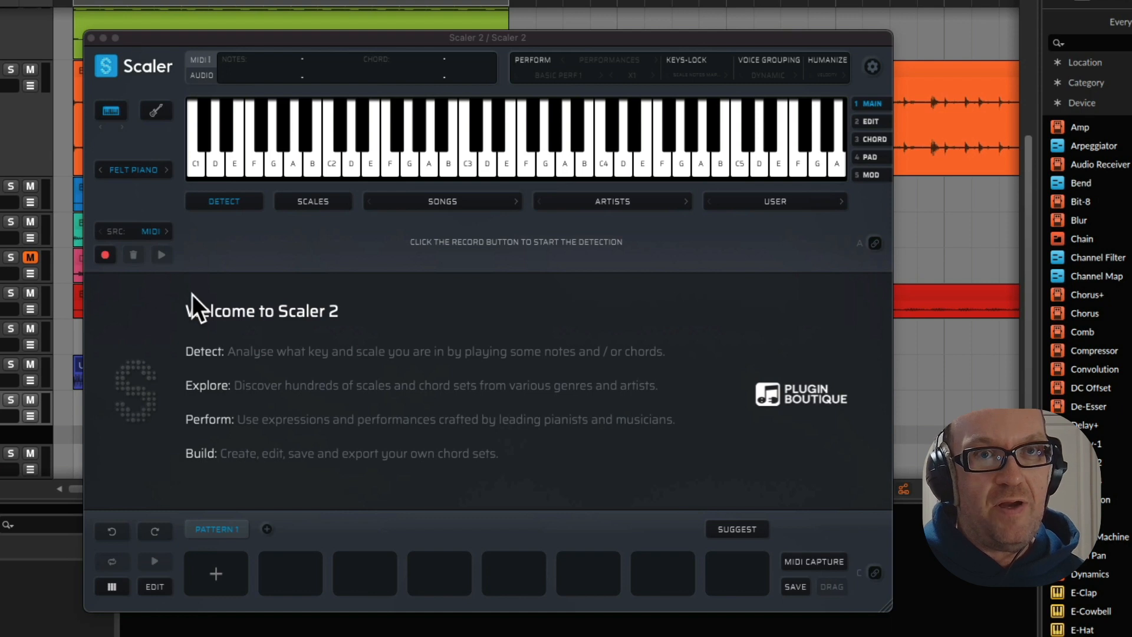
Show the scales list in Scaler 2 and filter it to root note G
left_click_drag(356, 33, 352, 11)
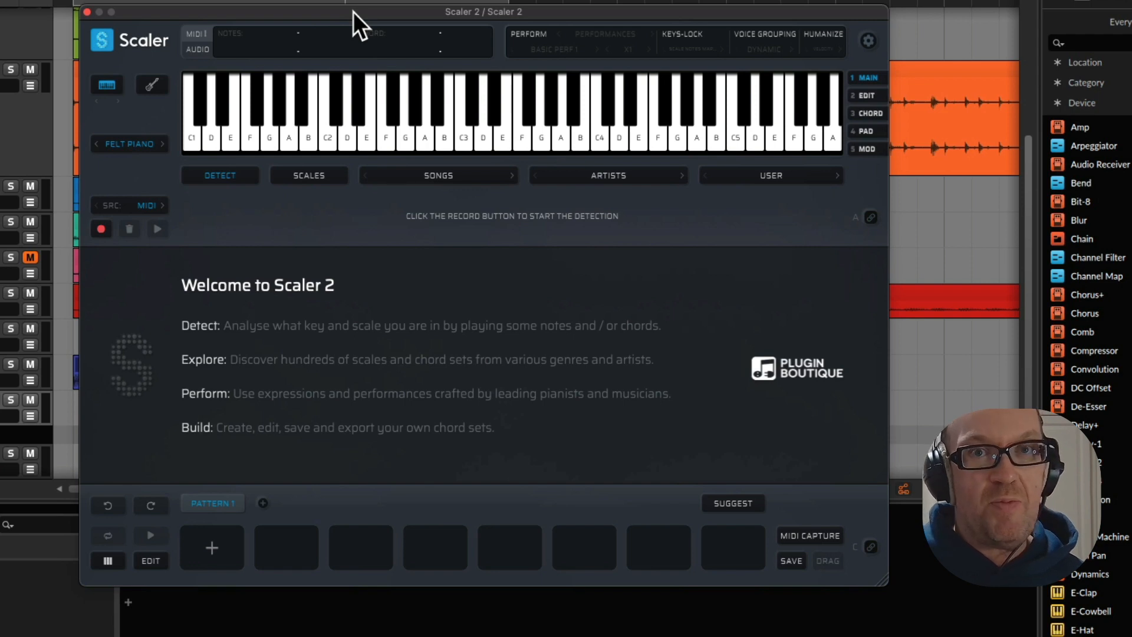
left_click(332, 96)
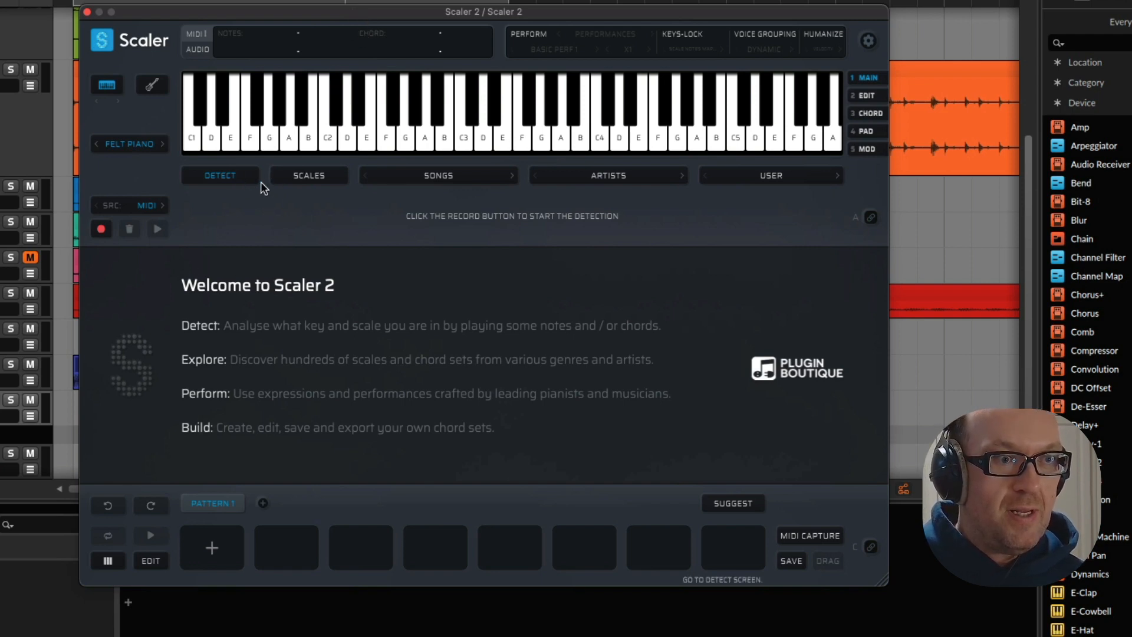
left_click(328, 175)
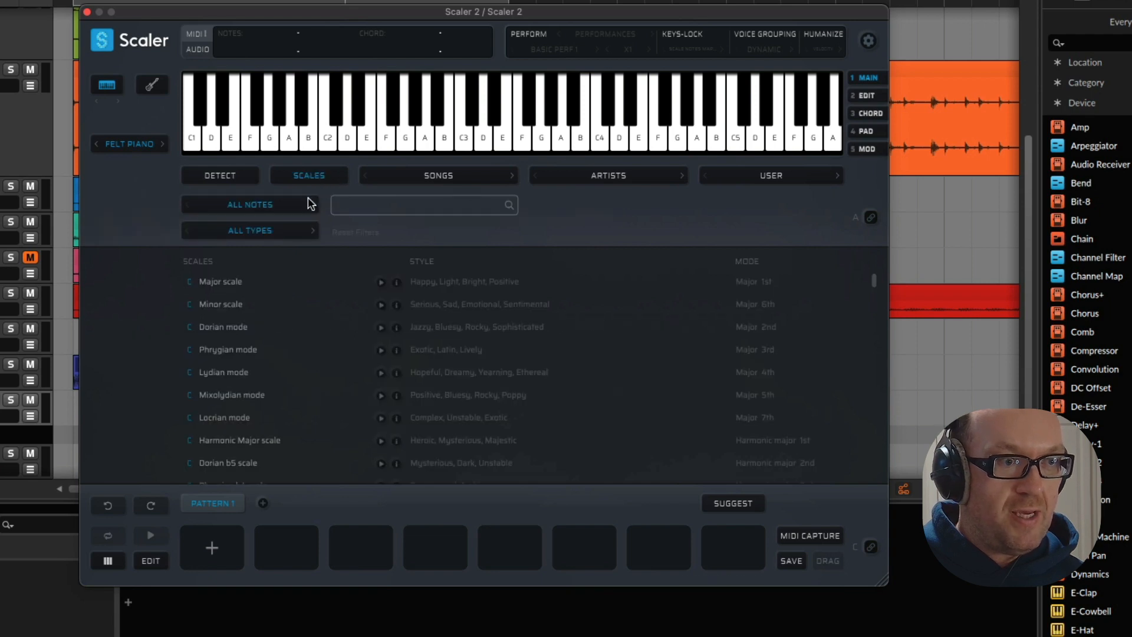
left_click(284, 207)
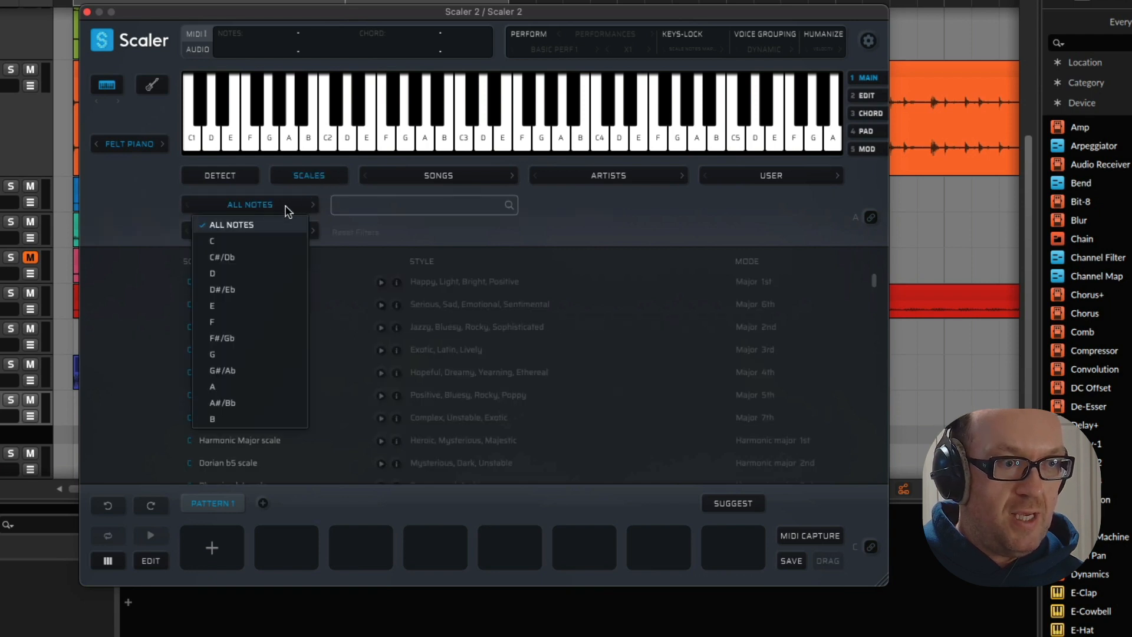
left_click(259, 353)
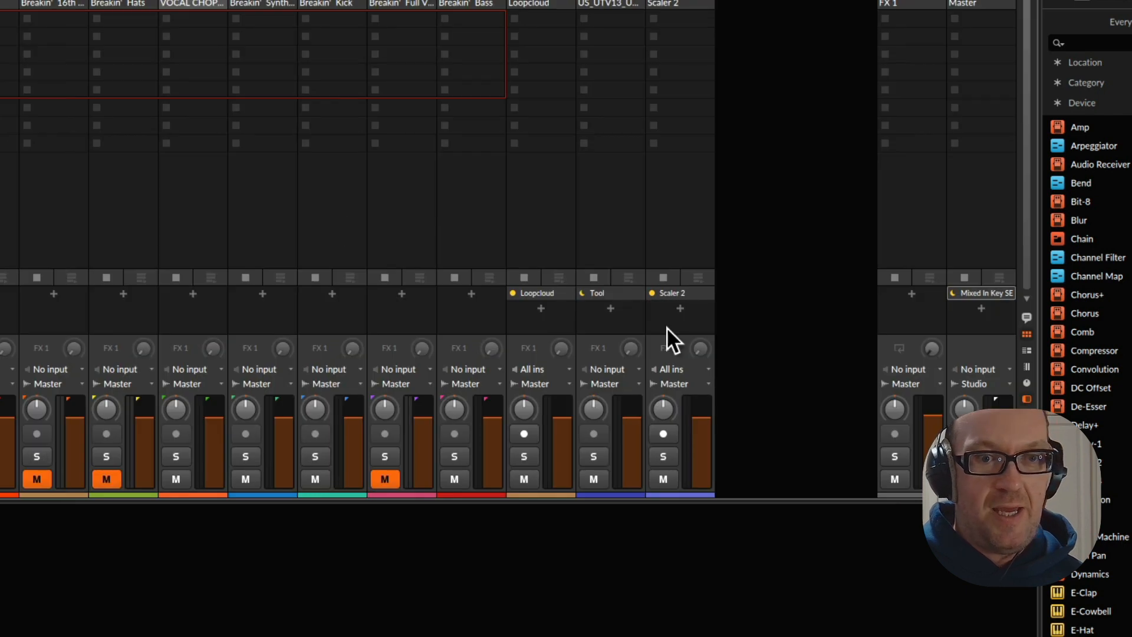
Check the key in Mixed In Key SE on the Master with Breakin' Bass briefly soloed, and mute that bass track
left_click(1010, 290)
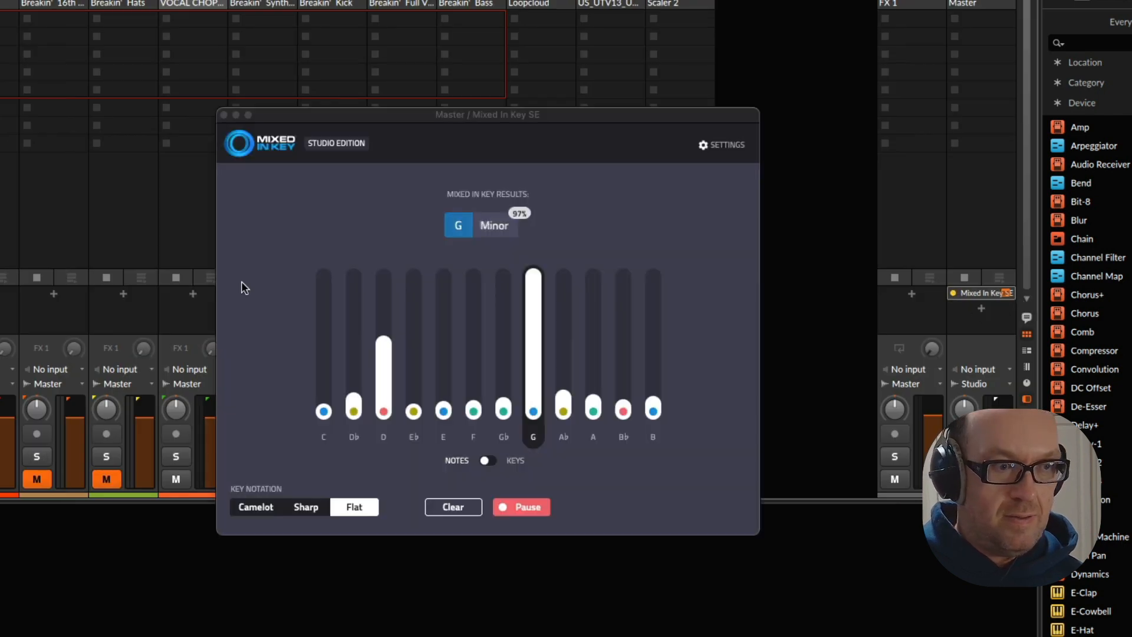
left_click_drag(311, 115, 0, 19)
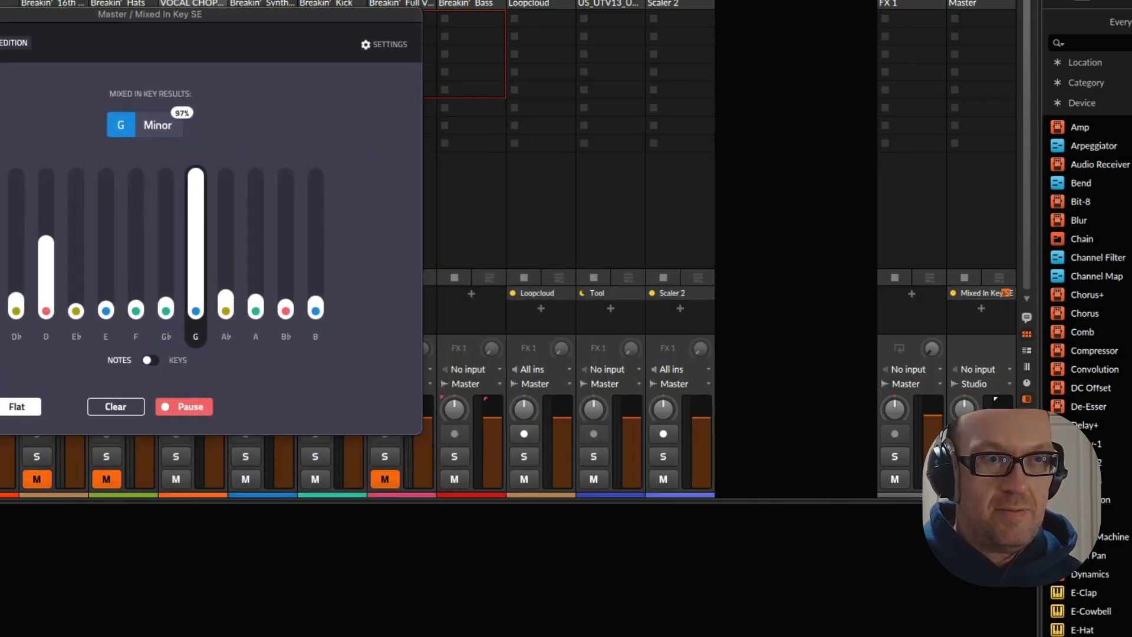
left_click(459, 459)
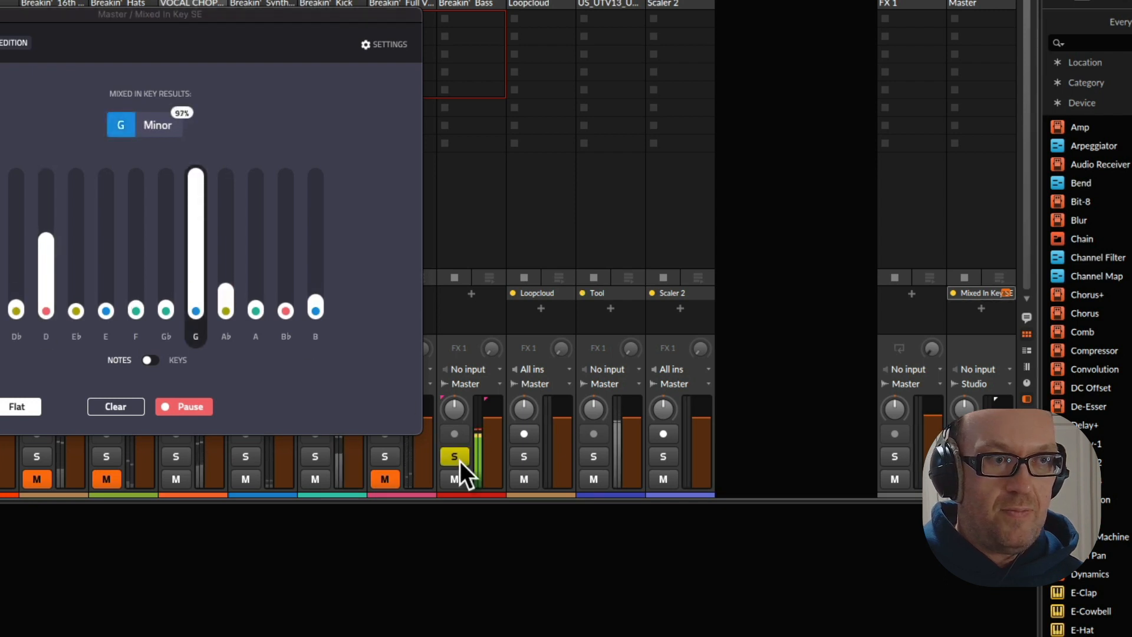
left_click(459, 458)
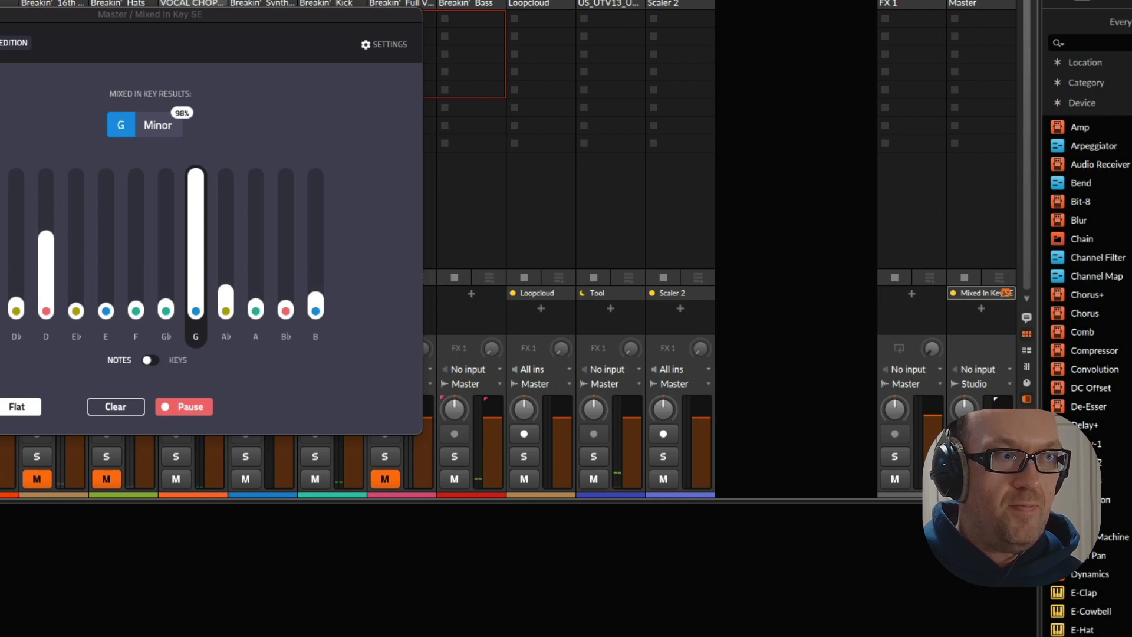
key("super+w")
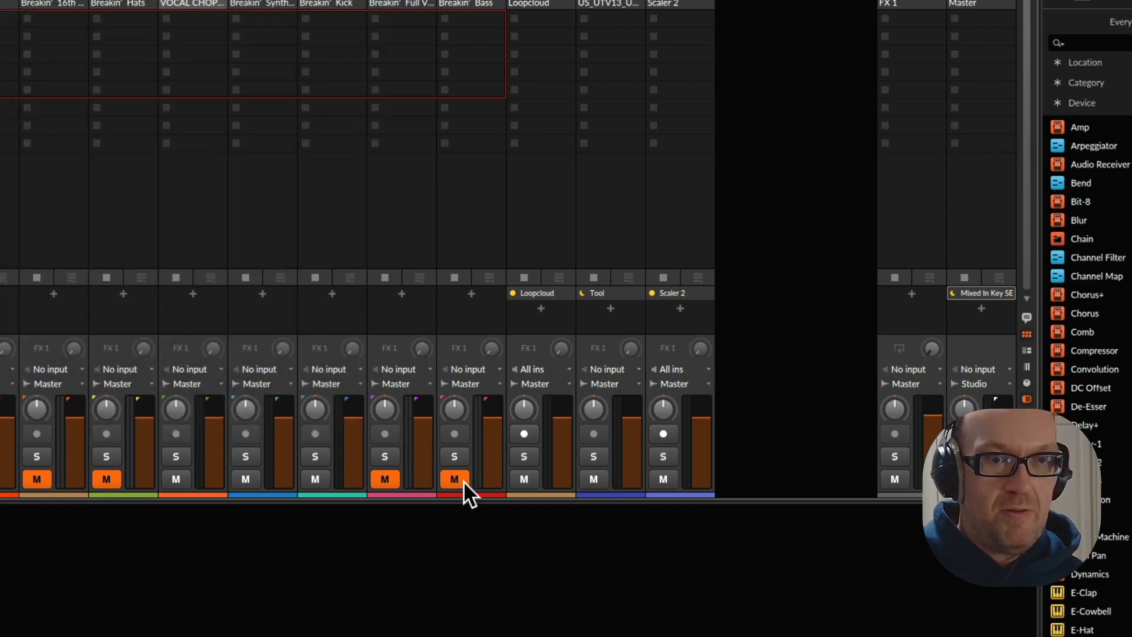
Return to the arranger and Scaler 2, and set the scale type filter to Minor scale
key("Tab")
double_click(2, 406)
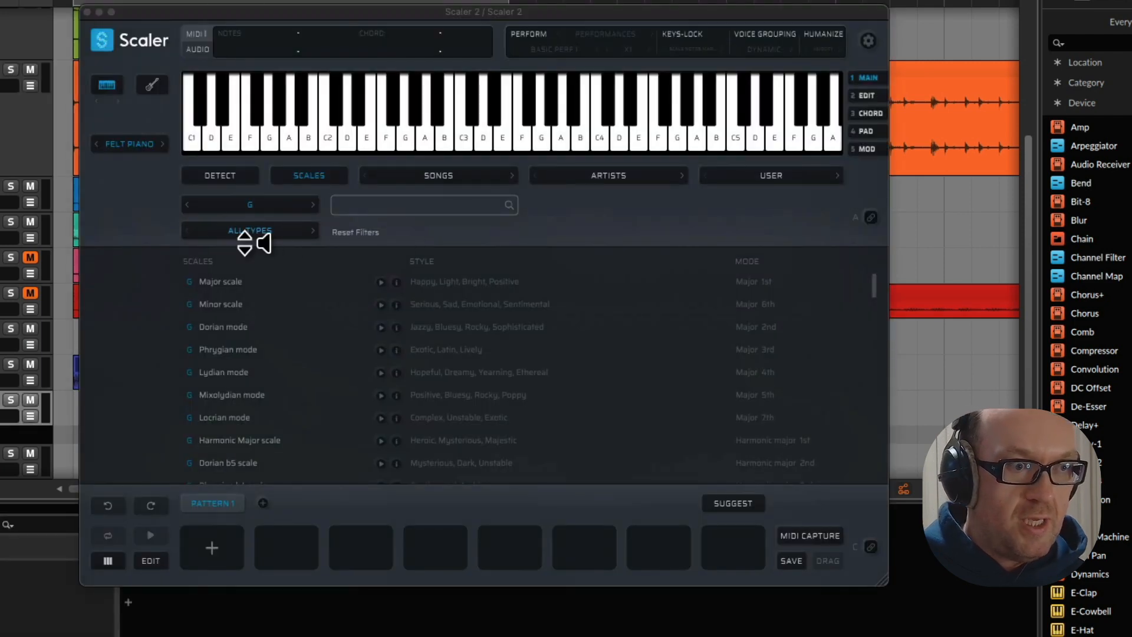
left_click(245, 233)
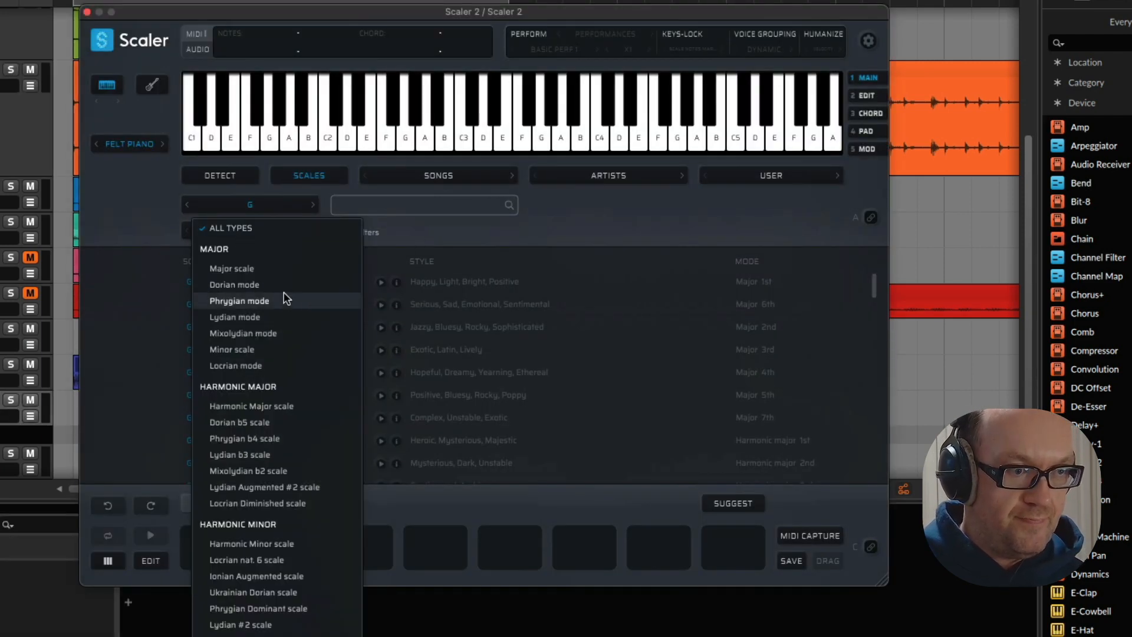
left_click(288, 347)
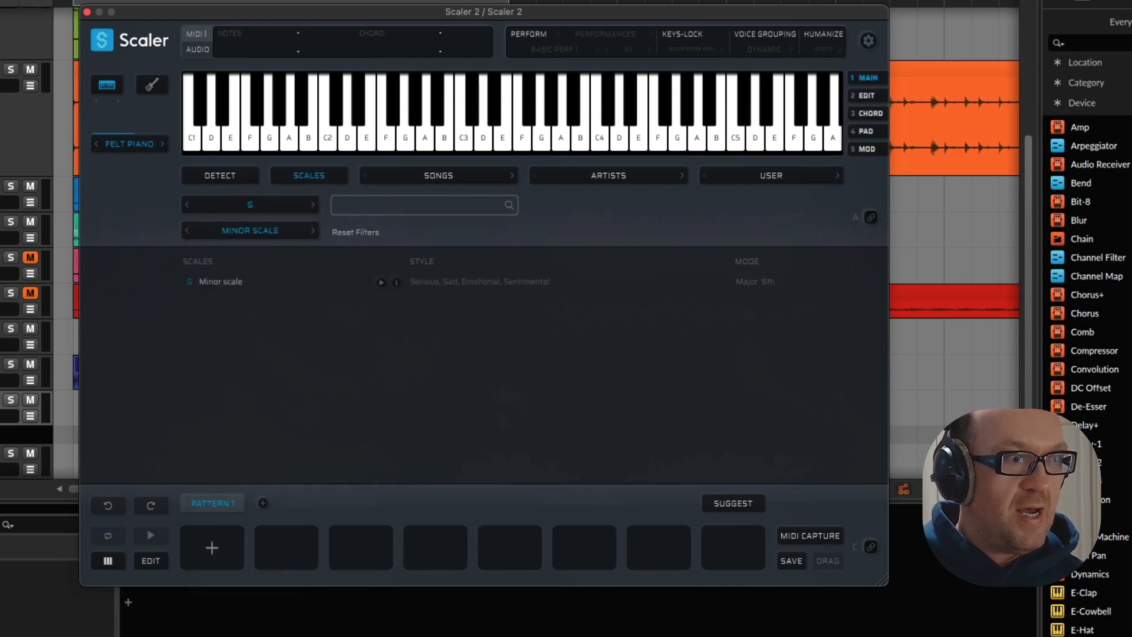
Browse the instrument presets in the Bass category, including the creator and device filters, for a bass sound
key("b")
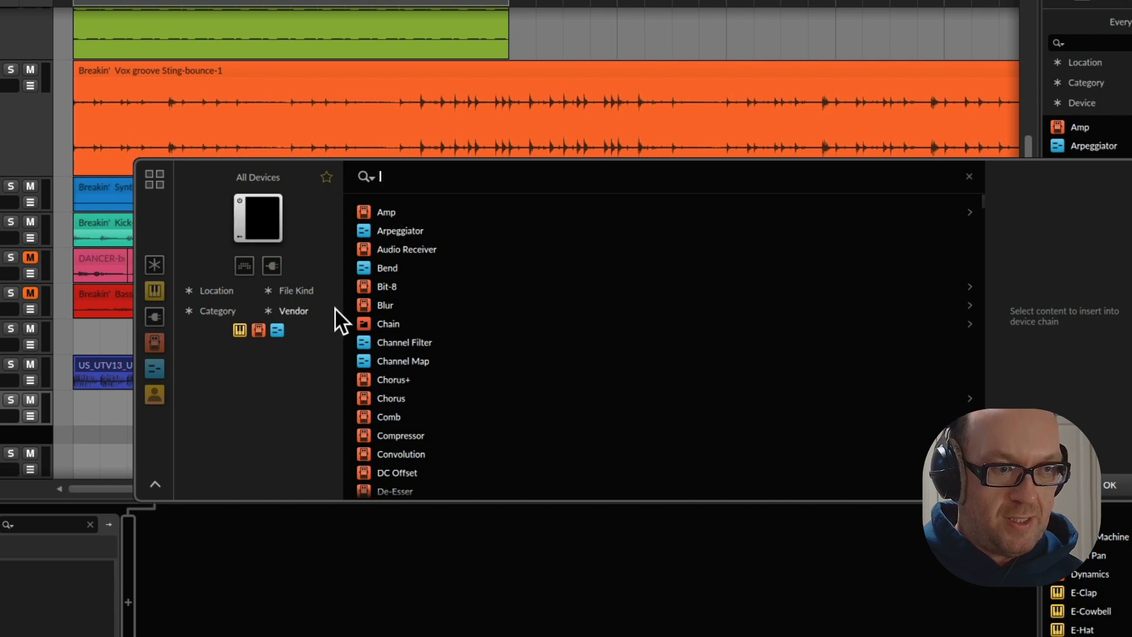
left_click(154, 290)
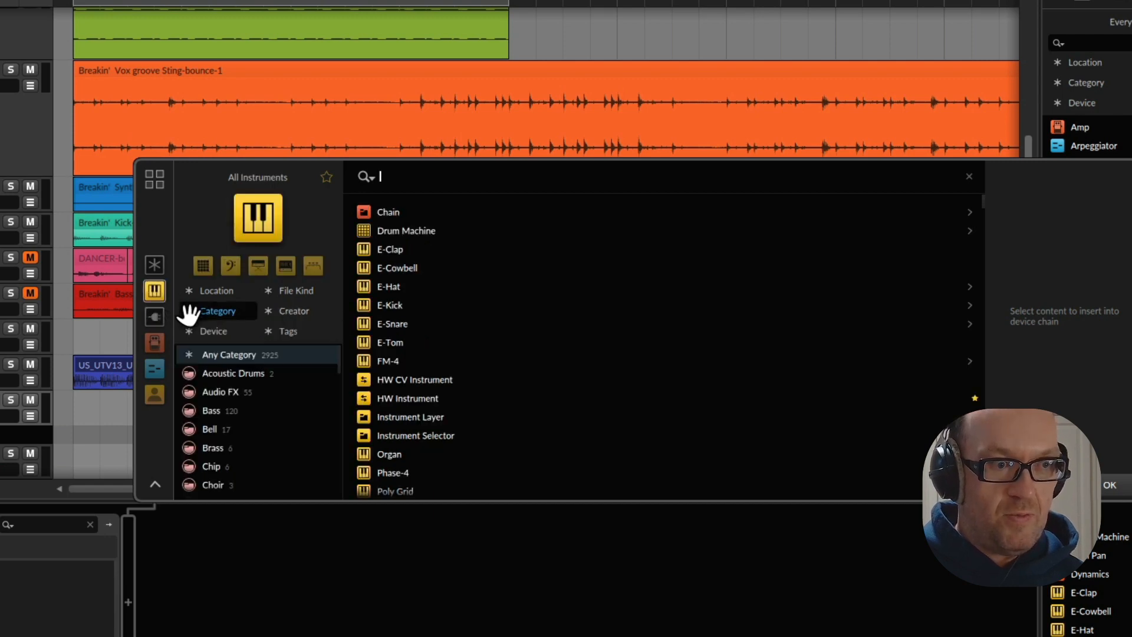
scroll(263, 431, "down", 1)
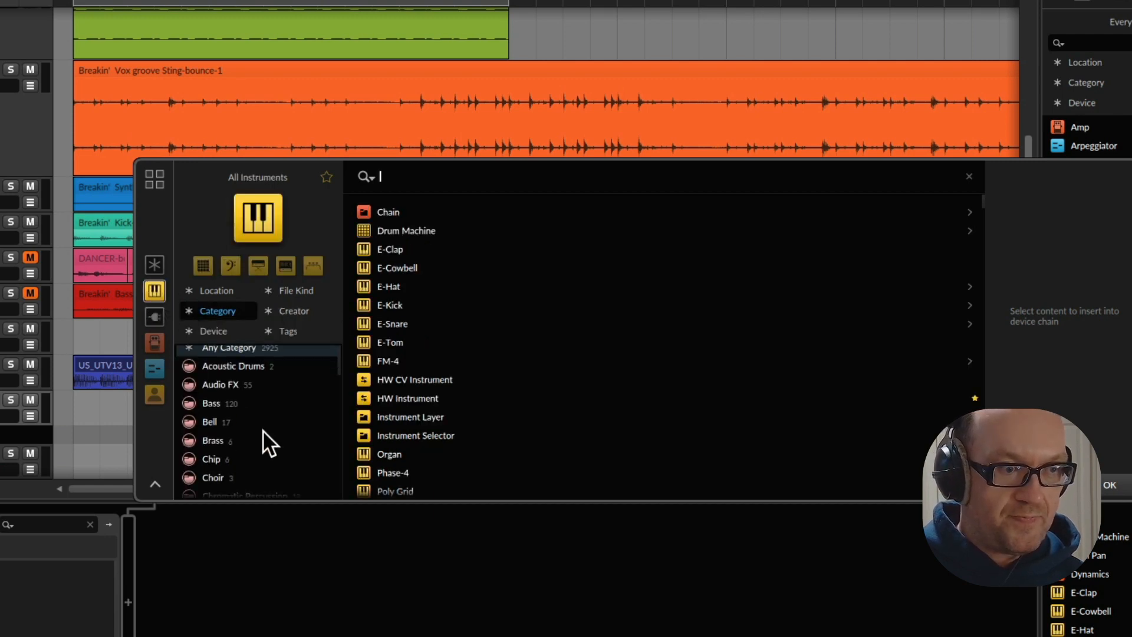
scroll(232, 409, "up", 2)
left_click(218, 412)
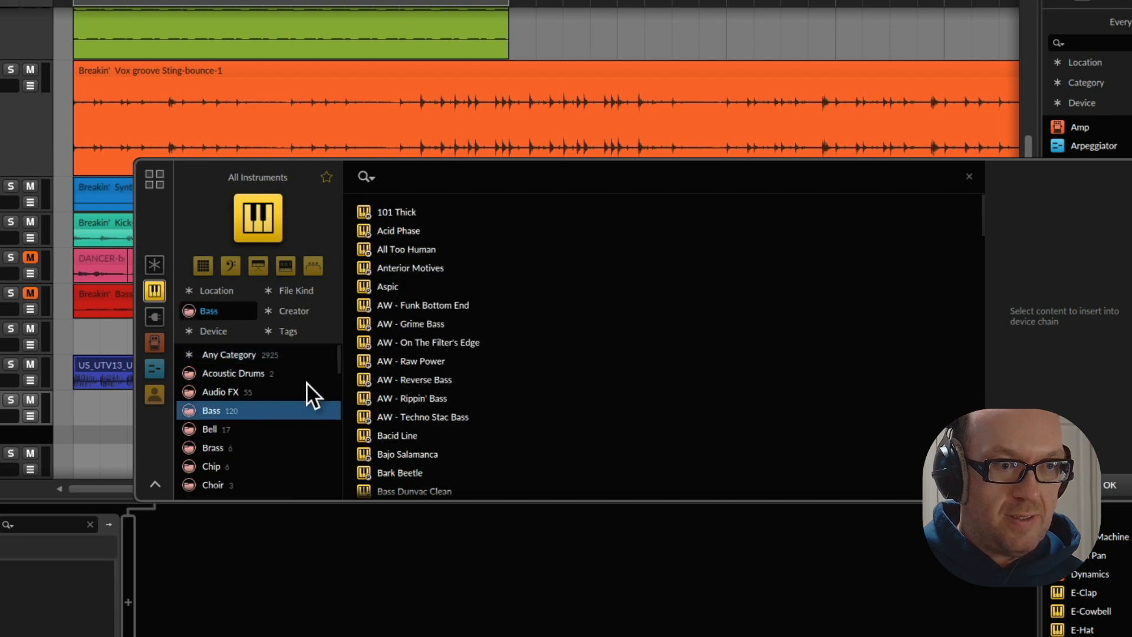
scroll(424, 288, "down", 3)
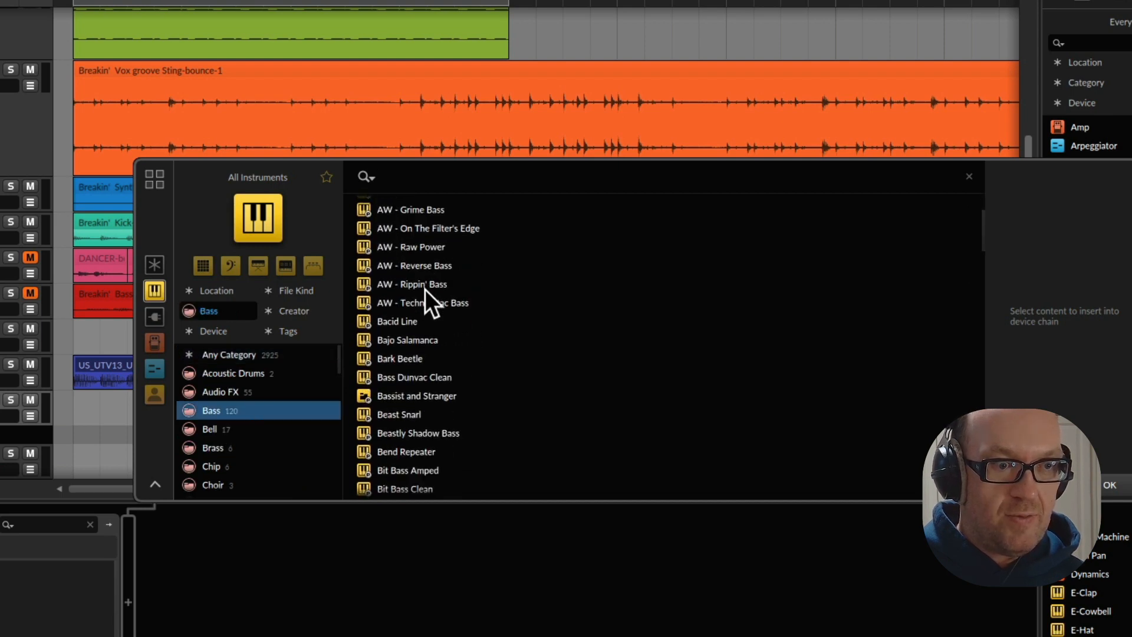
scroll(413, 309, "down", 1)
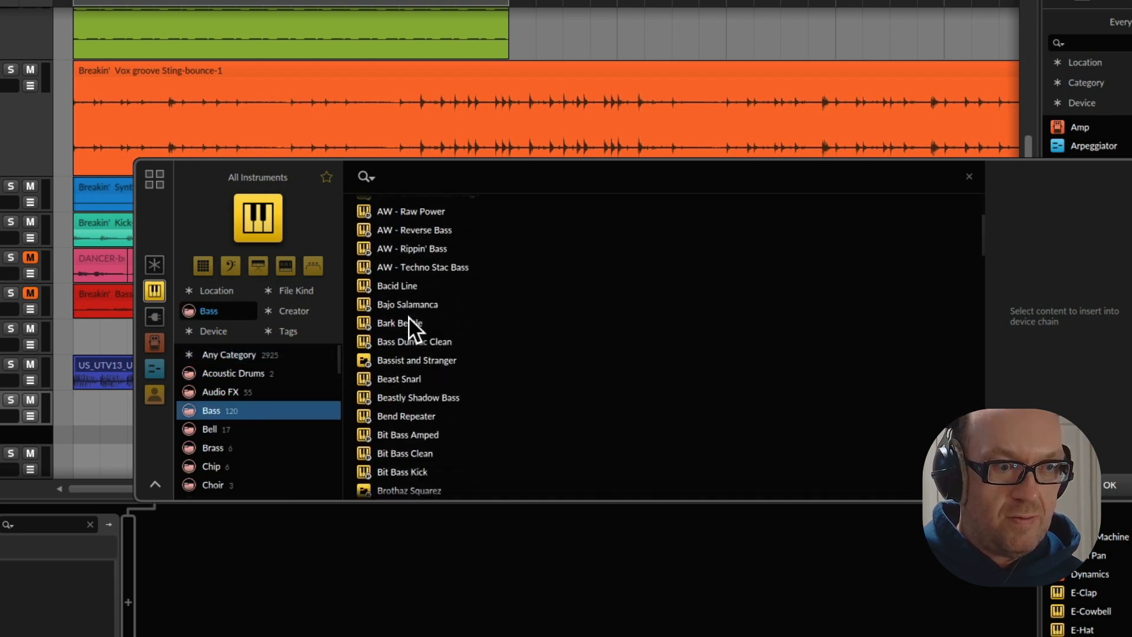
scroll(397, 320, "down", 1)
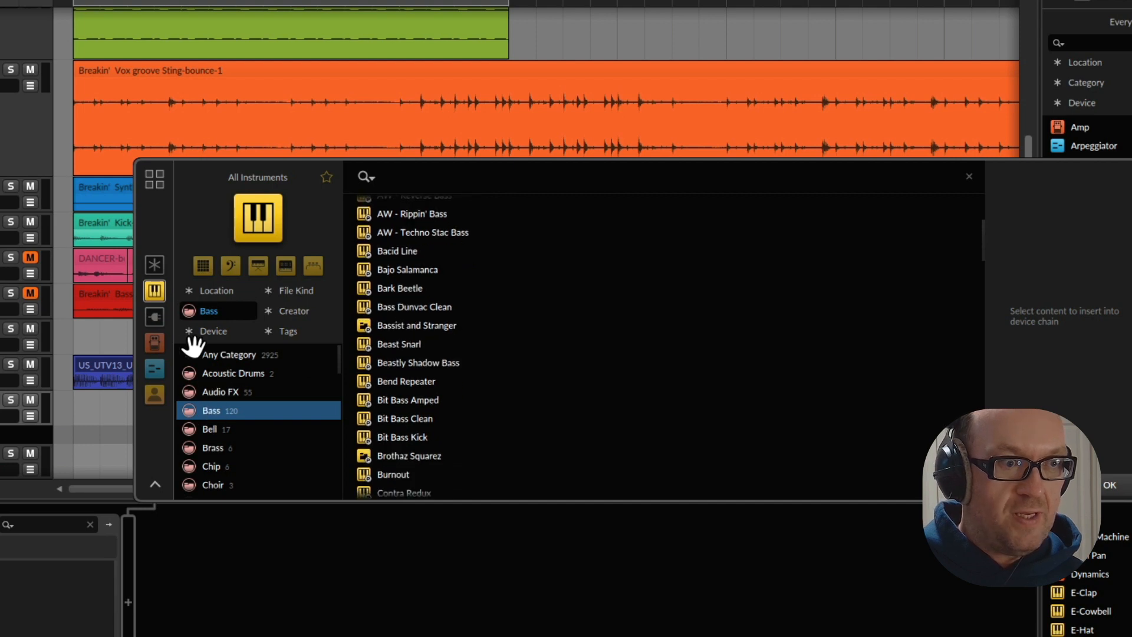
left_click(296, 311)
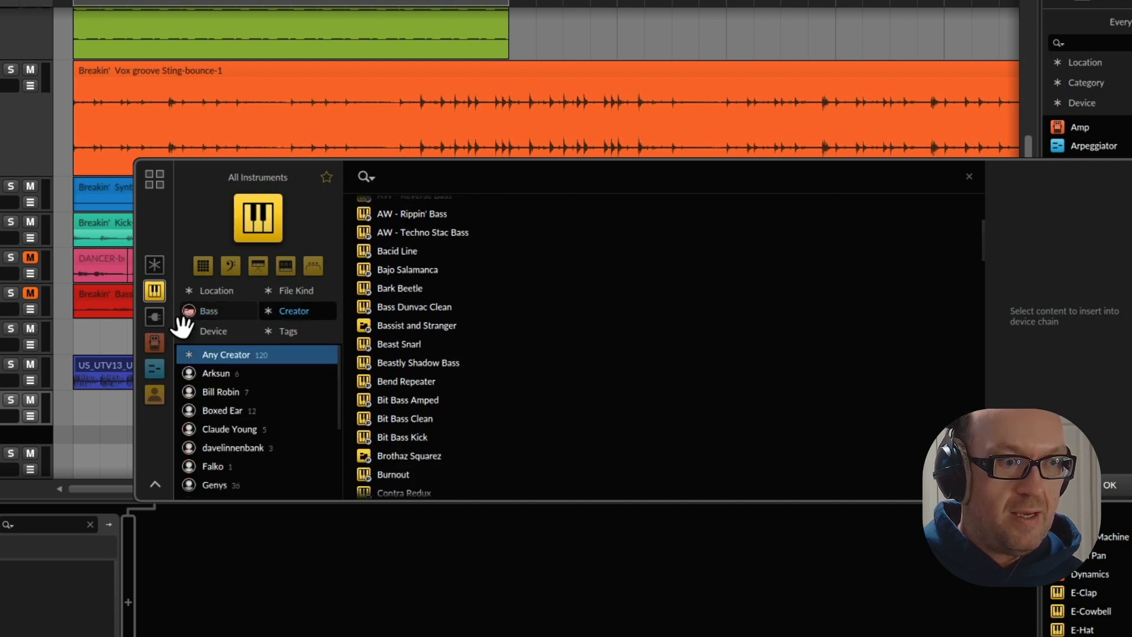
left_click(280, 311)
left_click(204, 332)
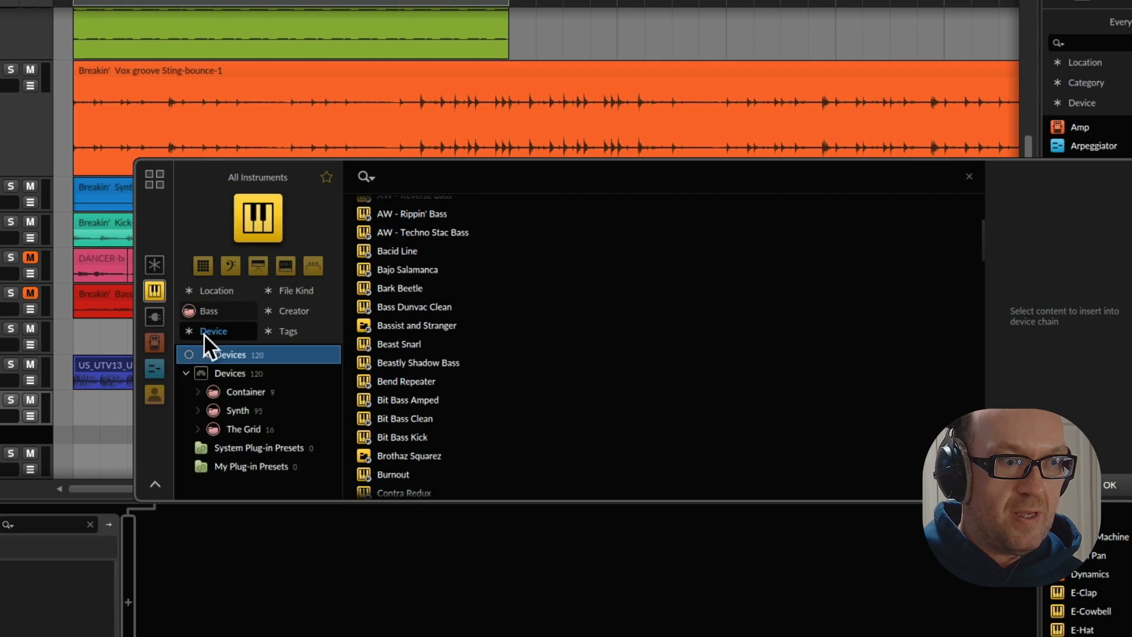
Browse the plug-ins by vendor, looking at those from ADSR, AIR Music Technology and Apogee
left_click(155, 317)
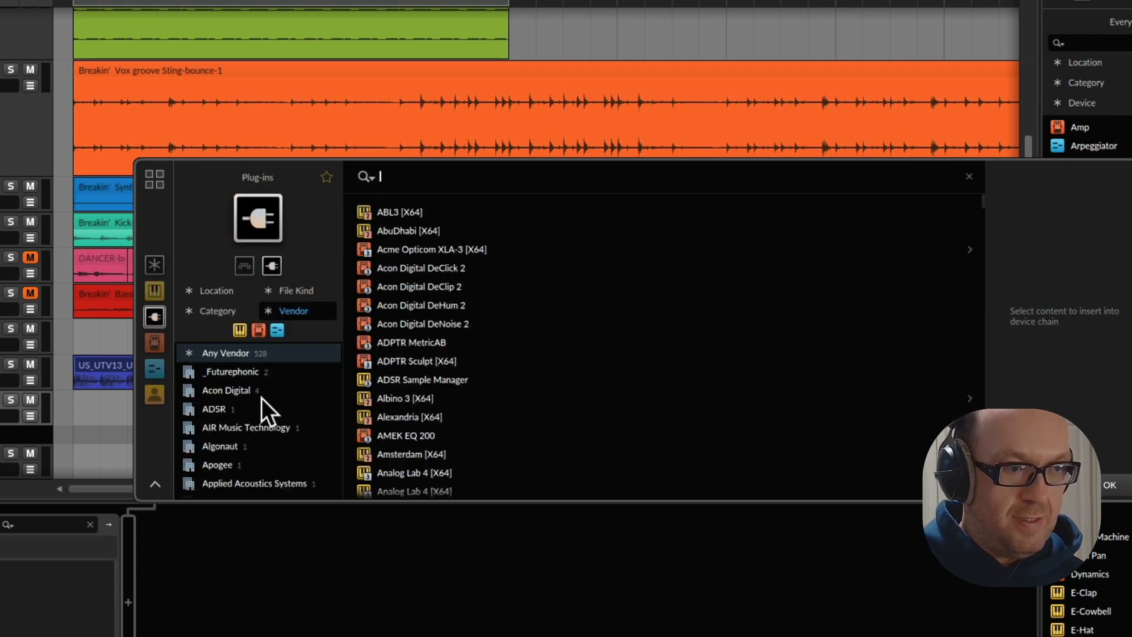
scroll(257, 404, "down", 1)
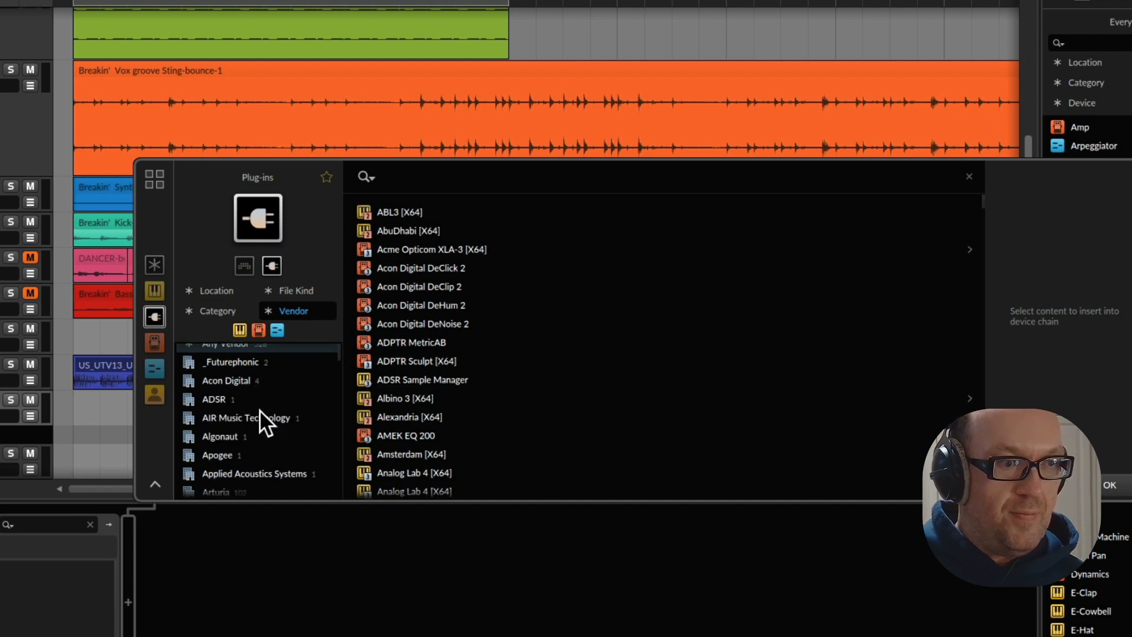
left_click(260, 412)
left_click(257, 399)
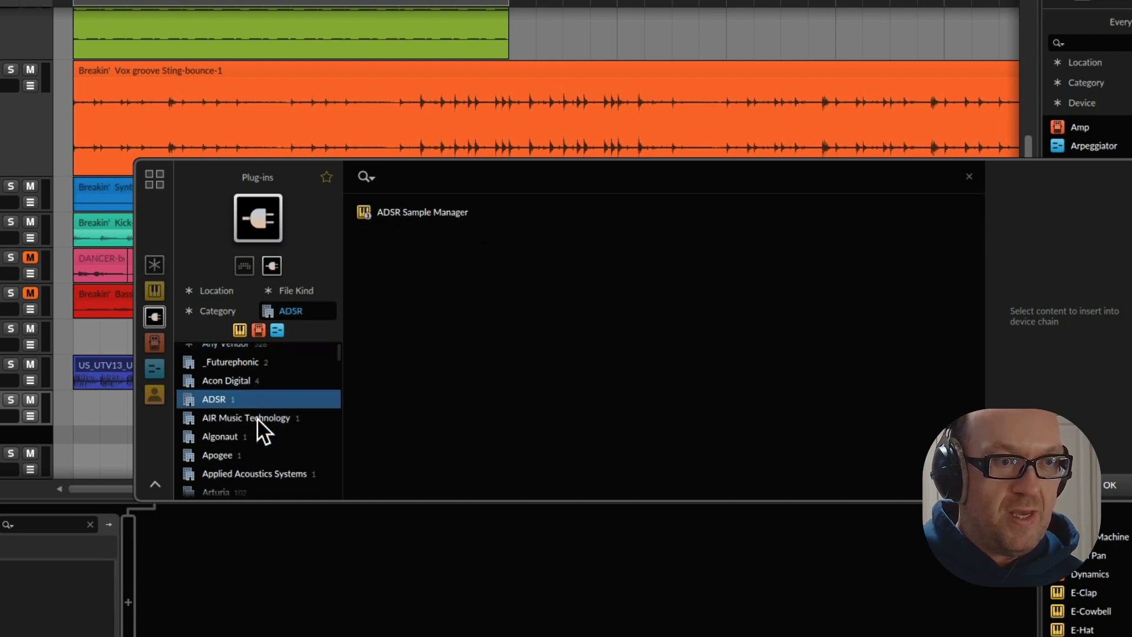
left_click(258, 418)
scroll(242, 427, "down", 1)
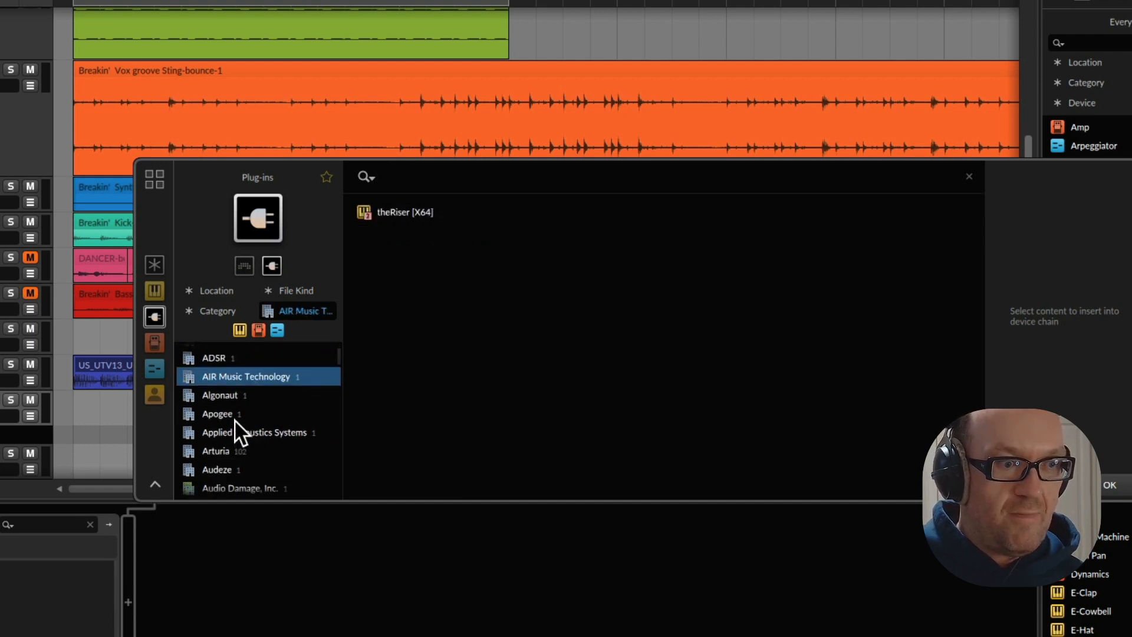
left_click(236, 415)
Find KORG MS-20 V among the Arturia plug-ins, insert it on the Scaler track, and decline its welcome tour
scroll(235, 430, "up", 2)
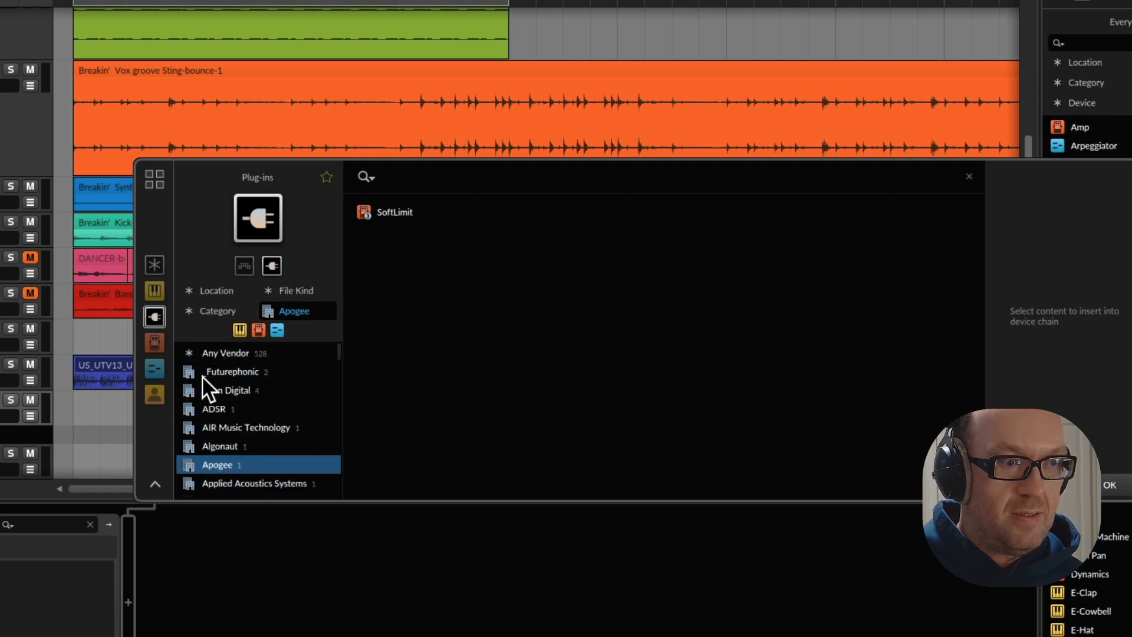
scroll(269, 480, "down", 2)
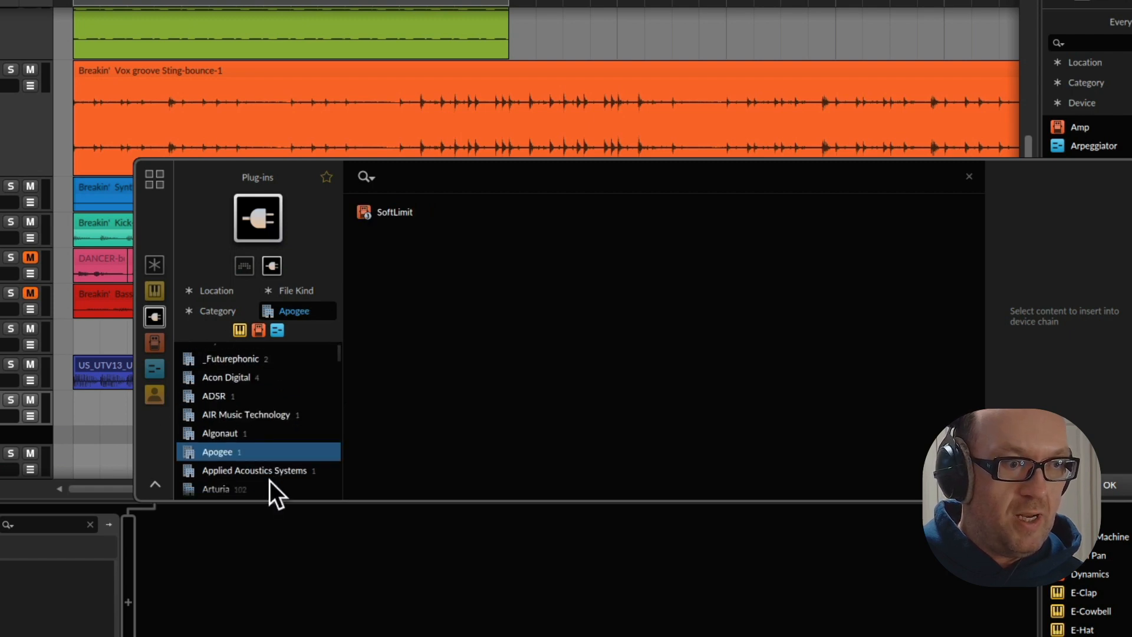
left_click(236, 467)
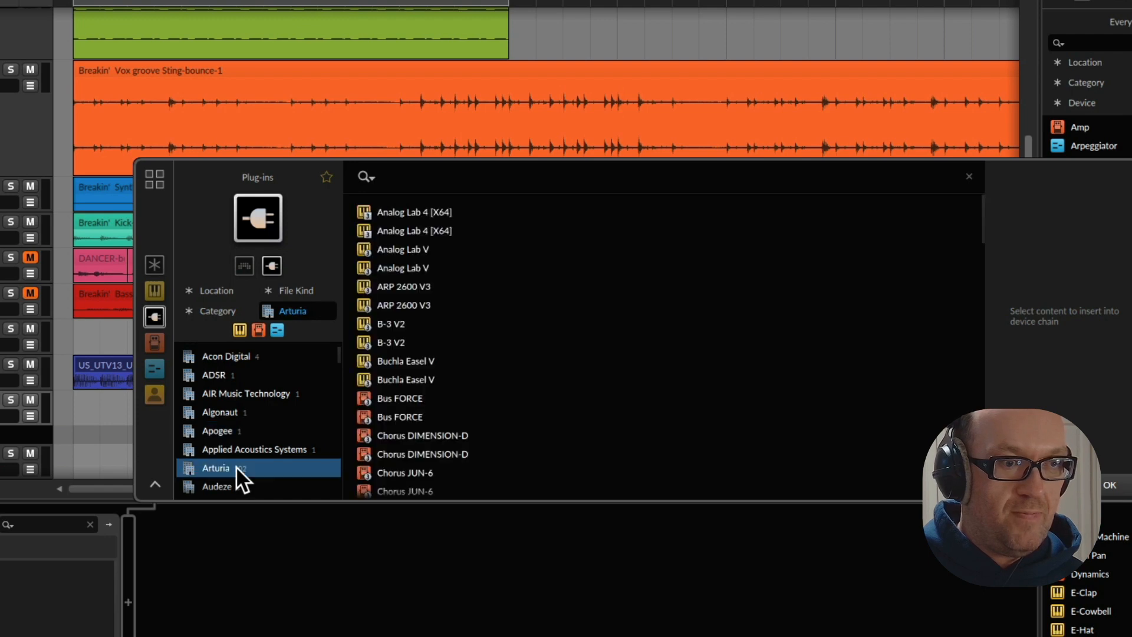
scroll(468, 335, "down", 2)
scroll(469, 336, "down", 7)
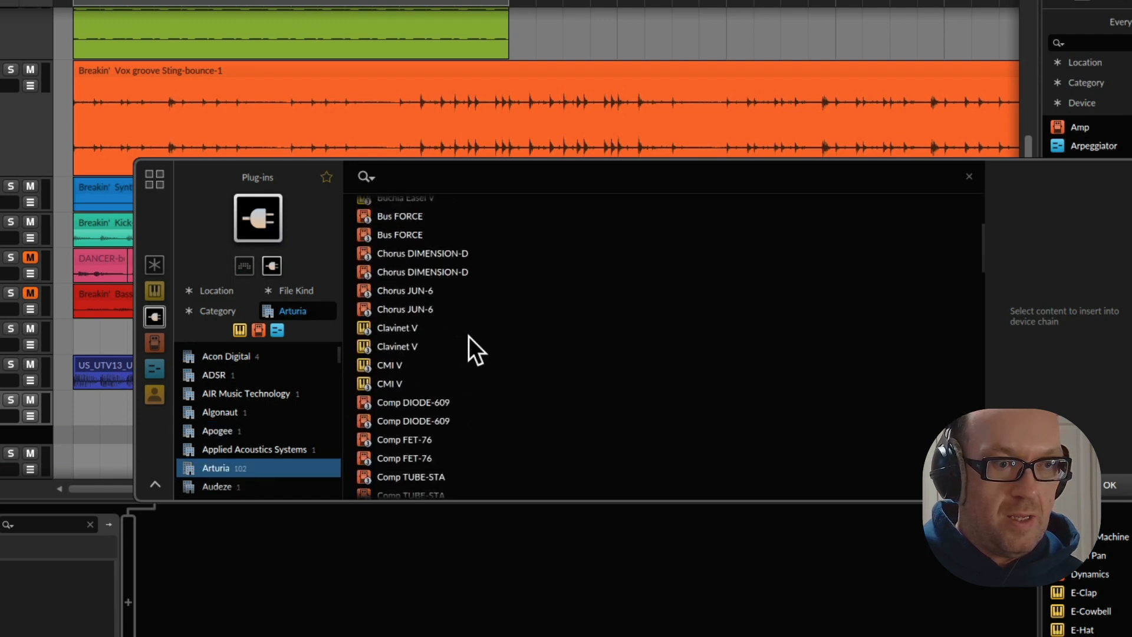
scroll(468, 338, "down", 3)
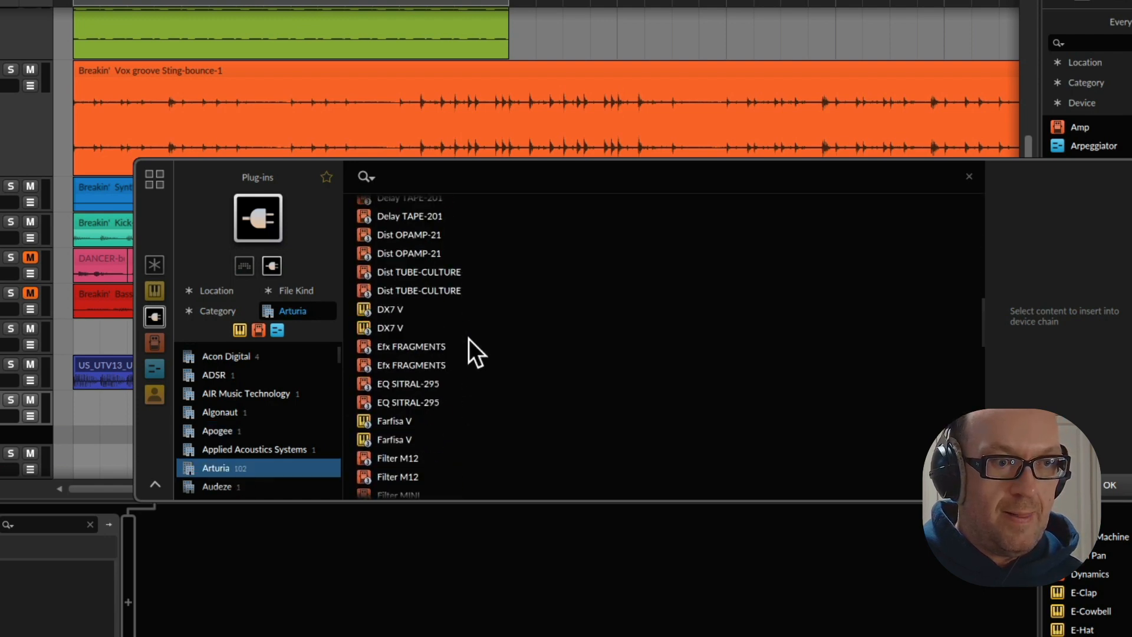
scroll(435, 351, "down", 3)
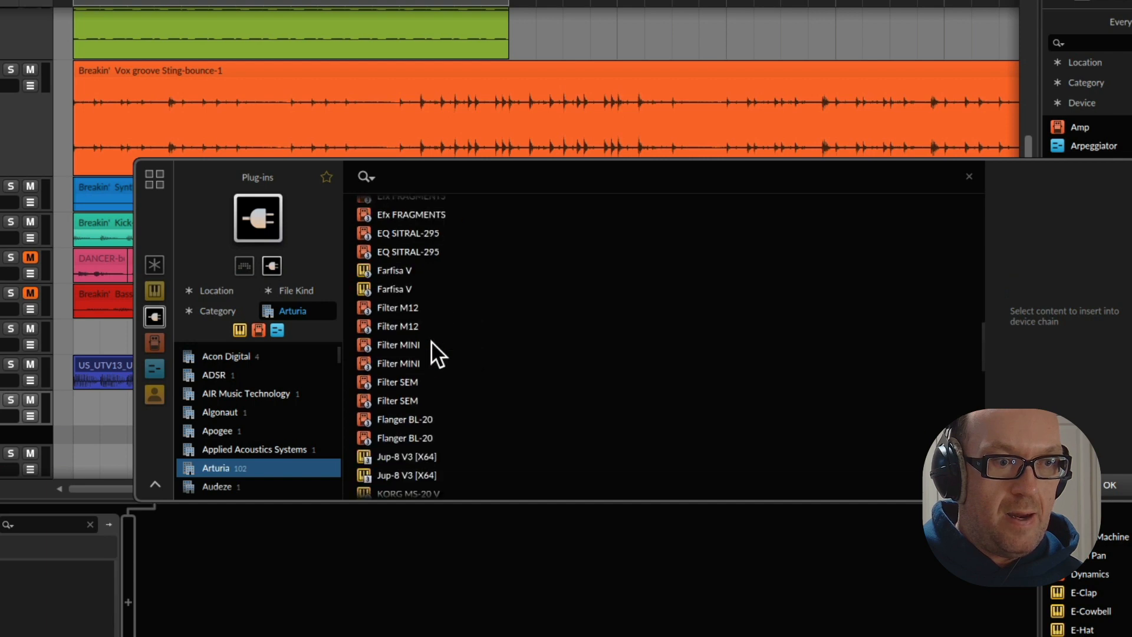
scroll(378, 361, "down", 1)
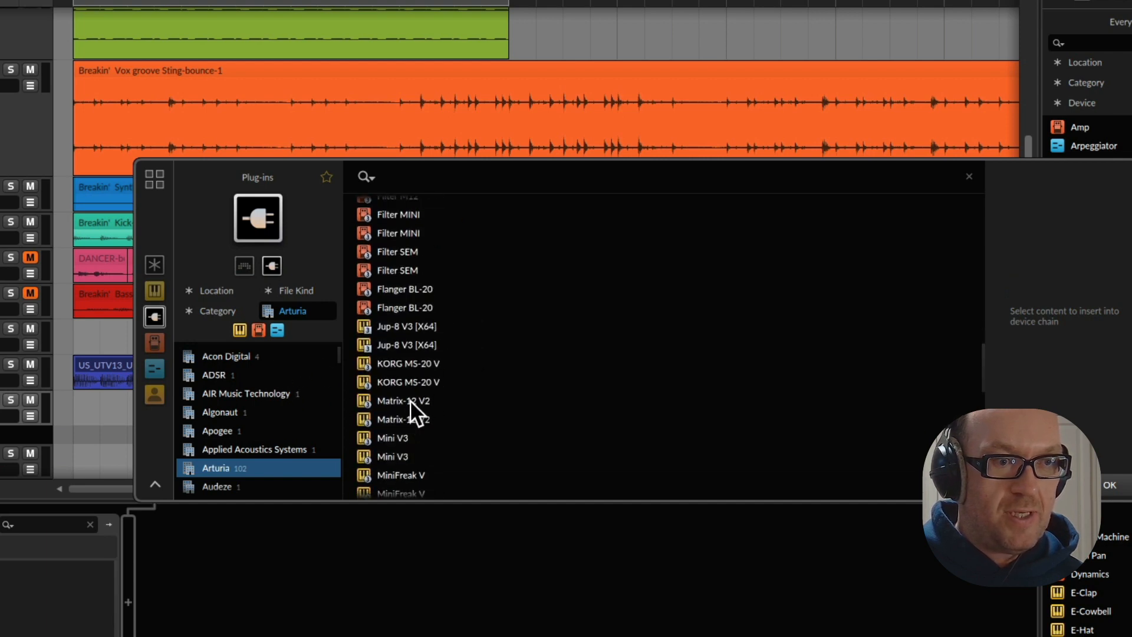
double_click(409, 366)
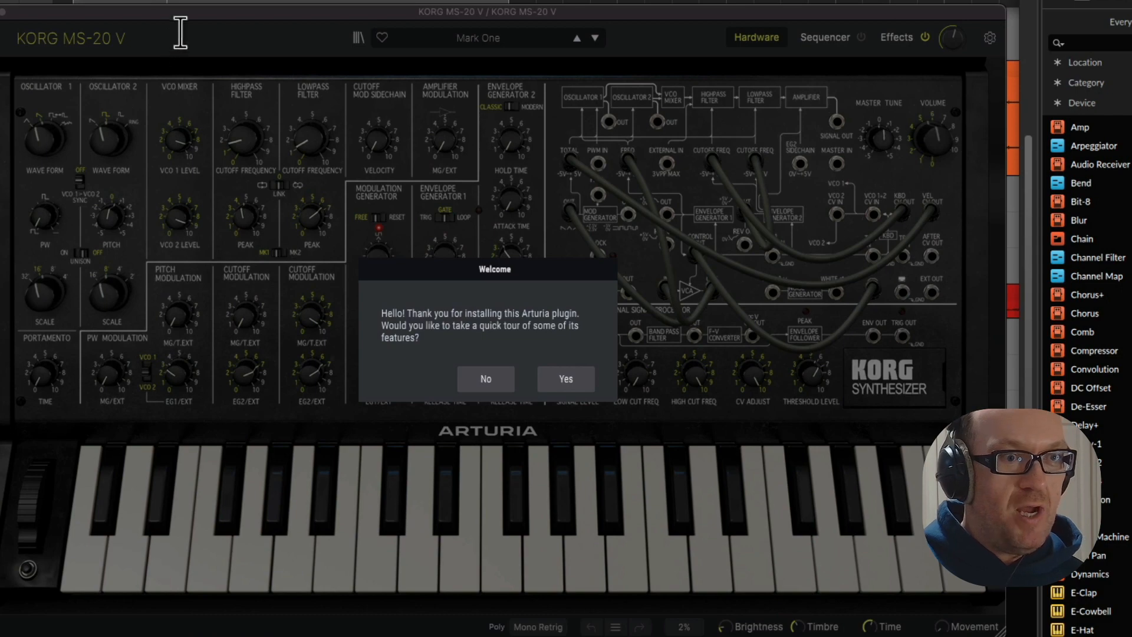
left_click(495, 381)
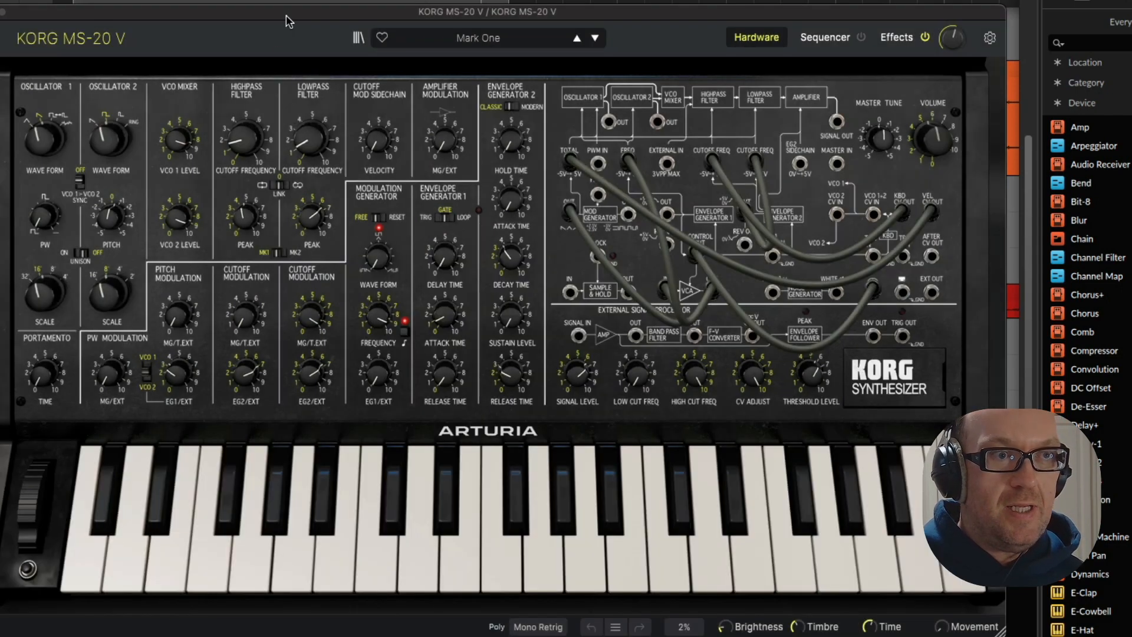
Separate the KORG MS-20 V and Scaler 2 windows, select the G Minor scale, and add its G min chord to Pattern 1
left_click_drag(286, 16, 541, 0)
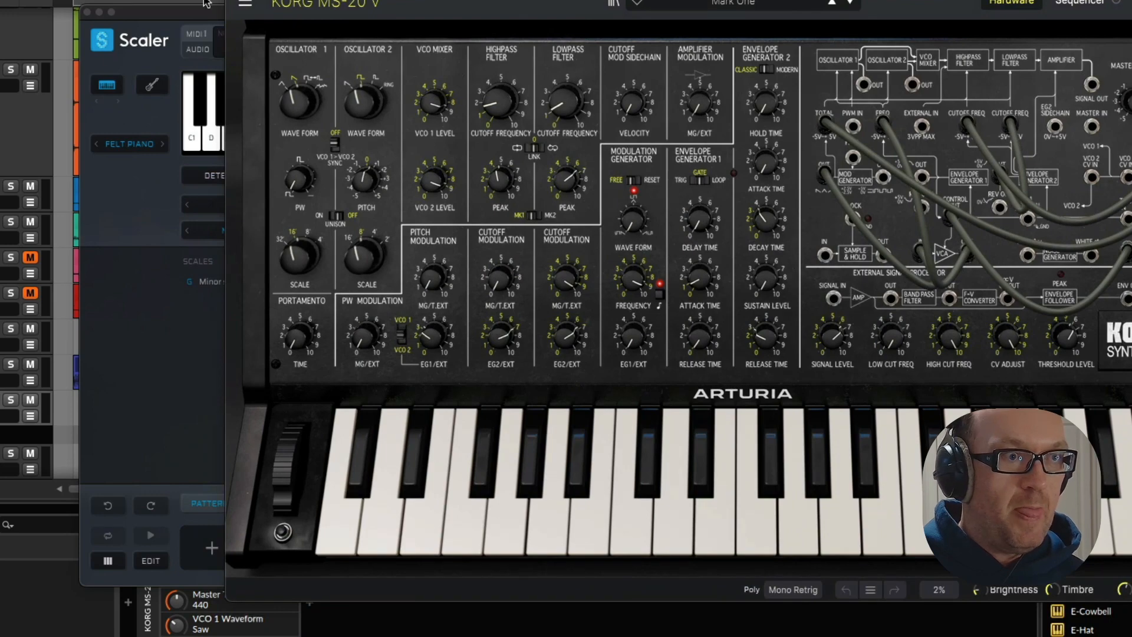
left_click_drag(193, 10, 0, 0)
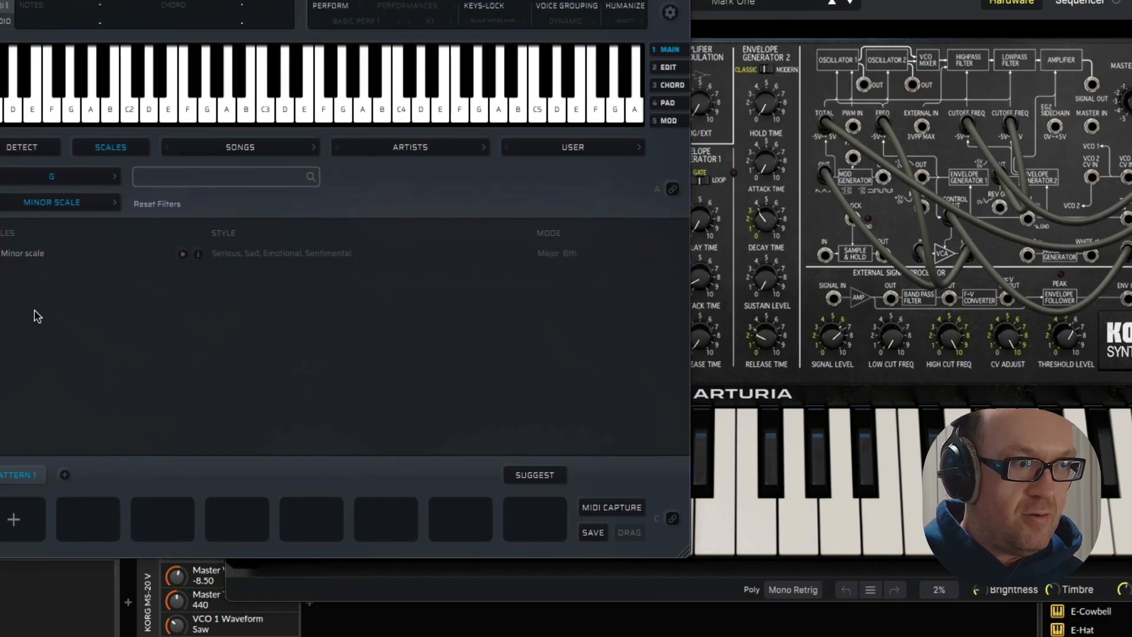
left_click(31, 255)
left_click_drag(24, 429, 20, 523)
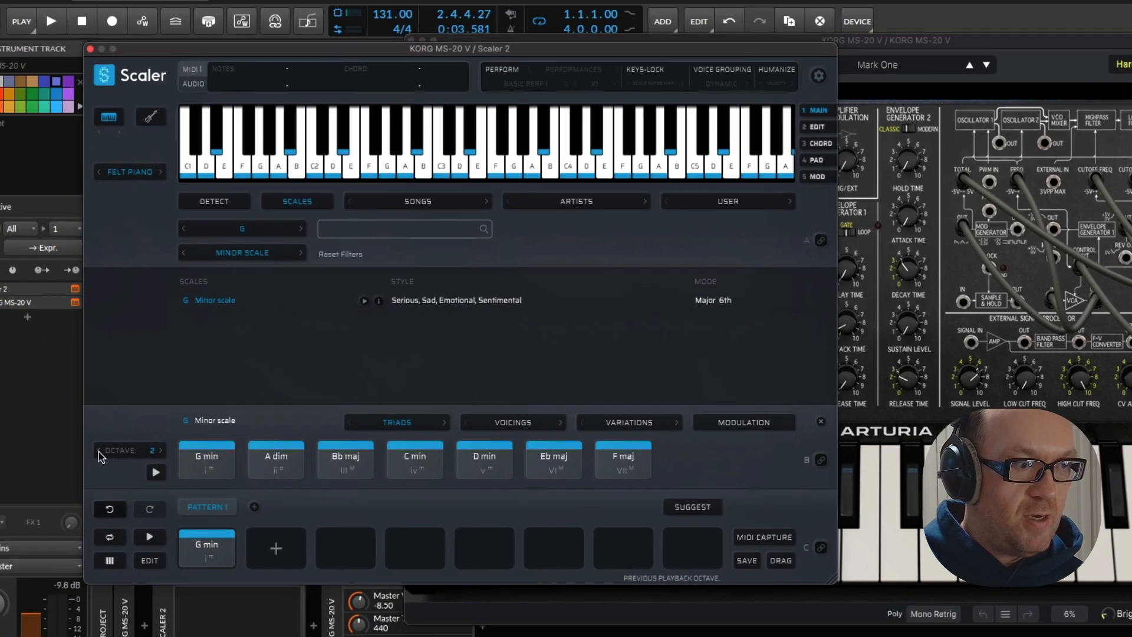
Lower Scaler's playback octave to 1, turn on pattern looping and DAW sync, and test the G min chord in playback
left_click(99, 452)
key("space")
key("space")
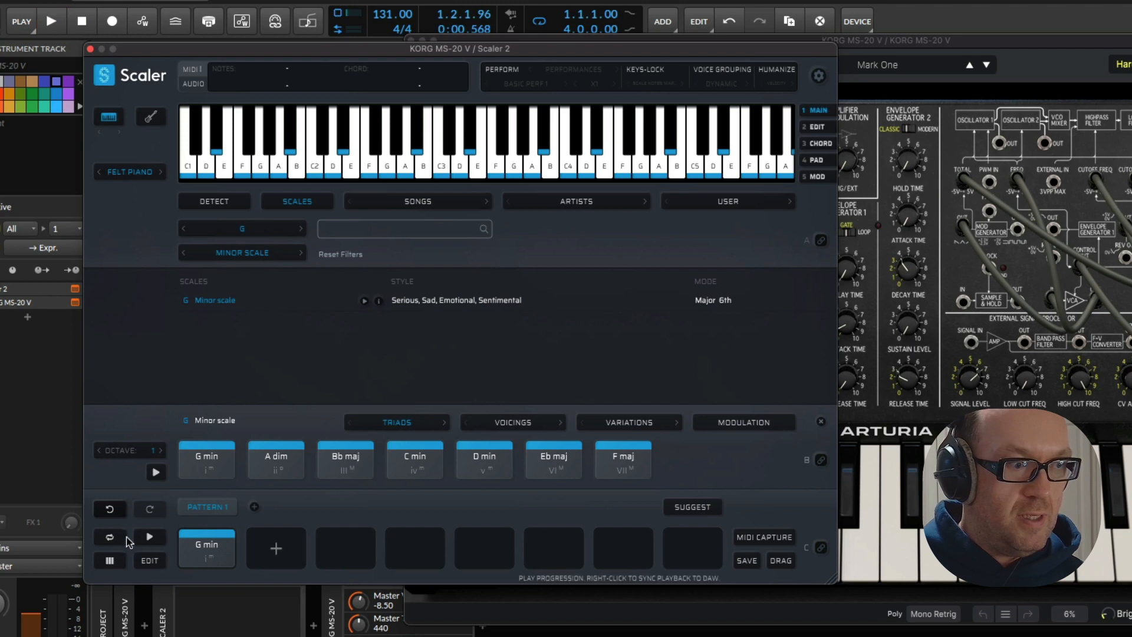
left_click(111, 537)
right_click(149, 537)
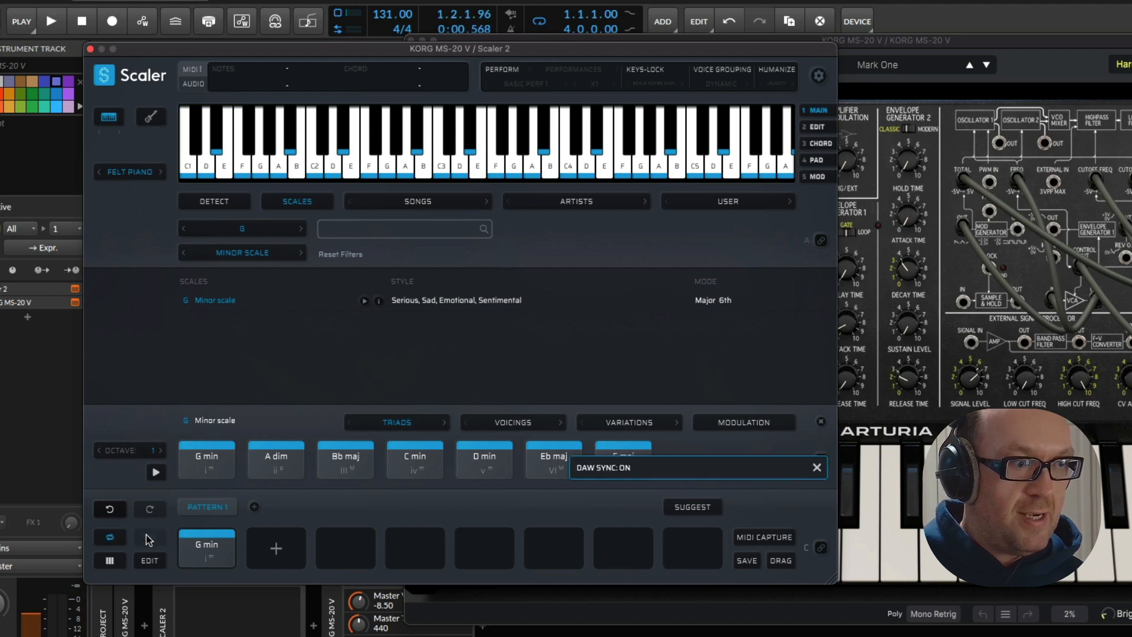
key("space")
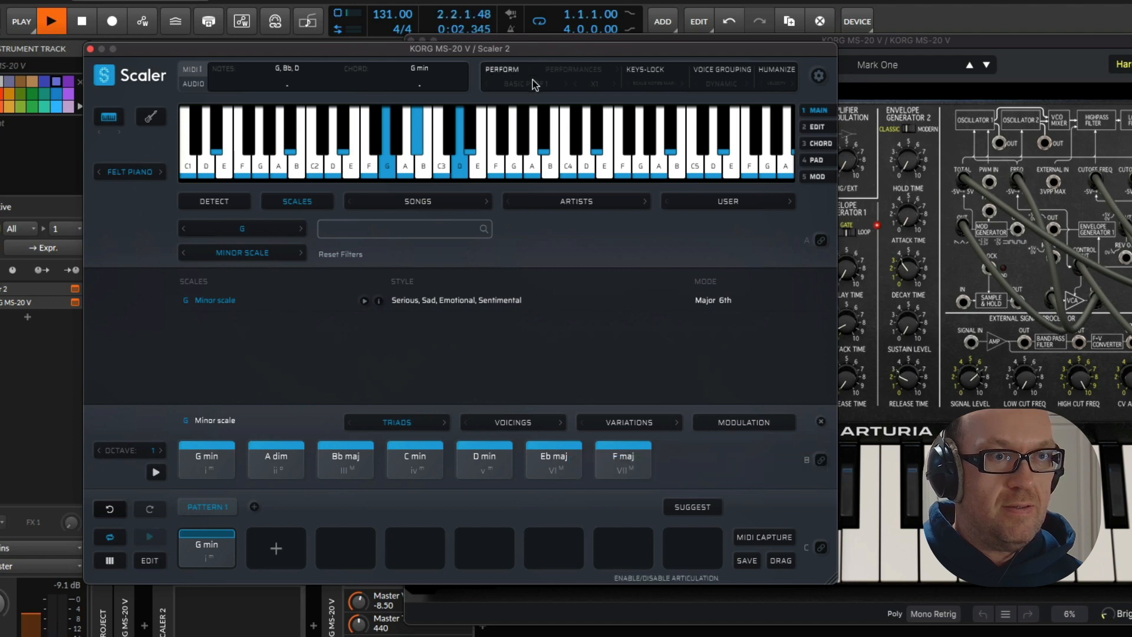
key("space")
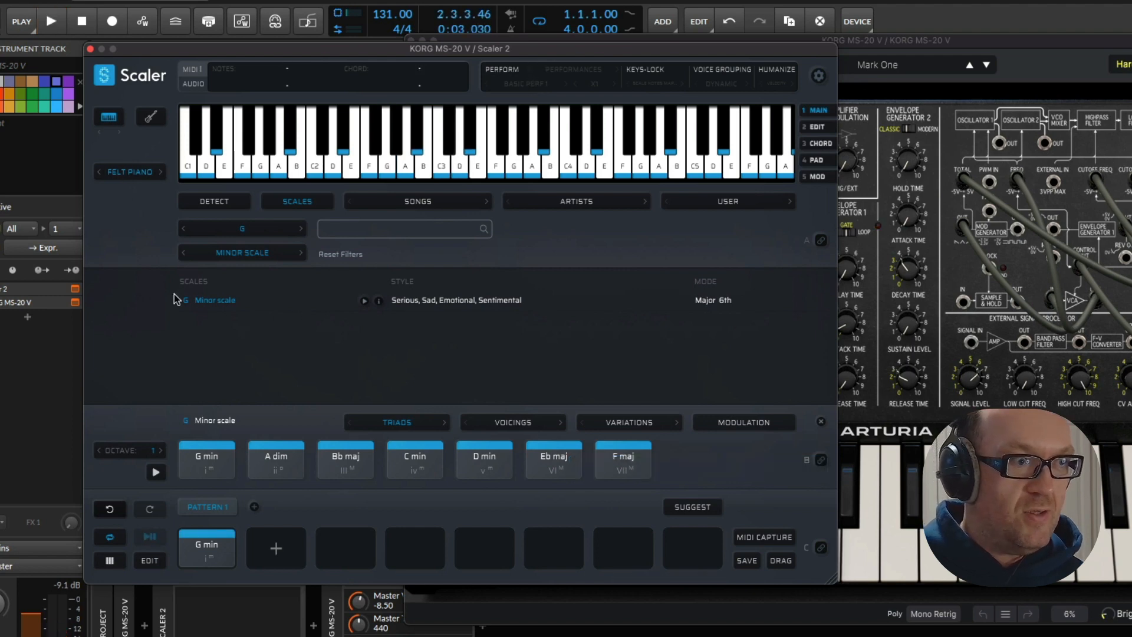
Enable Scaler's Perform mode with the Bass expression type and listen to the Basic 1 pattern
left_click(507, 74)
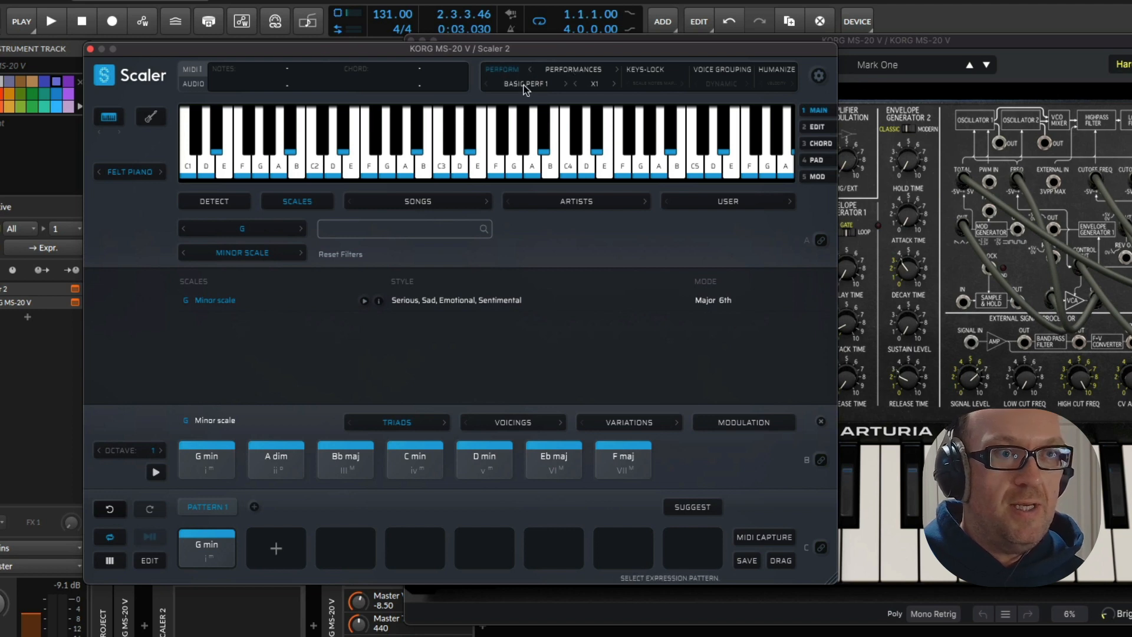
left_click(526, 84)
left_click(563, 71)
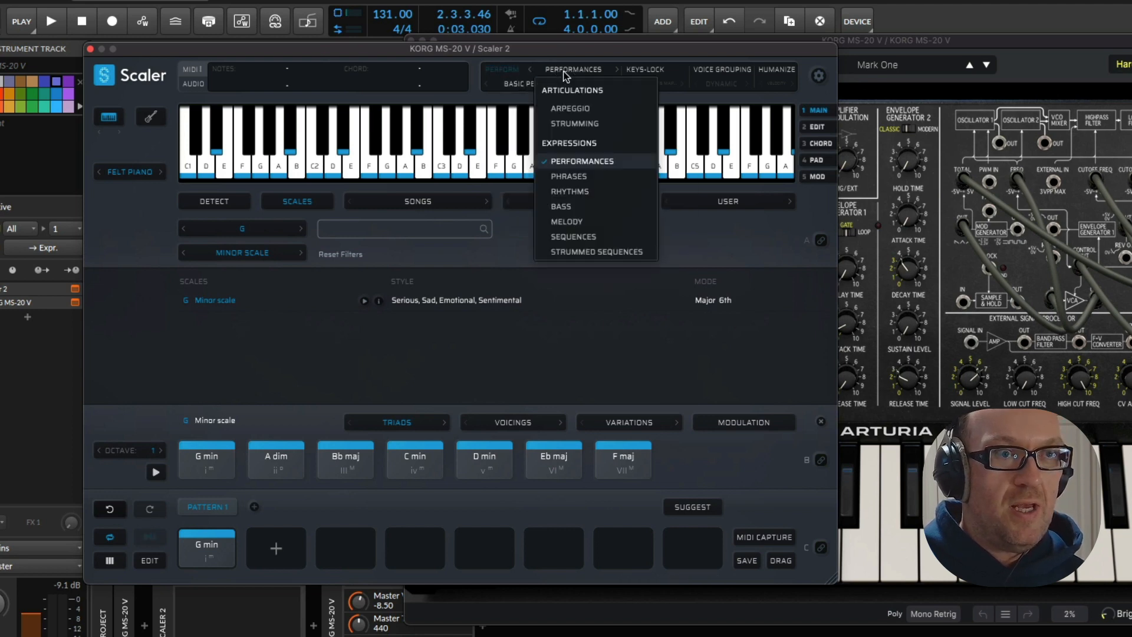
left_click(578, 207)
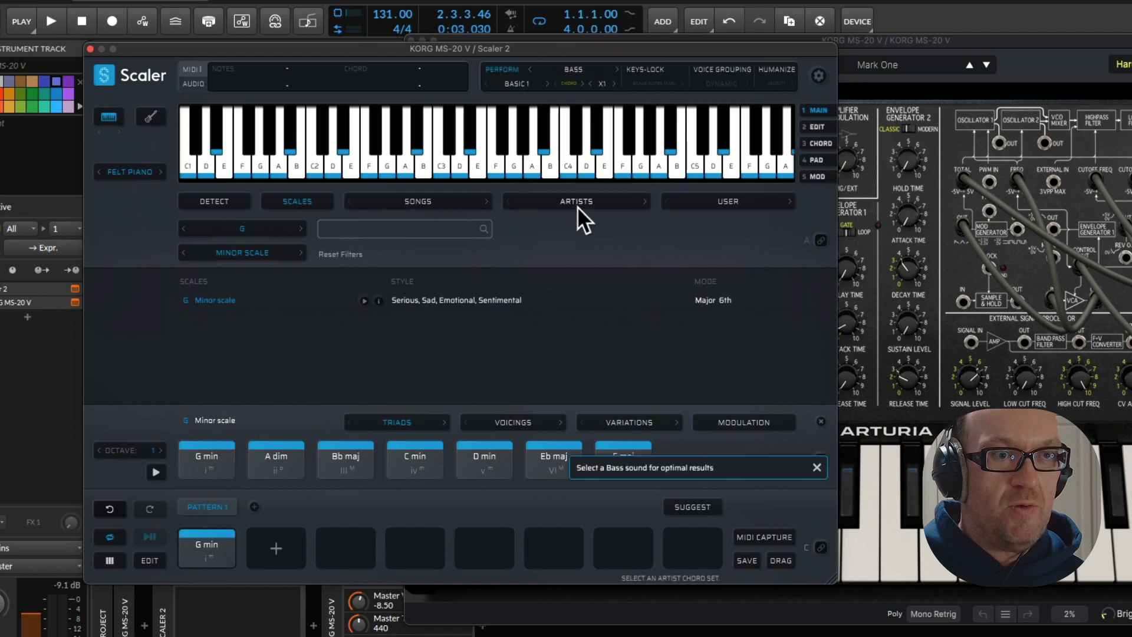
key("space")
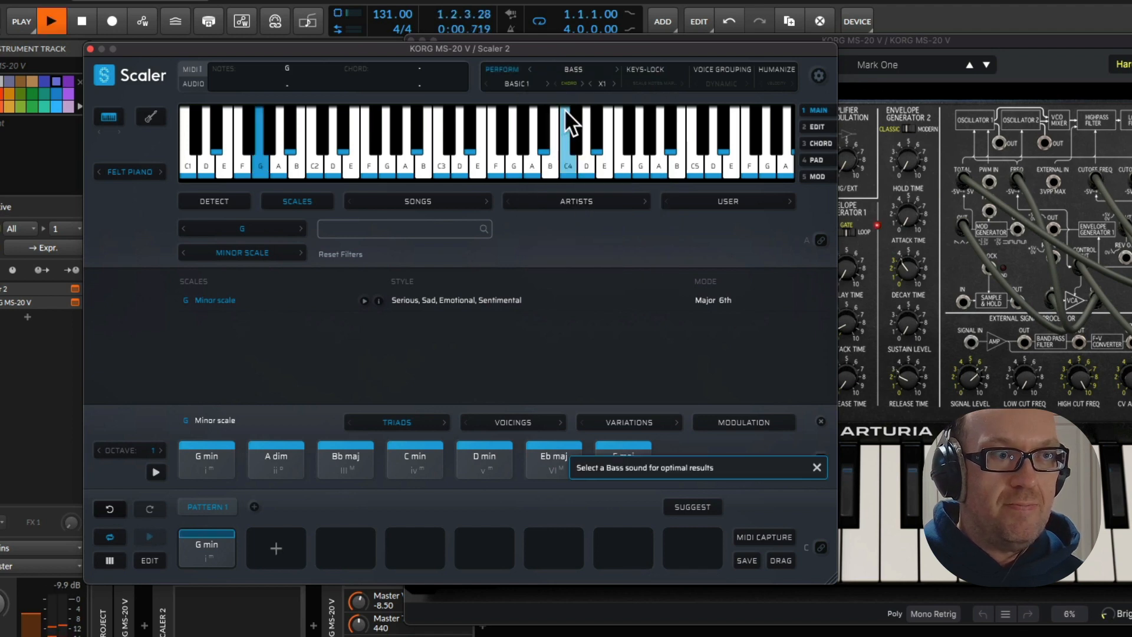
left_click_drag(495, 50, 534, 70)
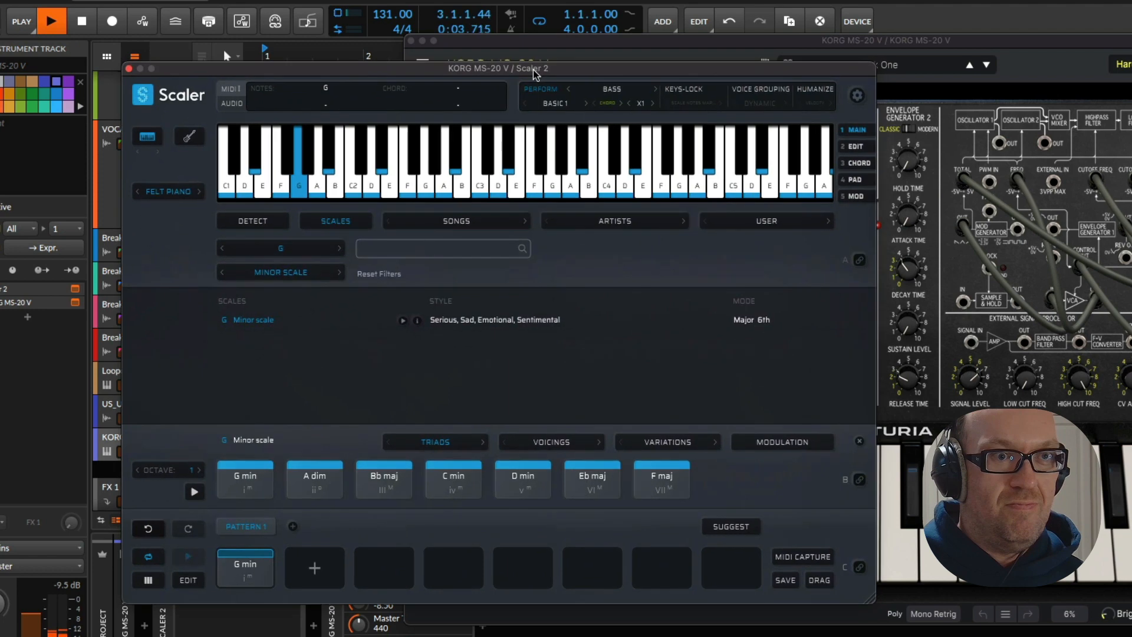
Audition Scaler's Common Bass patterns from Basic 2 up to Basic 6 during playback
key("space")
left_click(585, 103)
key("space")
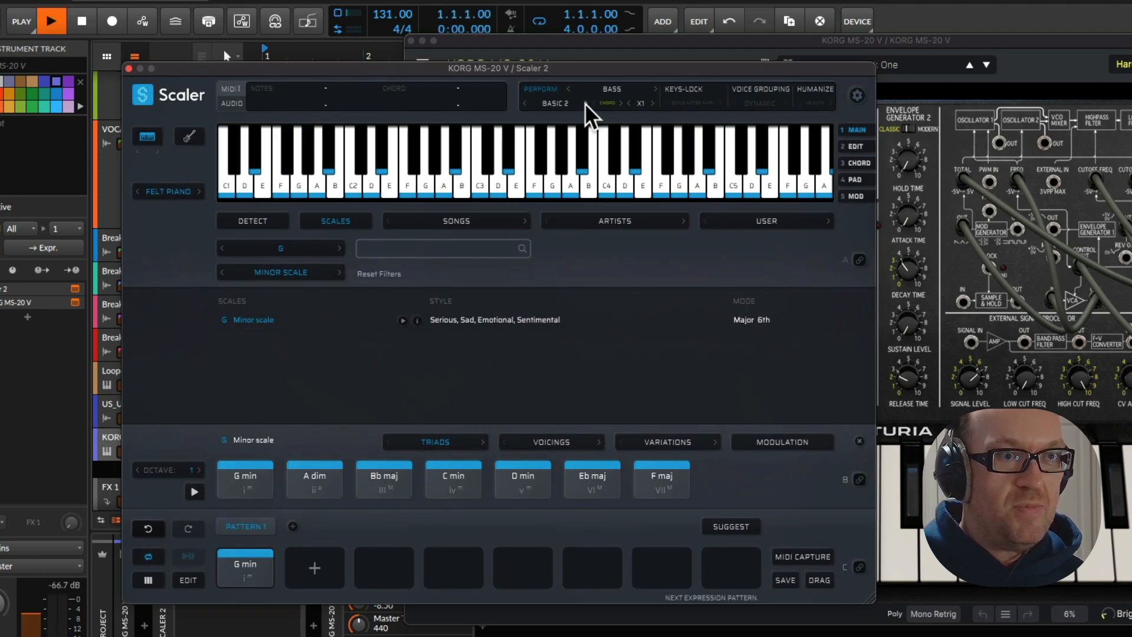
left_click(586, 103)
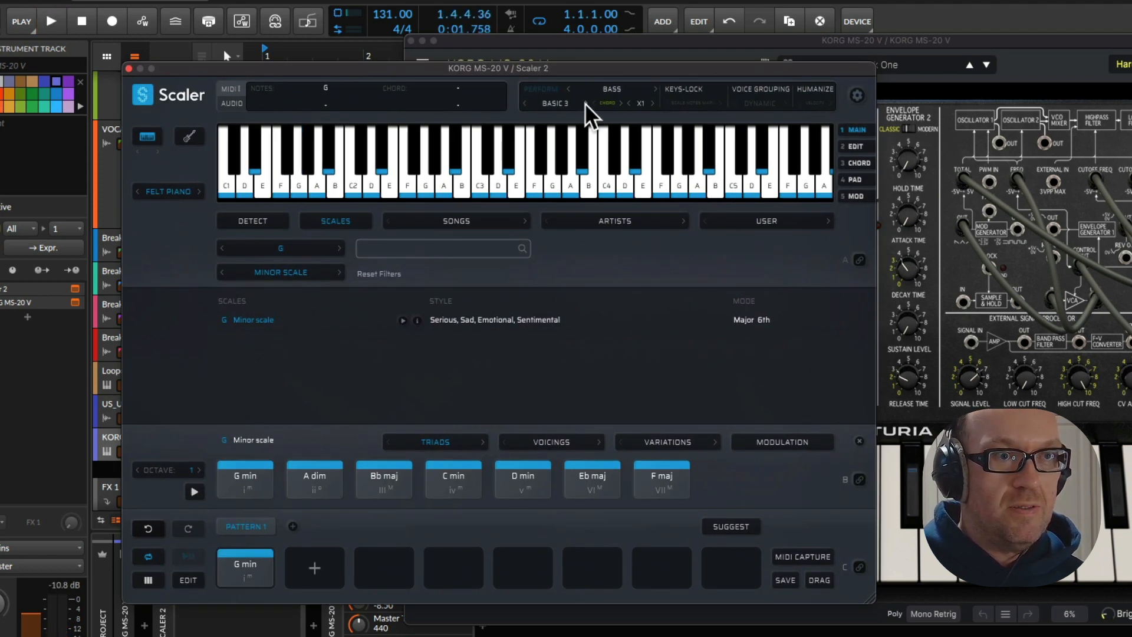
left_click(586, 103)
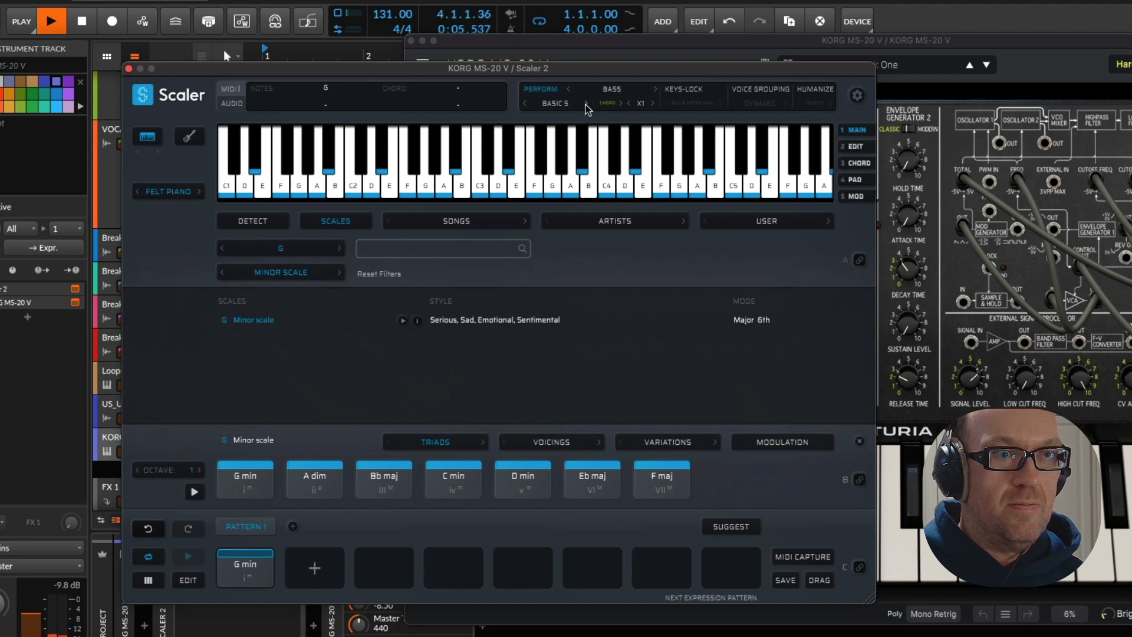
left_click(586, 104)
left_click(586, 104)
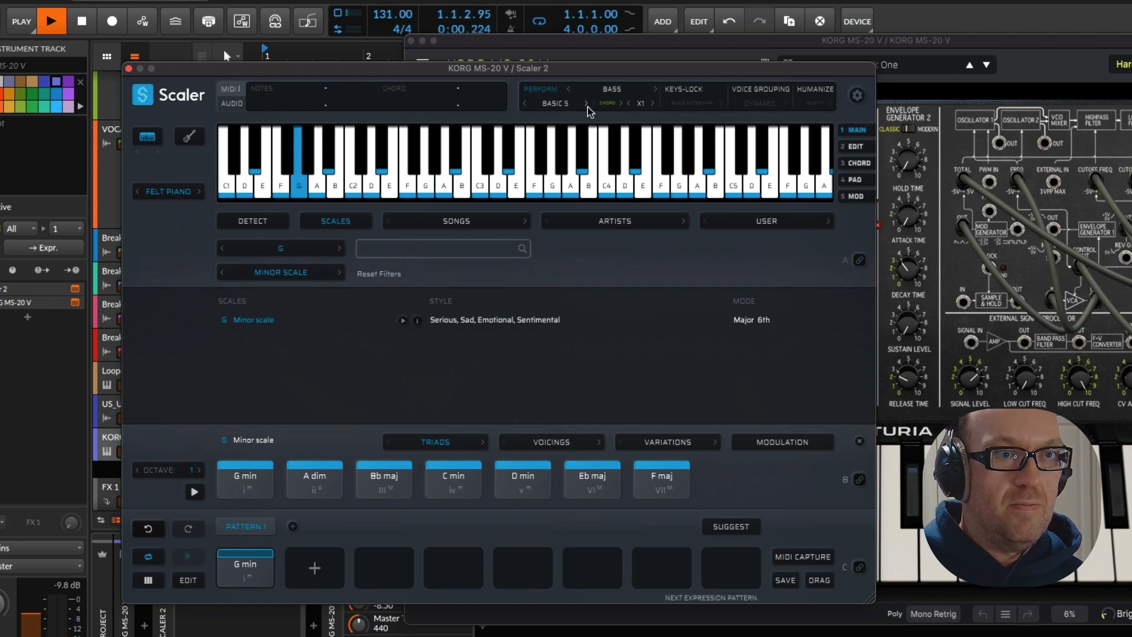
Set Scaler's bass expression pattern to Trance 3 from the Trance Bass group
left_click(567, 105)
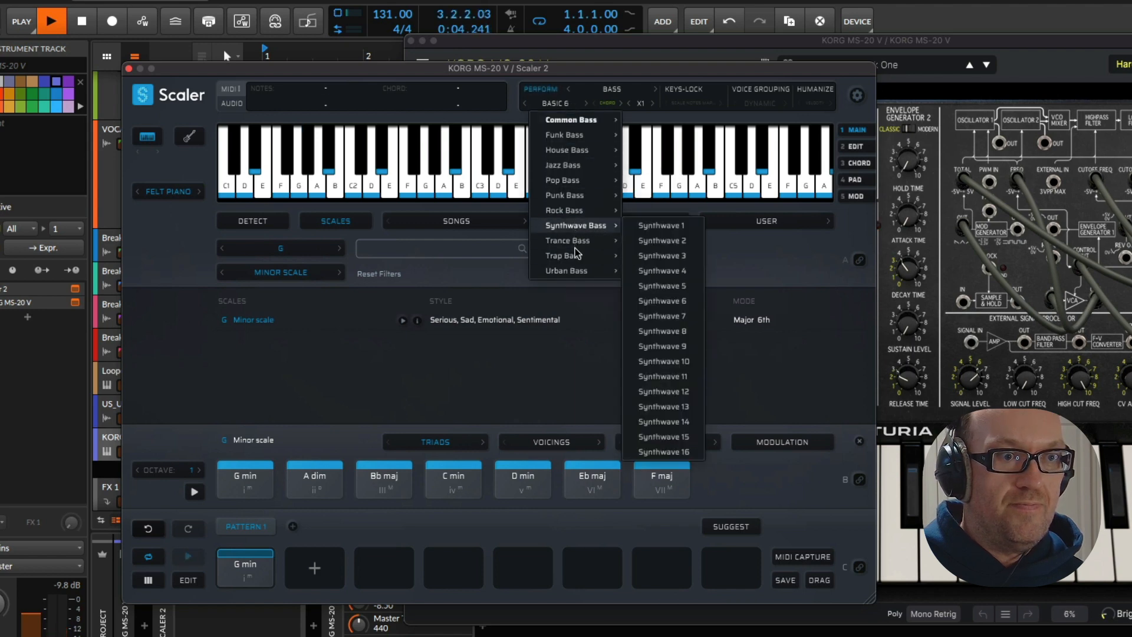
mouse_move(575, 241)
left_click(665, 274)
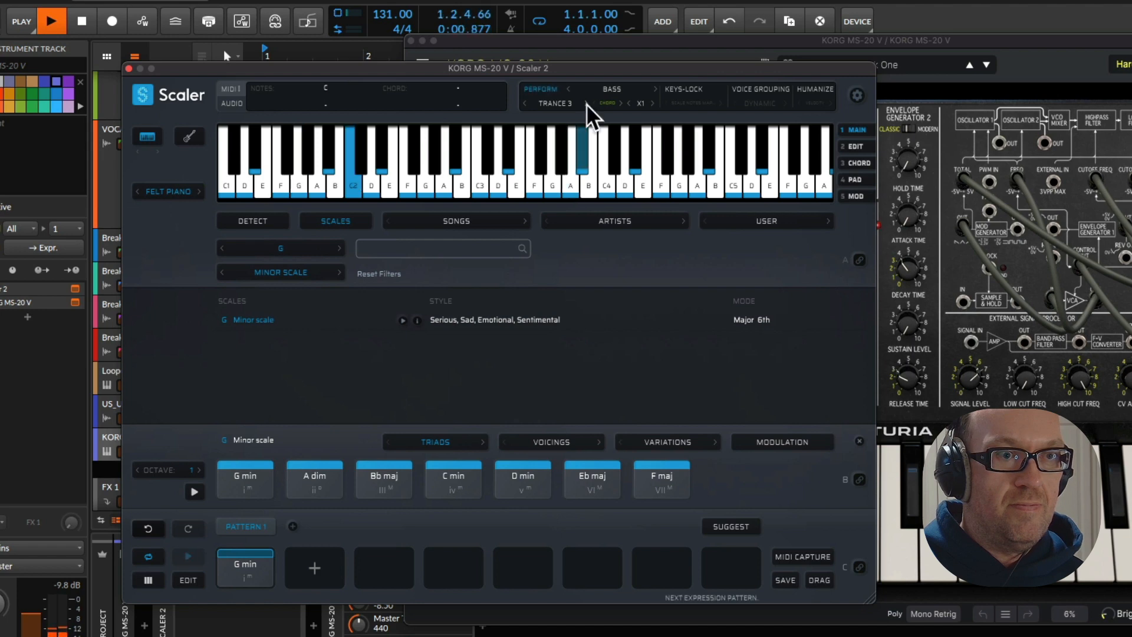
Load the Dark Roller preset in KORG MS-20 V and adjust its lowpass filter cutoff frequency to about 91 Hz
left_click(941, 108)
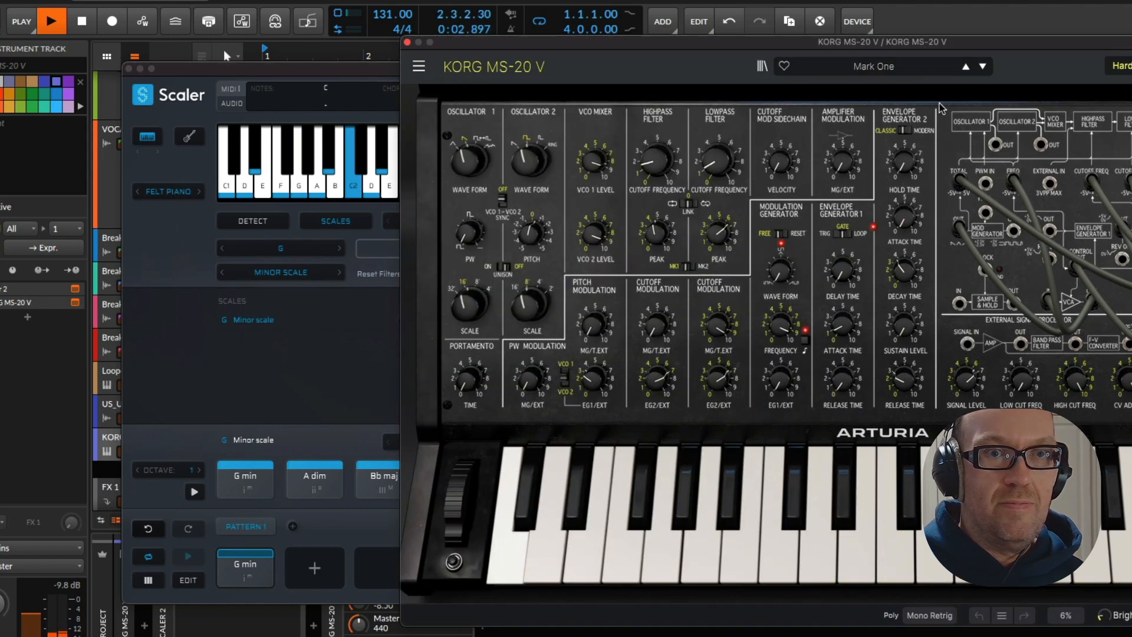
left_click(981, 68)
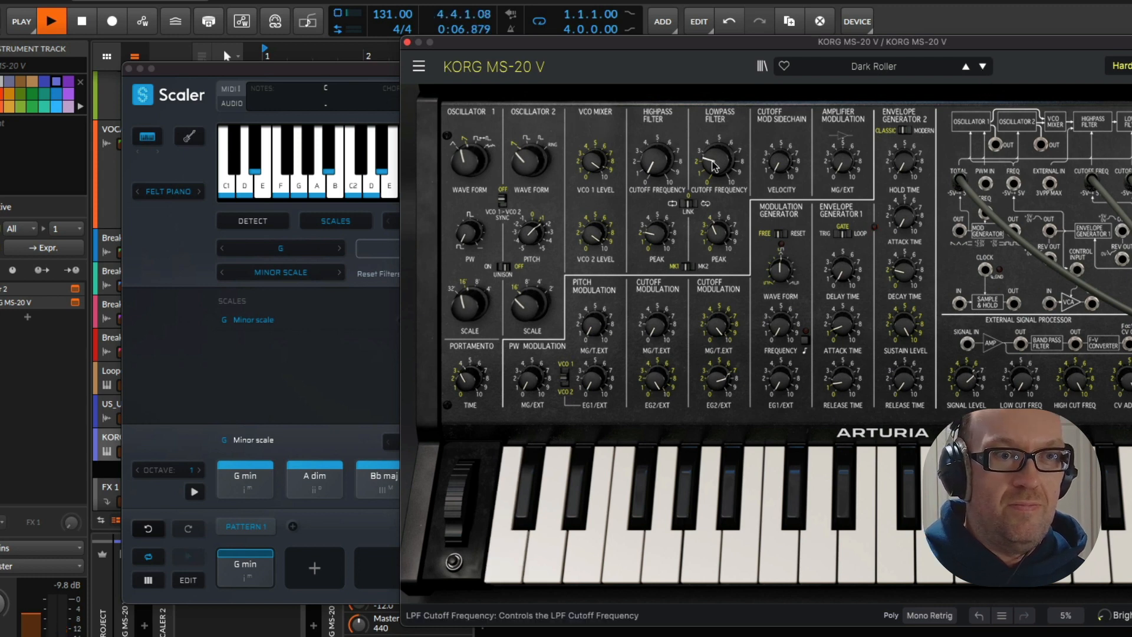
mouse_move(714, 165)
left_mouse_down()
mouse_move(715, 149)
mouse_move(714, 168)
left_mouse_up()
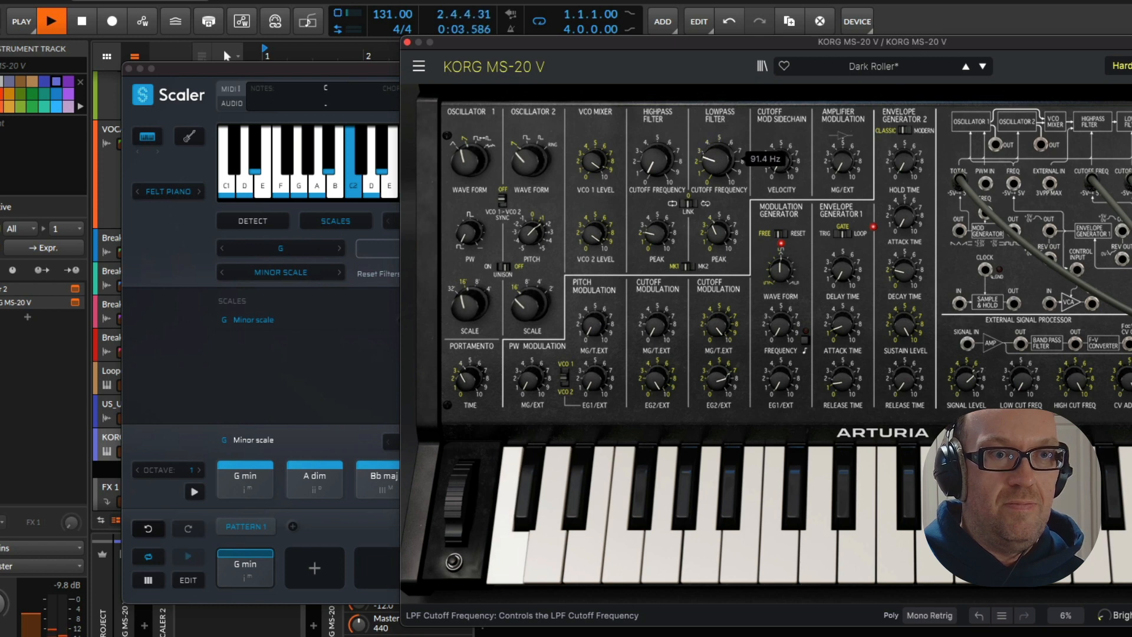
Step Scaler's bass pattern through Trance 4 to Trance 5, and return to the KORG MS-20 V window
left_click(385, 76)
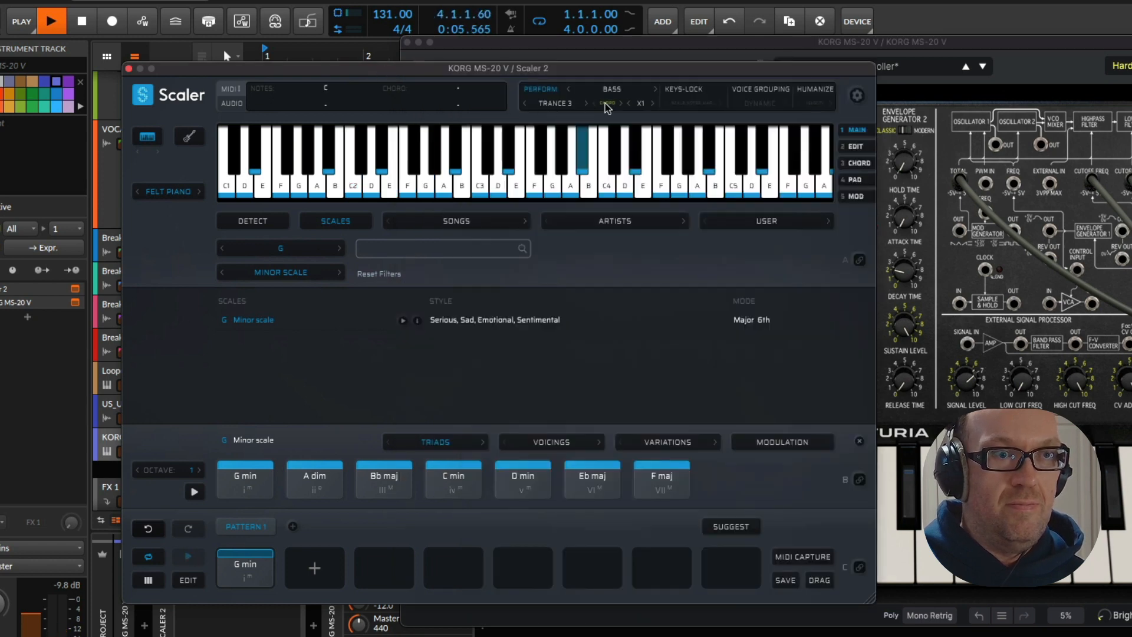
left_click(585, 104)
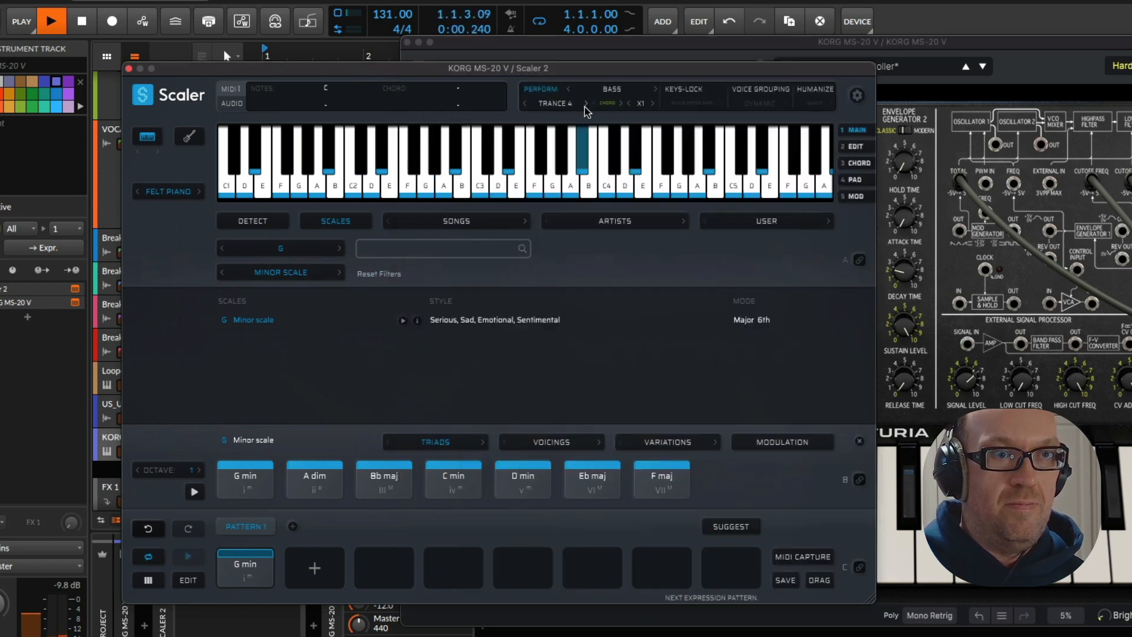
left_click(586, 104)
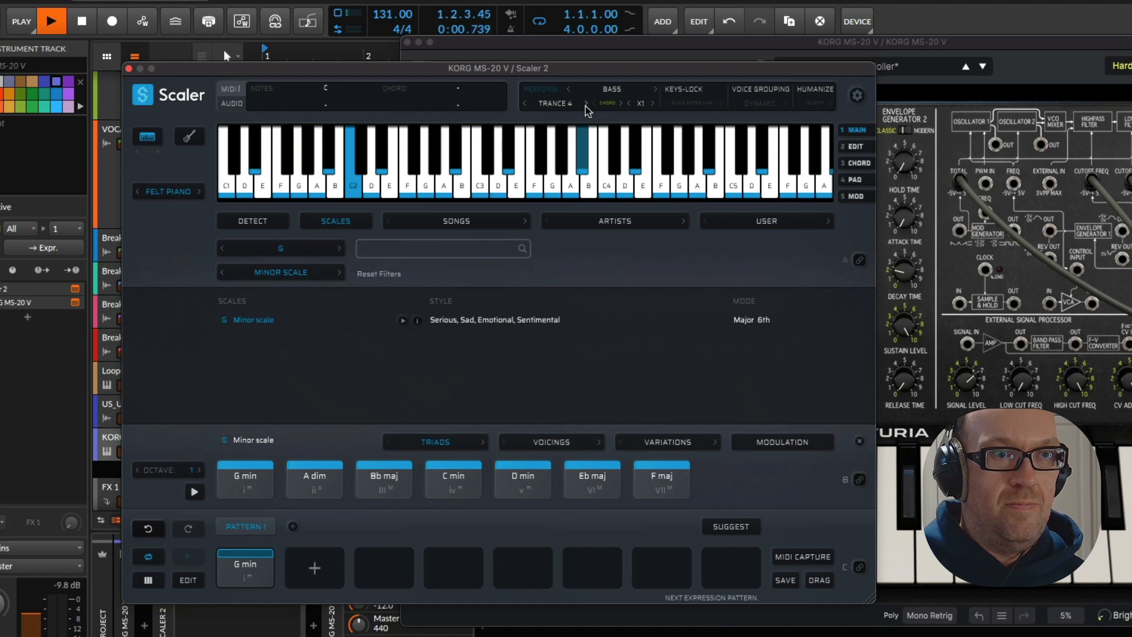
left_click(555, 104)
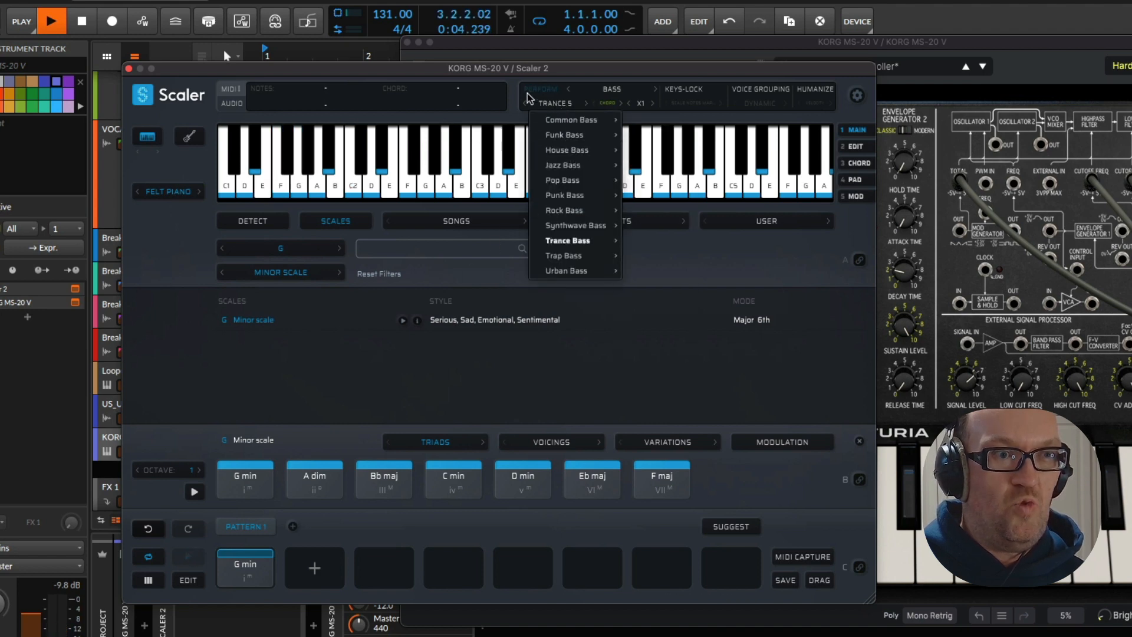
left_click(563, 40)
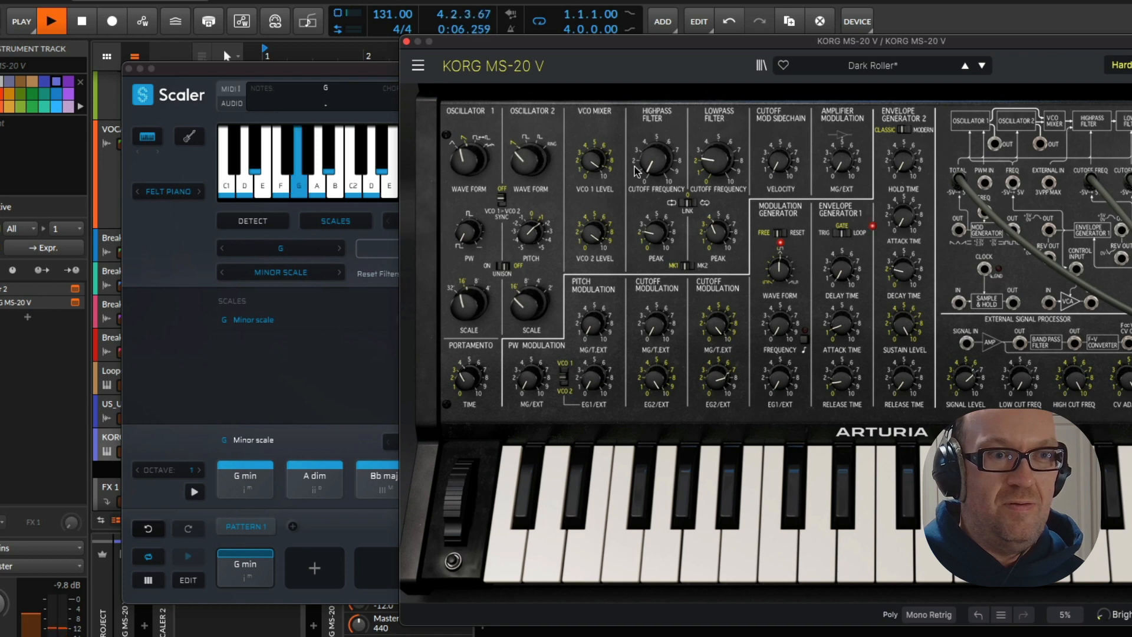
Try the lowpass cutoff frequency at about 313 Hz and audition presets including Damascus, Housekeeping and Funky Finger
left_click_drag(715, 158, 715, 188)
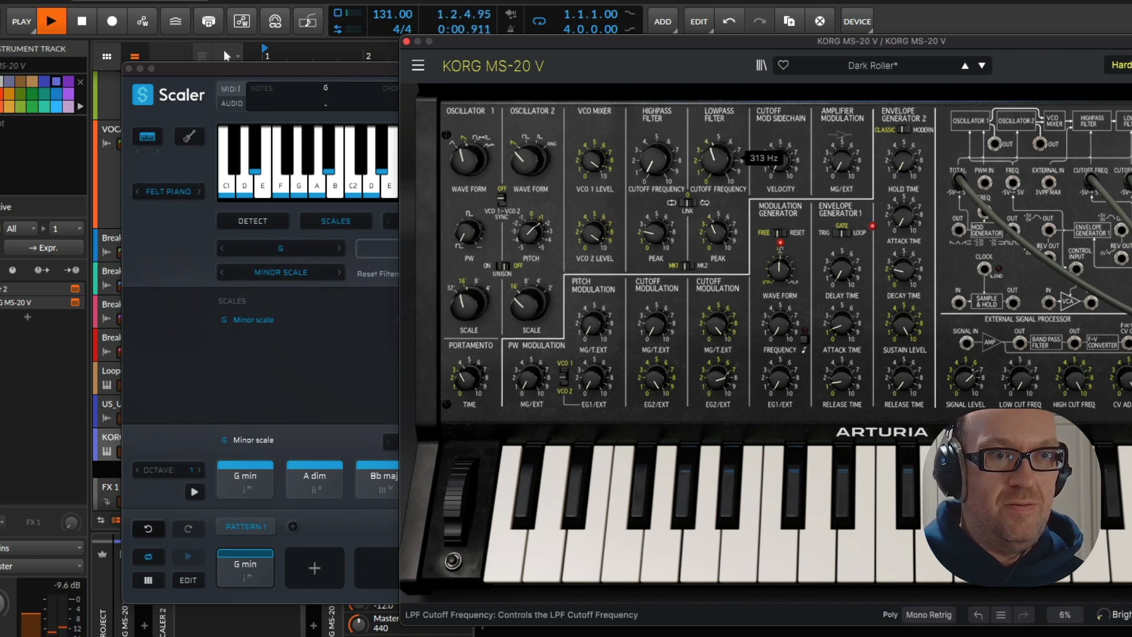
left_click(980, 66)
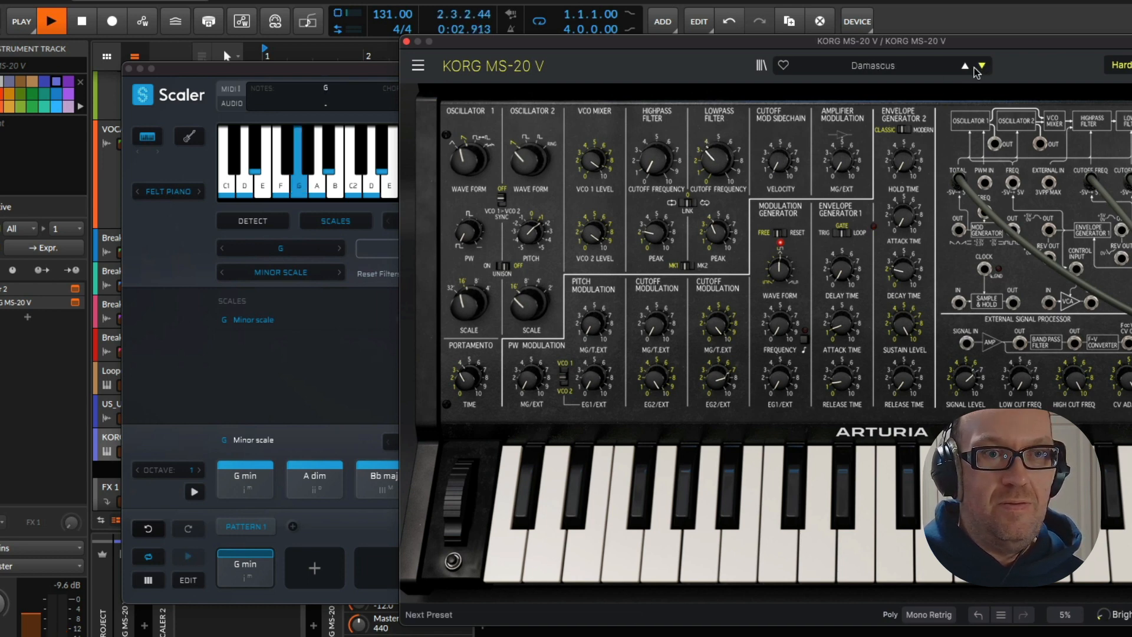
left_click(965, 66)
left_click(966, 67)
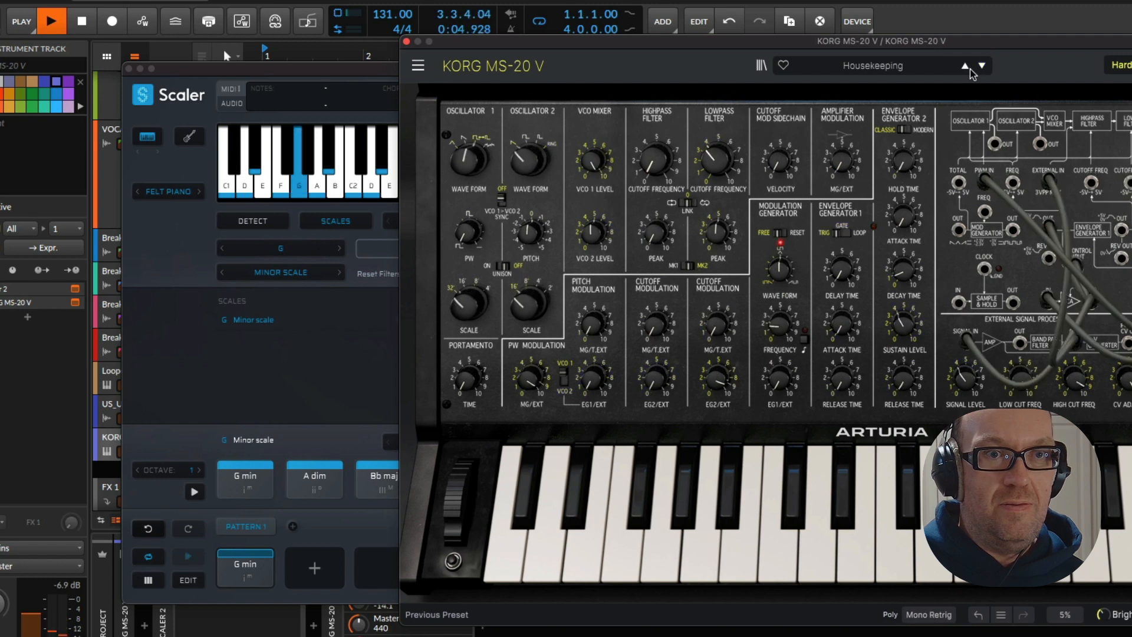
left_click(981, 67)
left_click(981, 65)
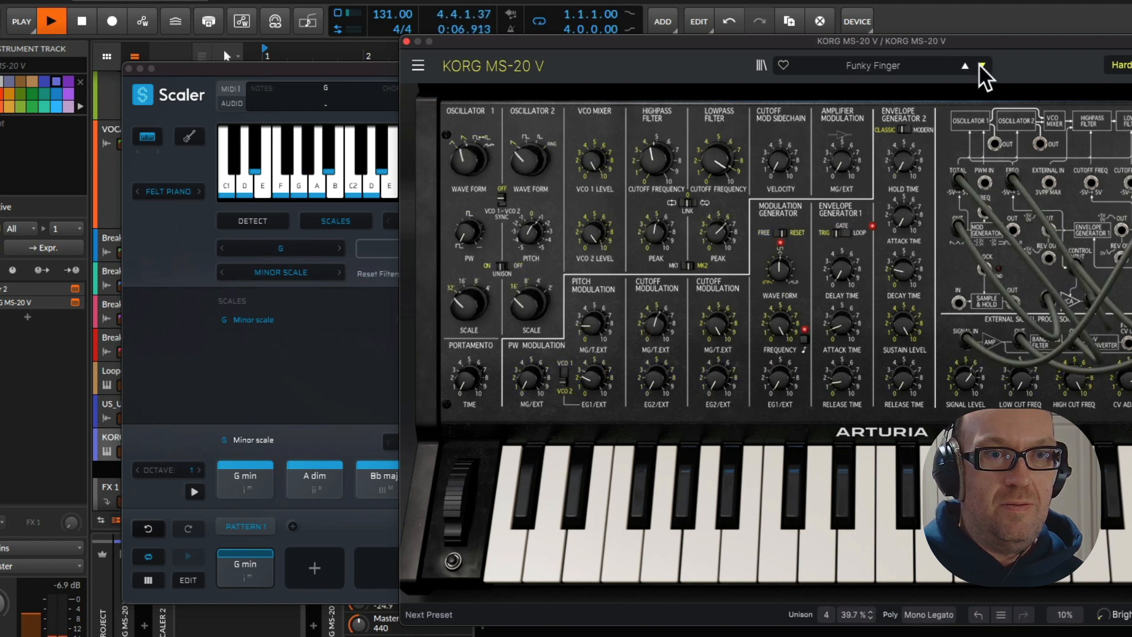
Audition MS-20 V bass presets from Black Hole to Europe 1982, trying a lowpass cutoff of about 306 Hz on Europe 1982
left_click(882, 67)
mouse_move(832, 118)
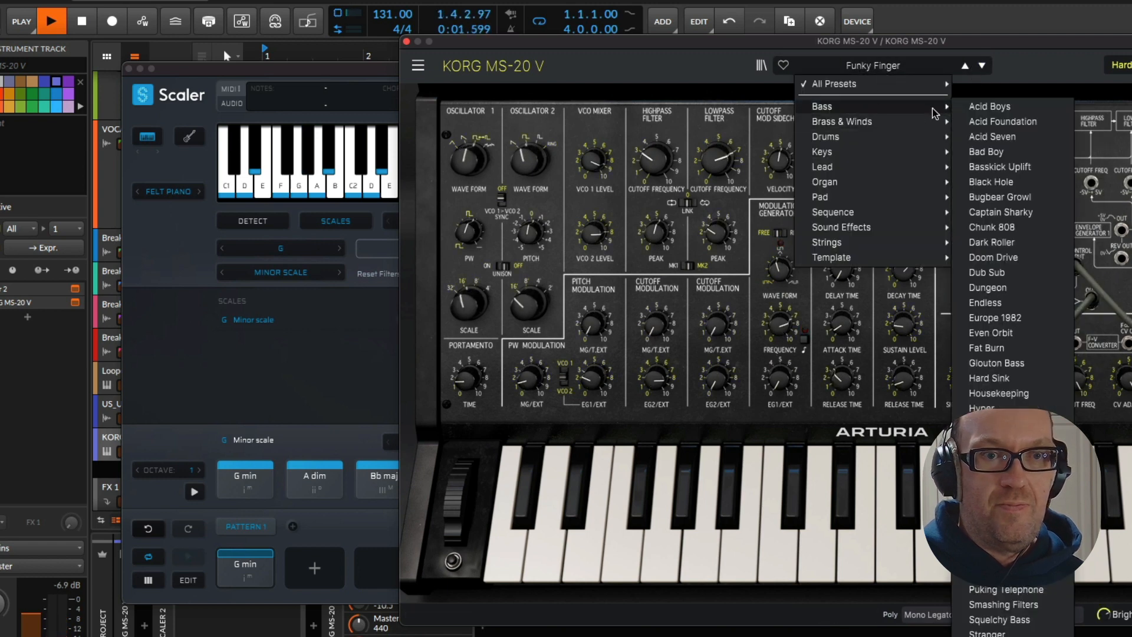
left_click(997, 182)
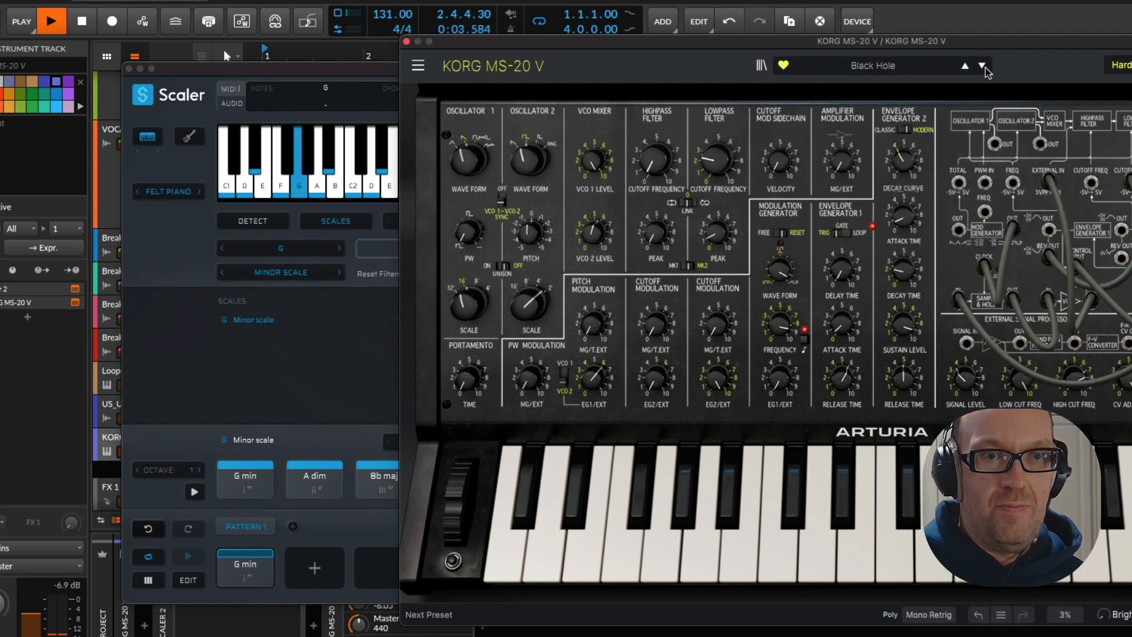
left_click(983, 66)
left_click(982, 64)
left_click(982, 65)
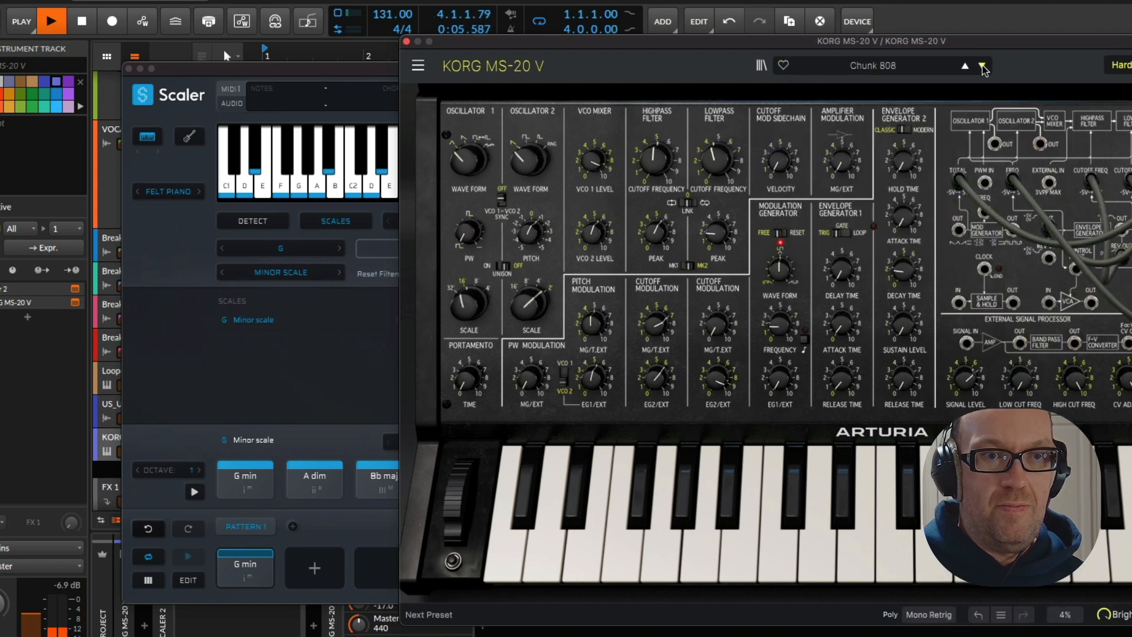
left_click(982, 65)
left_click(982, 65)
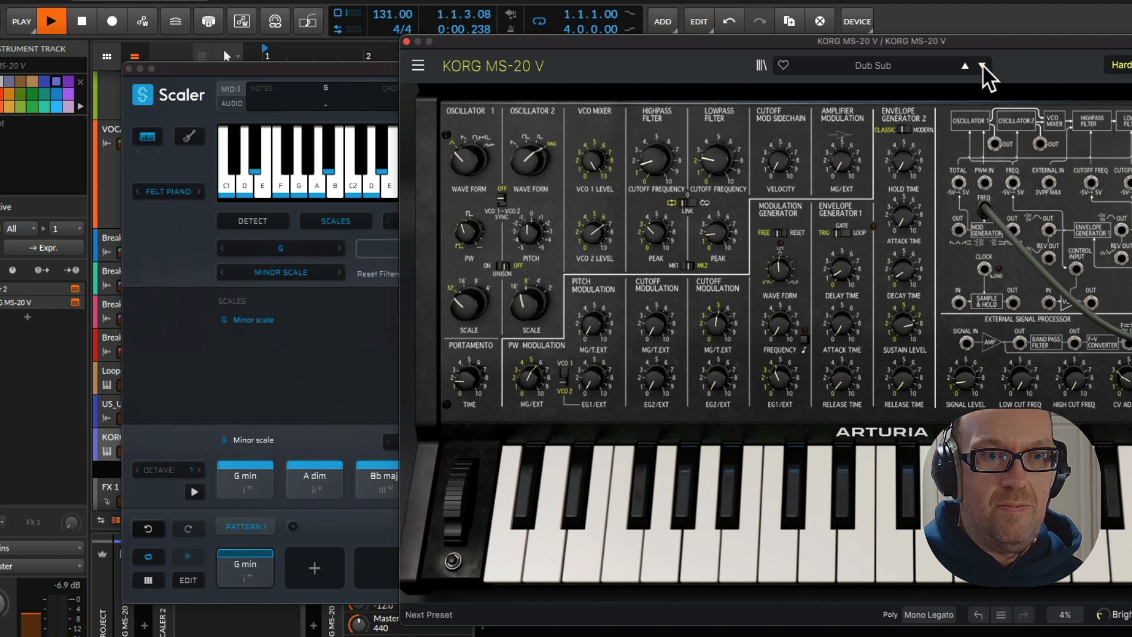
left_click(982, 65)
left_click(982, 65)
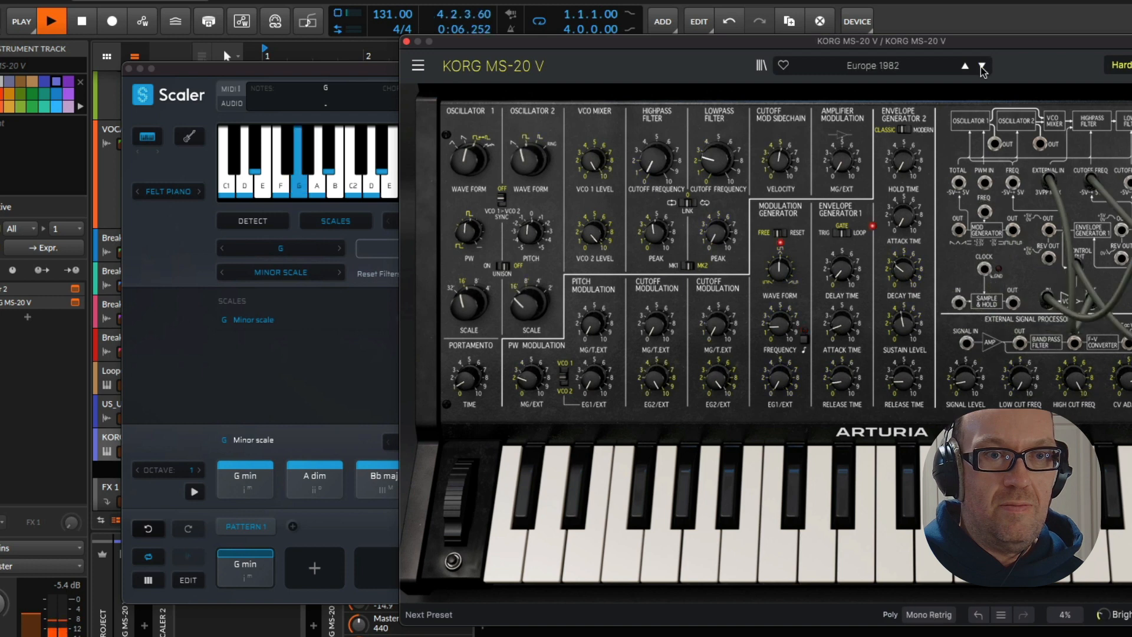
left_click_drag(716, 158, 716, 154)
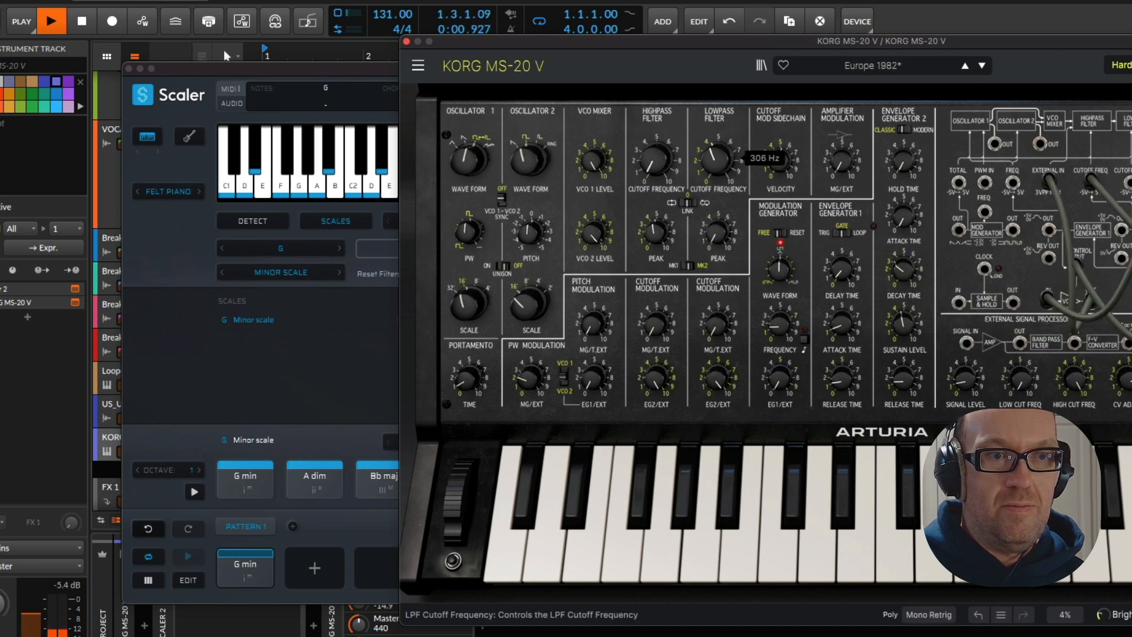
Step through the bass presets to Lately On Dope and adjust its lowpass cutoff frequency to about 126 Hz
left_click(981, 66)
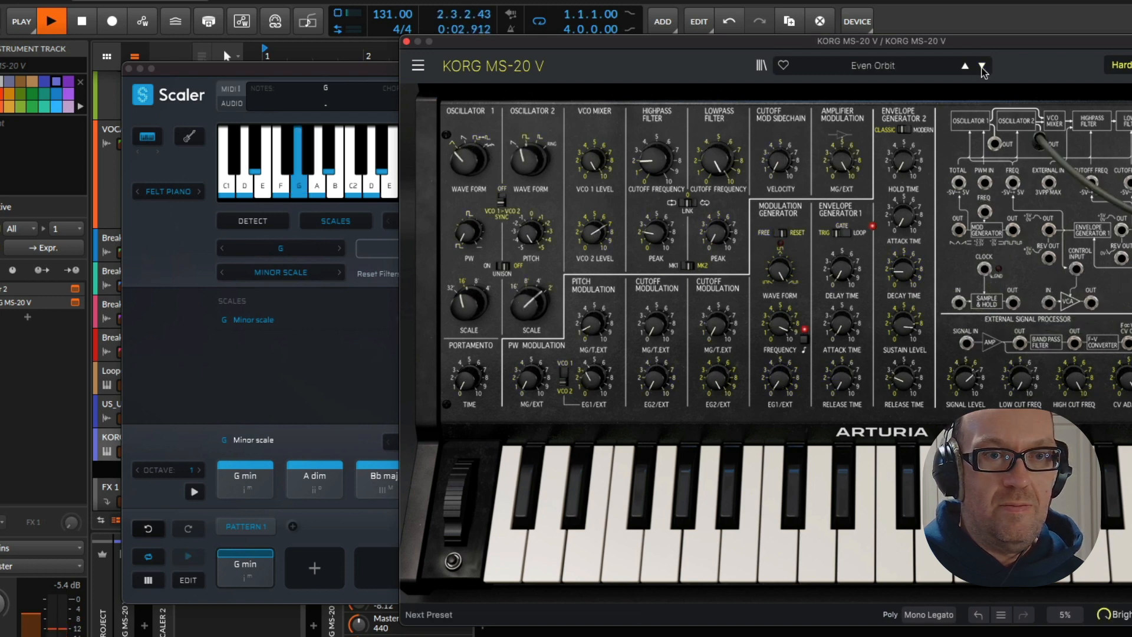
left_click(982, 66)
left_click(982, 66)
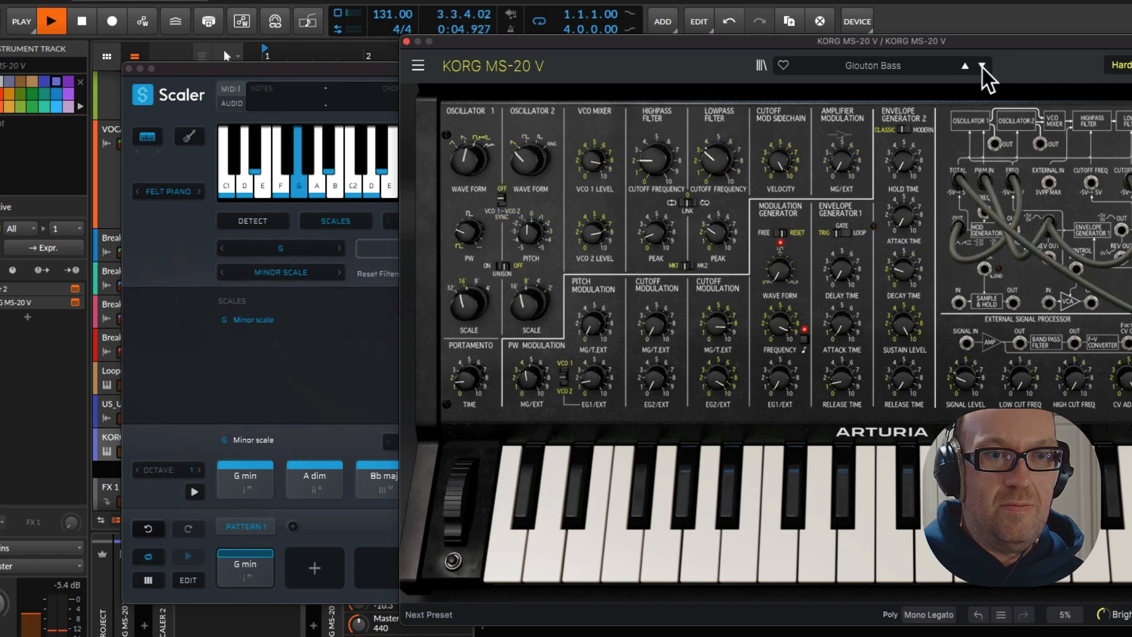
left_click(981, 66)
left_click(982, 66)
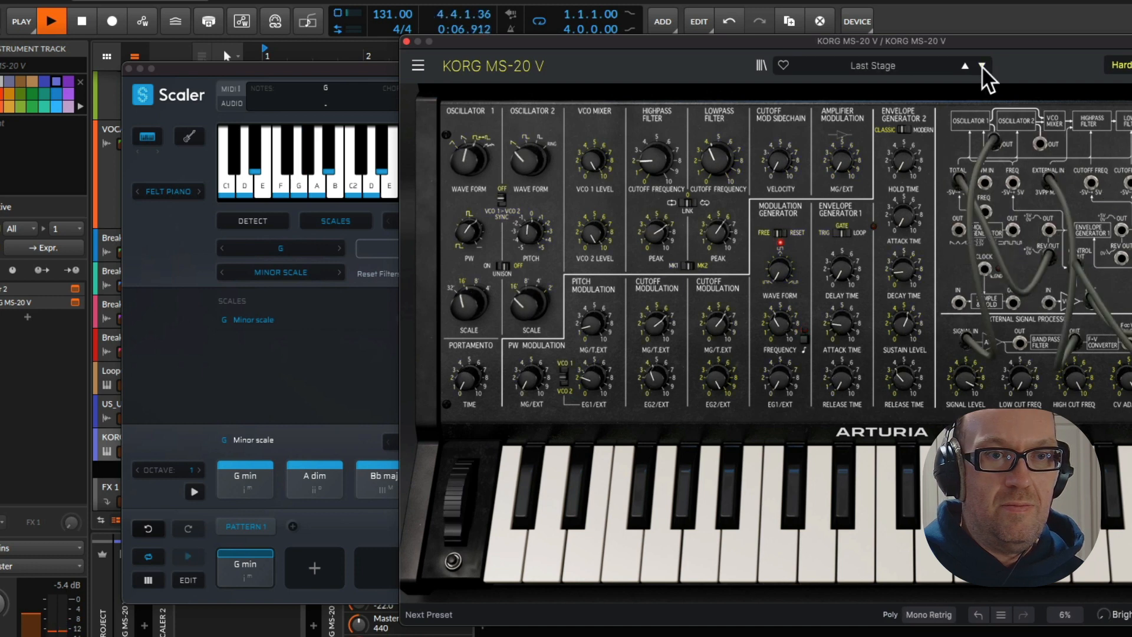
left_click(981, 66)
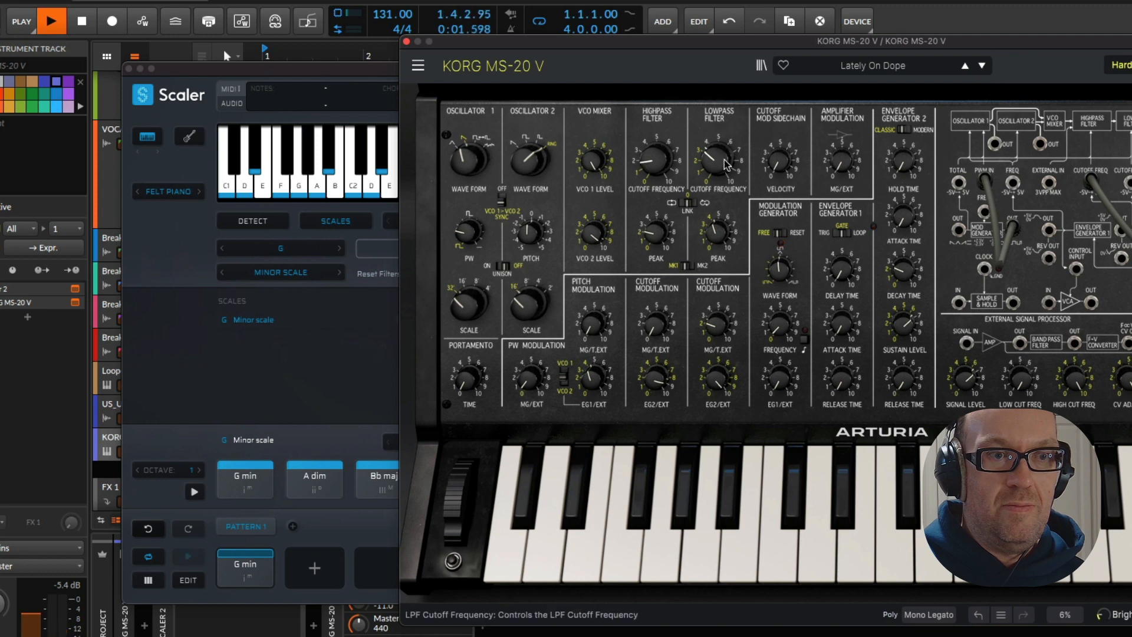
left_click_drag(722, 161, 722, 159)
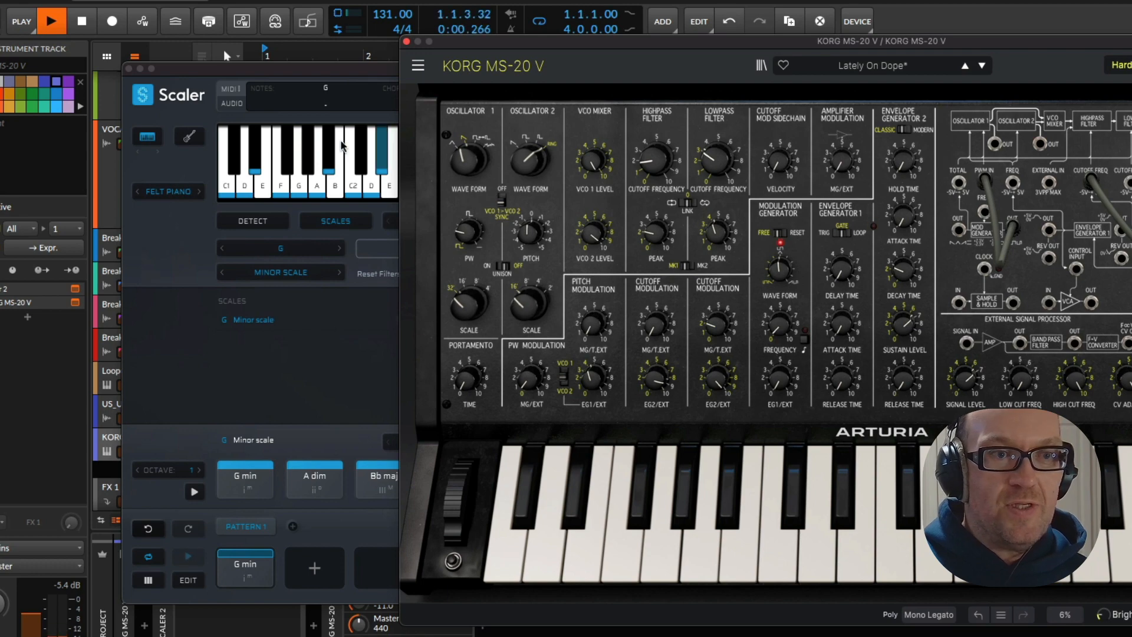
Stop playback and close the Scaler and KORG MS-20 V plug-in windows
key("space")
left_click(130, 69)
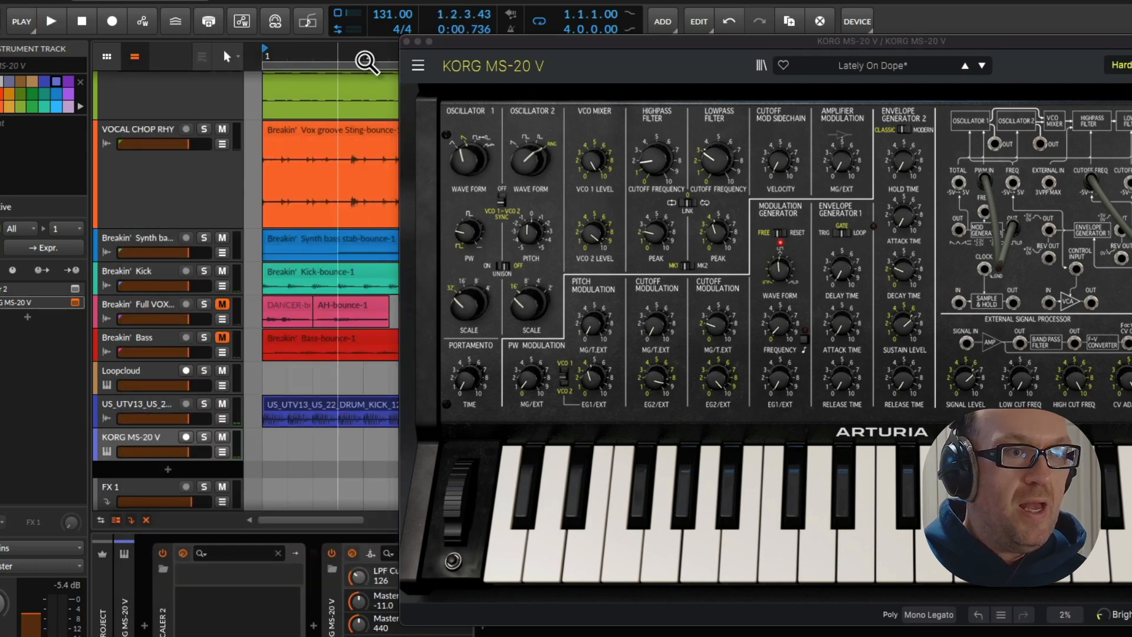
left_click(406, 41)
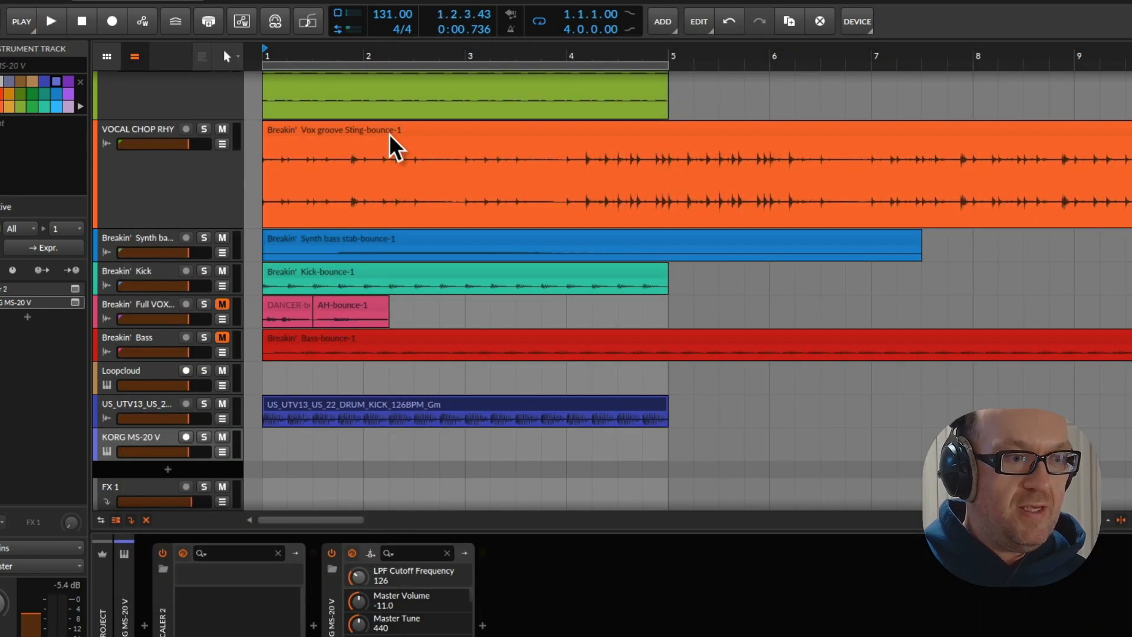
Switch to Loopcloud and search for "hats" among techno loops in G, removing the Kick filter
key("super+Tab")
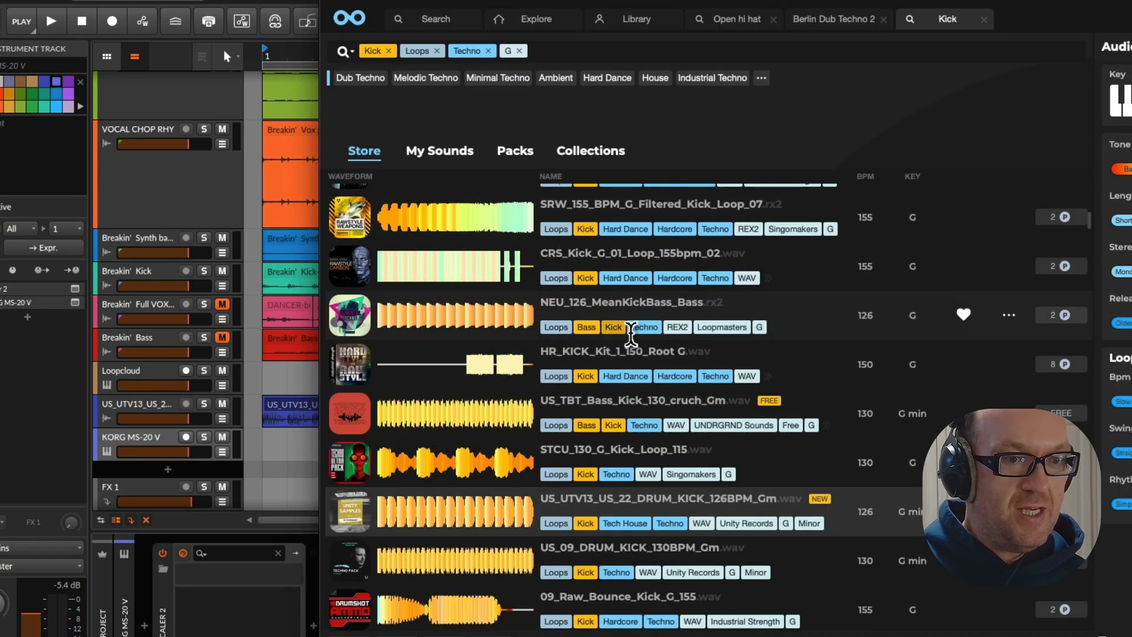
left_click(552, 54)
type("hats")
key("Return")
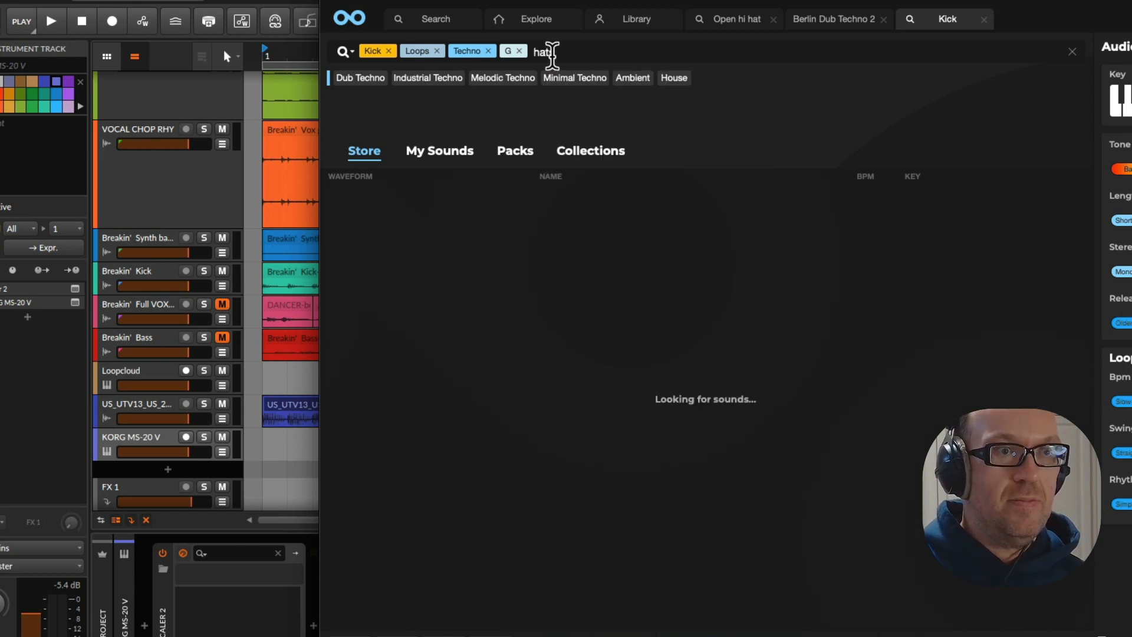
left_click(388, 51)
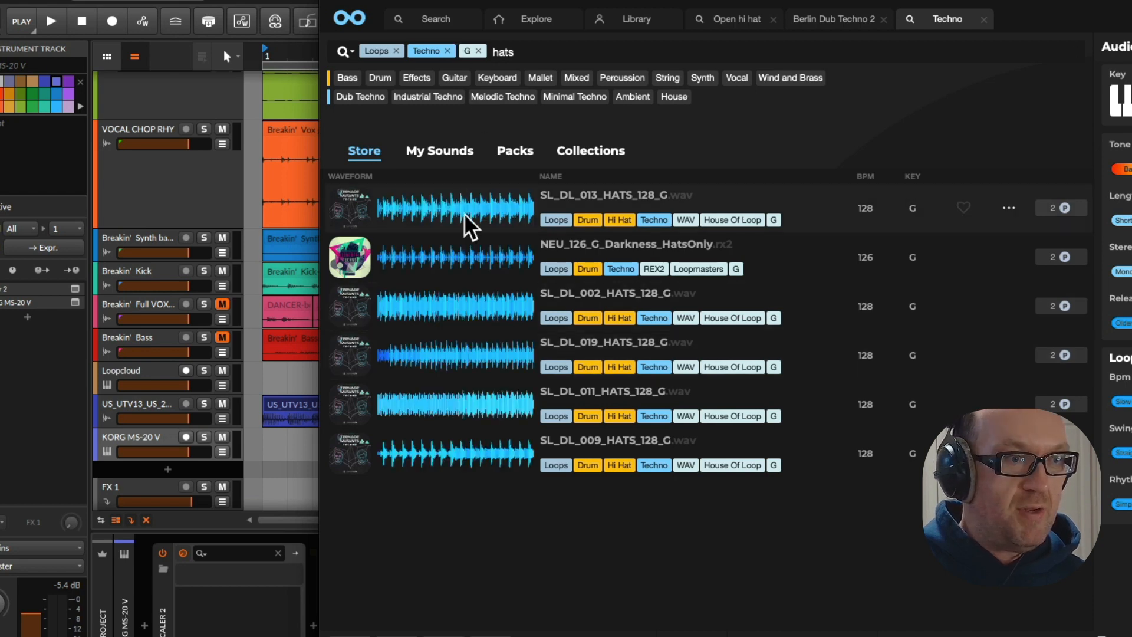
Preview the hat loops SL_DL_013_HATS_128_G, SL_DL_002_HATS_128_G and SL_DL_019_HATS_128_G
left_click(465, 214)
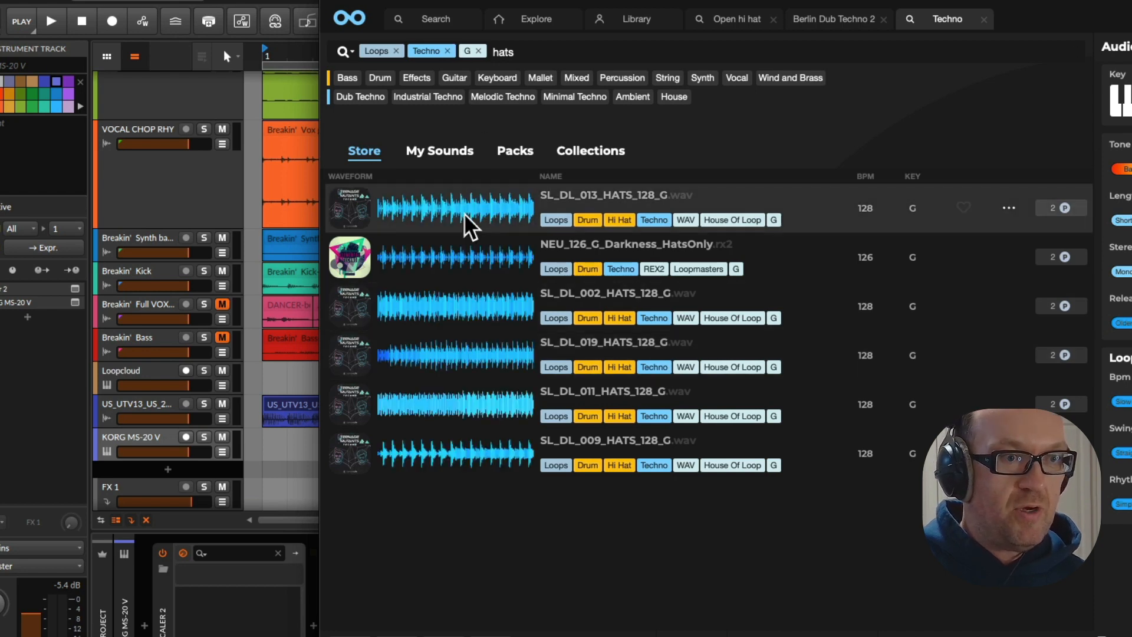
left_click(472, 309)
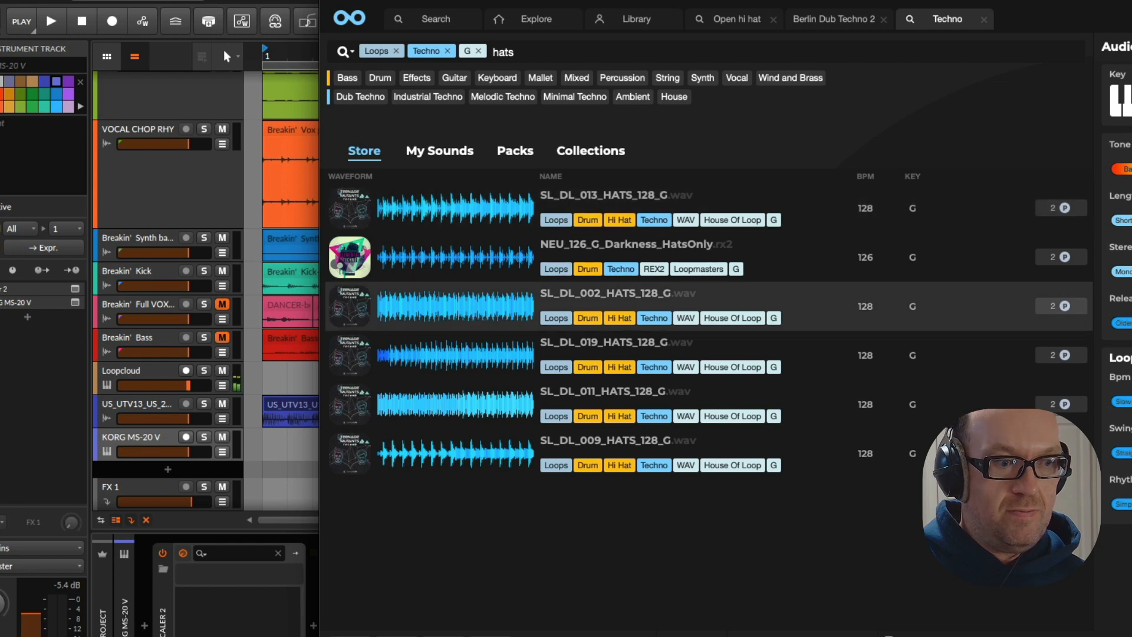
left_click(459, 361)
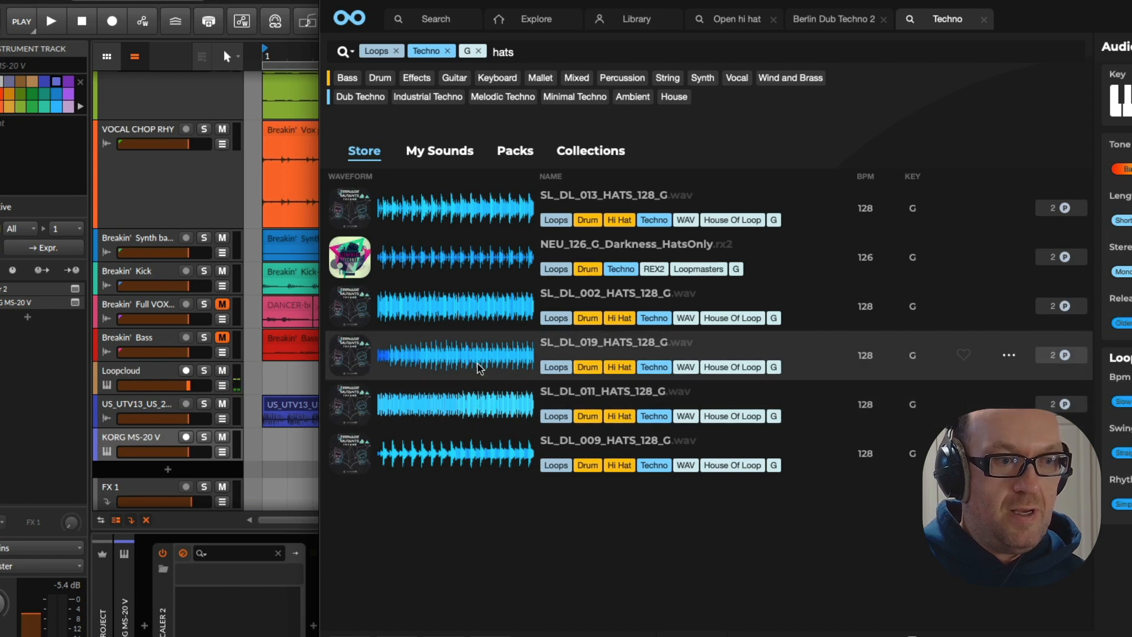
Buy SL_DL_019_HATS_128_G and place it in Bitwig at bar 1 on a new track below KORG MS-20 V
left_click_drag(478, 360, 290, 447)
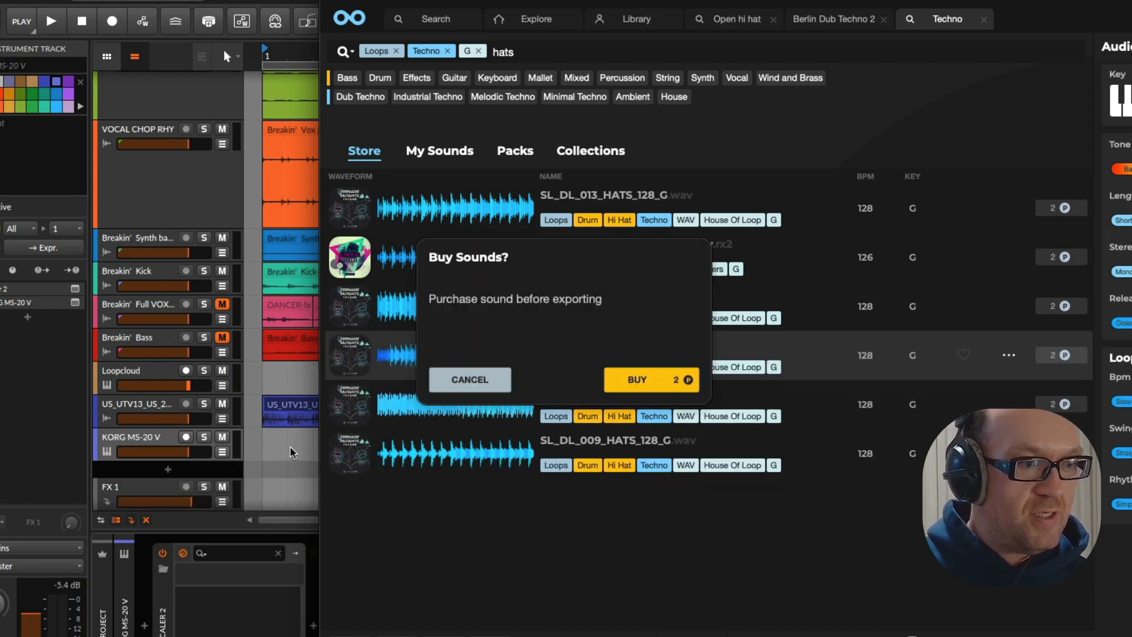
left_click(677, 383)
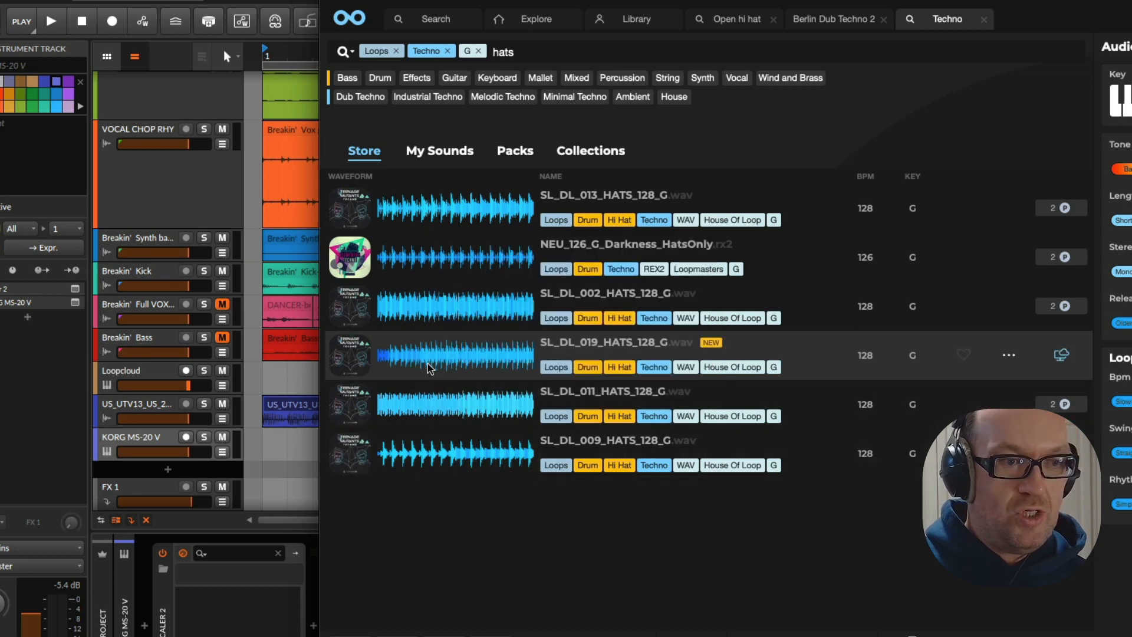
left_click_drag(426, 364, 292, 473)
left_click(337, 445)
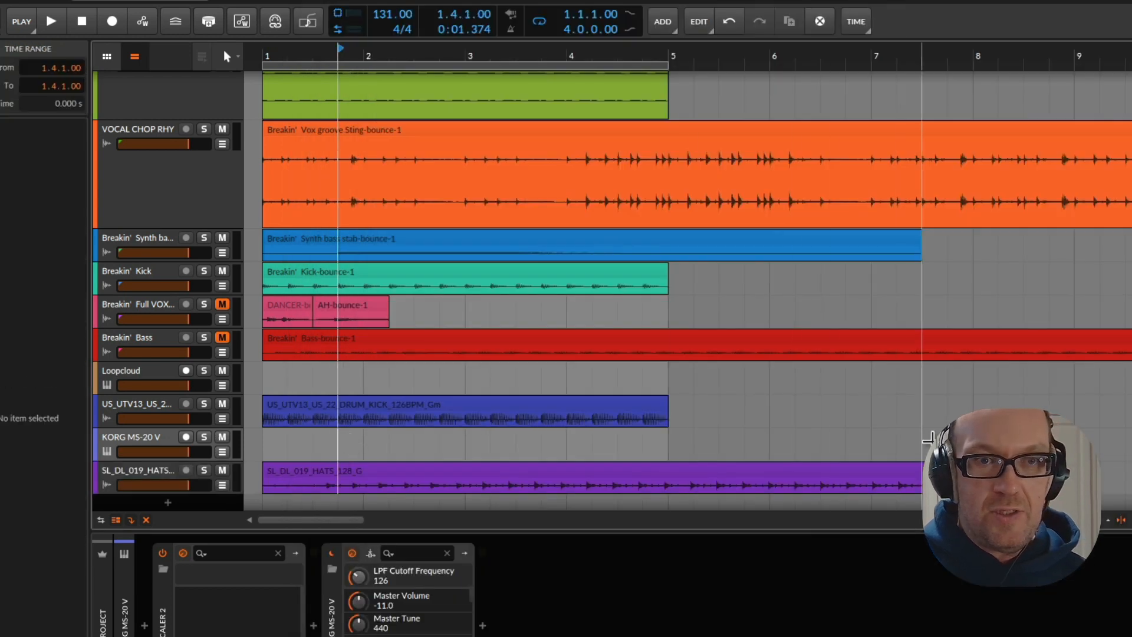
Set the hats clip's stretch mode to Stretch HD
left_click(976, 471)
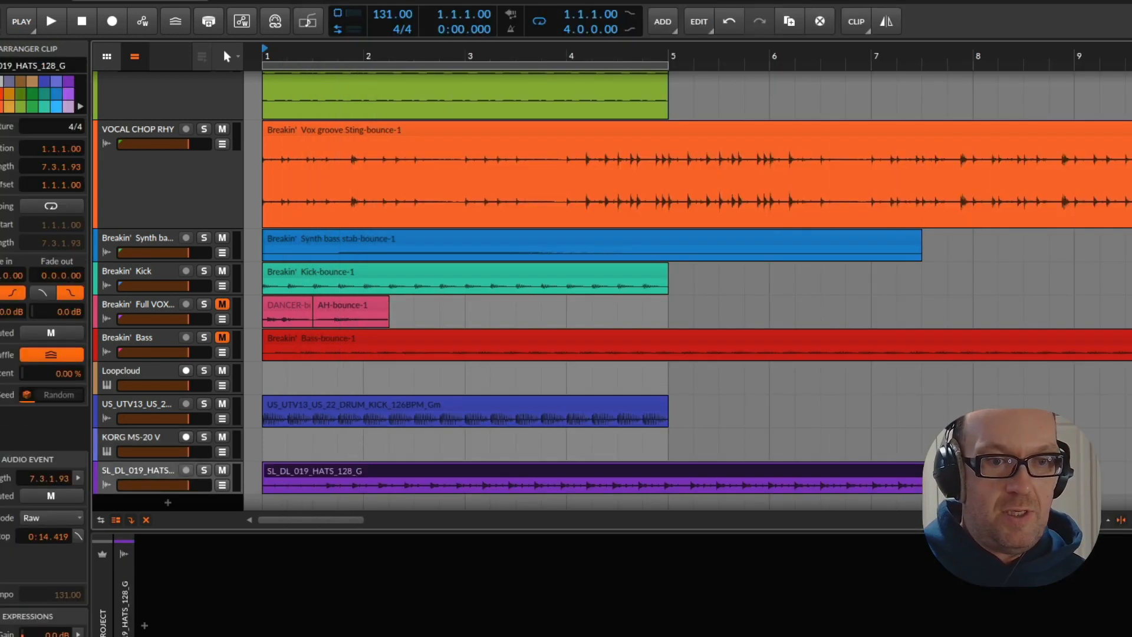
left_click(43, 517)
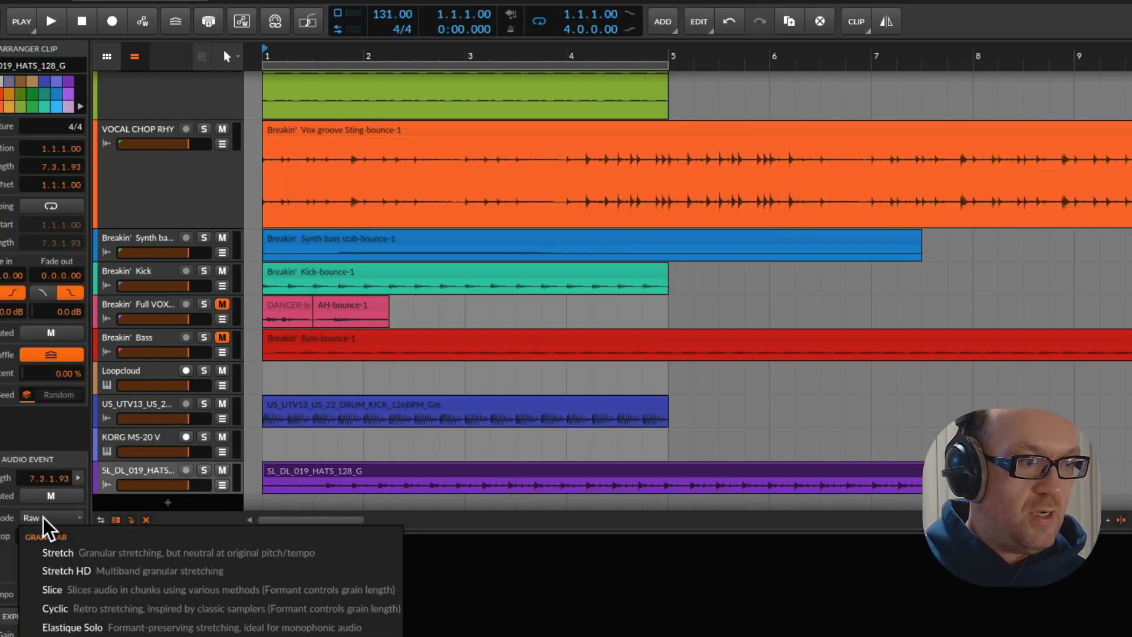
left_click(98, 569)
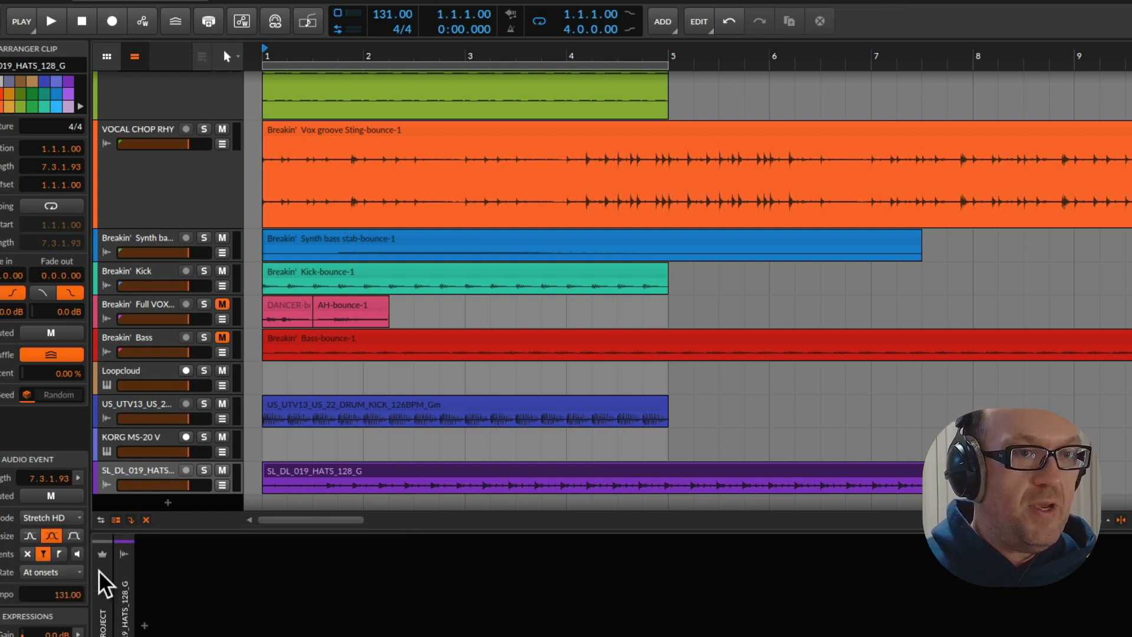
Check the default stretch modes for long and short samples in Bitwig's Behavior settings, and close the settings
left_click(647, 8)
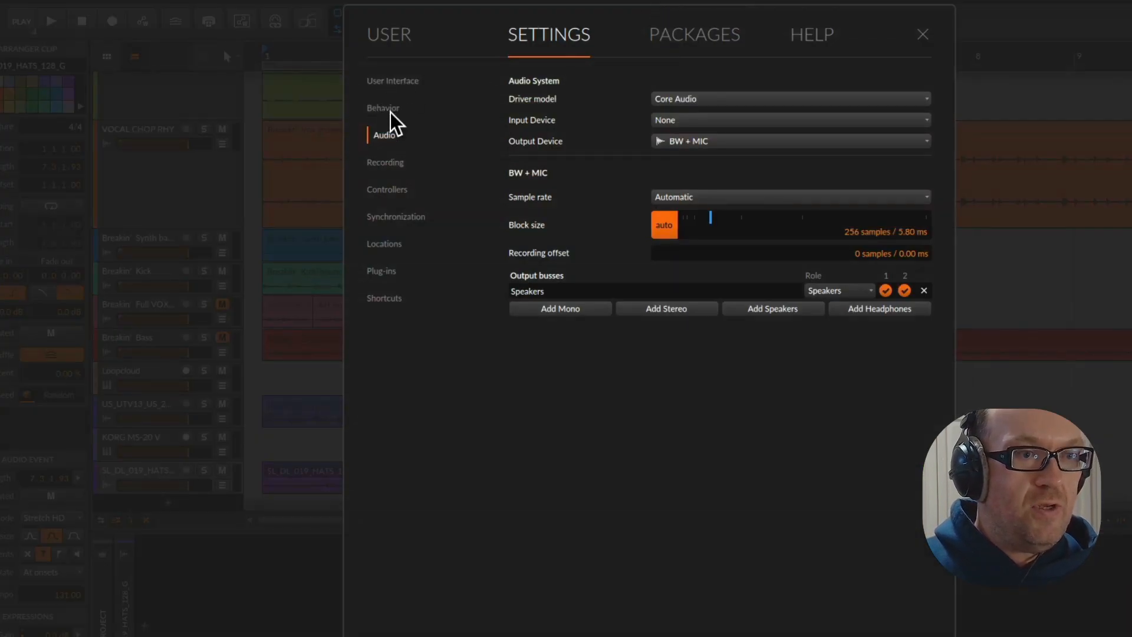
left_click(386, 109)
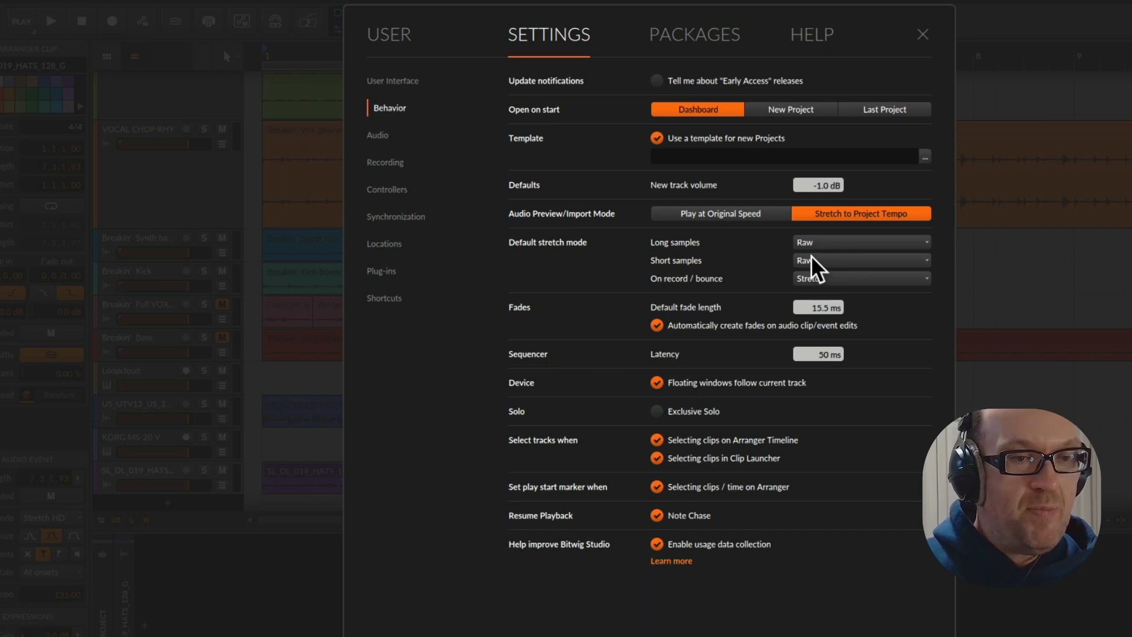
left_click(921, 34)
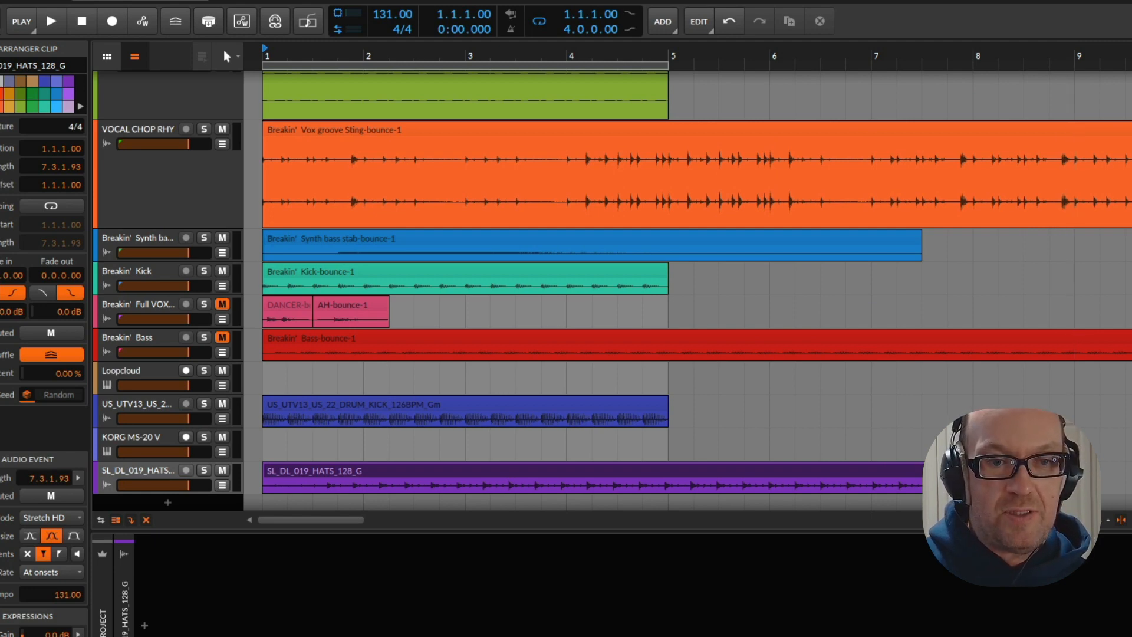
Stretch the hats clip to a length of 8.0.0.00 and lower its track volume slightly while checking playback
key("space")
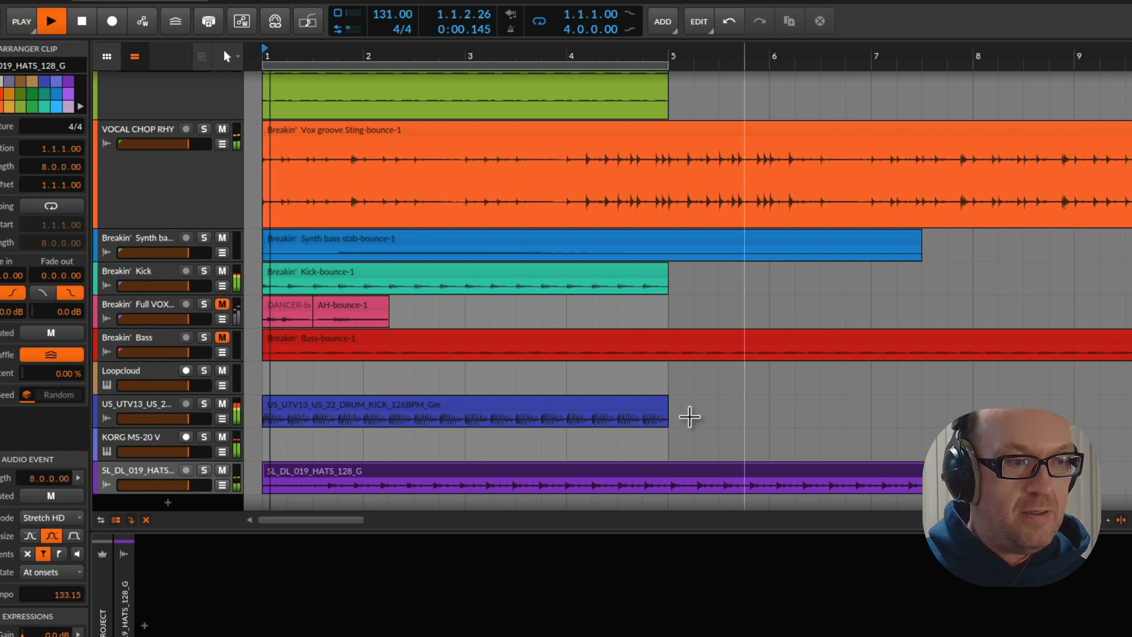
key("space")
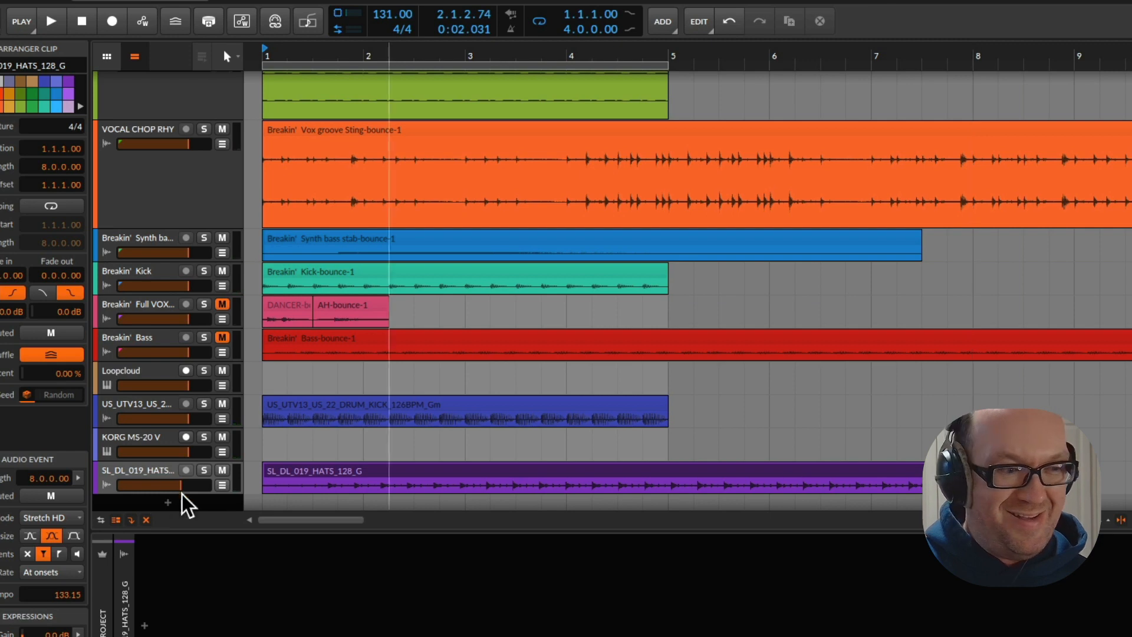
left_click(318, 478)
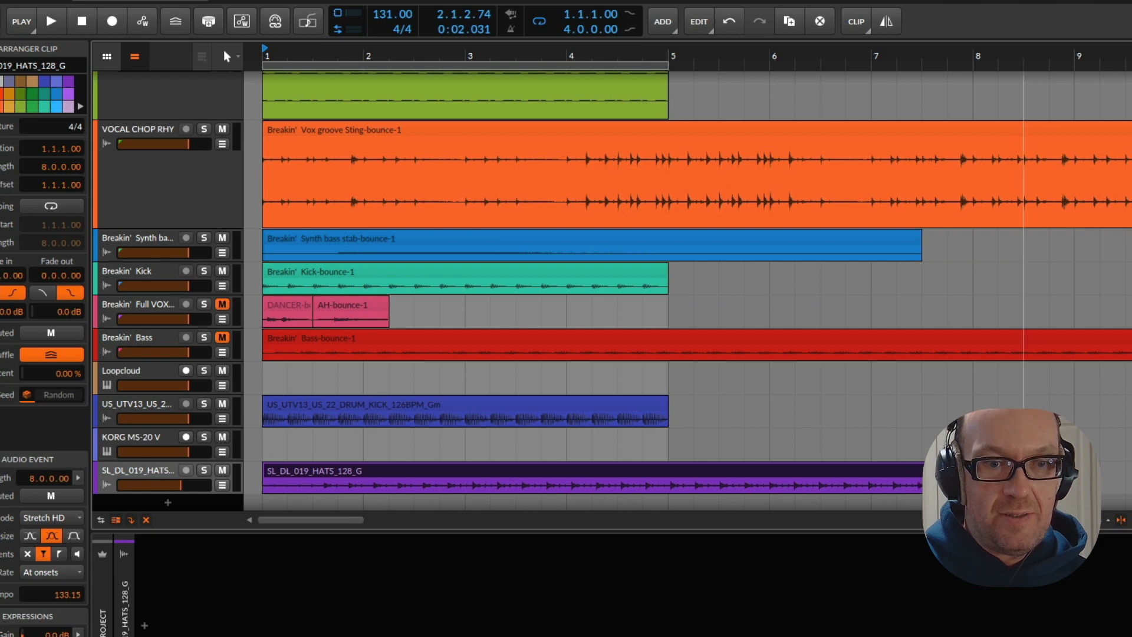
Try the hats clip at a stretched length of 7.0.0.00 in playback, and undo that stretch
key("space")
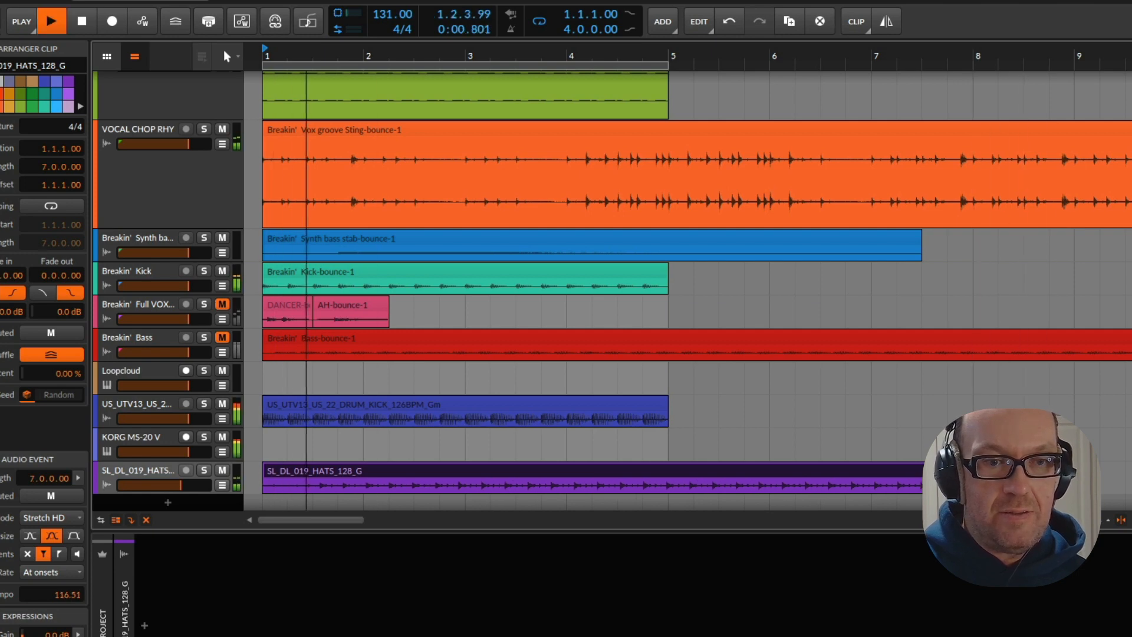
key("space")
key("space")
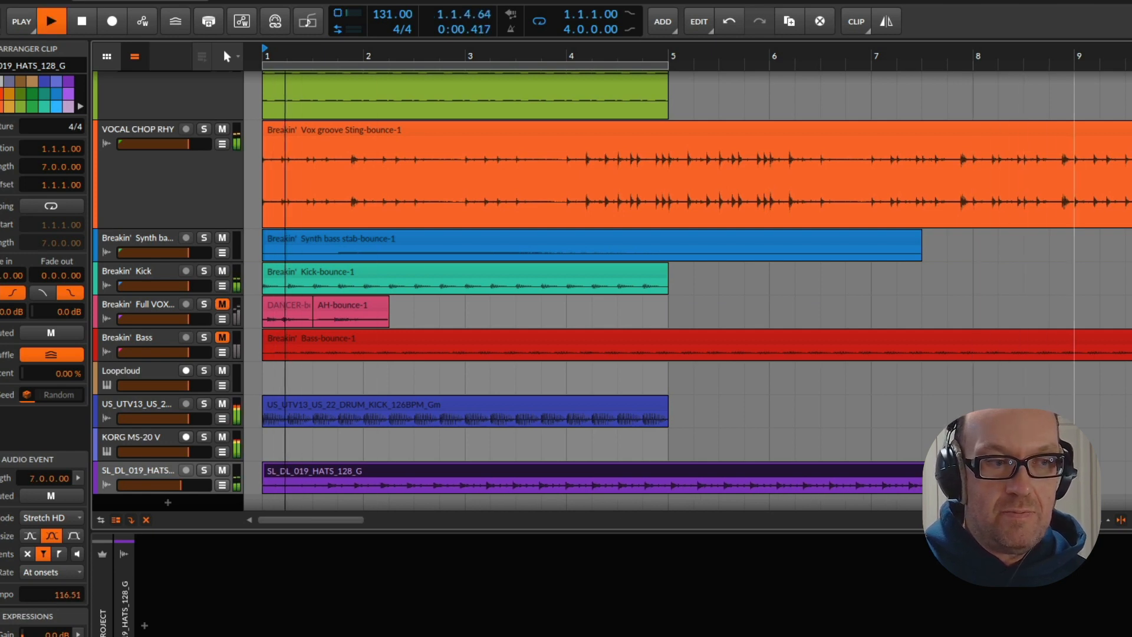
key("space")
key("ctrl+z")
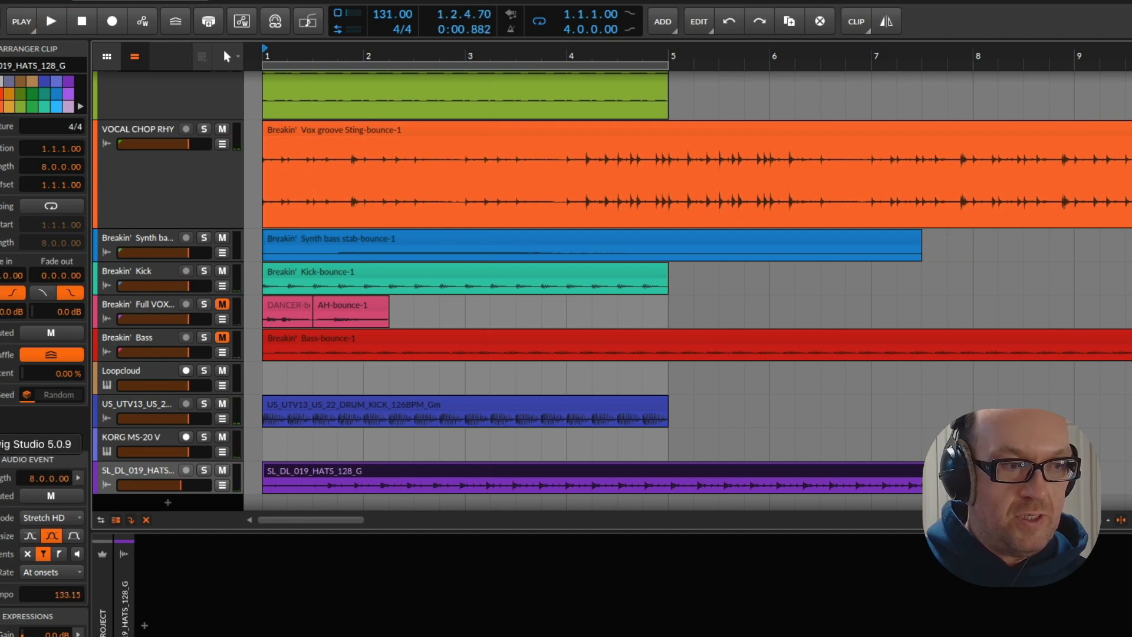
Play the loop with the hats clip, try stretching the clip to a length of 9.0.1.96, and undo that stretch
left_click(137, 470)
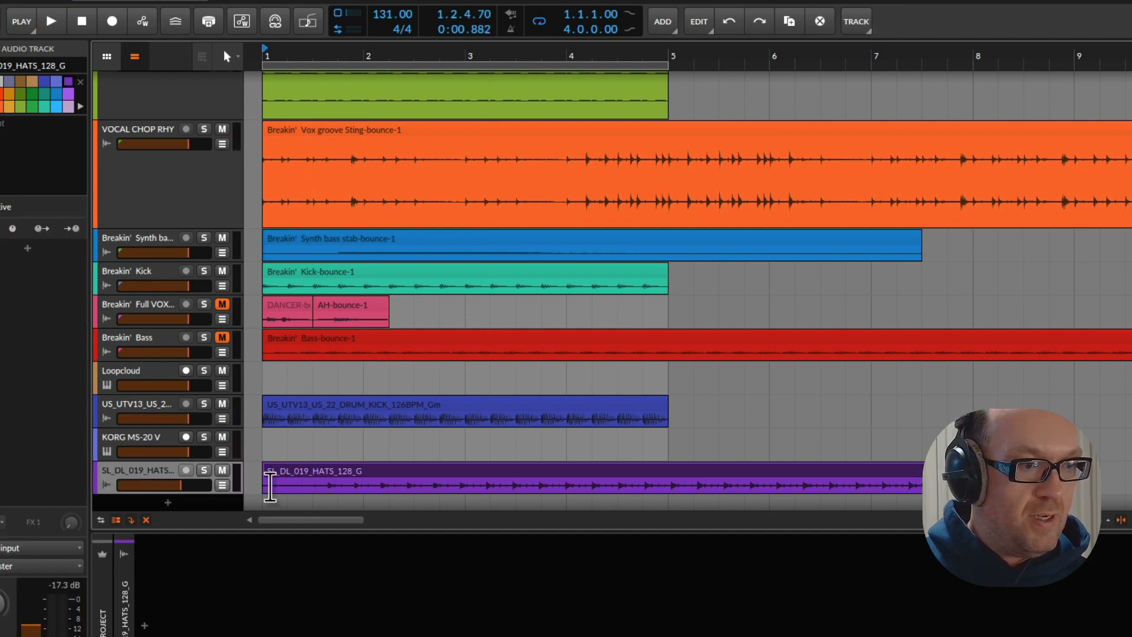
left_click(356, 471)
key("space")
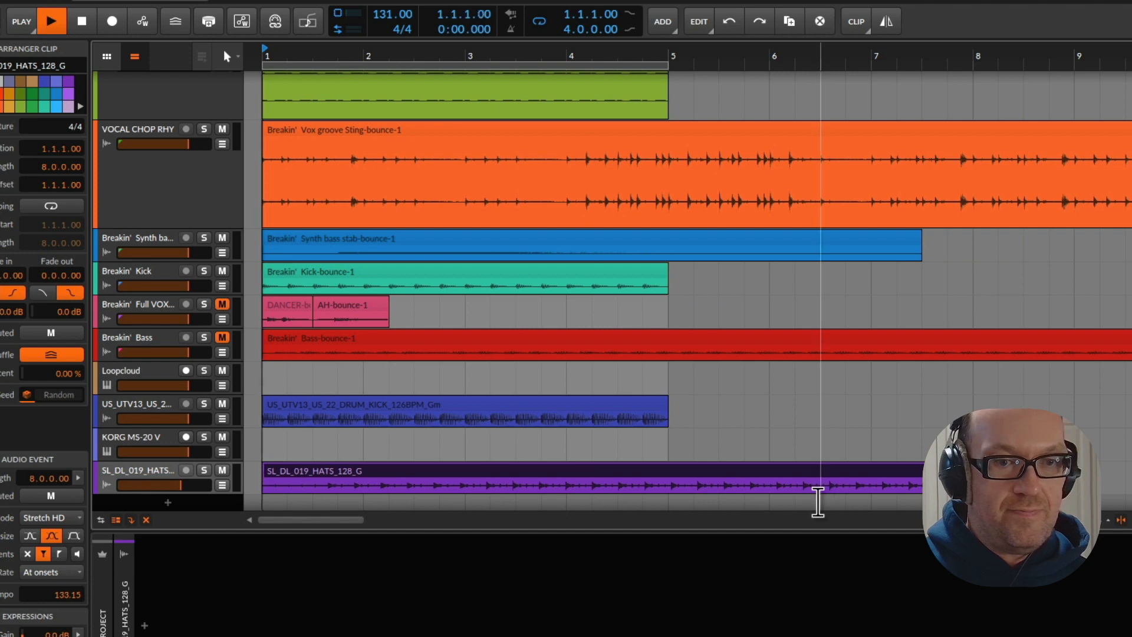
key("space")
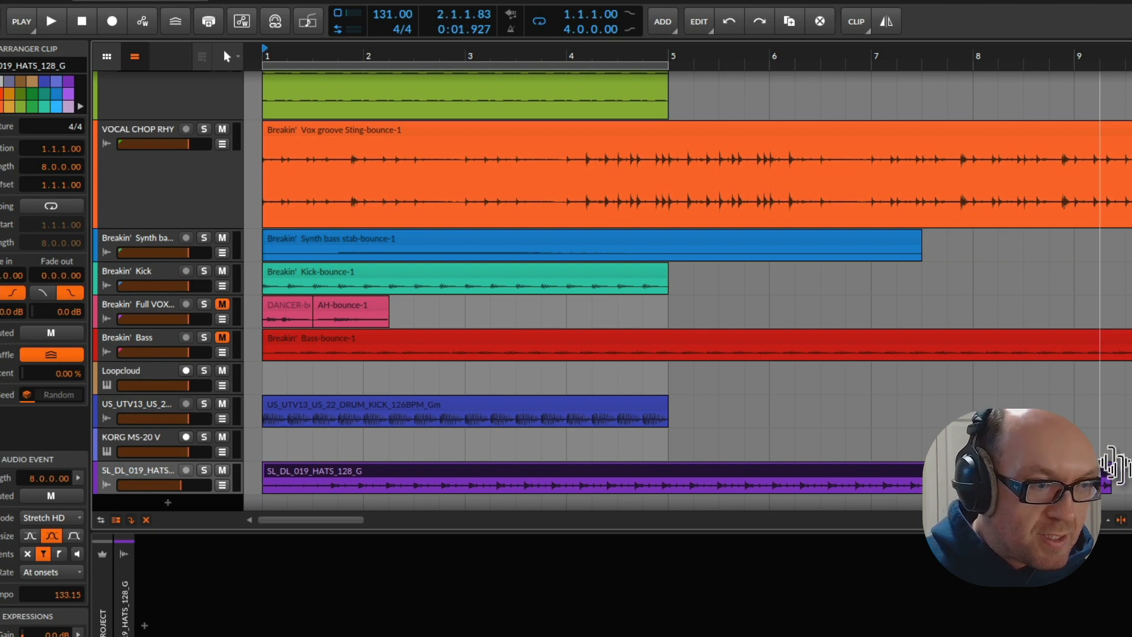
mouse_move(1114, 466)
left_mouse_down()
mouse_move(1129, 471)
mouse_move(1118, 477)
left_mouse_up()
key("space")
key("space")
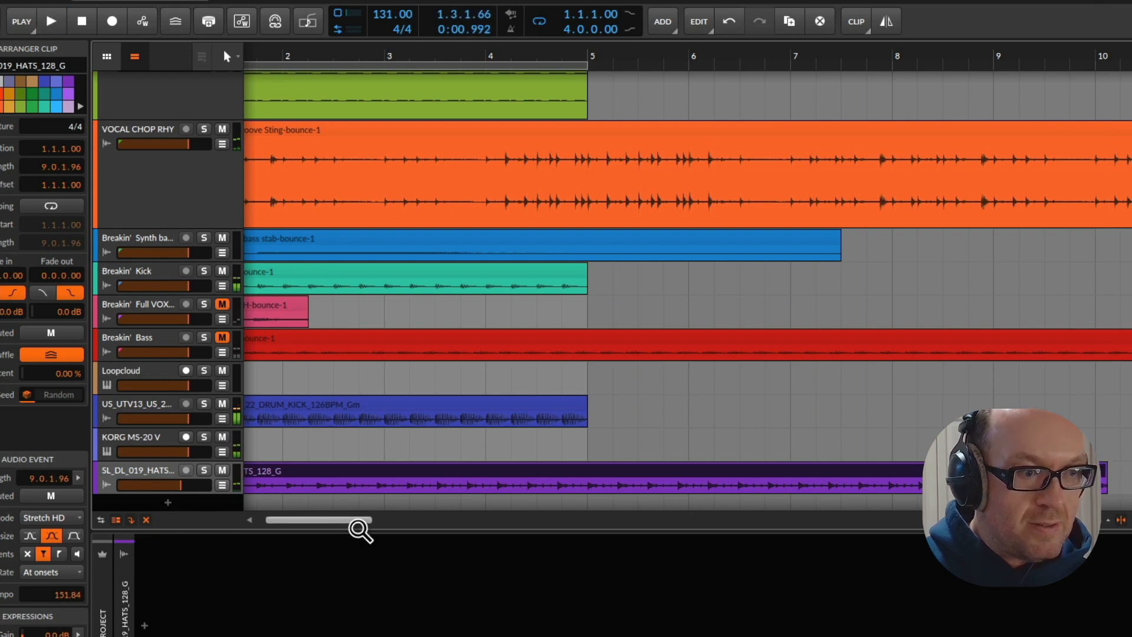
left_click_drag(359, 528, 329, 515)
key("ctrl+z")
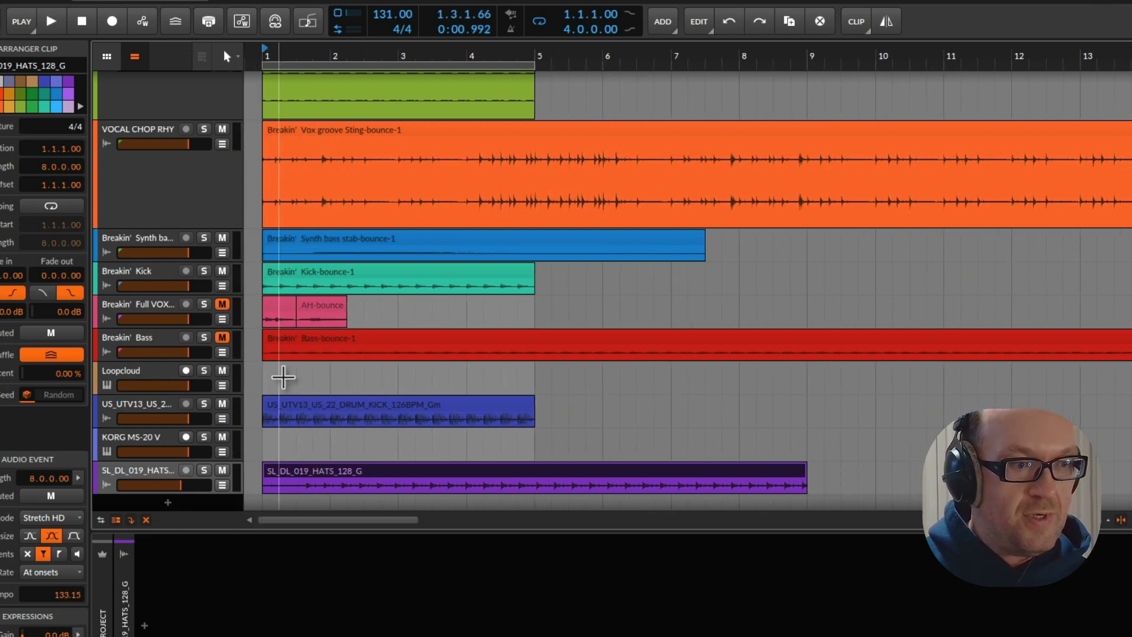
Restore the hats clip to its original unstretched length and check it in playback against the kick loop
left_click(283, 411)
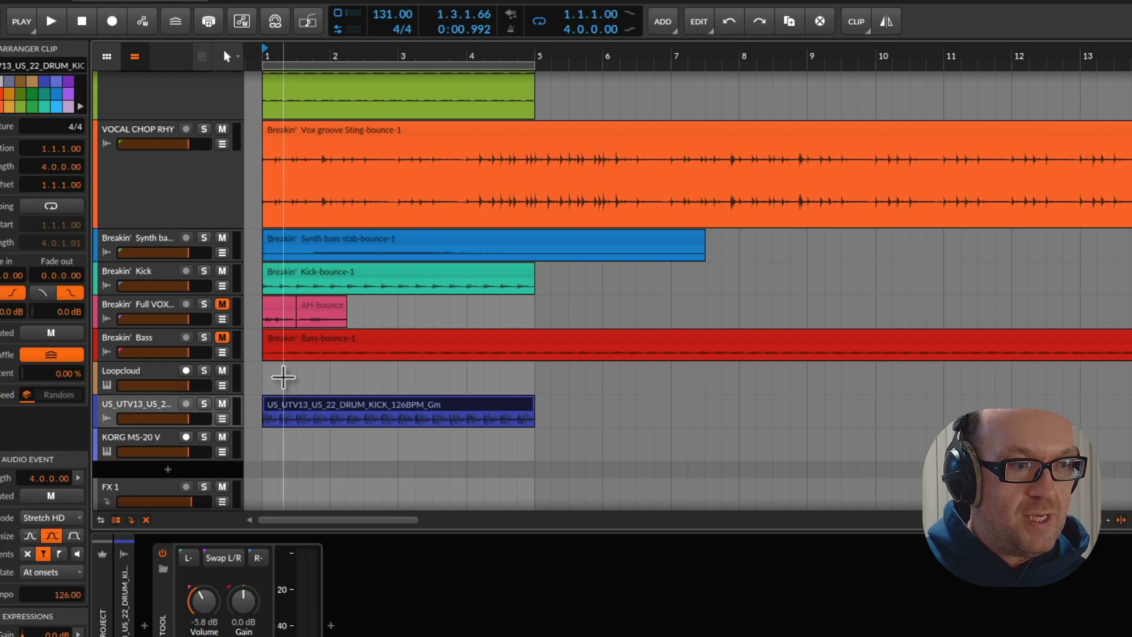
key("space")
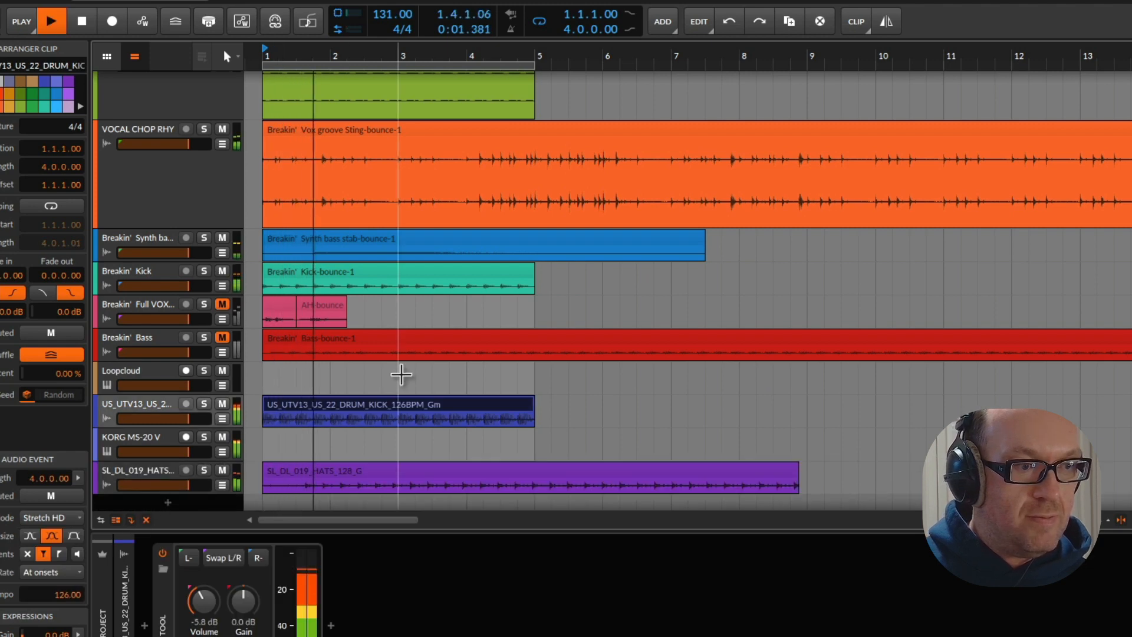
key("space")
scroll(396, 369, "down", 2)
Enlarge the hats track, trim the clip's start to an offset of 1.3.1.00, and place it at bar 1, checking playback
left_click_drag(197, 430, 212, 522)
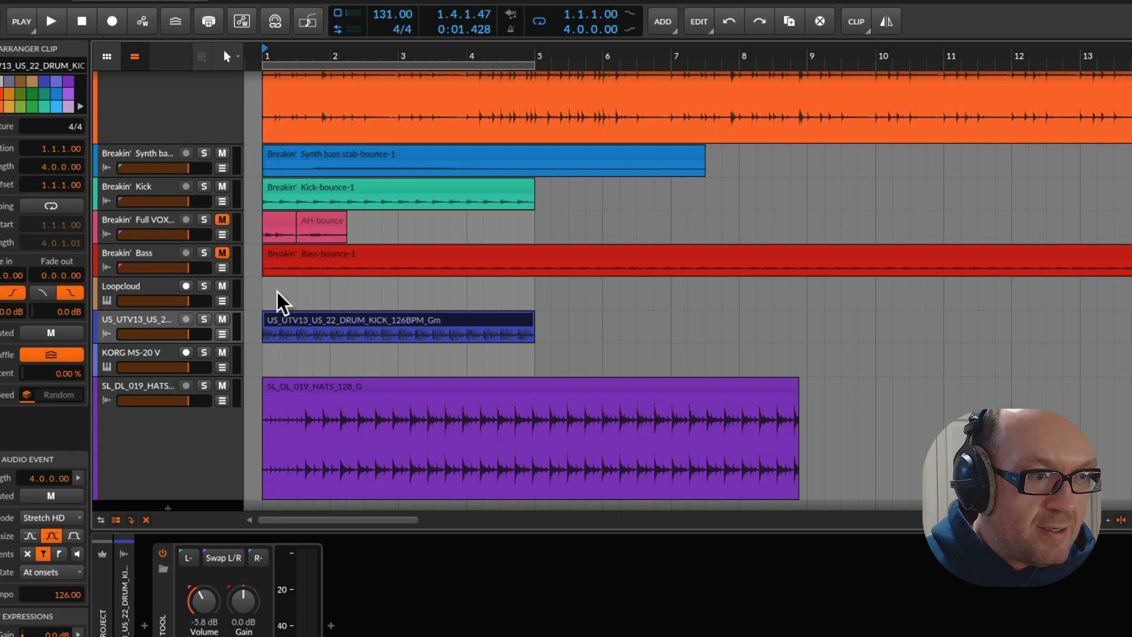
left_click_drag(296, 53, 296, 148)
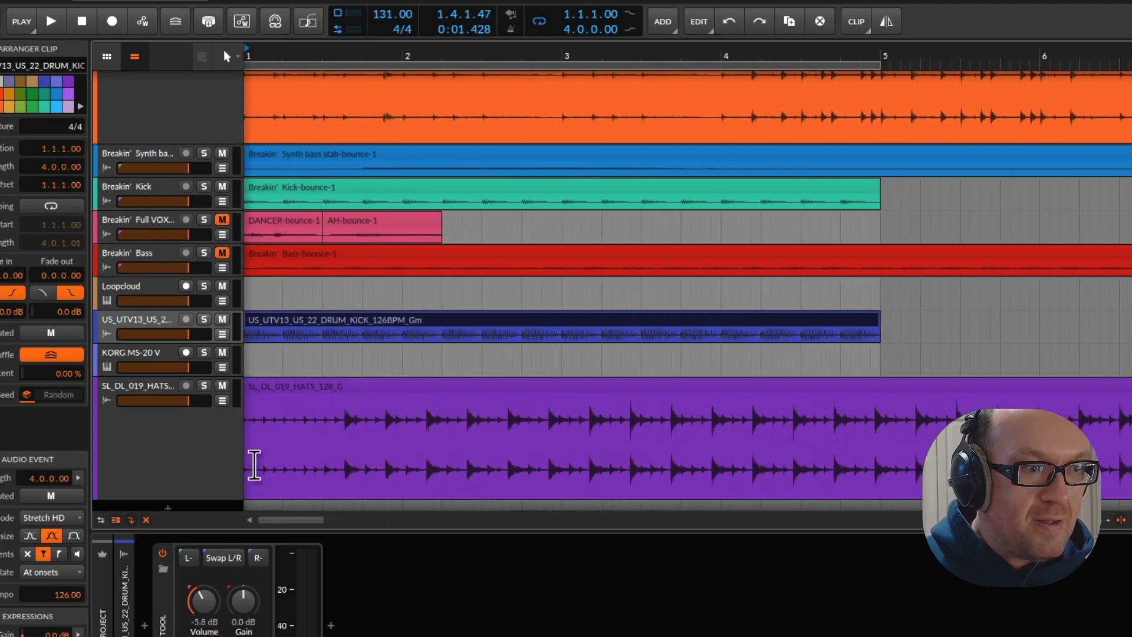
key("space")
key("space")
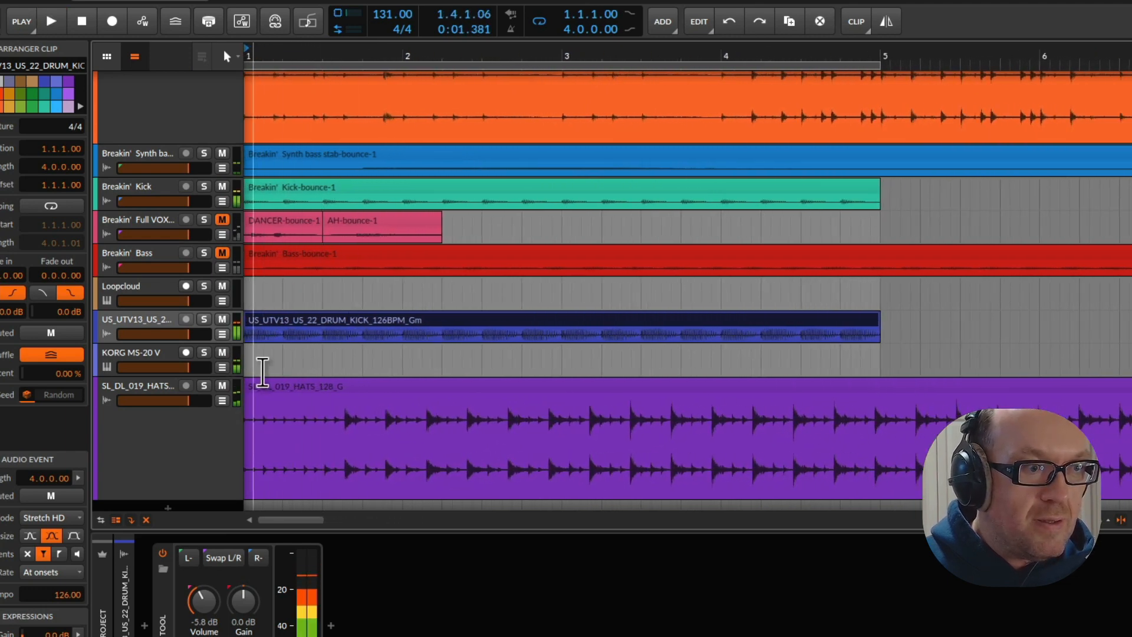
mouse_move(271, 388)
left_mouse_down()
mouse_move(356, 396)
mouse_move(409, 386)
mouse_move(282, 403)
mouse_move(256, 396)
left_mouse_up()
key("space")
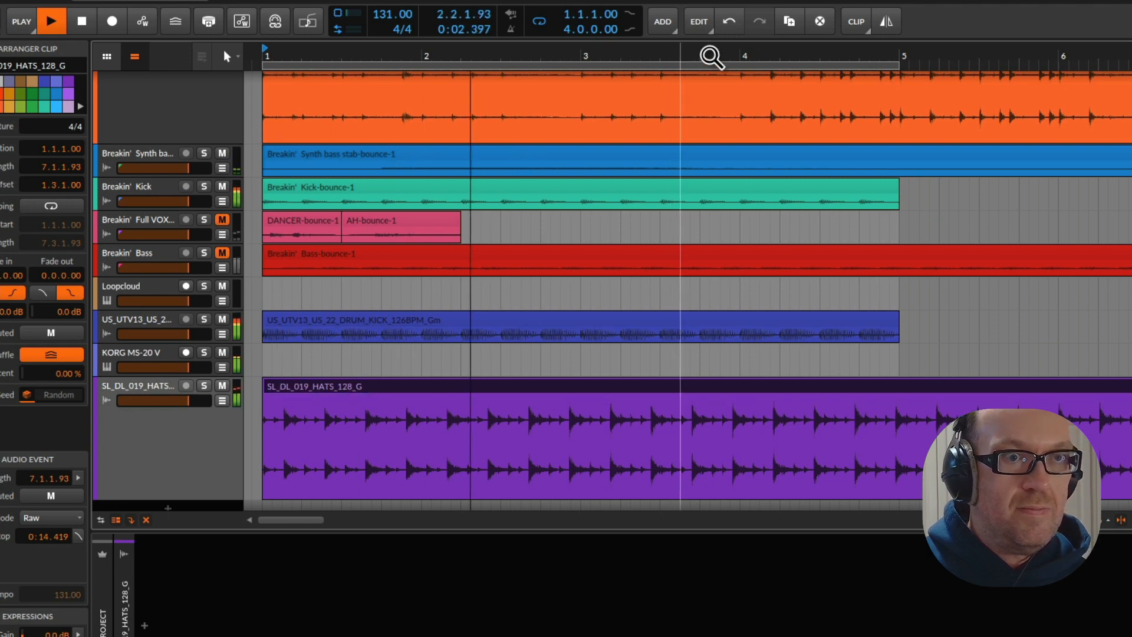
key("space")
Stretch the trimmed hats clip to a length of 7.2.0.00, set its mode to Stretch HD, and check playback
left_click_drag(740, 56, 526, 38)
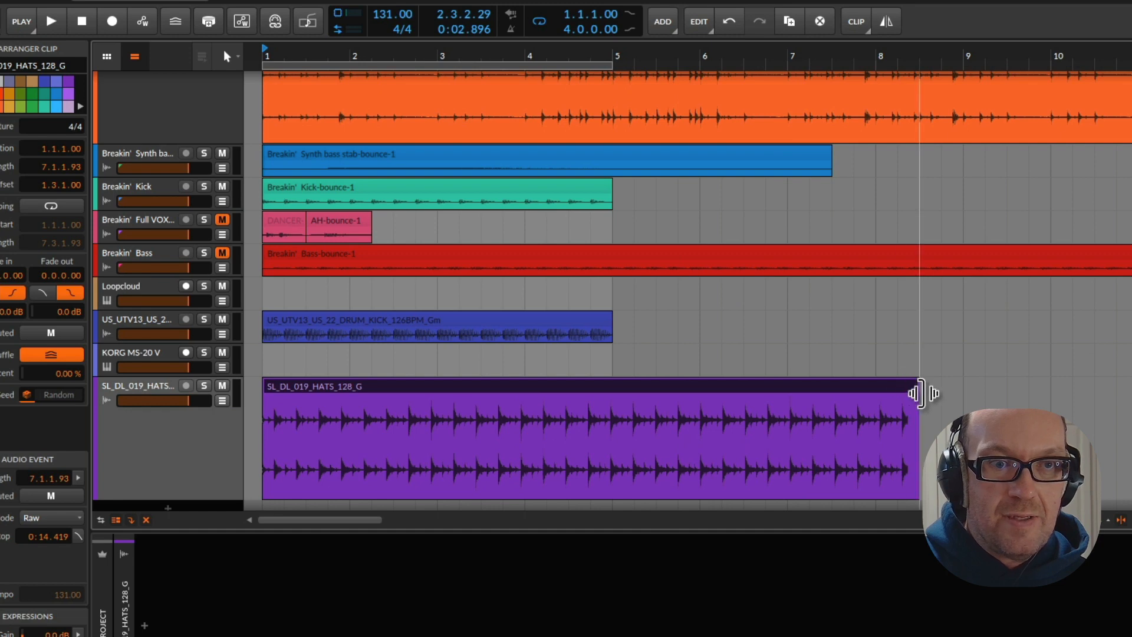
left_click_drag(924, 394, 923, 394)
left_click(947, 395)
left_click(872, 384)
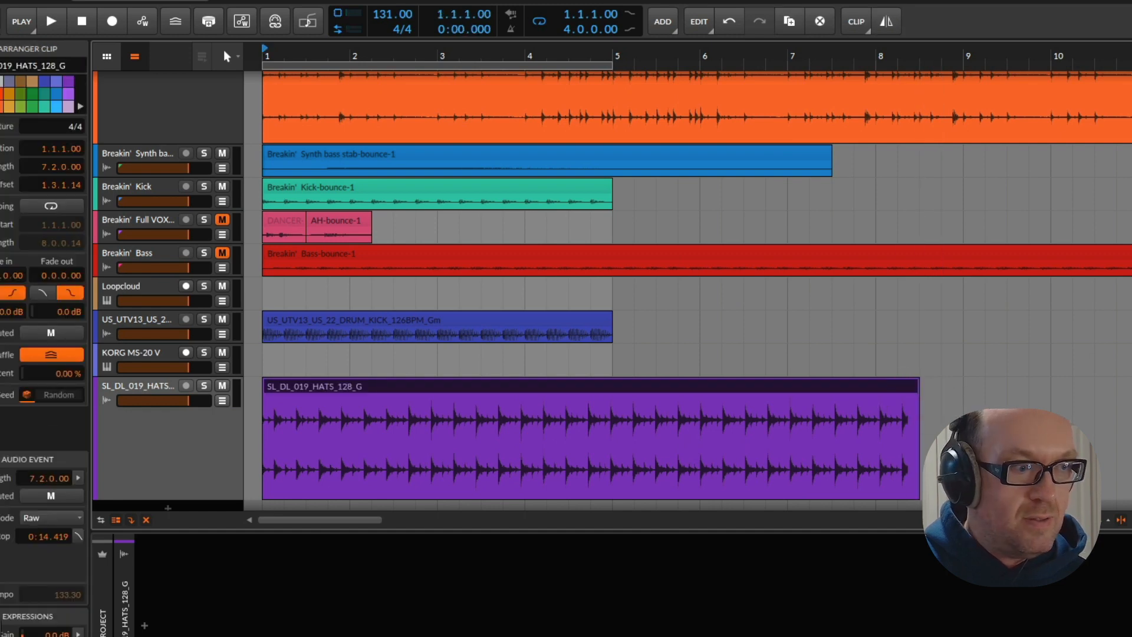
left_click(37, 519)
left_click(68, 570)
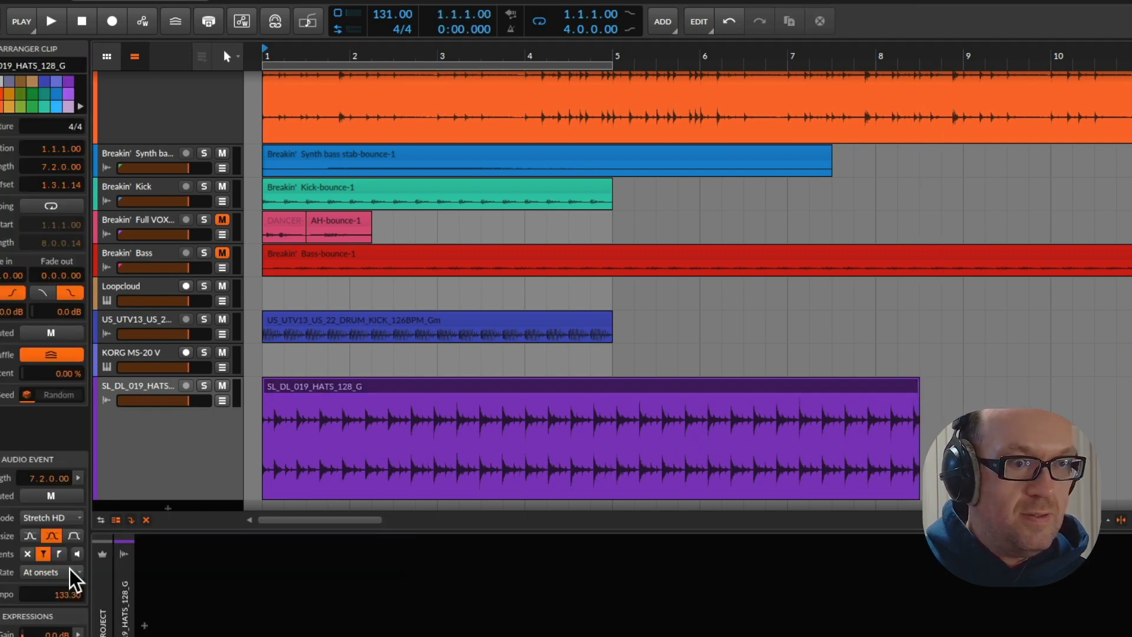
key("space")
key("space")
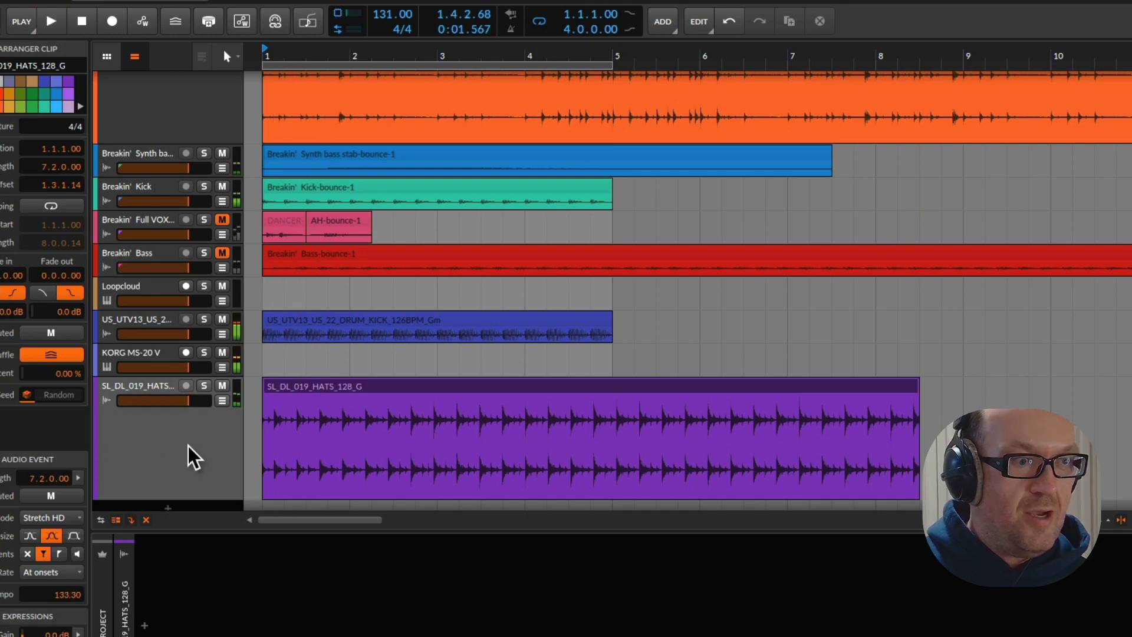
Mute the SL_DL_019_HATS_128_G track, switch to Loopcloud, and audition SL_DL_011_HATS_128_G and SL_DL_009_HATS_128_G
left_click(189, 436)
left_click(221, 385)
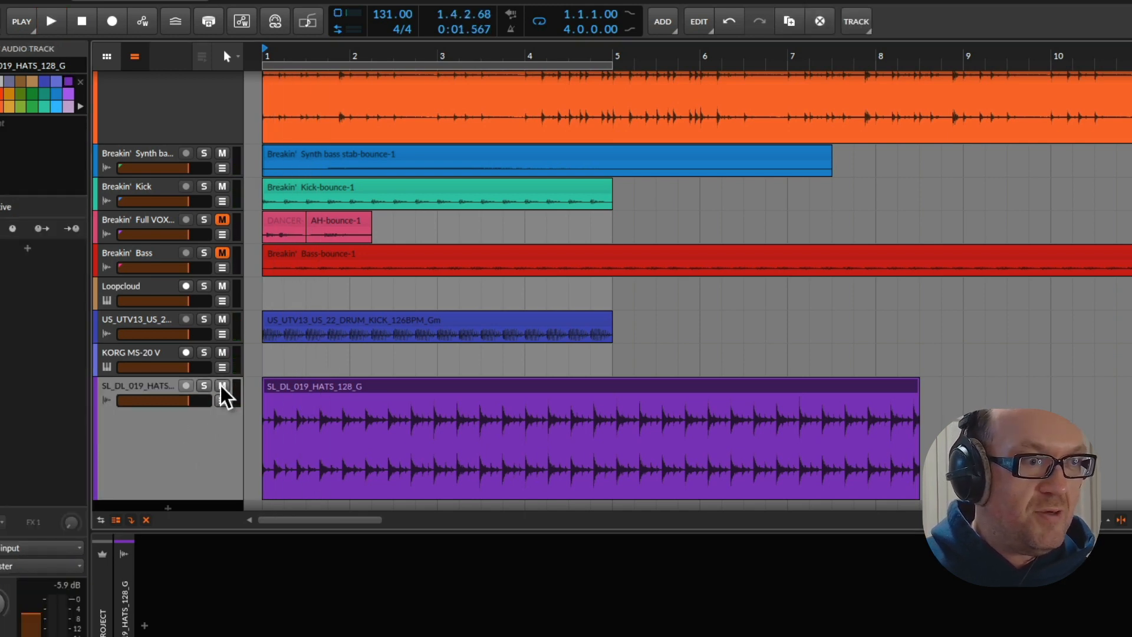
key("super+Tab")
left_click(451, 415)
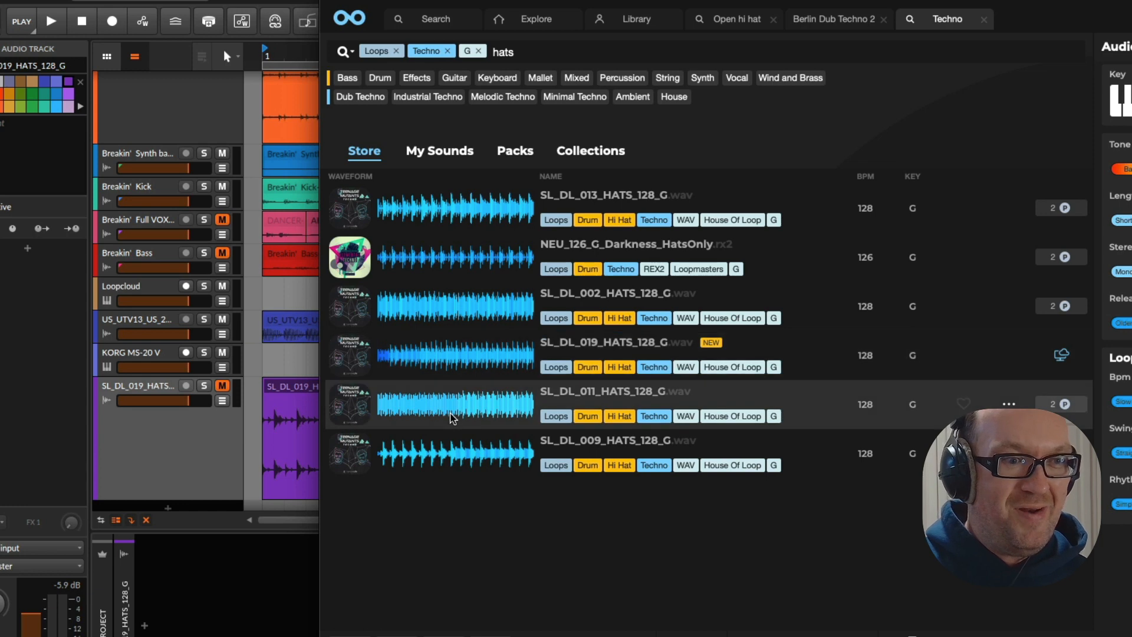
left_click(455, 463)
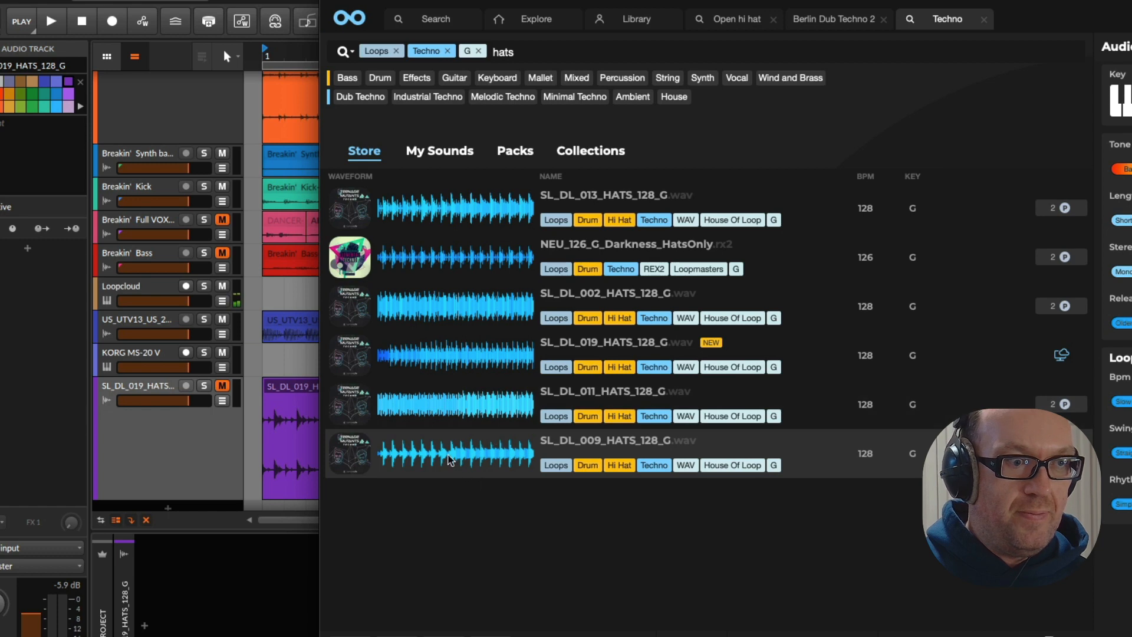
Buy SL_DL_009_HATS_128_G and place it in Bitwig at bar 1 on a new track below the existing hats
left_click_drag(451, 460, 292, 507)
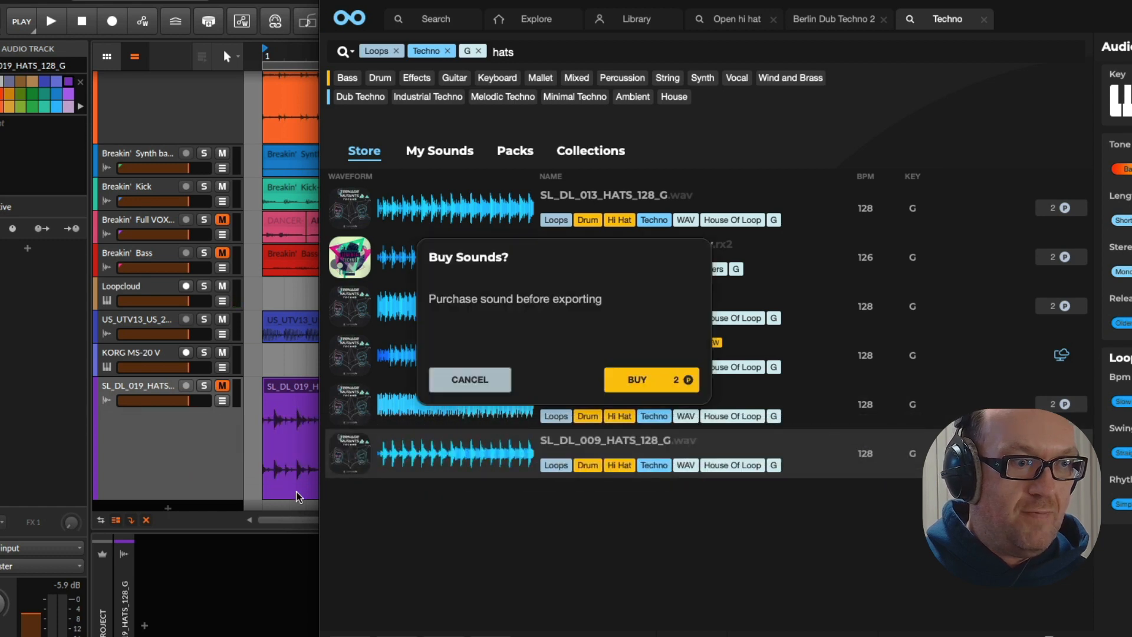
left_click(624, 382)
scroll(274, 420, "down", 2)
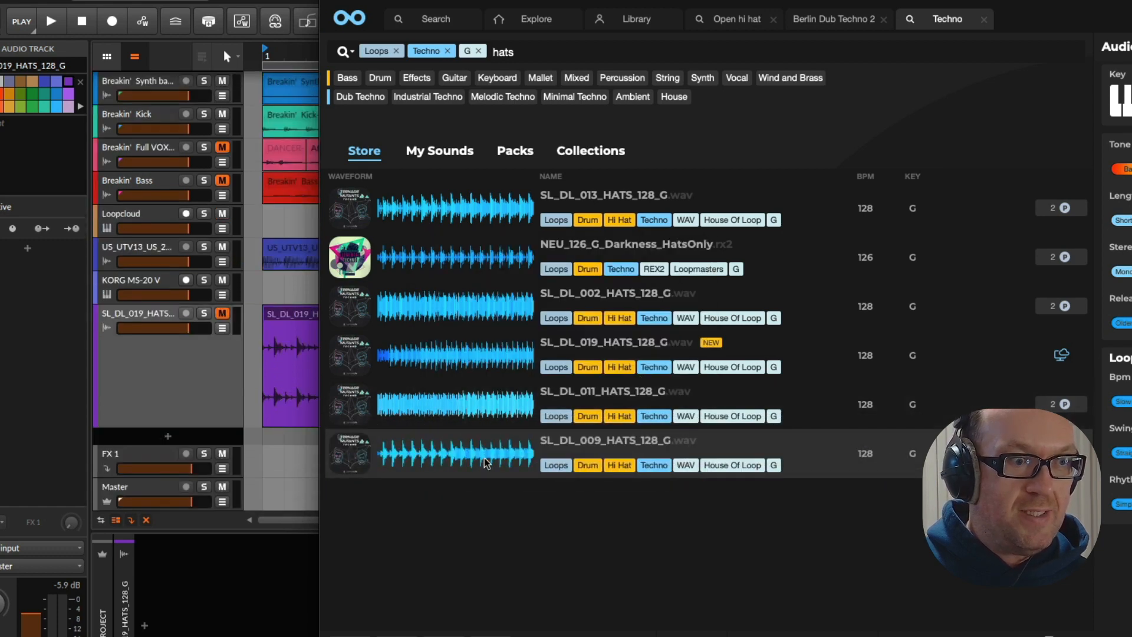
left_click_drag(479, 461, 282, 437)
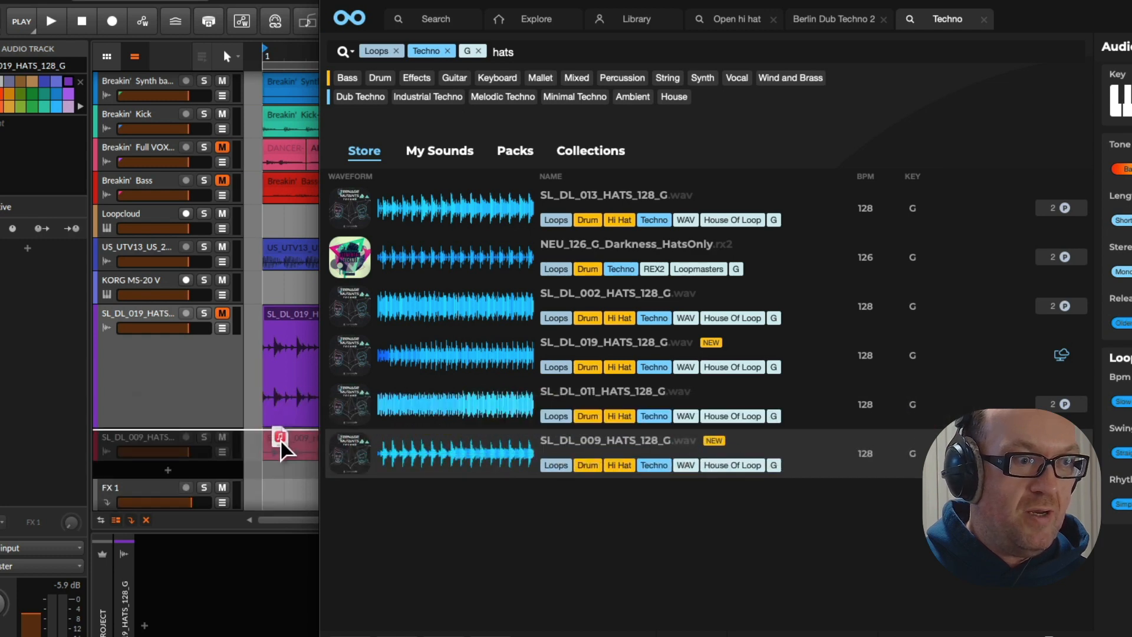
left_click(281, 440)
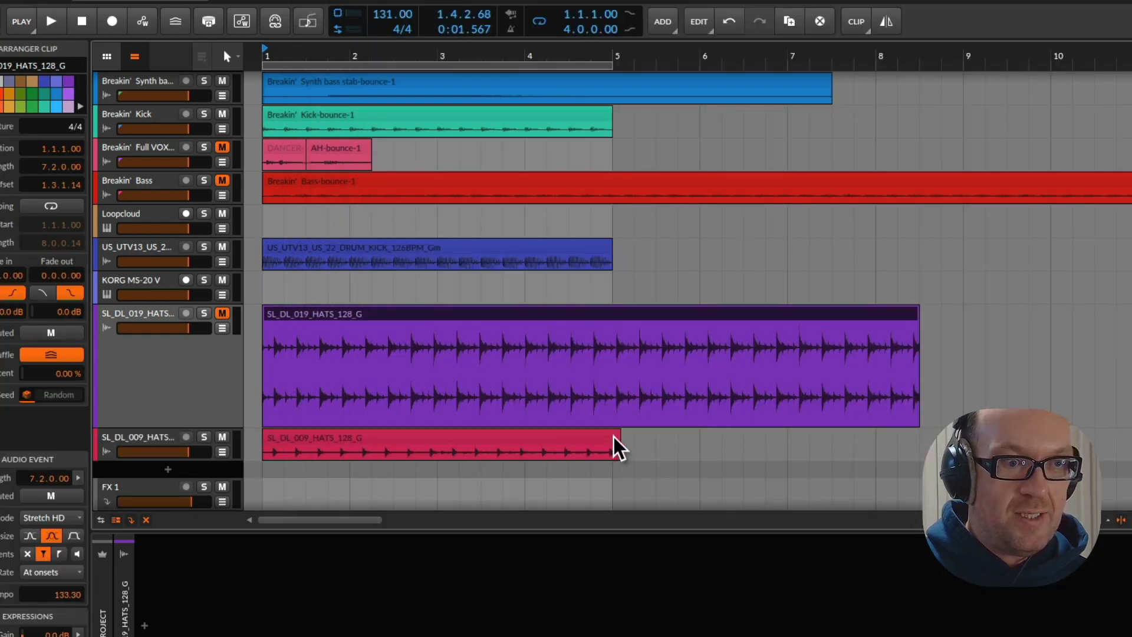
Set the SL_DL_009_HATS_128_G clip to Stretch HD and stretch it to a length of 4.0.0.00
left_click(350, 443)
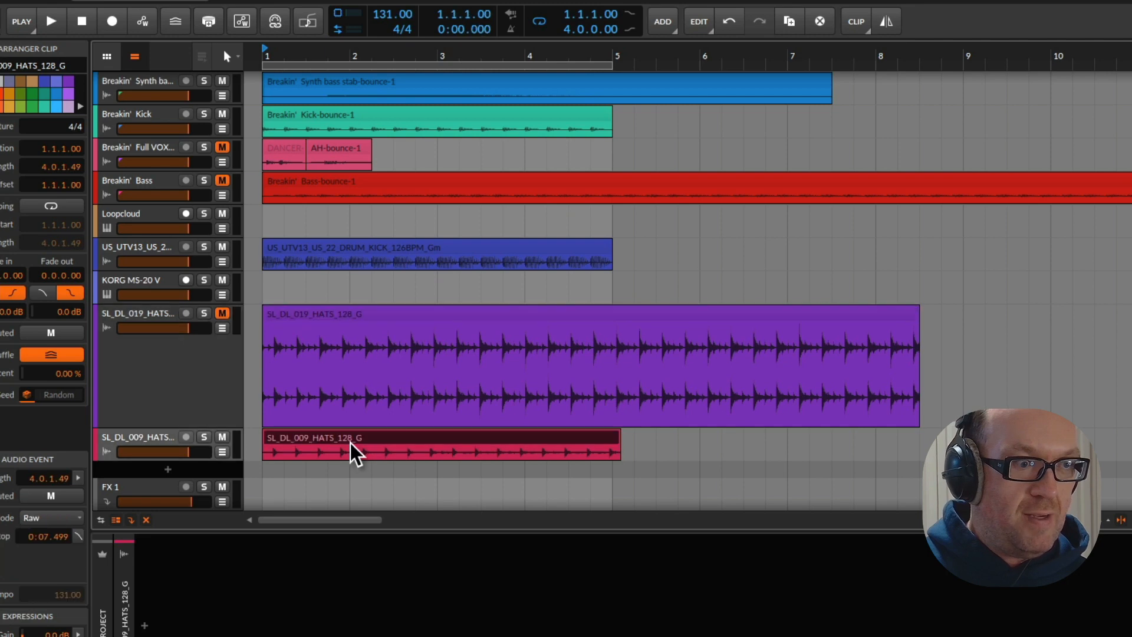
left_click(26, 521)
left_click(59, 567)
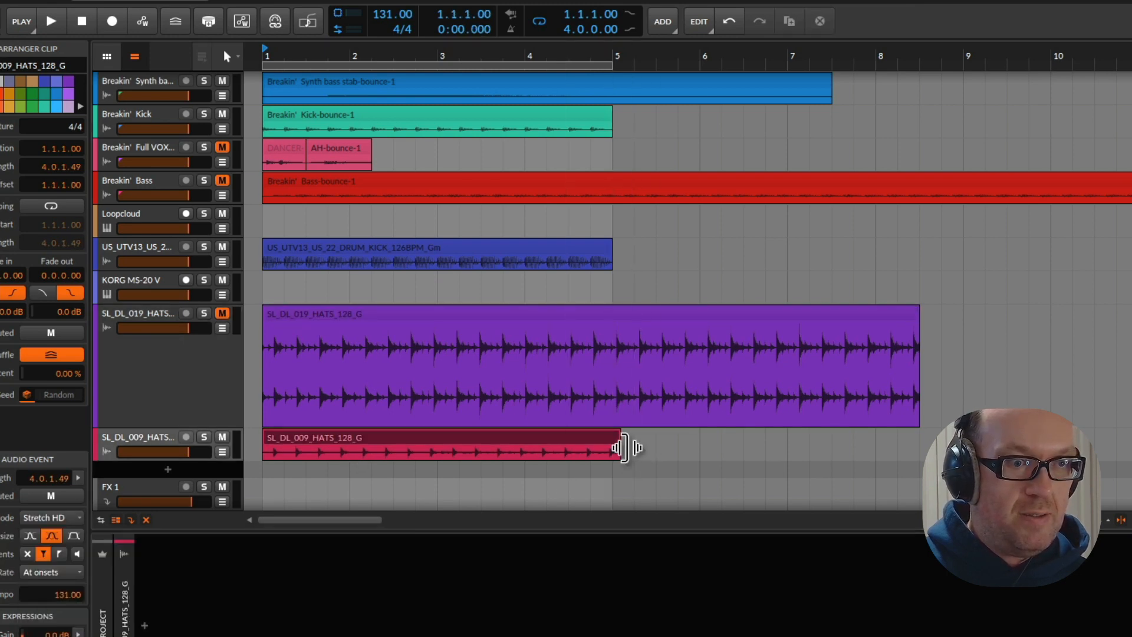
left_click_drag(623, 448, 613, 448)
Play the loop, lower the volume of the SL_DL_009_HATS_128_G track, and mute that track
key("space")
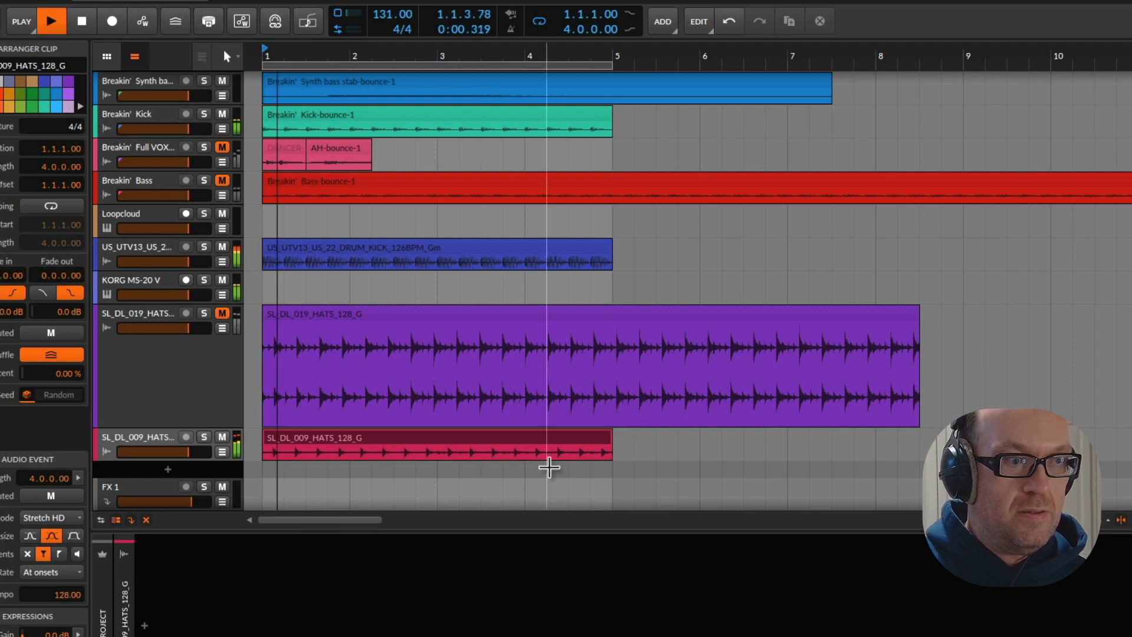
left_click(159, 438)
left_click_drag(188, 453, 170, 453)
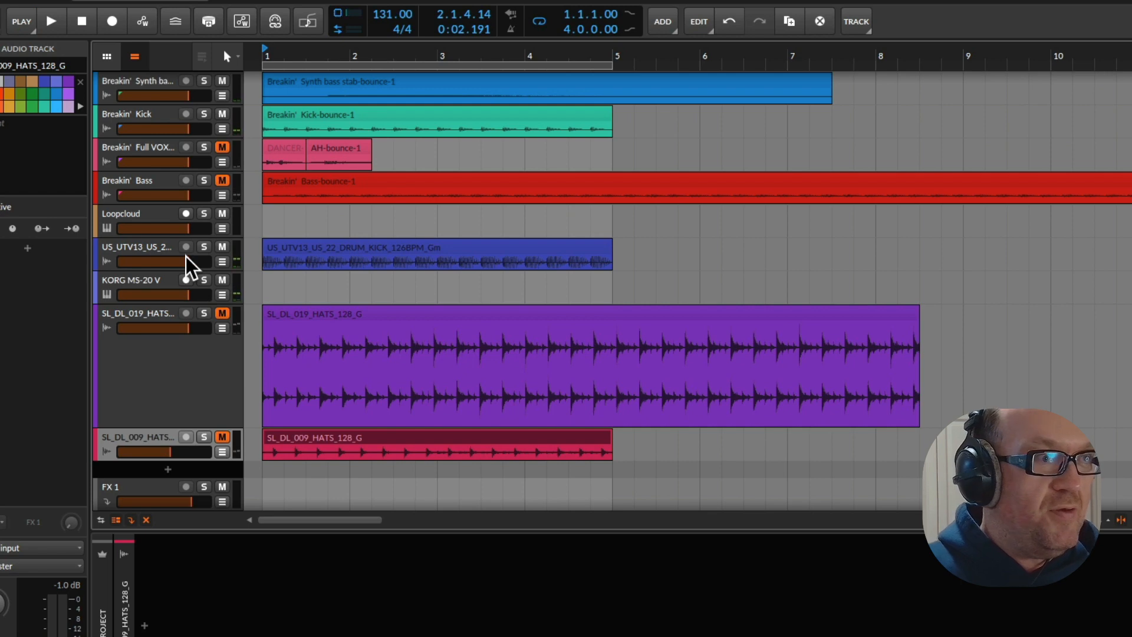
scroll(310, 286, "up", 3)
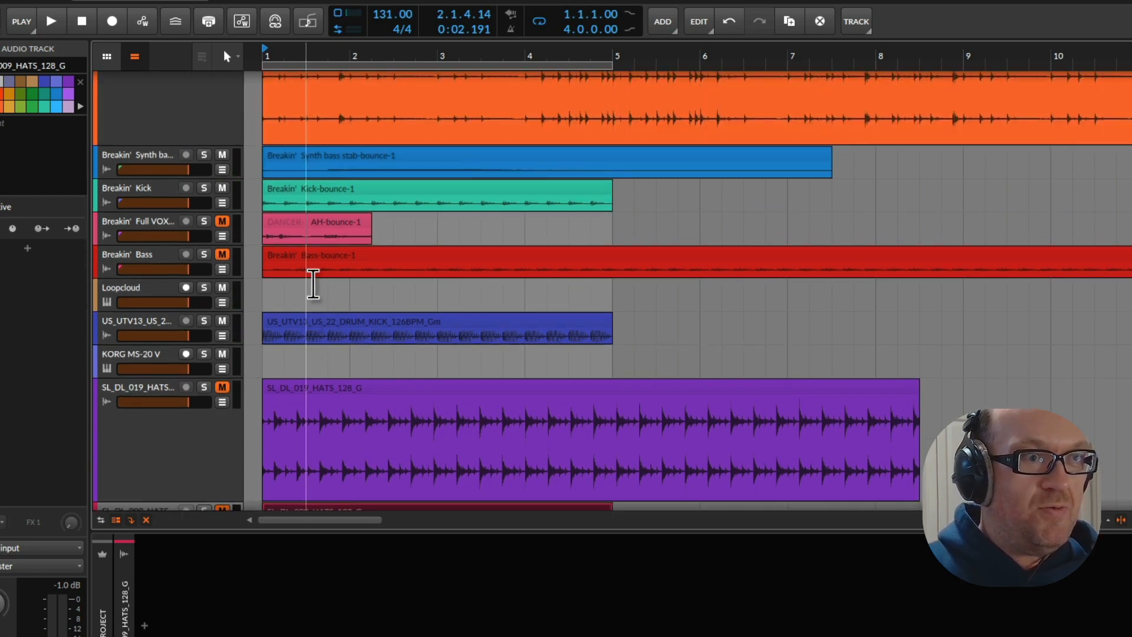
scroll(295, 330, "down", 4)
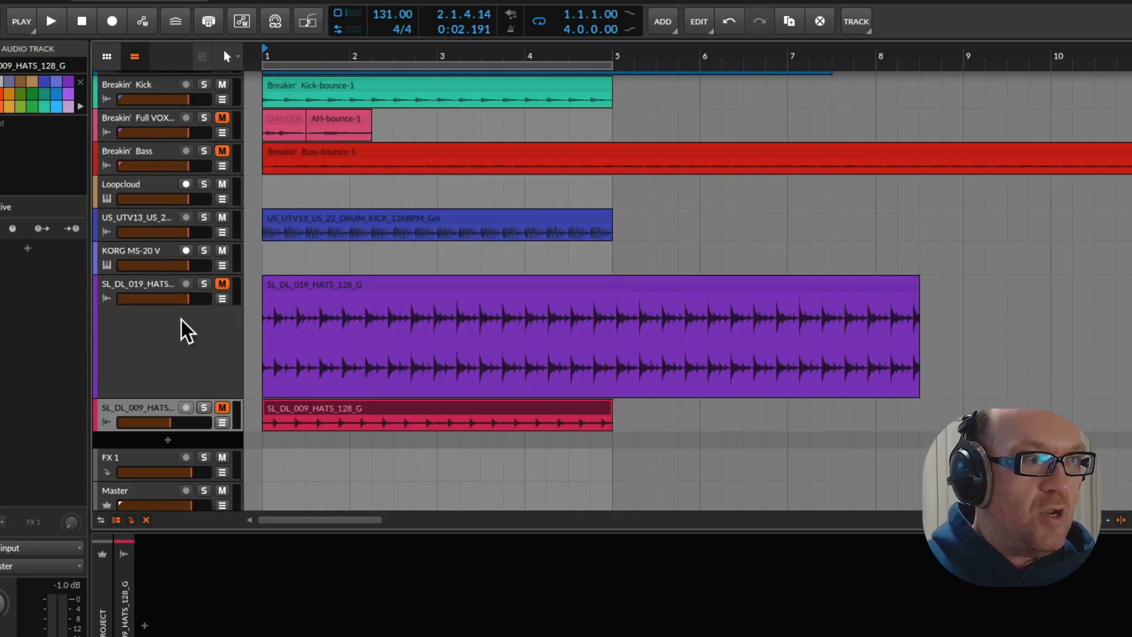
Play the loop with the KORG MS-20 V track, duplicate that track, and deactivate the copy's KORG MS-20 V device
left_click(147, 248)
key("space")
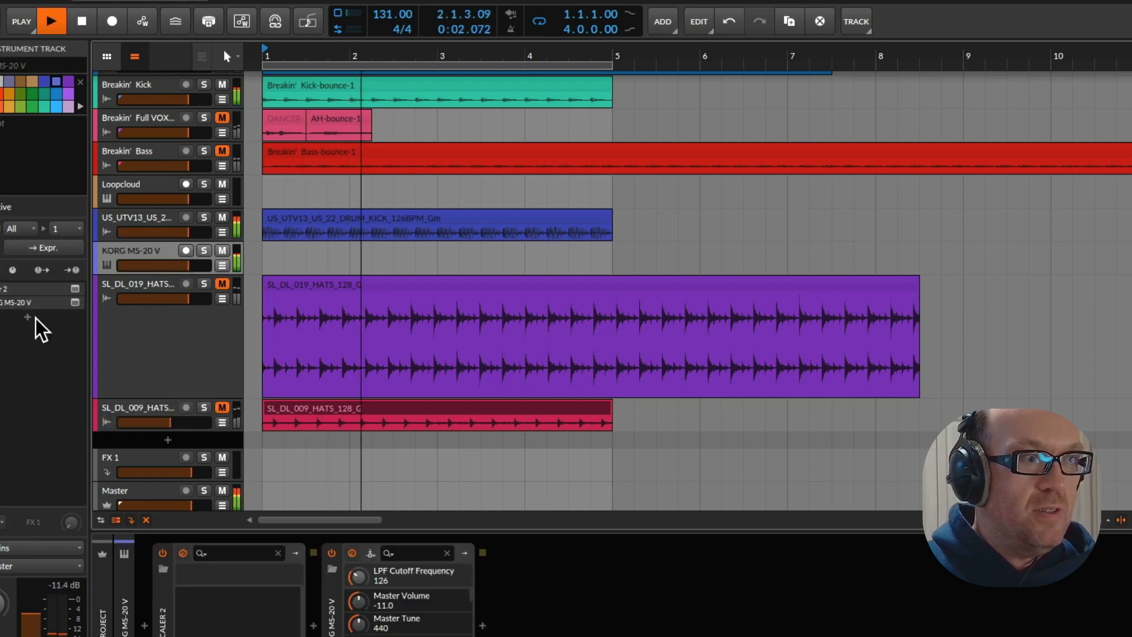
key("space")
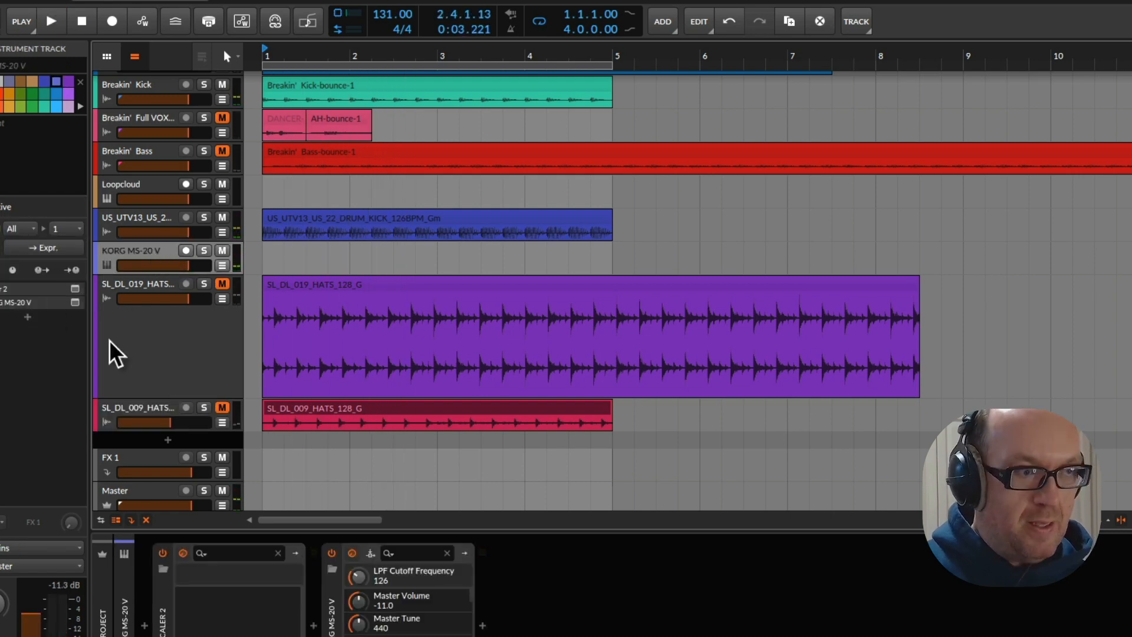
key("ctrl+d")
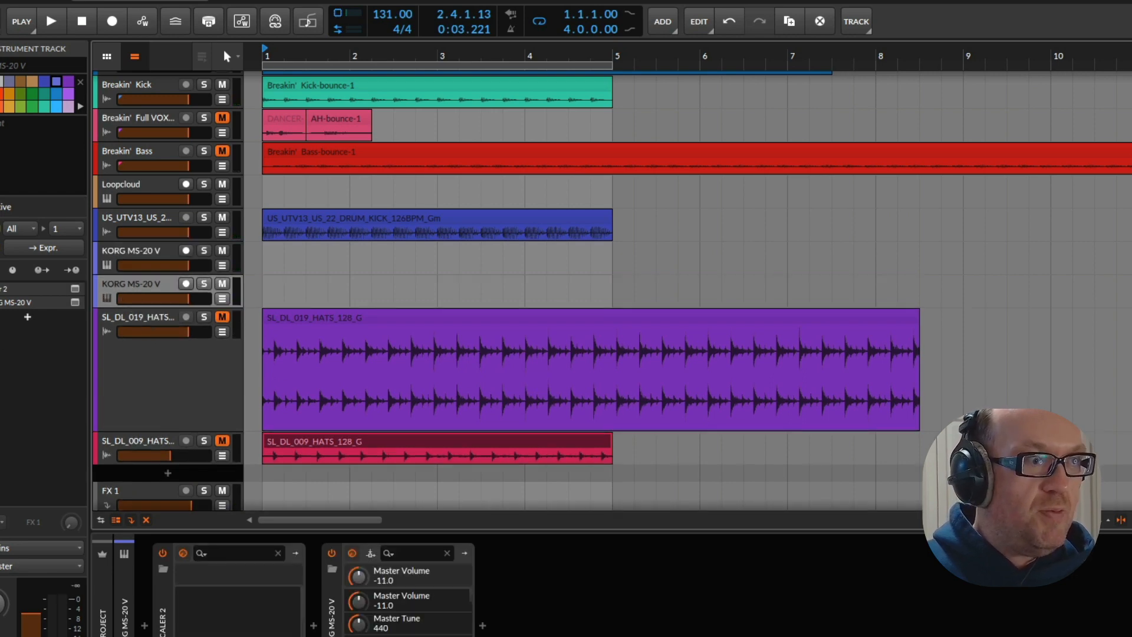
left_click(2, 302)
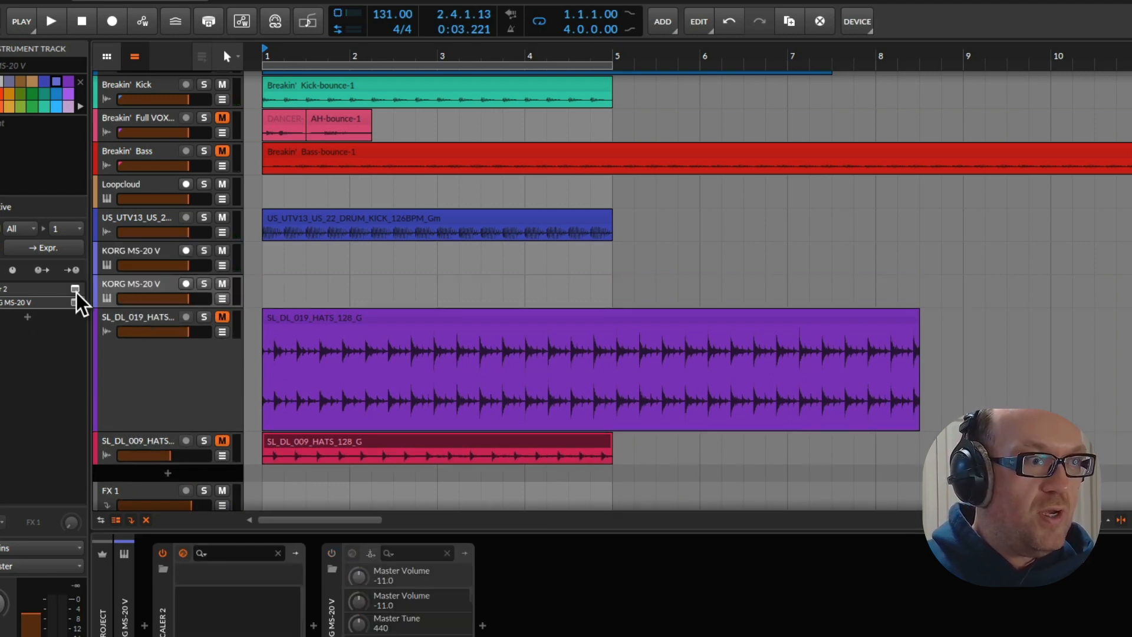
Add the bx_oberhausen plug-in from the Synth category after the KORG MS-20 V device on the duplicated track
left_click(28, 318)
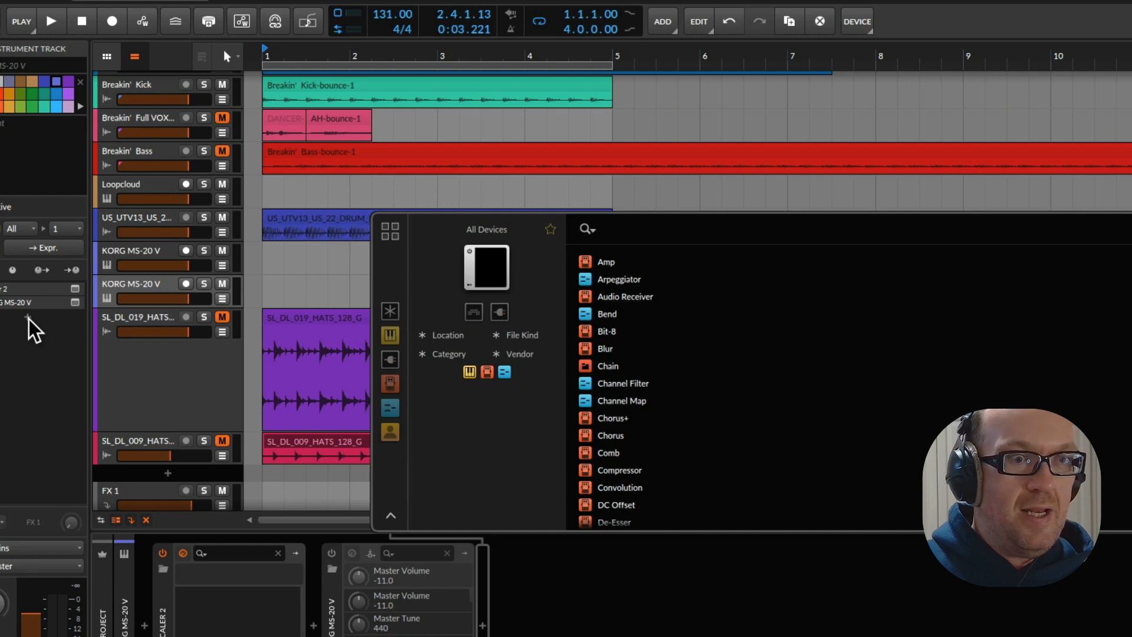
left_click(391, 359)
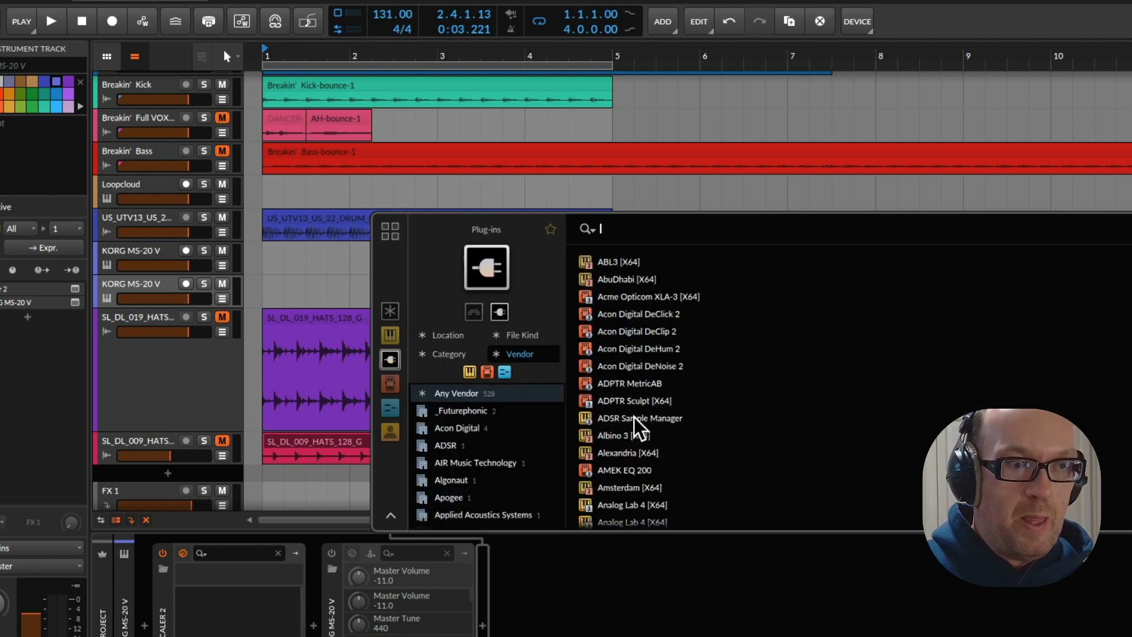
scroll(651, 406, "down", 4)
scroll(651, 408, "down", 1)
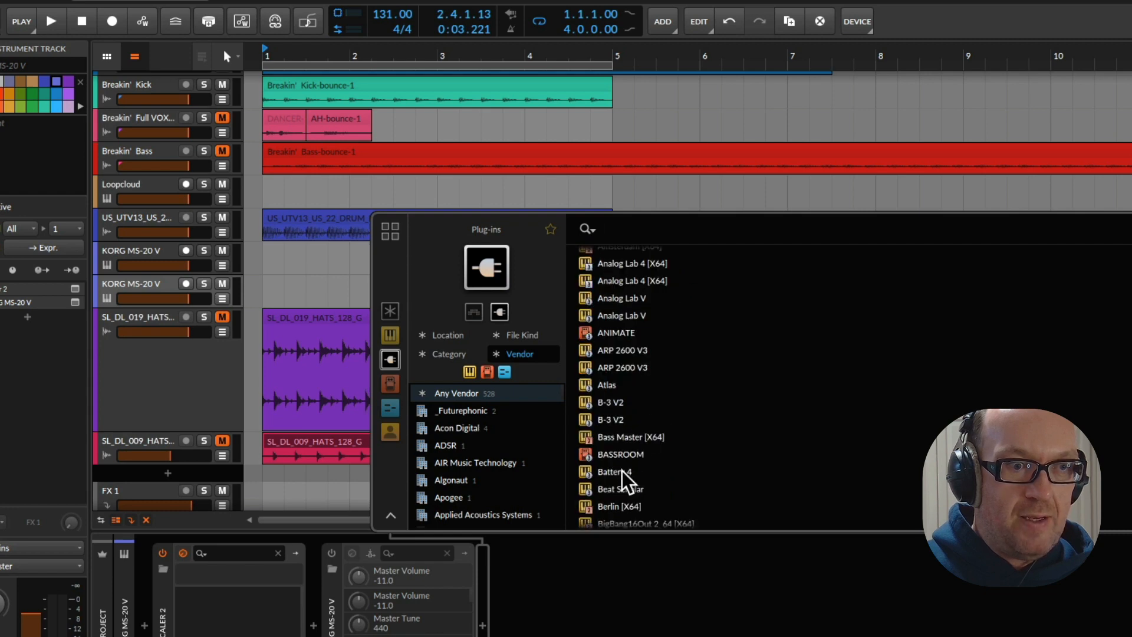
scroll(680, 366, "down", 2)
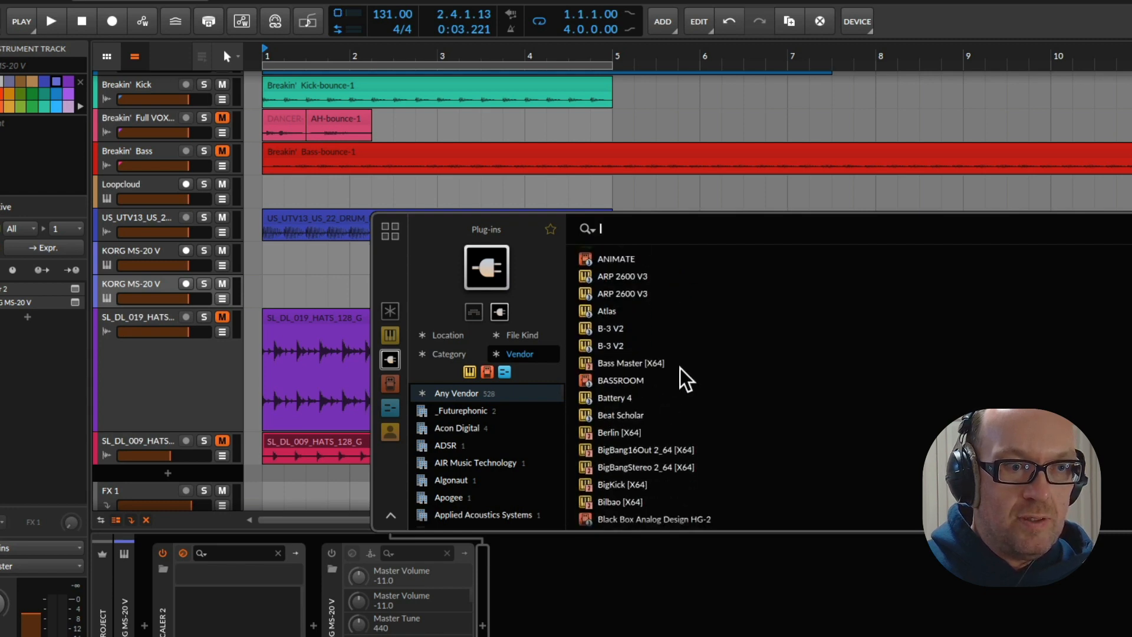
scroll(694, 339, "down", 5)
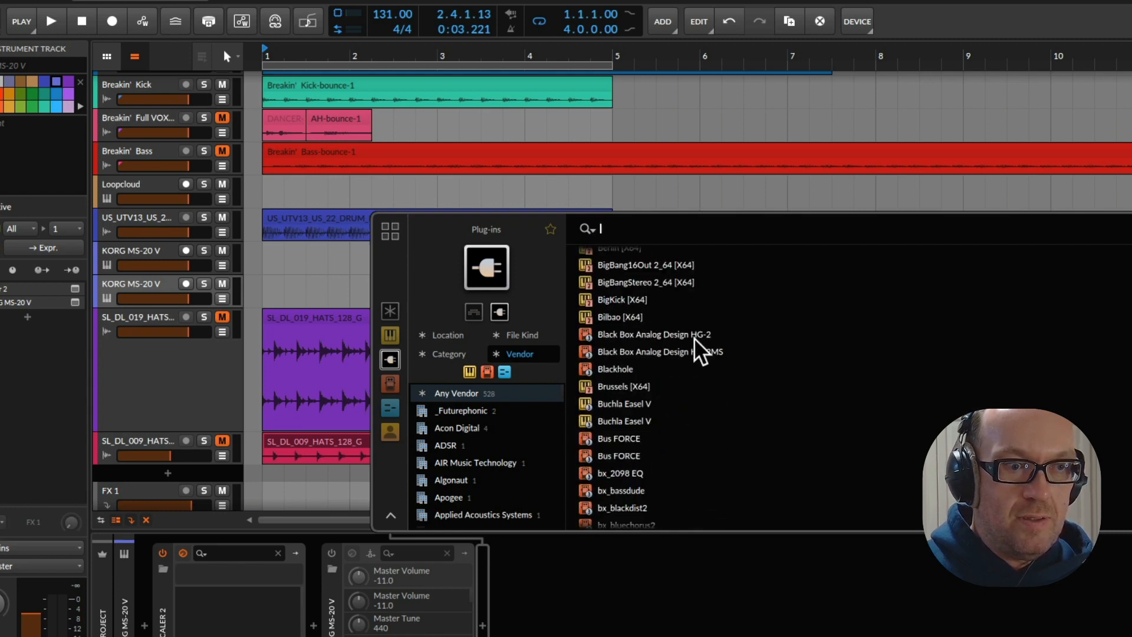
scroll(695, 337, "down", 10)
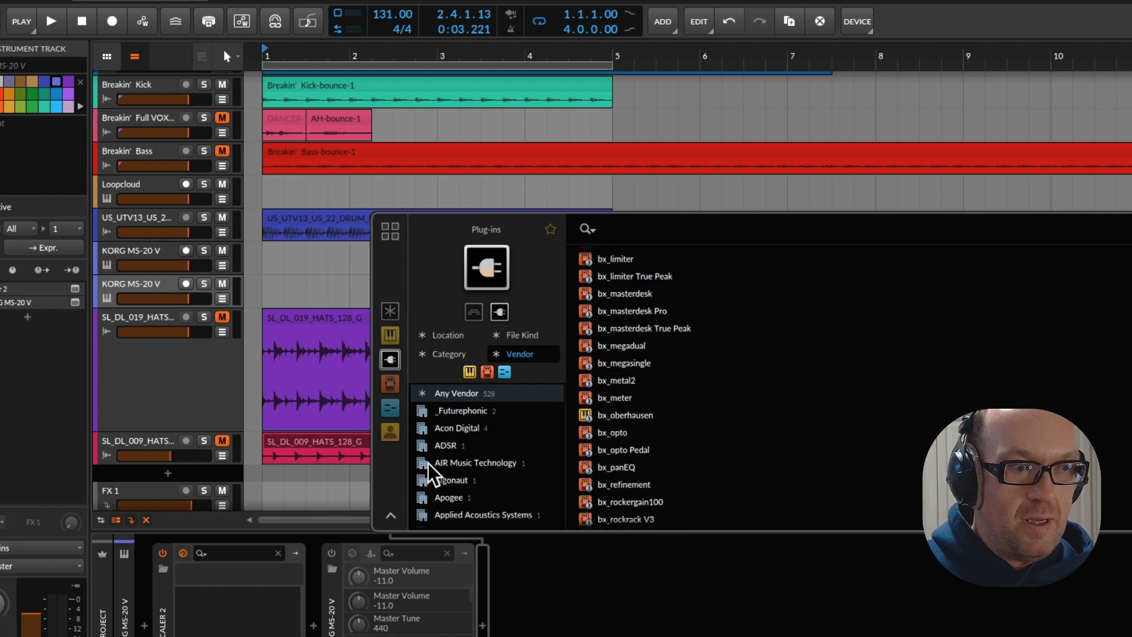
left_click(446, 353)
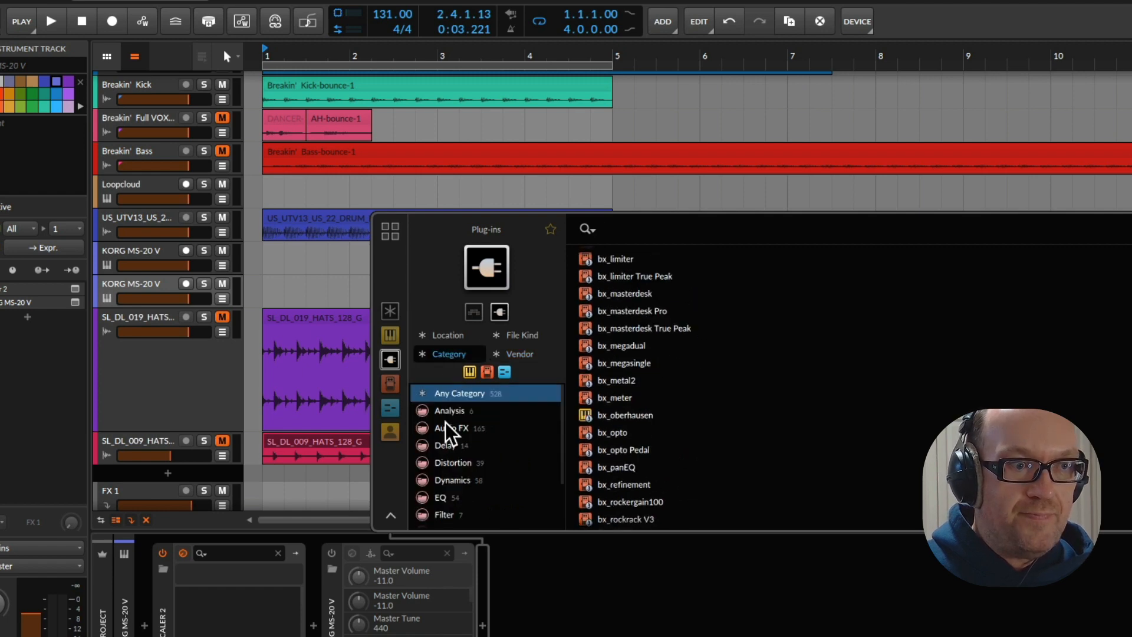
left_click(459, 504)
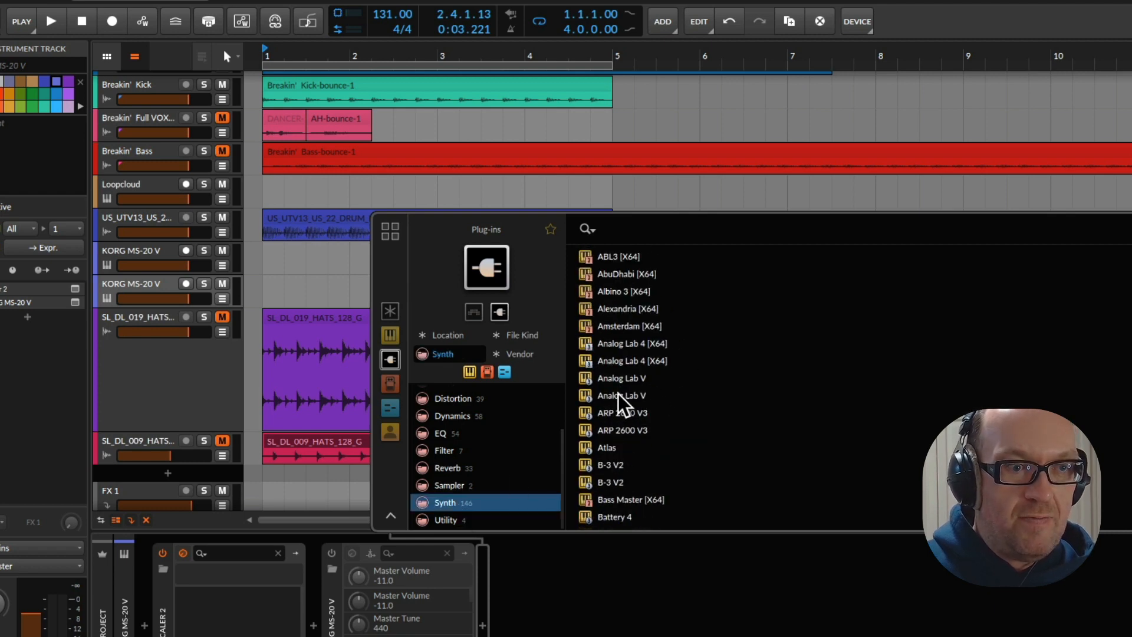
scroll(650, 370, "down", 3)
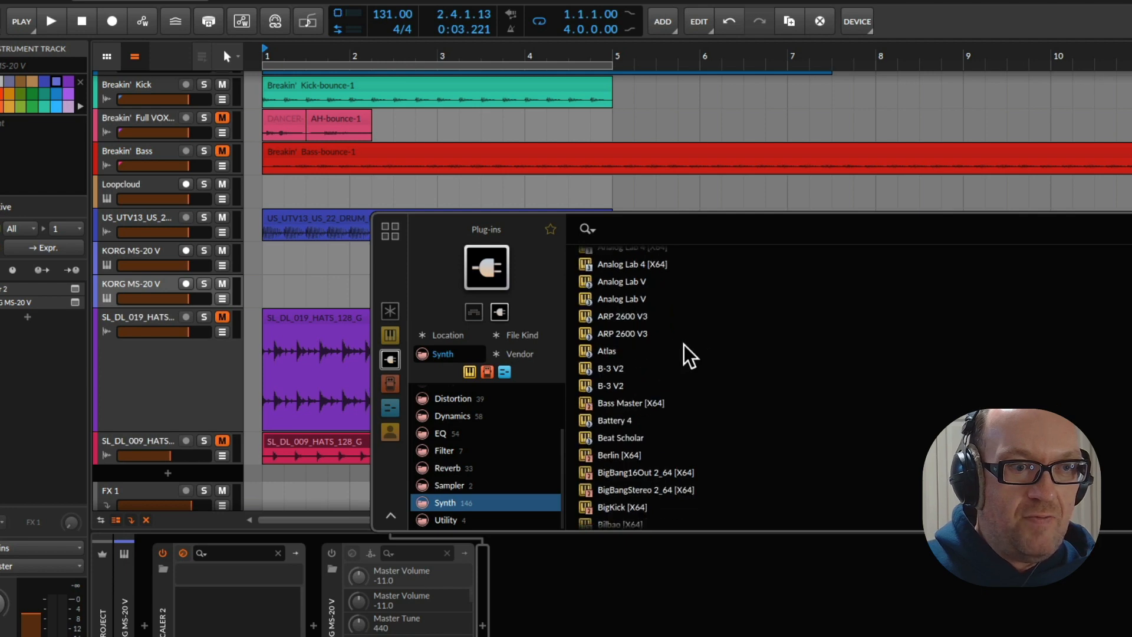
scroll(688, 337, "down", 3)
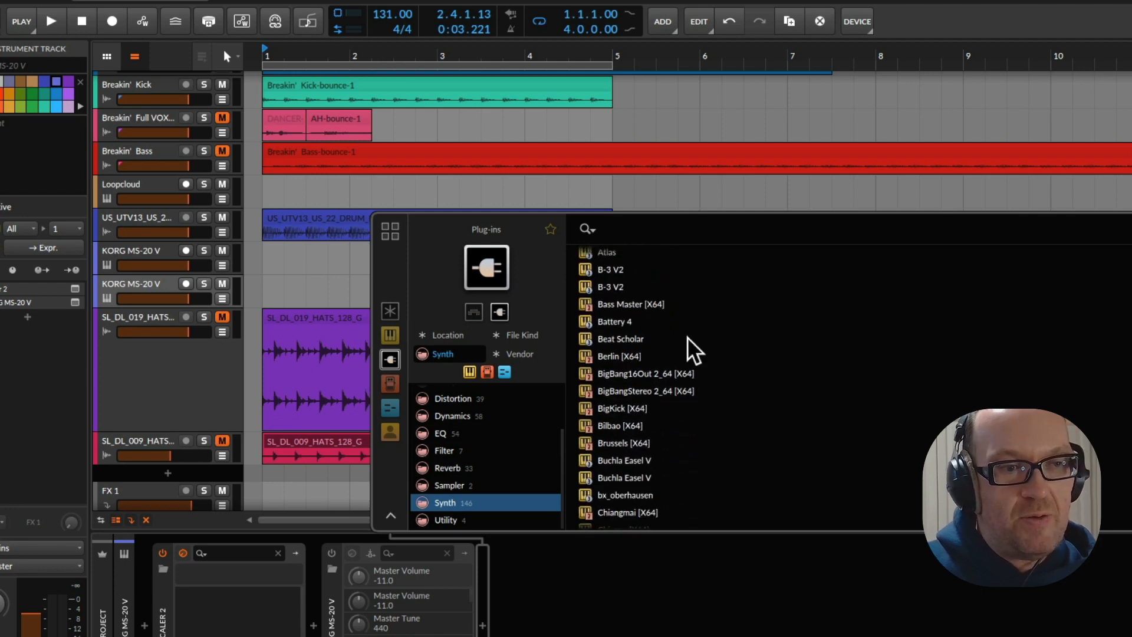
scroll(690, 349, "down", 1)
scroll(688, 313, "down", 1)
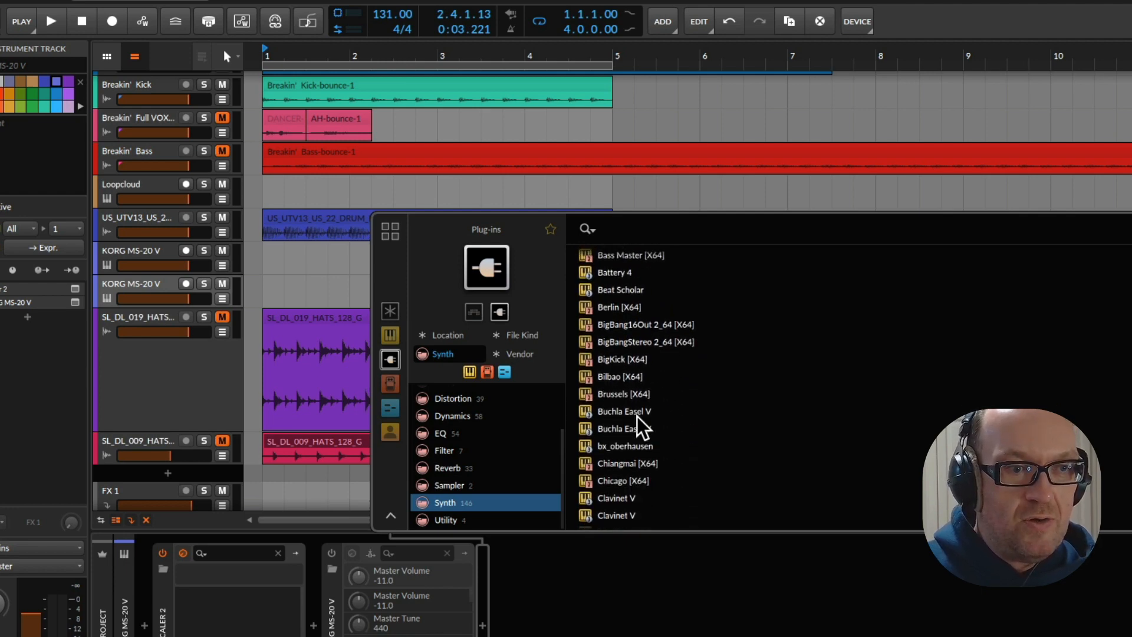
double_click(626, 446)
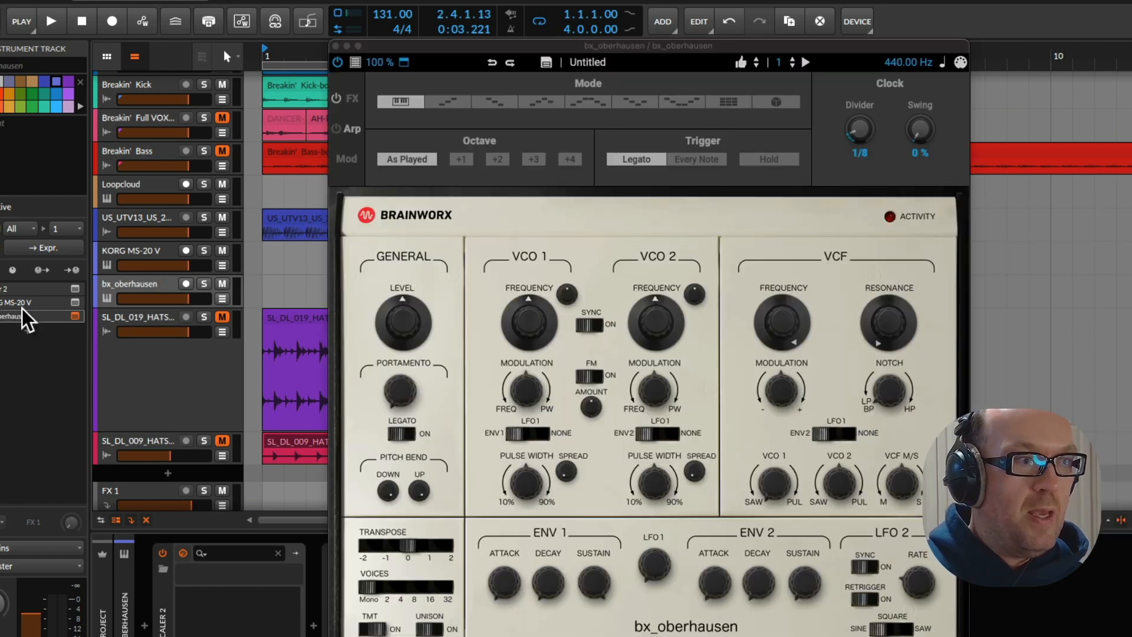
Audition the bx_oberhausen track, set its Scaler 2 performance expression to Phrases, and move the Scaler window slightly higher
key("space")
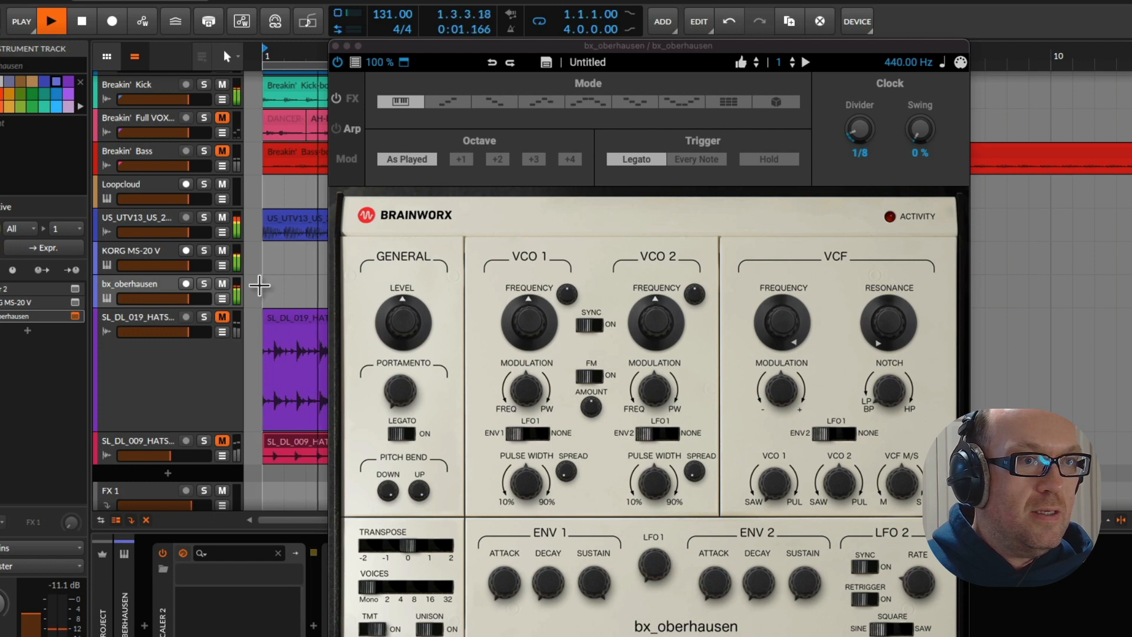
left_click(75, 288)
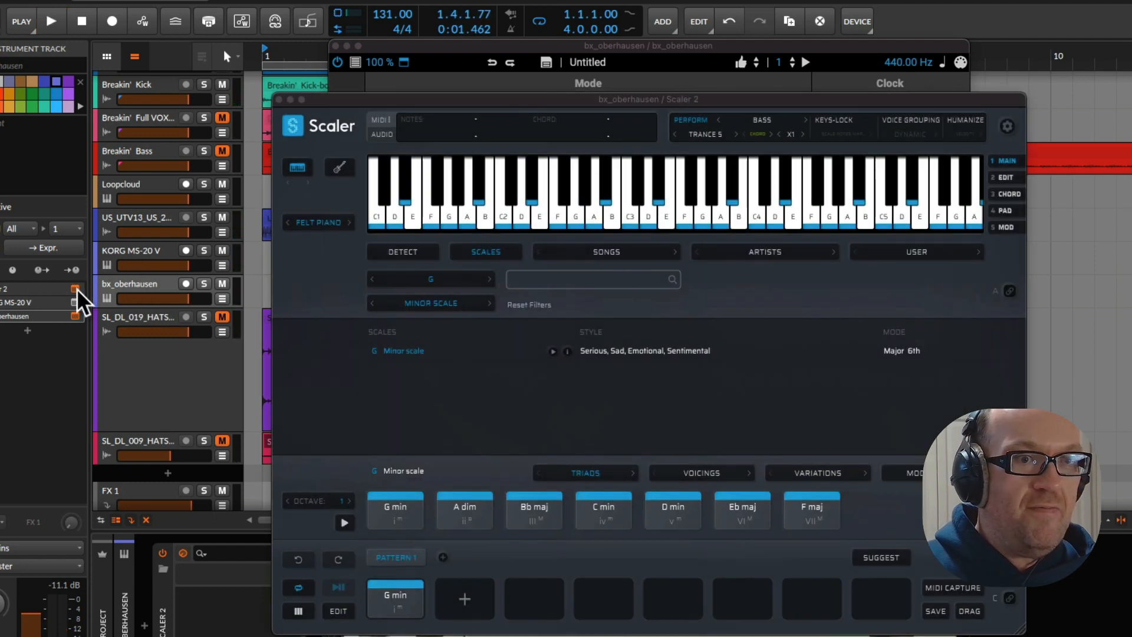
left_click(764, 121)
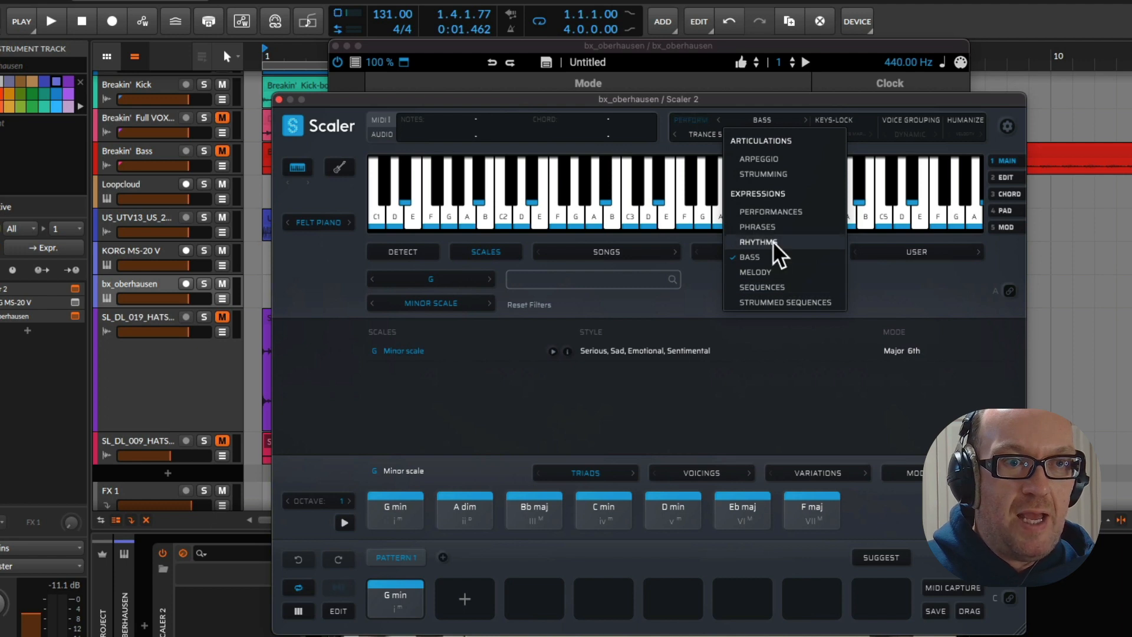
left_click(784, 226)
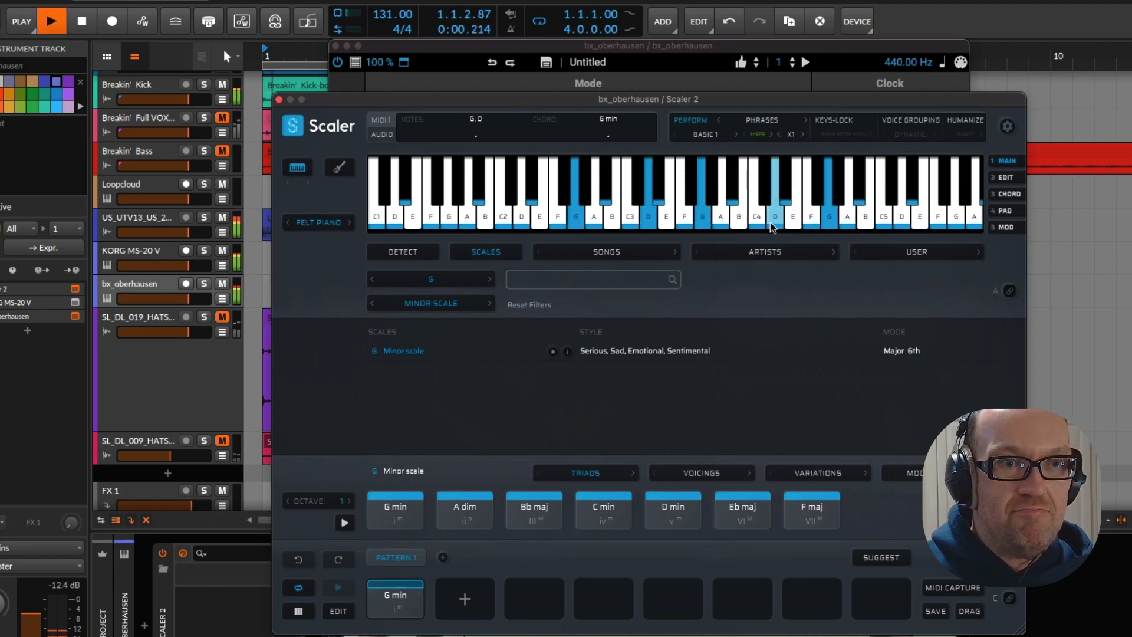
left_click_drag(653, 105, 654, 73)
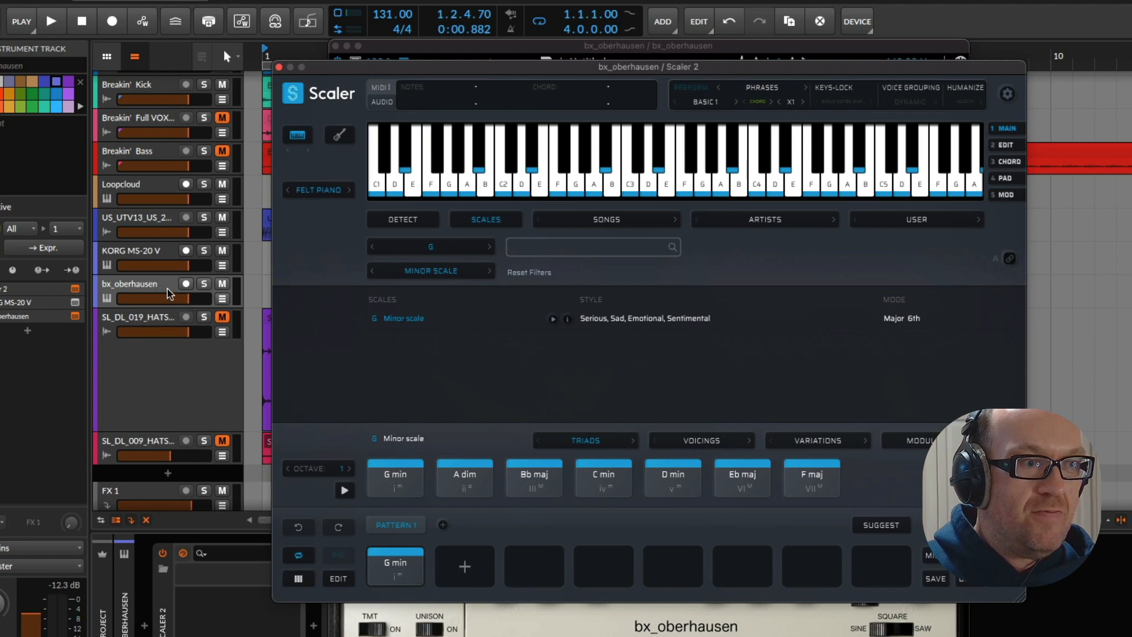
Play the loop and lower the volume of the bx_oberhausen track
left_click(183, 299)
key("space")
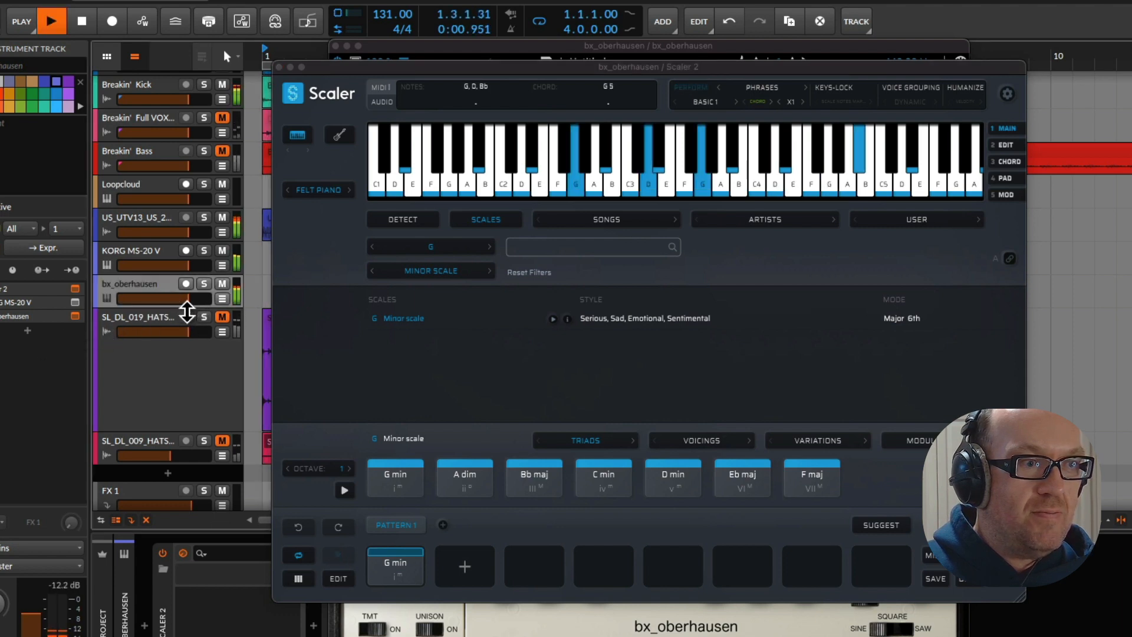
left_click_drag(185, 301, 172, 298)
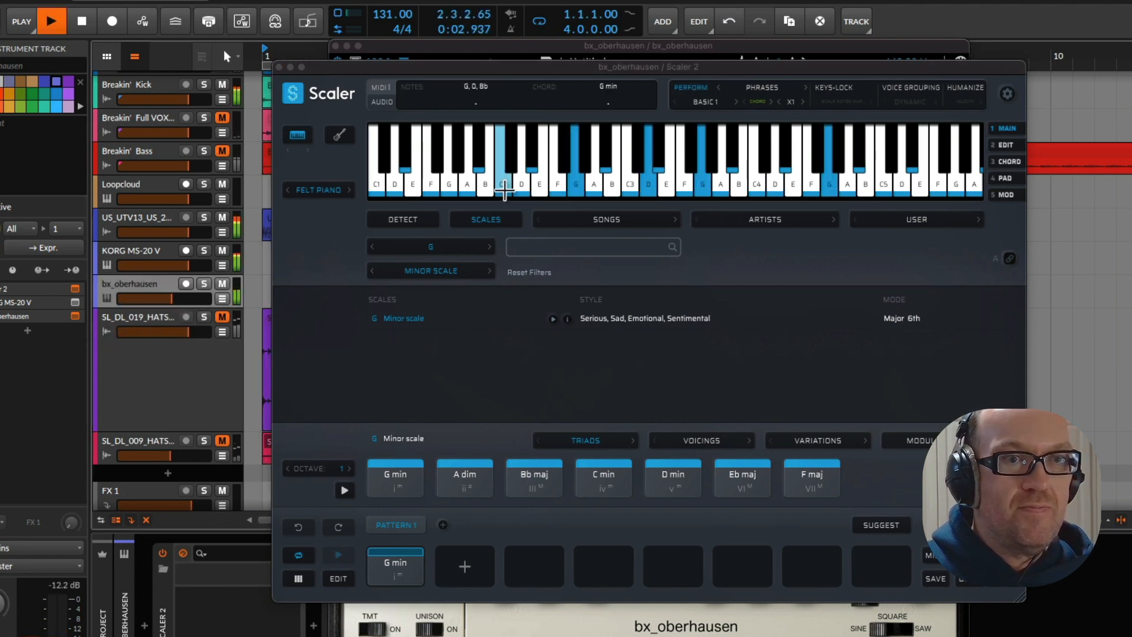
Audition the Scaler 2 phrase patterns up to Basic 4, keep Basic 4 selected, and stop playback
left_click(735, 103)
left_click(735, 103)
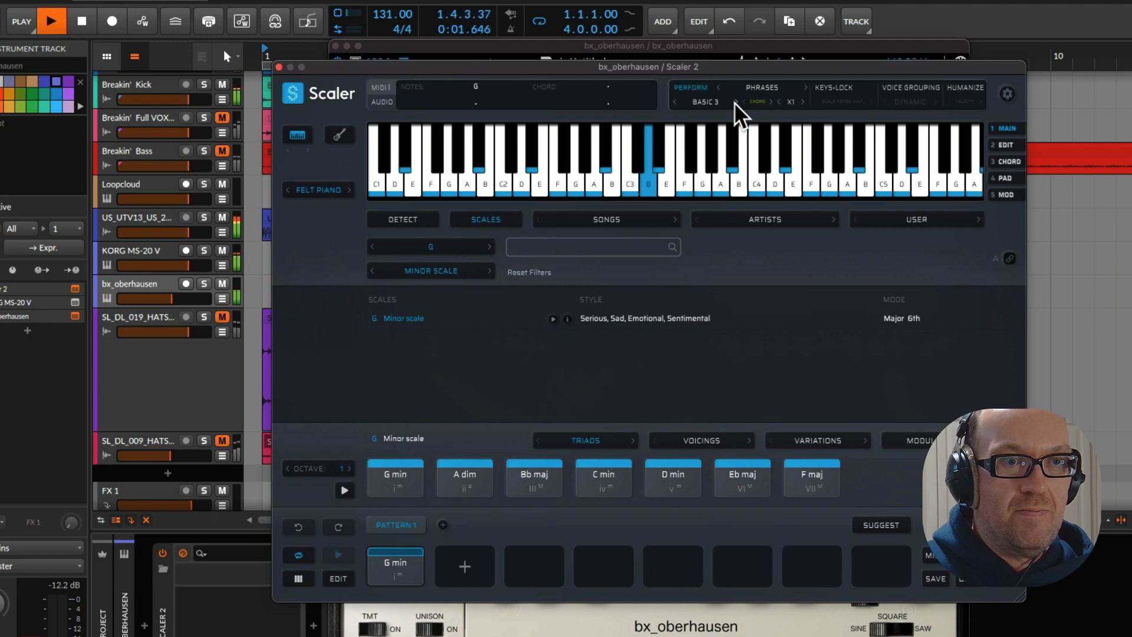
left_click(734, 103)
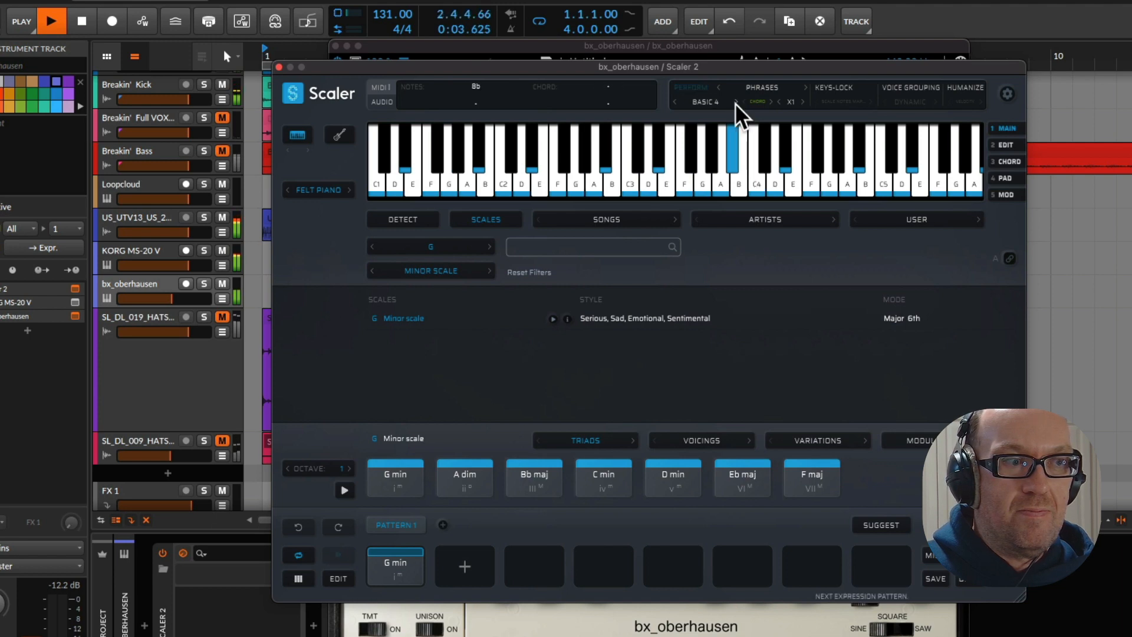
left_click(734, 103)
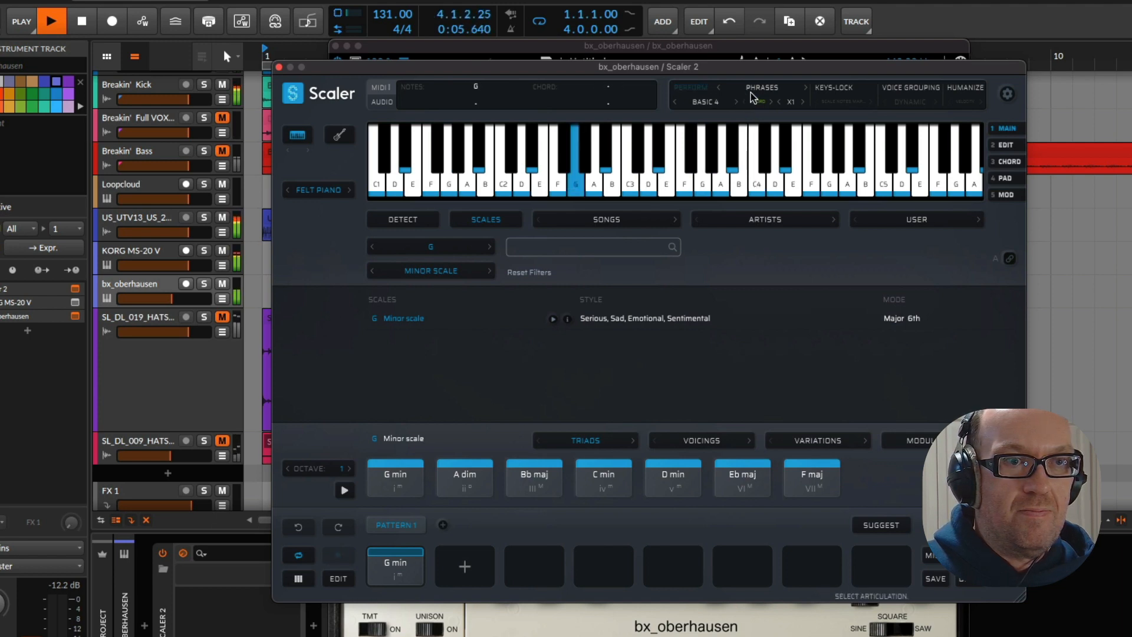
left_click(751, 92)
left_click(685, 77)
key("space")
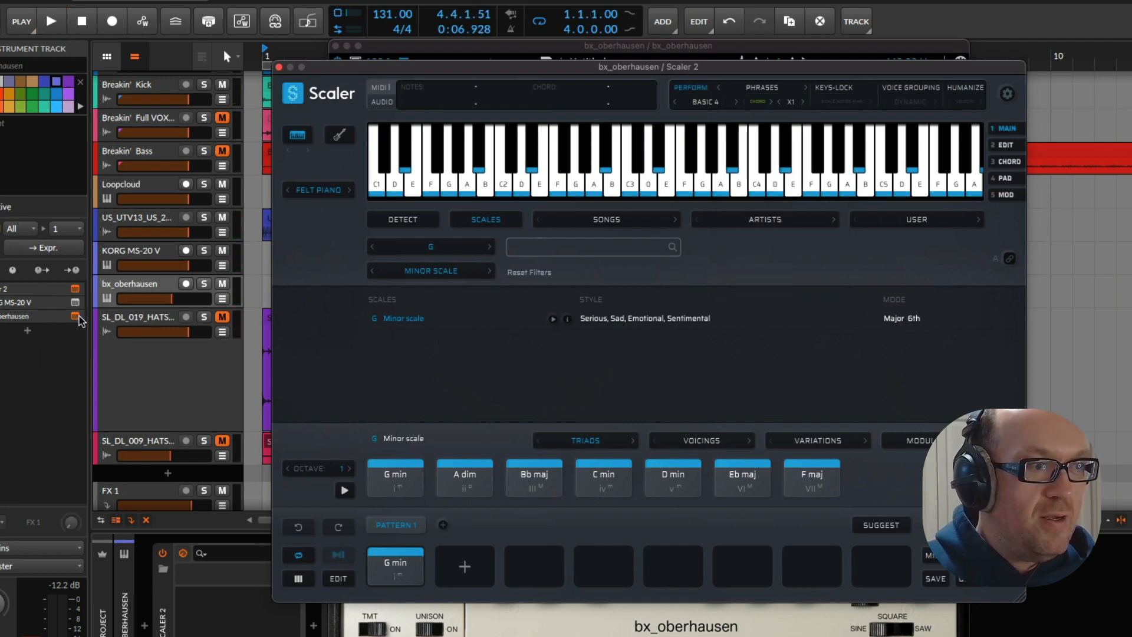
Load the Synth Lead preset Funk Leader in bx_oberhausen and play the loop with it
left_click(75, 316)
left_click(75, 317)
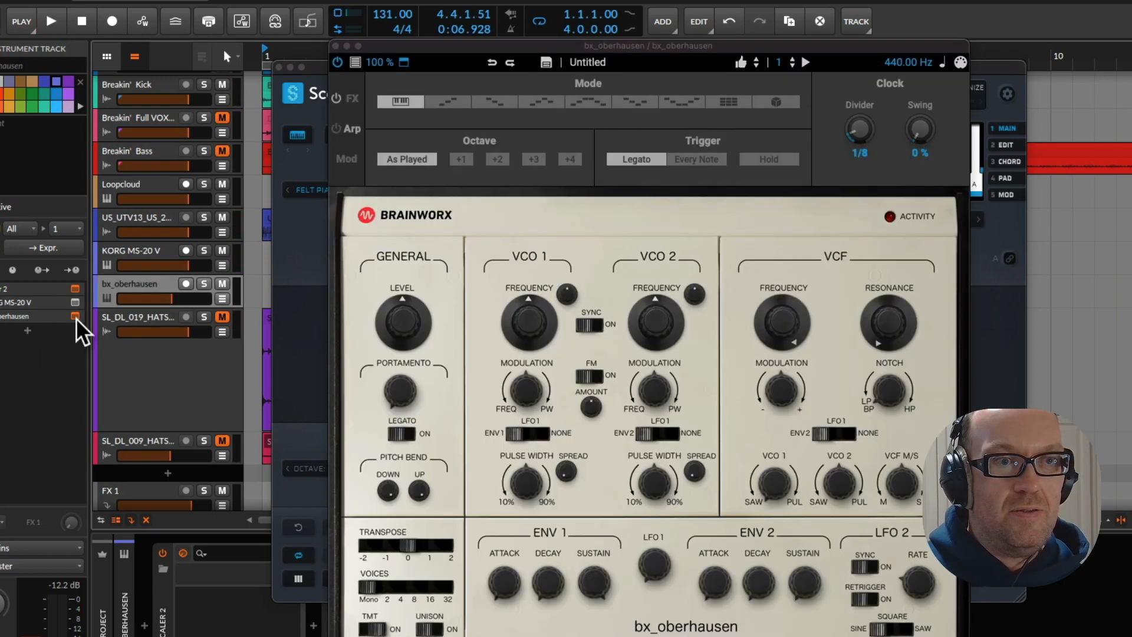
key("space")
left_click(711, 73)
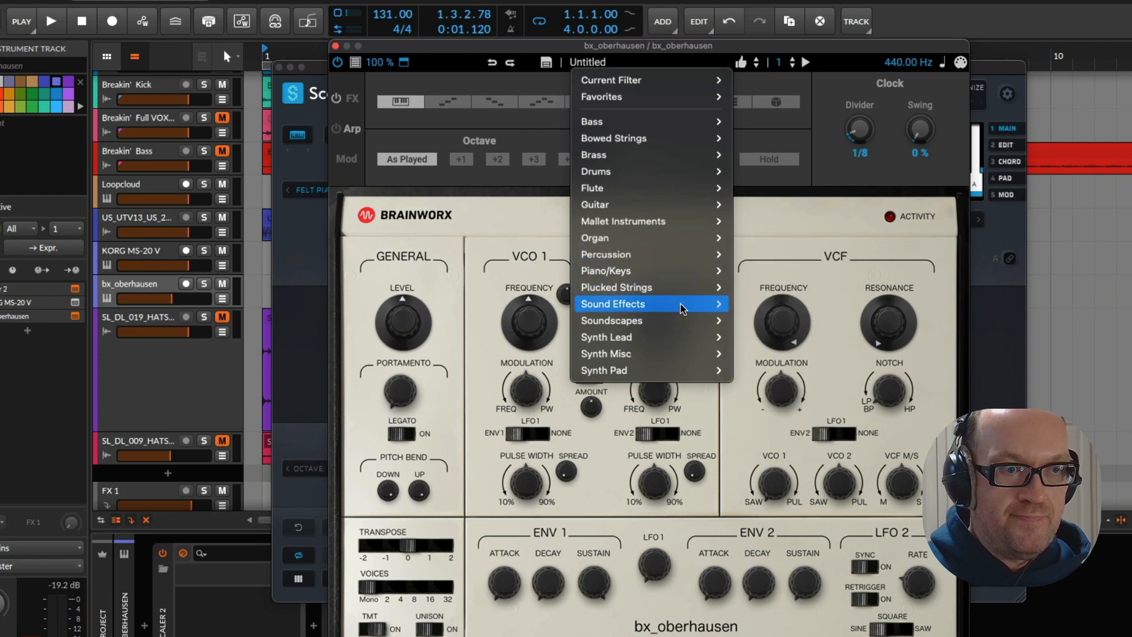
mouse_move(681, 339)
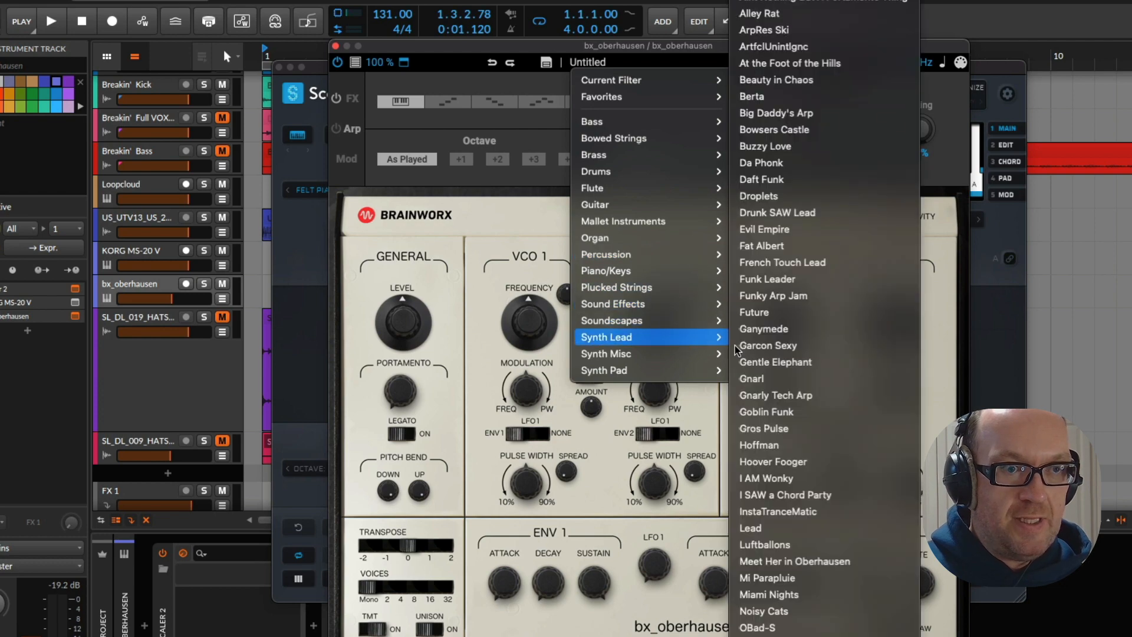
left_click(789, 277)
key("space")
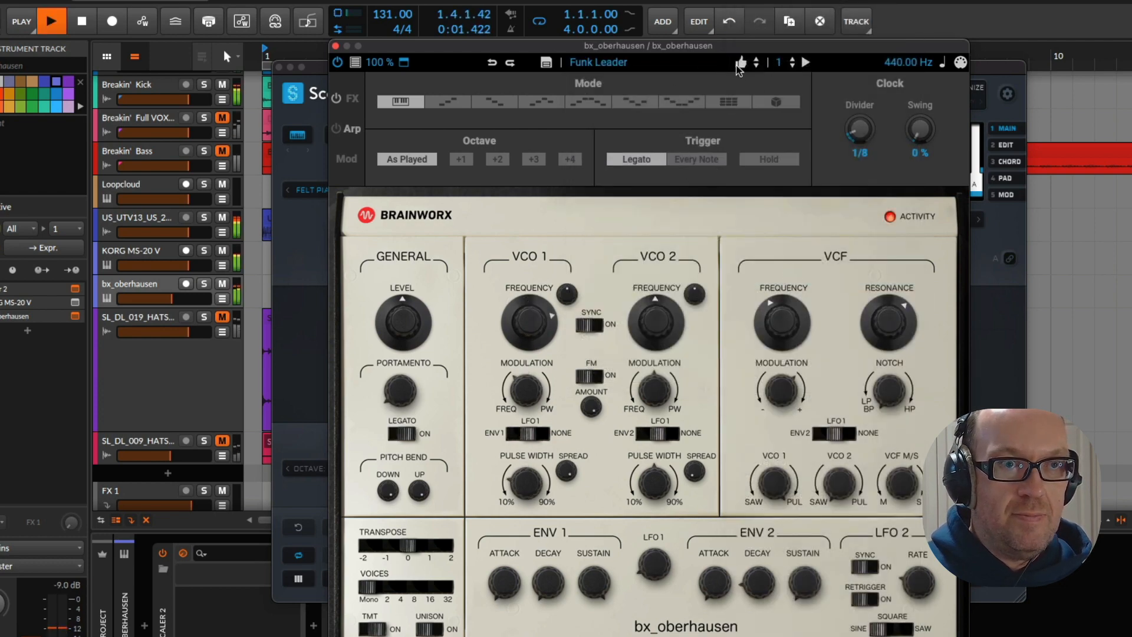
Audition the following bx_oberhausen presets one by one during playback, from Funky Arp Jam through Ganymede to Gentle Elephant
left_click(755, 66)
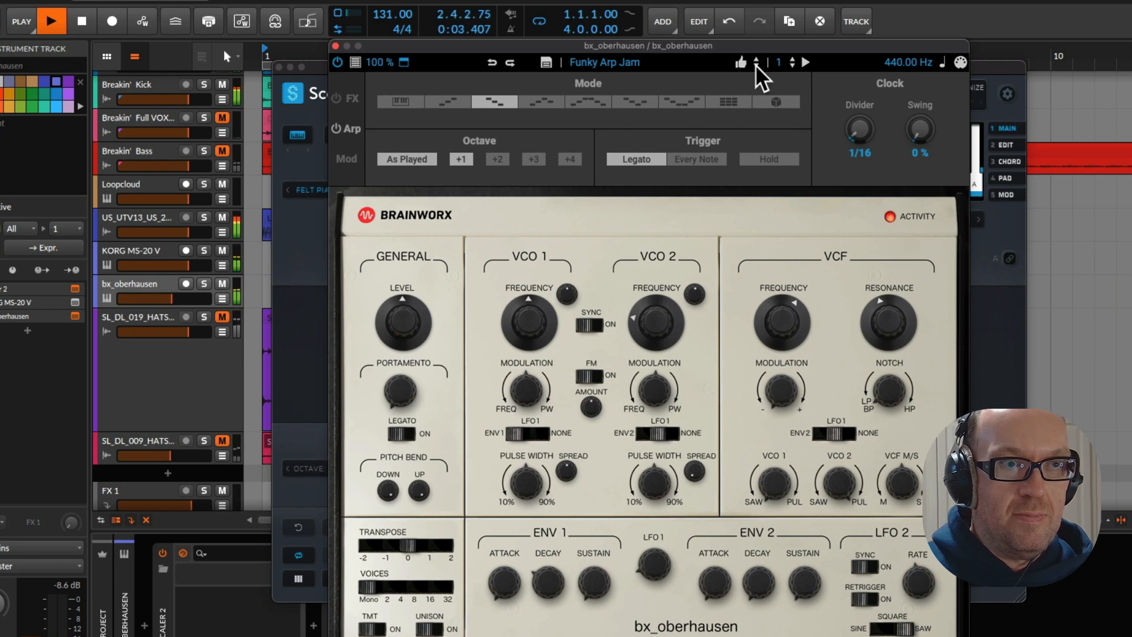
left_click(756, 64)
left_click(756, 64)
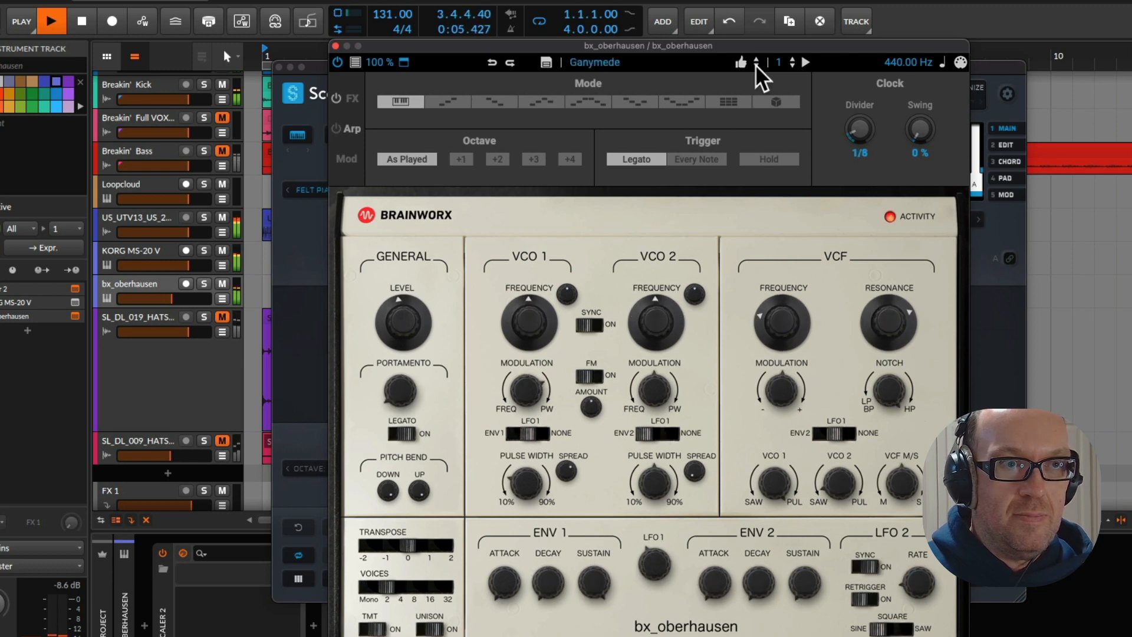
left_click(755, 65)
left_click(756, 65)
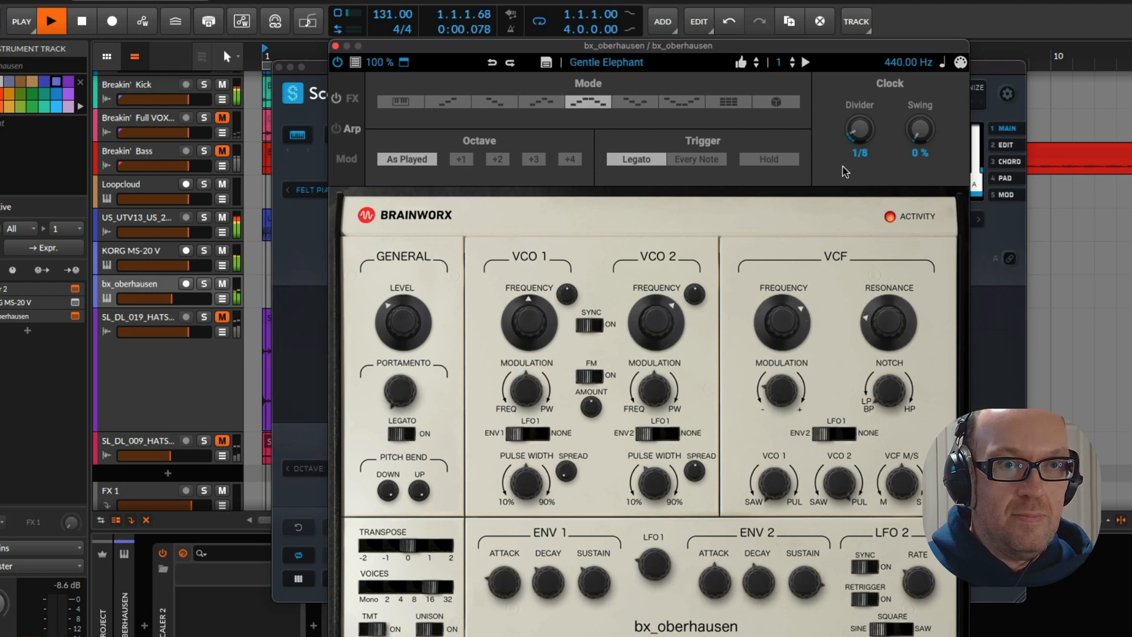
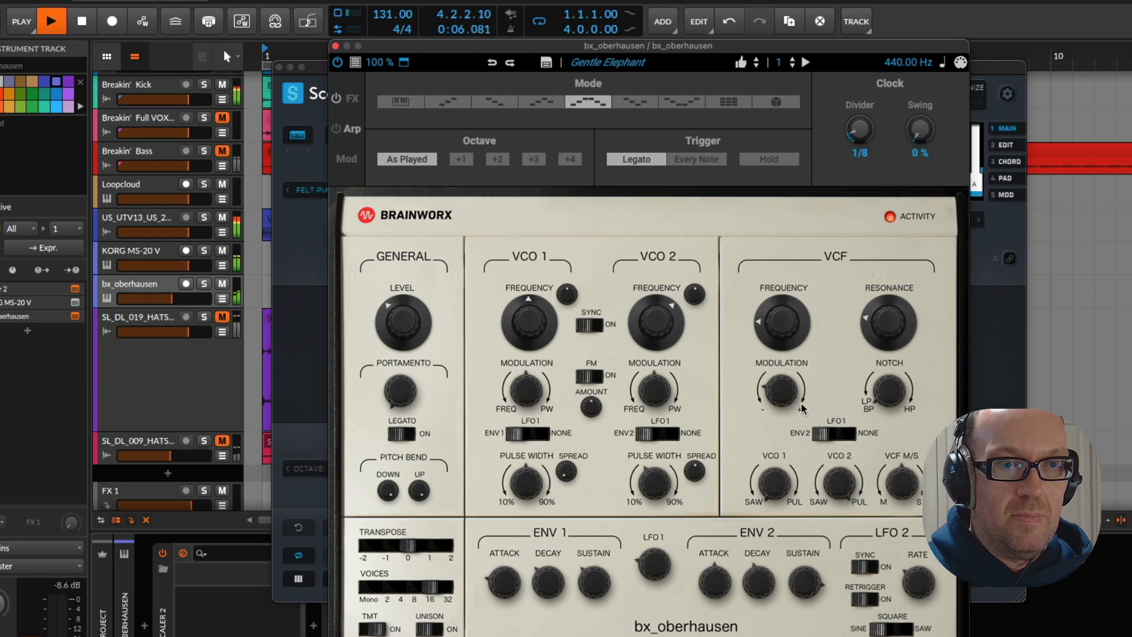
Load the bx_oberhausen preset Gnarly Tech Arp, adjust its VCF frequency, and close the synth and Scaler 2 windows
left_click_drag(902, 265, 907, 294)
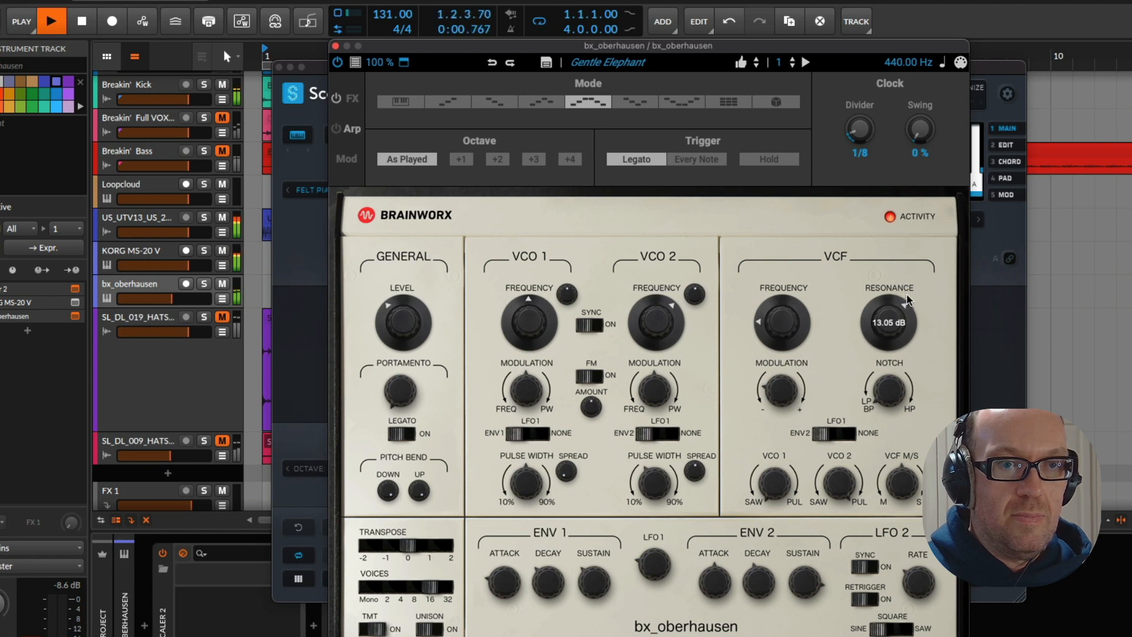
left_click(755, 61)
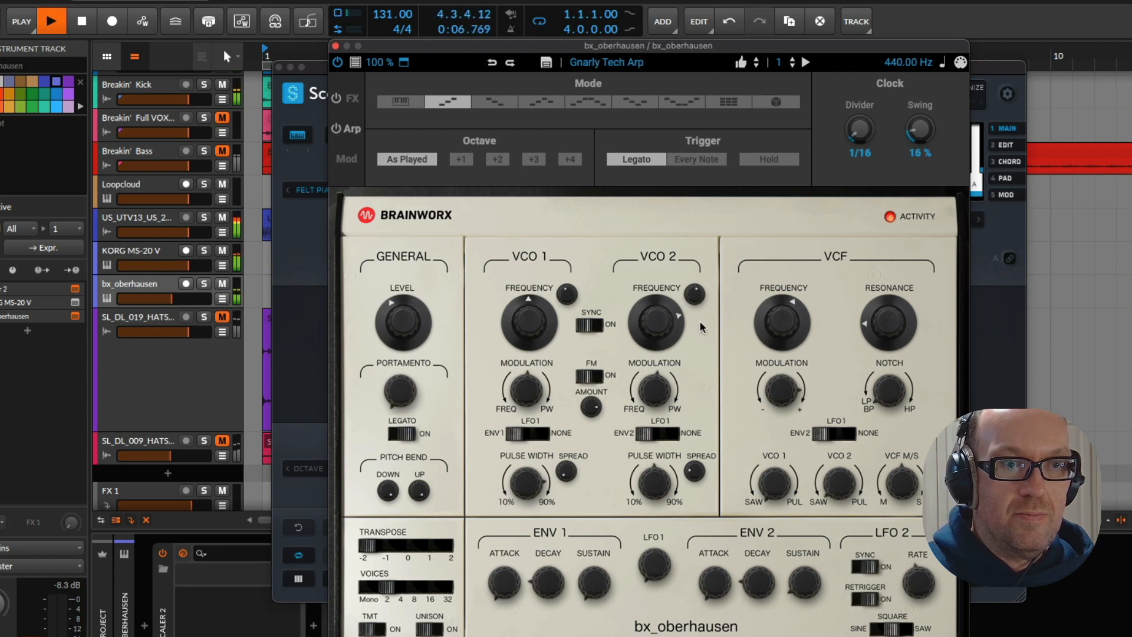
left_click_drag(795, 316, 792, 298)
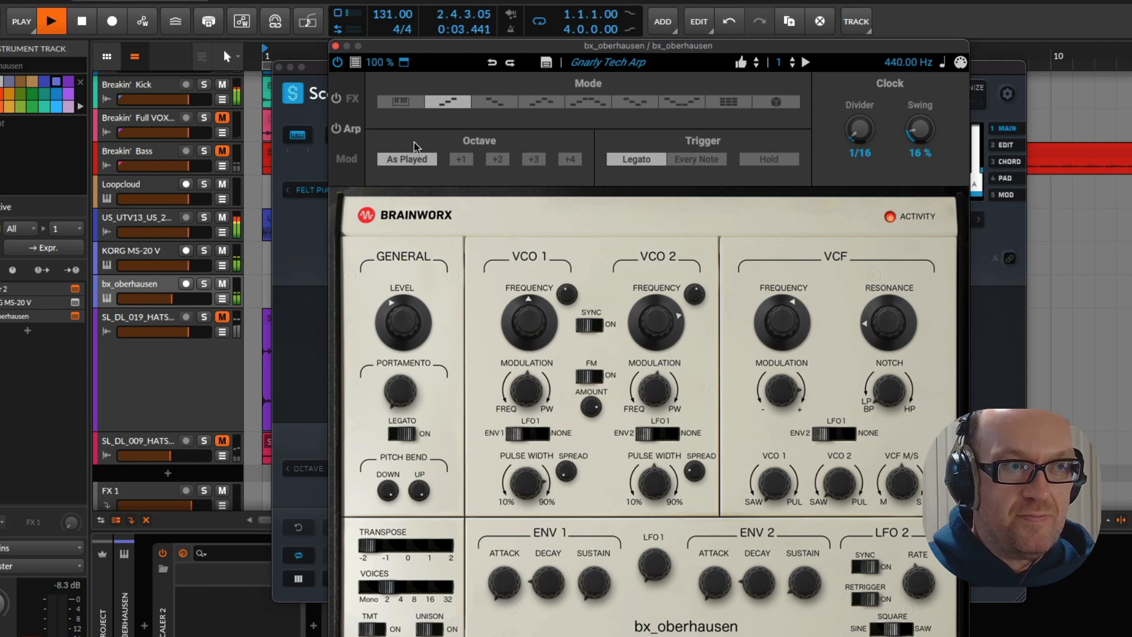
left_click(336, 47)
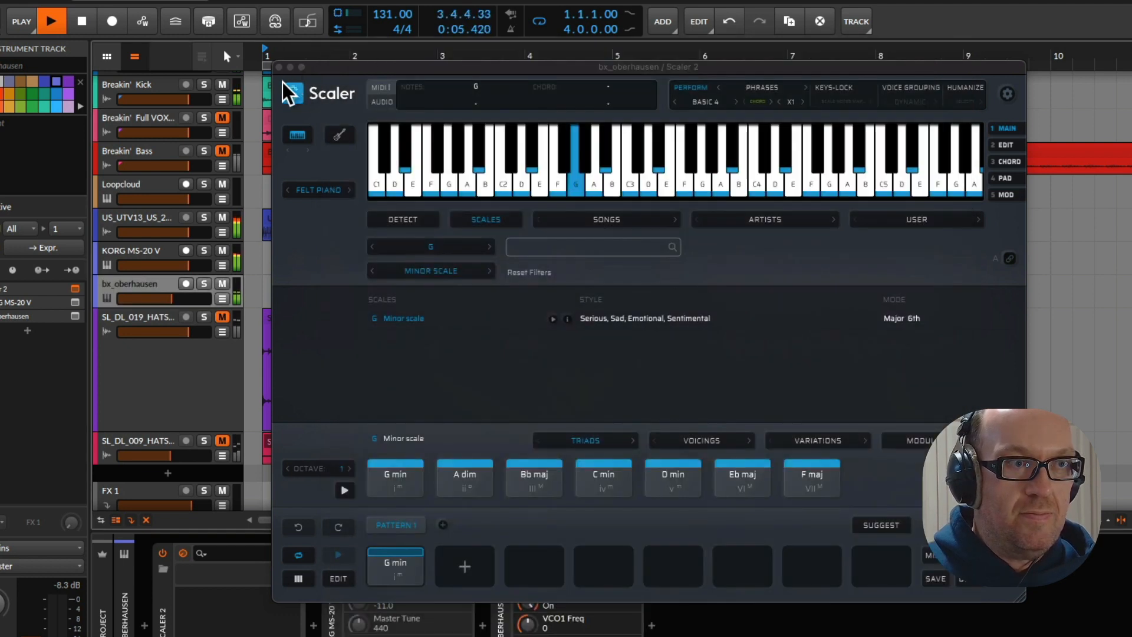
left_click(279, 67)
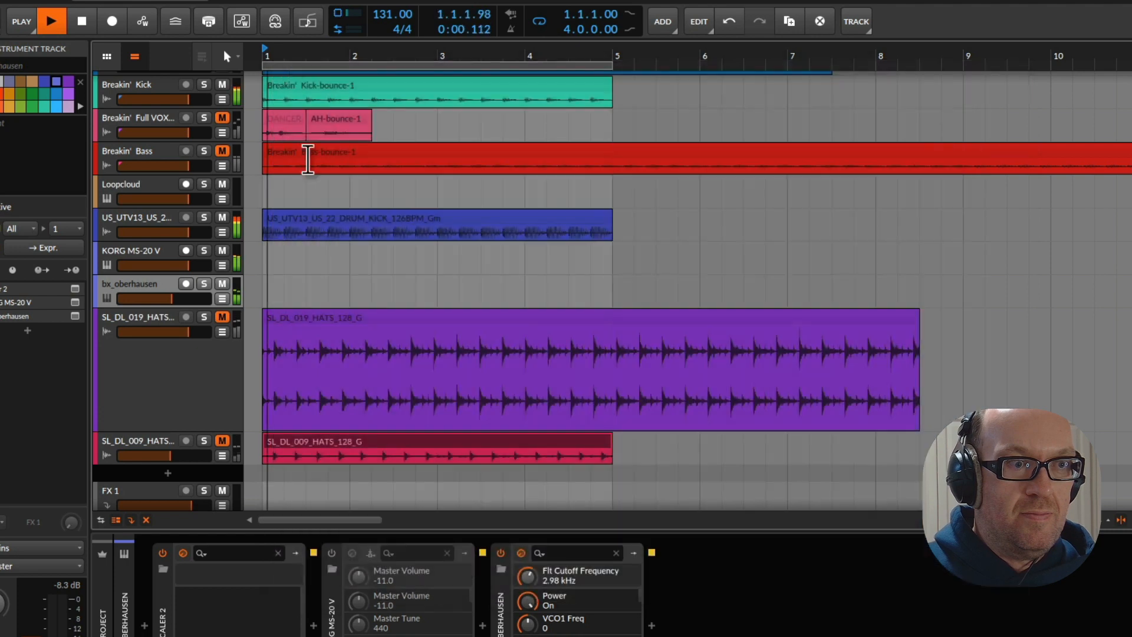
Compare the playing loop without and with the US_UTV13 drum kick track by muting and unmuting it, and stop playback
left_click(139, 374)
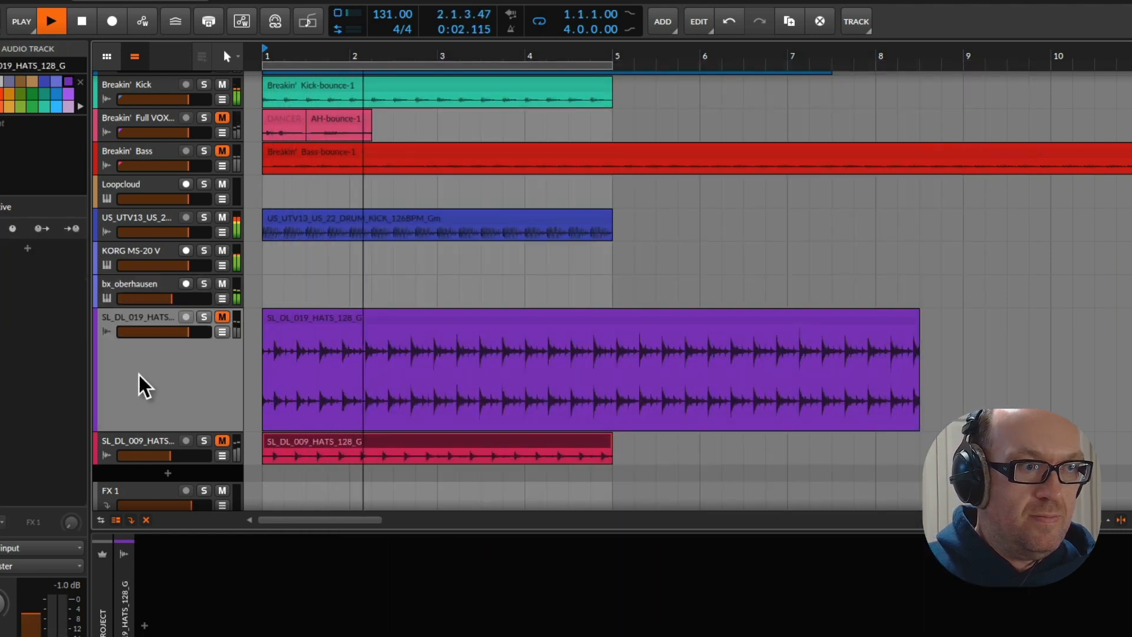
left_click(221, 217)
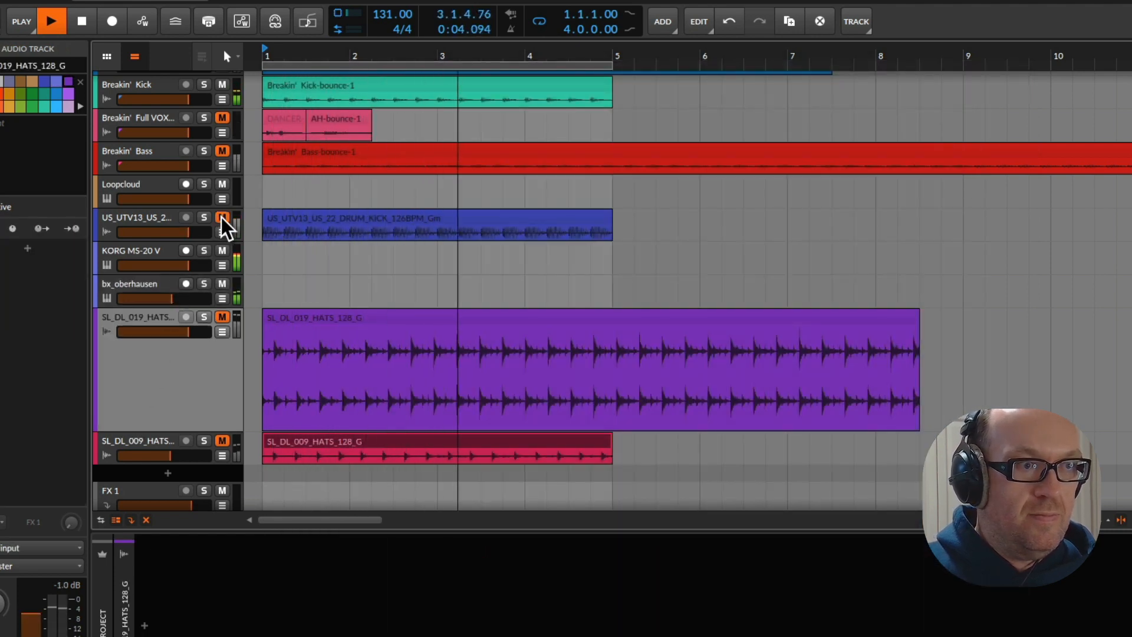
left_click(221, 216)
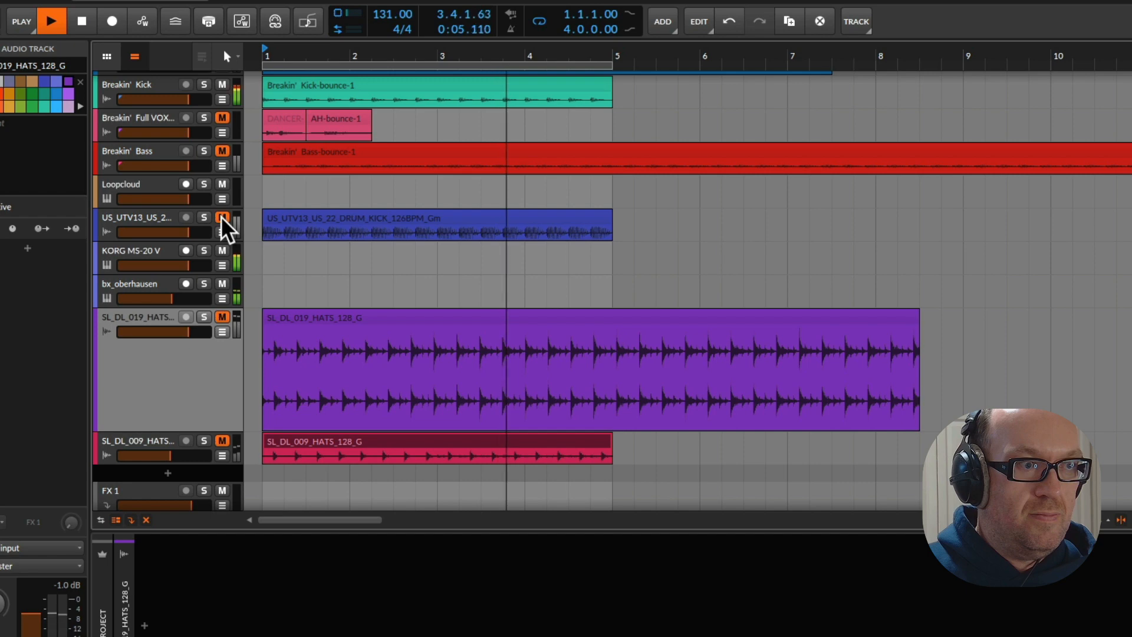
left_click(148, 215)
key("space")
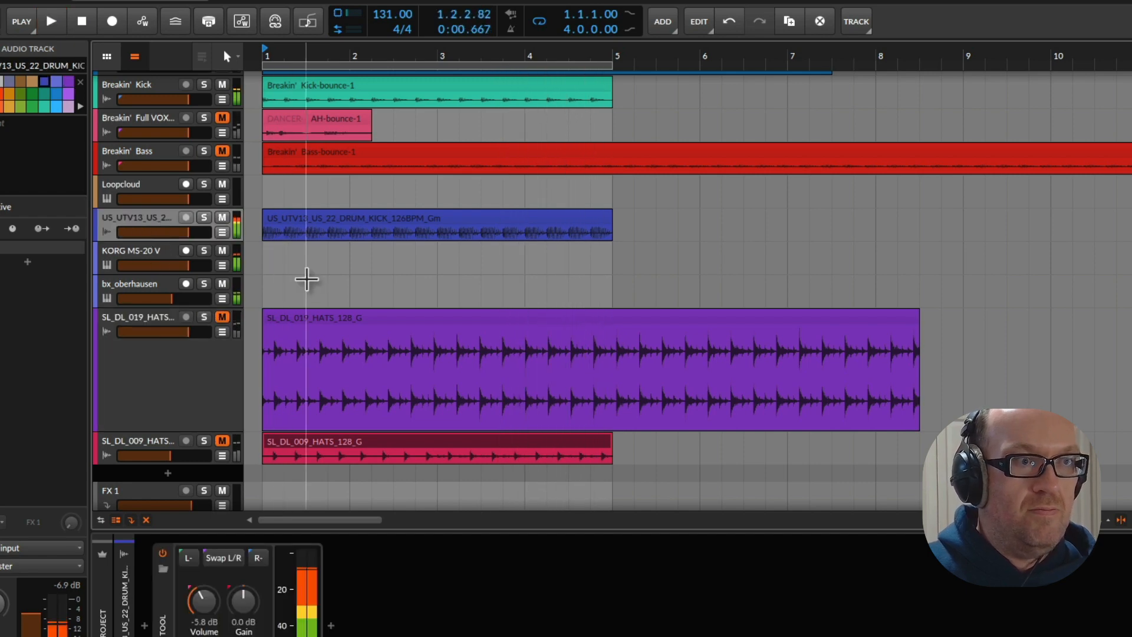
Unmute the Breakin' Full VOX sample track and play the loop with it
scroll(307, 281, "up", 2)
scroll(306, 281, "up", 1)
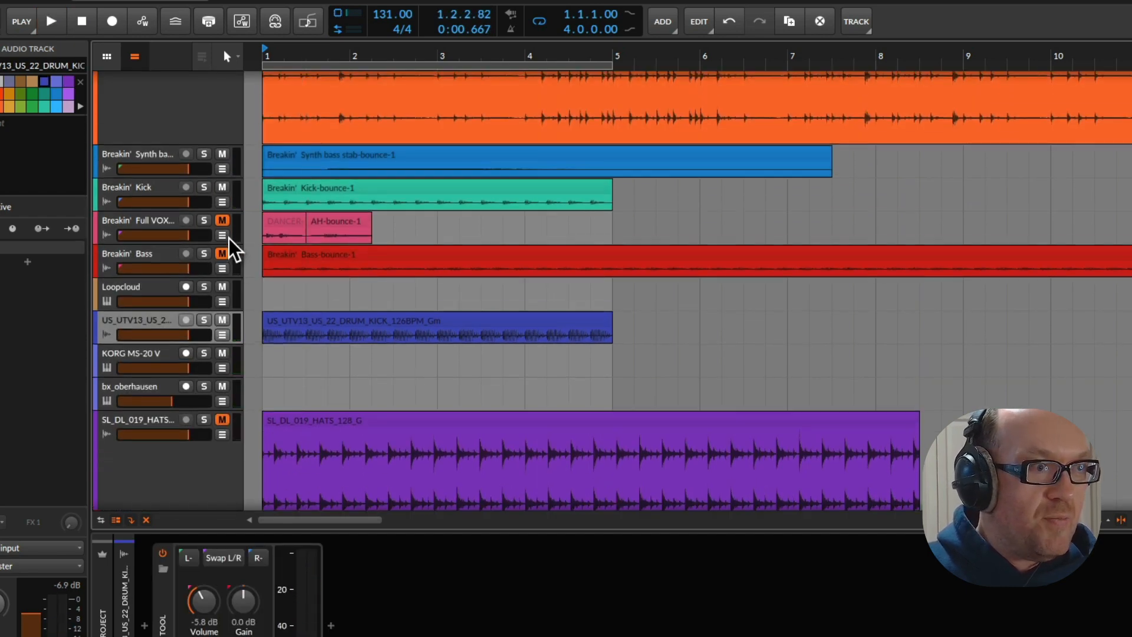
left_click(222, 219)
key("space")
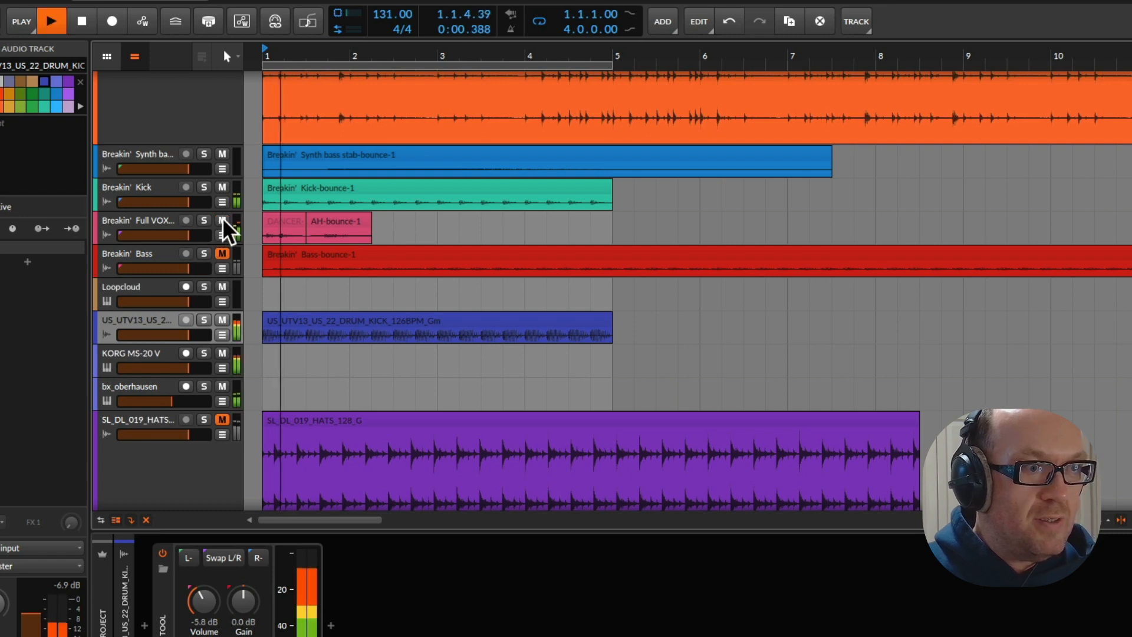
key("space")
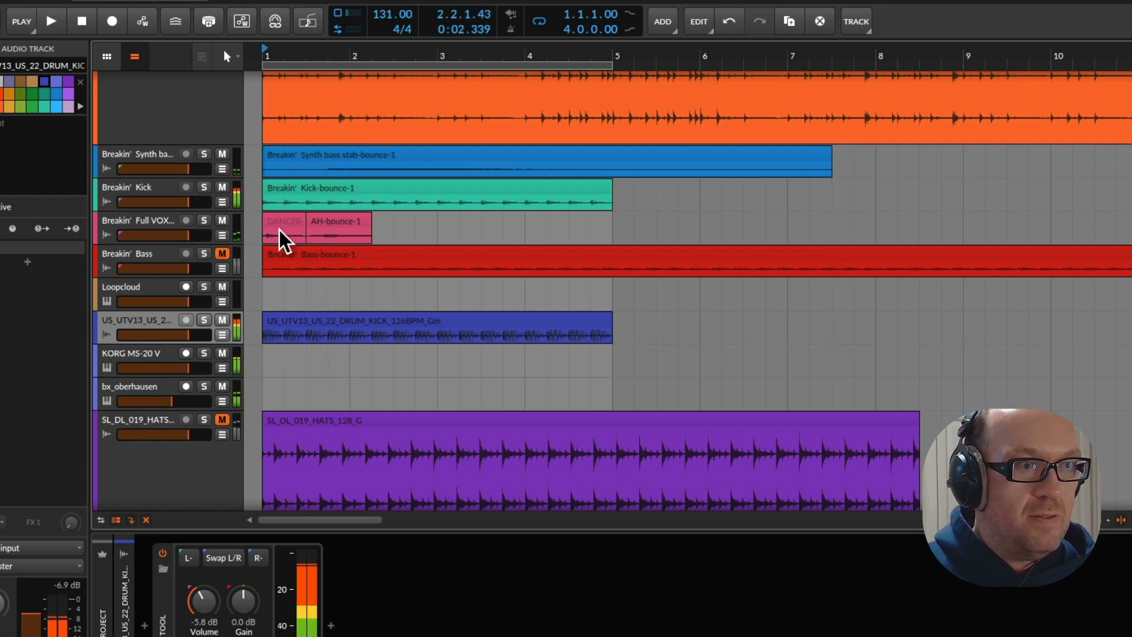
Move the DANCER-bounce-1 clip out of the loop to 5.3.1.00 and play the loop
left_click_drag(280, 224, 670, 219)
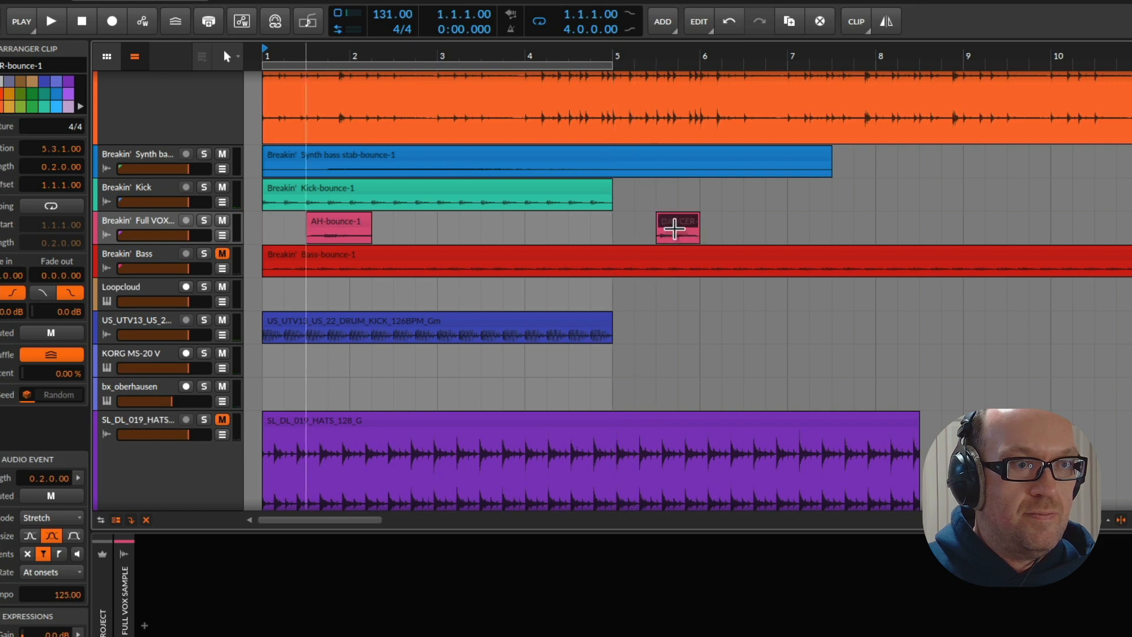
key("space")
key("space")
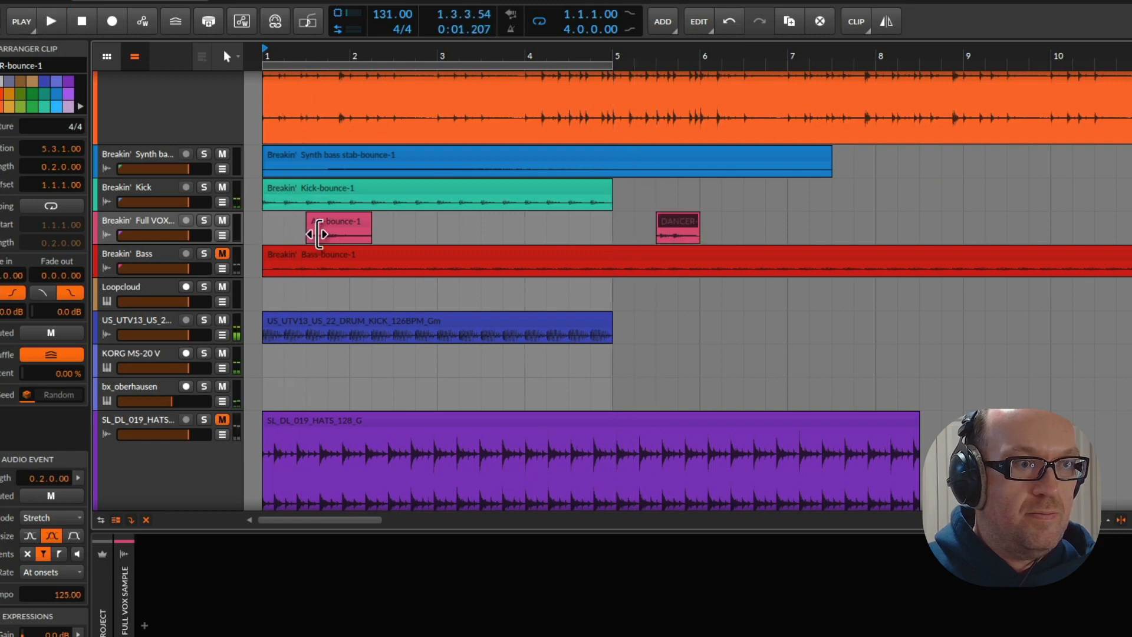
key("space")
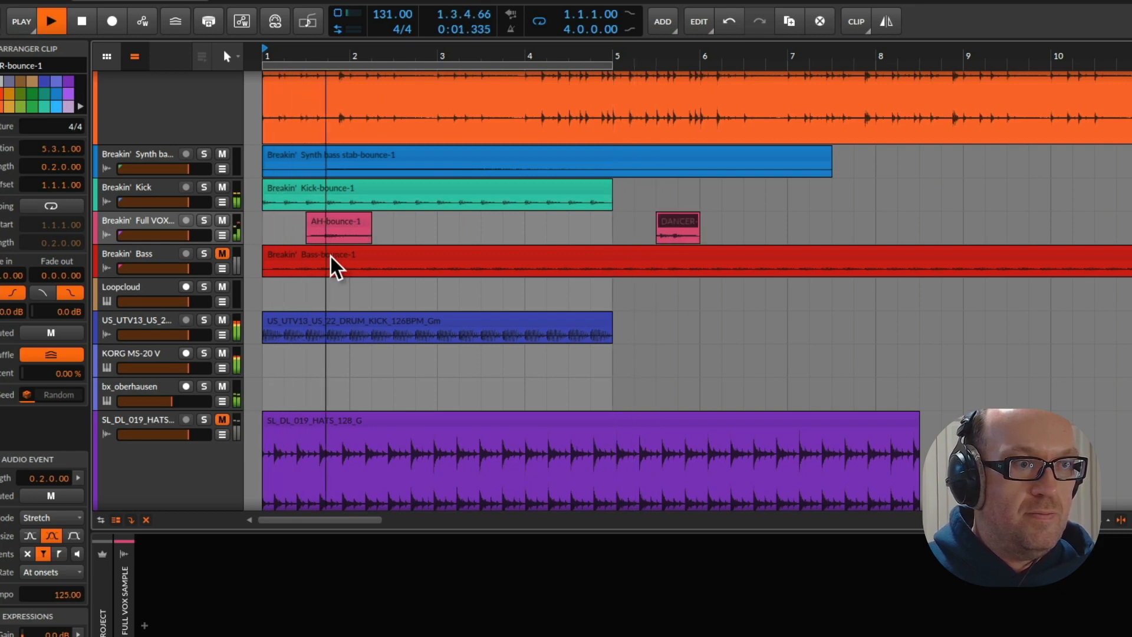
Move the AH-bounce-1 clip to 1.4.1.00 and increase the height of the Full VOX track
left_click_drag(330, 224, 345, 223)
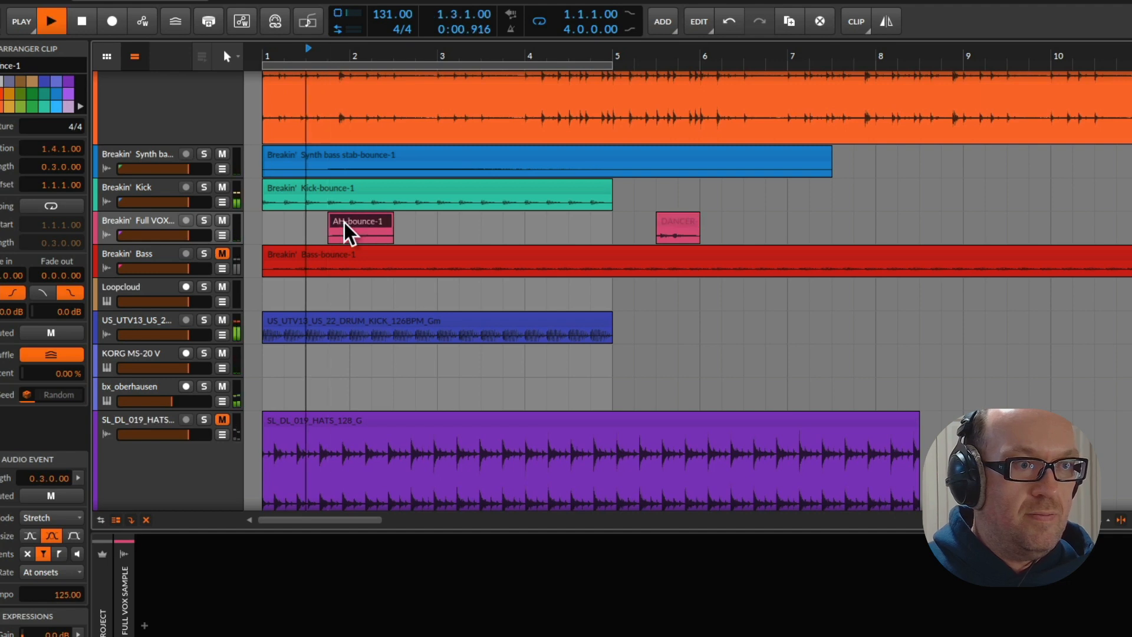
left_click_drag(210, 245, 211, 338)
key("space")
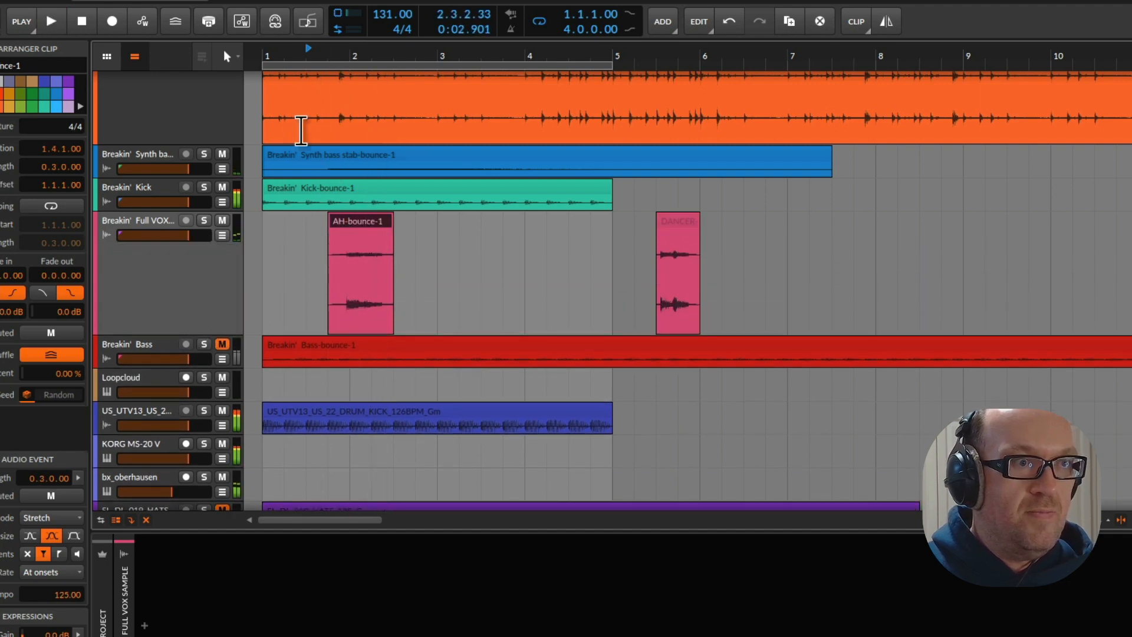
Trim the start of the AH-bounce-1 clip to the vocal's onset at 1.4.4.28 and play the result
left_click_drag(338, 62, 280, 69)
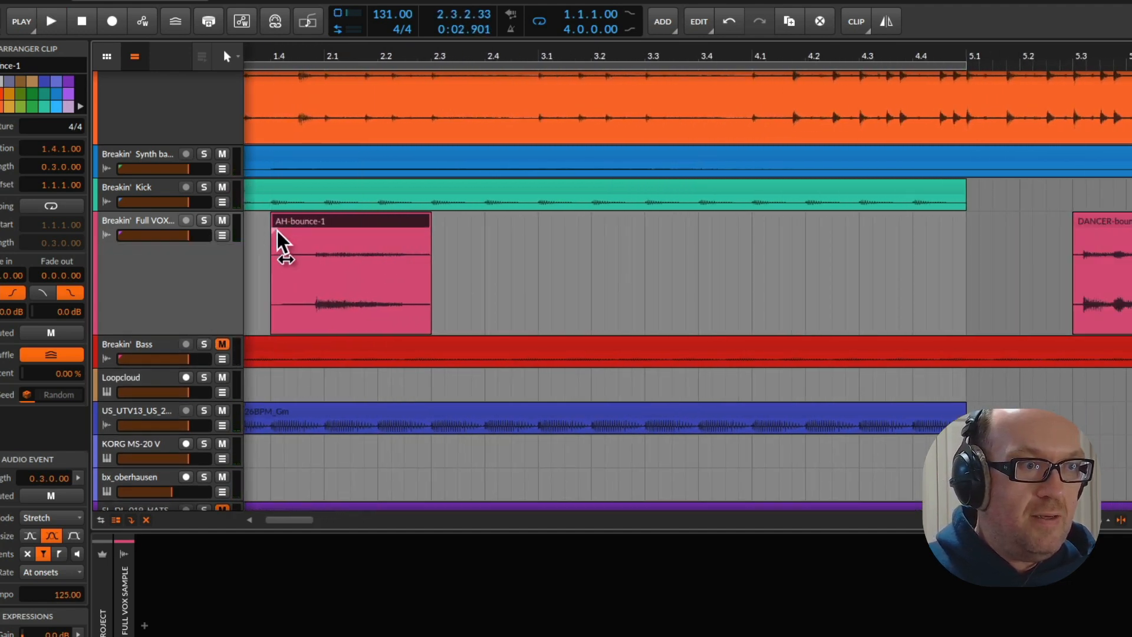
left_click_drag(282, 231, 328, 235)
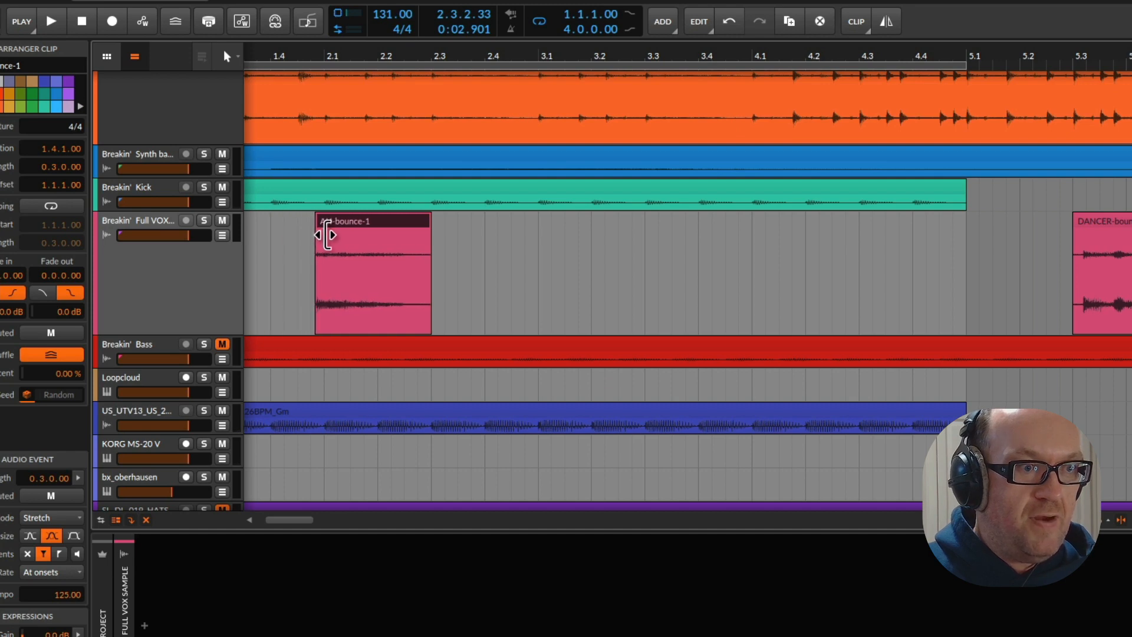
key("space")
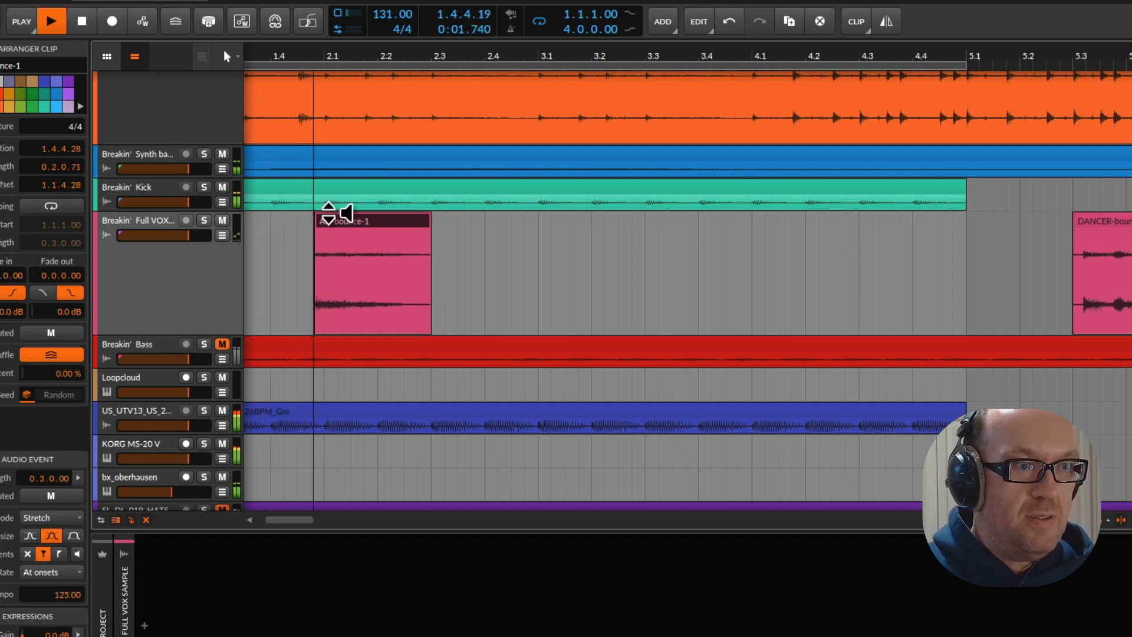
key("space")
Move the trimmed AH-bounce-1 clip to 1.4.4.00 and check its timing by playing the loop
left_click_drag(336, 223, 334, 227)
key("space")
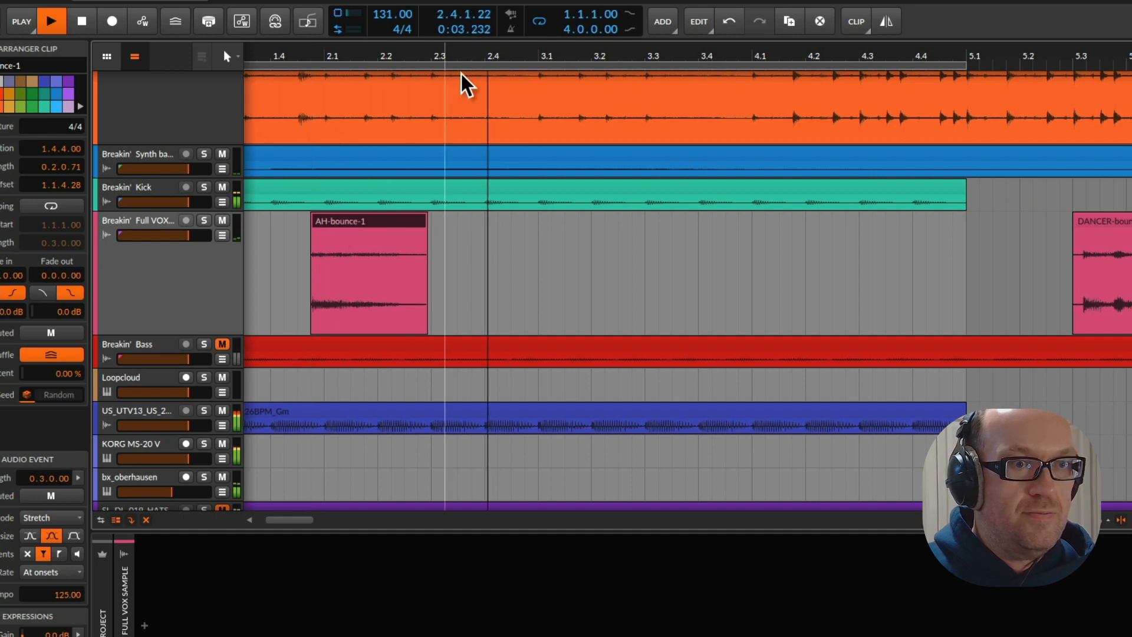
left_click_drag(525, 58, 402, 42)
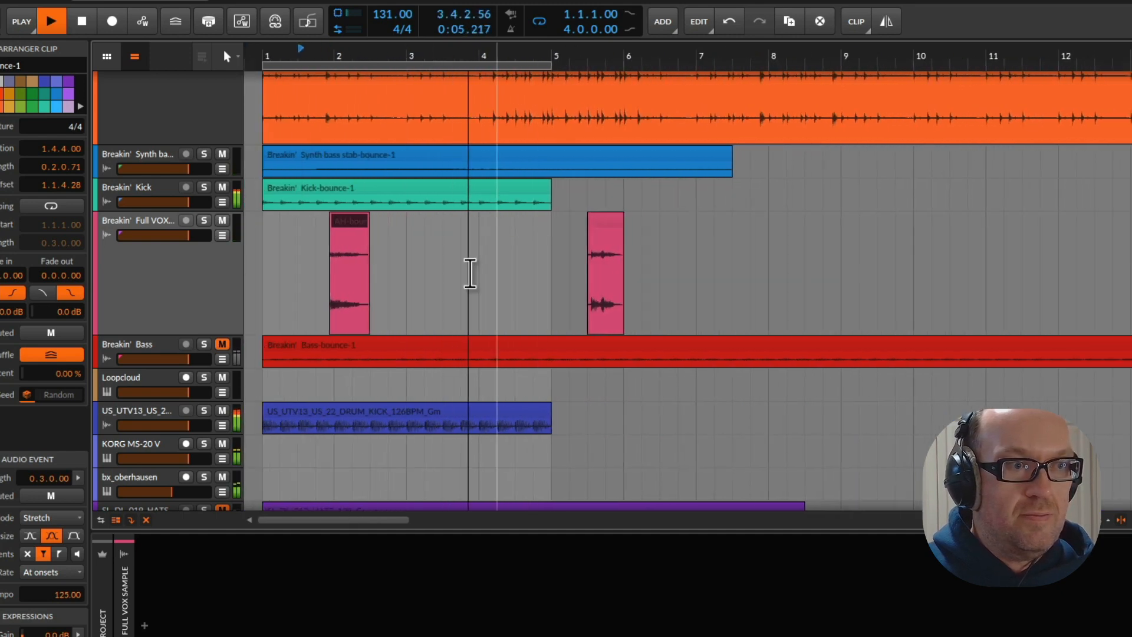
key("space")
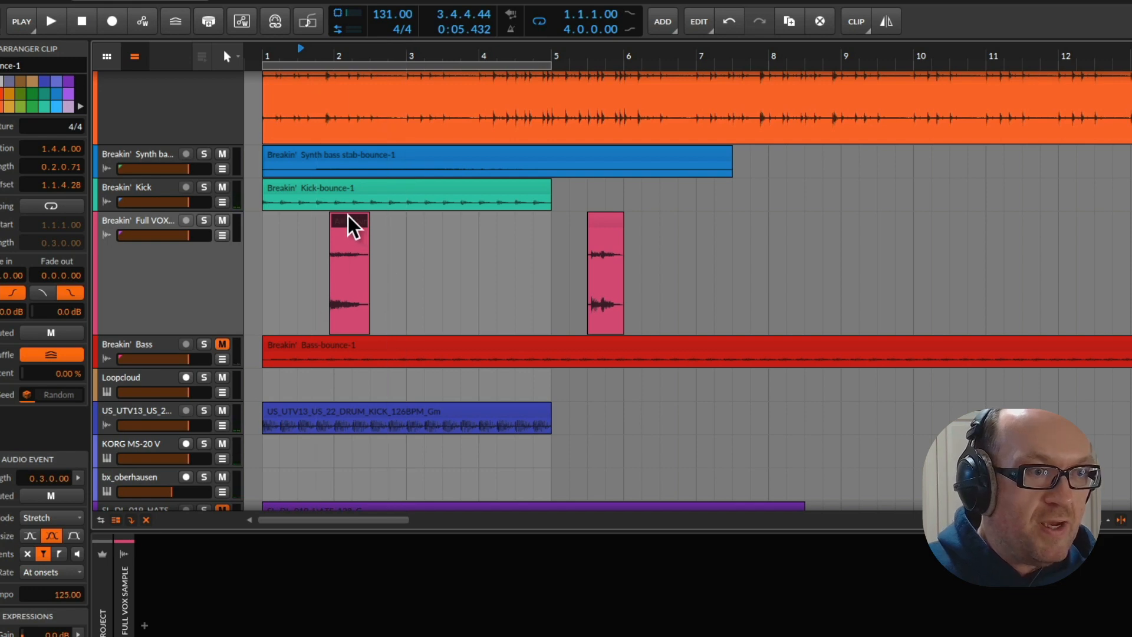
Consolidate the AH-bounce-1 clip, extend its start back to bar 1, and place a copy at 3.1.1.00
right_click(339, 223)
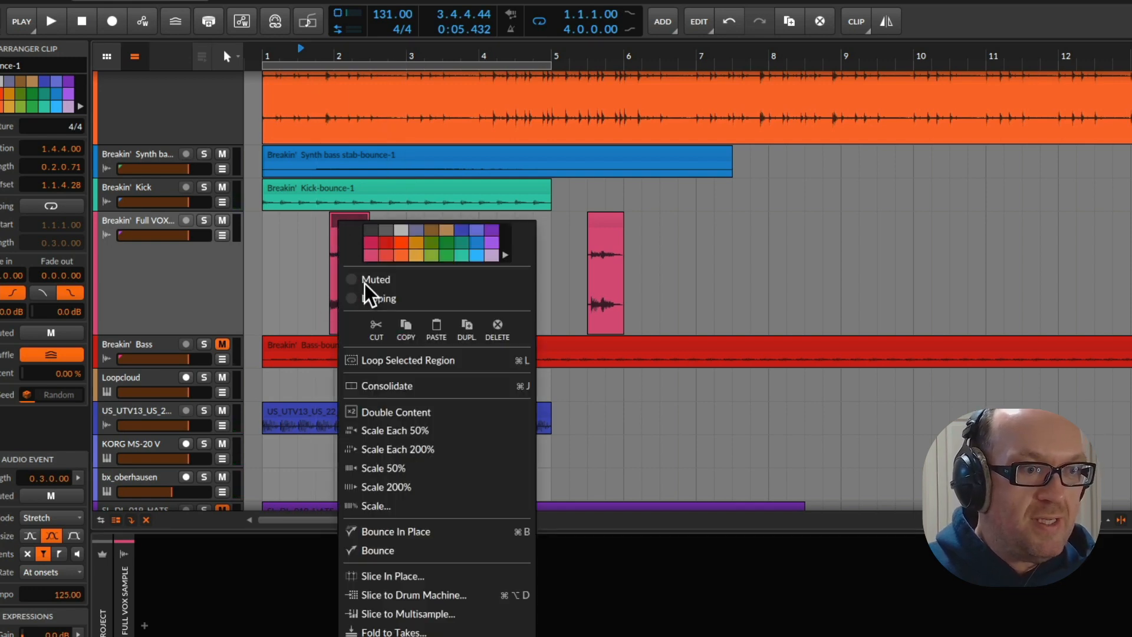
left_click(395, 392)
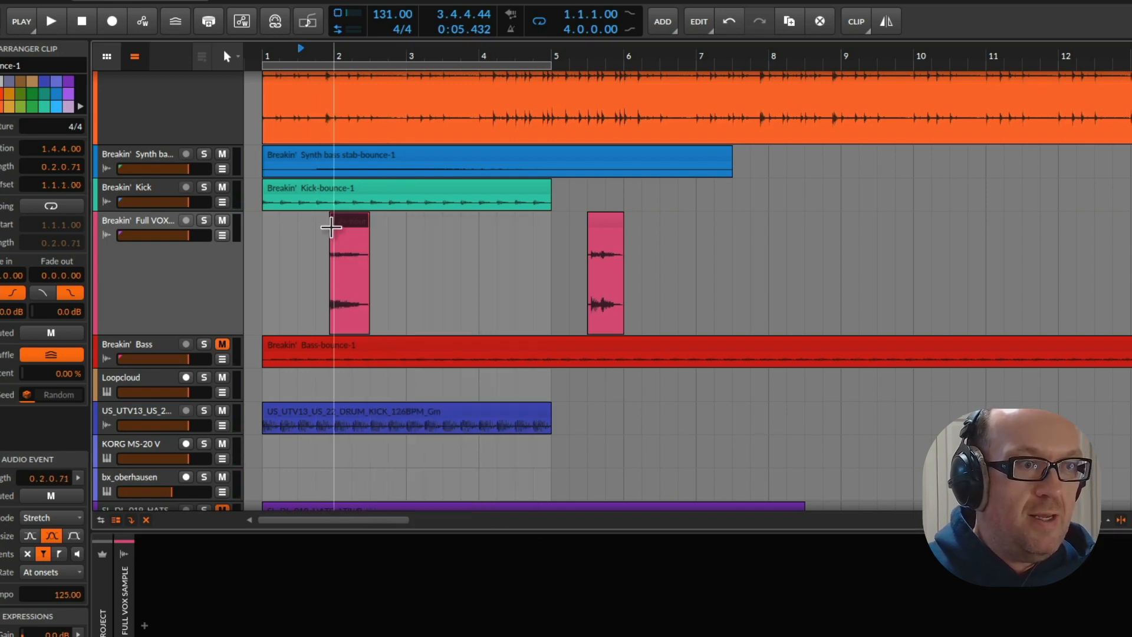
left_click_drag(335, 232, 448, 241)
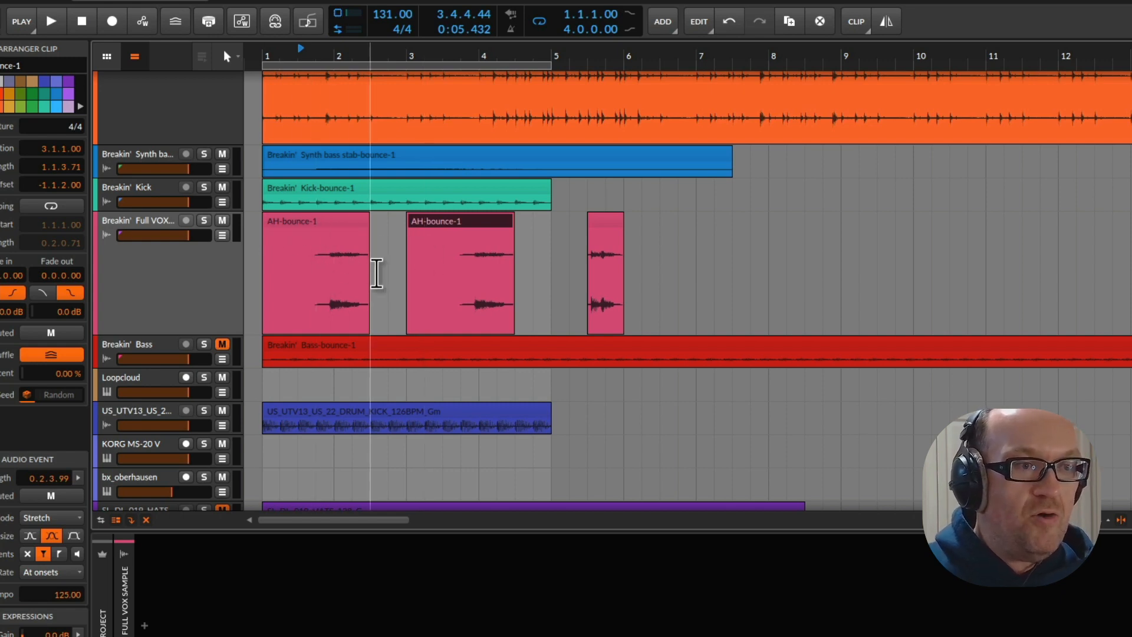
Play the loop from bar 1 to check the repeated AH vocal with the other tracks, and stop playback
left_click(299, 220)
key("space")
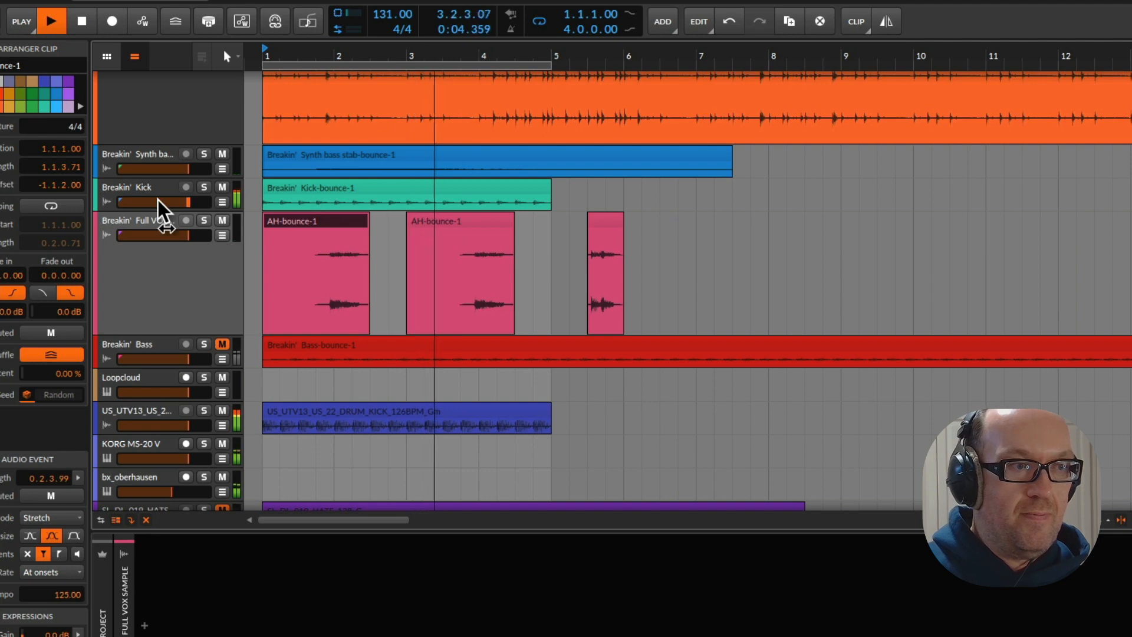
left_click(160, 298)
scroll(307, 270, "down", 3)
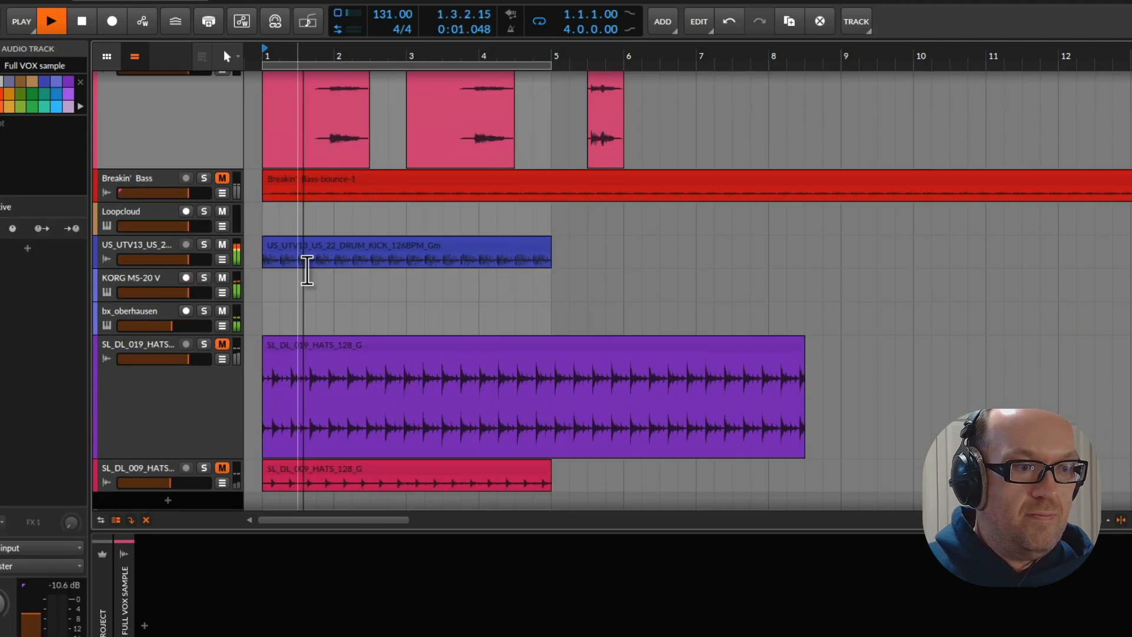
scroll(308, 270, "down", 2)
left_click(183, 331)
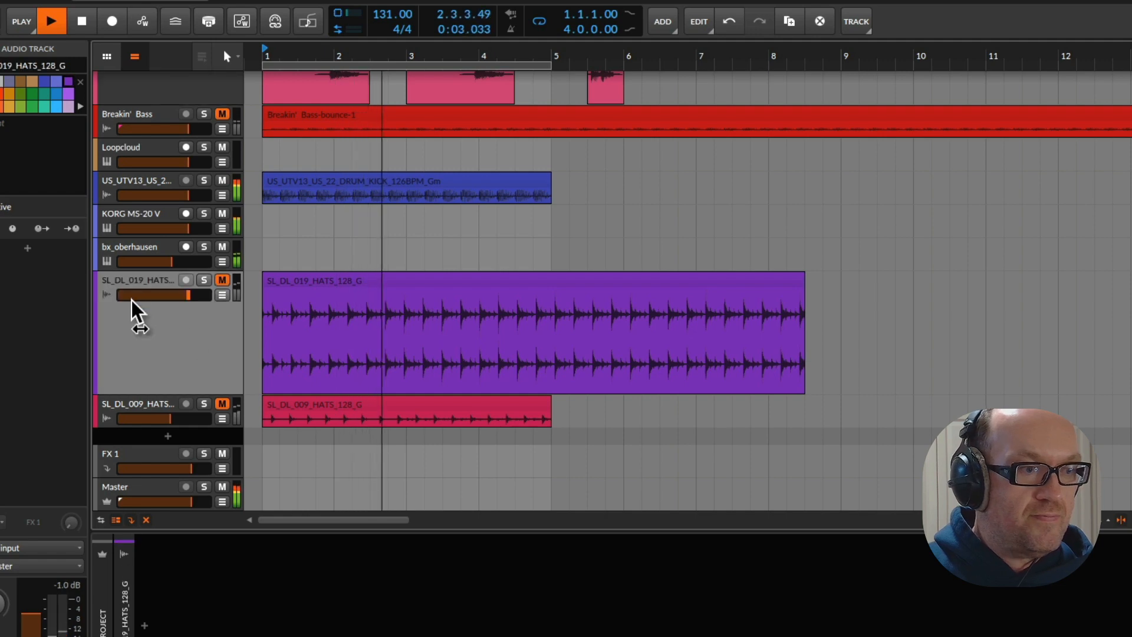
key("space")
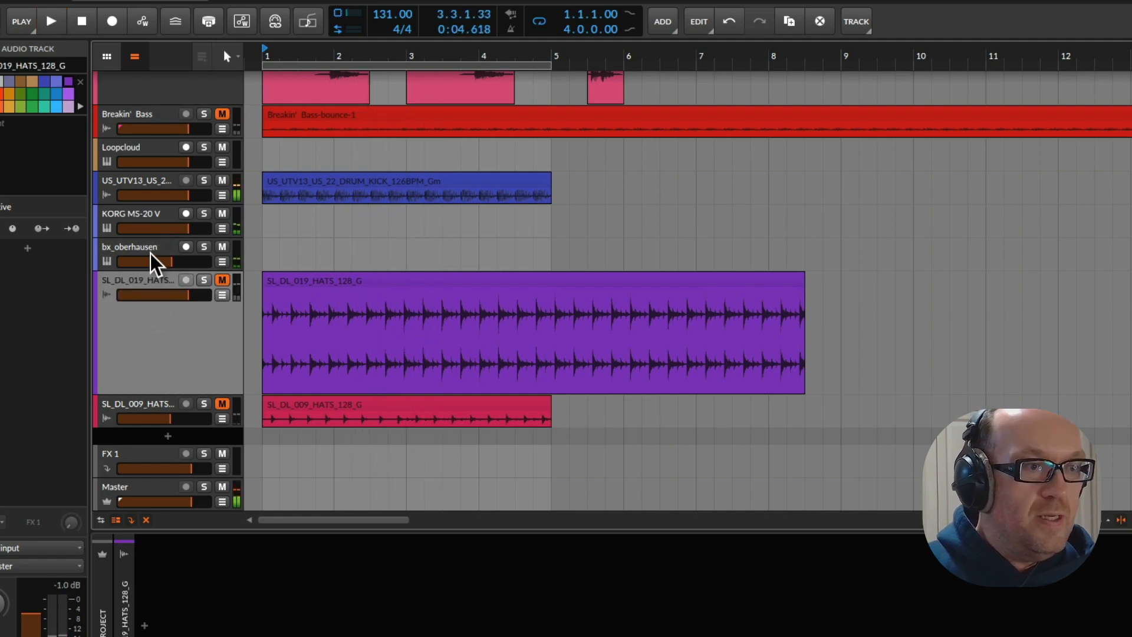
Solo the VOCAL CHOP RHY track and listen to it on its own
scroll(167, 369, "up", 1)
scroll(170, 370, "up", 2)
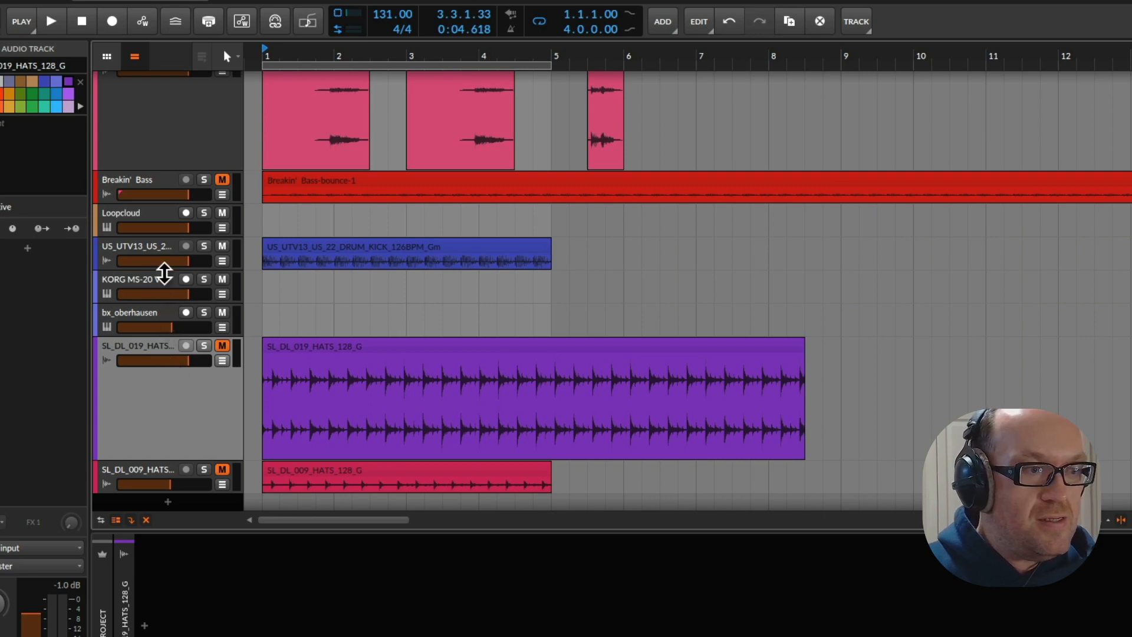
scroll(168, 277, "up", 7)
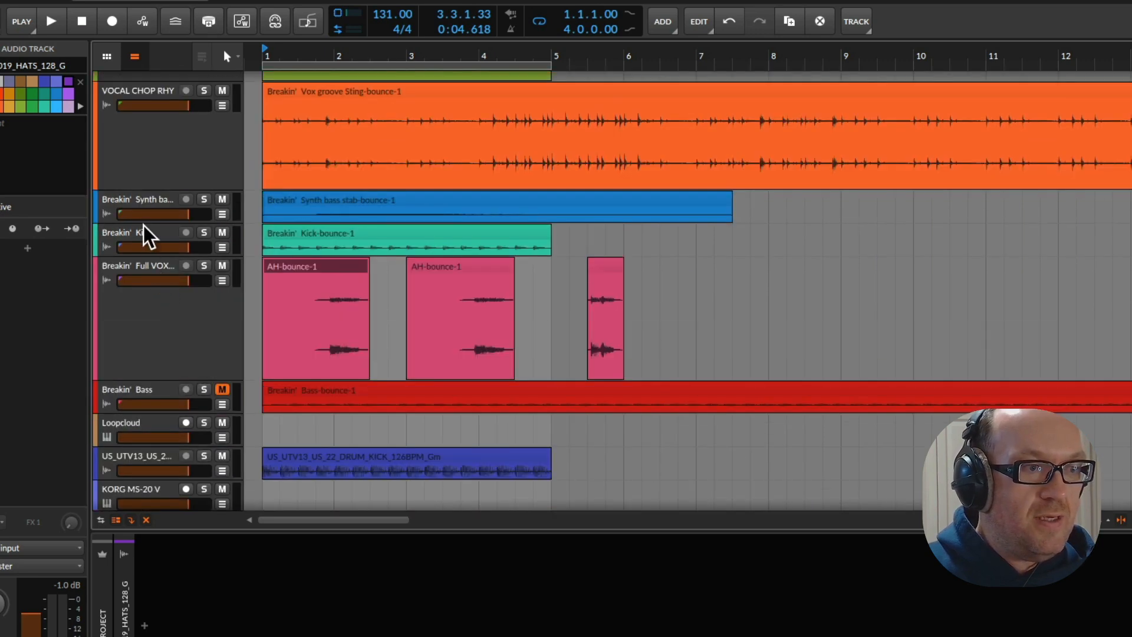
scroll(147, 242, "up", 4)
left_click(204, 200)
key("space")
left_click(194, 270)
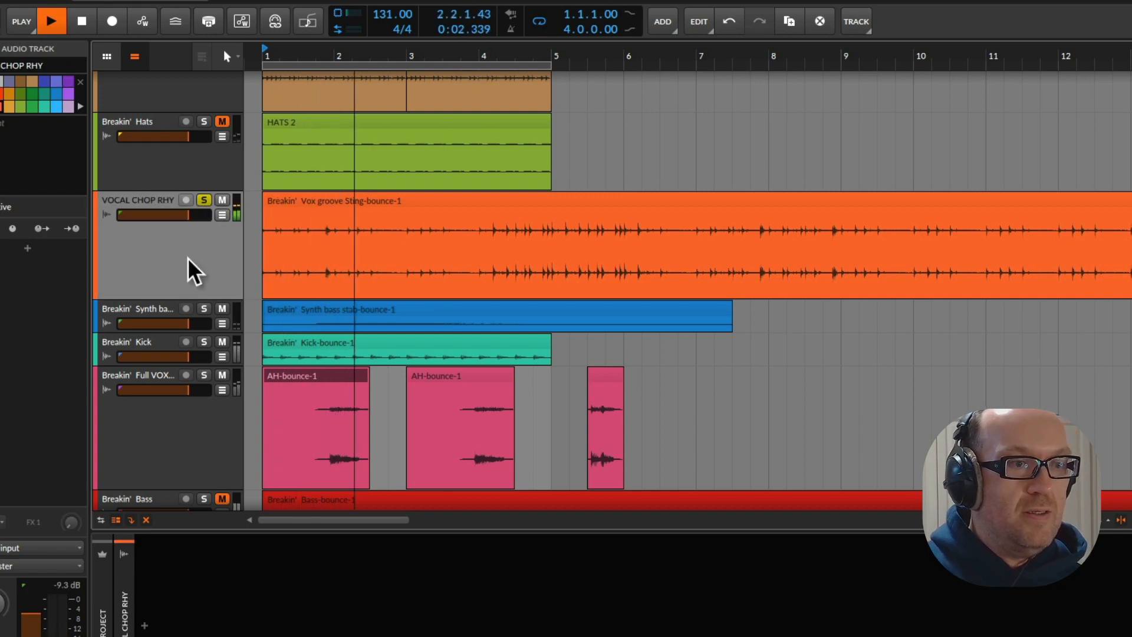
key("space")
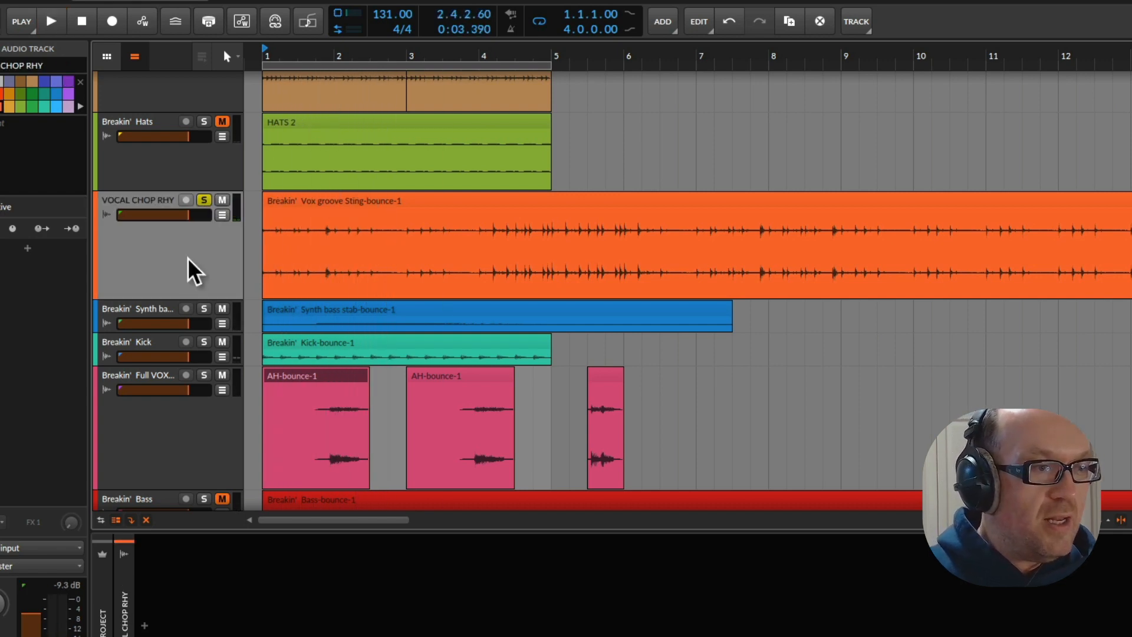
Add Arturia's Delay ETERNITY effect to the VOCAL CHOP RHY track
left_click(27, 249)
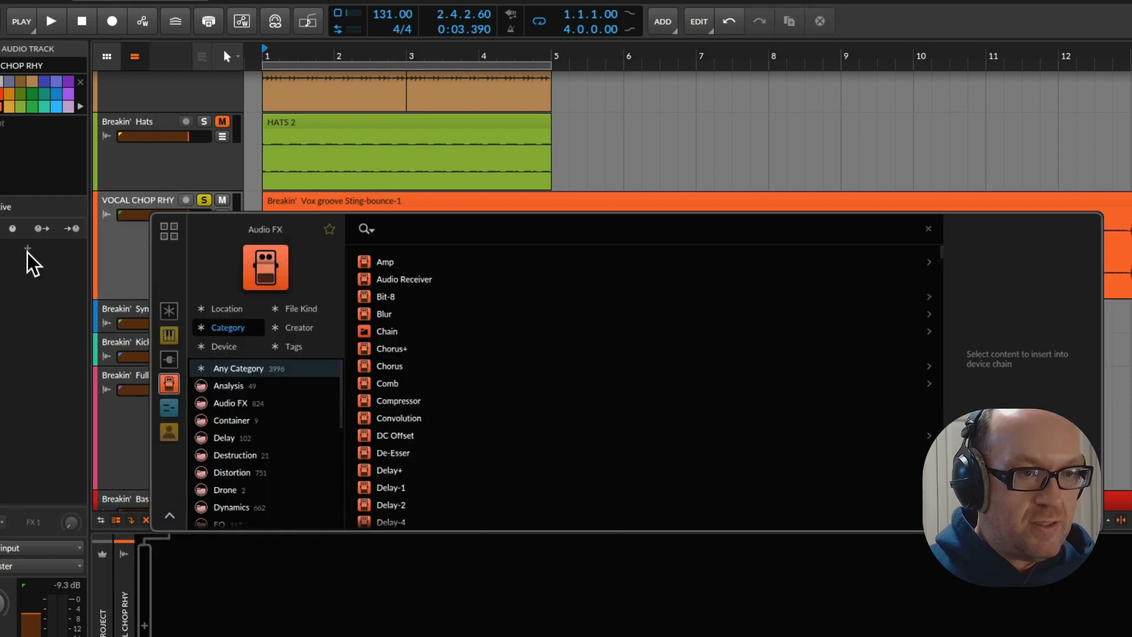
type("art")
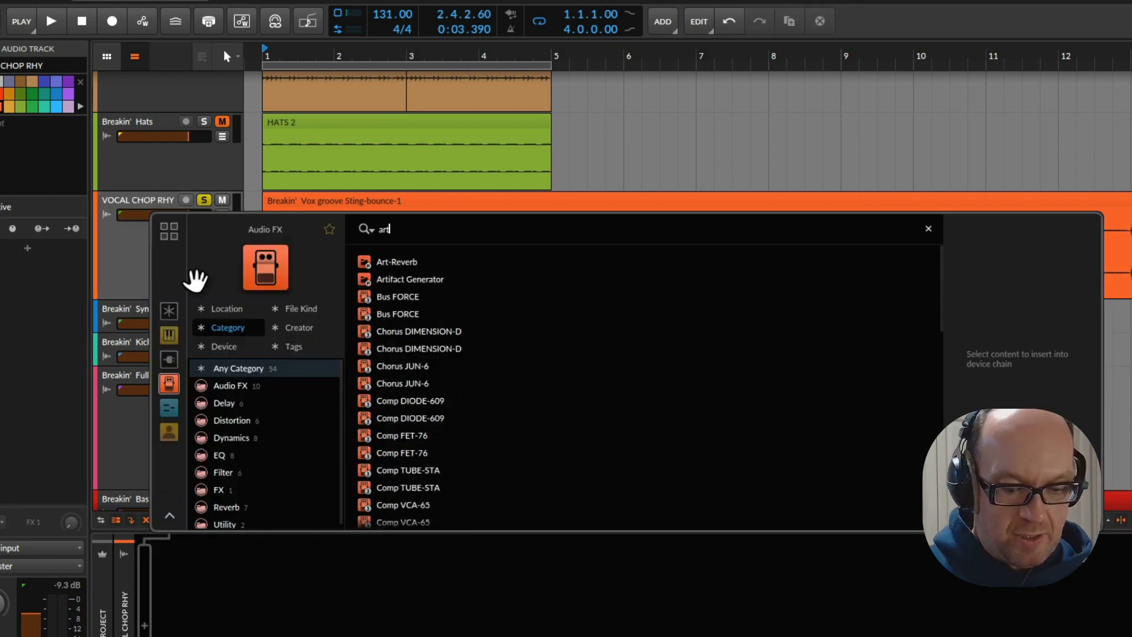
type("uria")
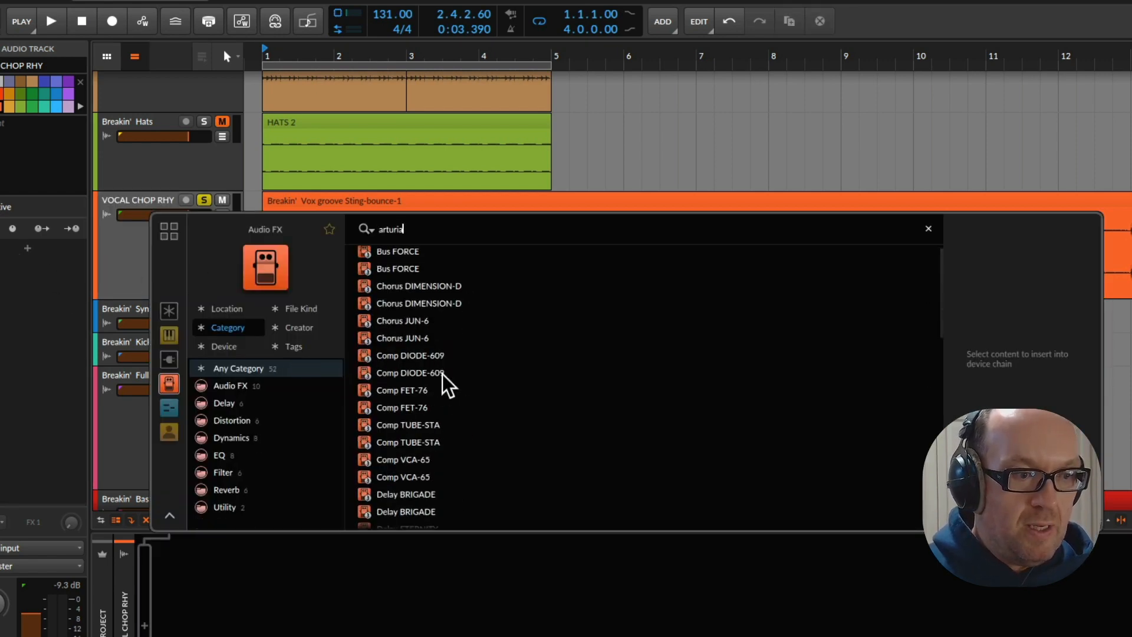
scroll(379, 383, "down", 3)
double_click(422, 500)
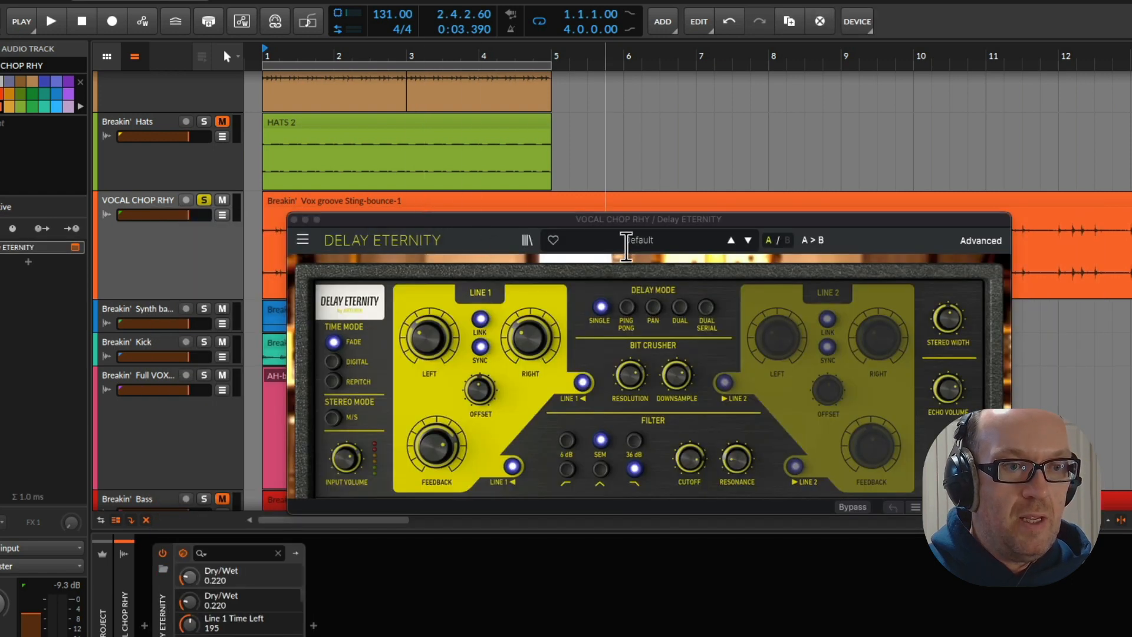
Load the Speaker Far delay preset and adjust its filter cutoff to about 1122 Hz during playback
left_click(631, 240)
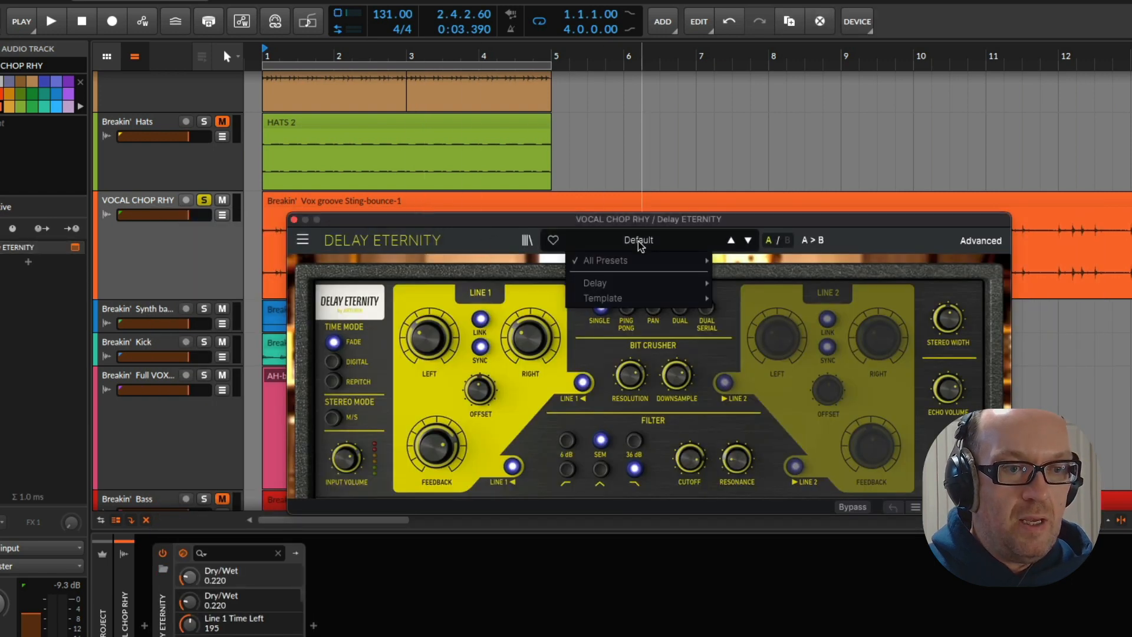
mouse_move(660, 283)
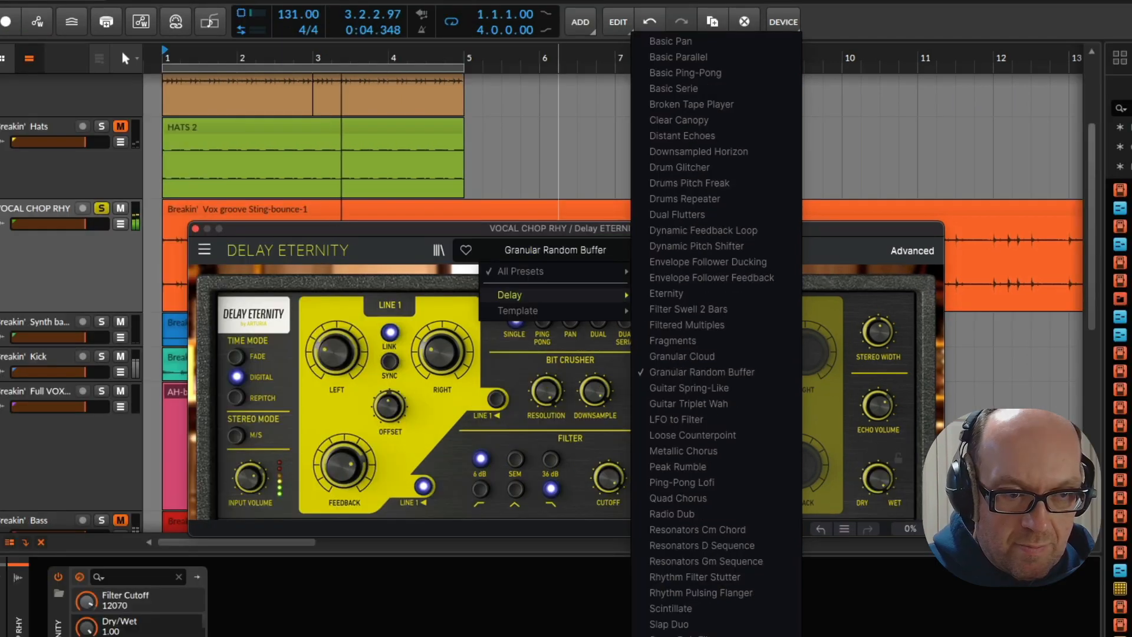
left_click(654, 635)
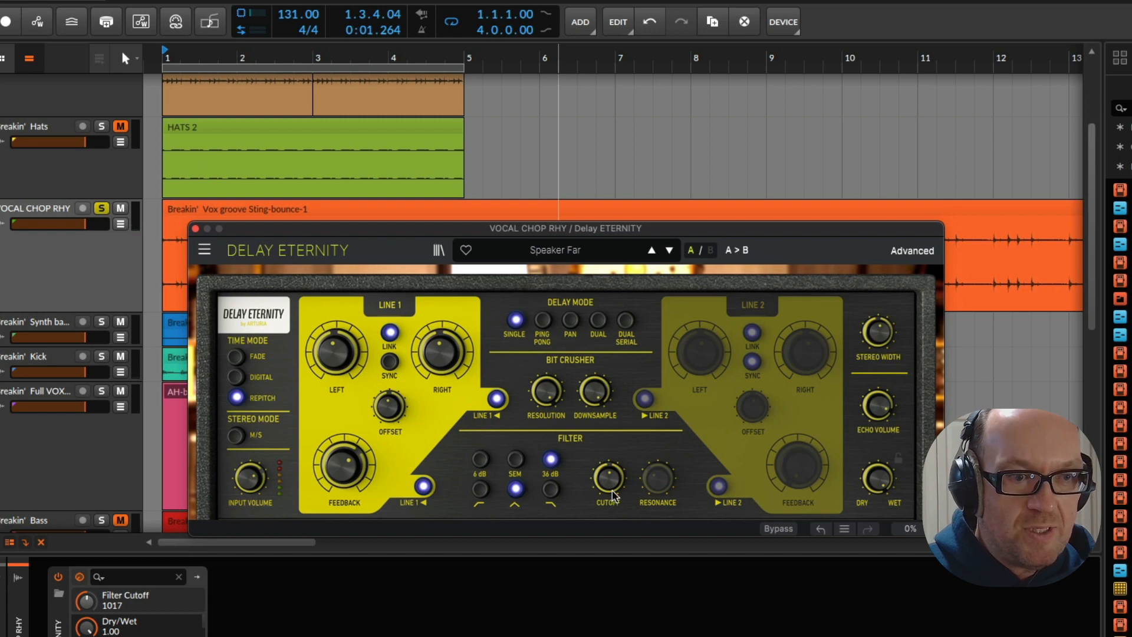
mouse_move(613, 495)
left_mouse_down()
mouse_move(613, 480)
mouse_move(613, 507)
left_mouse_up()
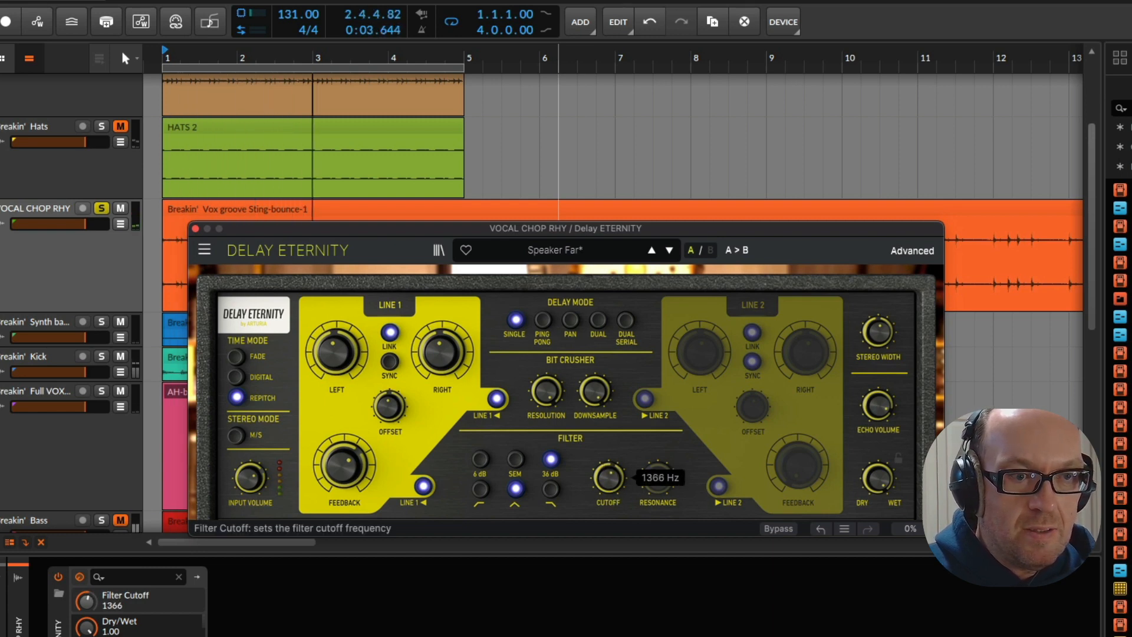
left_click_drag(613, 486, 613, 488)
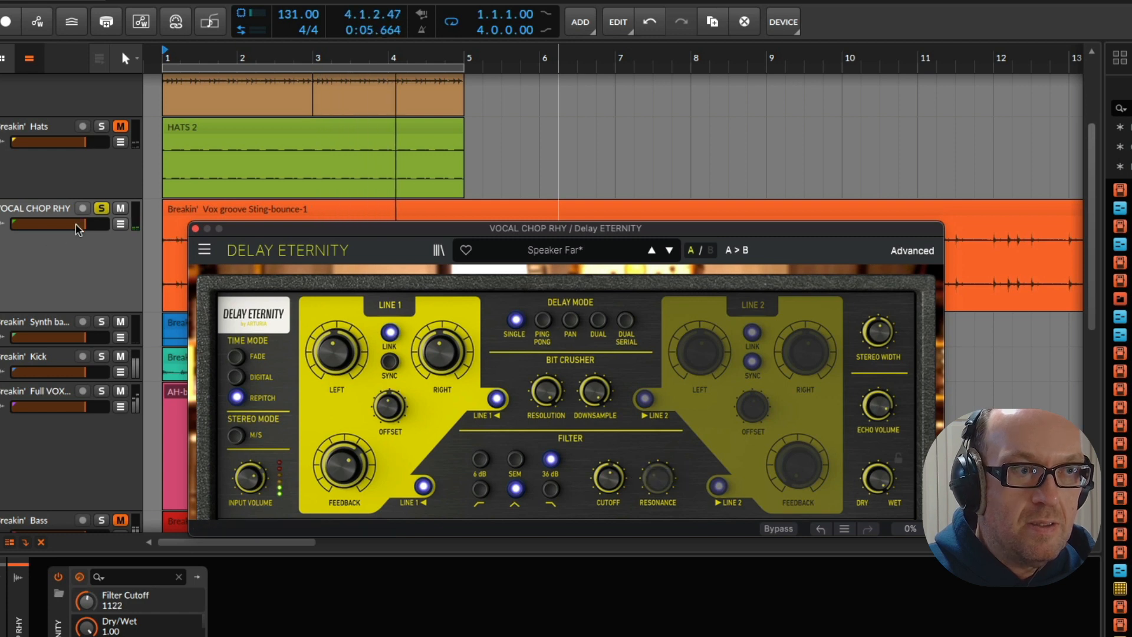
Unsolo the VOCAL CHOP RHY track, move the delay window off the clips, and mute the bx_oberhausen track
left_click(101, 208)
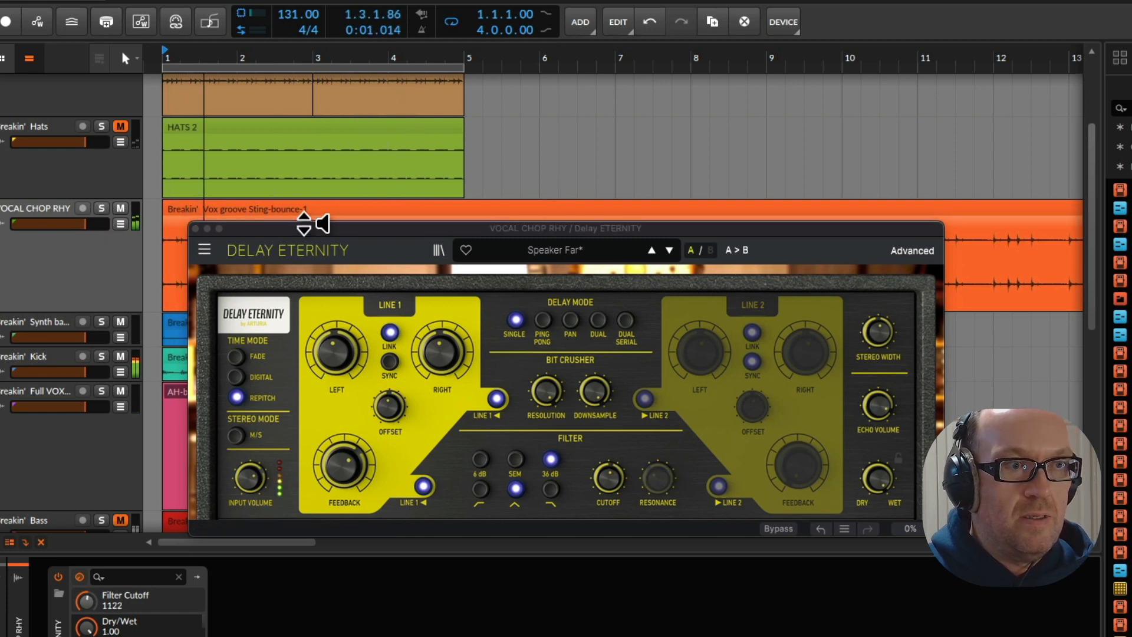
left_click_drag(279, 228, 596, 149)
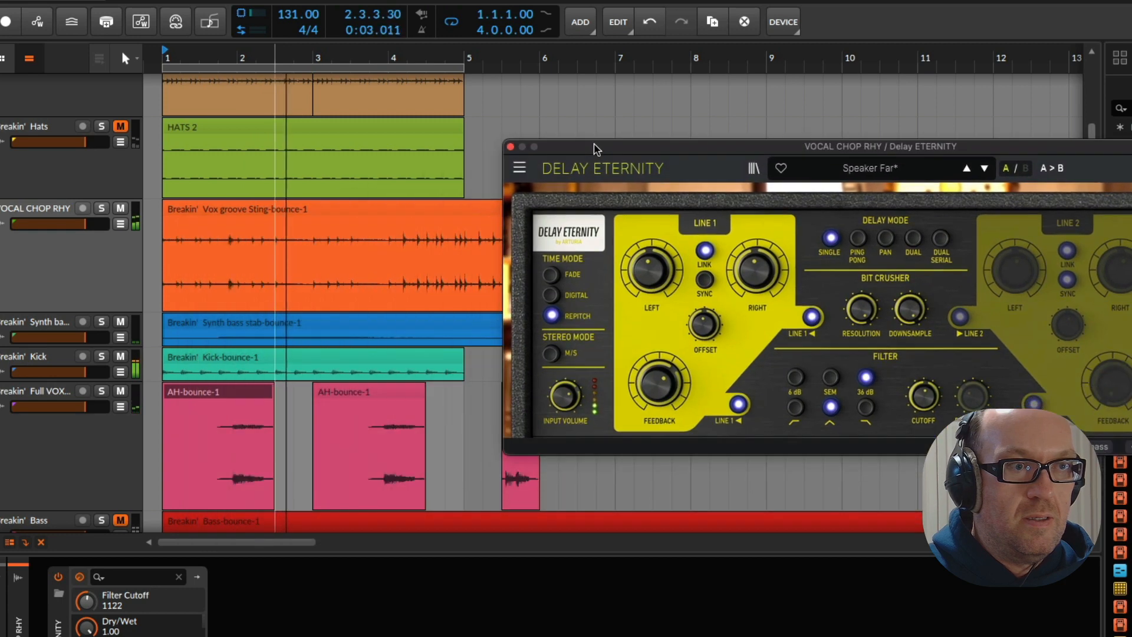
scroll(47, 416, "down", 2)
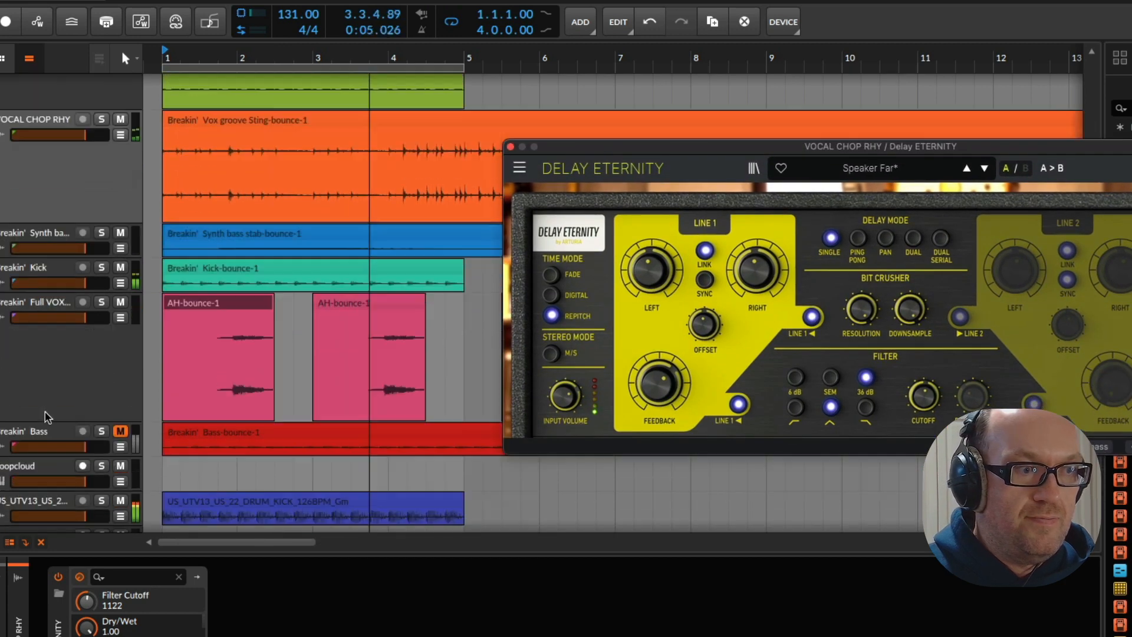
scroll(47, 416, "down", 3)
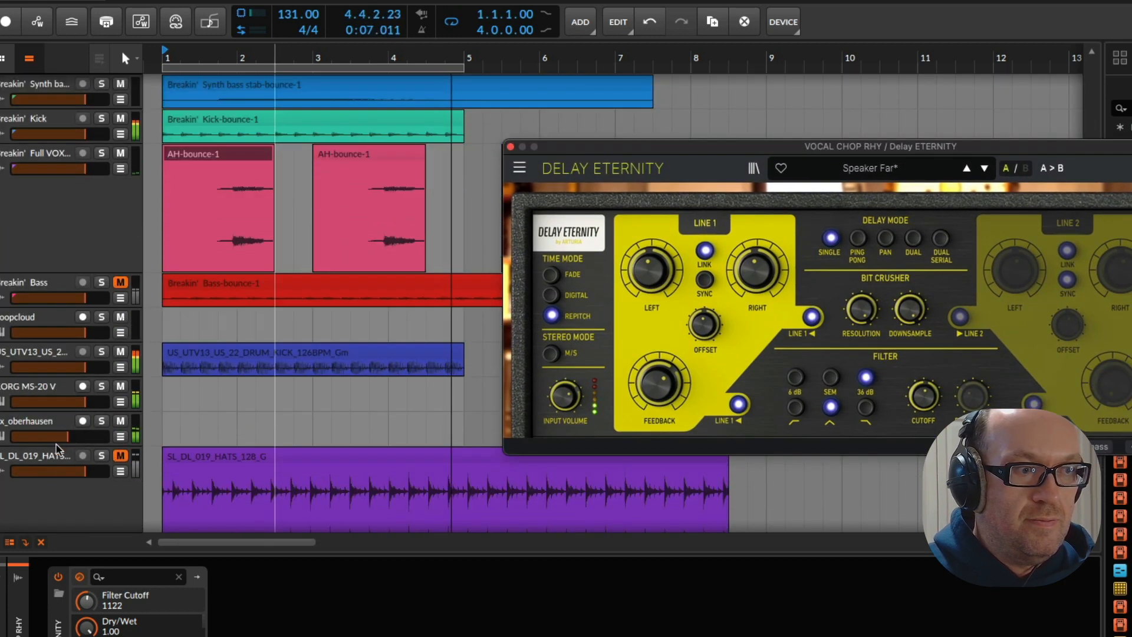
left_click(120, 421)
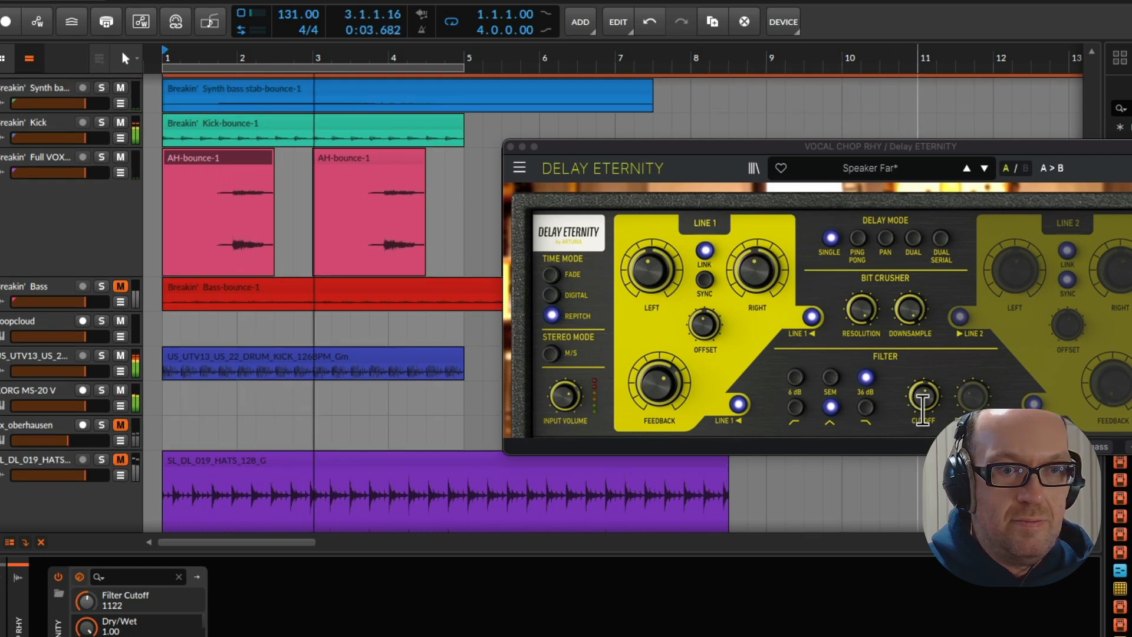
Lower the delay's filter cutoff to about 718 Hz, and audition the following presets from Stereo Bitcrush through Voice Psychedelia
left_click_drag(922, 406, 922, 424)
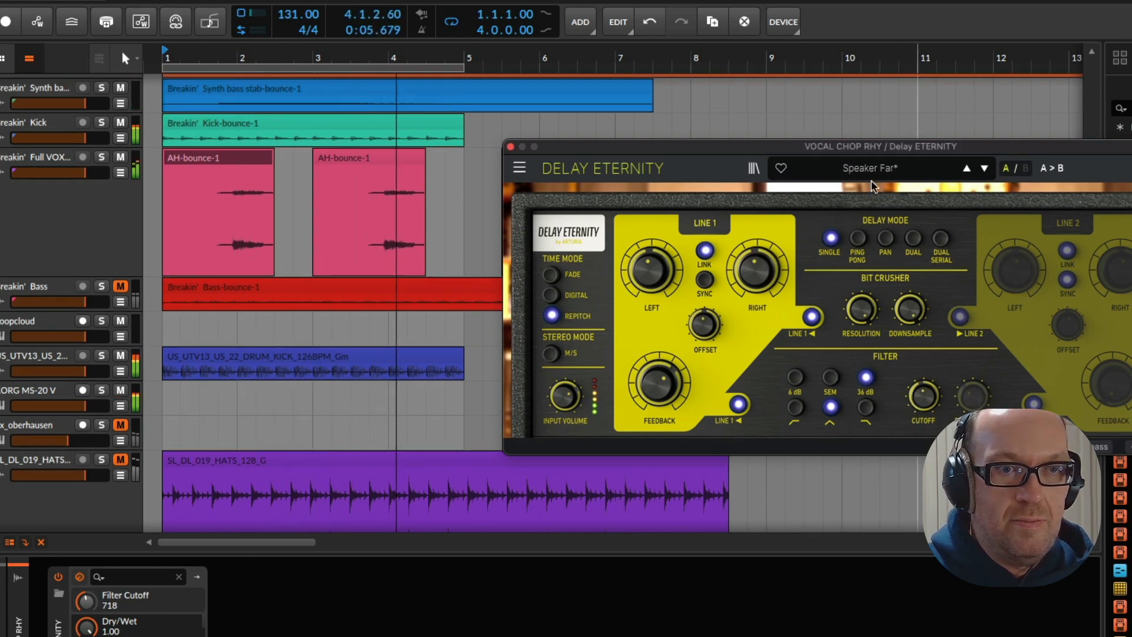
left_click(983, 168)
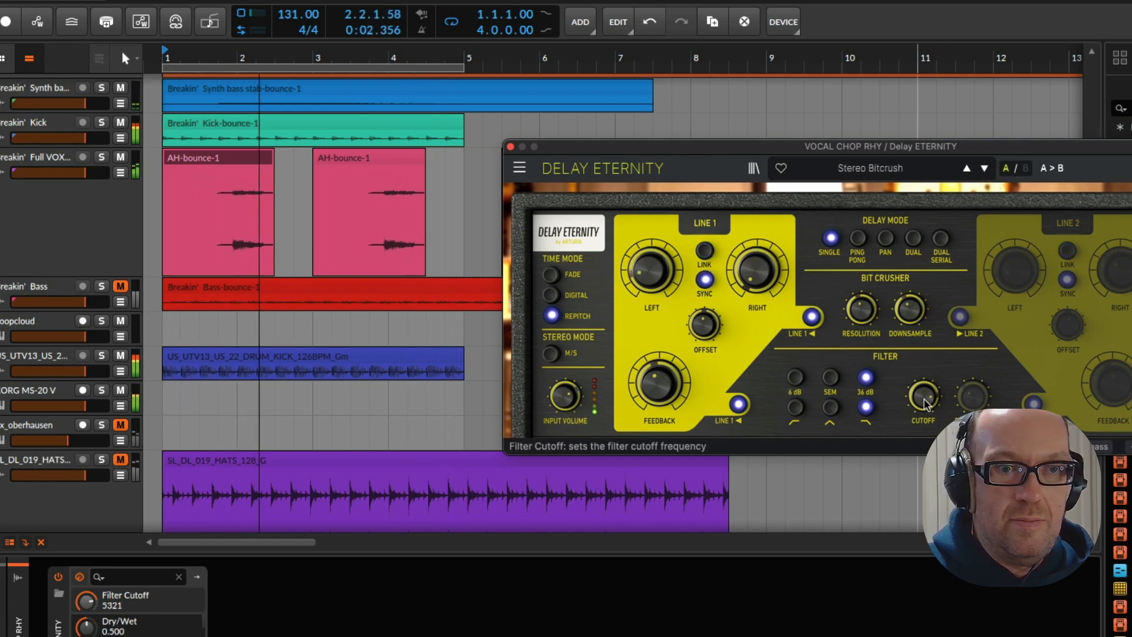
mouse_move(923, 403)
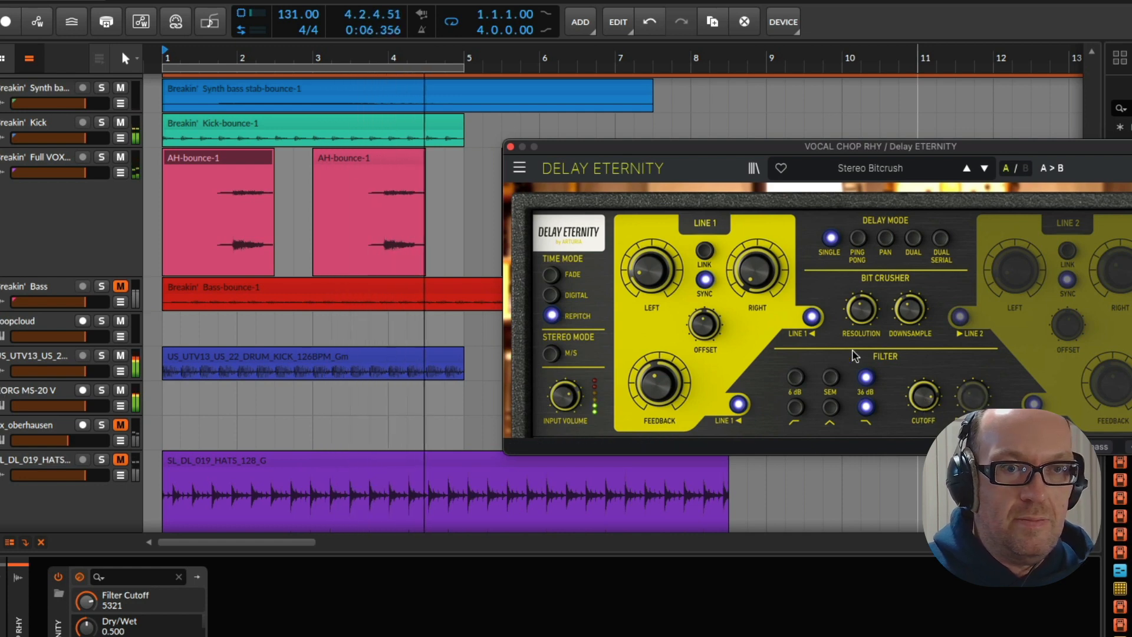
left_click(984, 169)
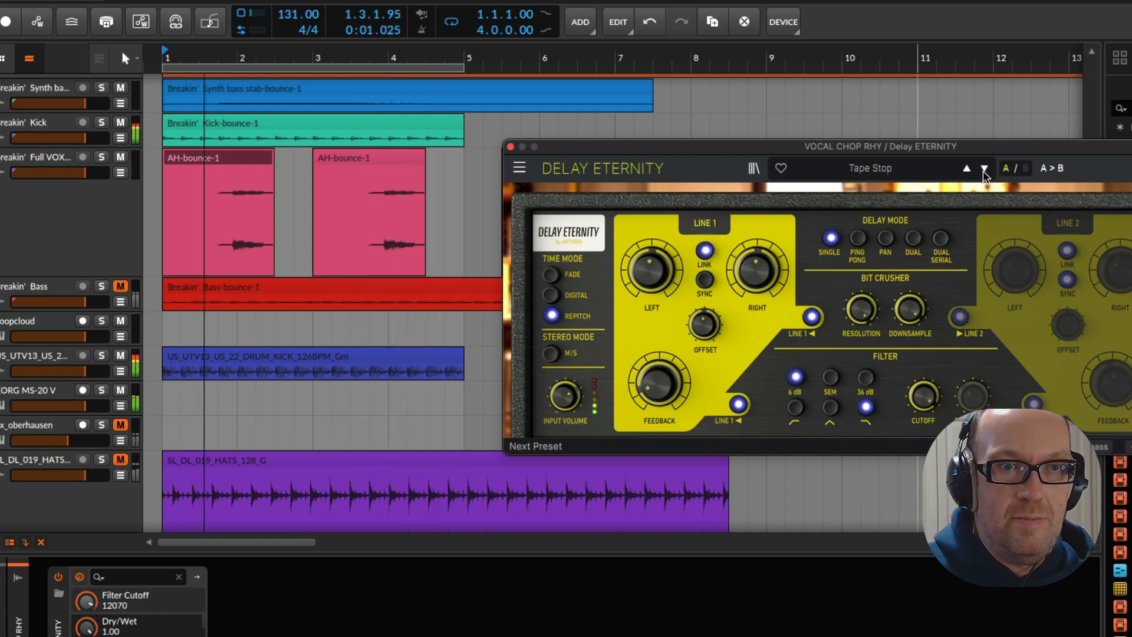
left_click(984, 169)
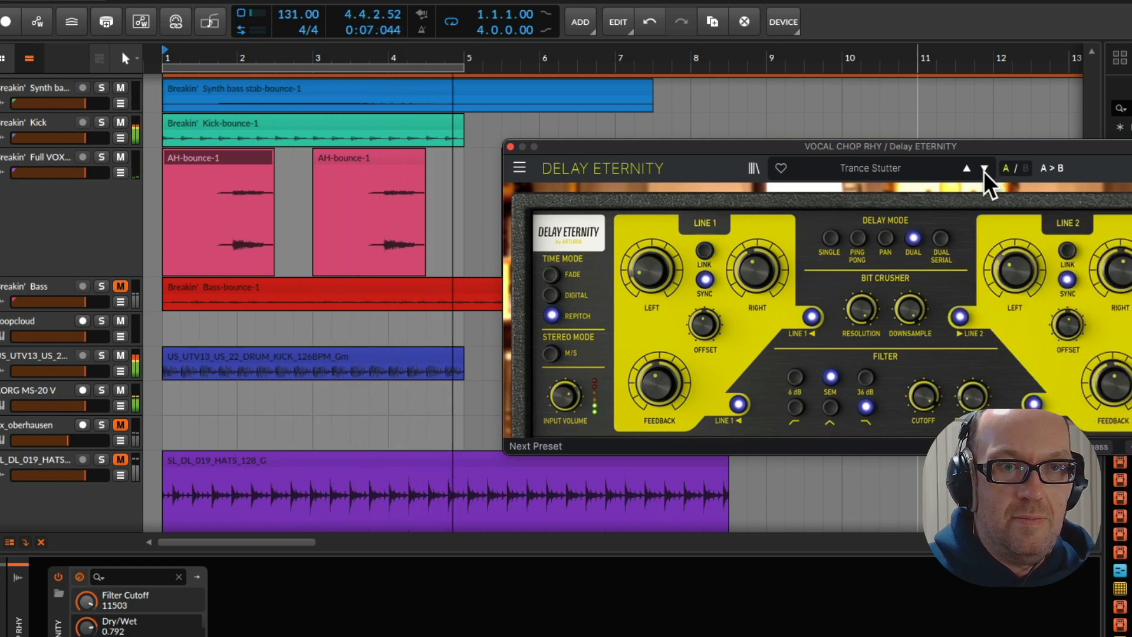
left_click(984, 169)
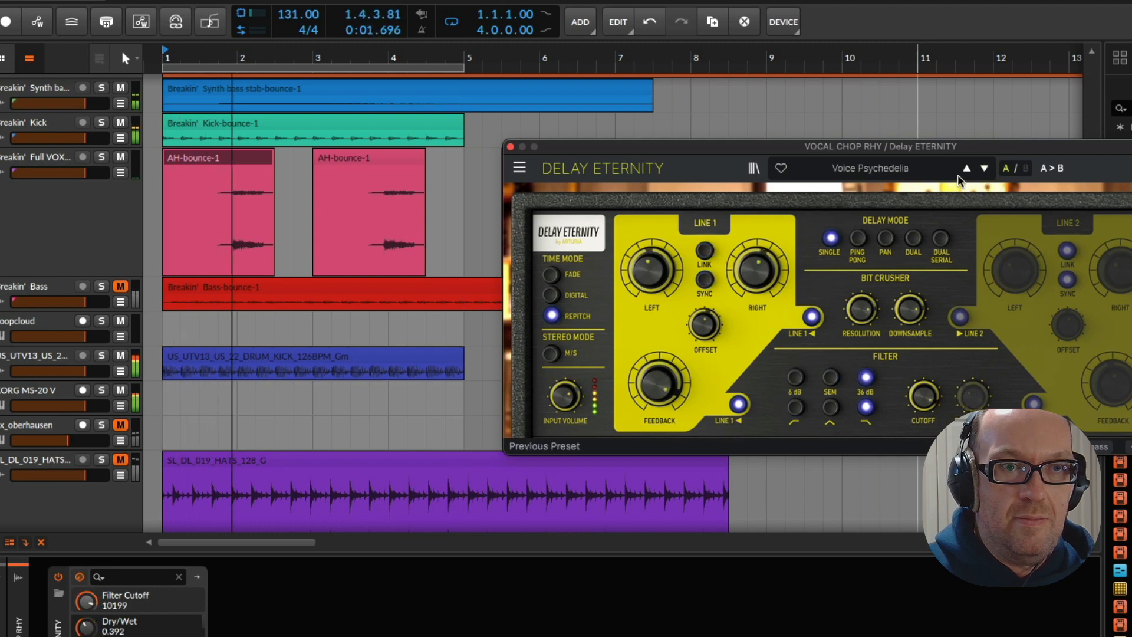
Load the Rhythm Filter Stutter delay preset, lower its filter cutoff to about 1017 Hz, and switch the filter to high-pass
left_click(867, 169)
mouse_move(886, 211)
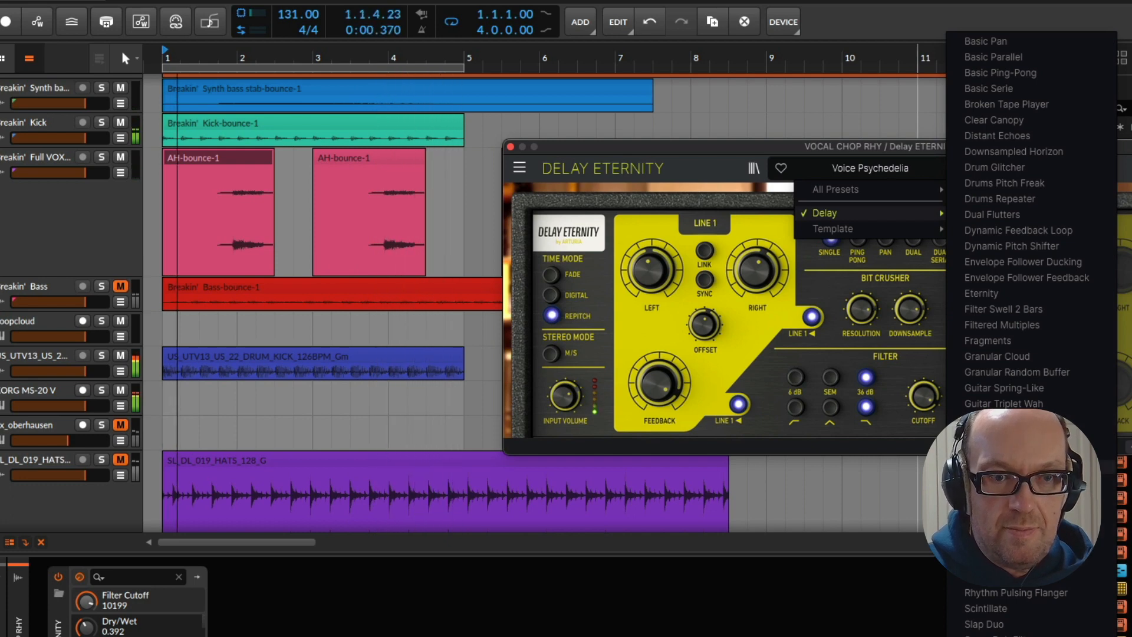
left_click(1003, 577)
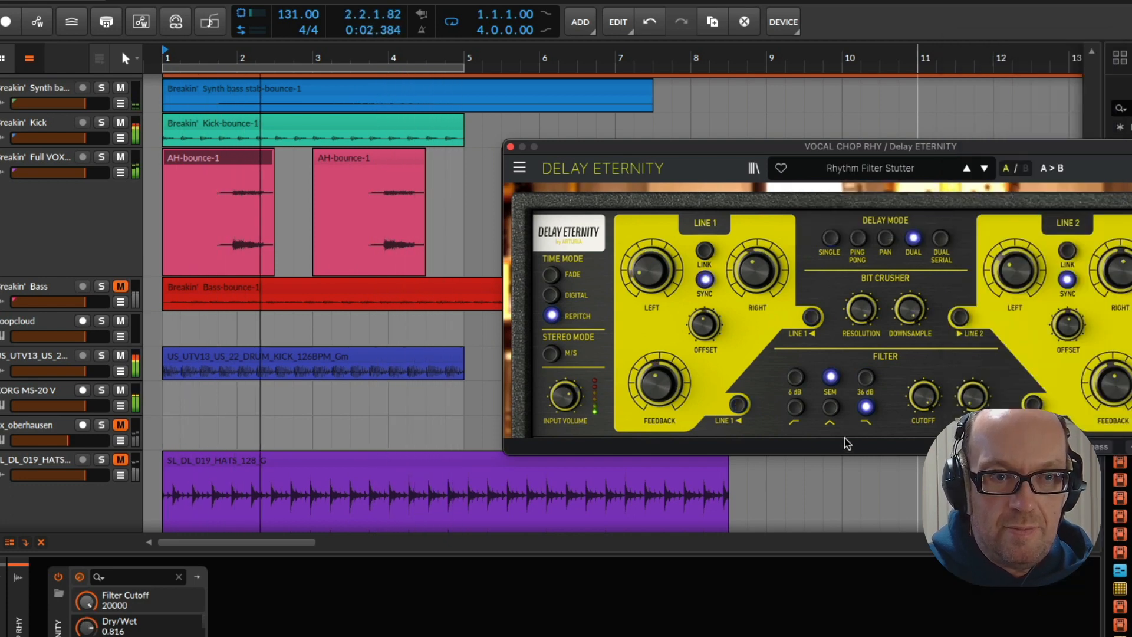
mouse_move(923, 396)
left_mouse_down()
mouse_move(923, 429)
mouse_move(923, 408)
left_mouse_up()
left_click(795, 406)
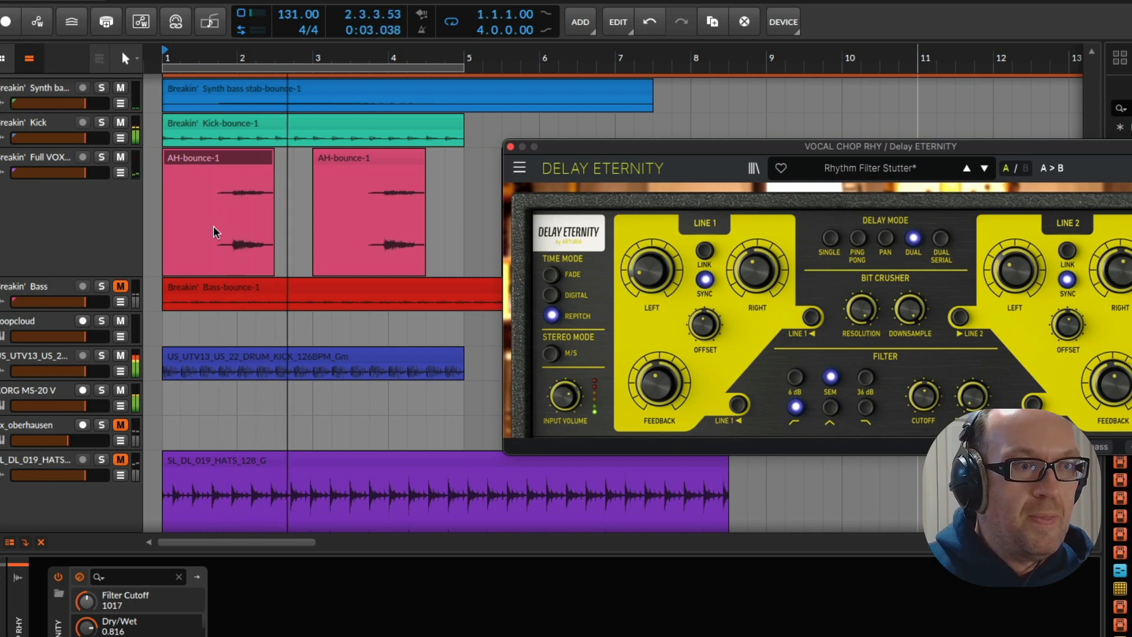
Unmute the bx_oberhausen track and bring up its synth window
scroll(214, 230, "down", 3)
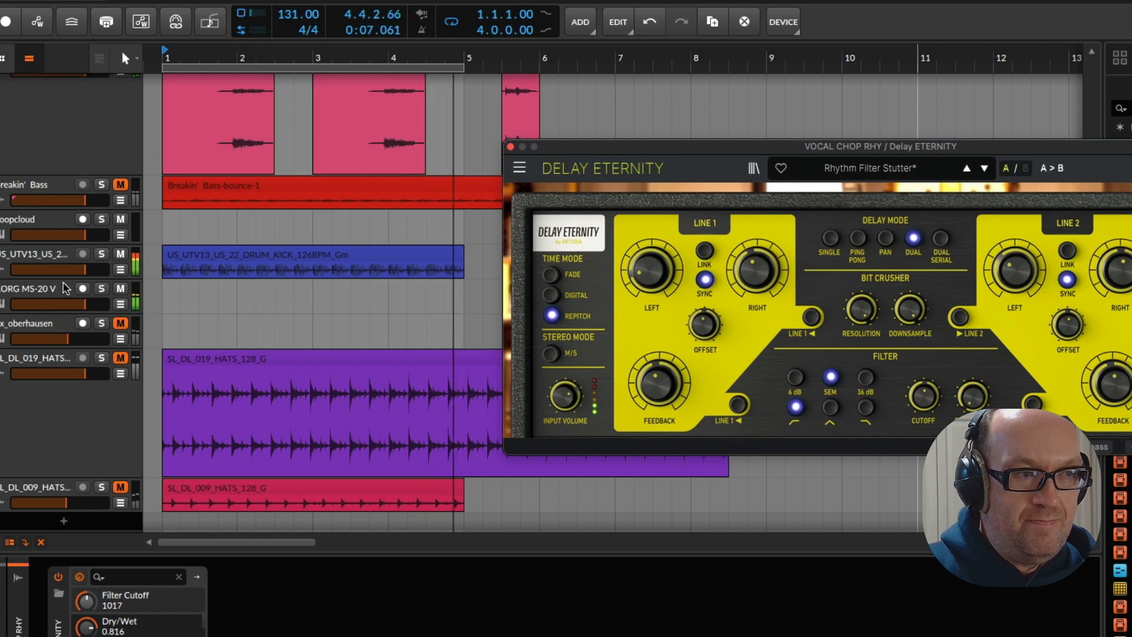
left_click(64, 326)
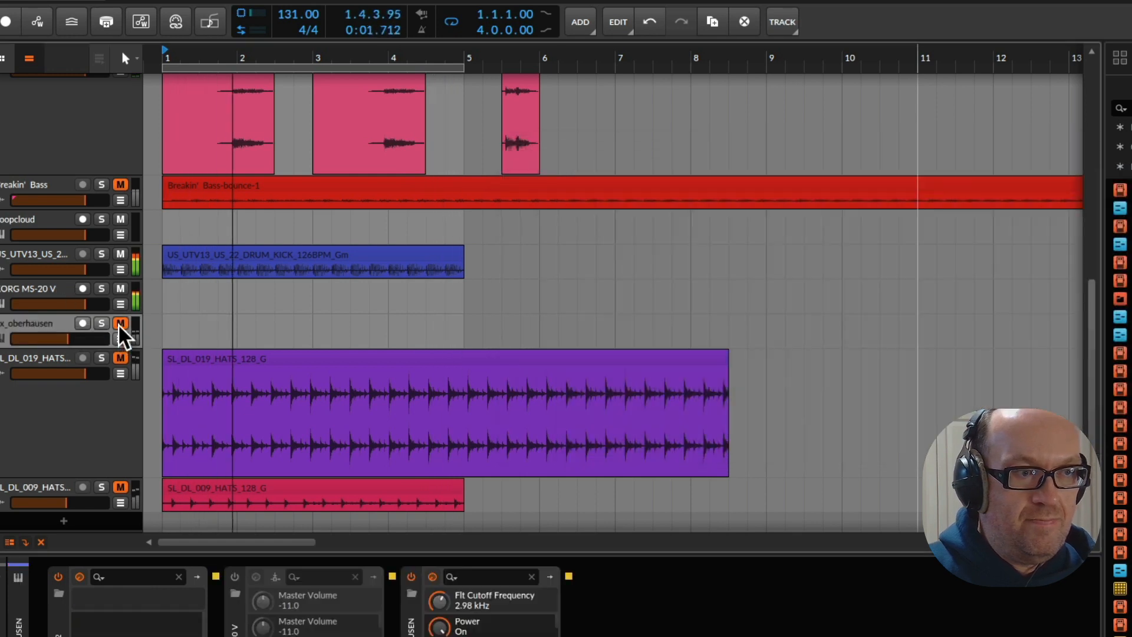
left_click(120, 324)
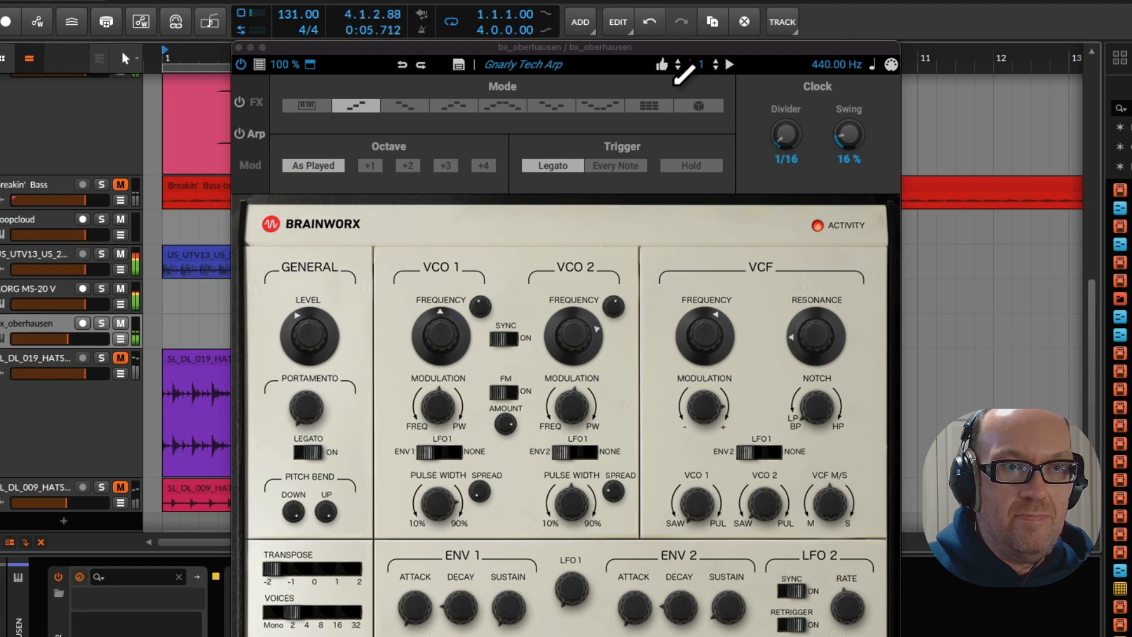
Audition successive bx_oberhausen presets from Gnarly Tech Arp through Histoires D'Eau 2 while the loop plays
left_click(678, 68)
left_click(677, 69)
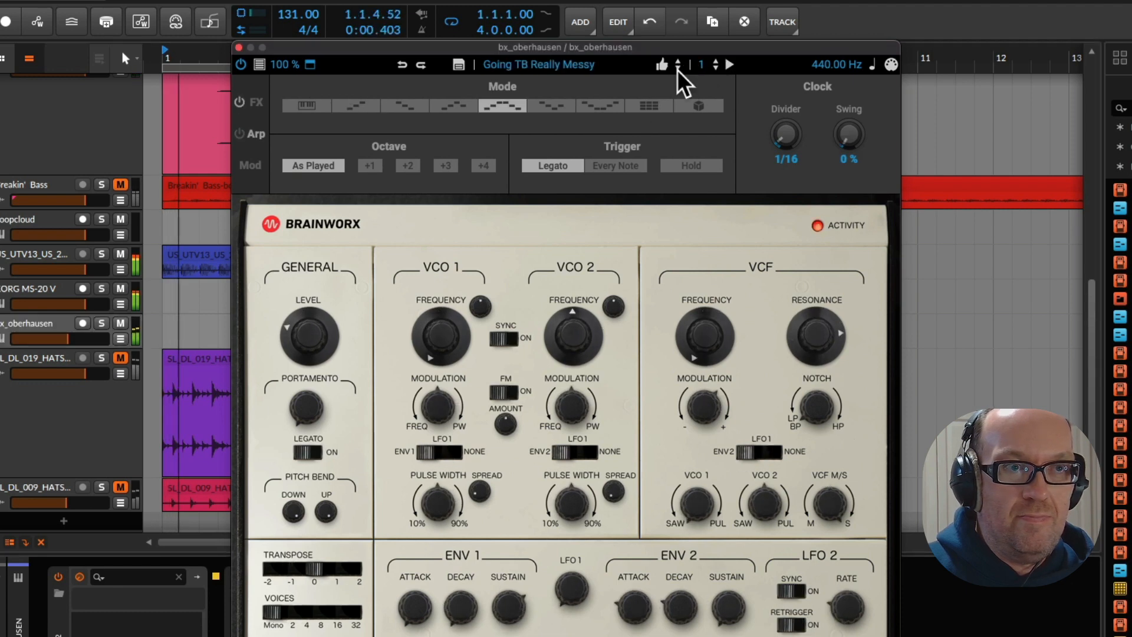
left_click(678, 68)
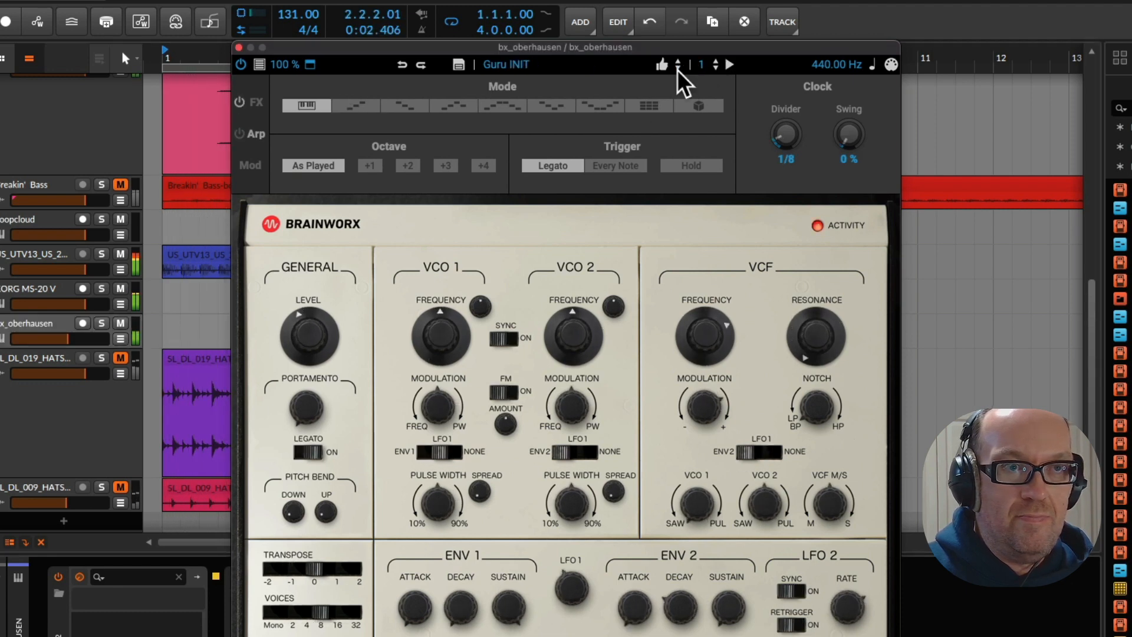
left_click(677, 69)
left_click(677, 68)
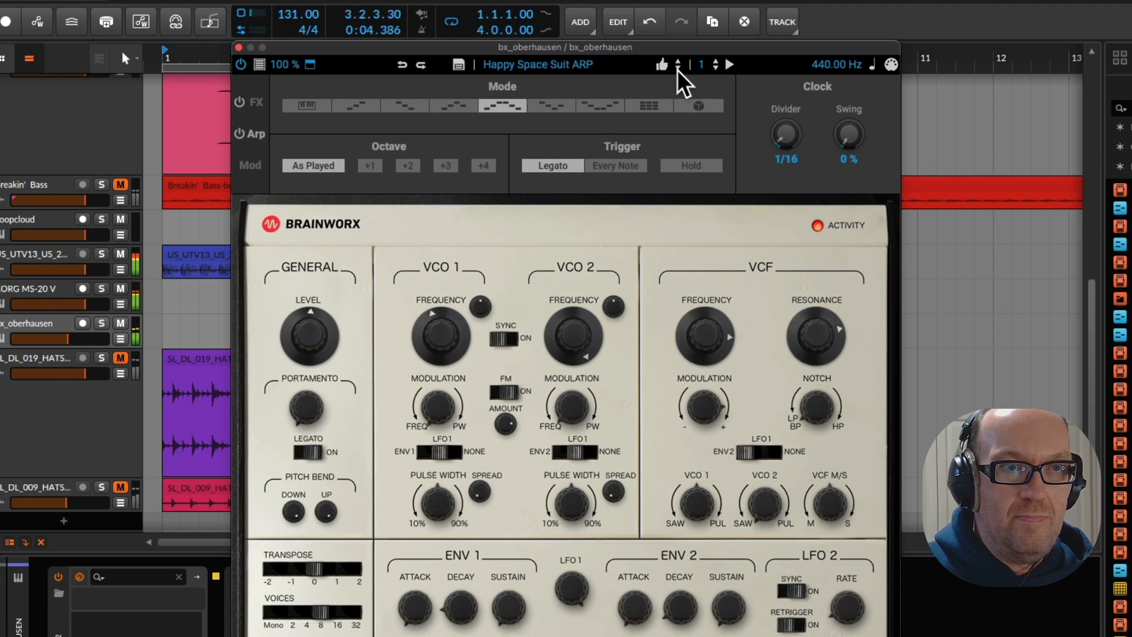
left_click(678, 69)
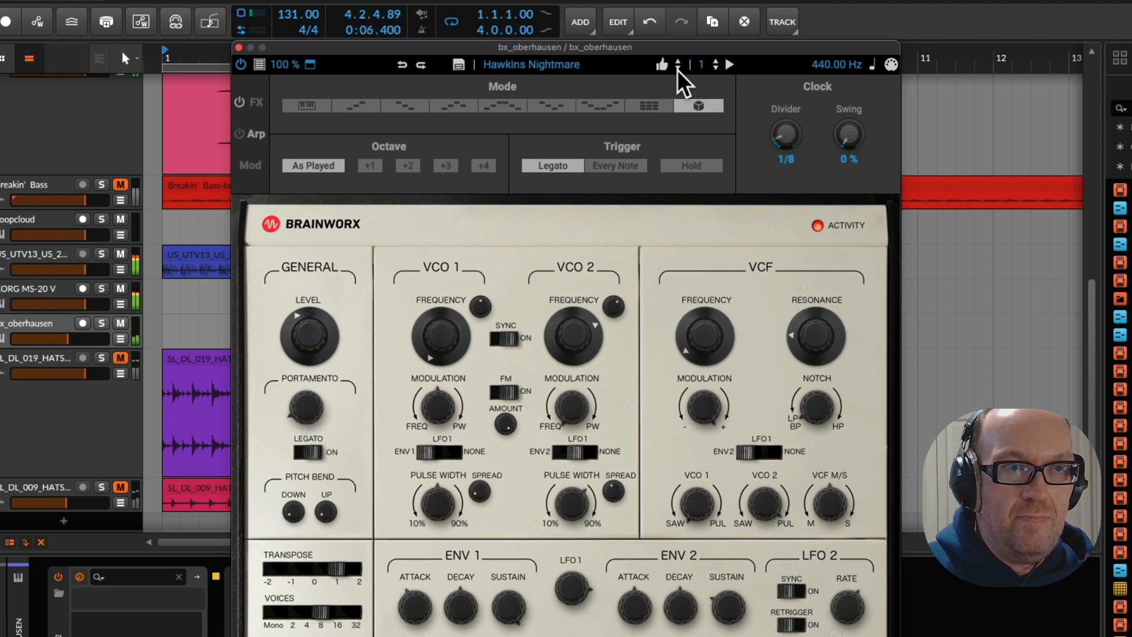
left_click(677, 68)
left_click(678, 68)
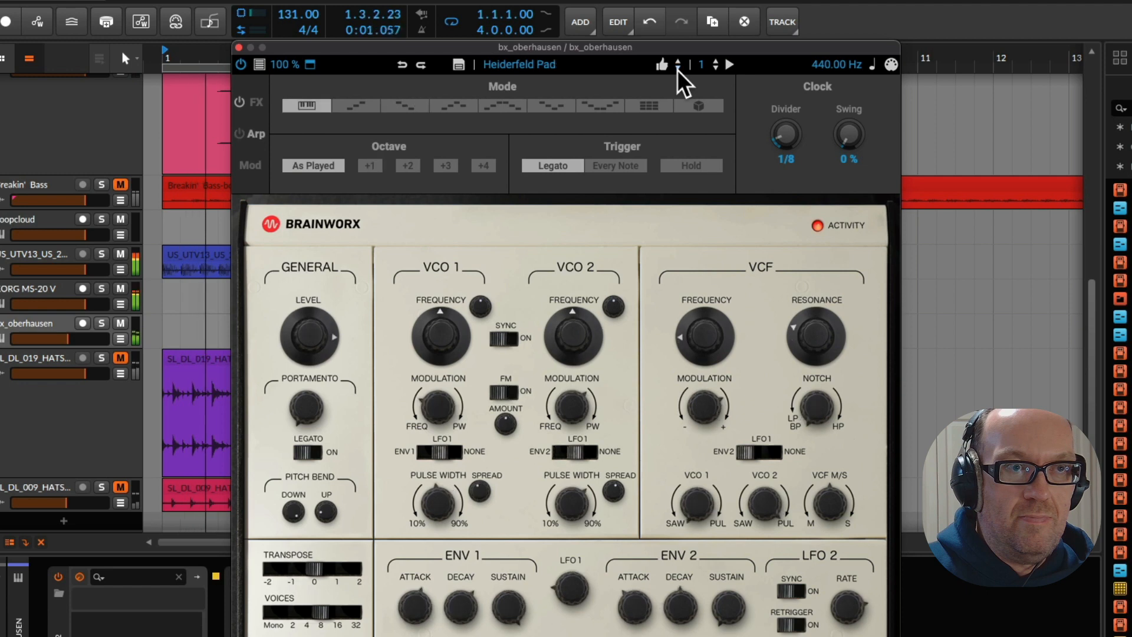
left_click(677, 68)
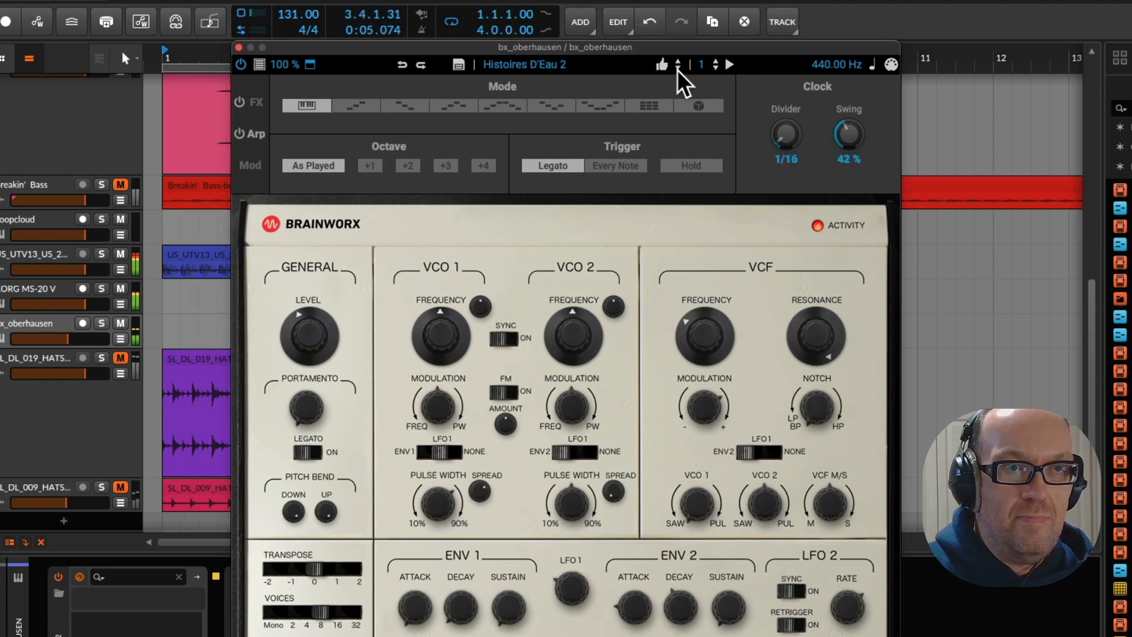
Load Analog Perc 1 from the synth's Percussion presets and advance through the category to Analog Snare 2
left_click(621, 71)
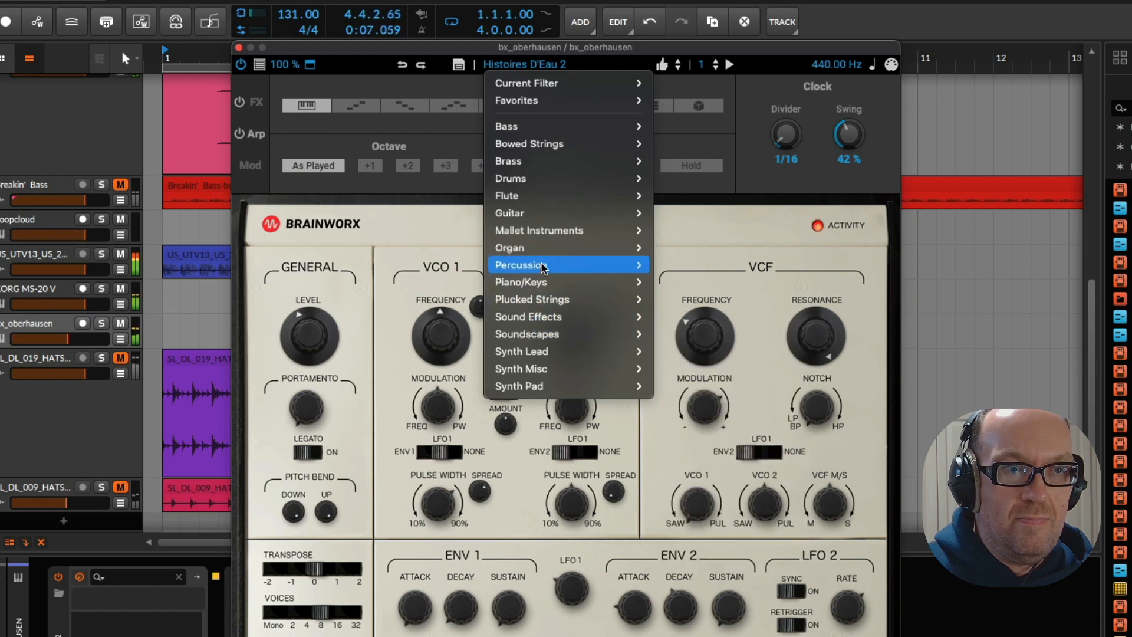
mouse_move(544, 268)
left_click(666, 265)
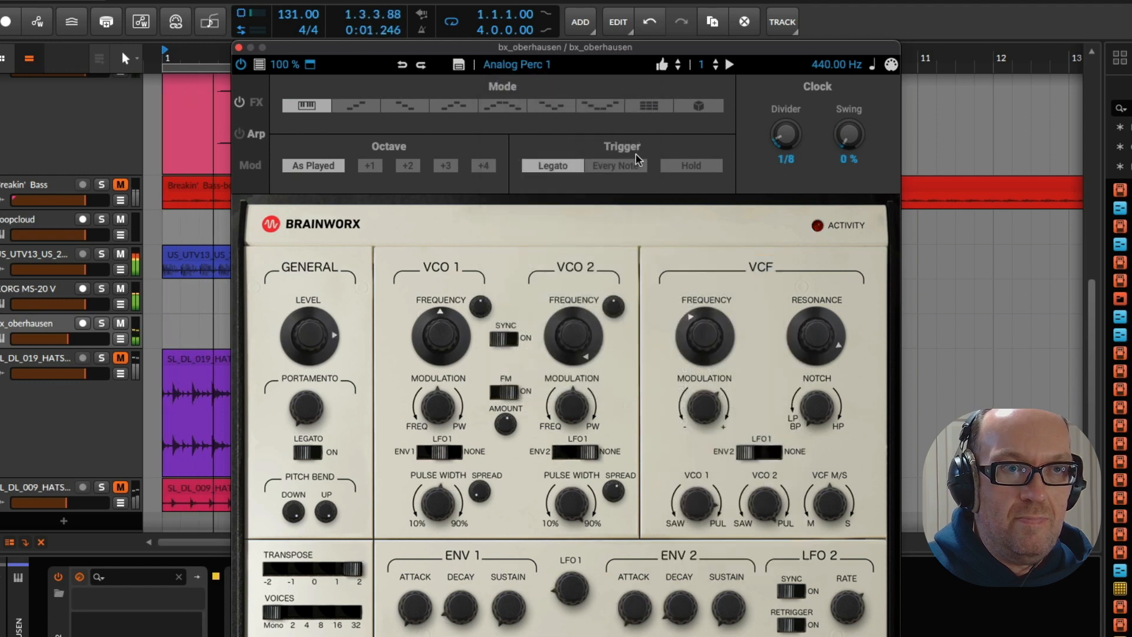
left_click(677, 69)
left_click(677, 69)
left_click(677, 68)
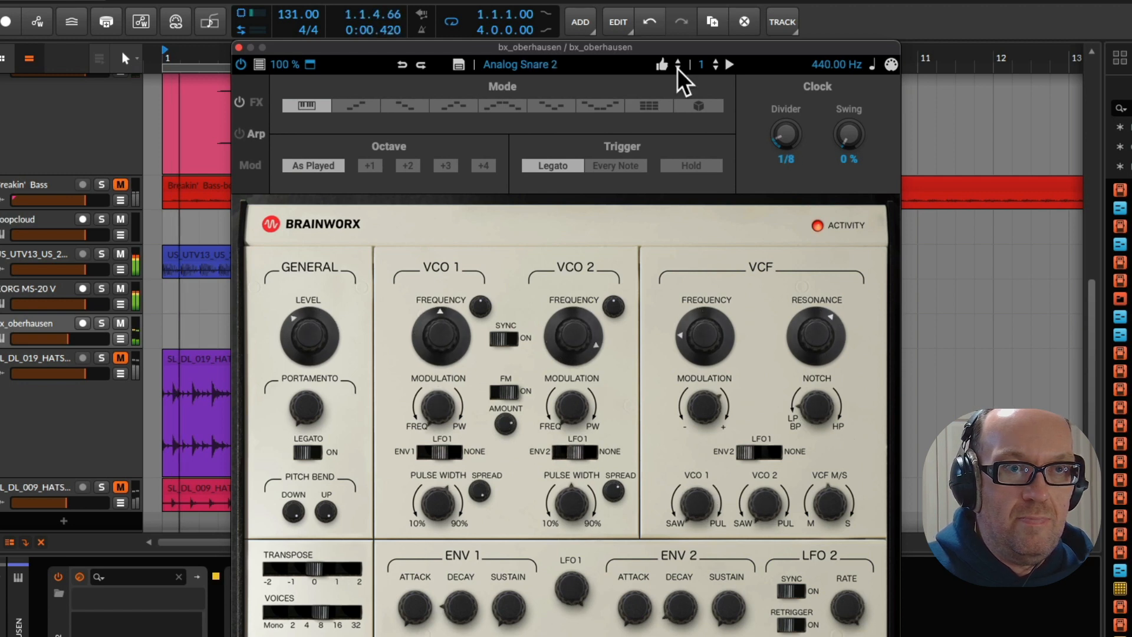
Advance bx_oberhausen past Disco Tom to Happy Space Suit ARP, lower its VCF frequency, and set the clock swing to 23 %
left_click(677, 68)
left_click(678, 69)
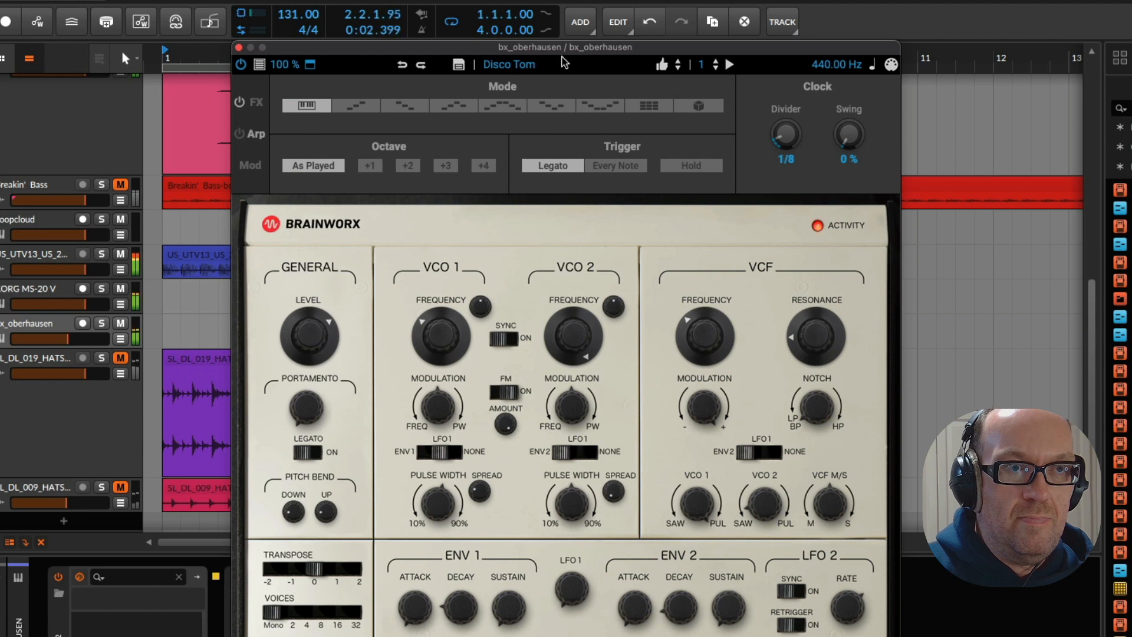
left_click(678, 68)
left_click(677, 68)
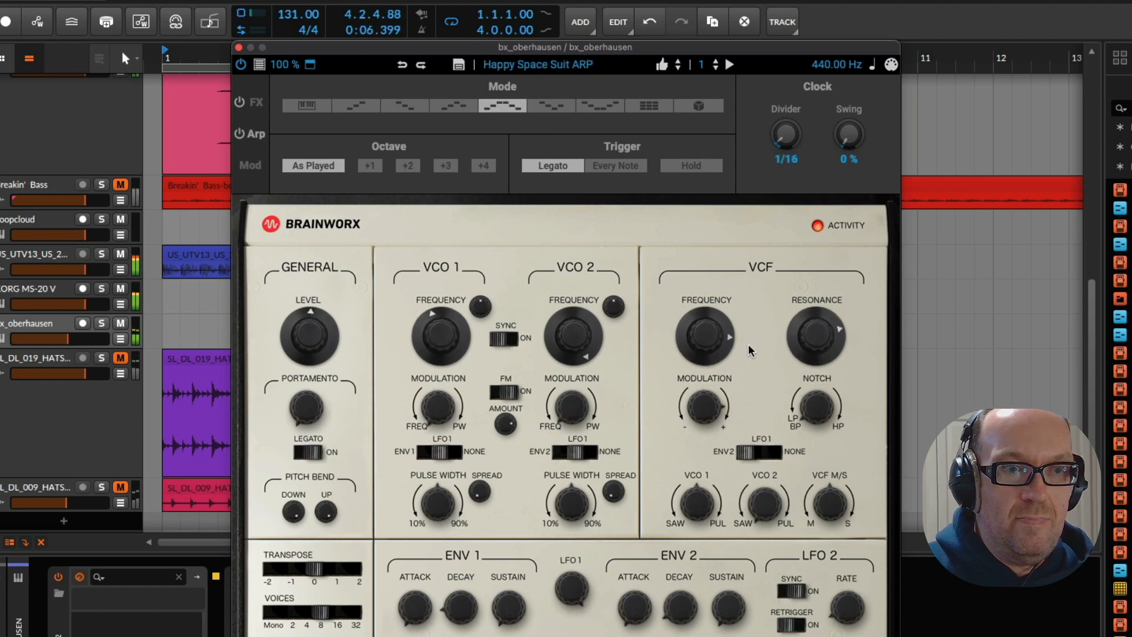
left_click_drag(714, 356, 714, 409)
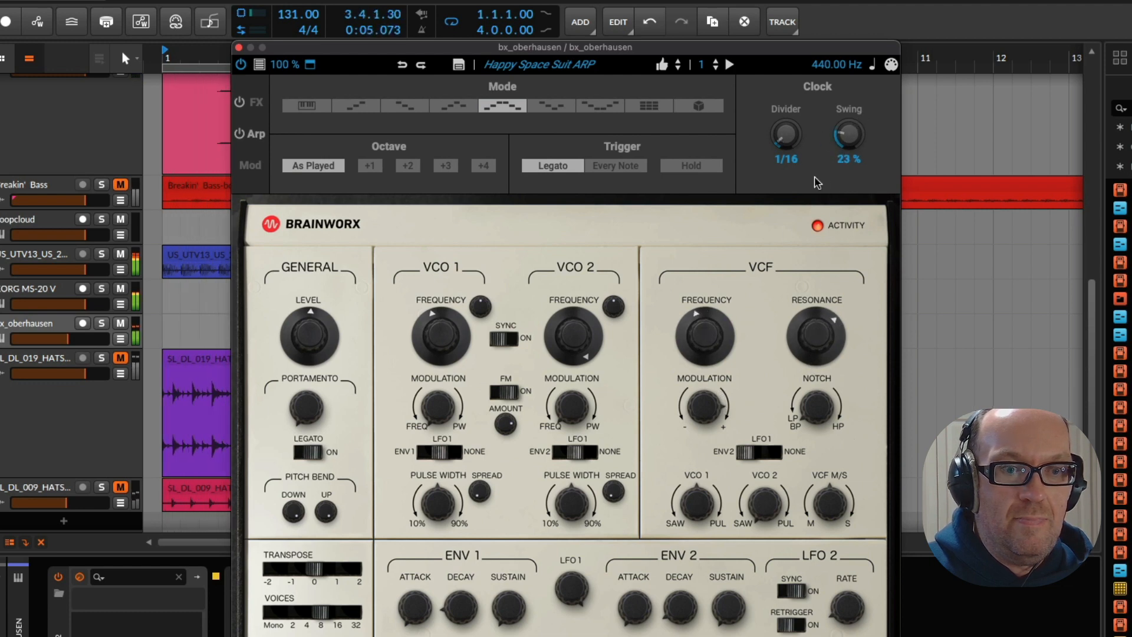
Advance bx_oberhausen past Pas Op Zwenkt Uit to the Perc Sequencer preset and close the synth window
left_click(676, 67)
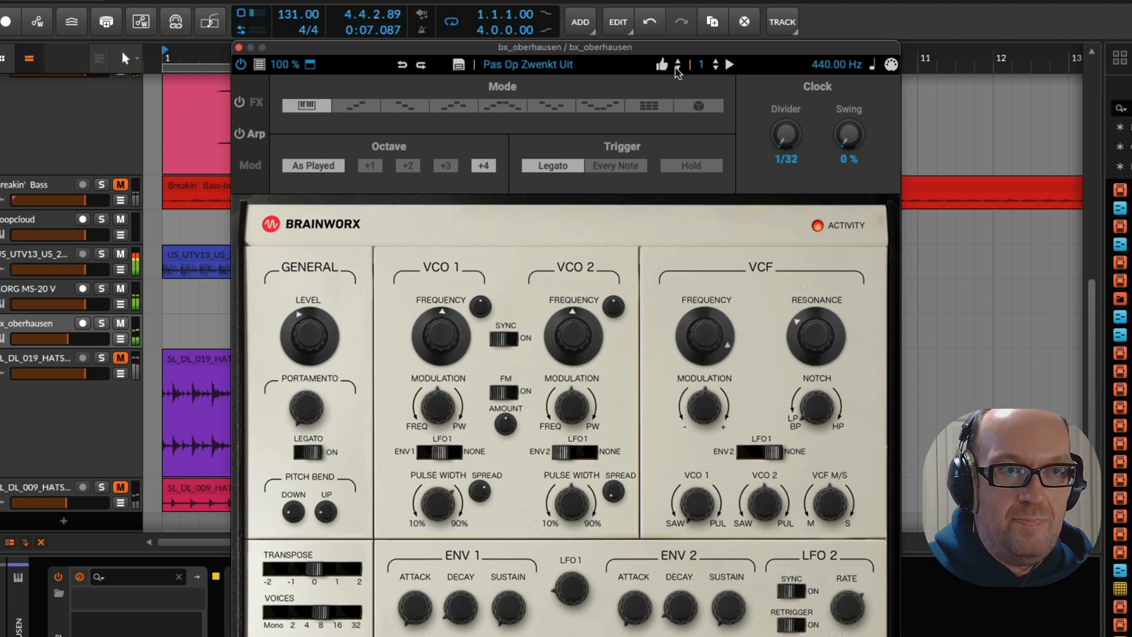
left_click(676, 67)
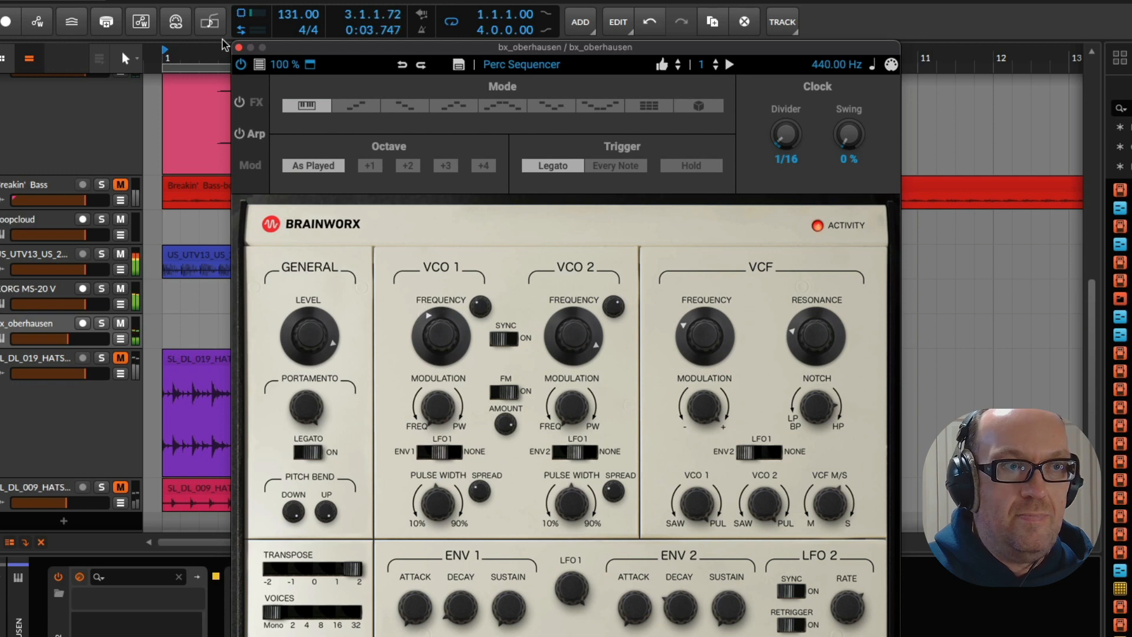
left_click(239, 48)
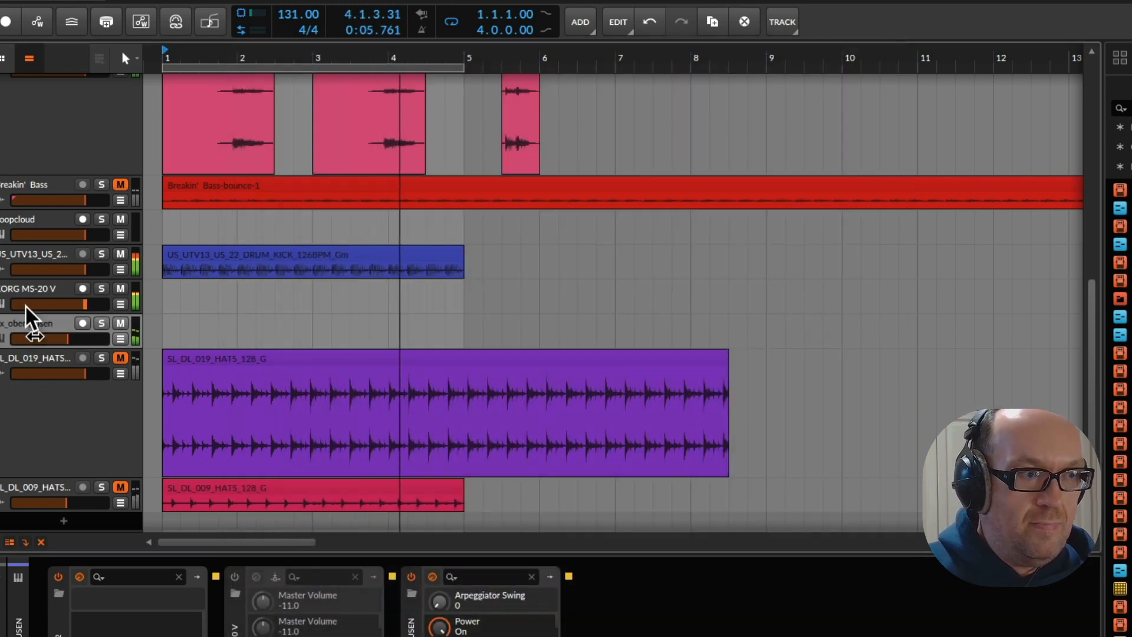
Mute the KORG MS-20 V track and deactivate the KORG MS-20 V synth in its device chain
left_click(121, 288)
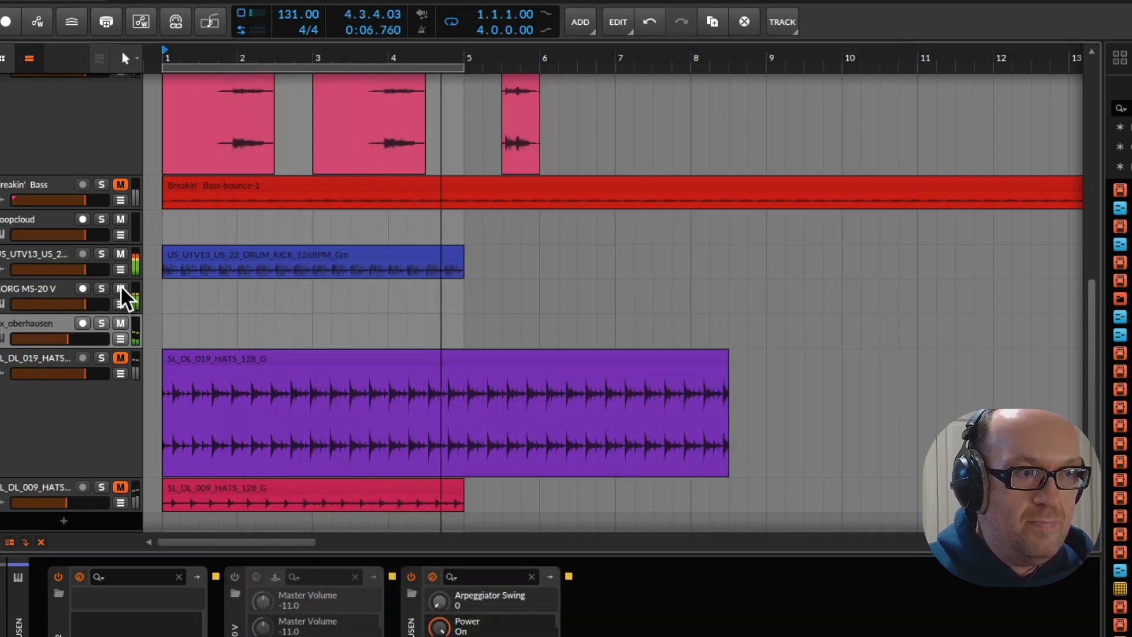
left_click(39, 289)
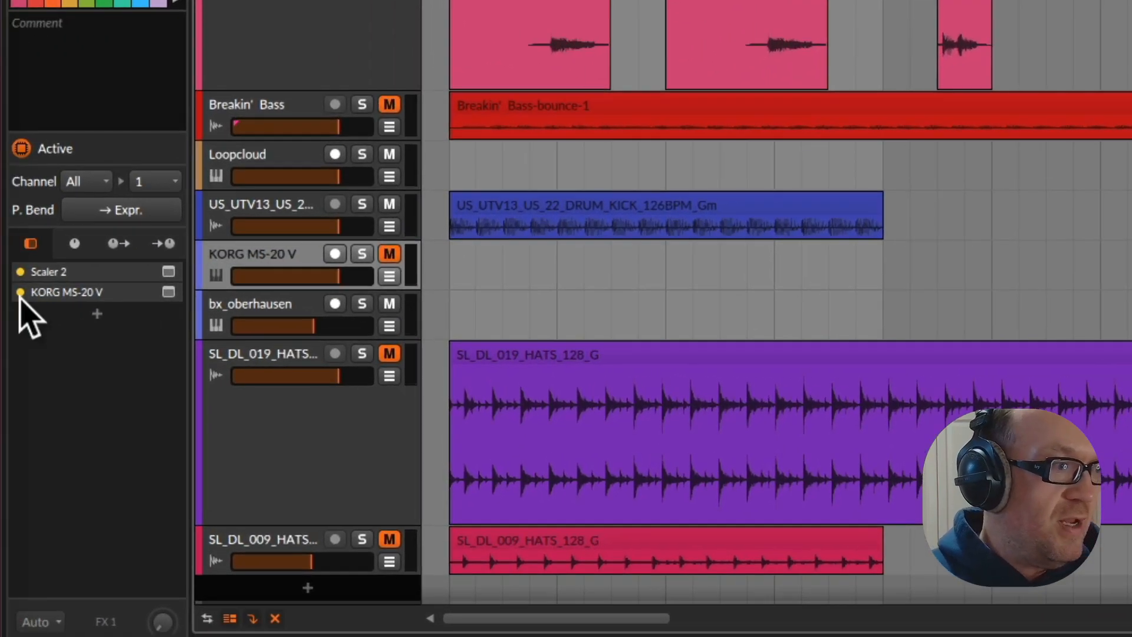
left_click(21, 292)
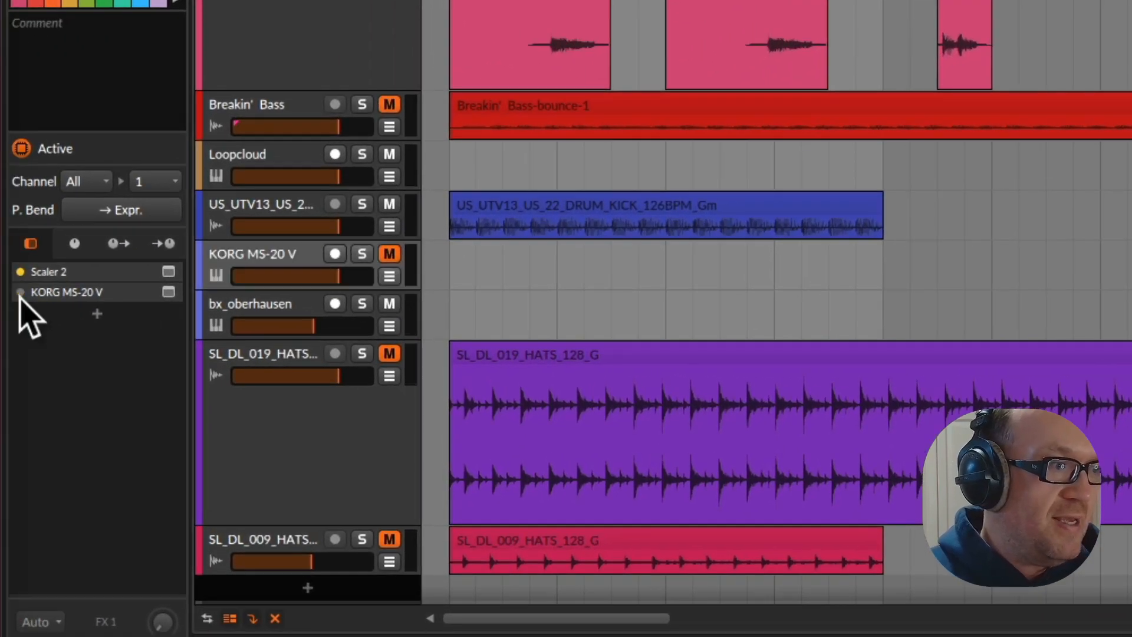
Search the devices for "artur" and add Analog Lab V after the deactivated KORG MS-20 V
left_click(97, 313)
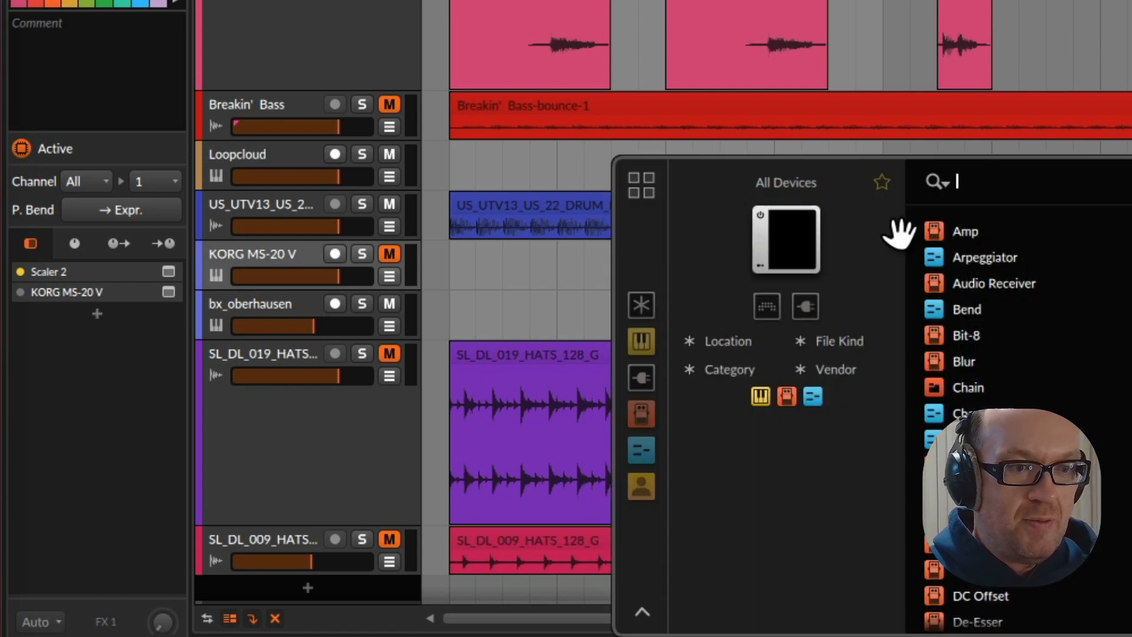
type("artur")
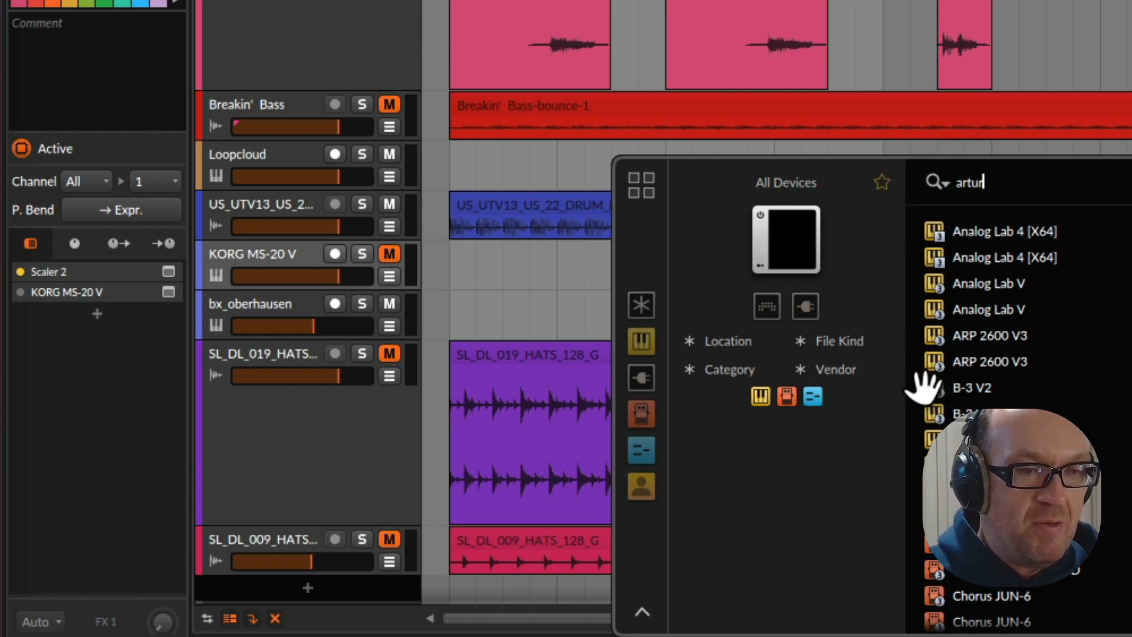
double_click(993, 308)
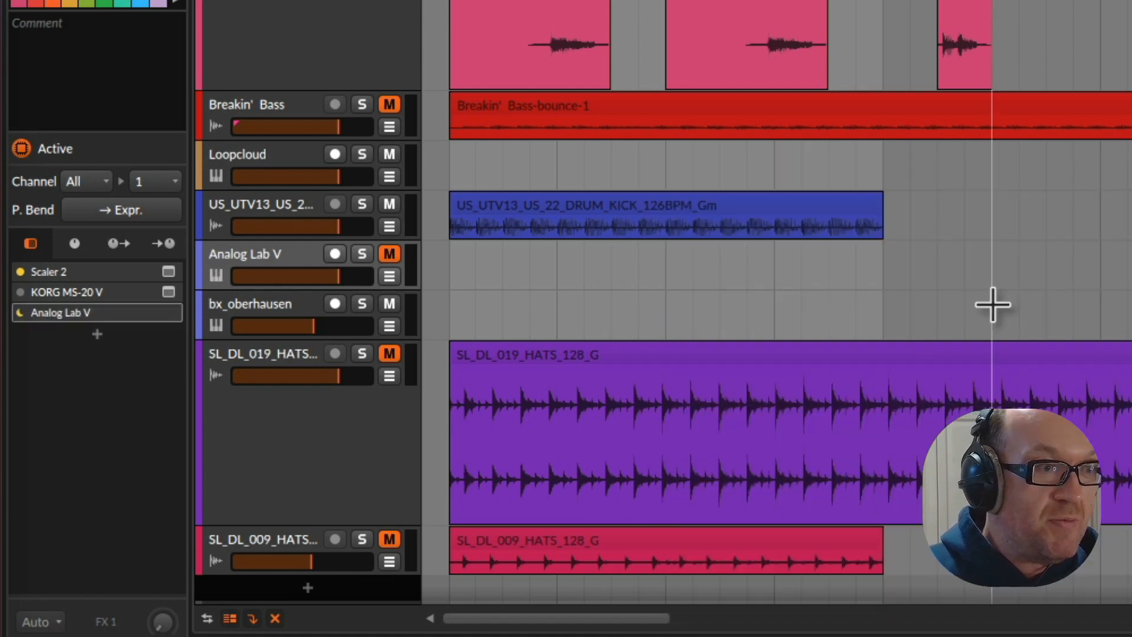
left_click(638, 255)
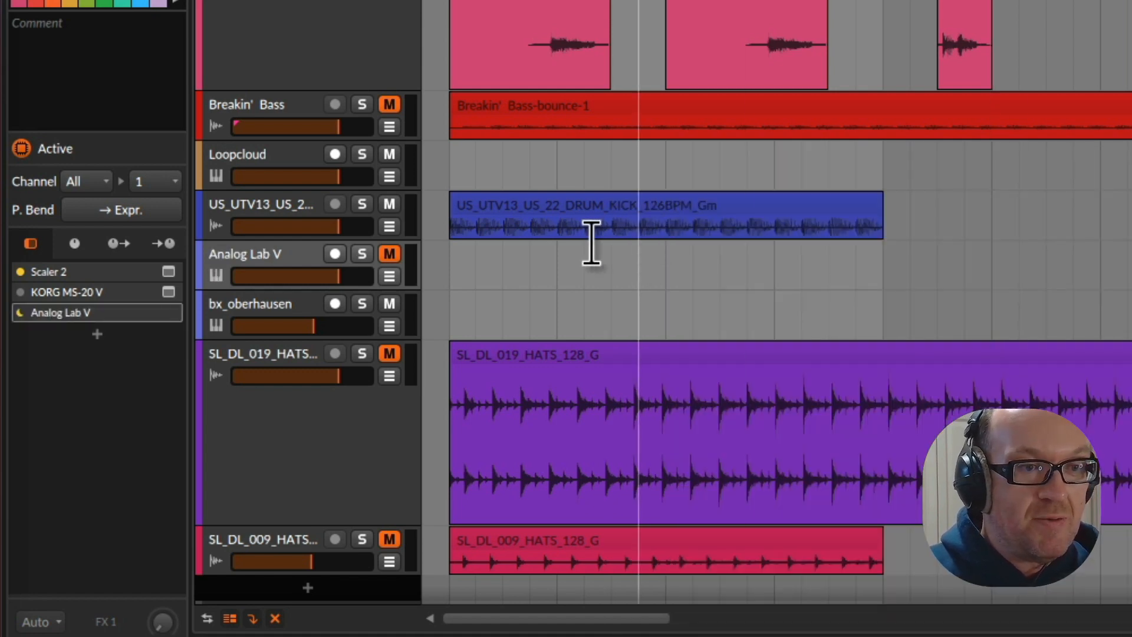
left_click(466, 249)
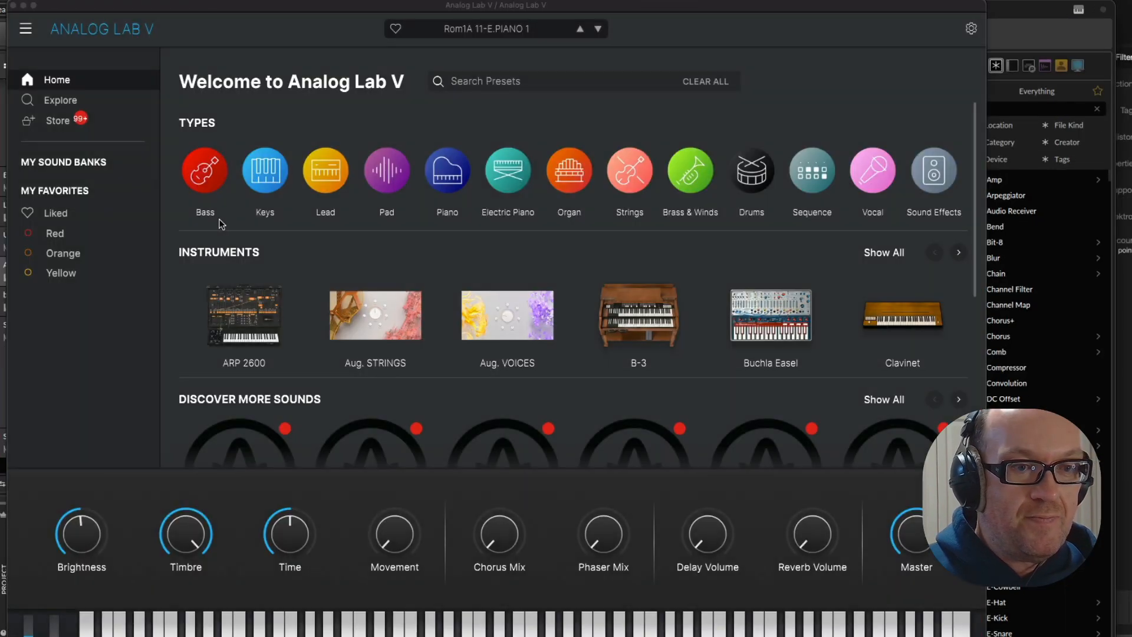
Filter the Analog Lab V presets to the Bass type and the Tropical House genre
mouse_move(218, 207)
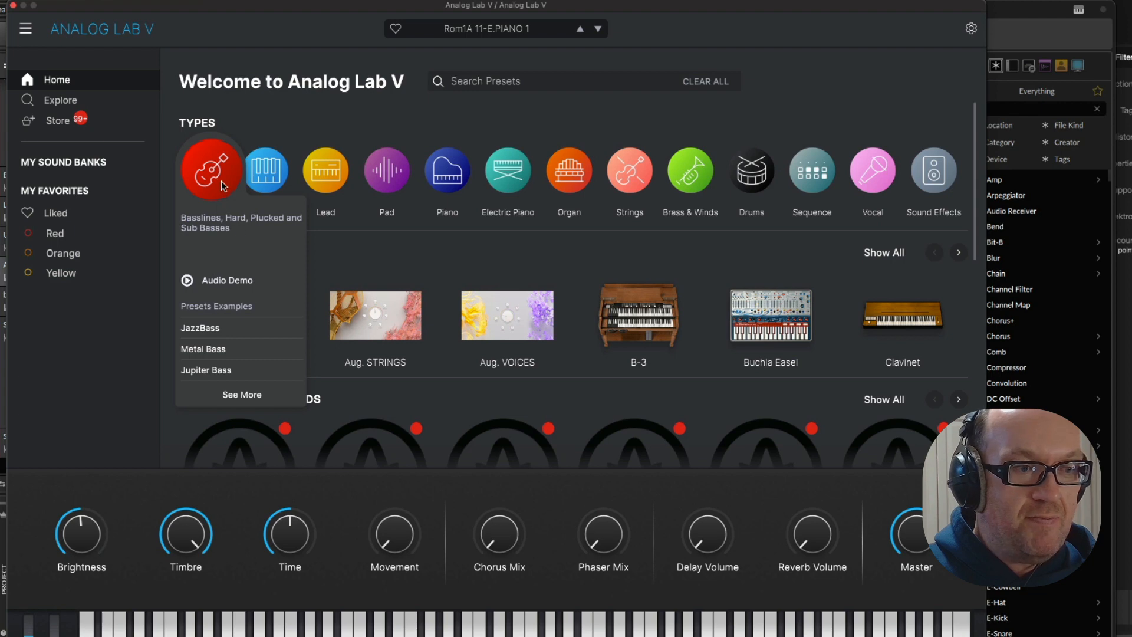
left_click(209, 185)
left_click(248, 215)
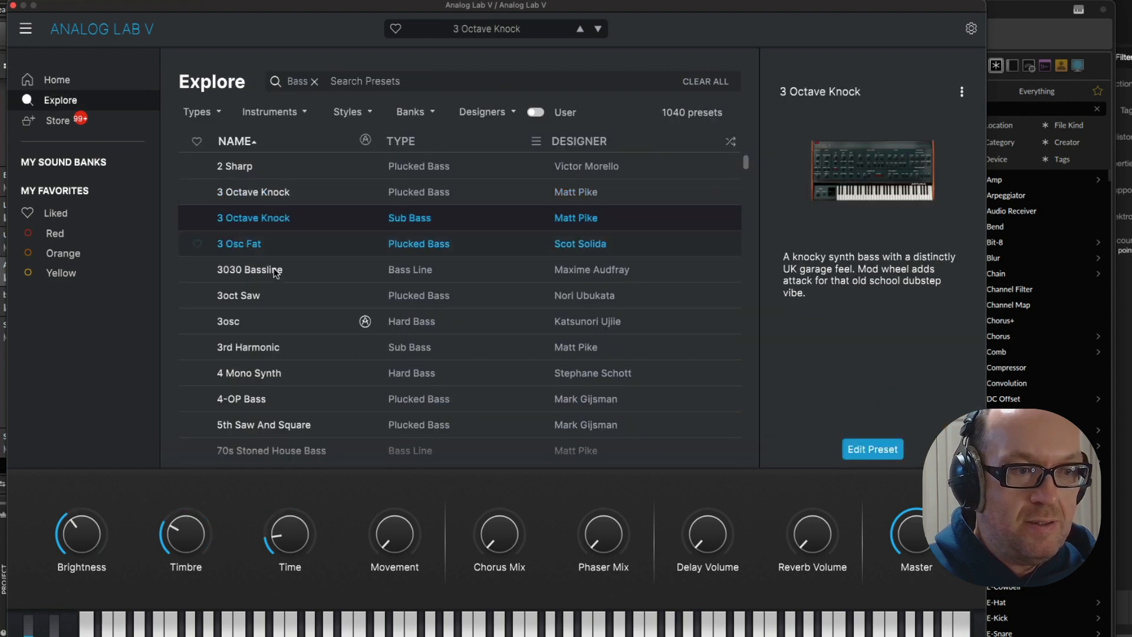
left_click(350, 112)
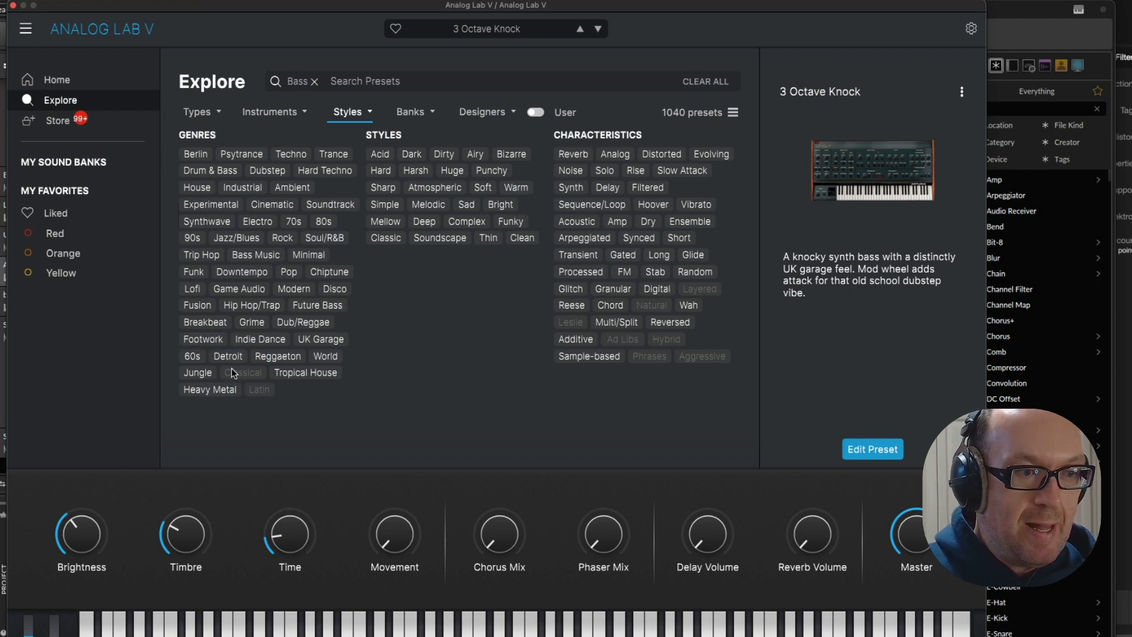
left_click(296, 375)
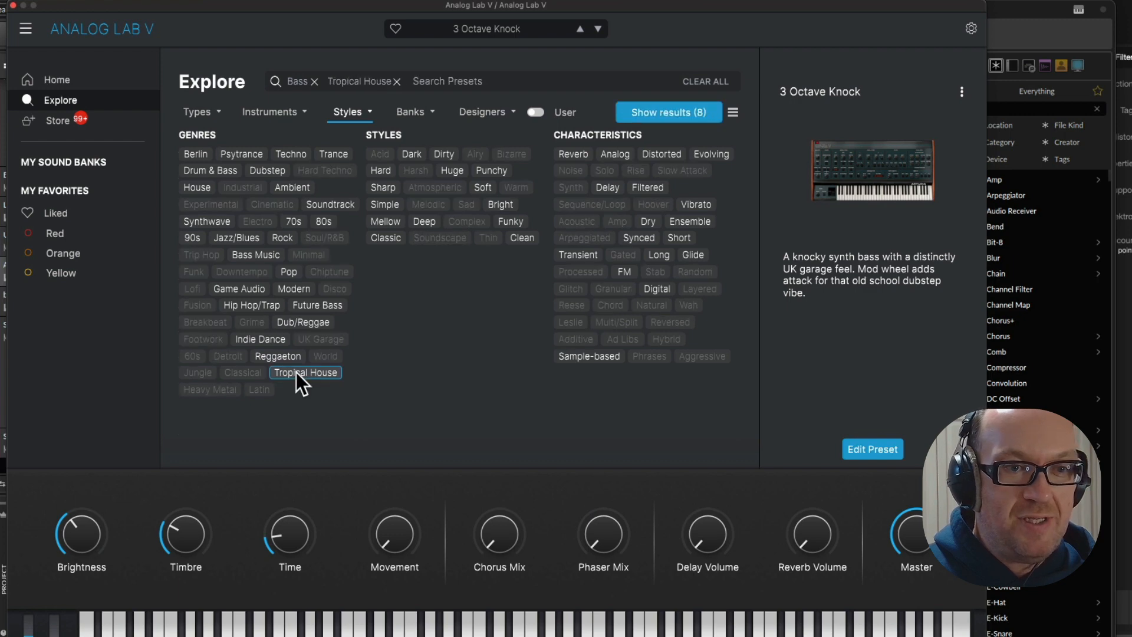
left_click(651, 115)
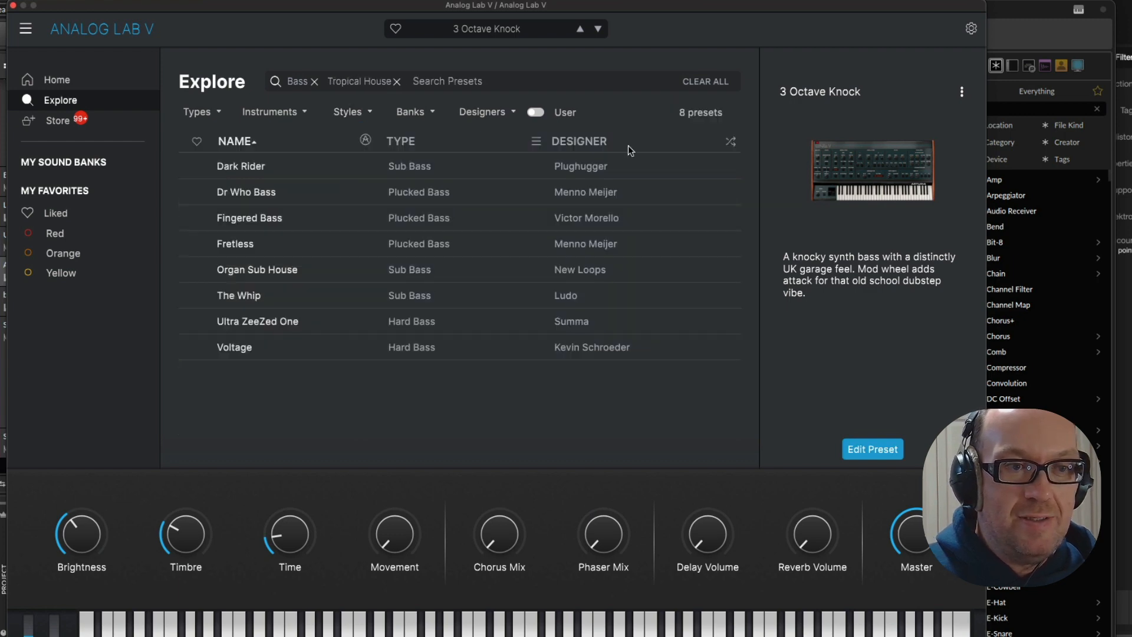
Load the Dr Who Bass preset, move the synth window clear of the track list, and unmute the Analog Lab V track
left_click(408, 191)
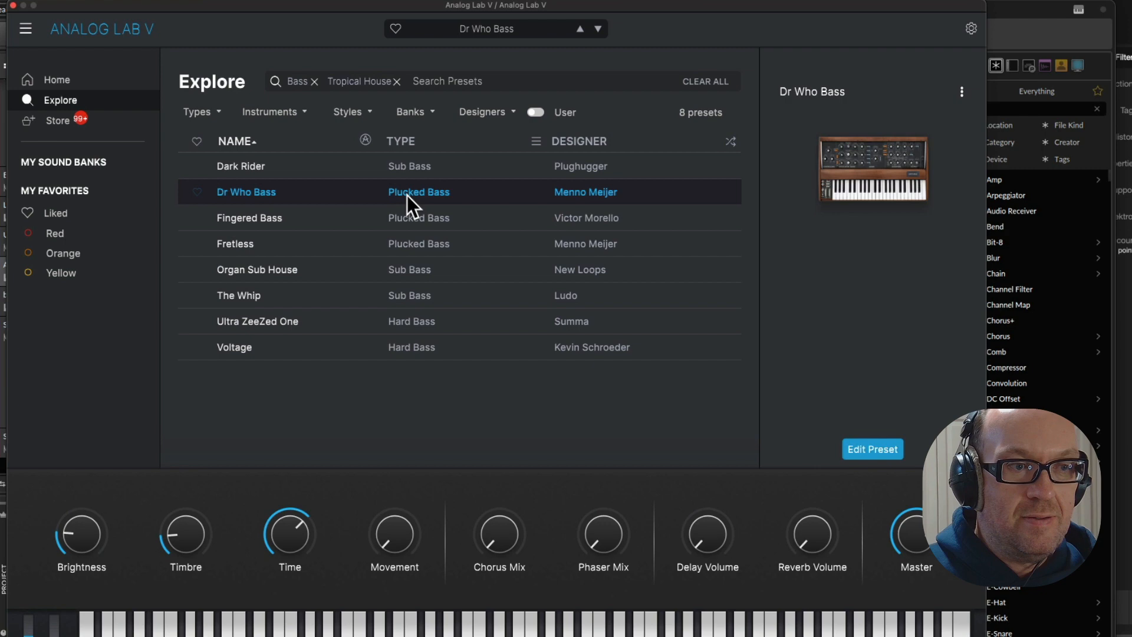
left_click_drag(258, 5, 511, 3)
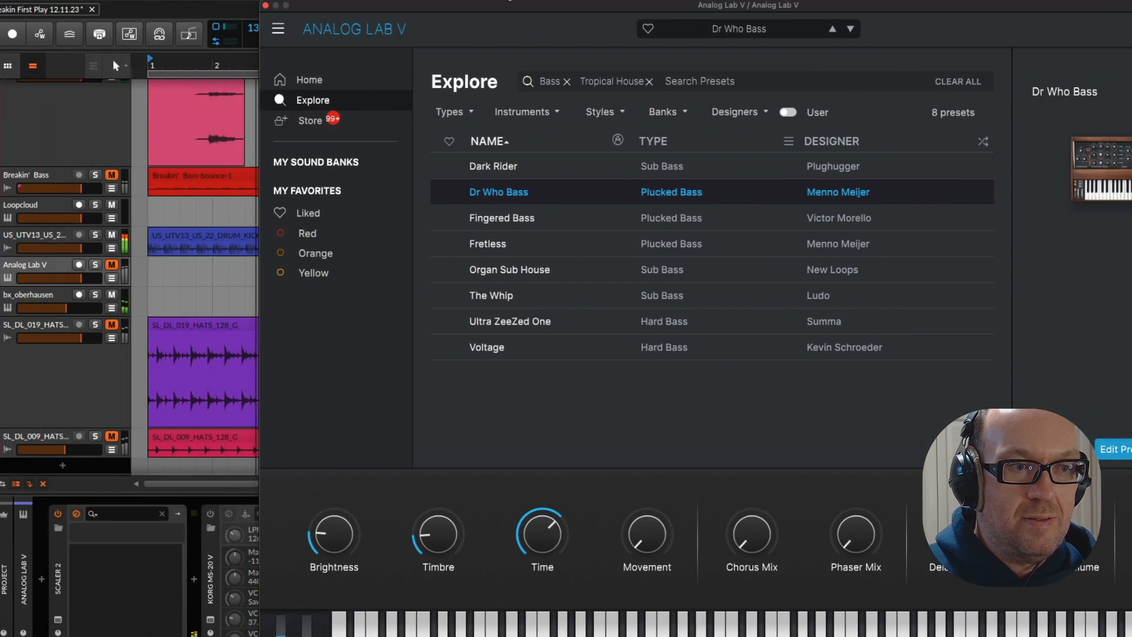
left_click(112, 265)
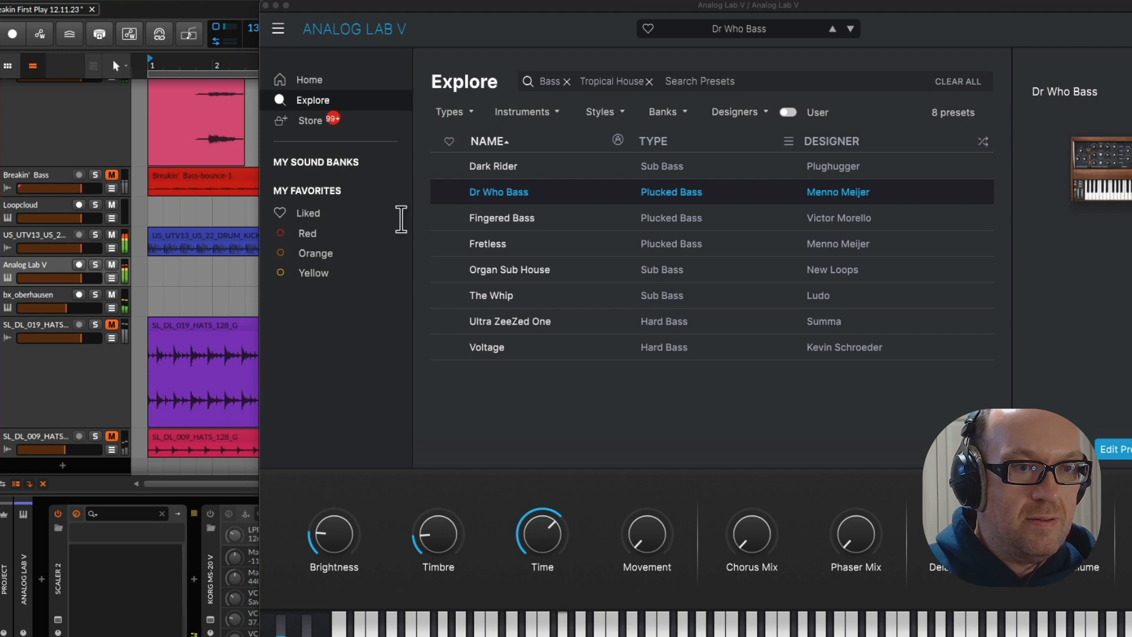
key("space")
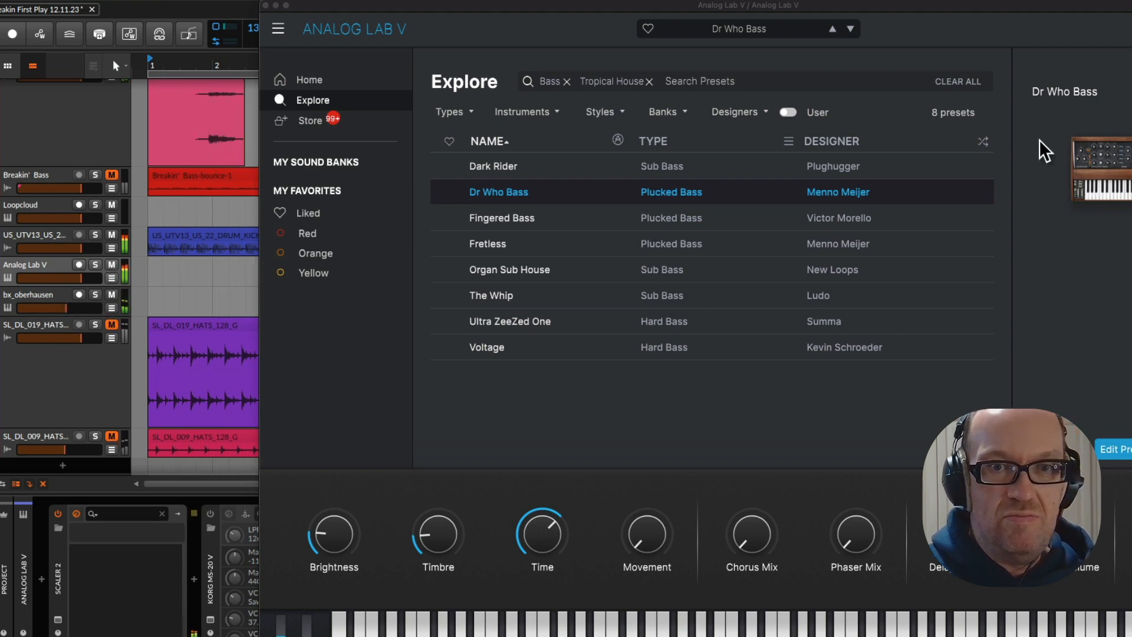
Sweep Dr Who Bass's Brightness, and audition the Tropical House bass presets from Fingered Bass through Ultra ZeeZed One
mouse_move(340, 535)
left_mouse_down()
mouse_move(340, 504)
mouse_move(340, 536)
left_mouse_up()
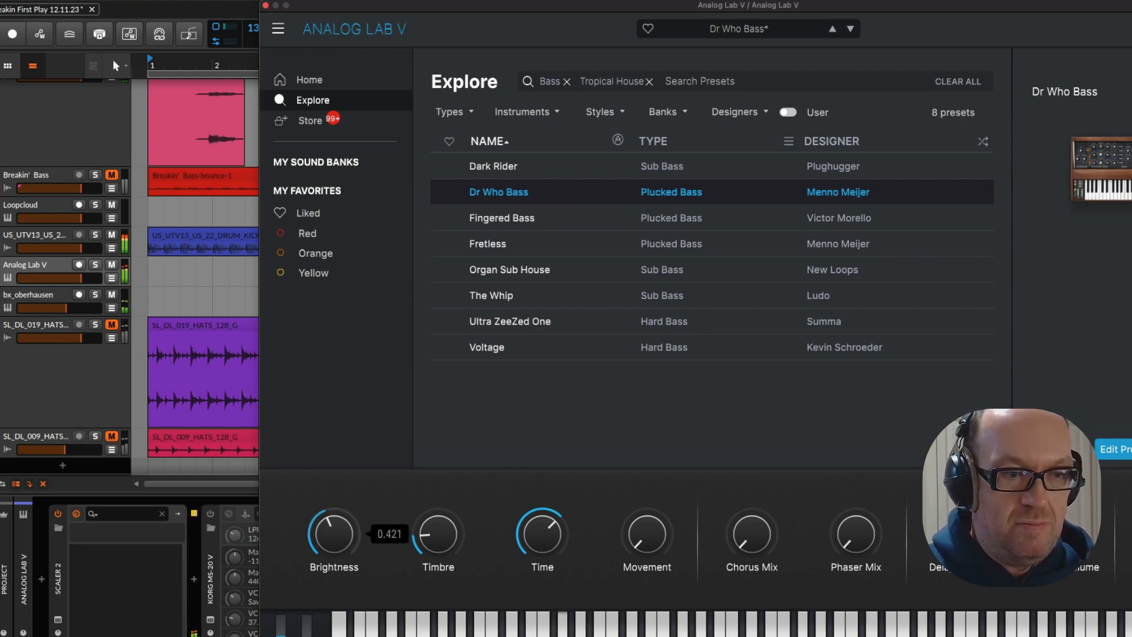
left_click_drag(334, 534, 334, 544)
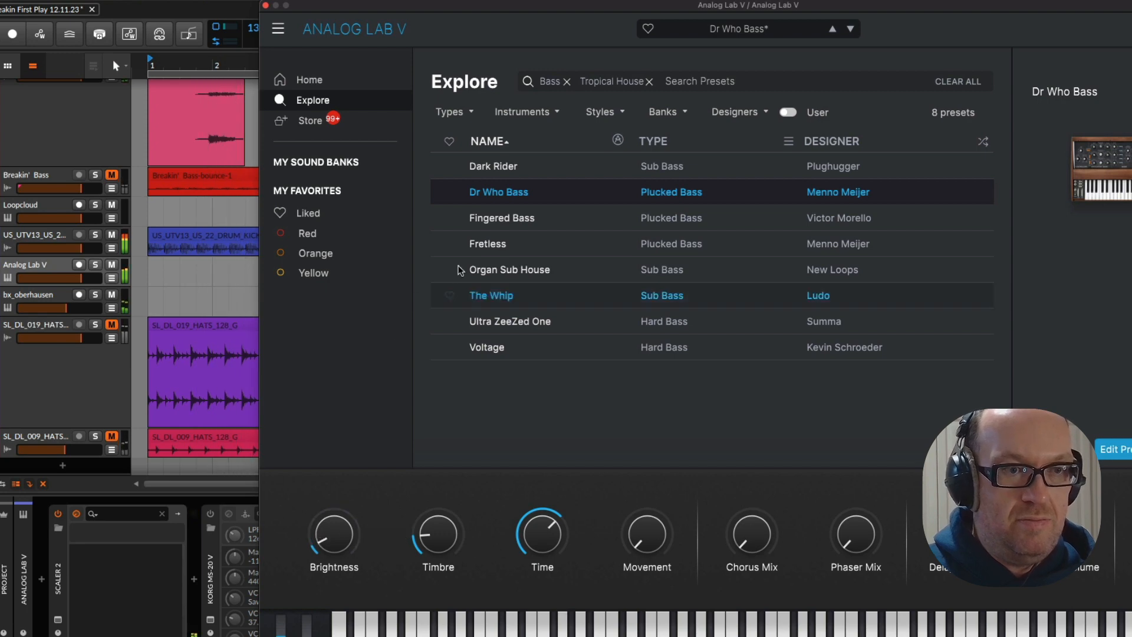
left_click(517, 222)
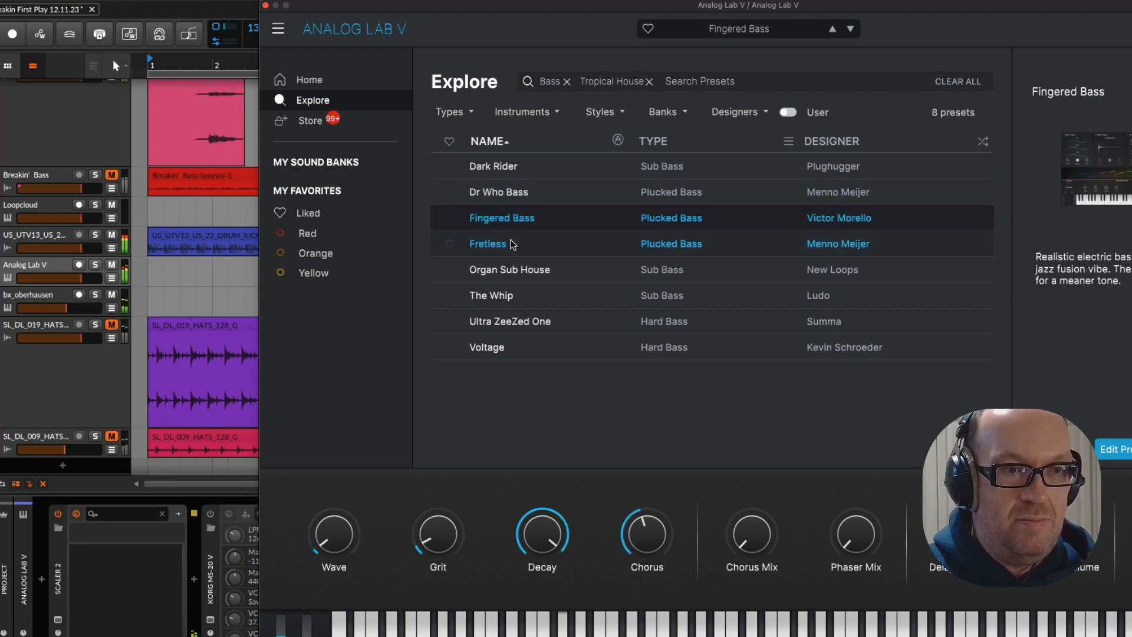
left_click(508, 246)
left_click(517, 271)
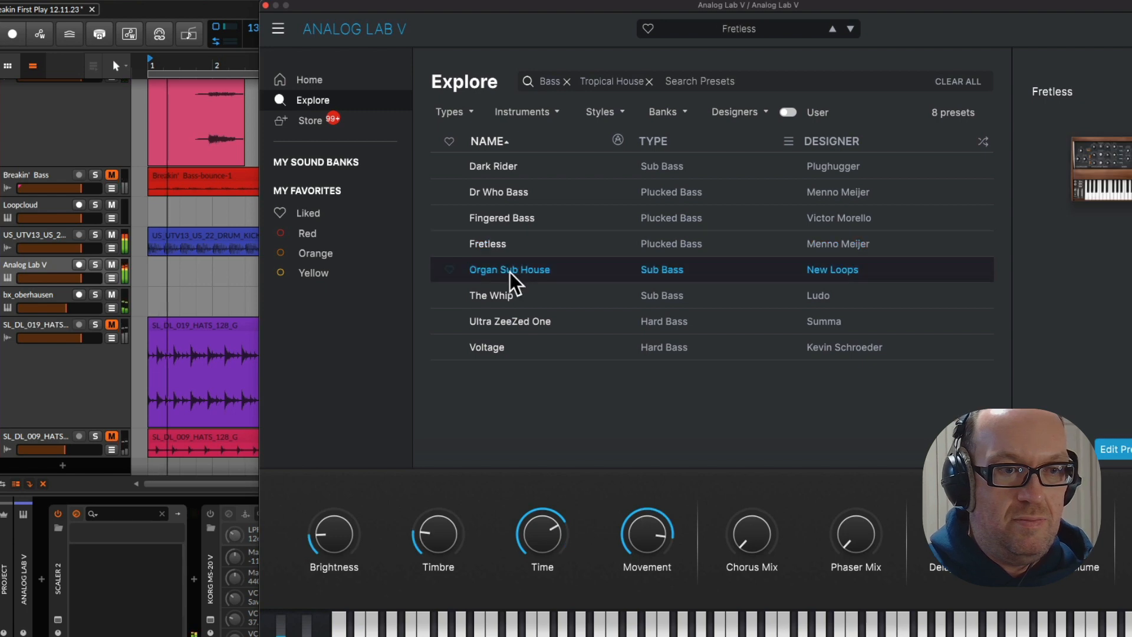
left_click(517, 303)
left_click(515, 324)
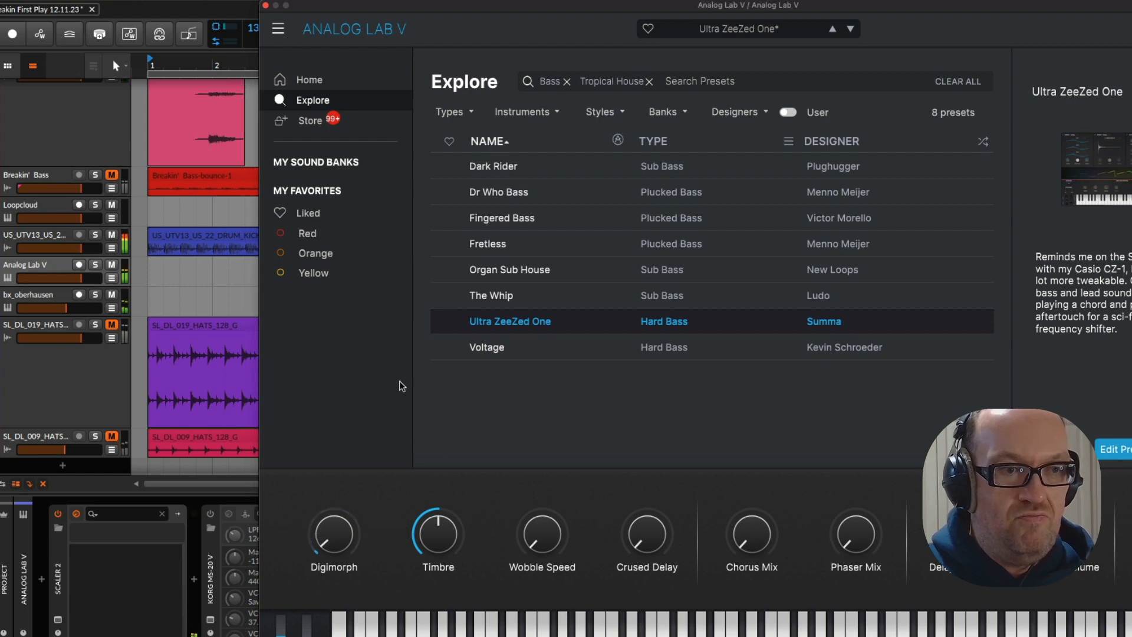
Duplicate the Analog Lab V track and load Dr Who Bass on the original while the loop plays
left_click(19, 273)
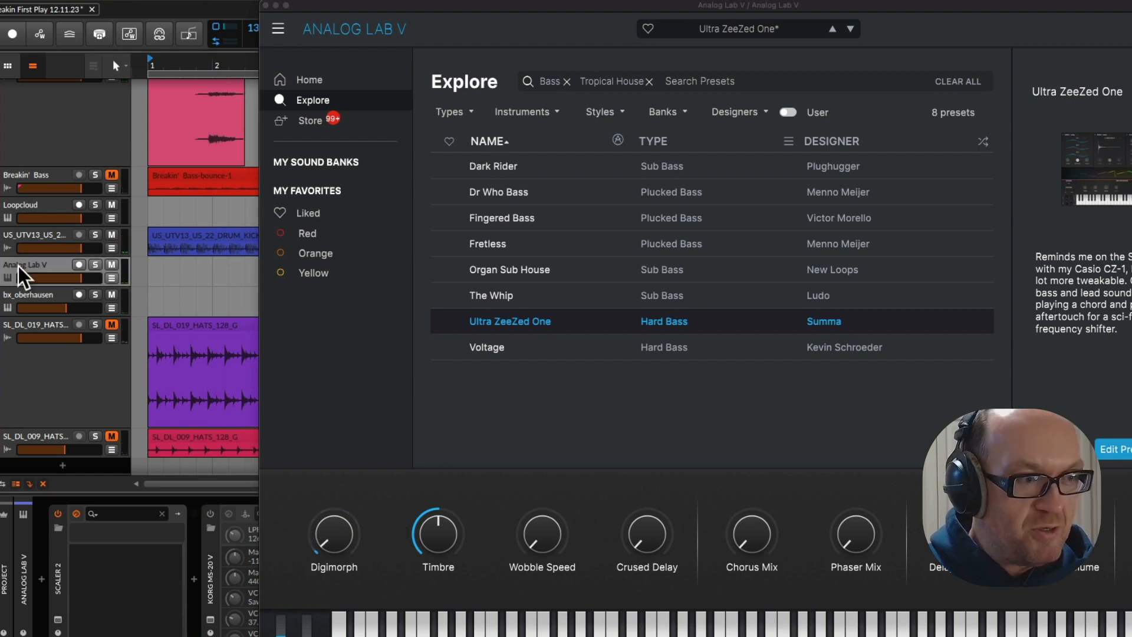
key("super+d")
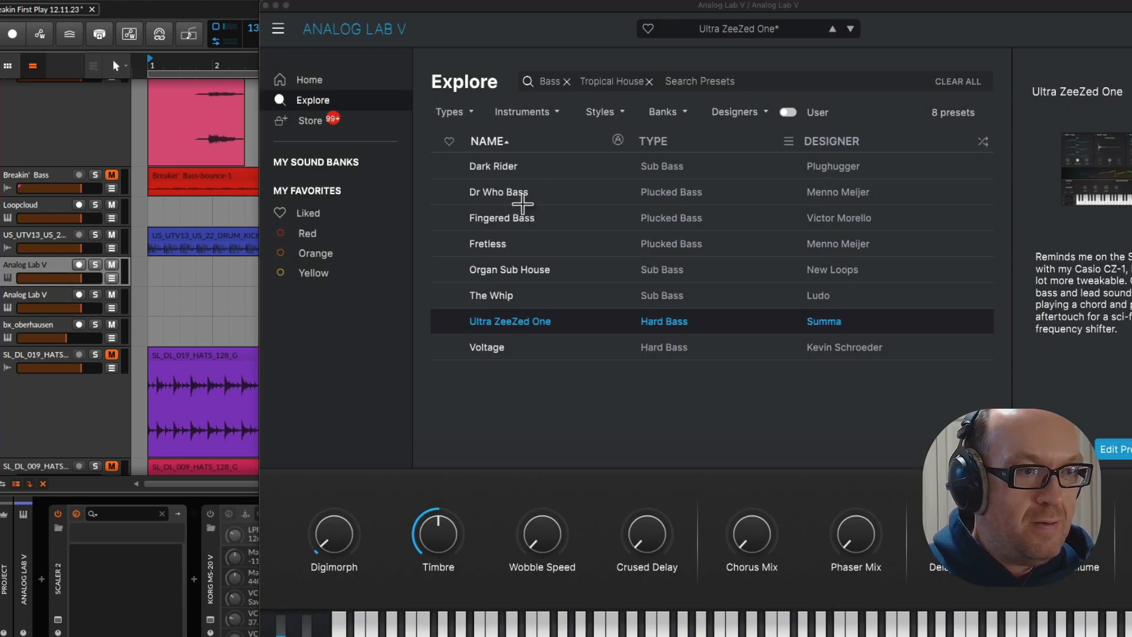
left_click(523, 201)
key("space")
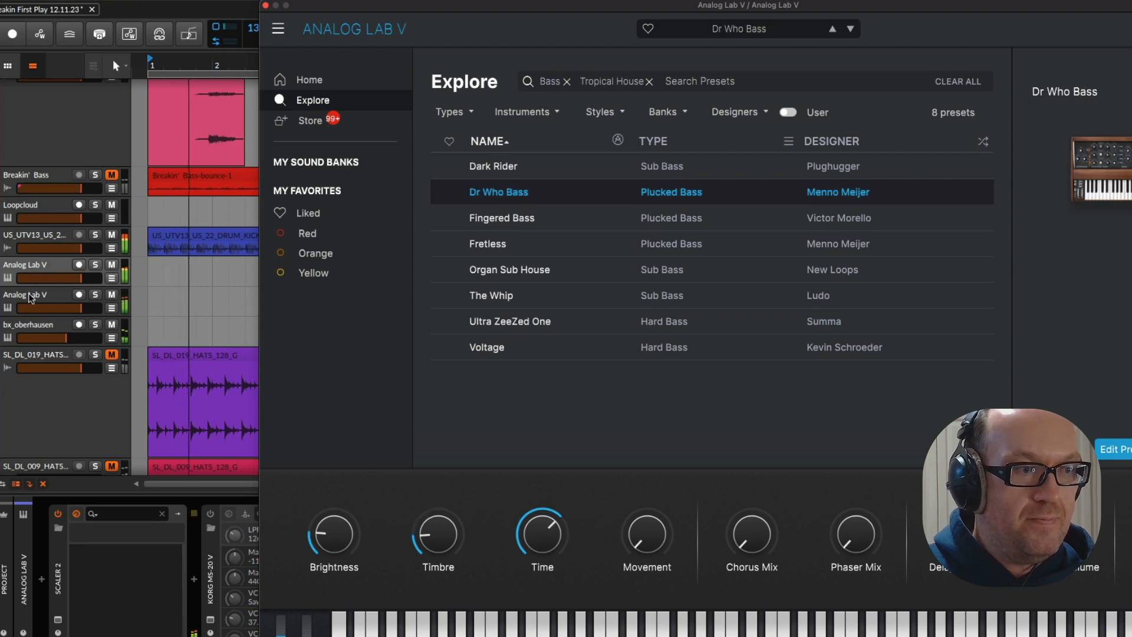
Raise the Timbre of Ultra ZeeZed One on the duplicated Analog Lab V track to about 0.648 and close its window
left_click(52, 302)
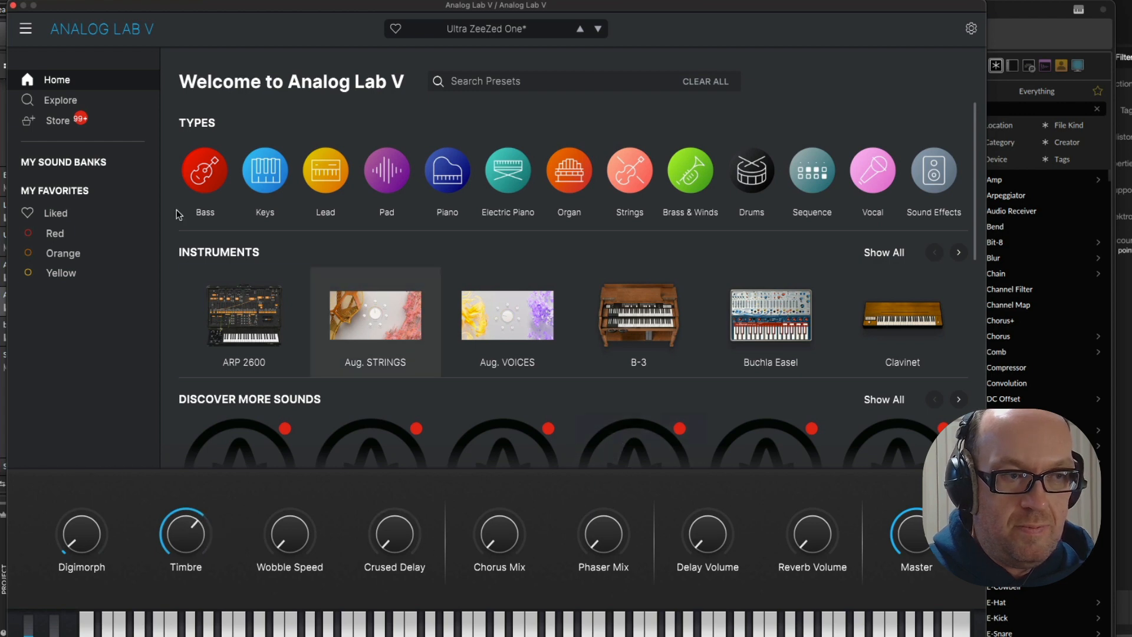
left_click(13, 6)
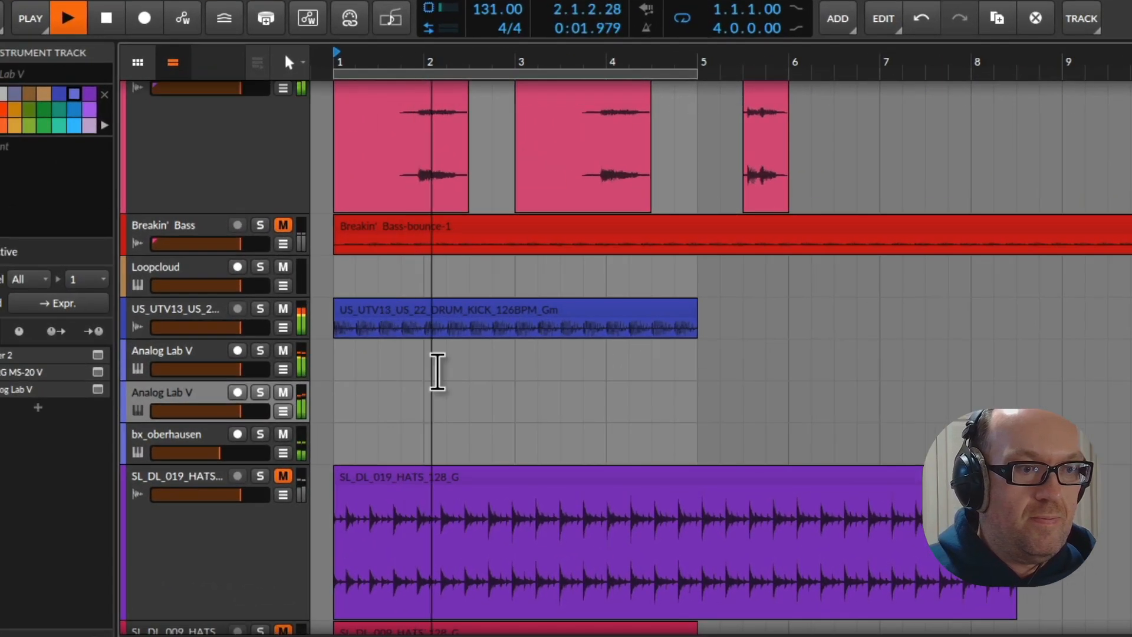
scroll(414, 354, "down", 3)
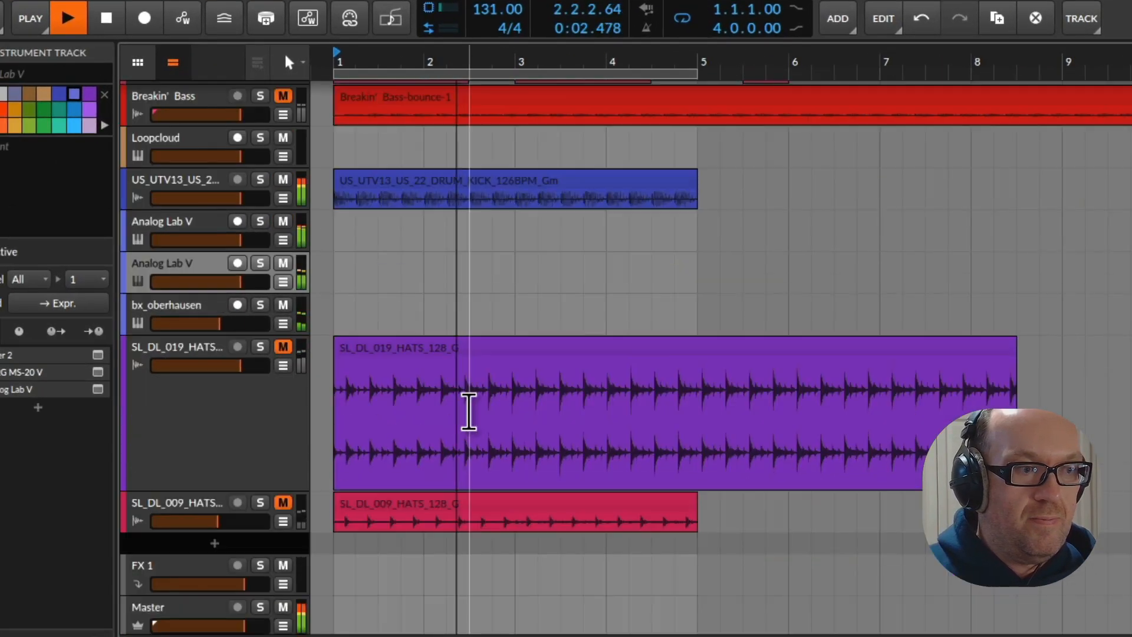
scroll(348, 314, "up", 3)
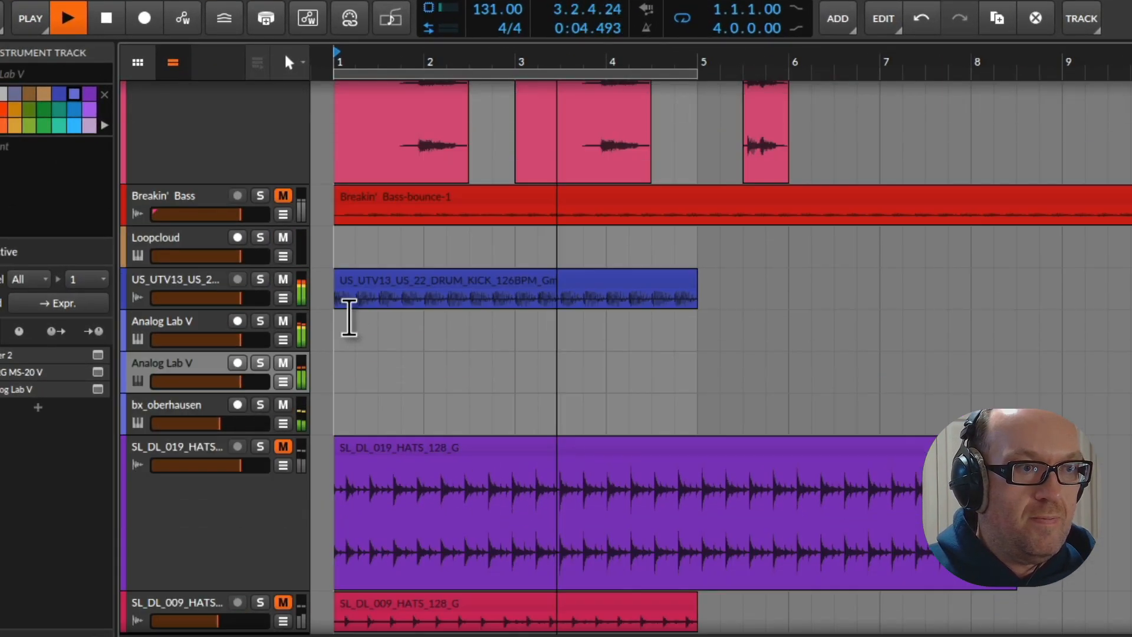
Mute the Breakin' Full VOX and Breakin' Kick tracks while the loop plays
scroll(338, 306, "down", 2)
scroll(347, 306, "up", 4)
scroll(346, 307, "up", 3)
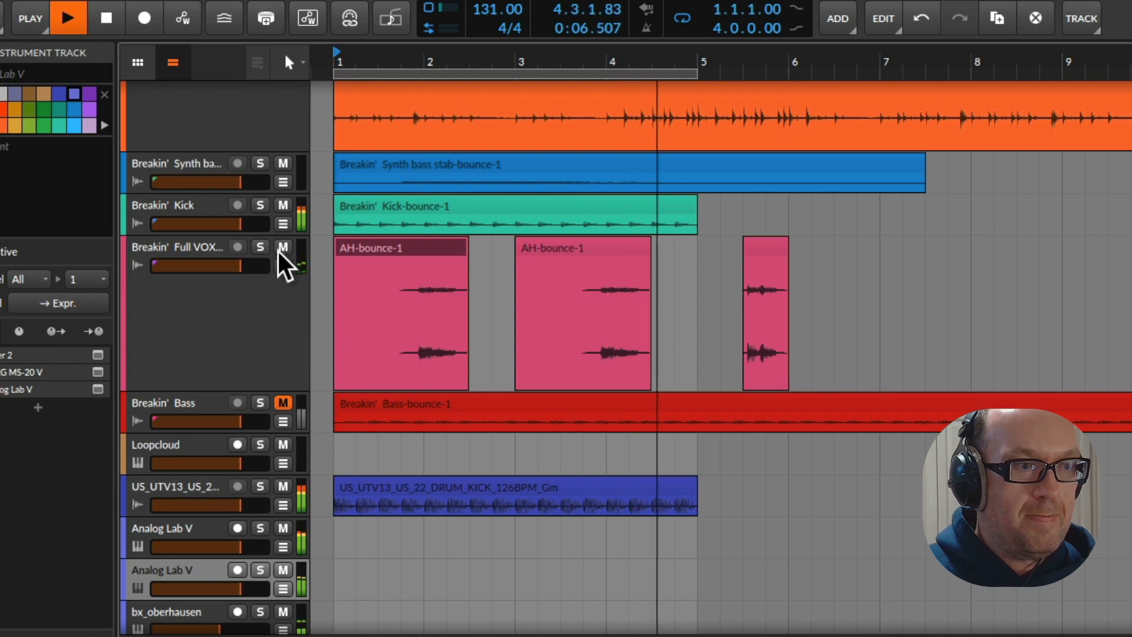
scroll(260, 308, "up", 3)
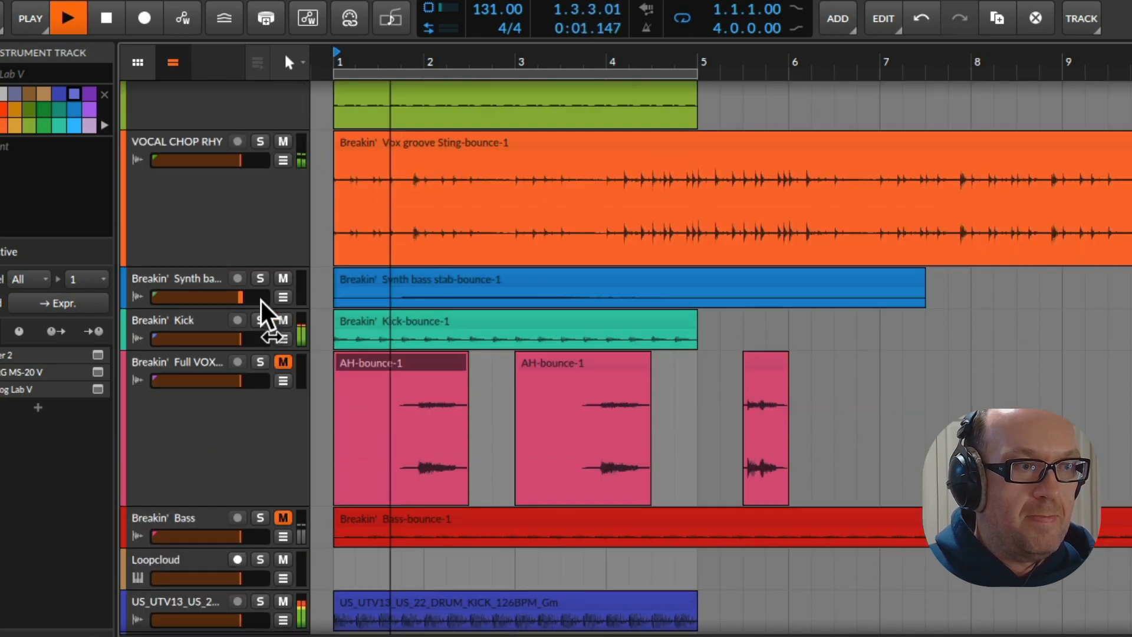
left_click(285, 322)
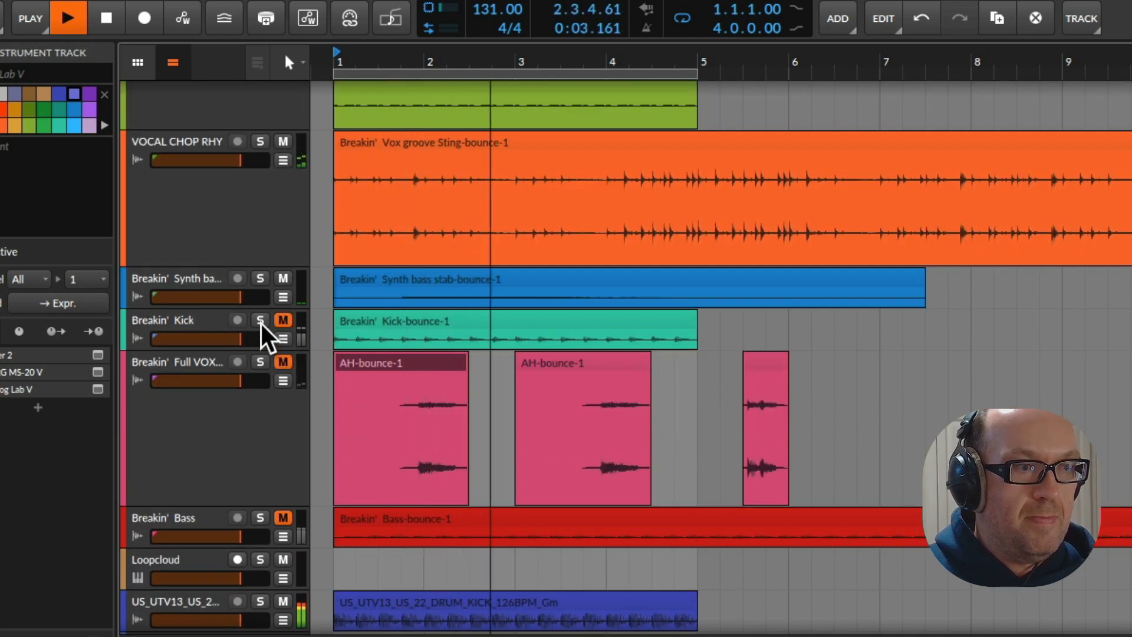
Briefly solo the VOCAL CHOP RHY track to check its part in the loop
scroll(277, 311, "up", 3)
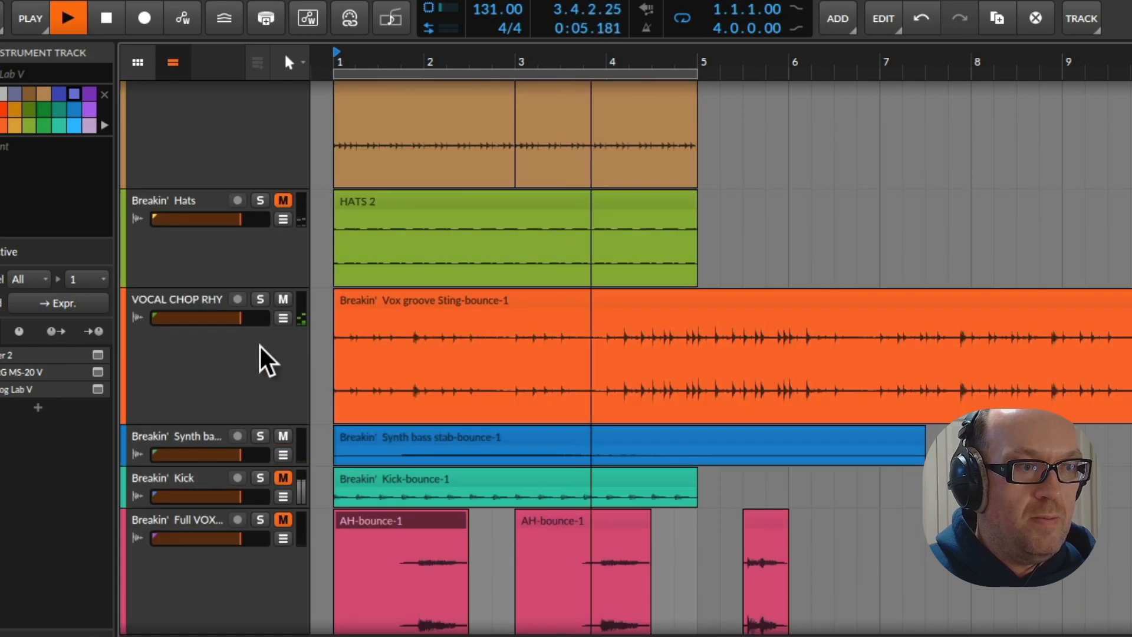
left_click(260, 299)
left_click(260, 300)
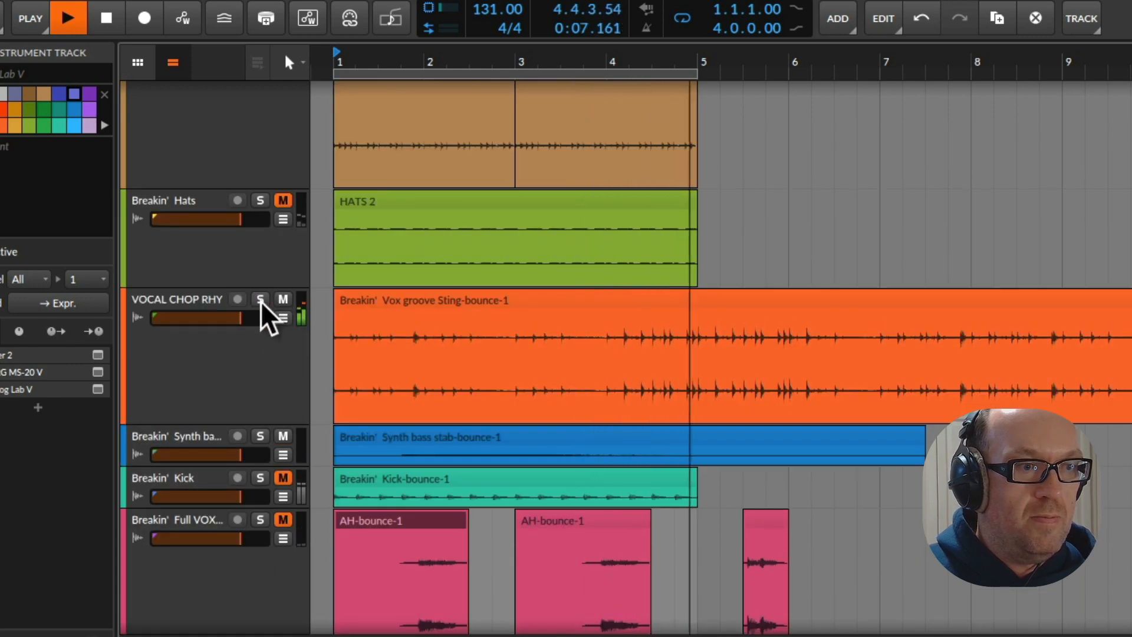
Unmute the Breakin' Hats track, raise the level of its HATS 2 clip, and restart playback
left_click(283, 201)
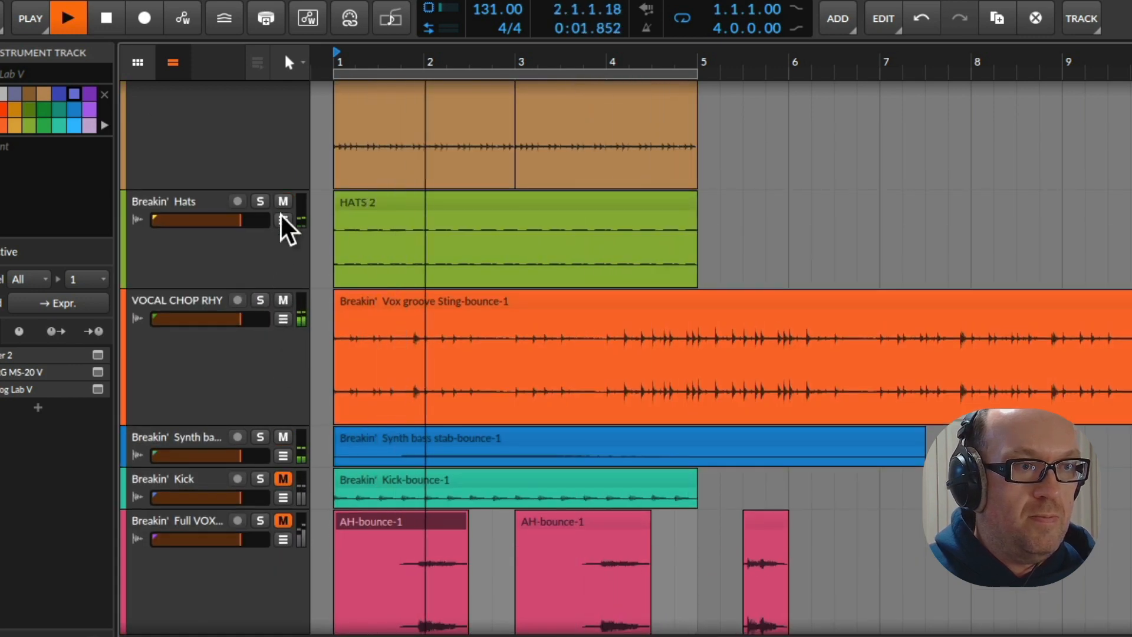
left_click(278, 268)
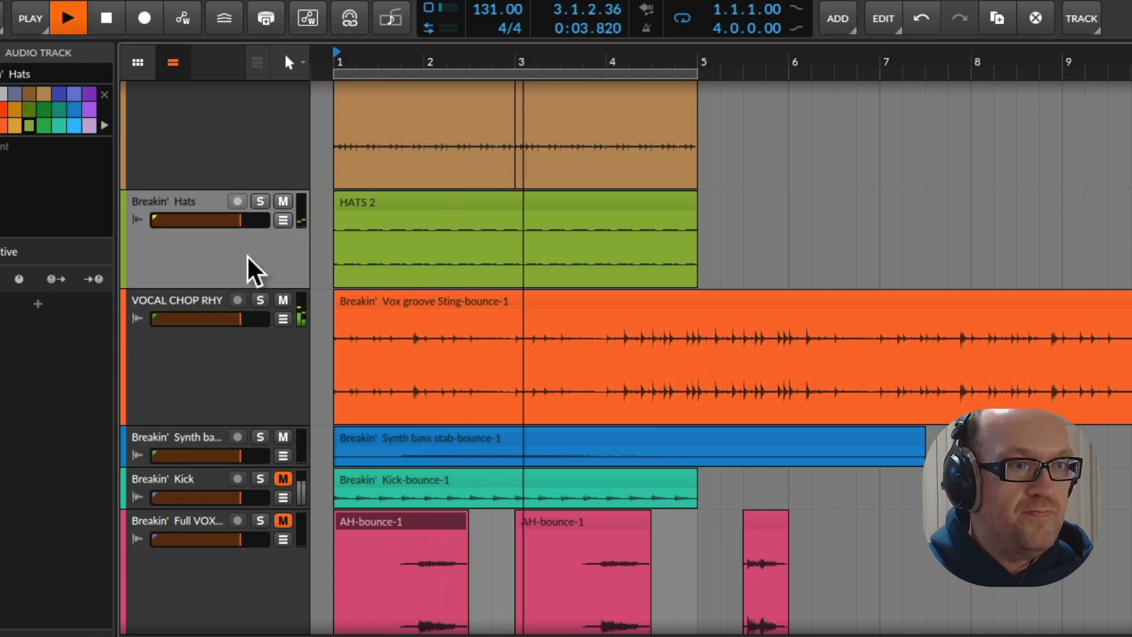
left_click(383, 202)
key("space")
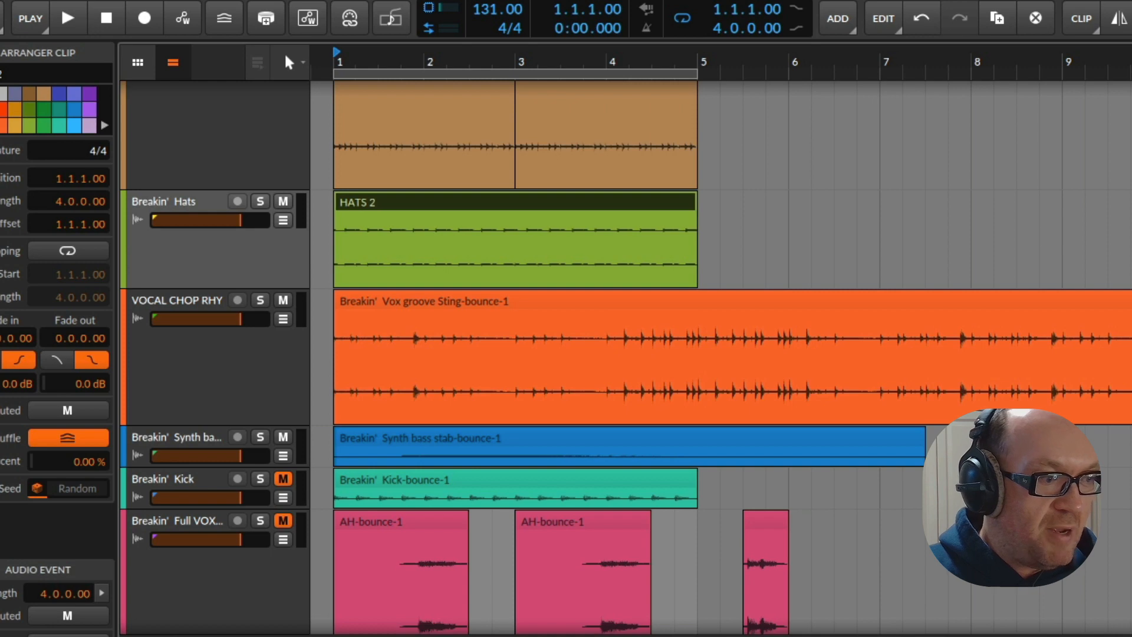
key("space")
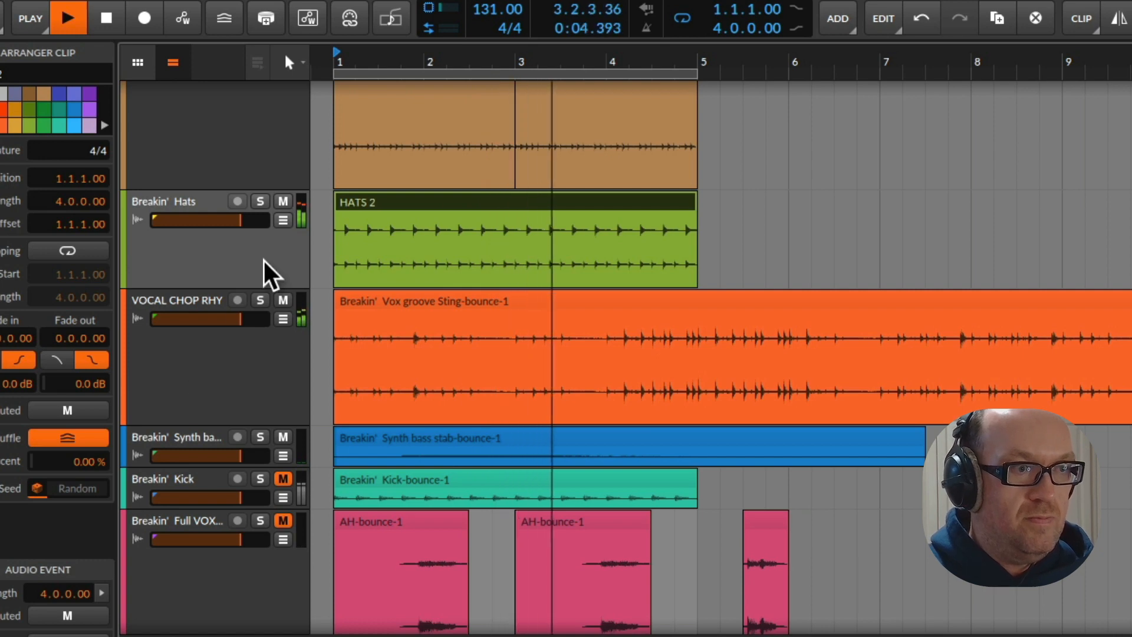
Unmute the Breakin' 16th Hats track, listen to the loop with it, and stop playback
scroll(435, 339, "up", 2)
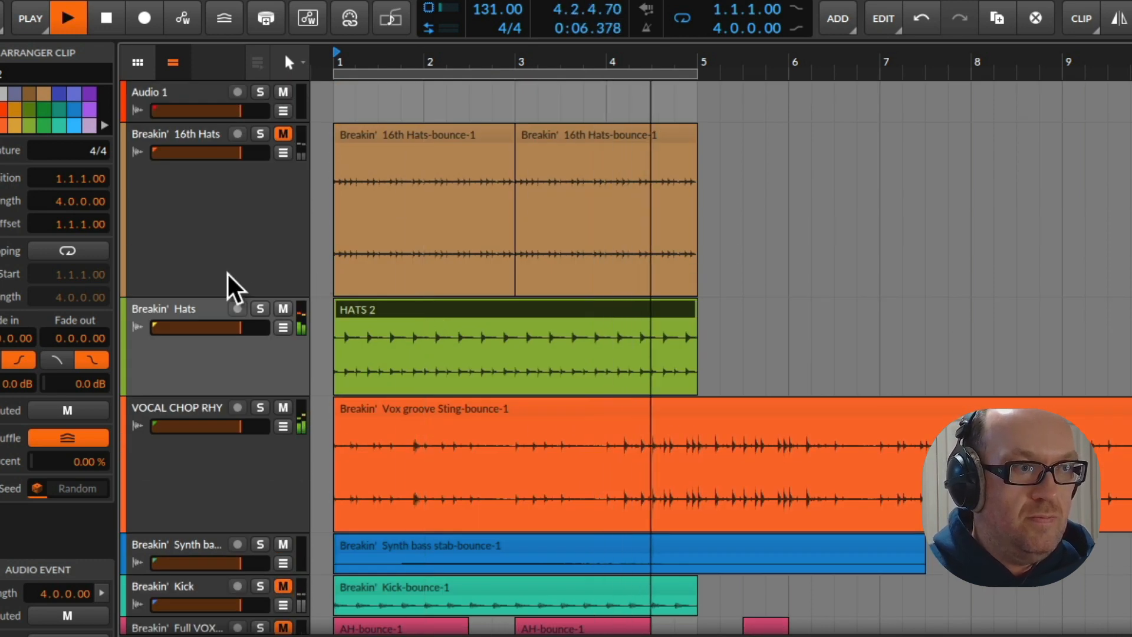
left_click(284, 134)
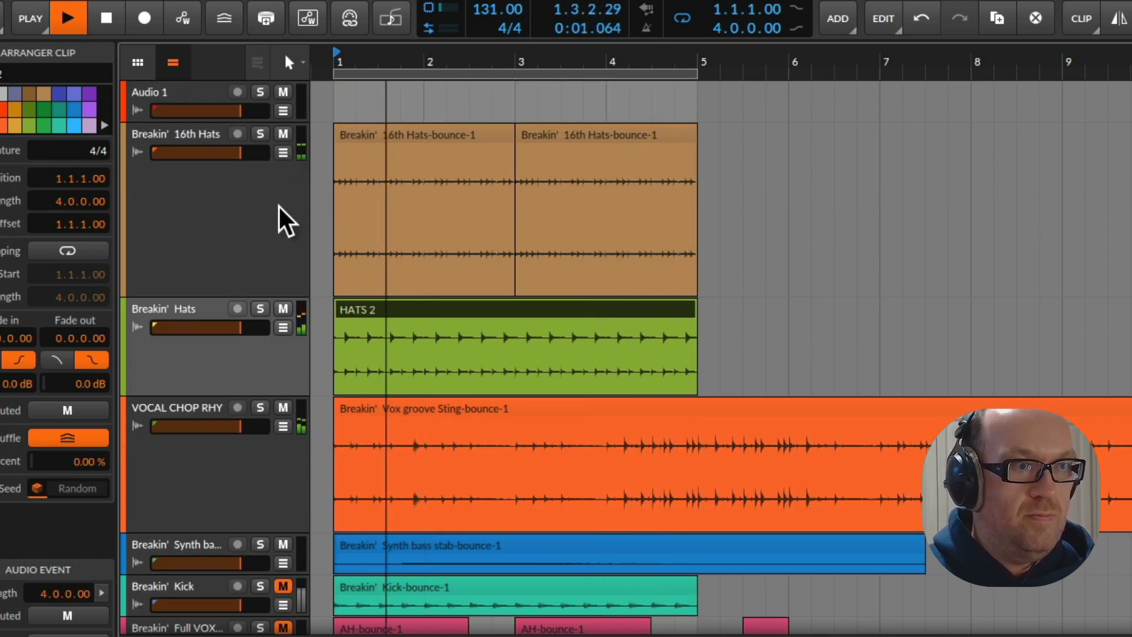
left_click(273, 223)
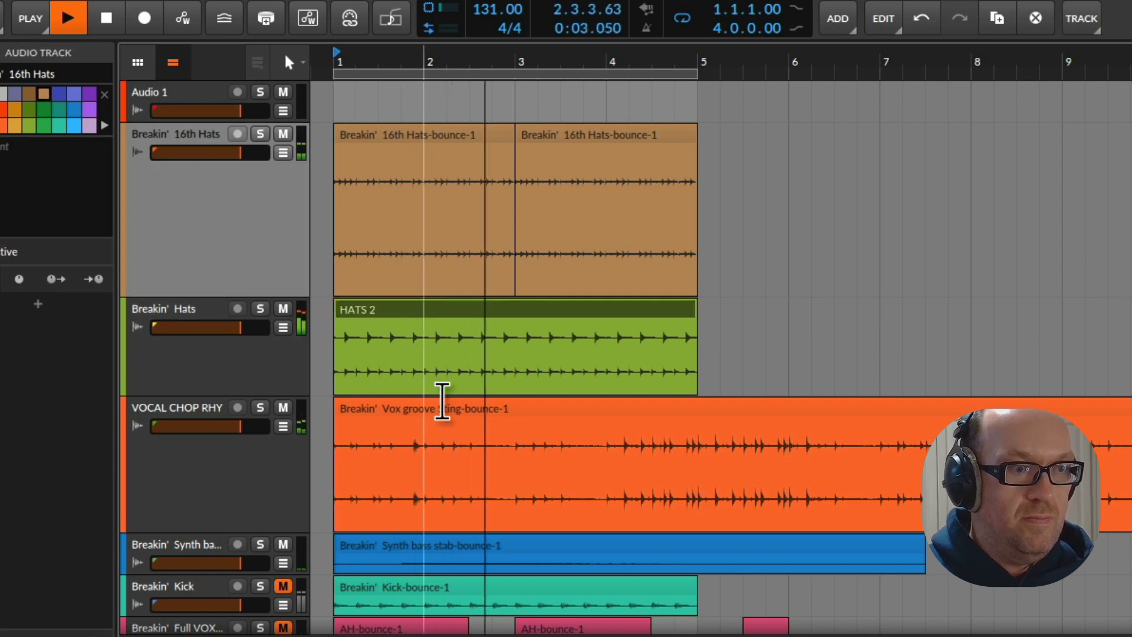
scroll(442, 399, "down", 8)
scroll(420, 437, "down", 3)
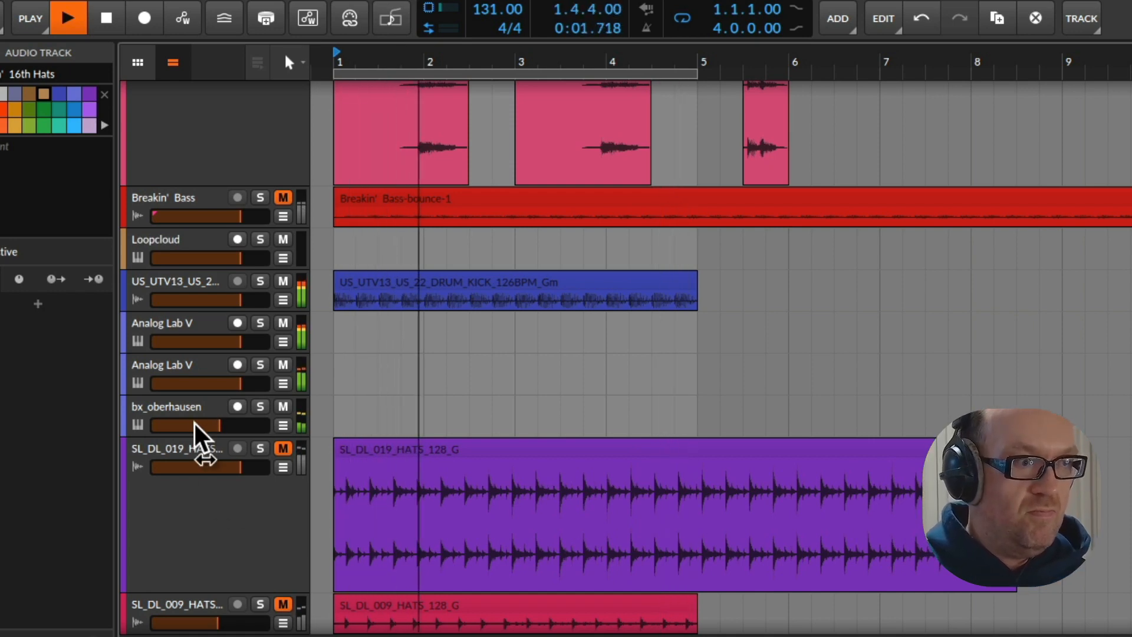
key("space")
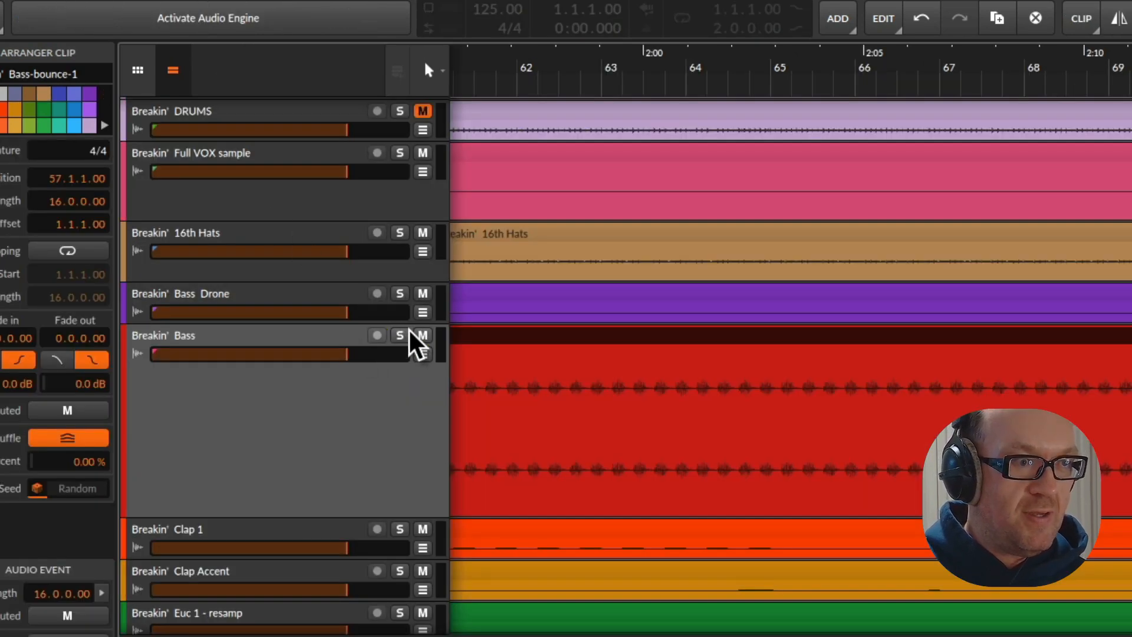
Switch to the 125 BPM Breakin' stems project, narrow its track headers, and activate its audio engine
left_click_drag(450, 346, 309, 346)
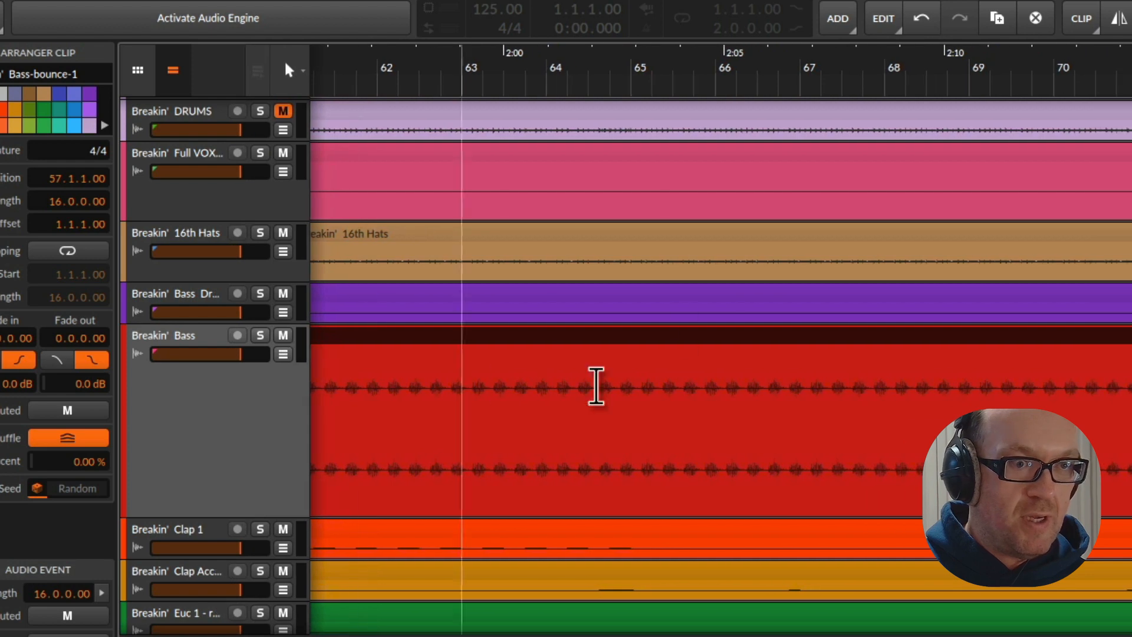
left_click_drag(731, 82, 645, 19)
scroll(560, 212, "up", 3)
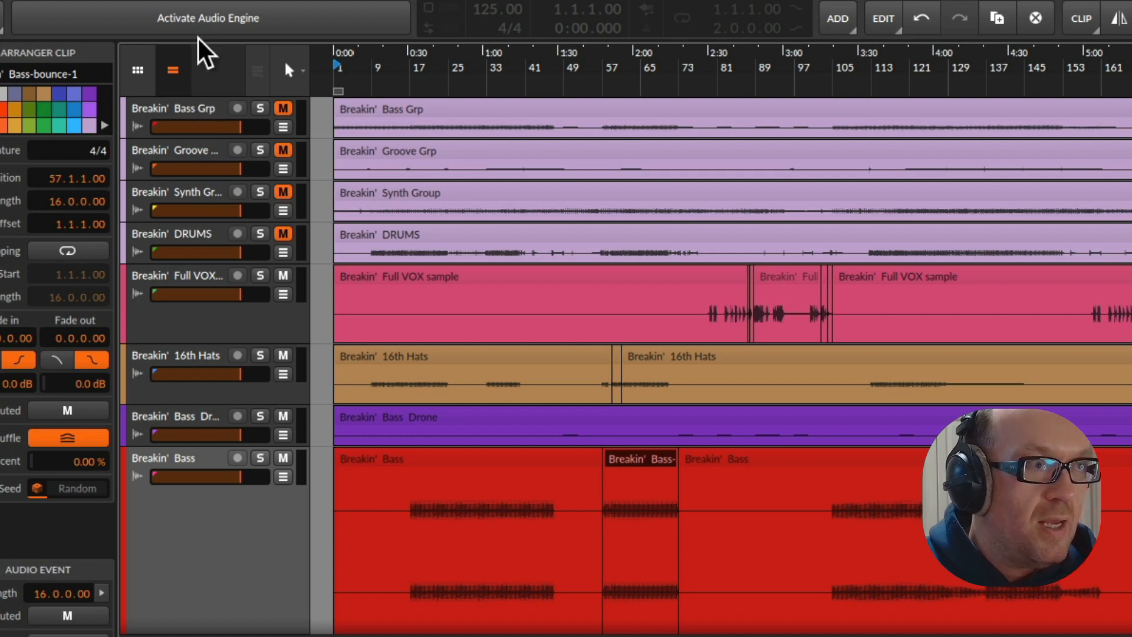
left_click(205, 22)
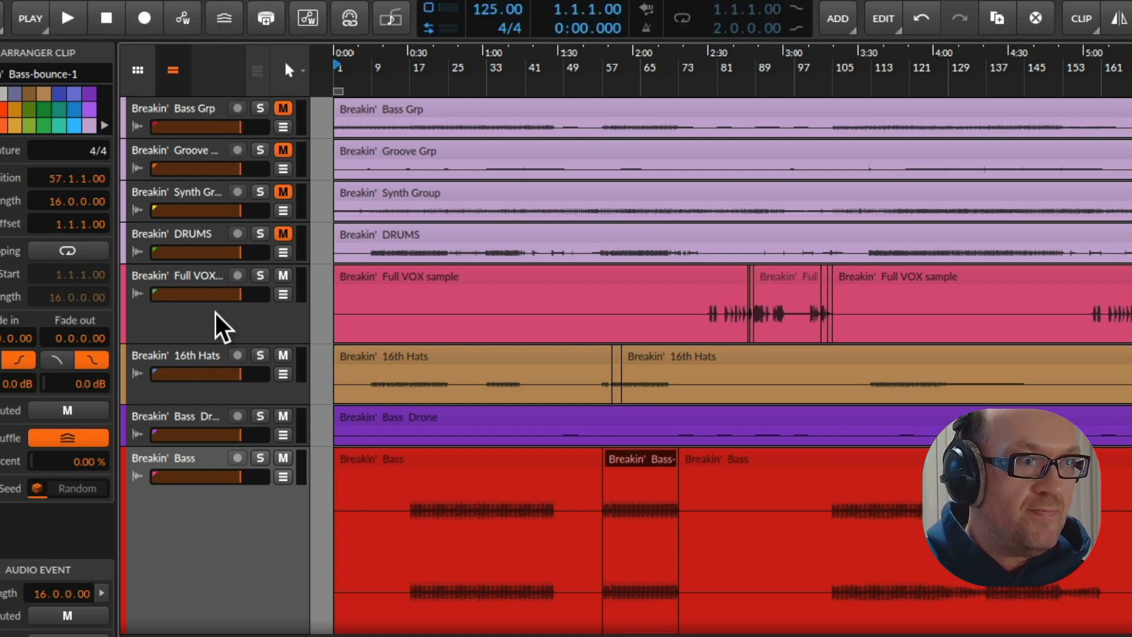
Delete the Breakin' DRUMS and Breakin' Bass Grp tracks from the stems project
left_click(216, 243)
left_click_drag(217, 268, 224, 380)
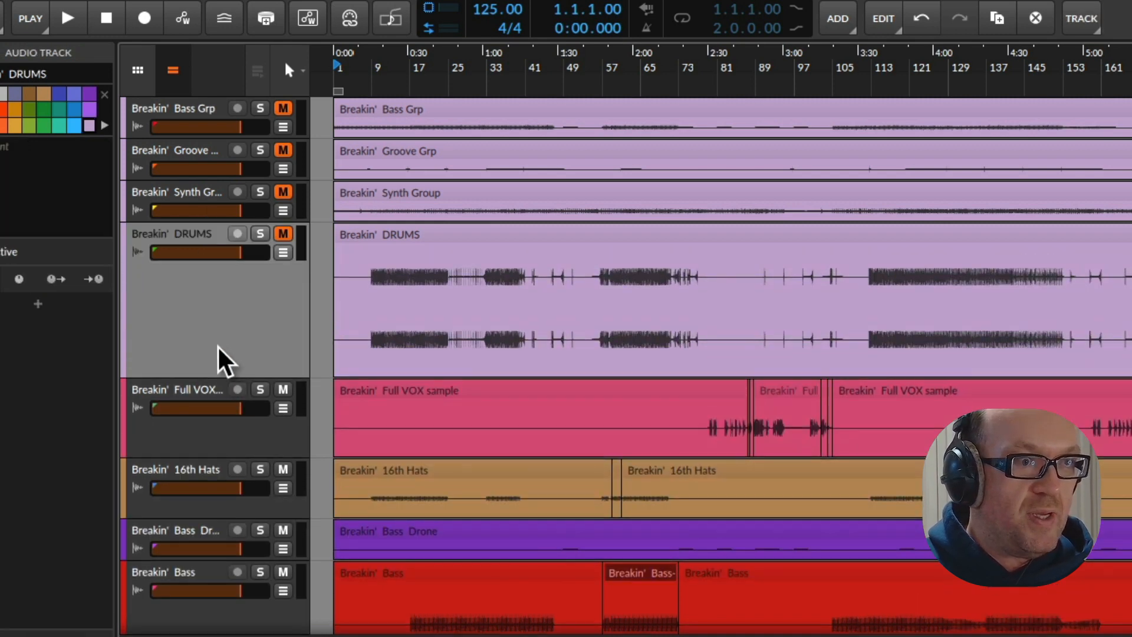
key("Delete")
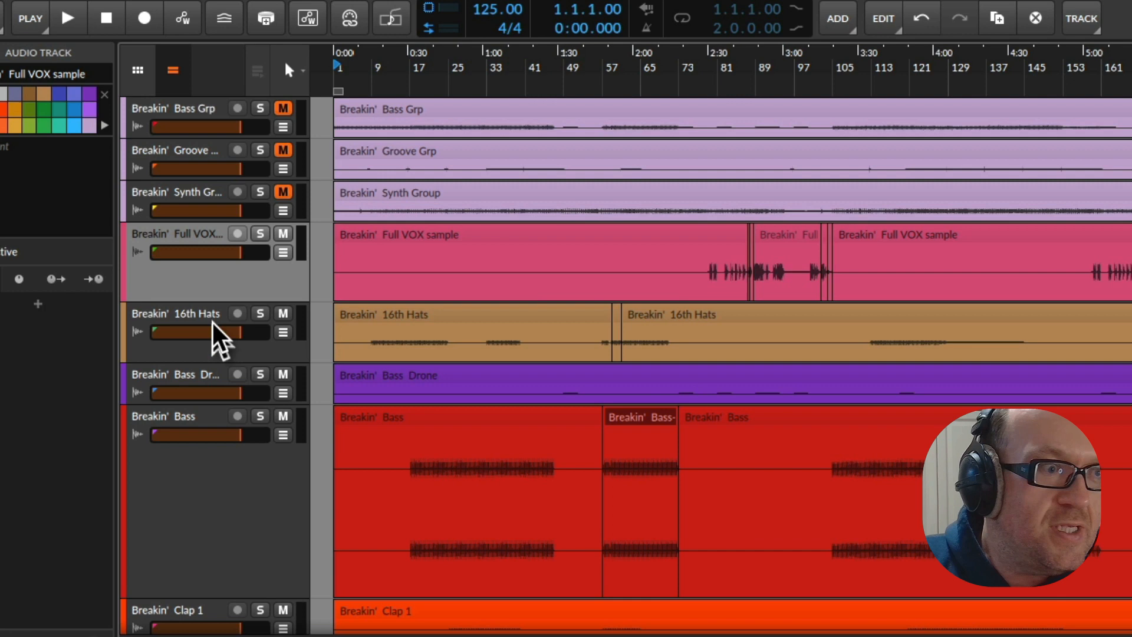
left_click(202, 201)
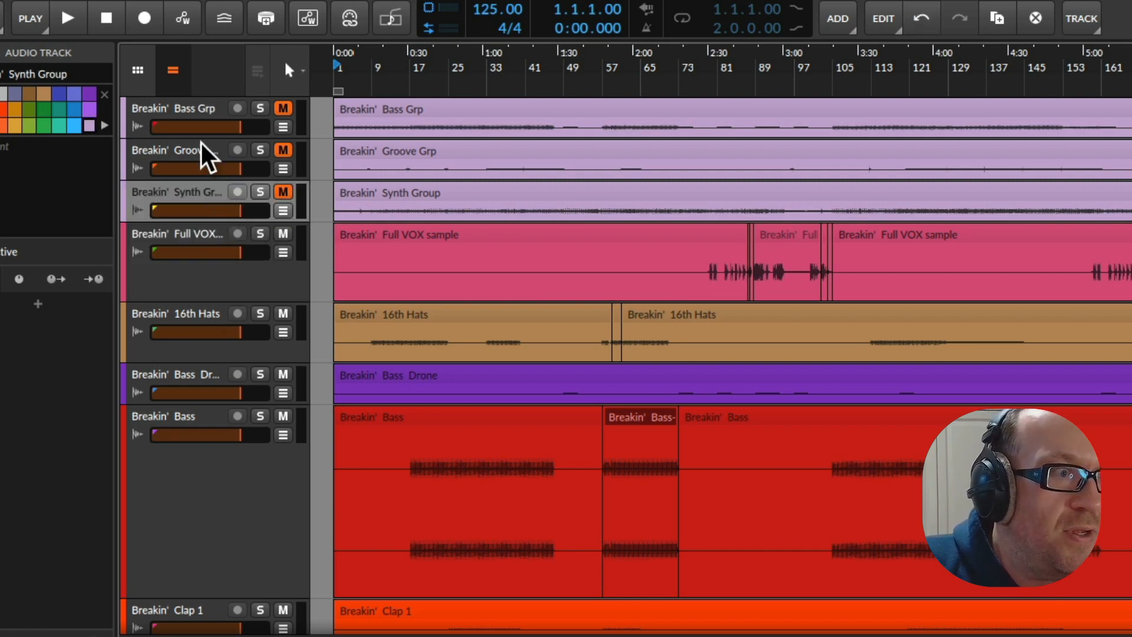
left_click(190, 112)
key("Delete")
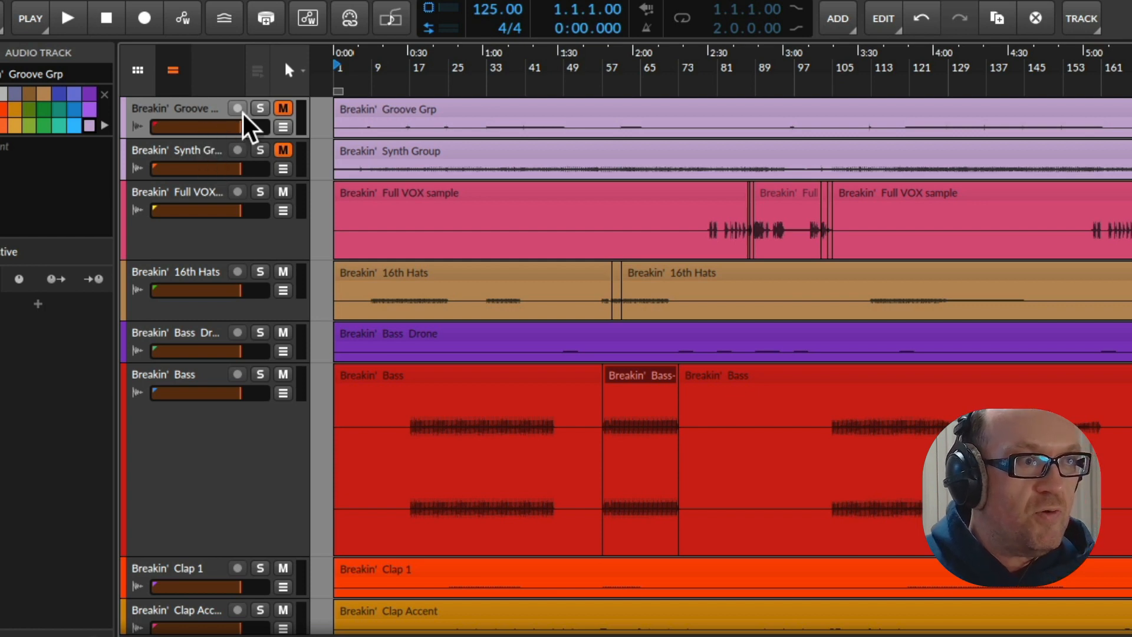
Unmute and solo the Breakin' Groove Grp track, make it taller, and audition it from bar 37
left_click(283, 108)
left_click(260, 108)
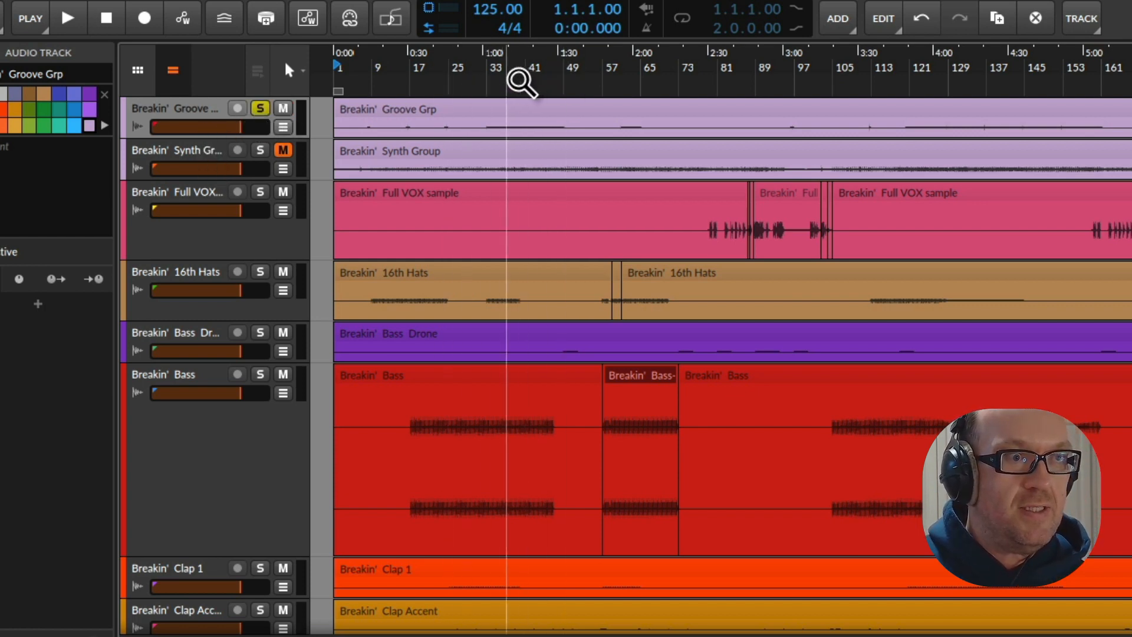
left_click(507, 74)
key("space")
left_click_drag(253, 137, 281, 290)
left_click_drag(482, 86, 523, 114)
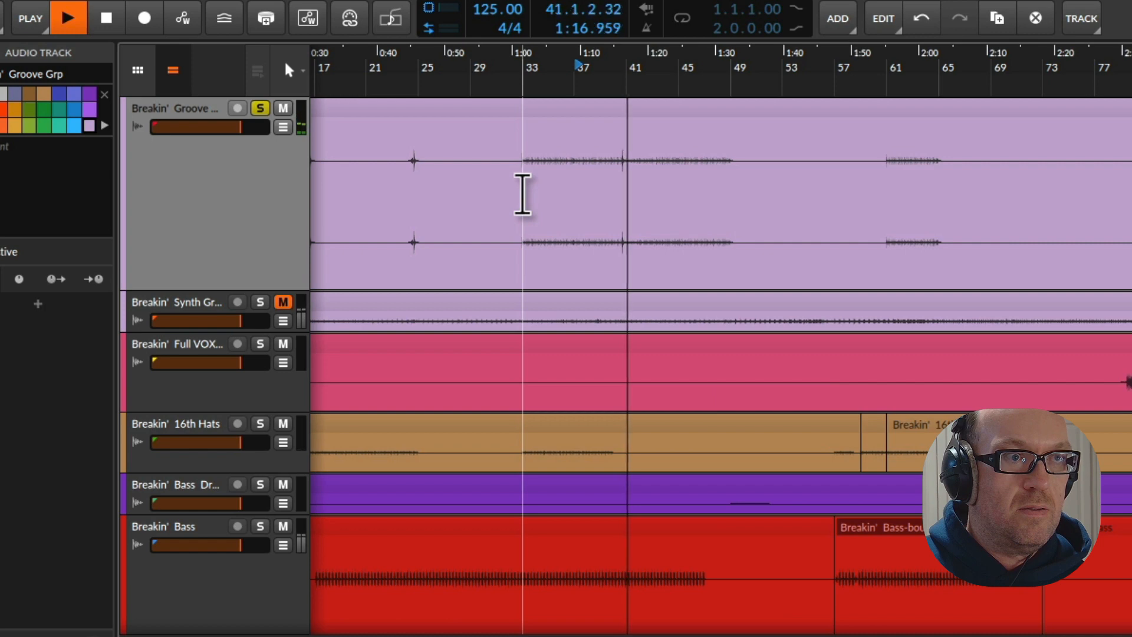
key("space")
Split out bars 33 to 41 of the Breakin' Groove Grp clip and bounce that section in place
left_click_drag(523, 88, 473, 148)
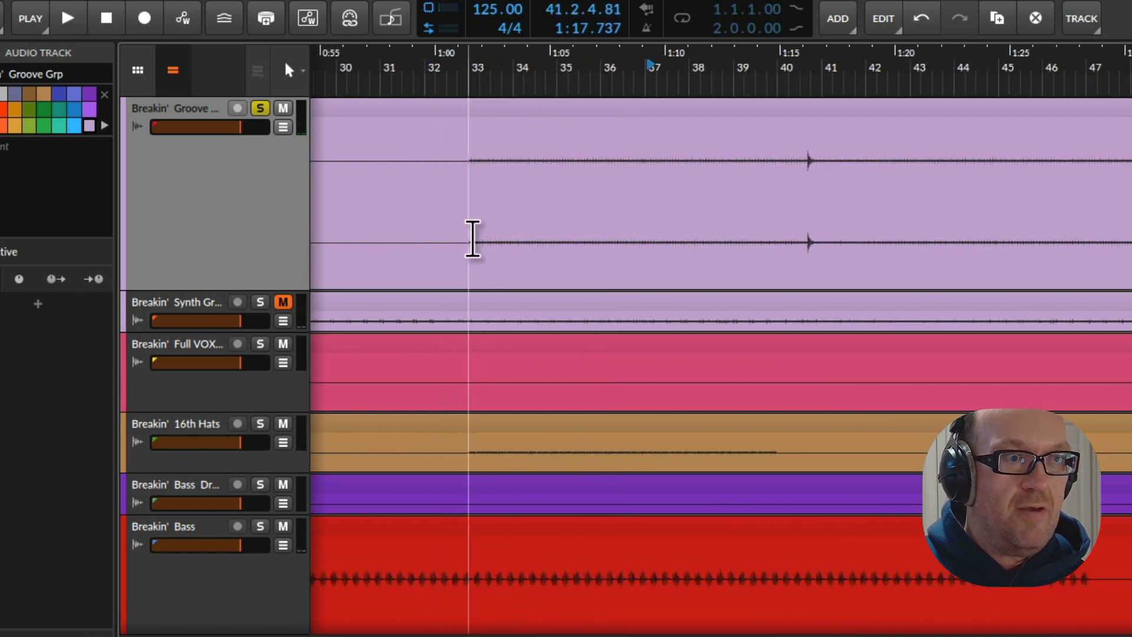
left_click_drag(472, 240, 828, 269)
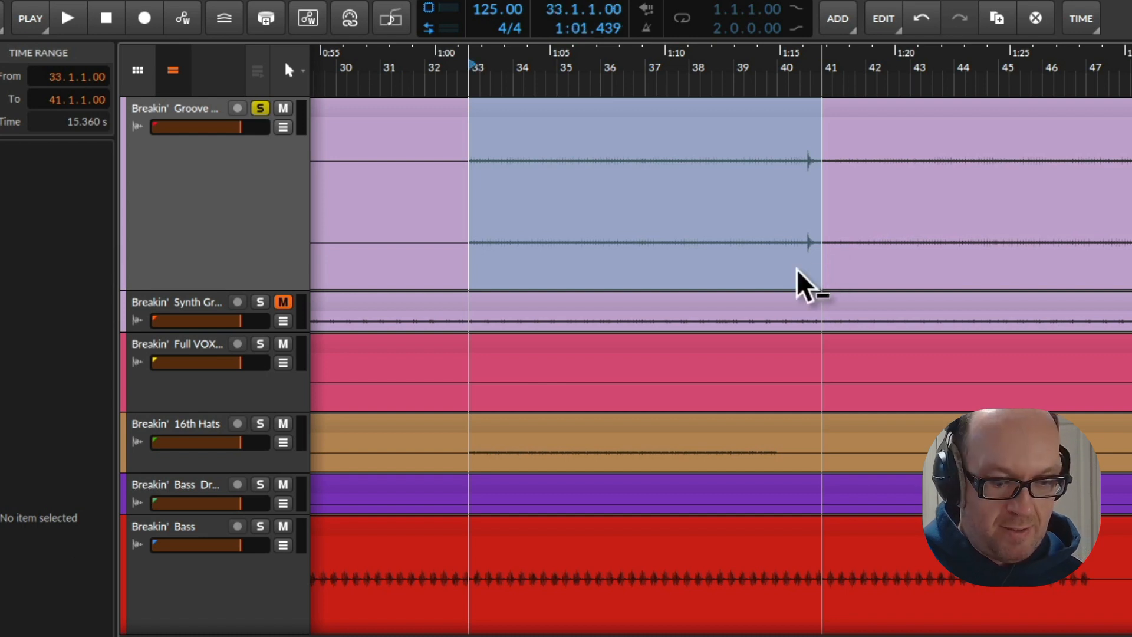
key("ctrl+e")
right_click(680, 112)
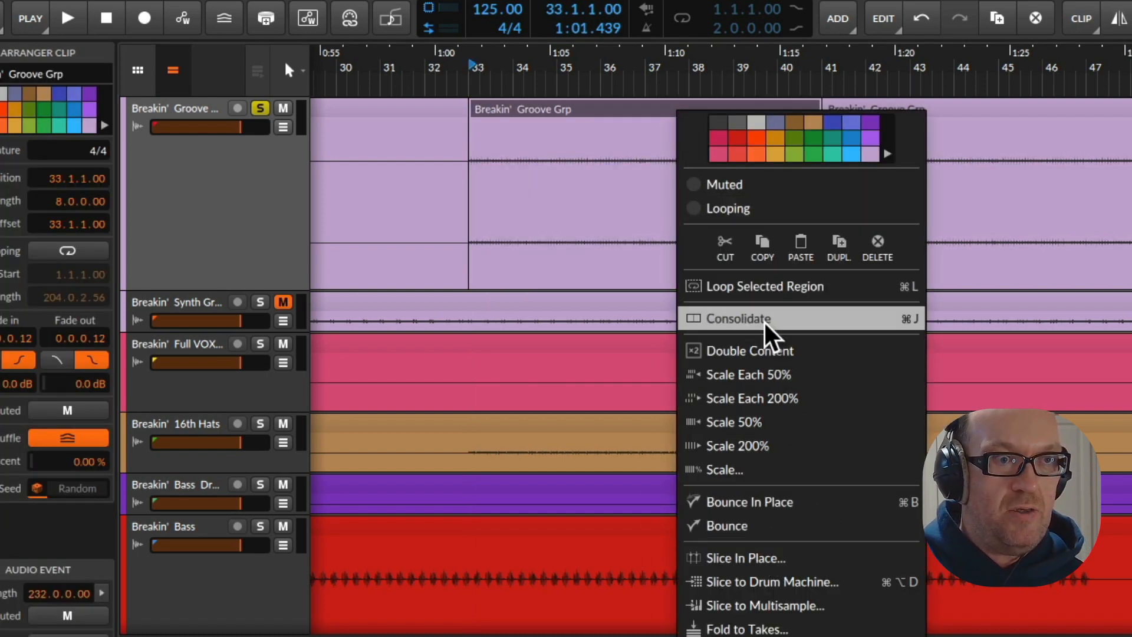
left_click(783, 503)
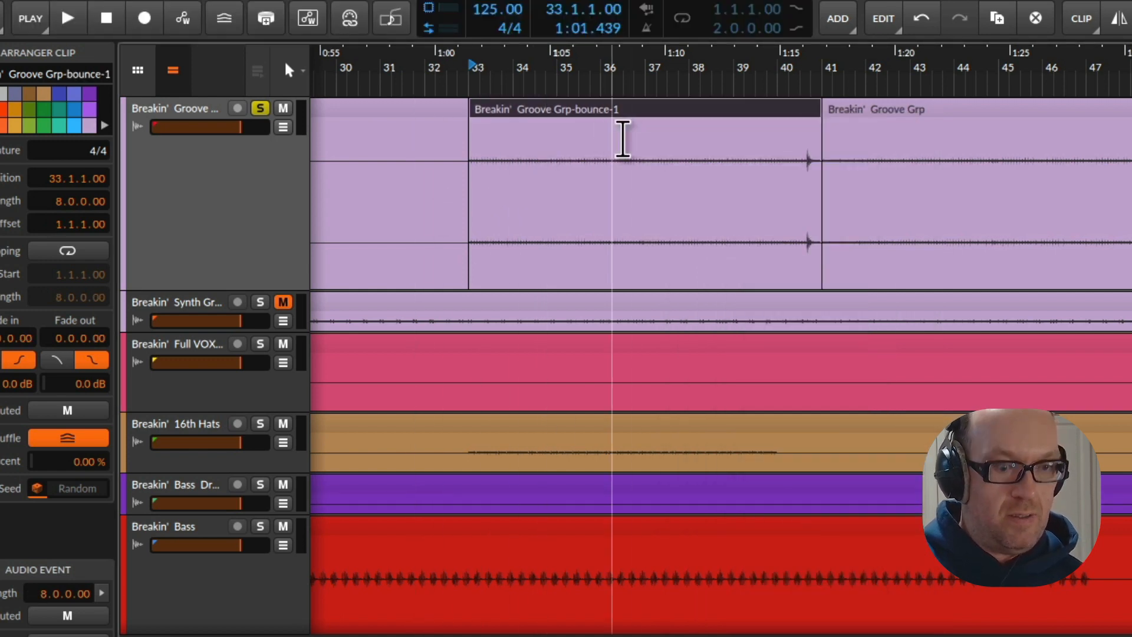
Rename the bounced clip GROOVE ELEMENT 1 and copy it into the arrangement of the 131 BPM project
double_click(601, 111)
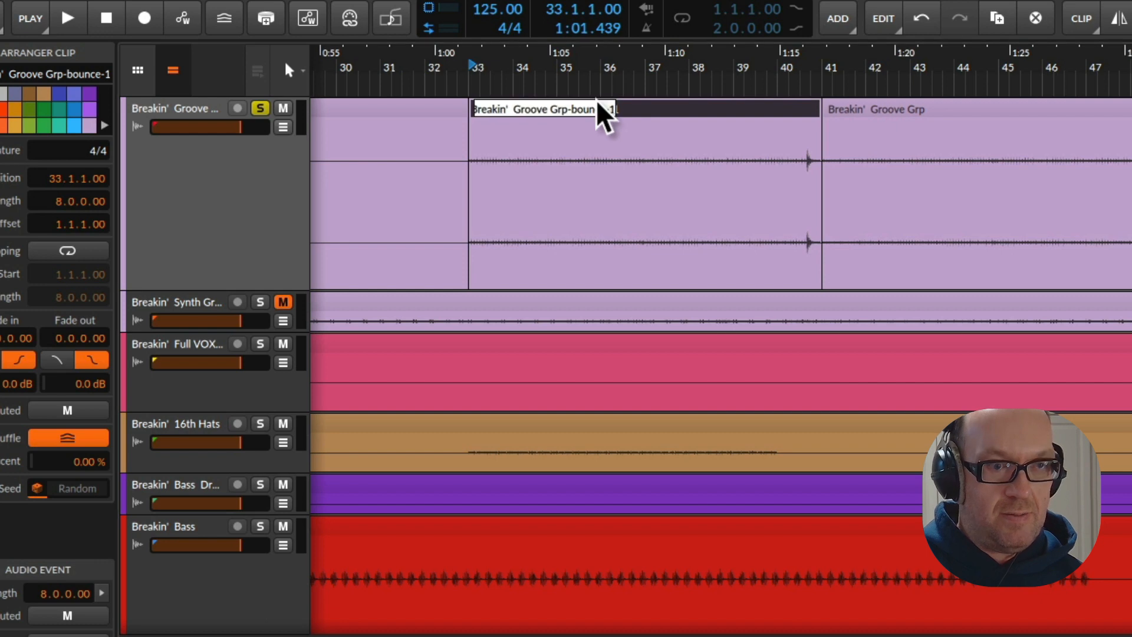
type("GROOVE ELE")
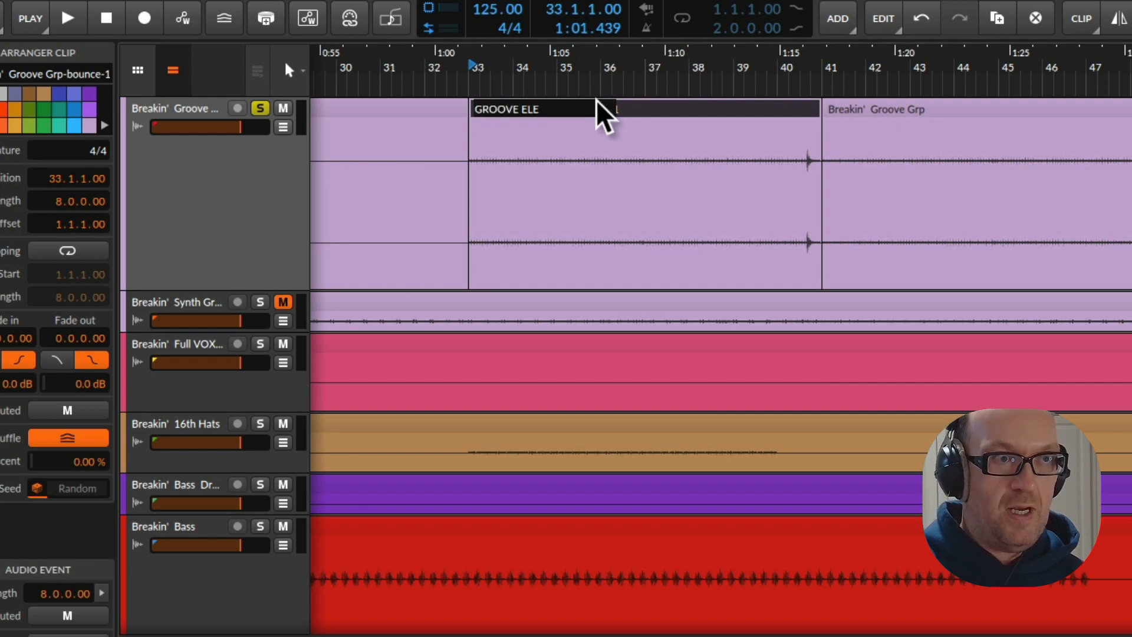
type("MENT 1")
key("Return")
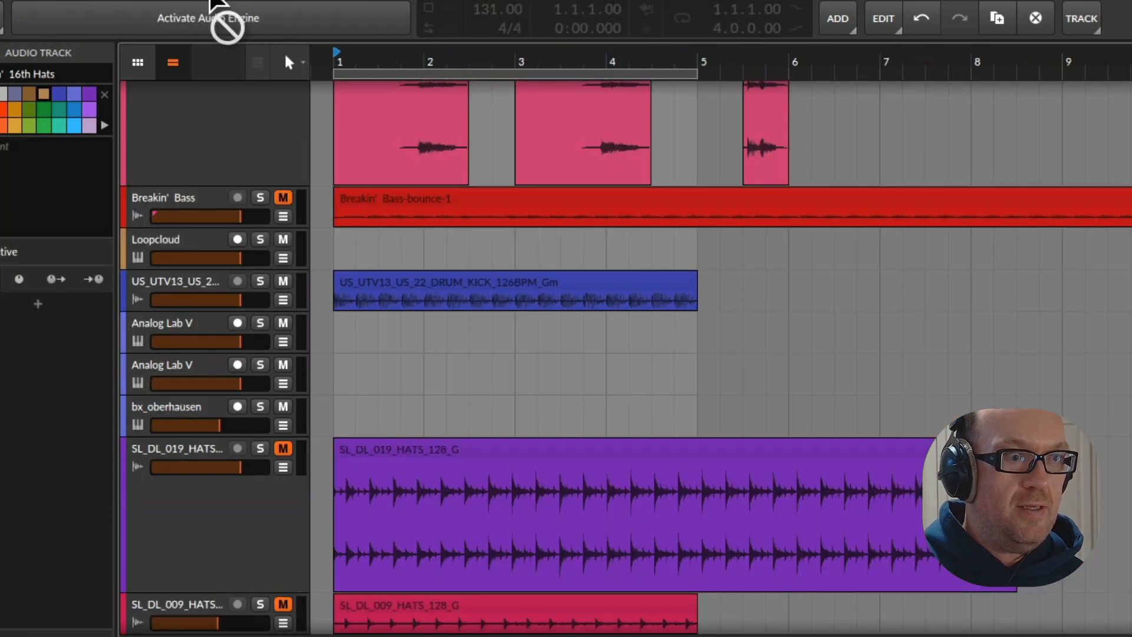
left_click_drag(220, 1, 356, 544)
scroll(424, 330, "down", 2)
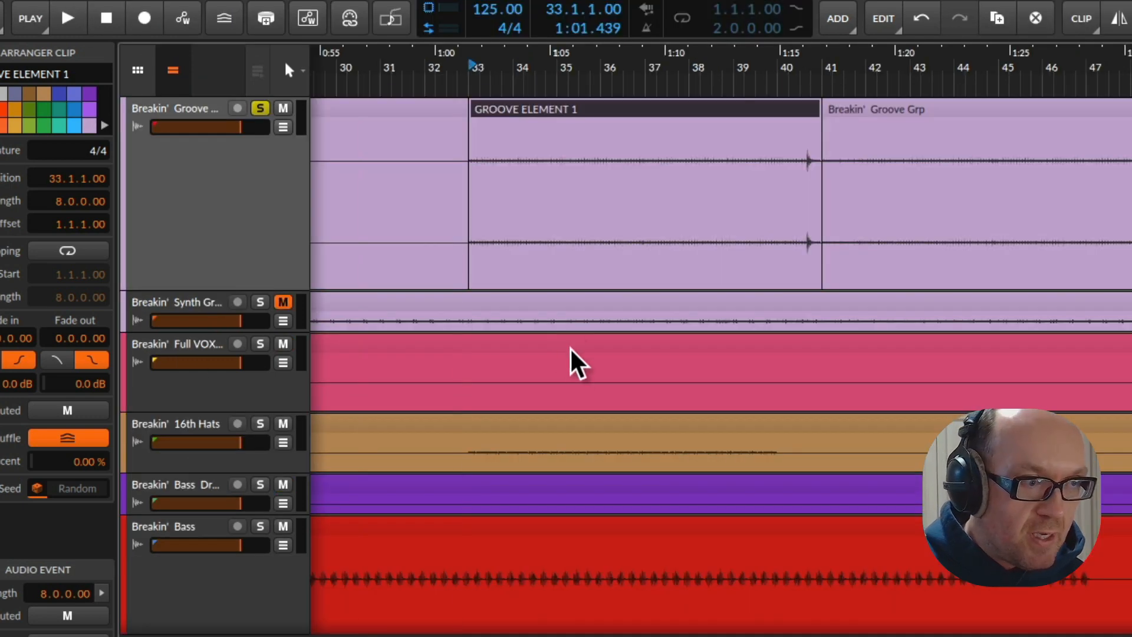
Make the Breakin' Euc 1 track taller, audition it in solo from bar 33, and solo Breakin' Groove Grp for comparison
scroll(575, 363, "down", 10)
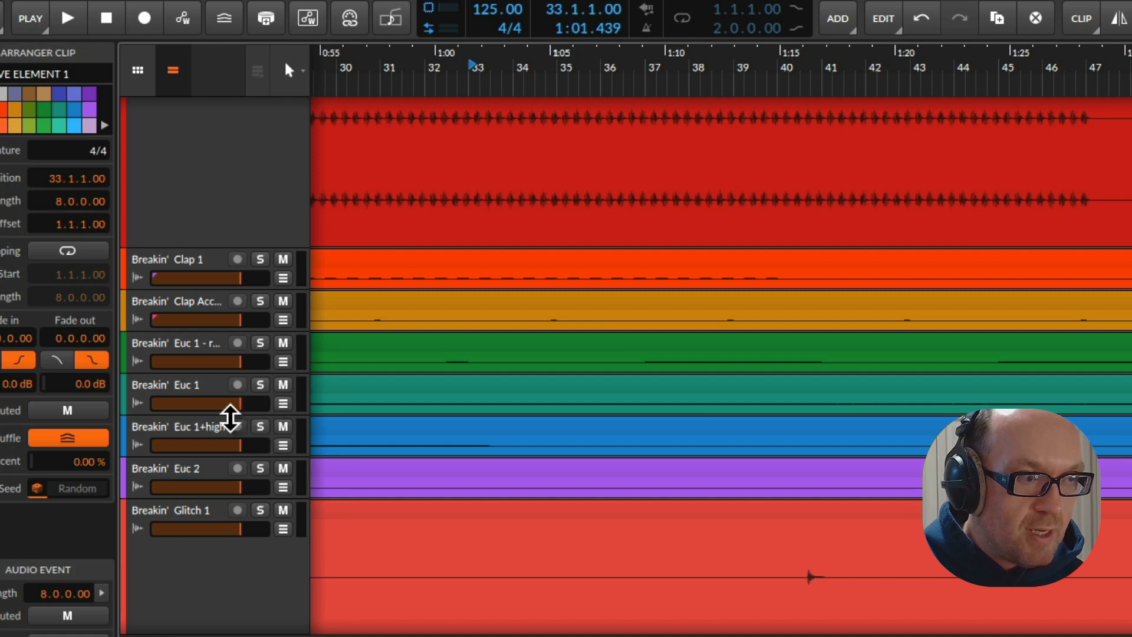
left_click_drag(230, 418, 247, 529)
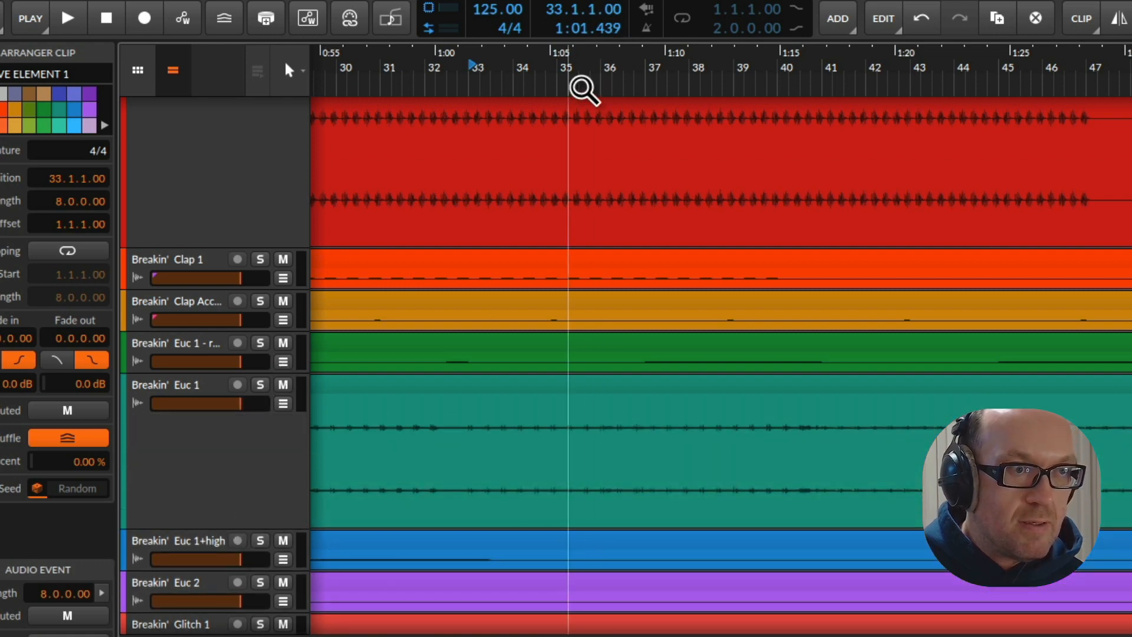
key("space")
left_click(261, 385)
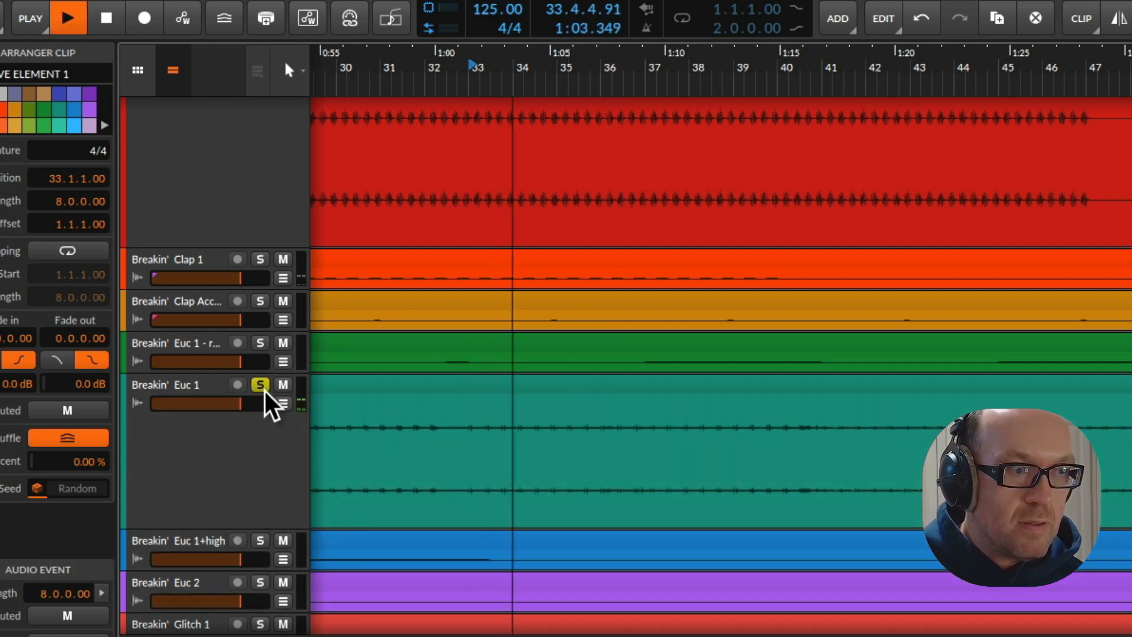
scroll(261, 354, "up", 5)
left_click(260, 108)
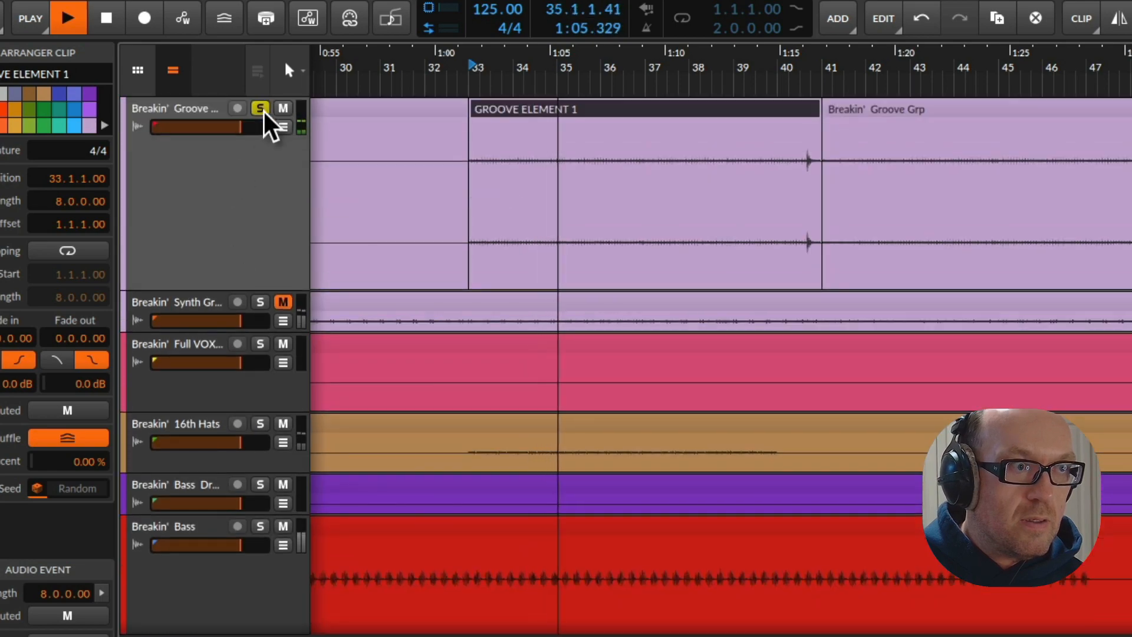
Audition the Breakin' Euc 1 track in solo from around bars 26 and 32
scroll(507, 259, "down", 8)
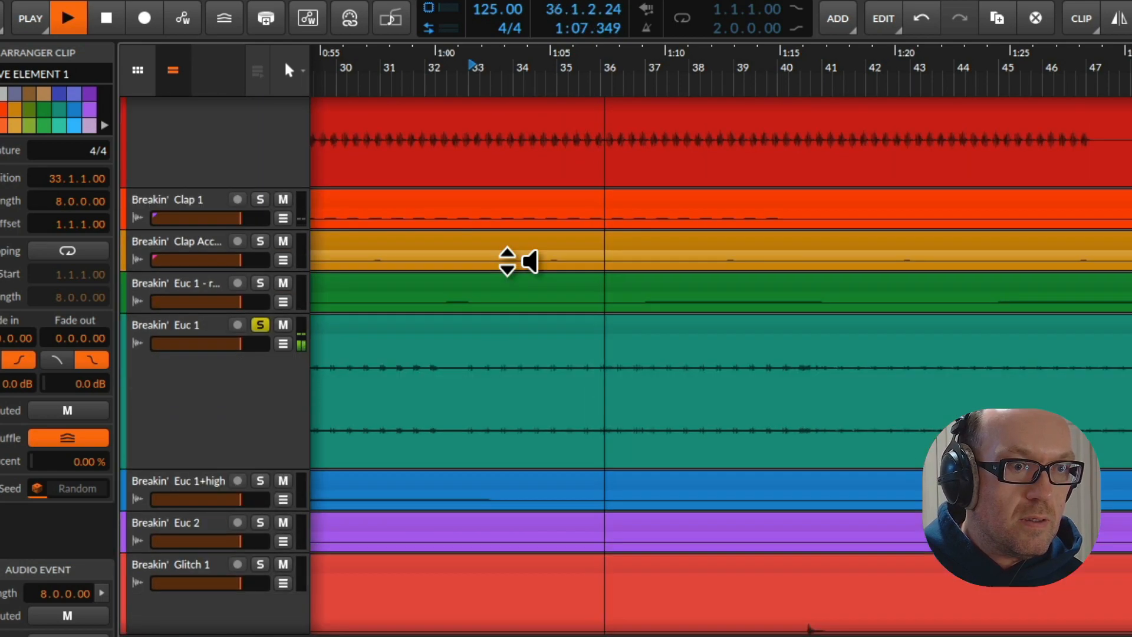
scroll(667, 462, "right", 3)
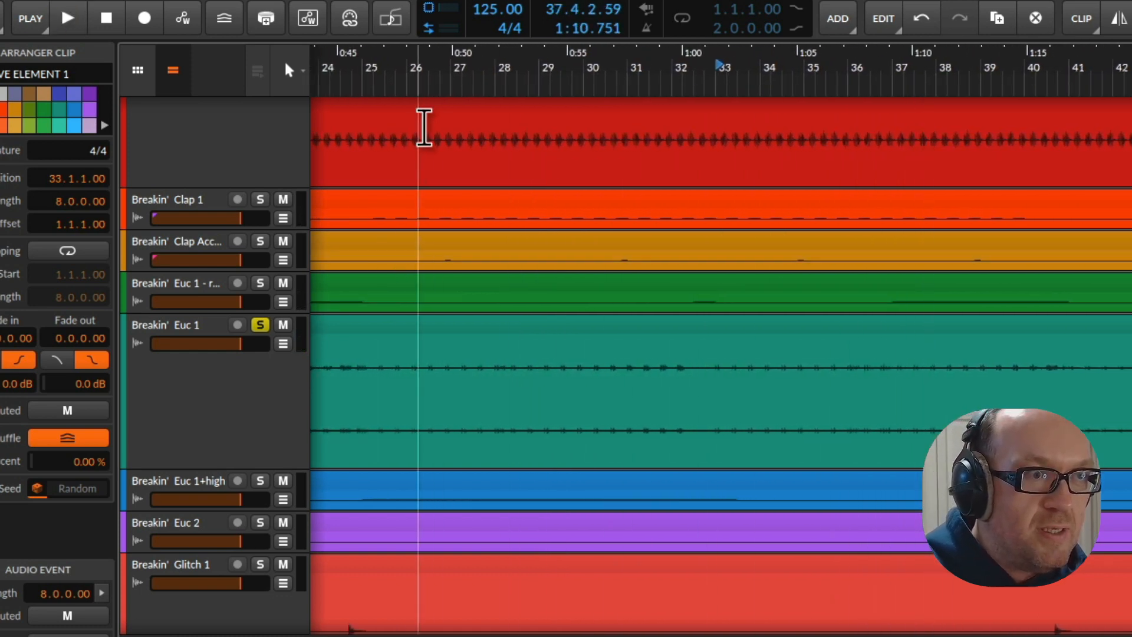
double_click(443, 82)
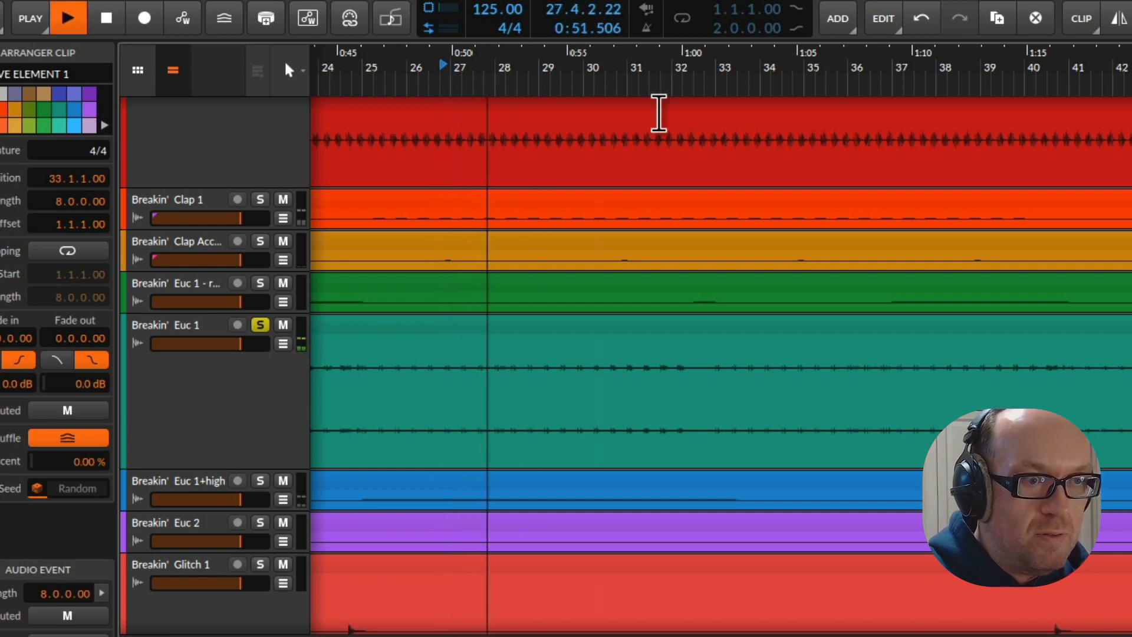
double_click(675, 89)
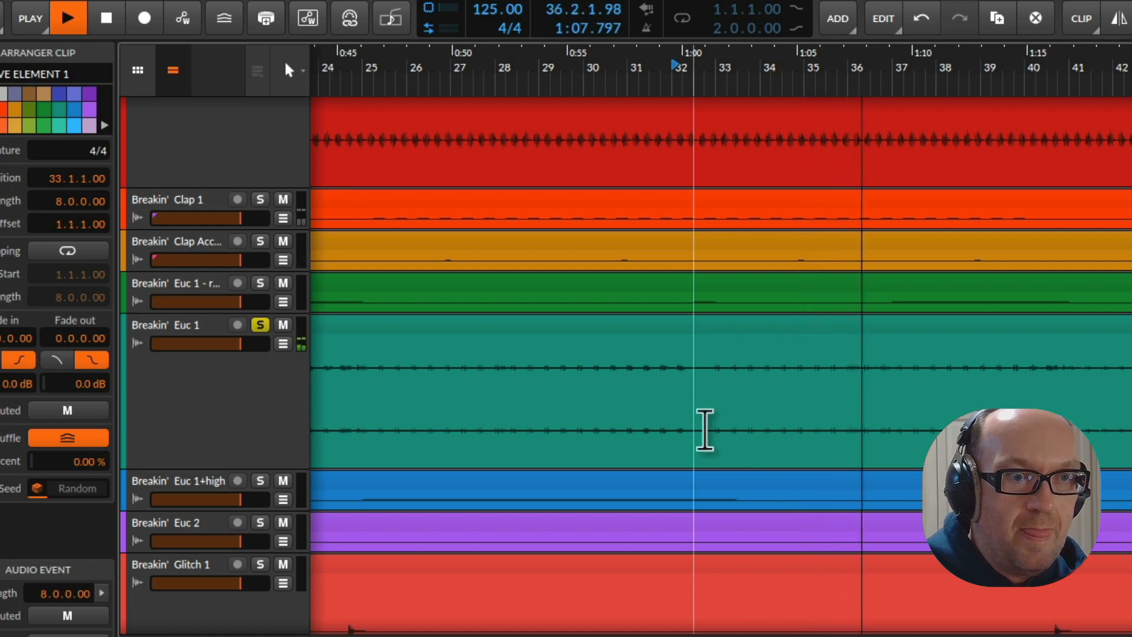
Split out bars 32 to 49 of the Breakin' Euc 1 clip and bounce that section in place
left_click_drag(701, 436, 1131, 436)
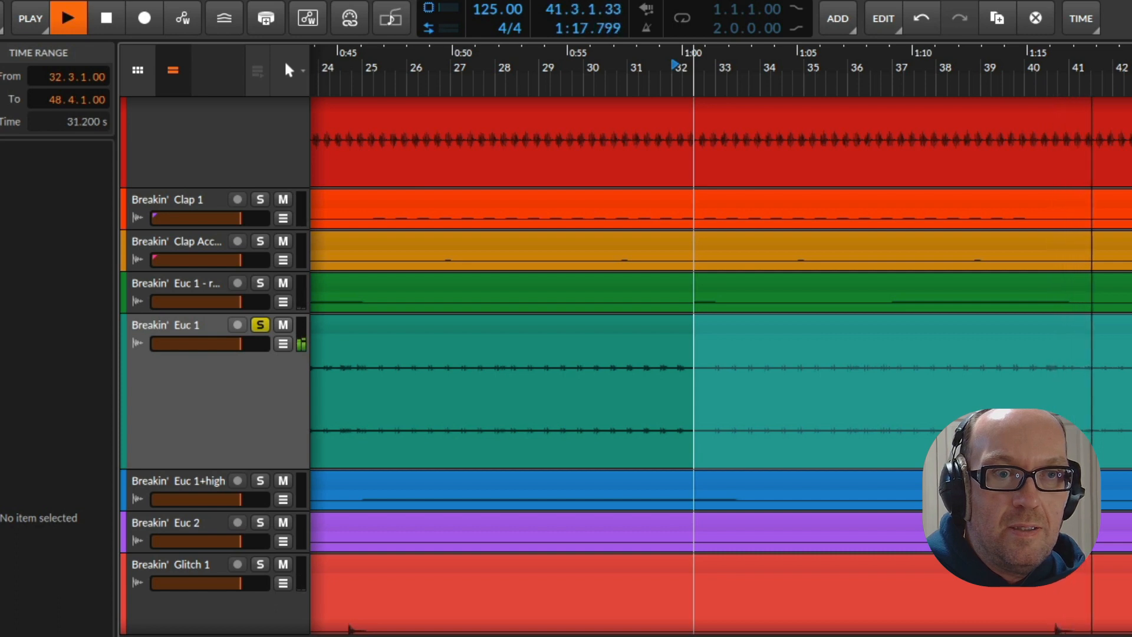
left_click_drag(1131, 468, 1069, 468)
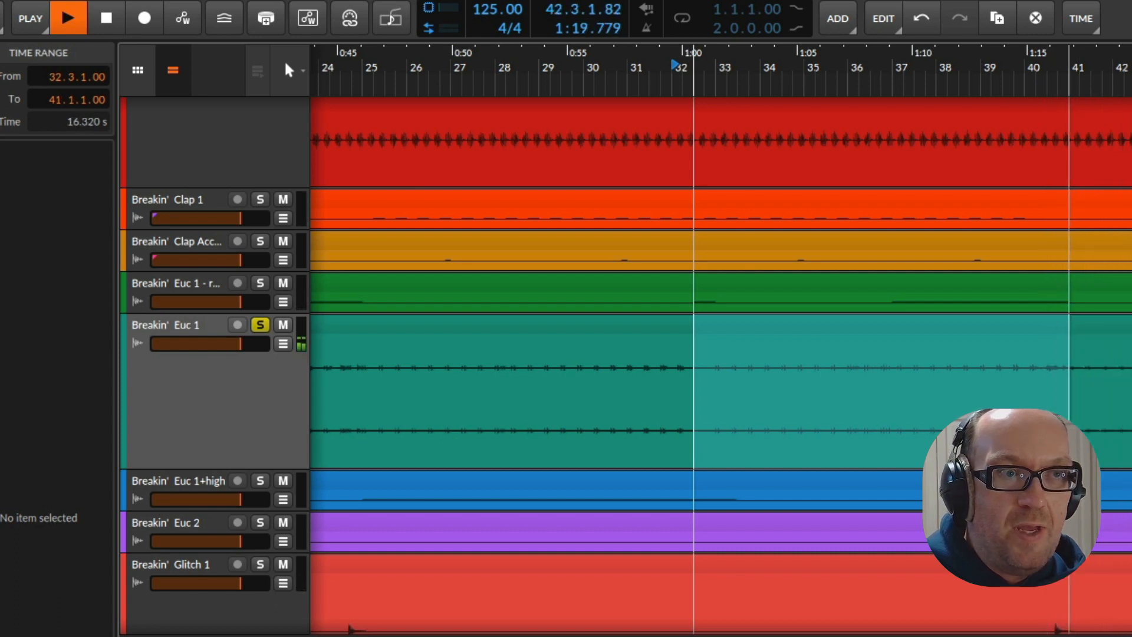
key("space")
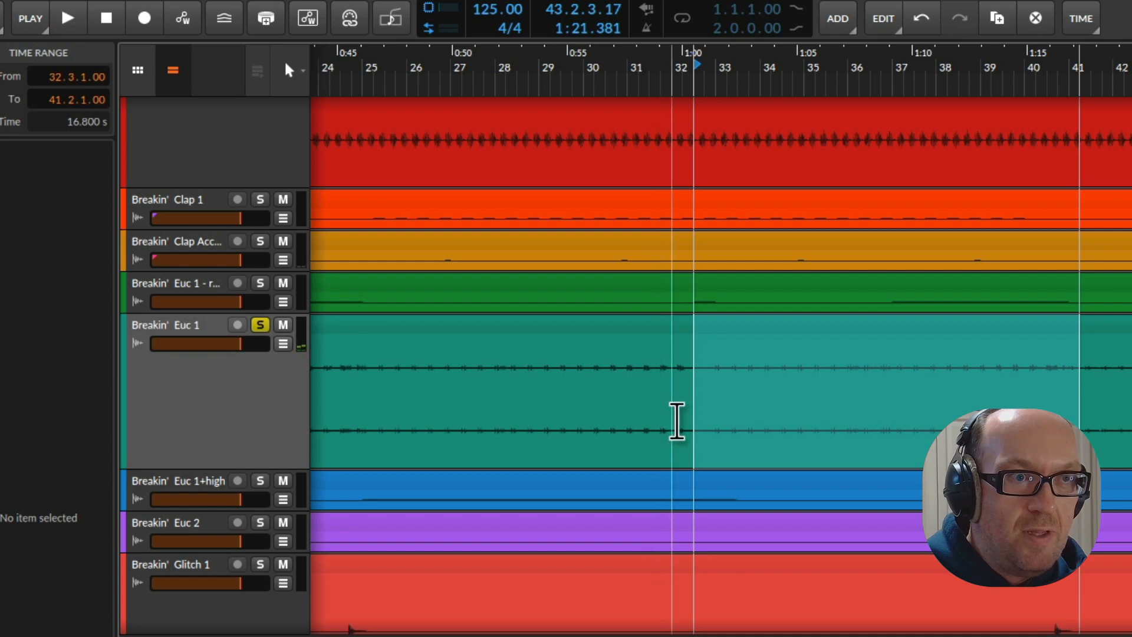
left_click_drag(678, 417, 1131, 429)
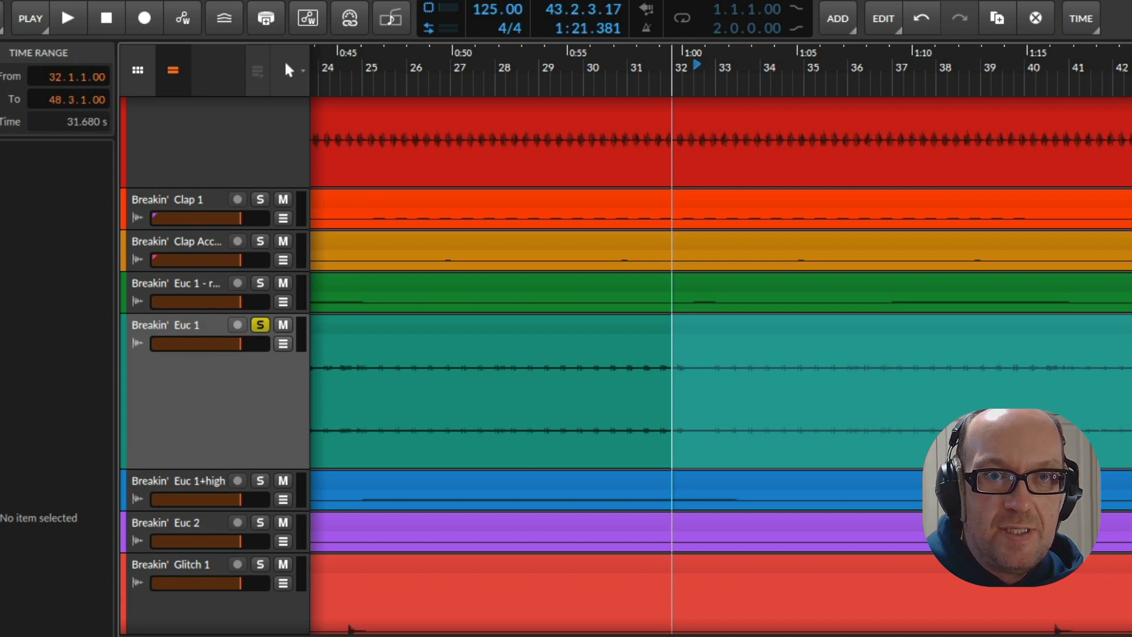
left_click(1108, 348)
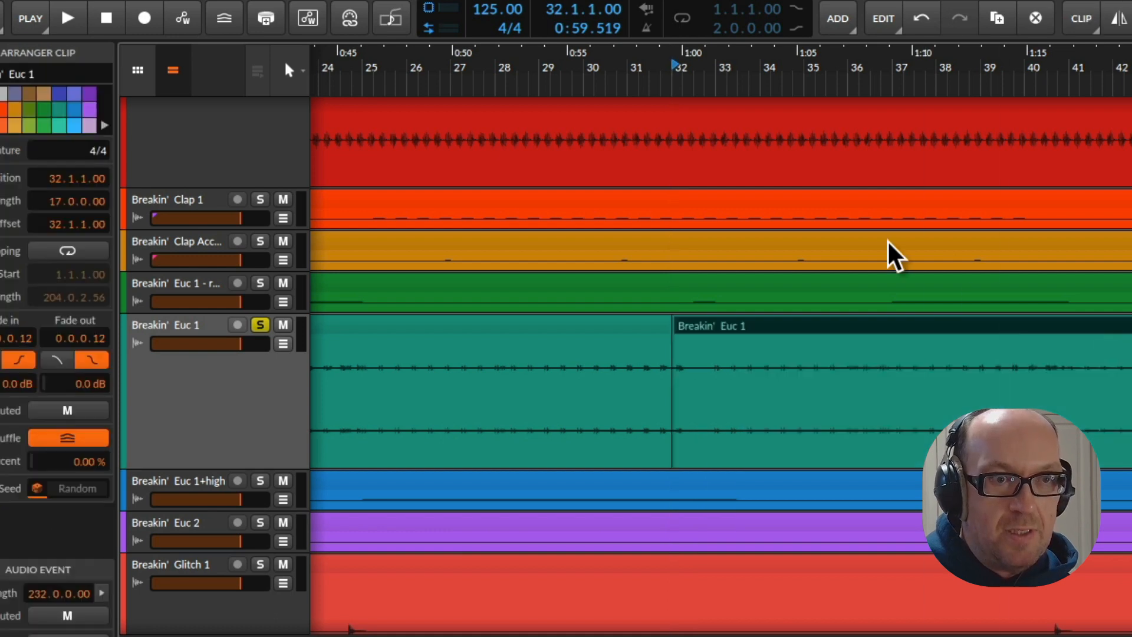
right_click(882, 323)
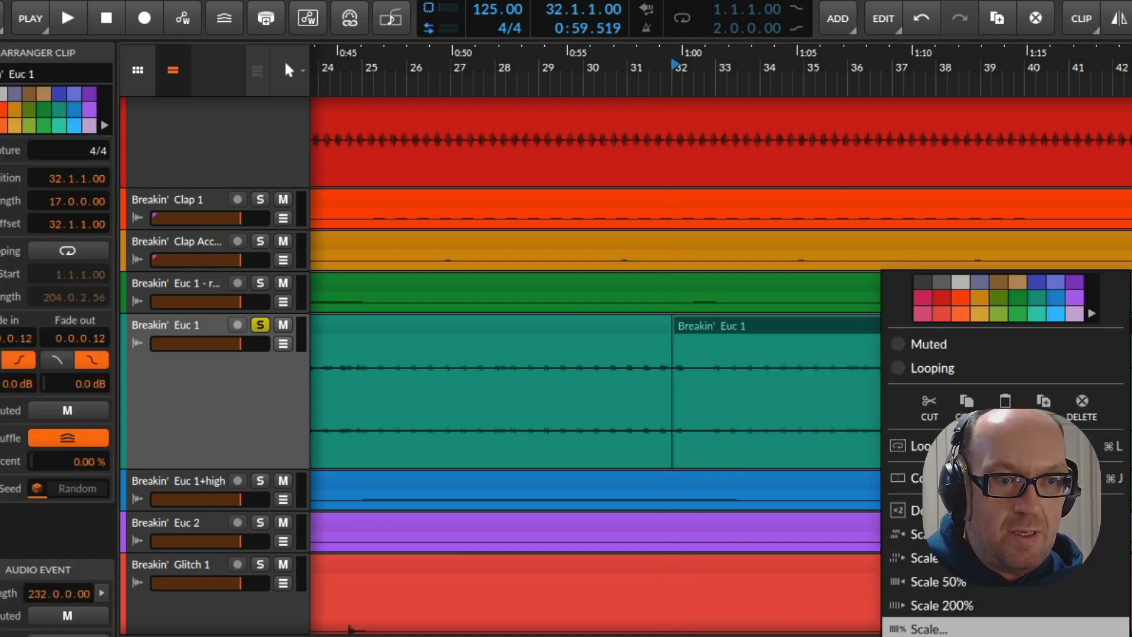
left_click(943, 636)
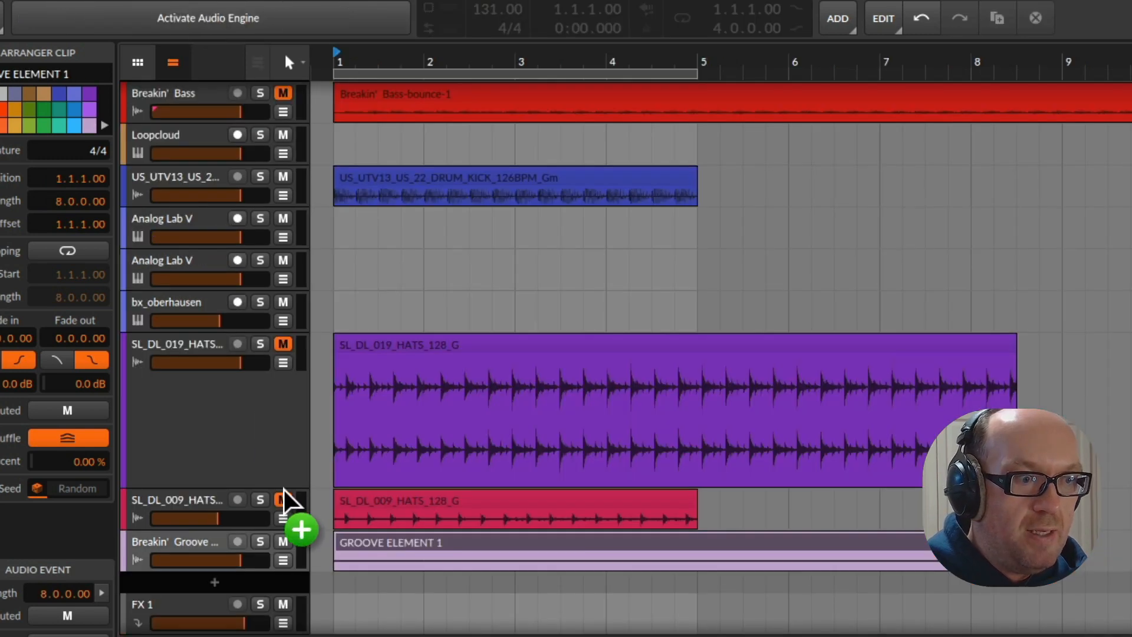
Copy the bounced Breakin' Euc 1 clip to bar 1 of a new track below GROOVE ELEMENT 1 in the 131 BPM project
left_click_drag(284, 489, 360, 585)
scroll(418, 442, "down", 1)
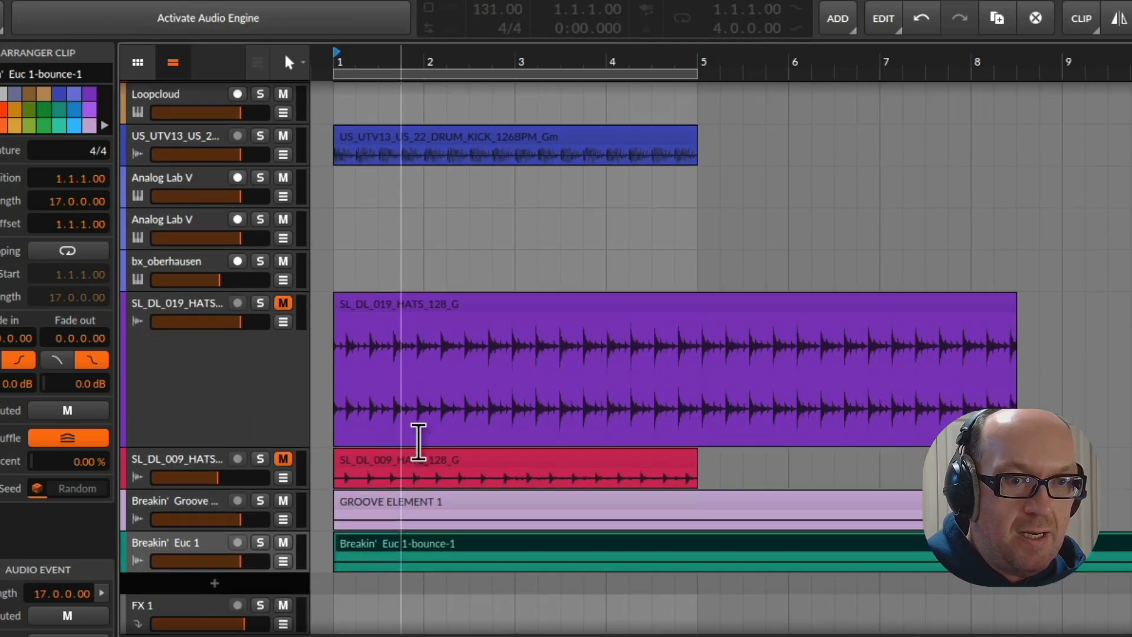
scroll(418, 442, "down", 1)
scroll(418, 472, "down", 3)
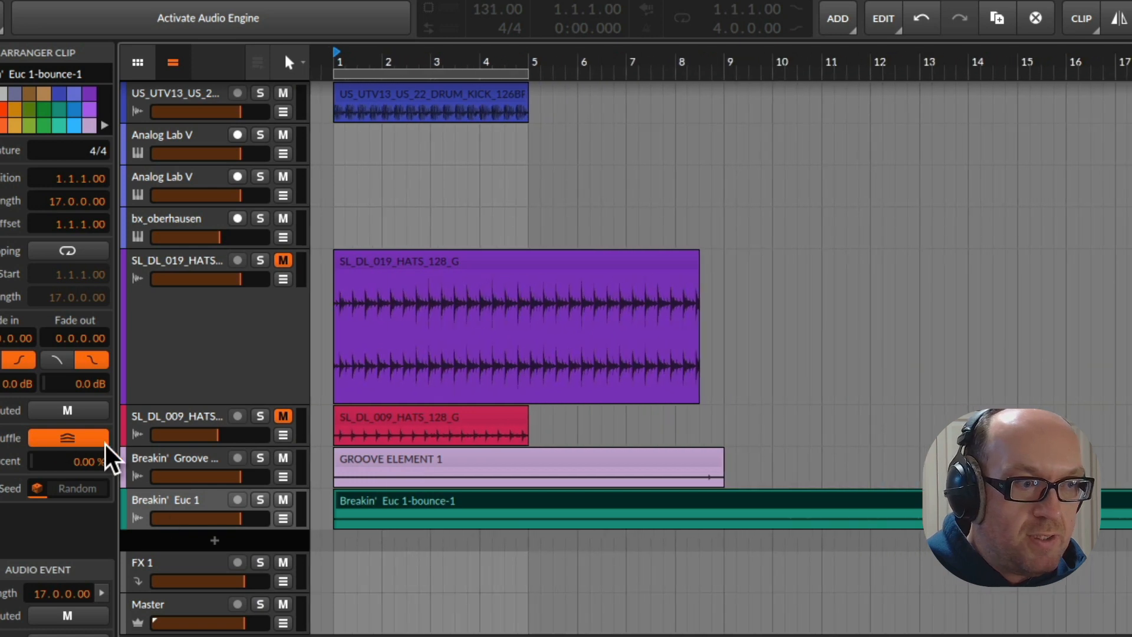
Activate the audio engine, mute the Breakin' Euc 1 track and play the loop briefly
left_click(208, 30)
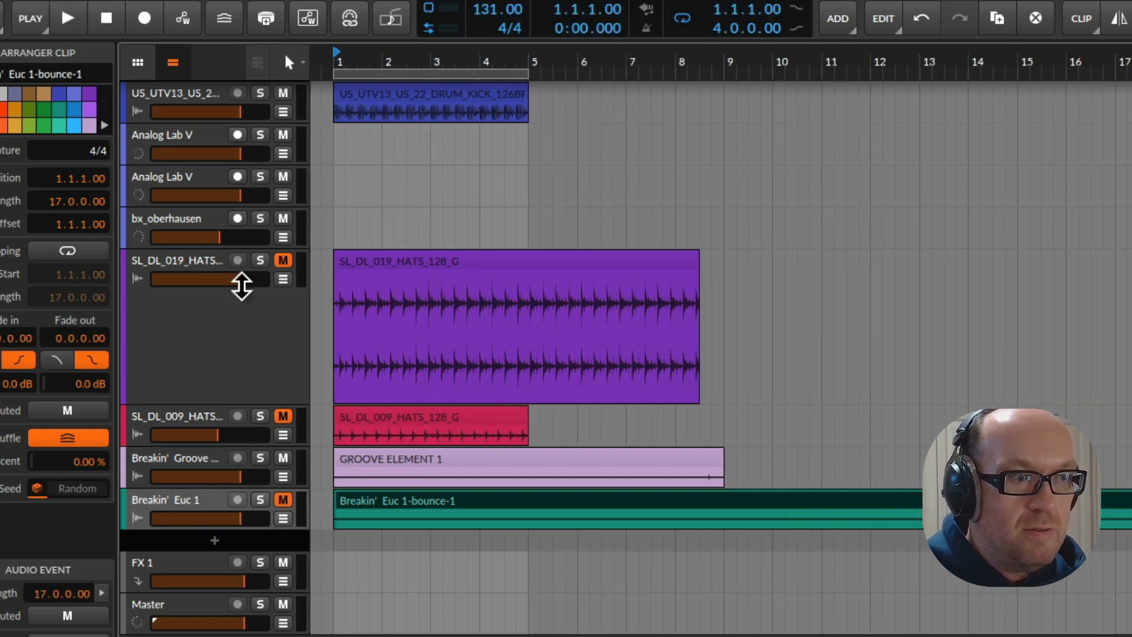
key("space")
left_click(418, 173)
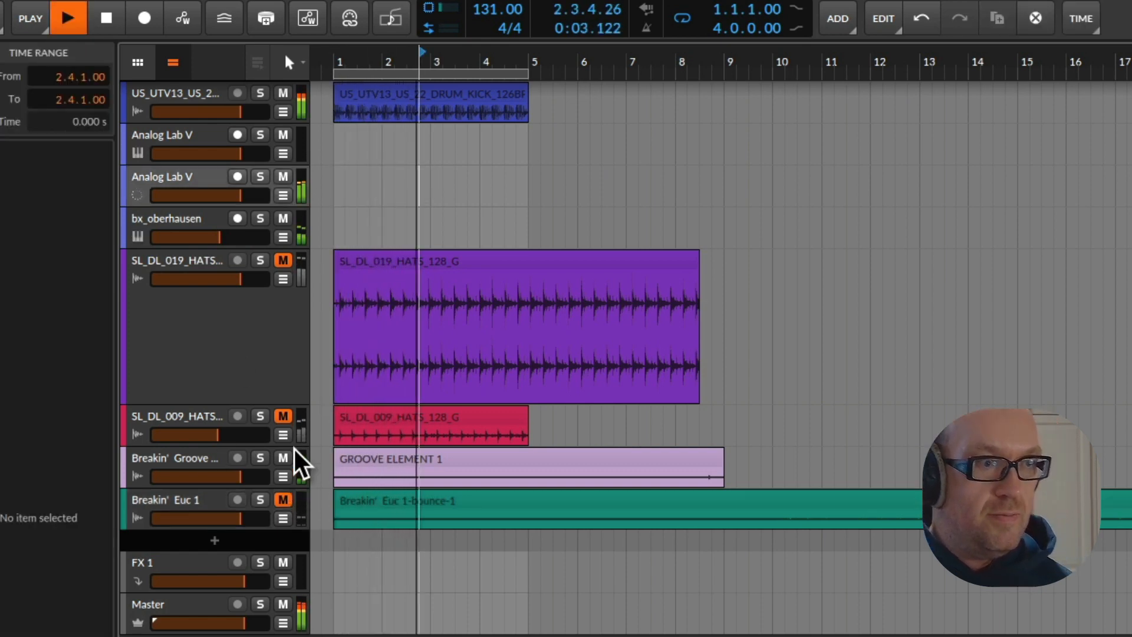
key("space")
Mute the bx_oberhausen track and both Analog Lab V tracks during playback
scroll(219, 335, "up", 1)
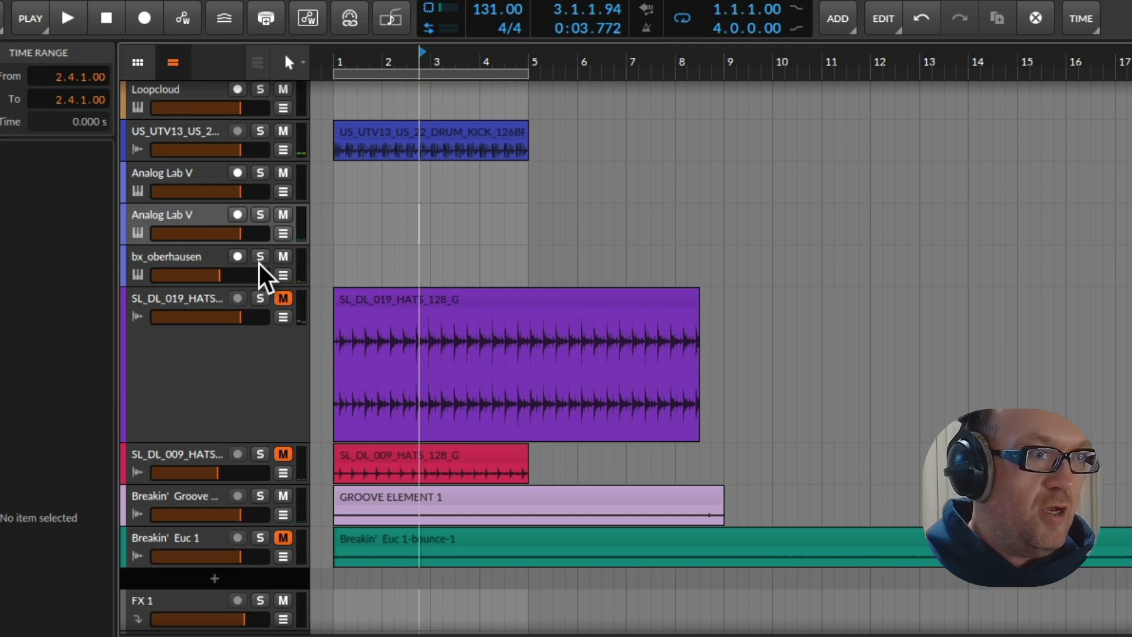
key("space")
left_click(284, 256)
scroll(268, 275, "down", 1)
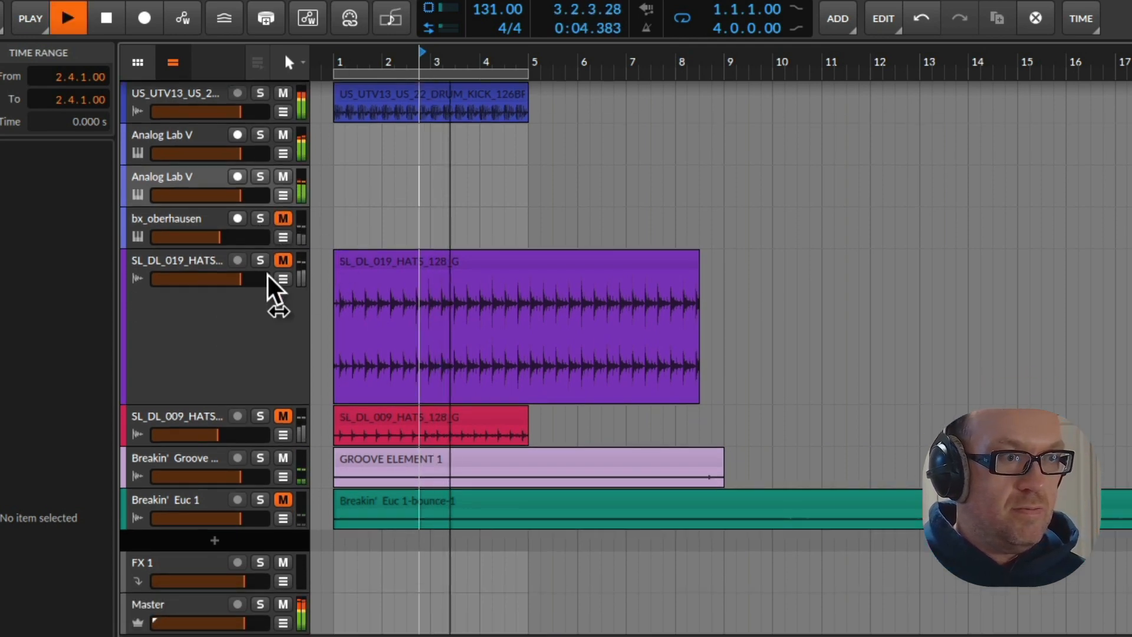
left_click(280, 177)
left_click(281, 137)
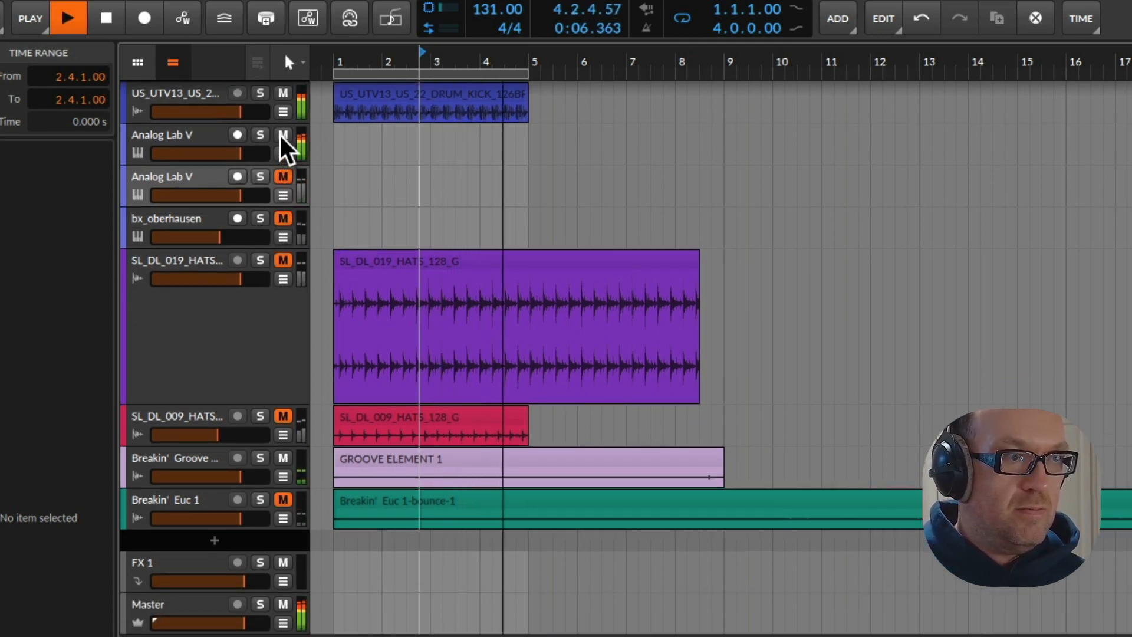
Solo the Breakin' Groove Grp track, audition it and make the track taller
left_click(204, 465)
key("space")
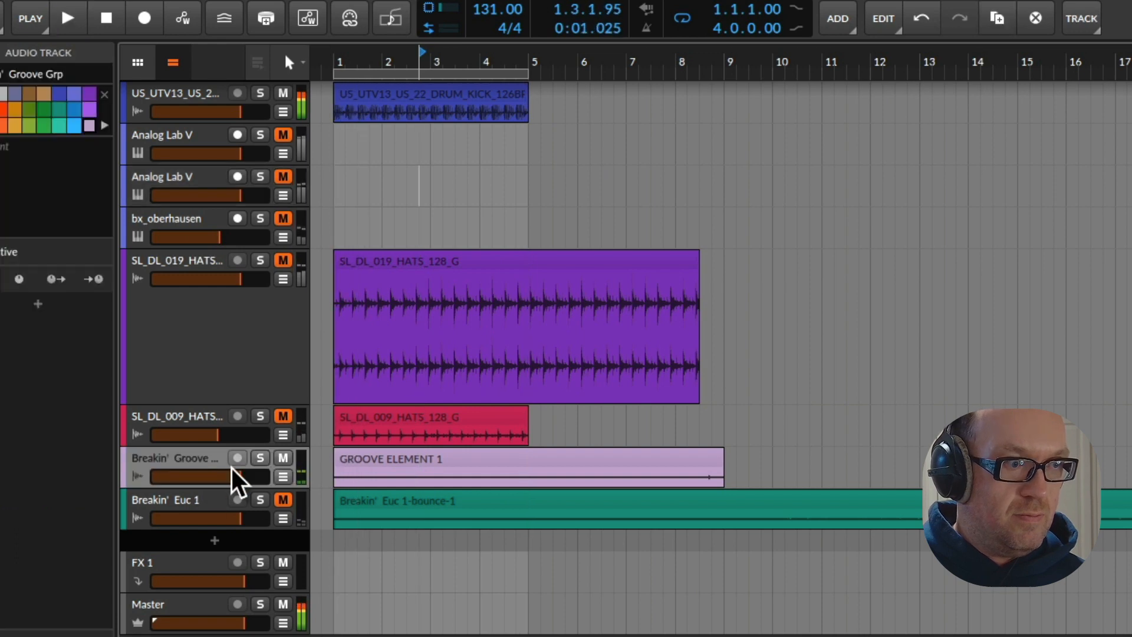
left_click(260, 458)
key("space")
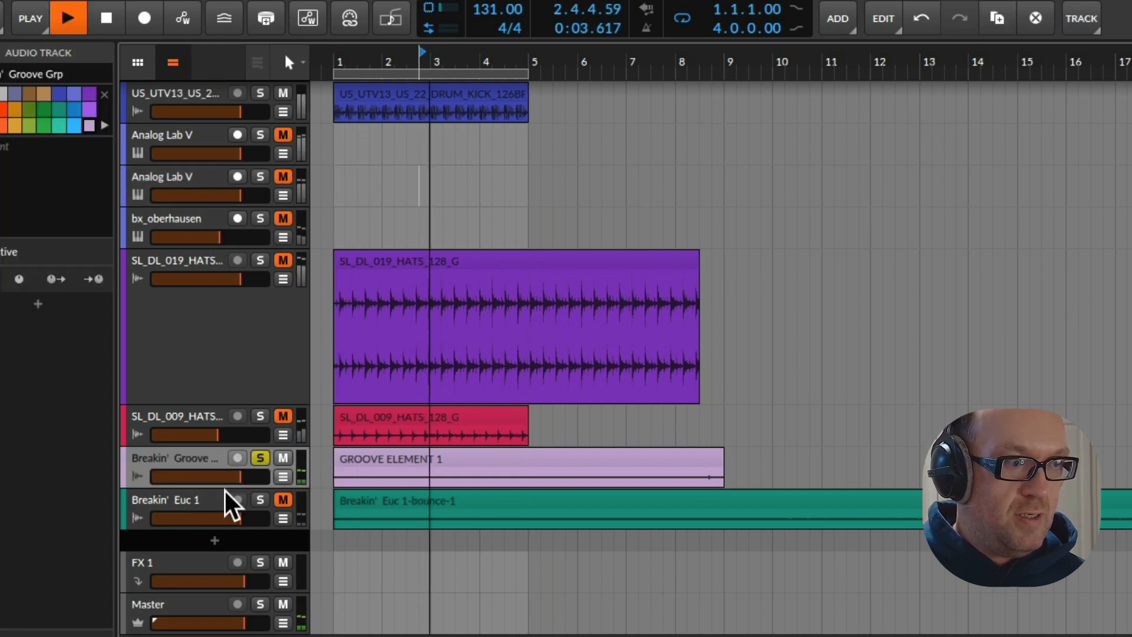
left_click_drag(226, 489, 244, 548)
key("space")
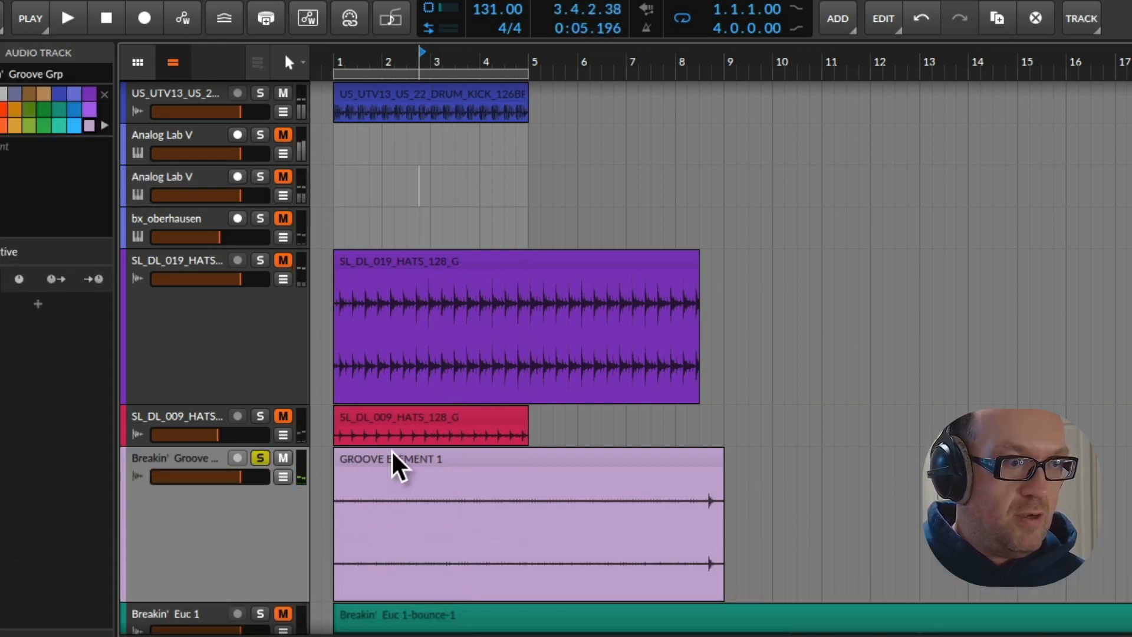
Raise the level of the GROOVE ELEMENT 1 clip while auditioning it, and unsolo its track
left_click(391, 454)
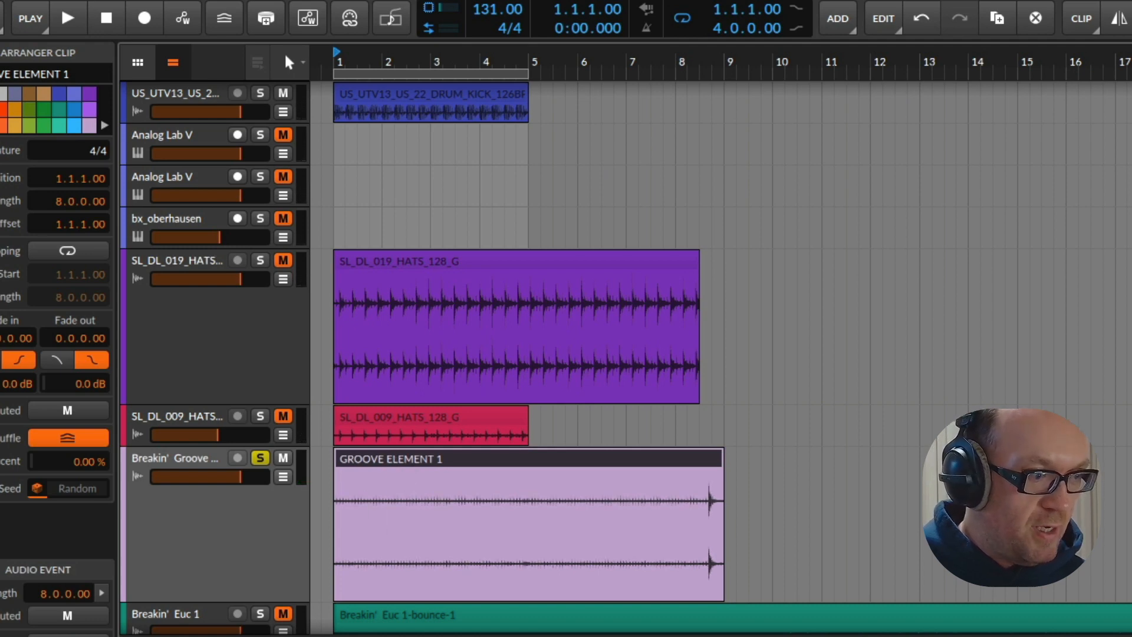
key("space")
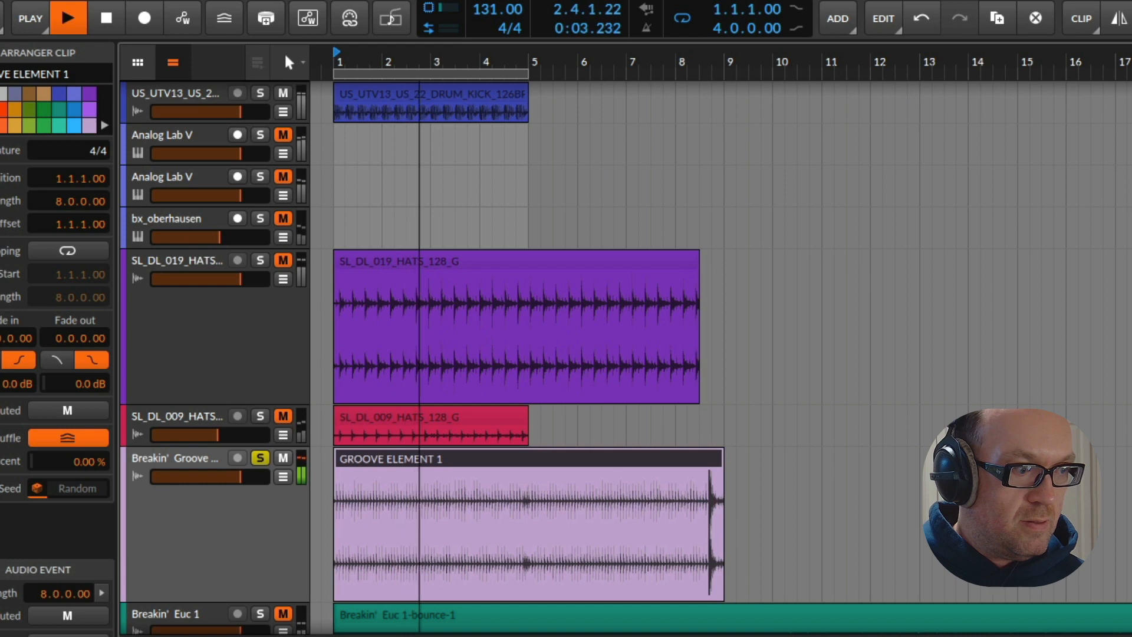
left_click(260, 458)
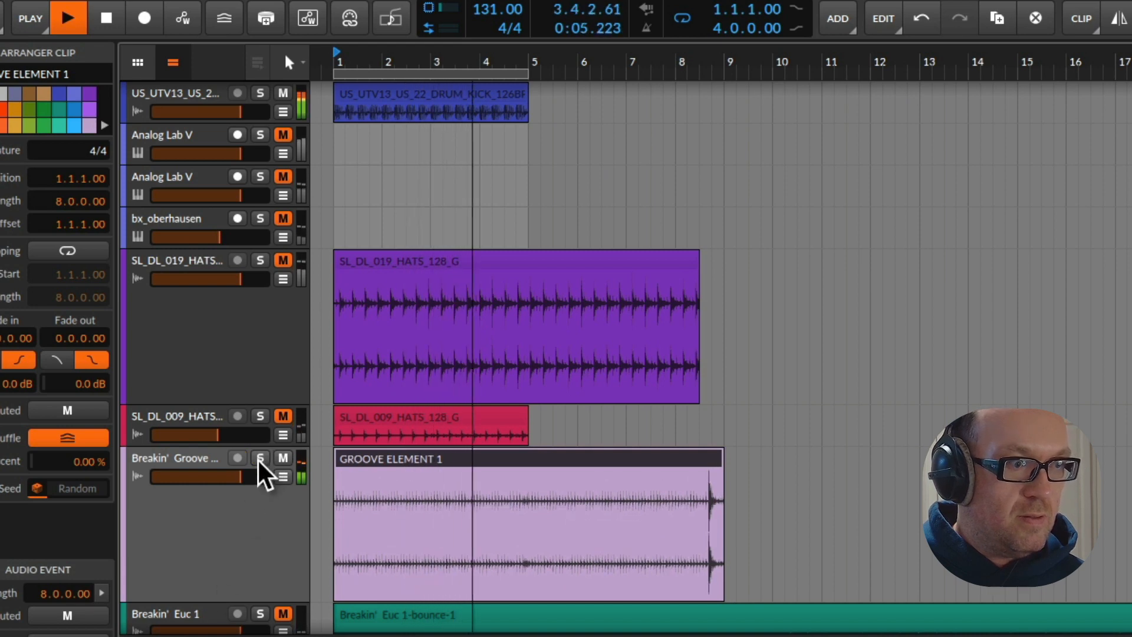
Stop playback and insert ShaperBox 3 on the Breakin' Groove Grp track
left_click(232, 525)
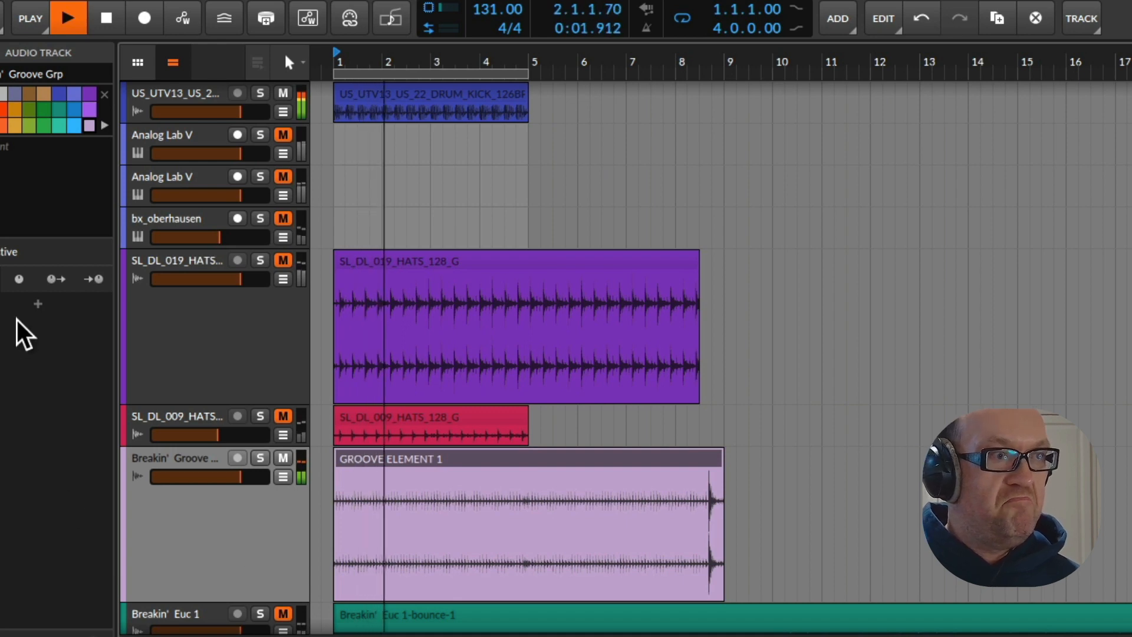
key("space")
left_click(37, 304)
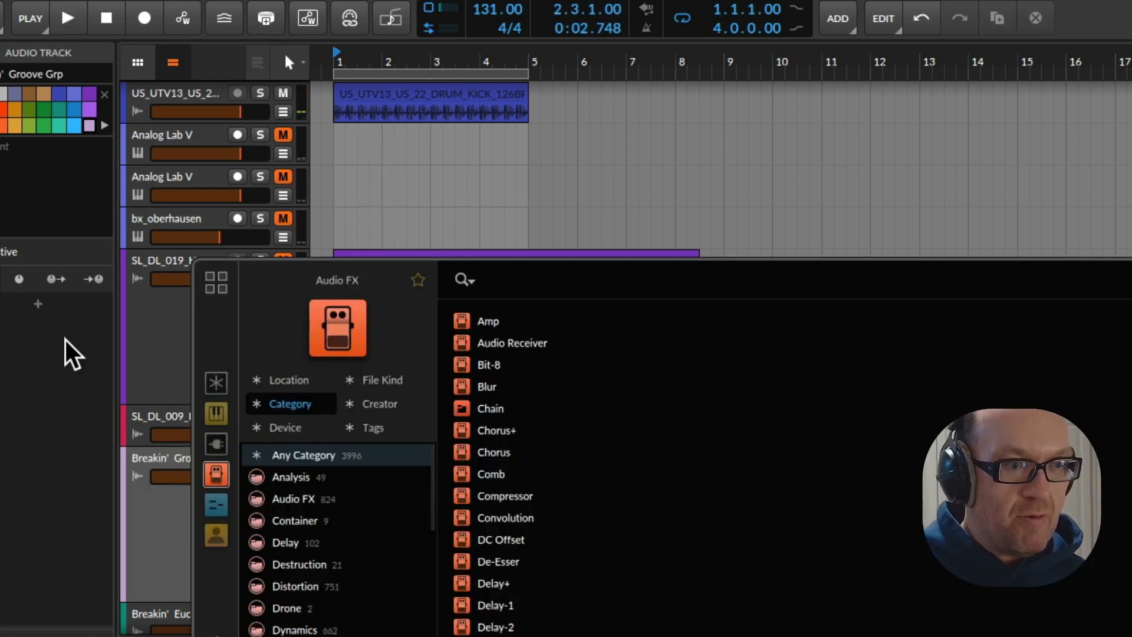
type("shaoe")
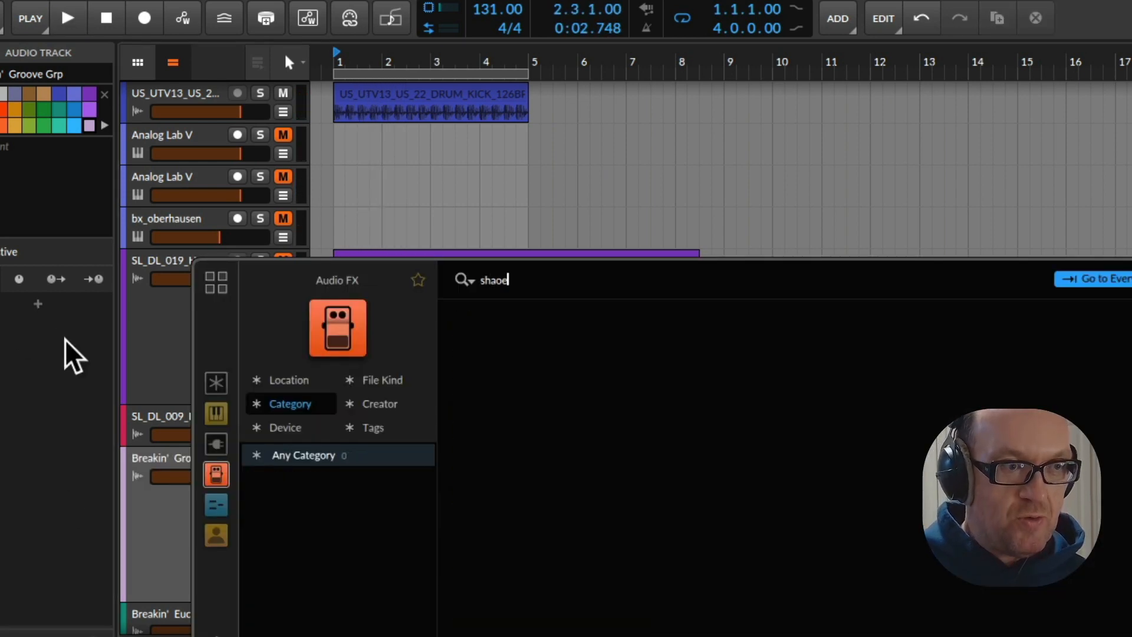
type("r")
key("BackSpace")
key("BackSpace")
key("BackSpace")
type("per")
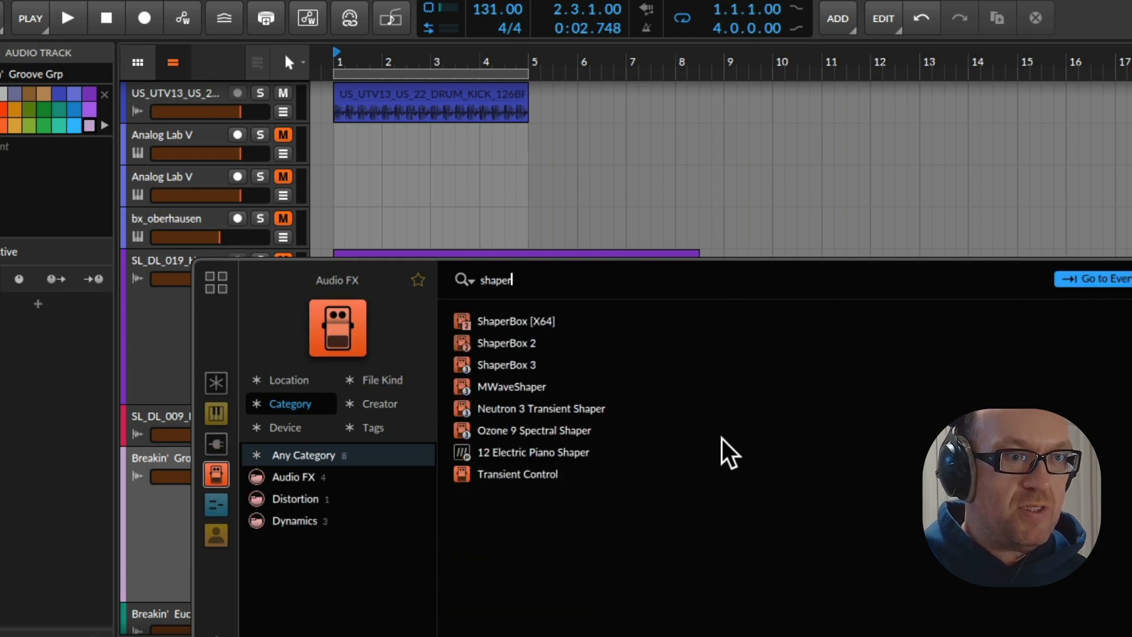
double_click(512, 365)
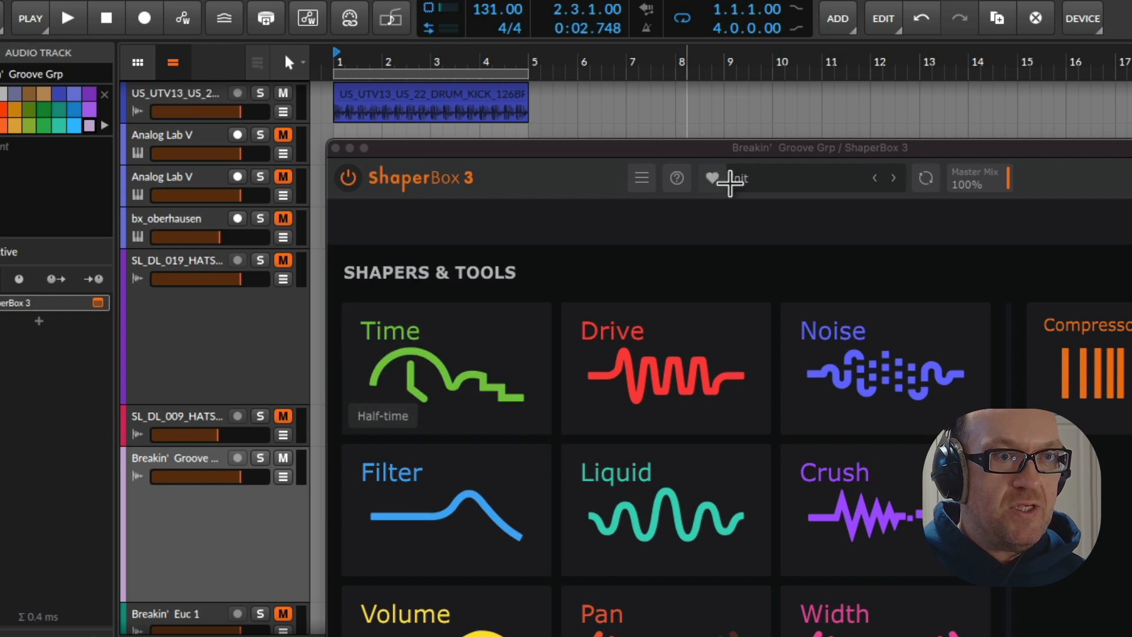
Add a Volume shaper in ShaperBox 3 with a ducking curve, set its cycle length to 1/4 and audition the result
left_click_drag(784, 148, 695, 97)
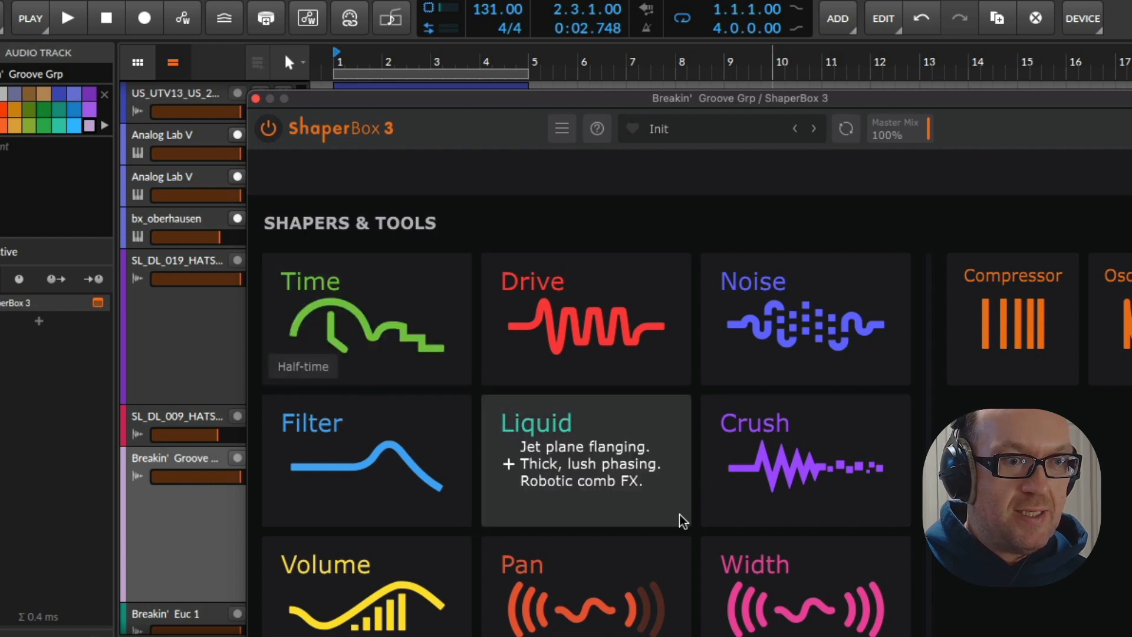
left_click(378, 586)
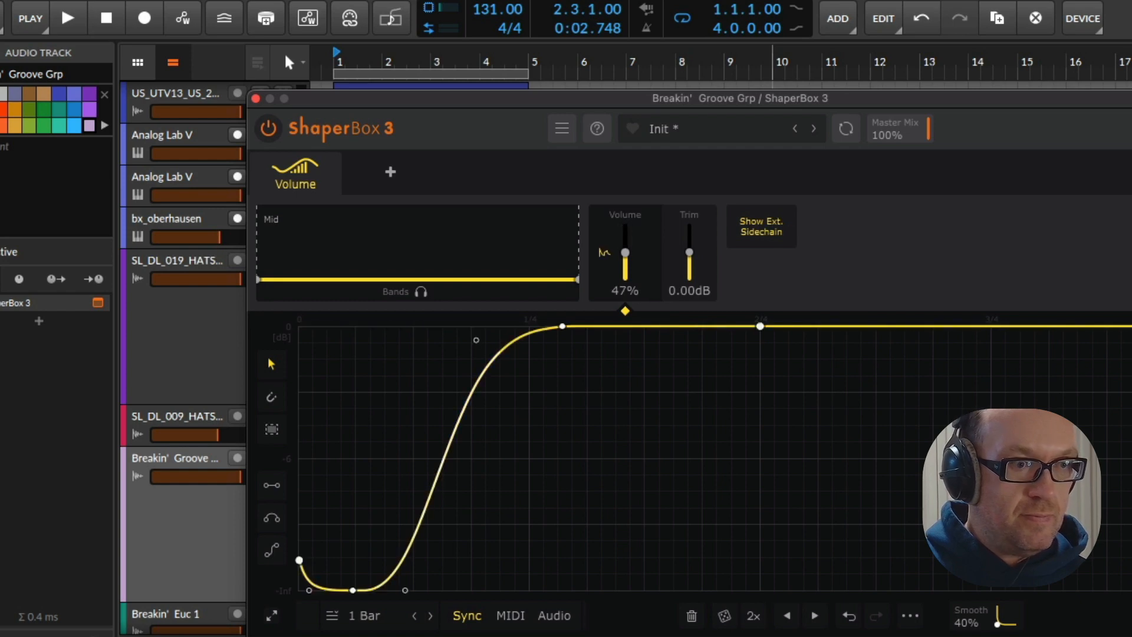
key("space")
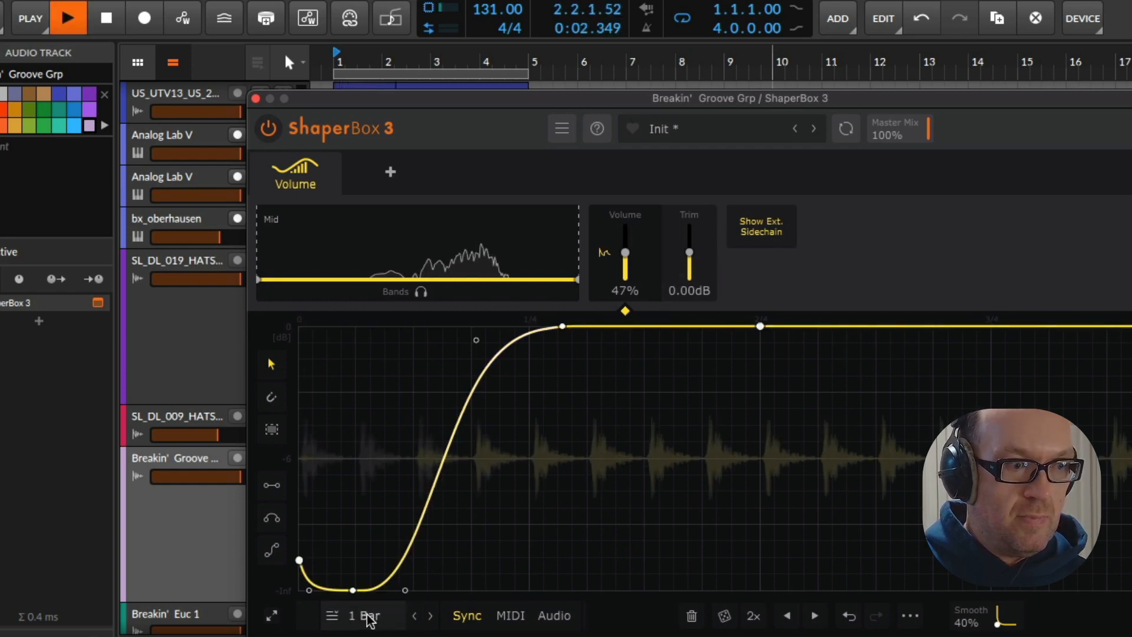
left_click(415, 616)
left_click(414, 615)
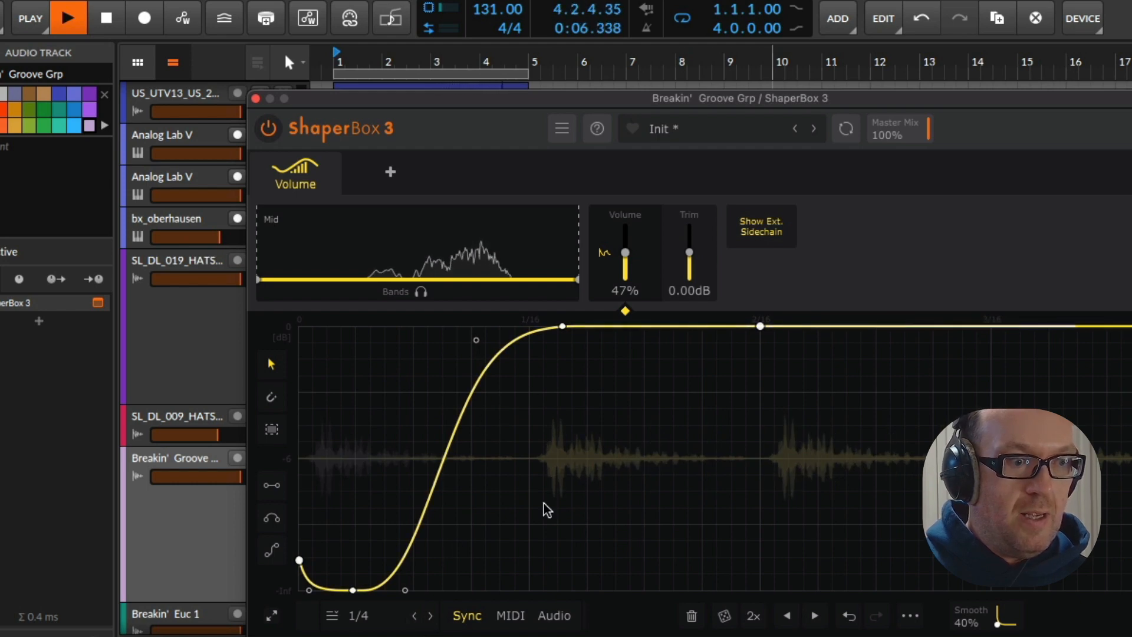
key("space")
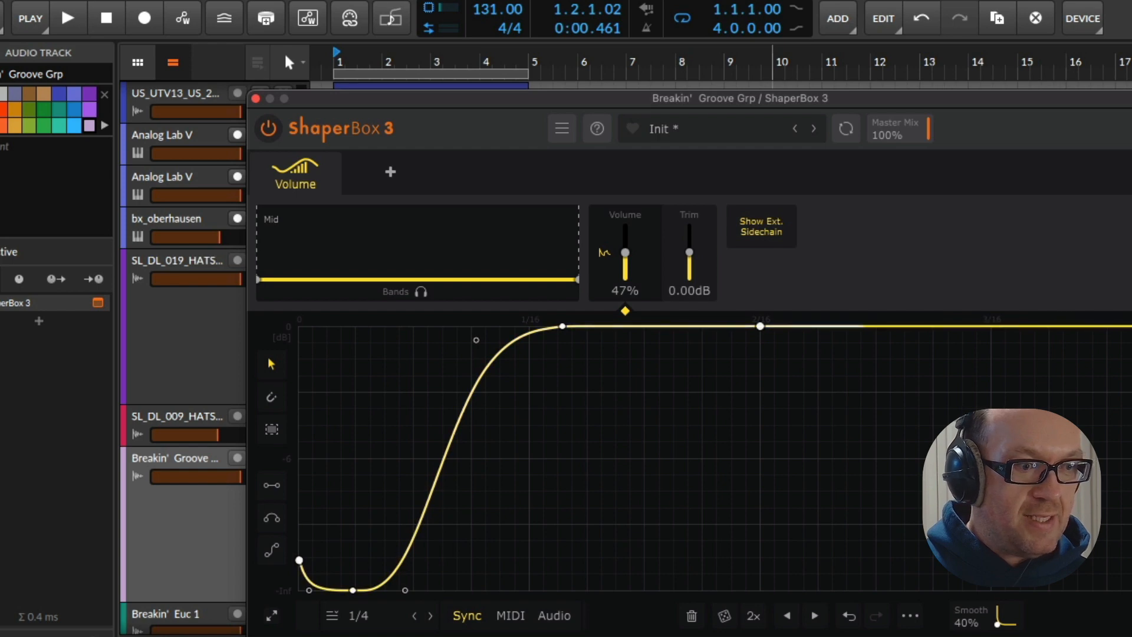
Add a Drive shaper in ShaperBox 3 with the Hit 1 curve and lower the drive to 16% while auditioning
left_click(385, 172)
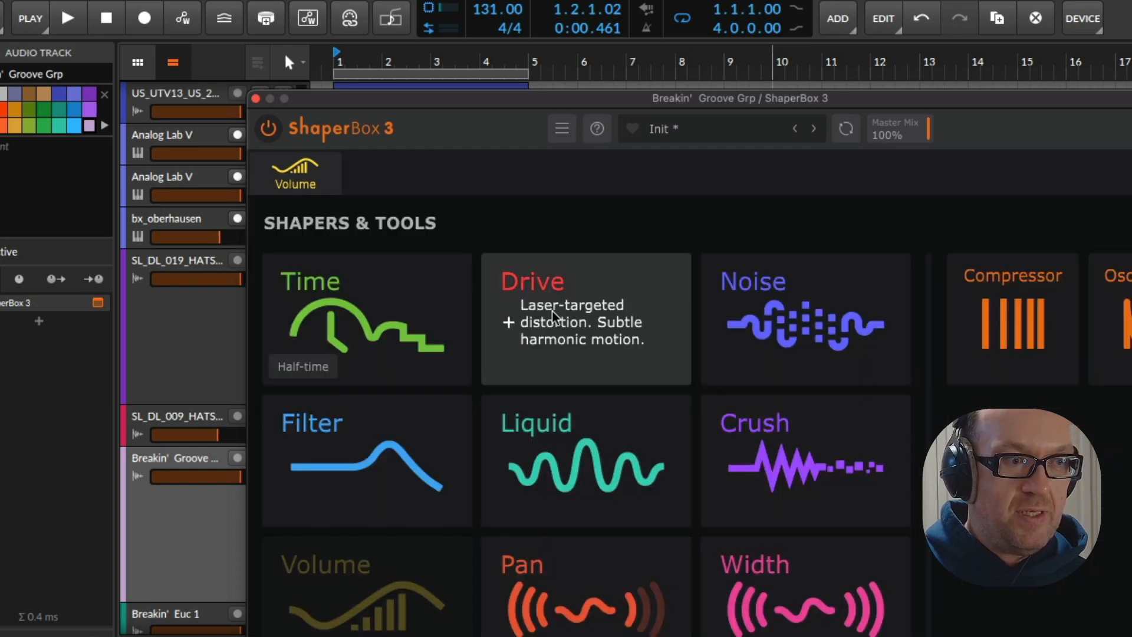
left_click(553, 311)
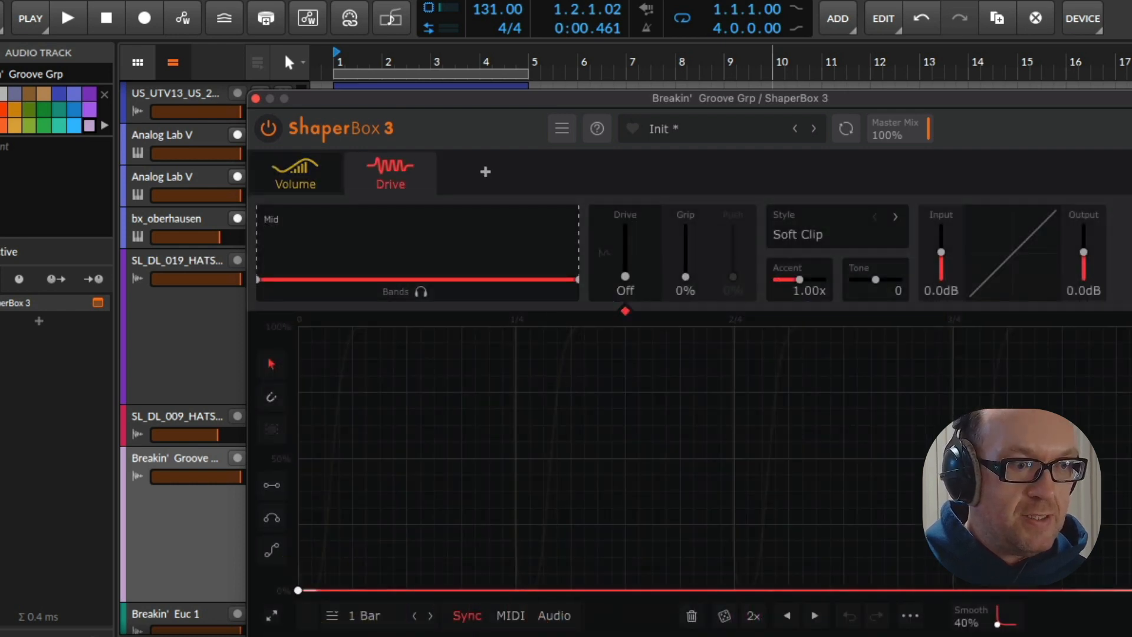
key("space")
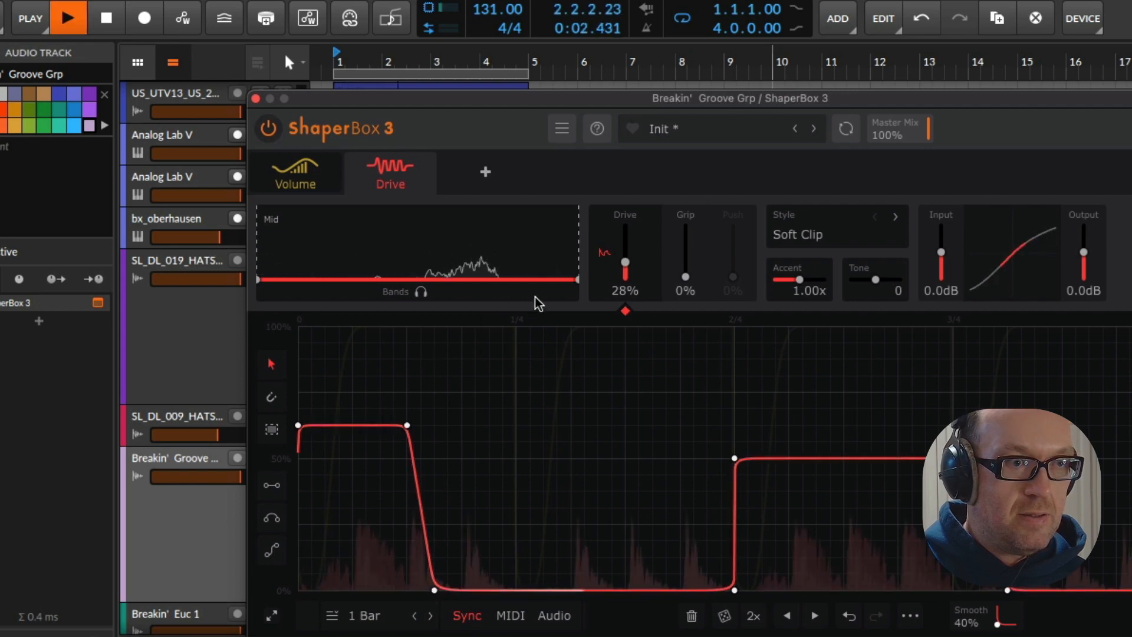
mouse_move(624, 263)
left_mouse_down()
mouse_move(624, 272)
mouse_move(628, 262)
left_mouse_up()
key("space")
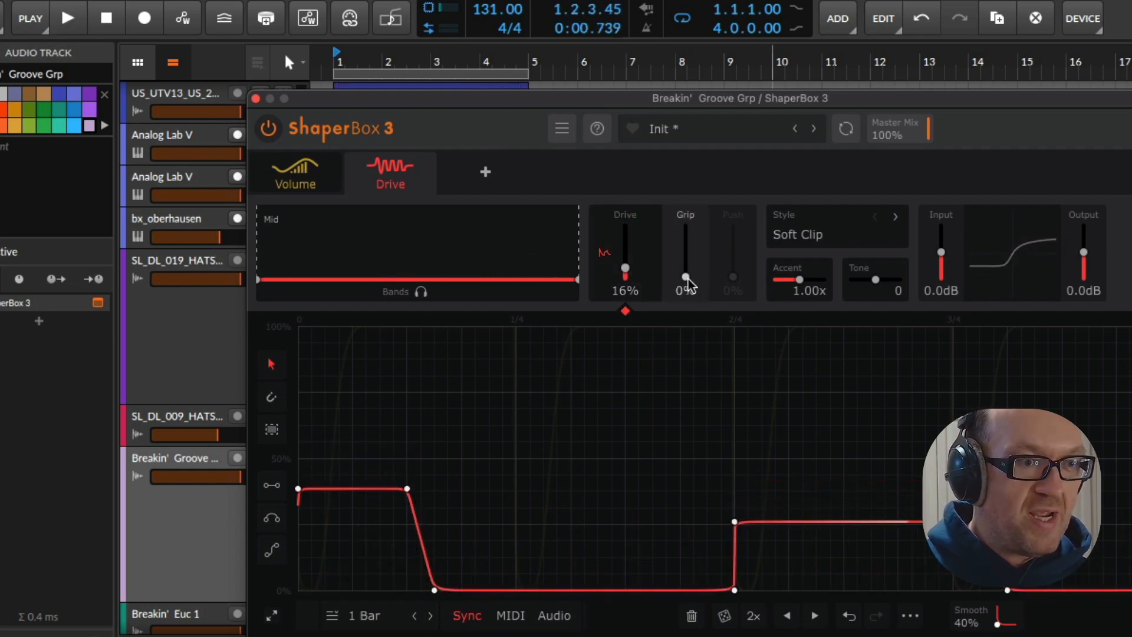
Set Grip to 26% and Drive to 17%, compare the sound with the Drive shaper bypassed, and close ShaperBox 3
key("space")
left_click_drag(688, 279, 625, 267)
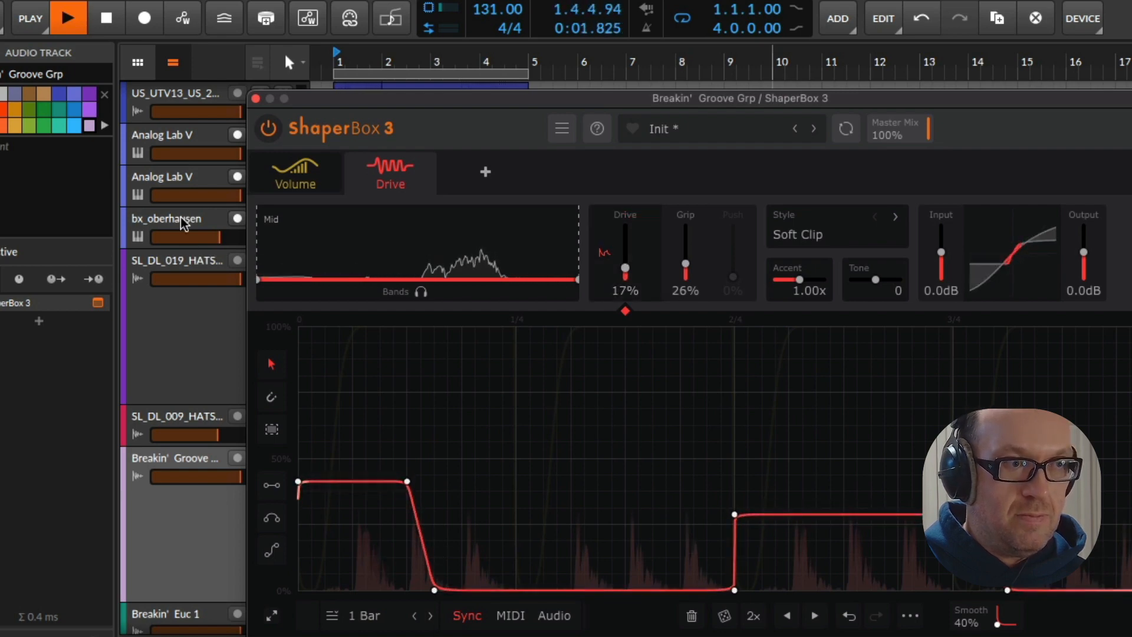
left_click(356, 166)
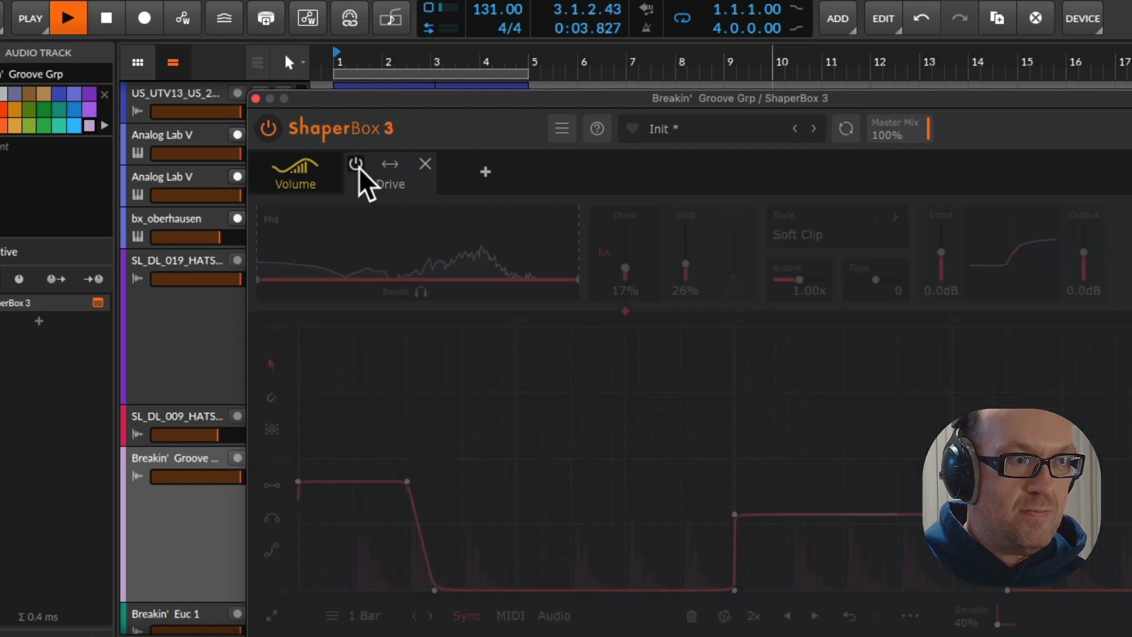
left_click(357, 166)
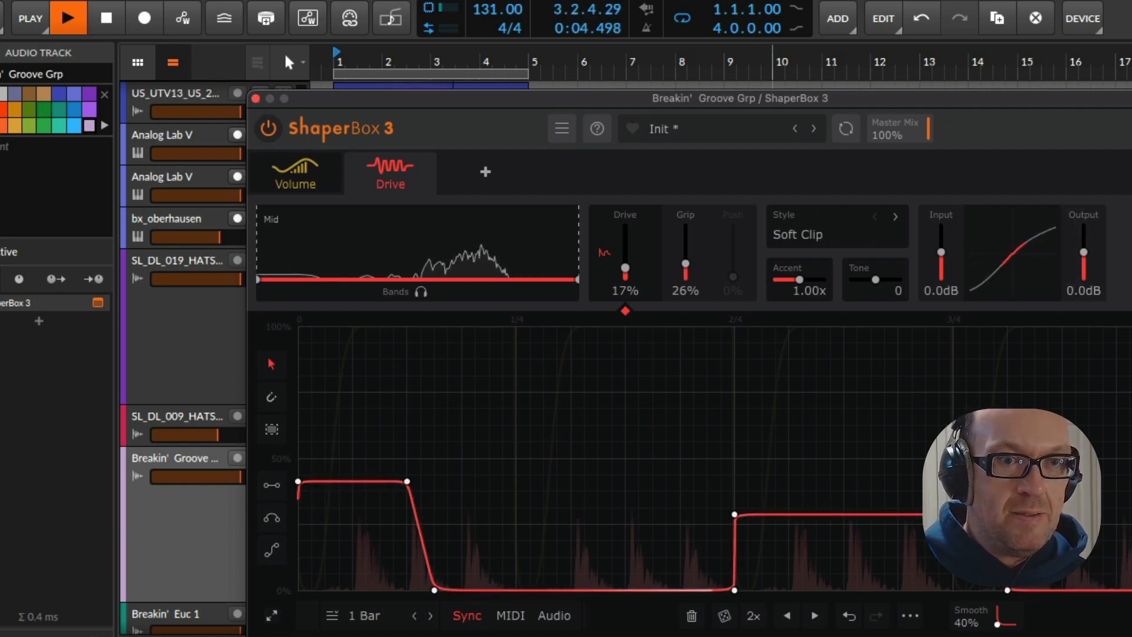
left_click(256, 98)
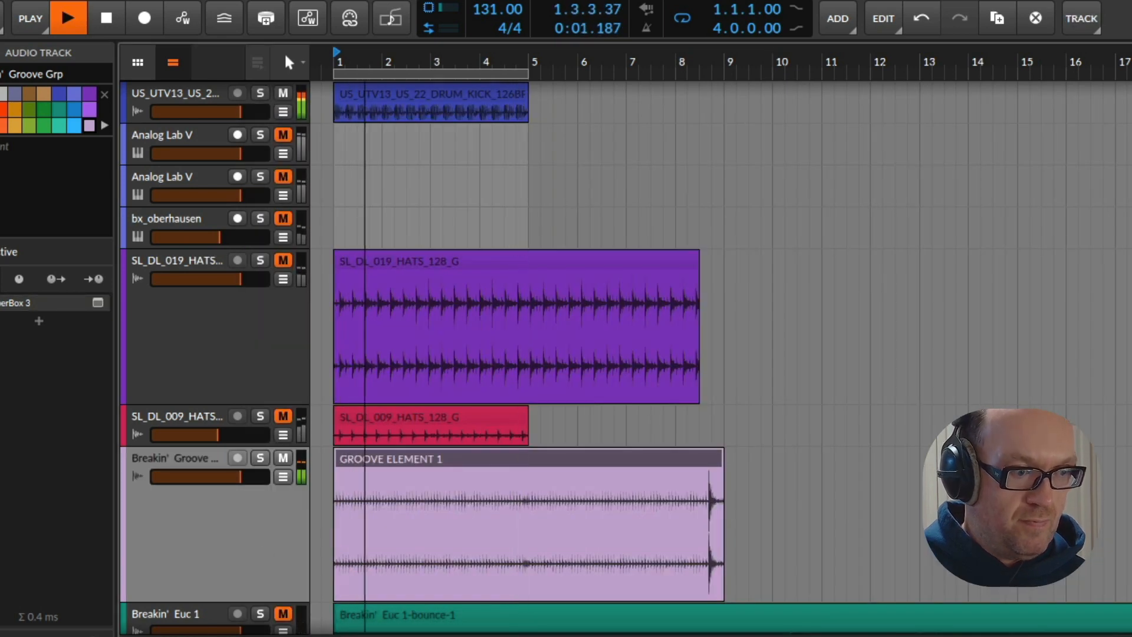
Insert a Tool device before ShaperBox 3, switch off ShaperBox's Volume shaper and audition the track with the plug-in window moved aside
type("btool")
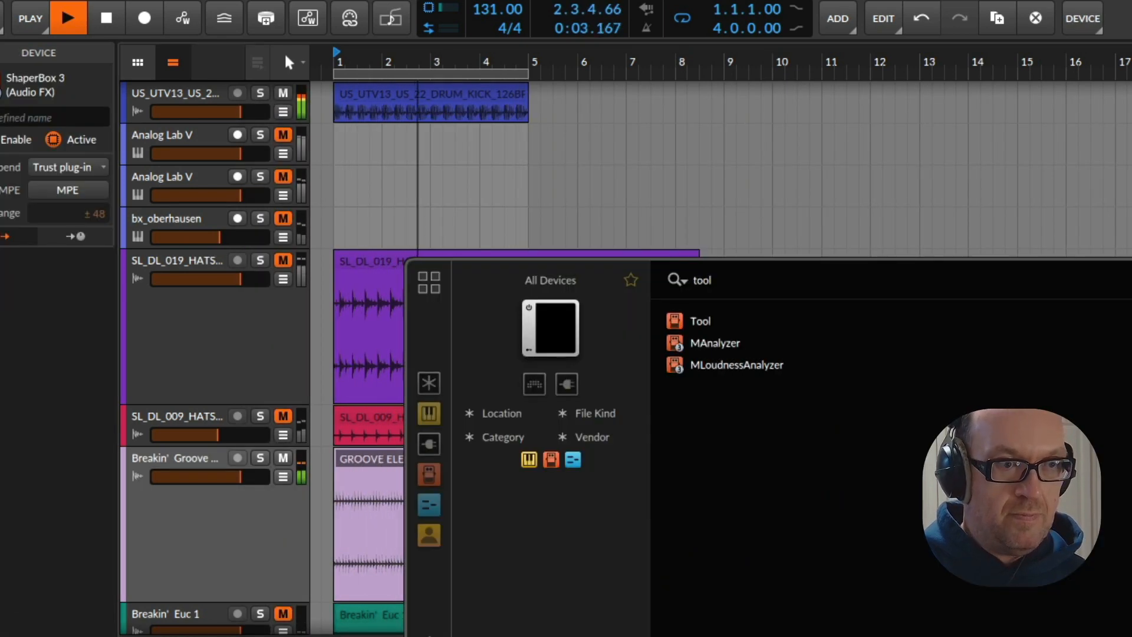
double_click(695, 324)
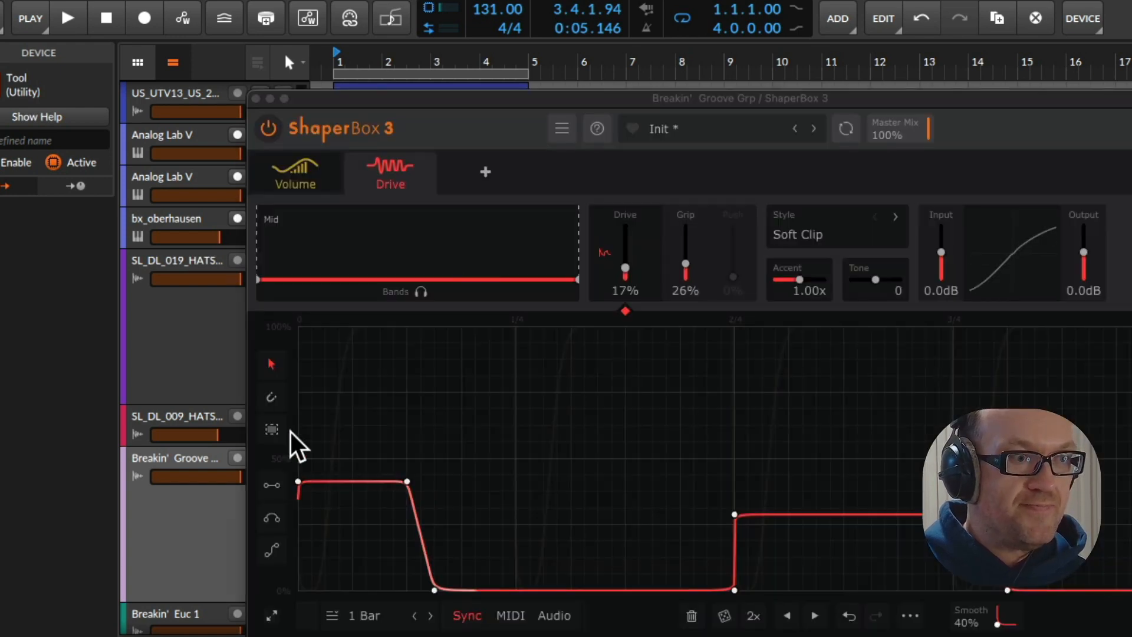
left_click(262, 168)
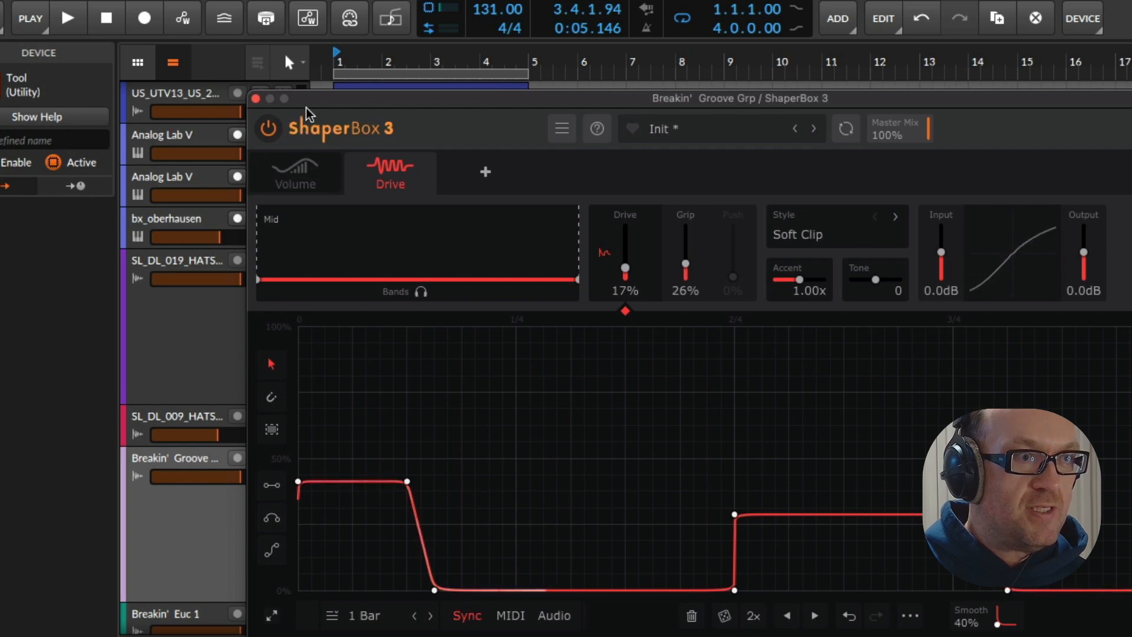
left_click_drag(306, 113, 997, 78)
key("space")
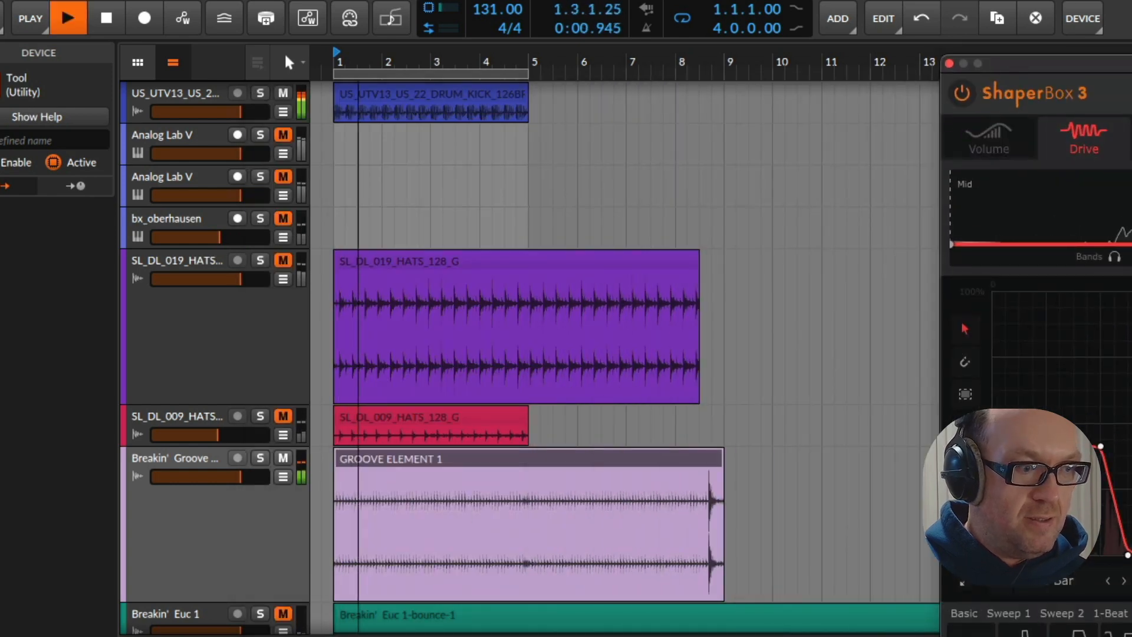
key("space")
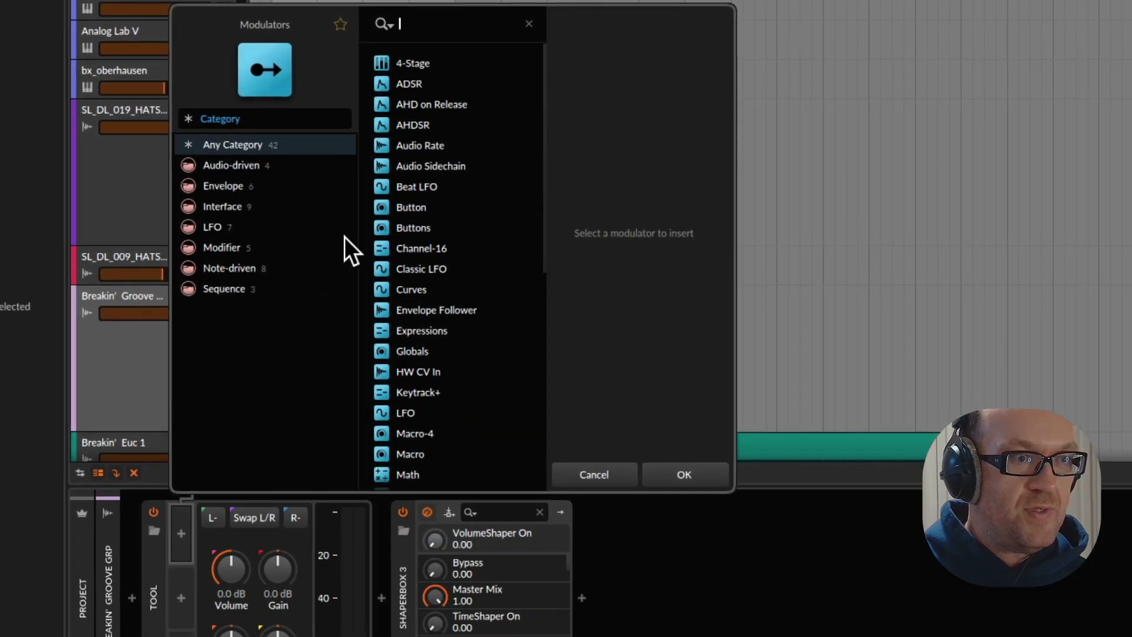
Add an Audio Sidechain modulator to the Tool device and expand its settings
type("audio")
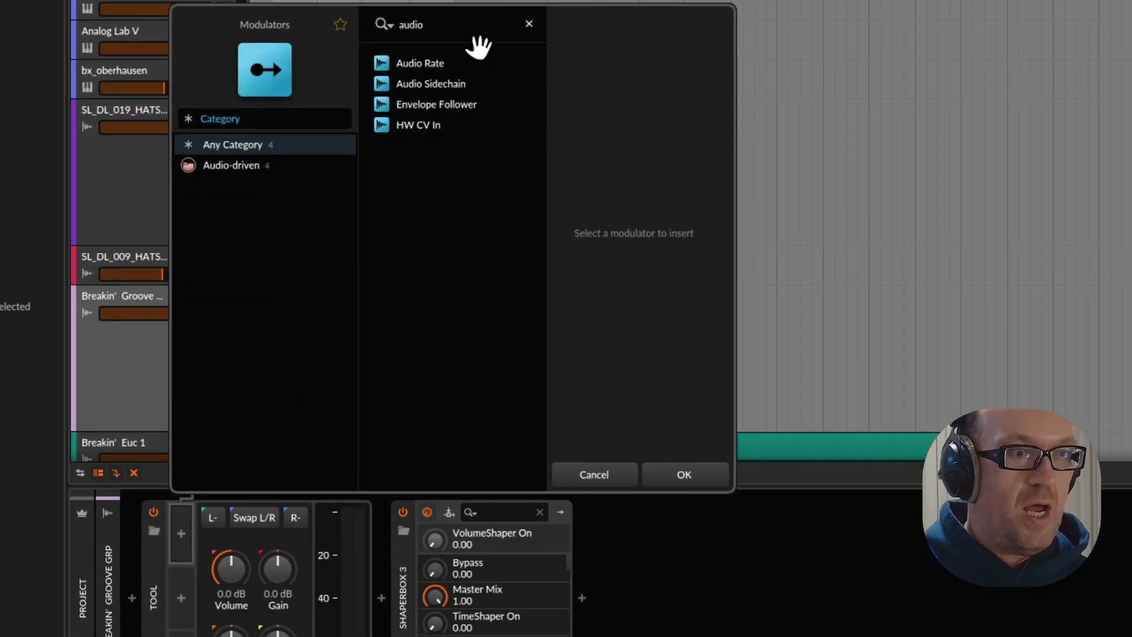
double_click(444, 92)
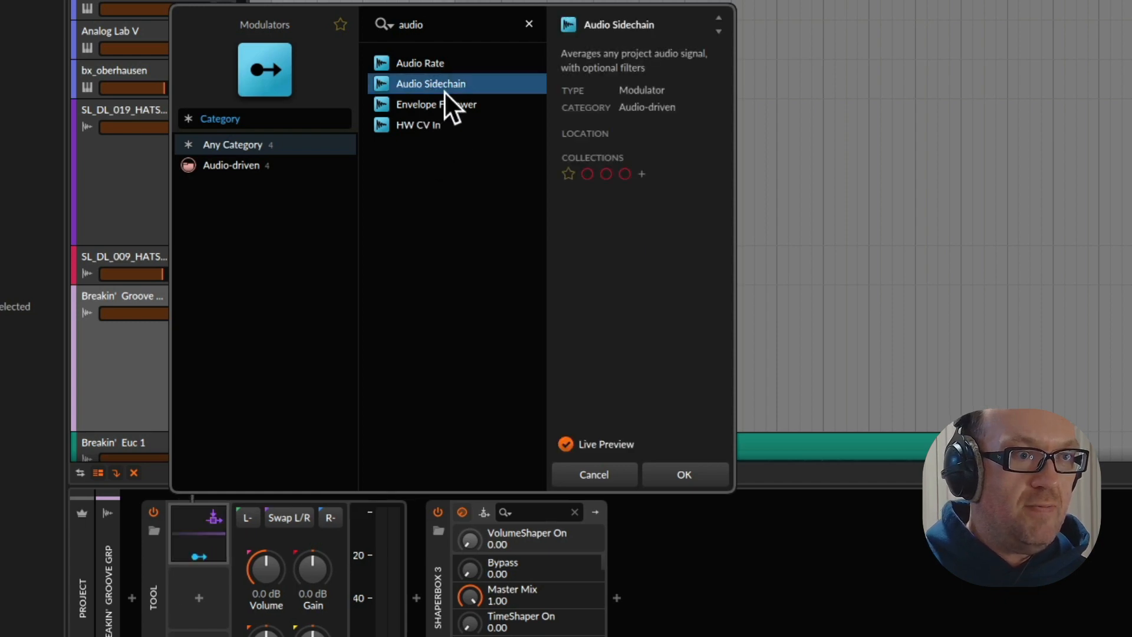
left_click(223, 534)
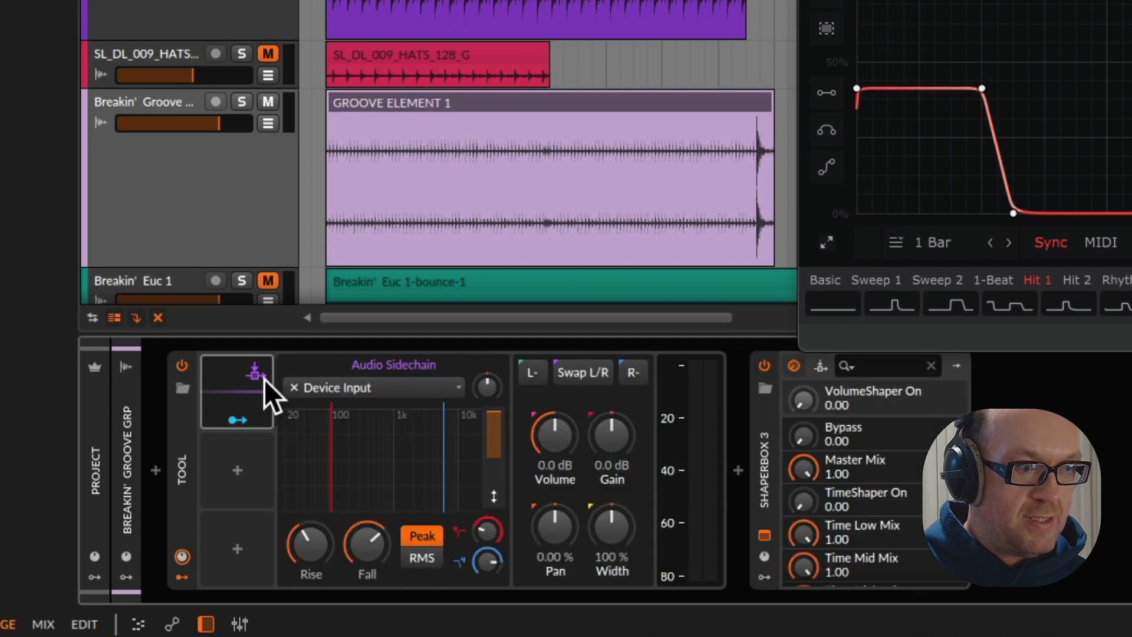
Set the Audio Sidechain source to US_UTV13_US_22_DRUM_KICK_126BPM_Gm (POST) and play the loop to check its response
left_click(330, 389)
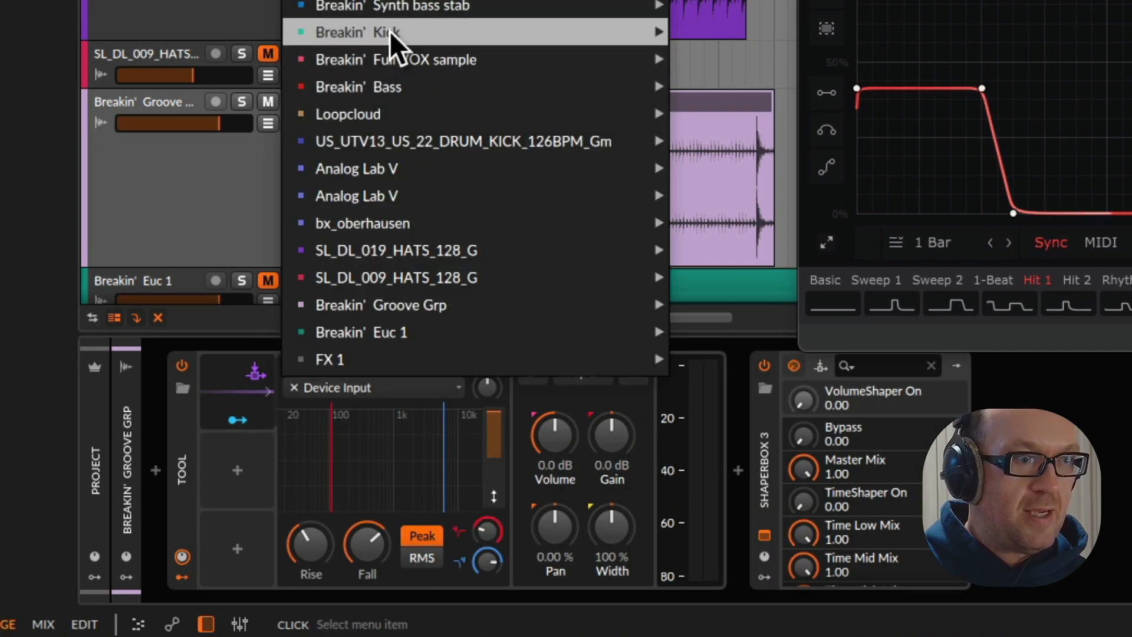
mouse_move(442, 324)
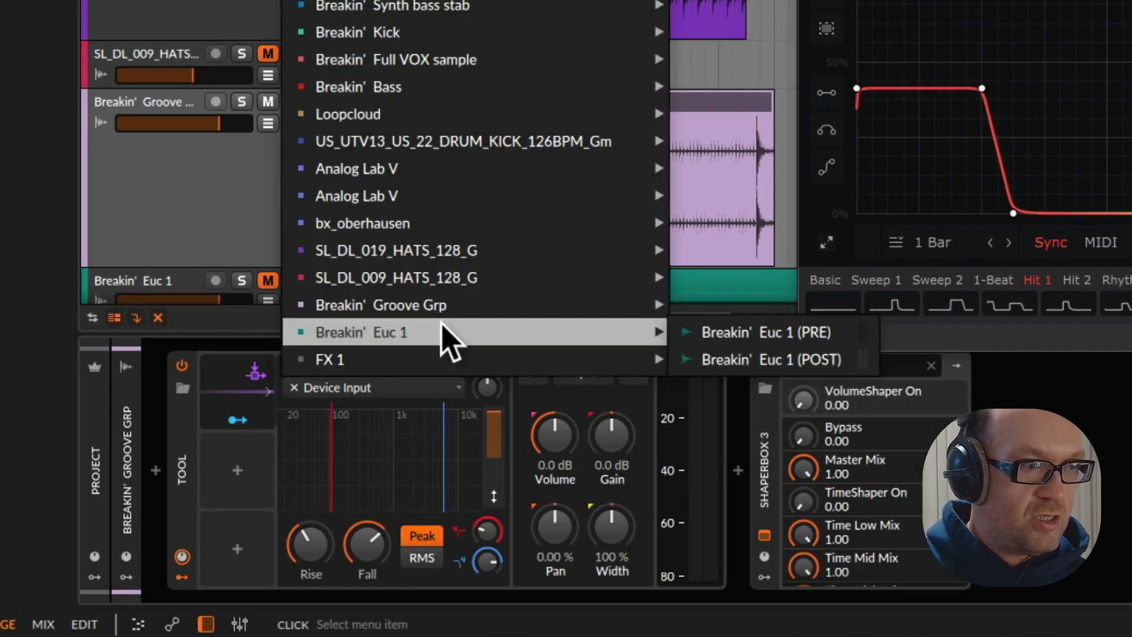
mouse_move(454, 255)
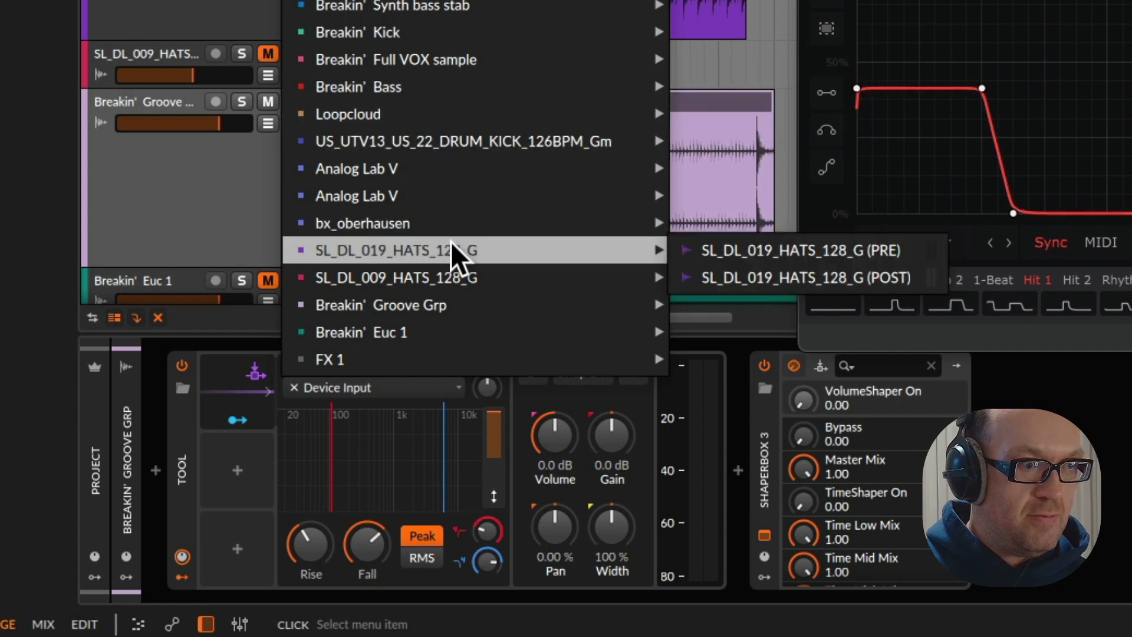
mouse_move(521, 144)
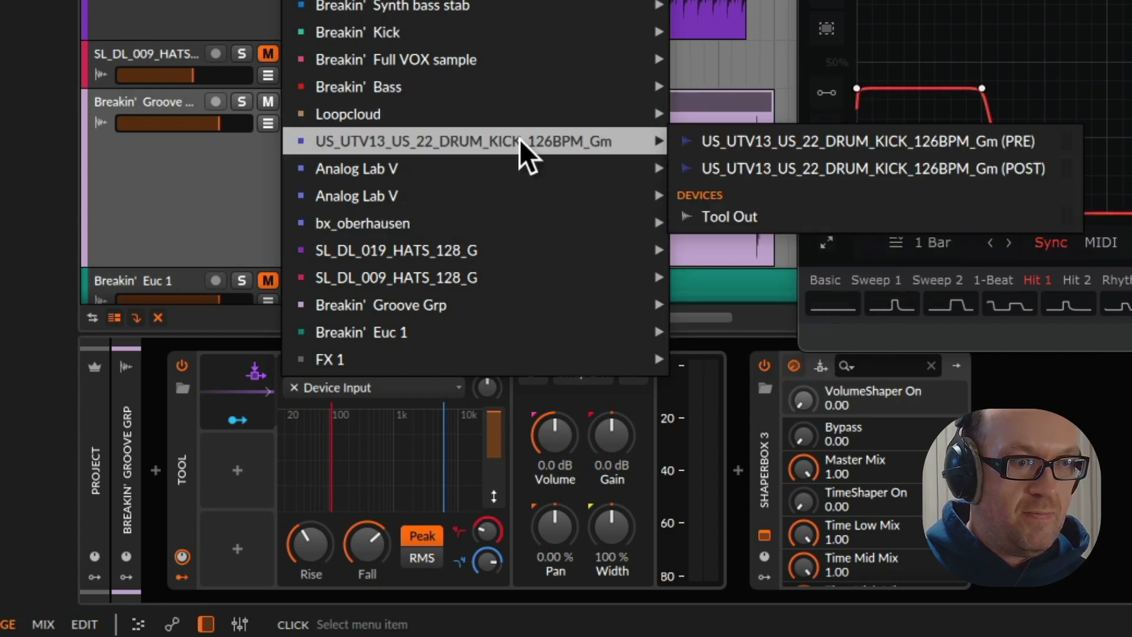
left_click(763, 167)
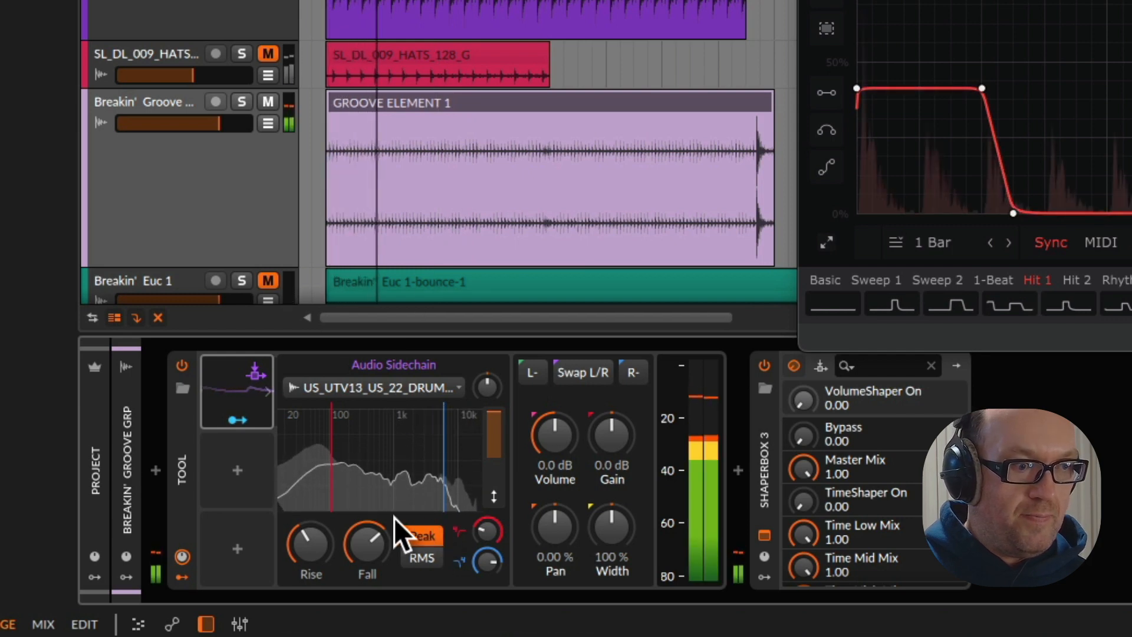
key("space")
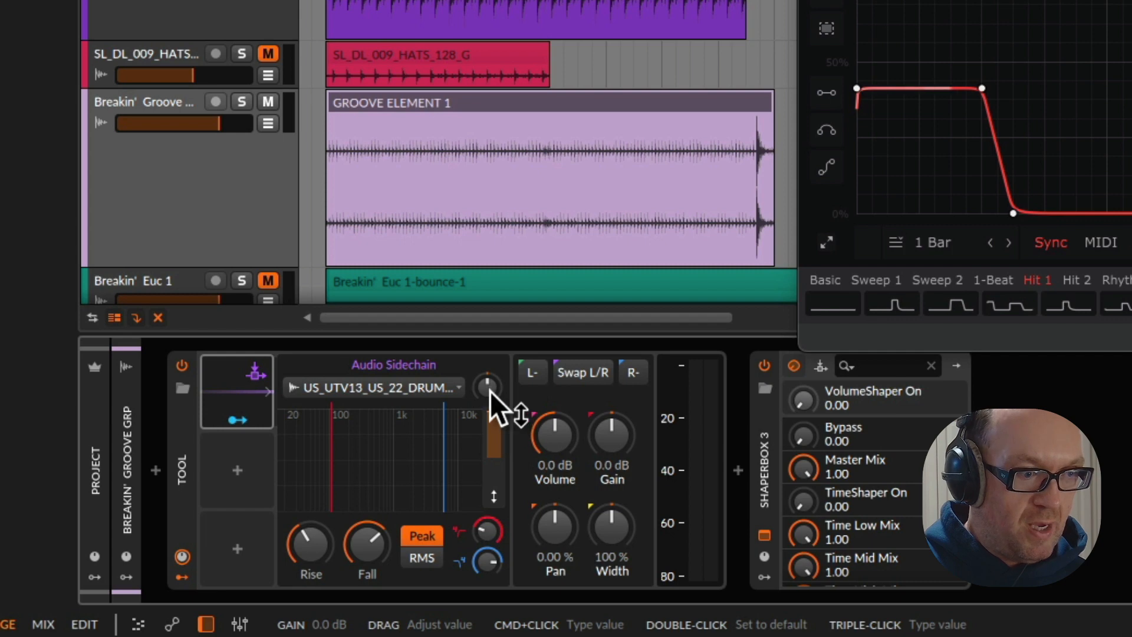
Raise the Audio Sidechain's input gain and restart playback to check the modulation signal
left_click_drag(490, 388, 490, 382)
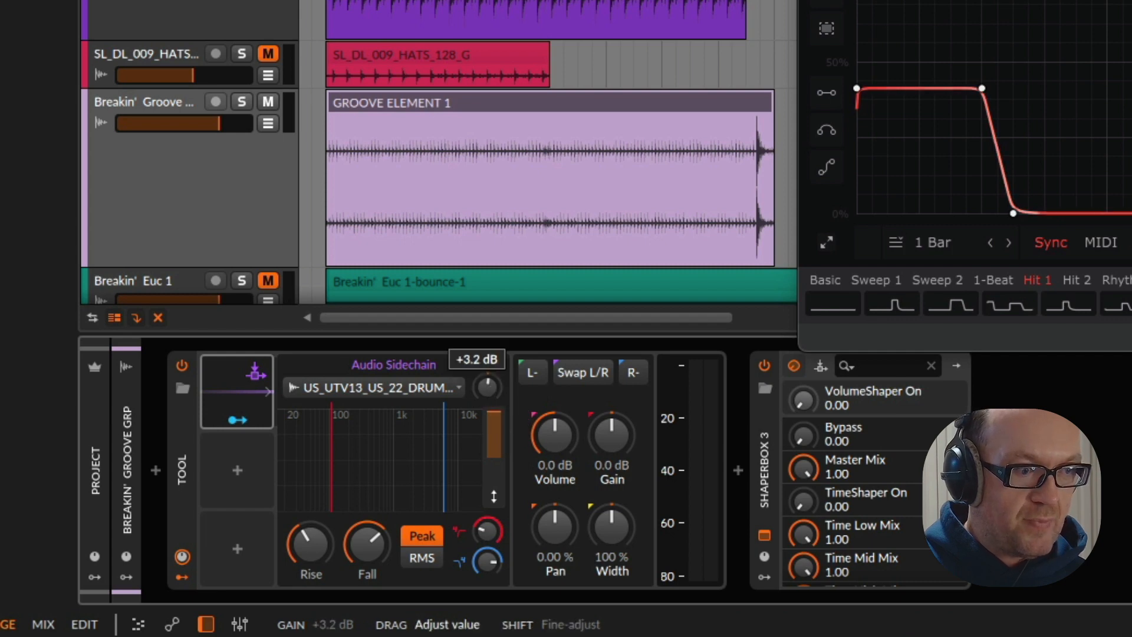
left_click_drag(487, 388, 506, 421)
key("space")
key("space")
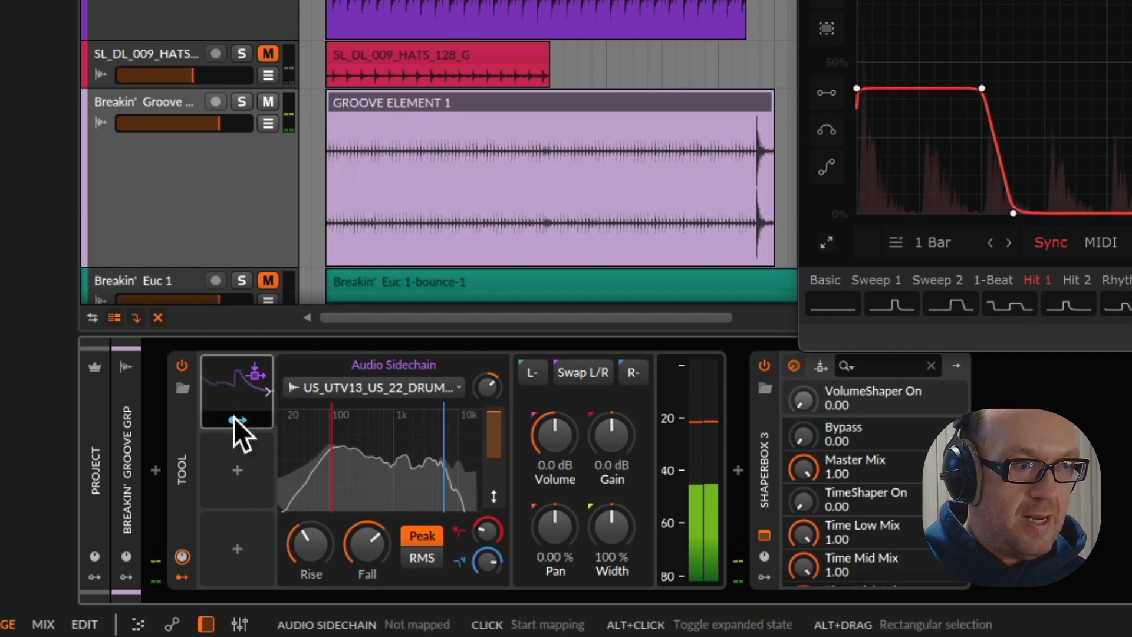
Map the Audio Sidechain to the Tool's Volume as negative modulation, then reduce its depth and fine-tune the sidechain gain during playback
left_click_drag(554, 440, 554, 487)
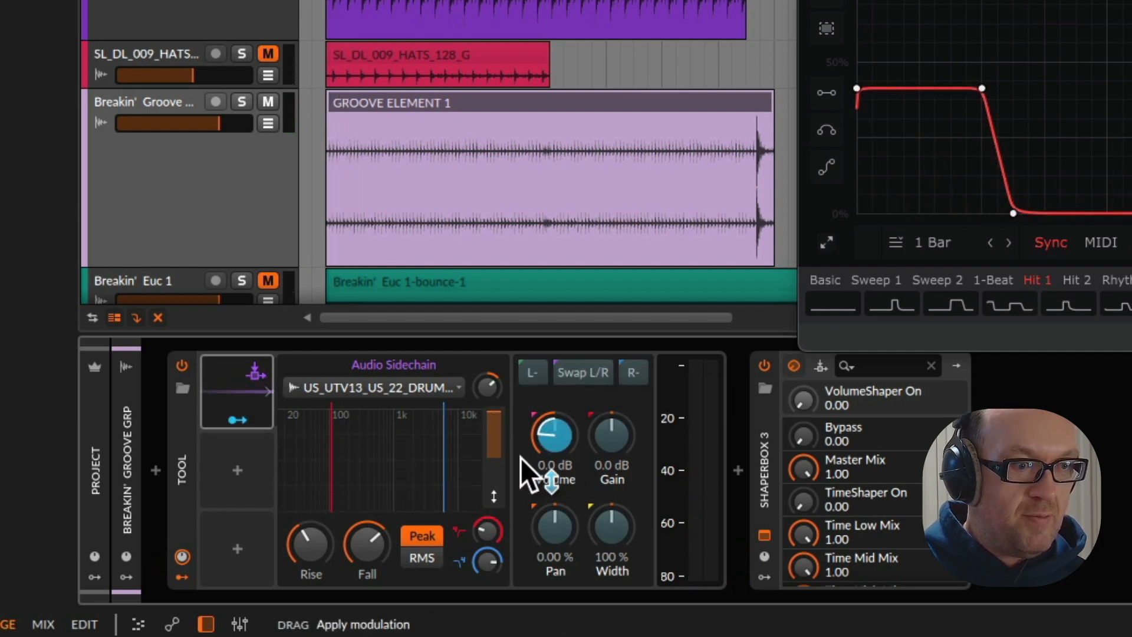
key("space")
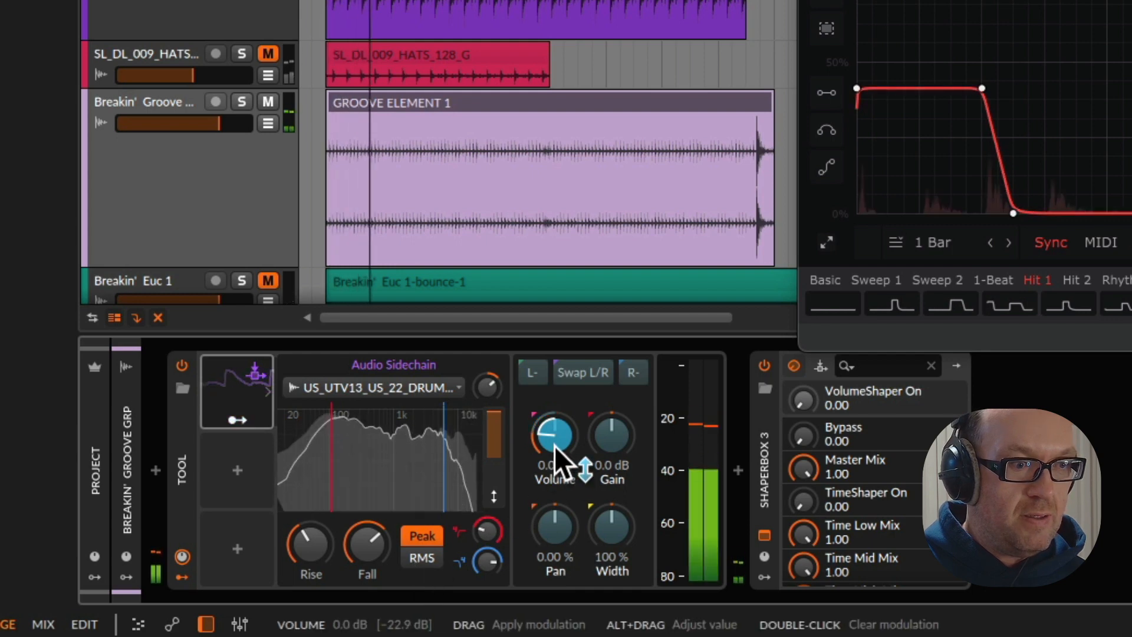
left_click_drag(555, 445, 554, 428)
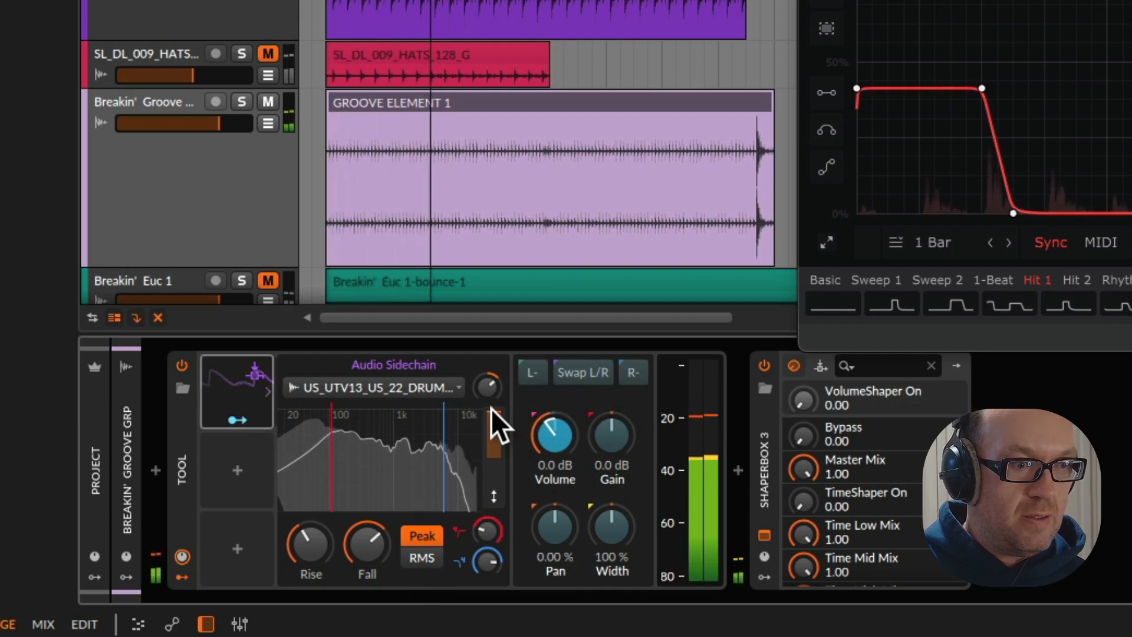
left_click_drag(488, 389, 488, 394)
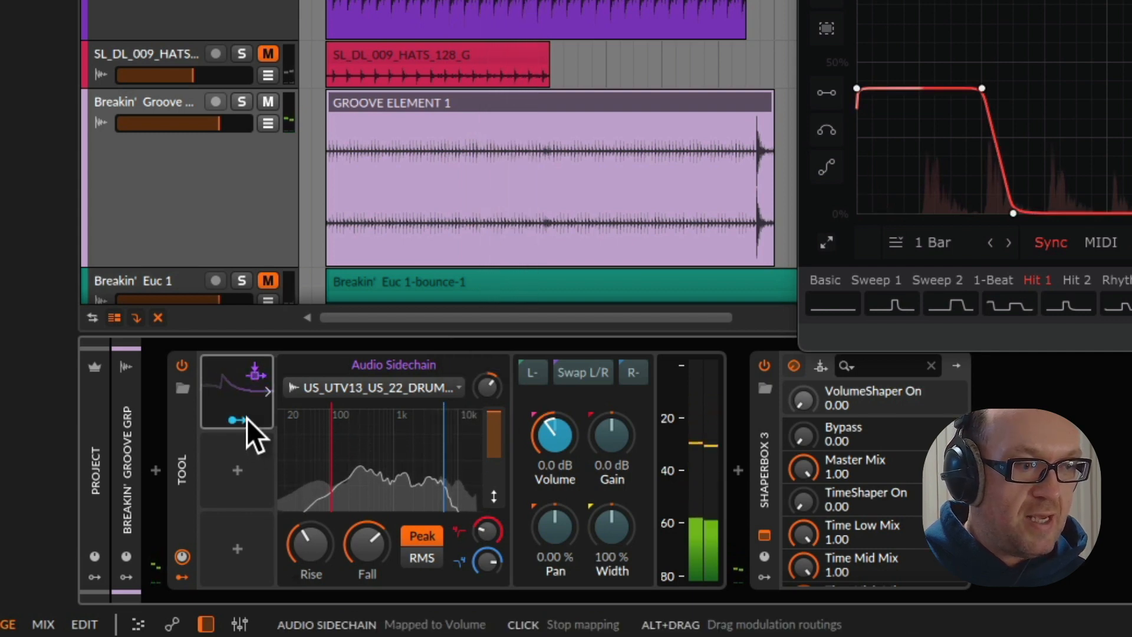
Set the Audio Sidechain's rise to 9.77 ms, lengthen its fall and fine-tune its gain
mouse_move(311, 545)
left_mouse_down()
mouse_move(311, 521)
mouse_move(311, 552)
mouse_move(367, 561)
mouse_move(366, 533)
mouse_move(299, 546)
mouse_move(301, 559)
left_mouse_up()
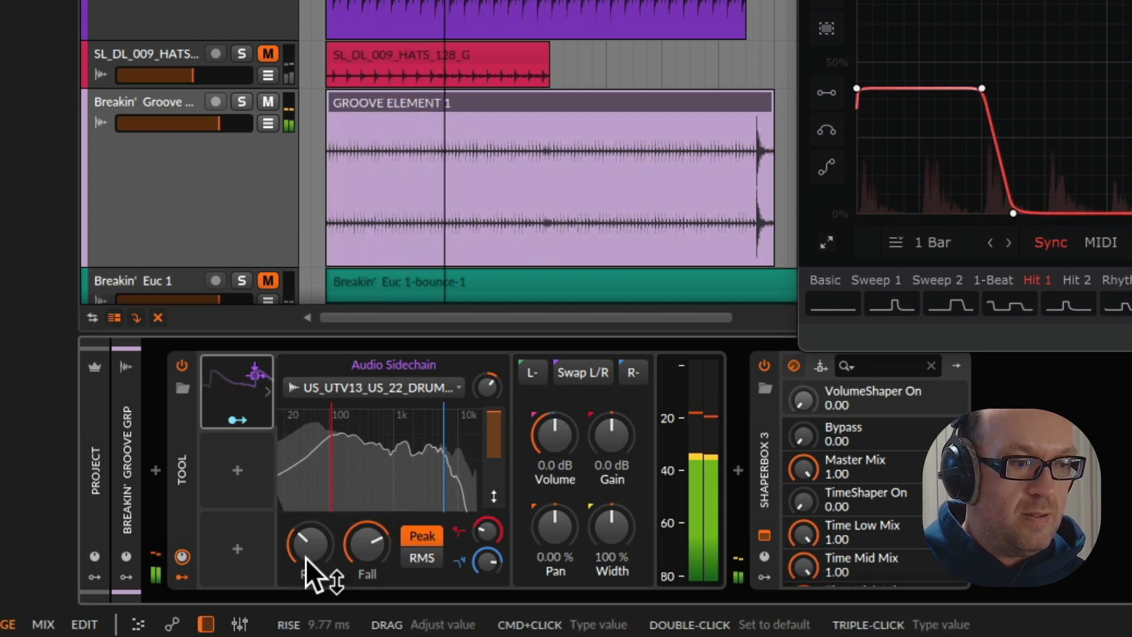
key("space")
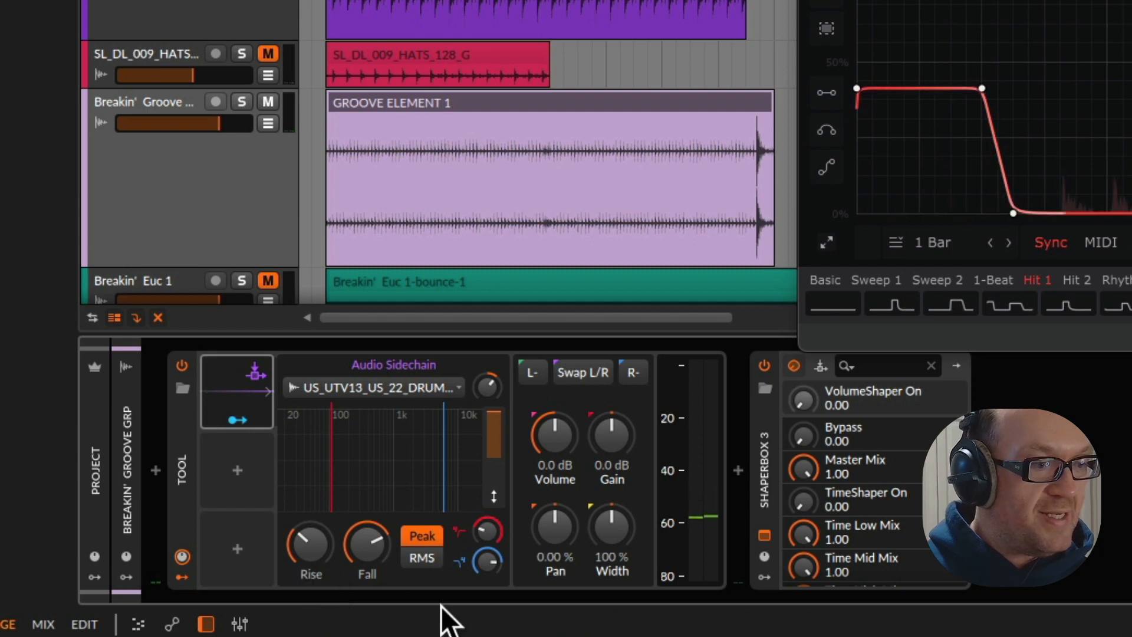
left_click_drag(496, 394, 496, 386)
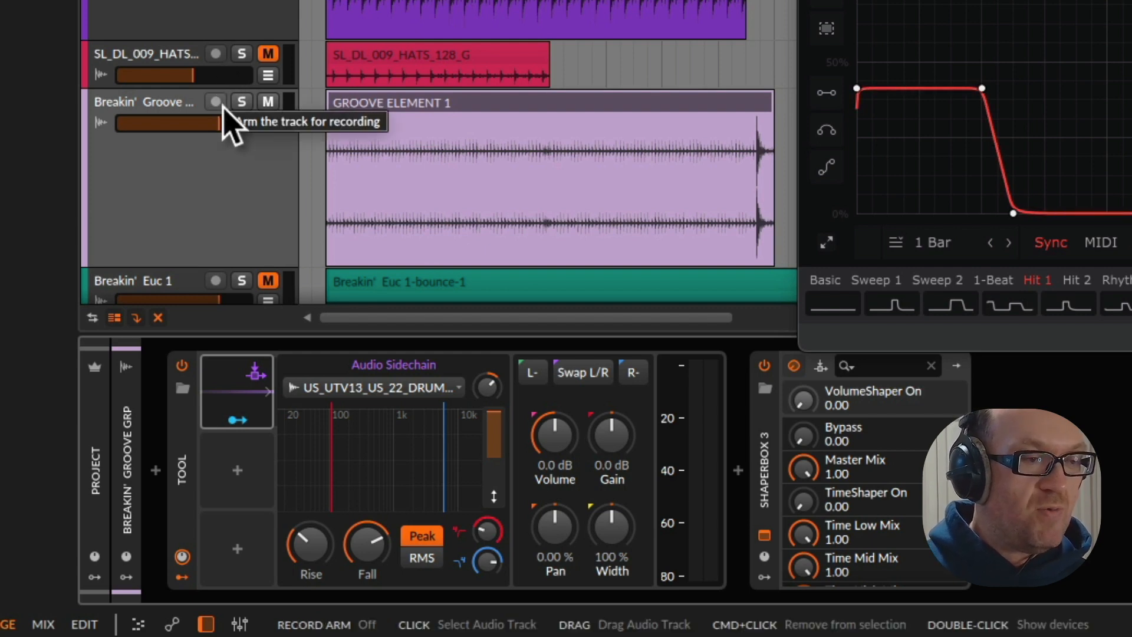
Play the loop and toggle the mute on the US_UTV13 kick track to audition the groove's ducking
key("space")
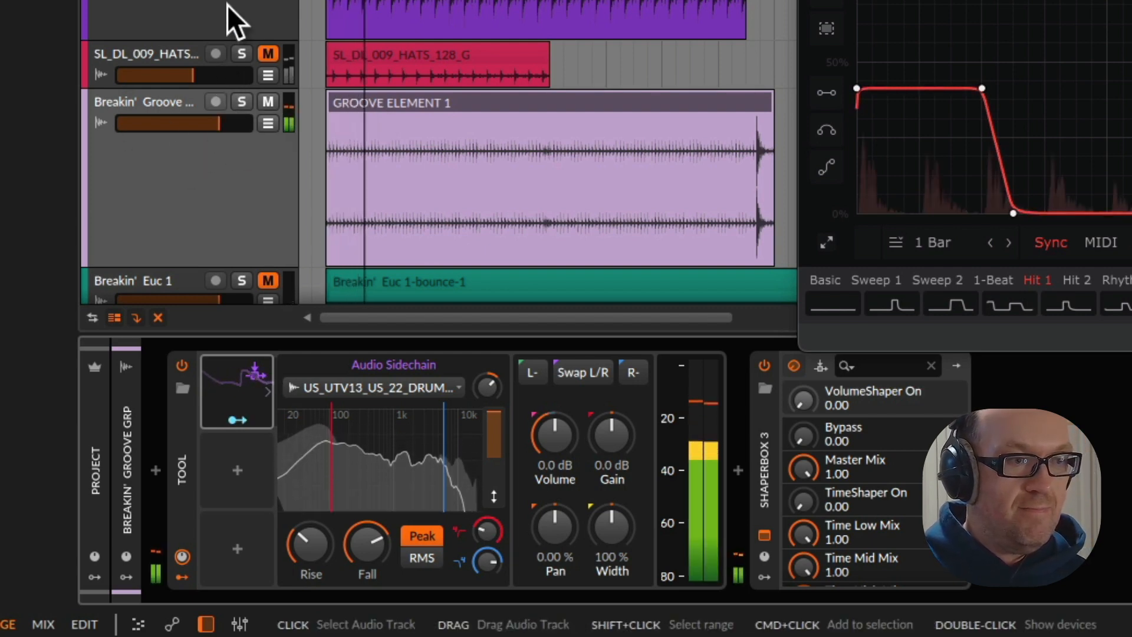
scroll(230, 13, "up", 2)
scroll(232, 20, "down", 3)
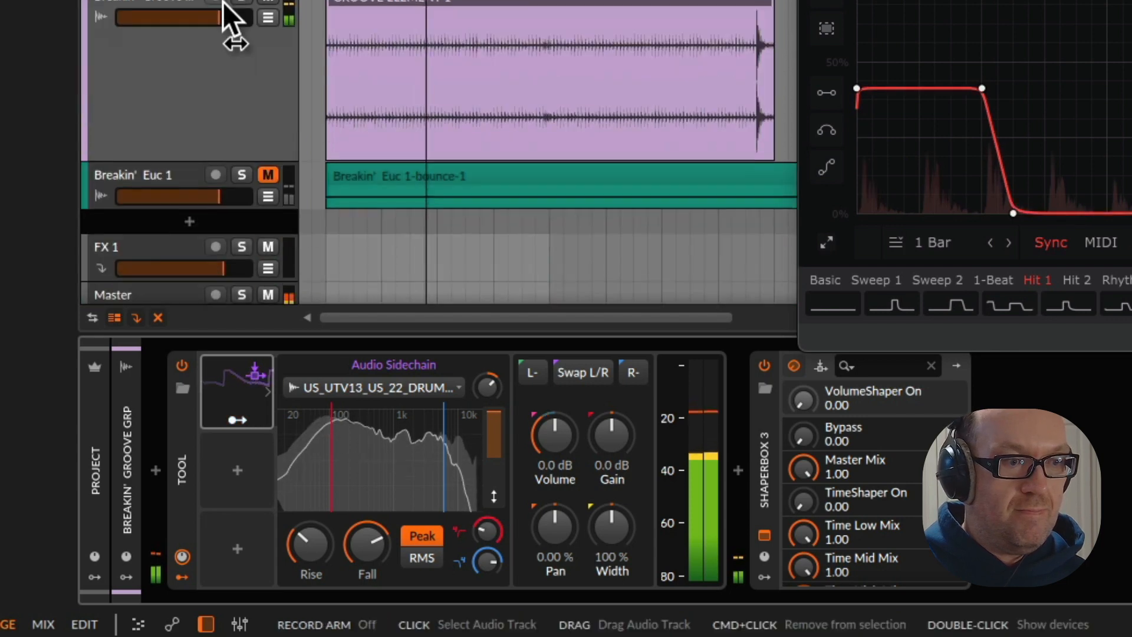
scroll(229, 14, "up", 4)
scroll(231, 13, "up", 3)
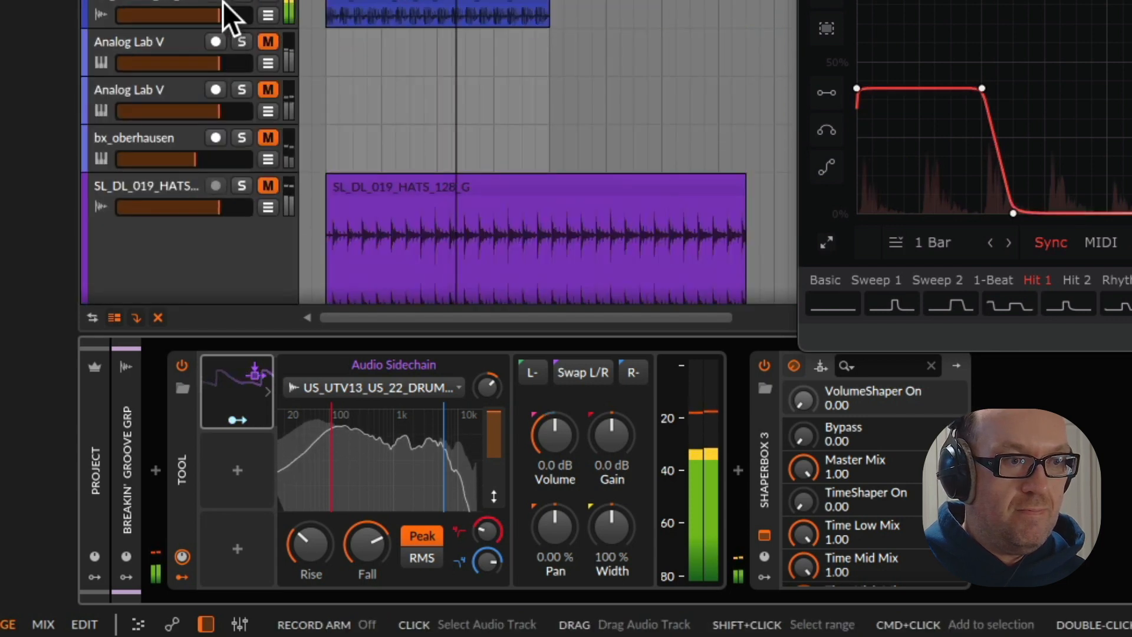
left_click(270, 3)
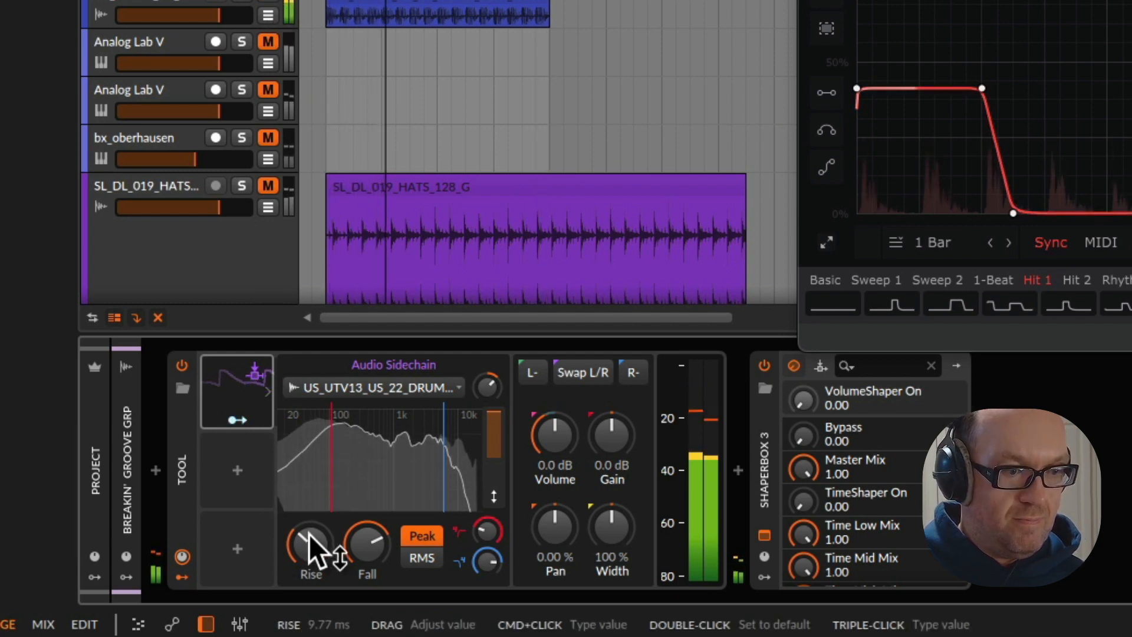
Readjust the Audio Sidechain's modulation depth on the Tool's Volume, shorten its rise and fall, and fine-tune its gain
left_click(232, 415)
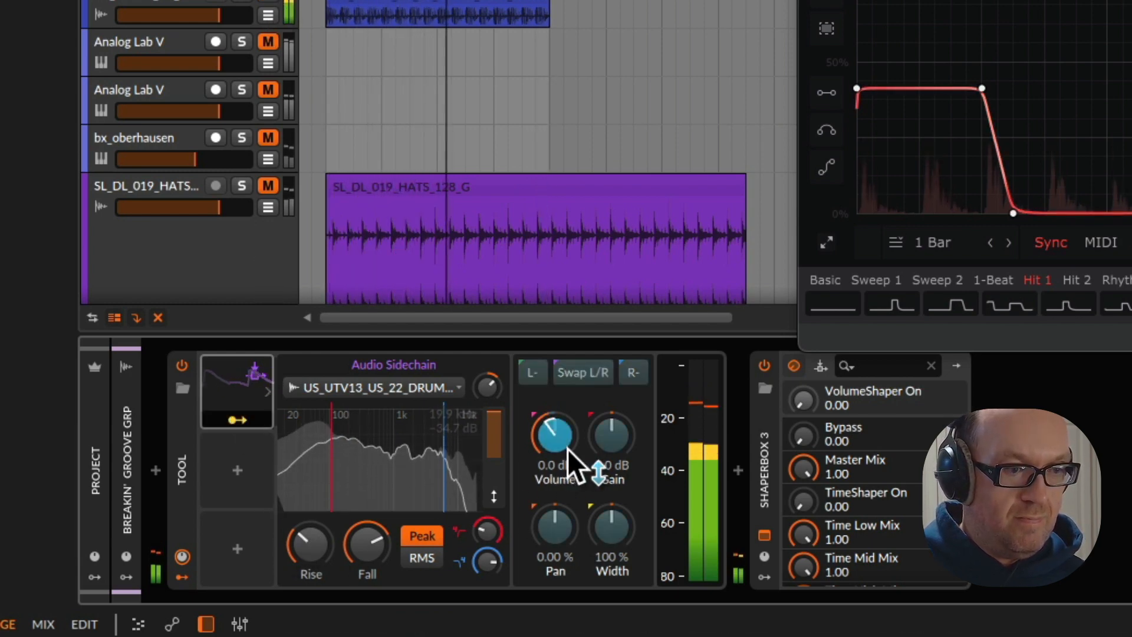
left_click_drag(560, 447, 560, 419)
left_click(238, 419)
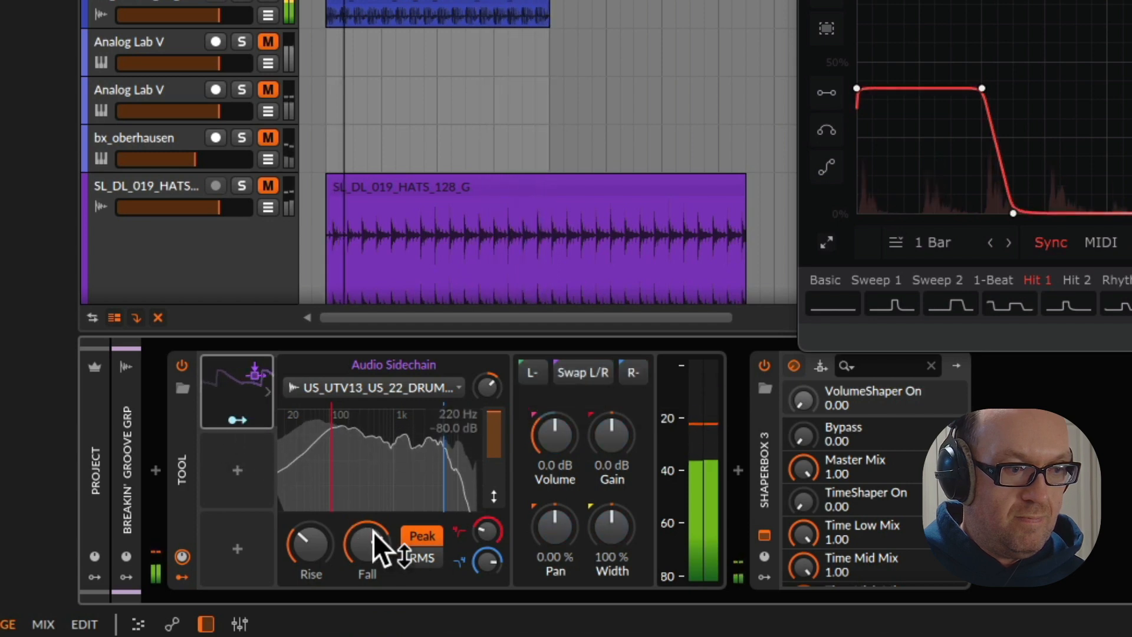
left_click_drag(311, 545, 311, 524)
left_click_drag(364, 555, 364, 581)
mouse_move(310, 545)
left_mouse_down()
mouse_move(310, 519)
mouse_move(311, 569)
mouse_move(327, 560)
left_mouse_up()
mouse_move(497, 385)
left_mouse_down()
mouse_move(497, 394)
mouse_move(498, 382)
left_mouse_up()
Unmute the Breakin' Euc 1 track, enlarge its lane and audition it from the start of the loop
scroll(362, 182, "down", 5)
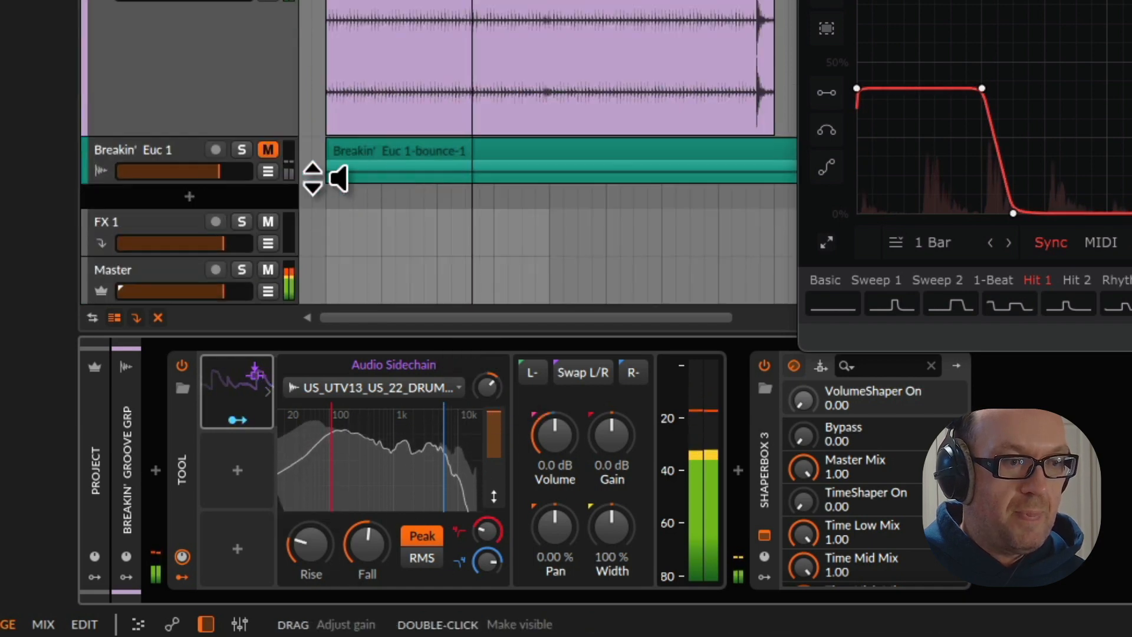
left_click(268, 150)
left_click(175, 158)
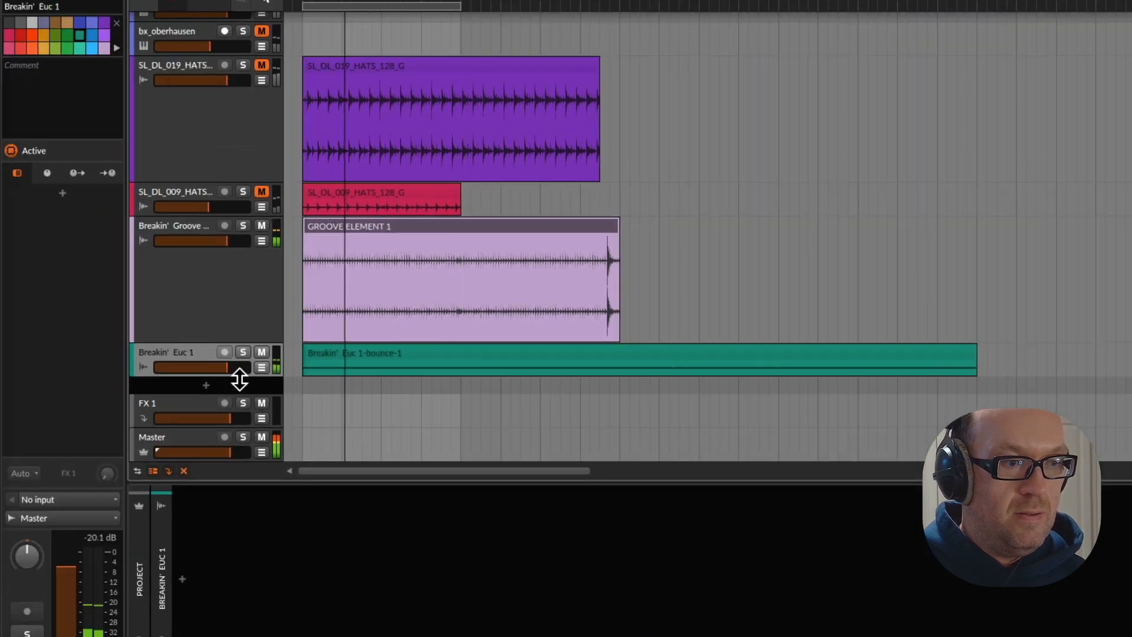
left_click_drag(240, 380, 248, 426)
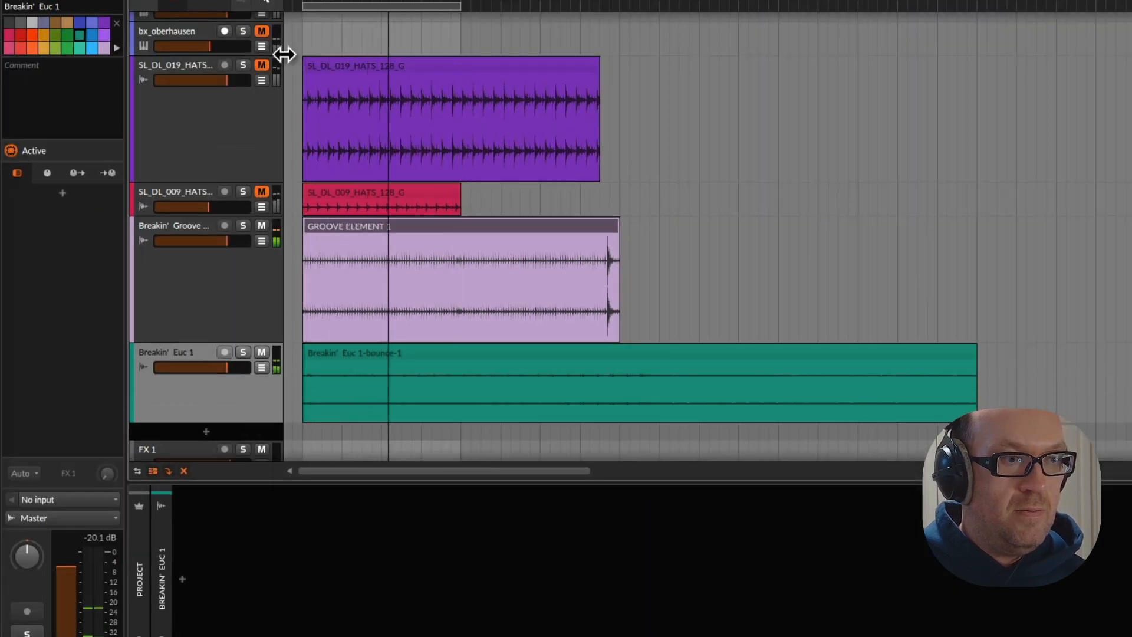
key("space")
key("space")
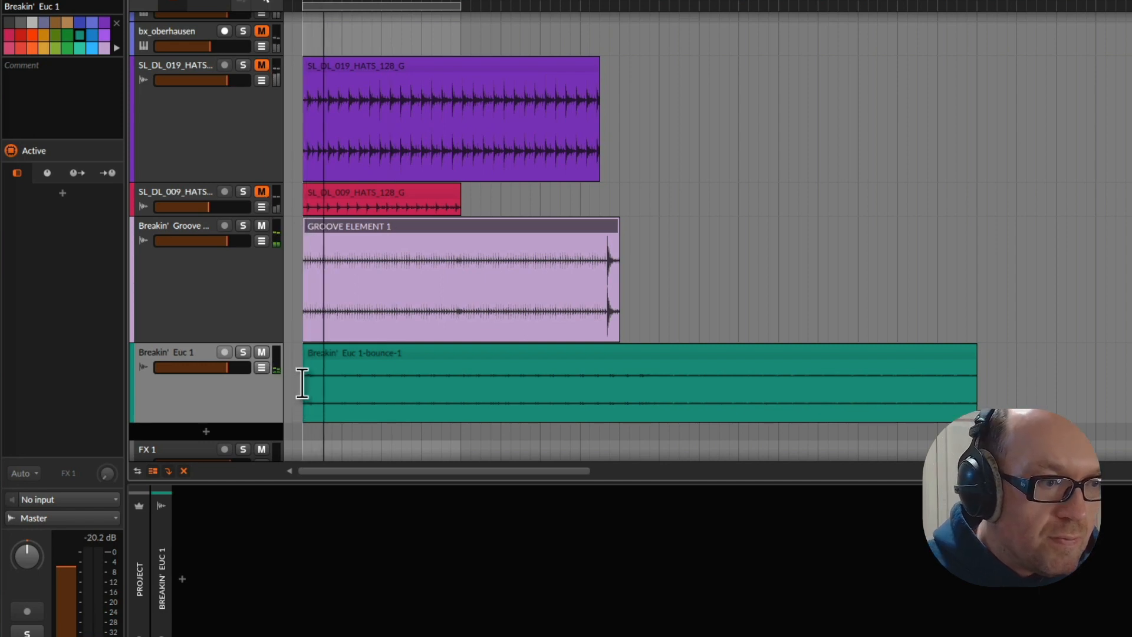
key("space")
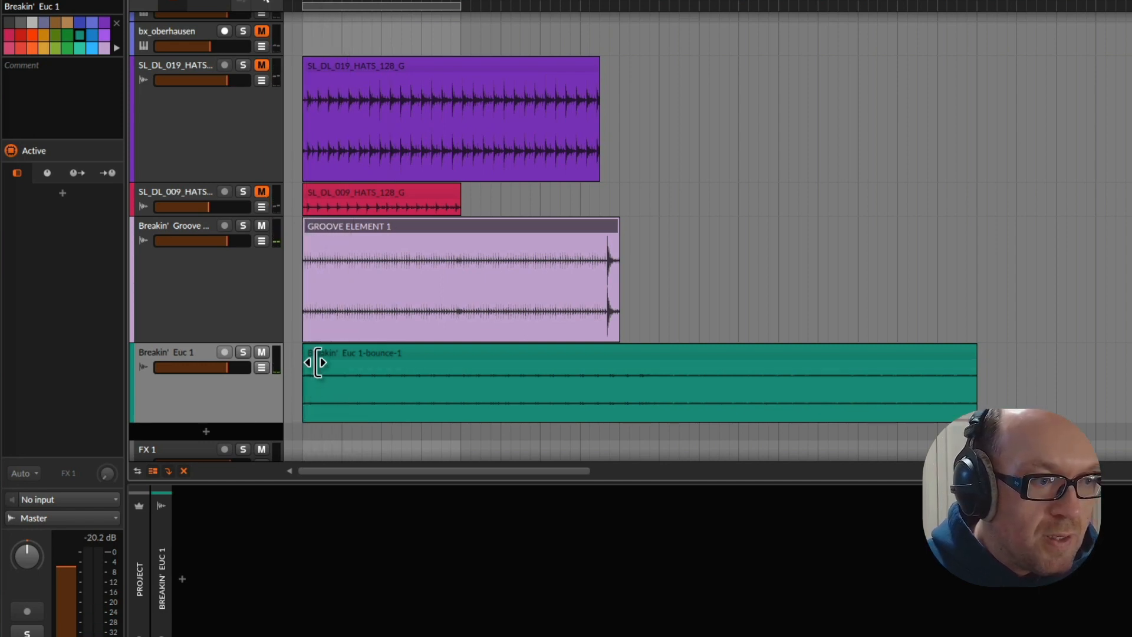
Trim the first bar off the Breakin' Euc 1-bounce-1 clip and shift the clip to position 1.1.3
left_click_drag(316, 362, 338, 349)
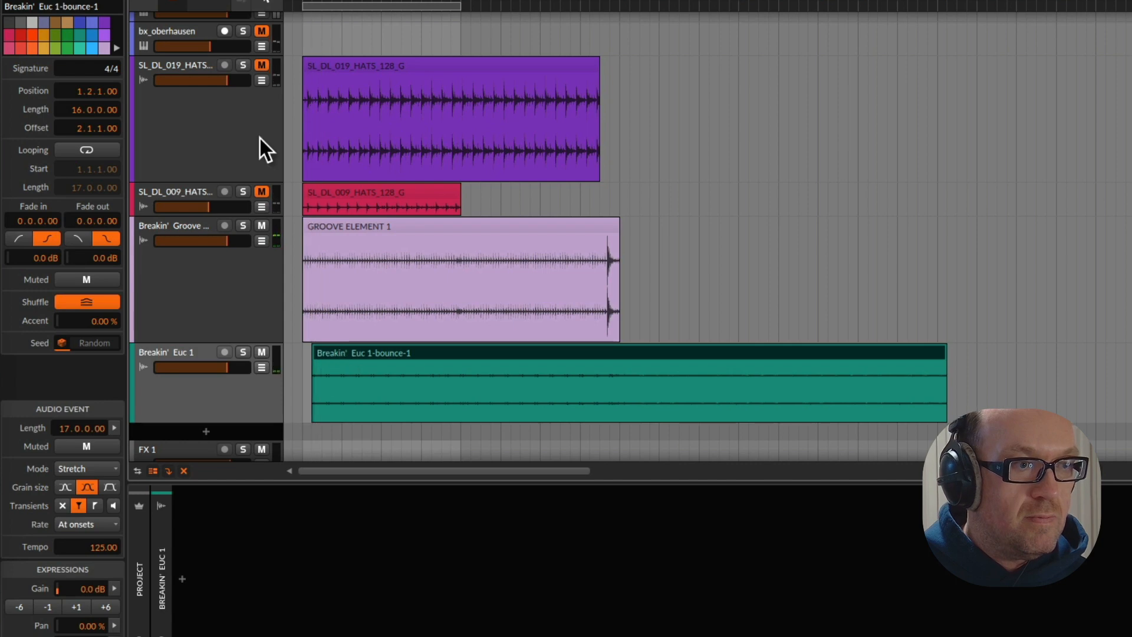
left_click_drag(298, 5, 338, 176)
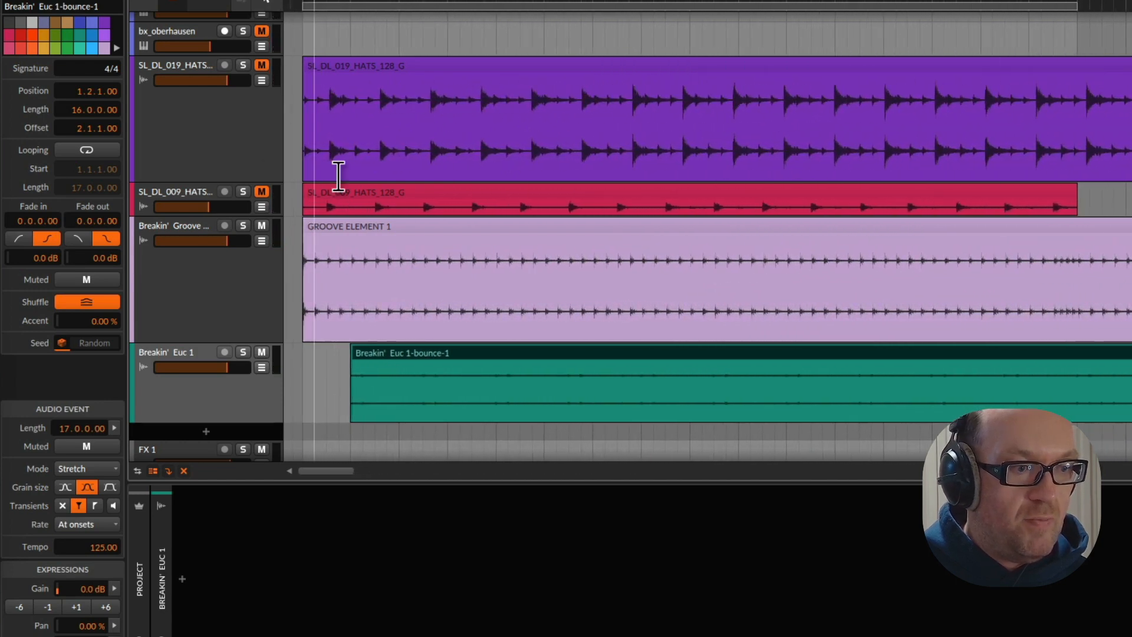
left_click_drag(390, 359, 364, 348)
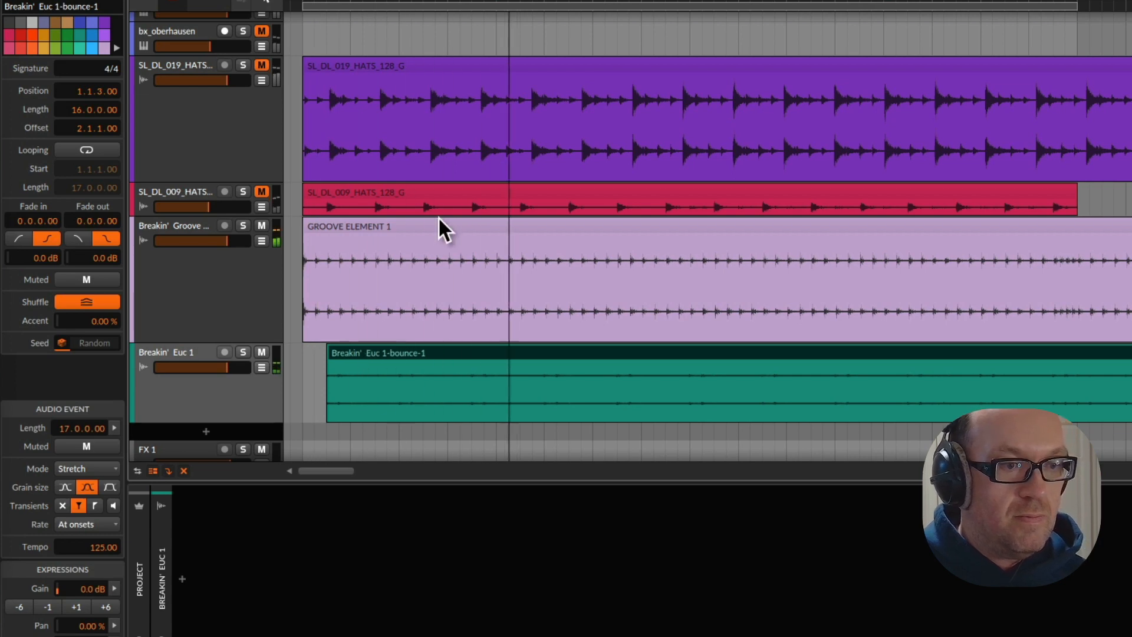
Delete the Breakin' Euc 1 clip's section from 5.1.1 to 9.3.1 and raise the opening part's gain in 6 dB increments
left_click_drag(496, 4, 496, 52)
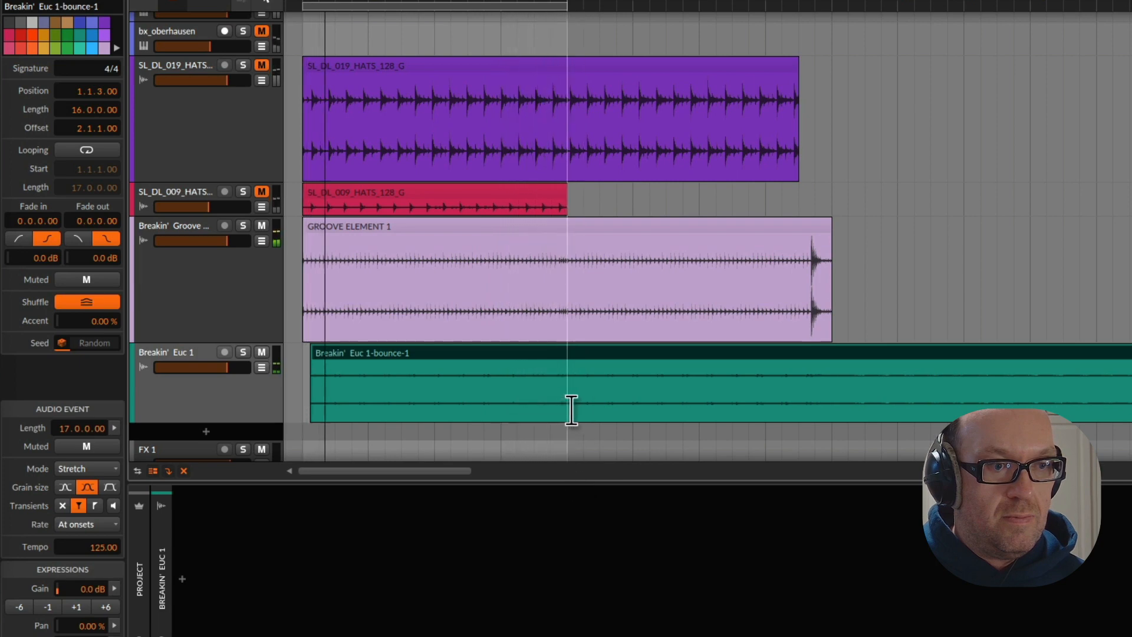
left_click_drag(572, 410, 865, 399)
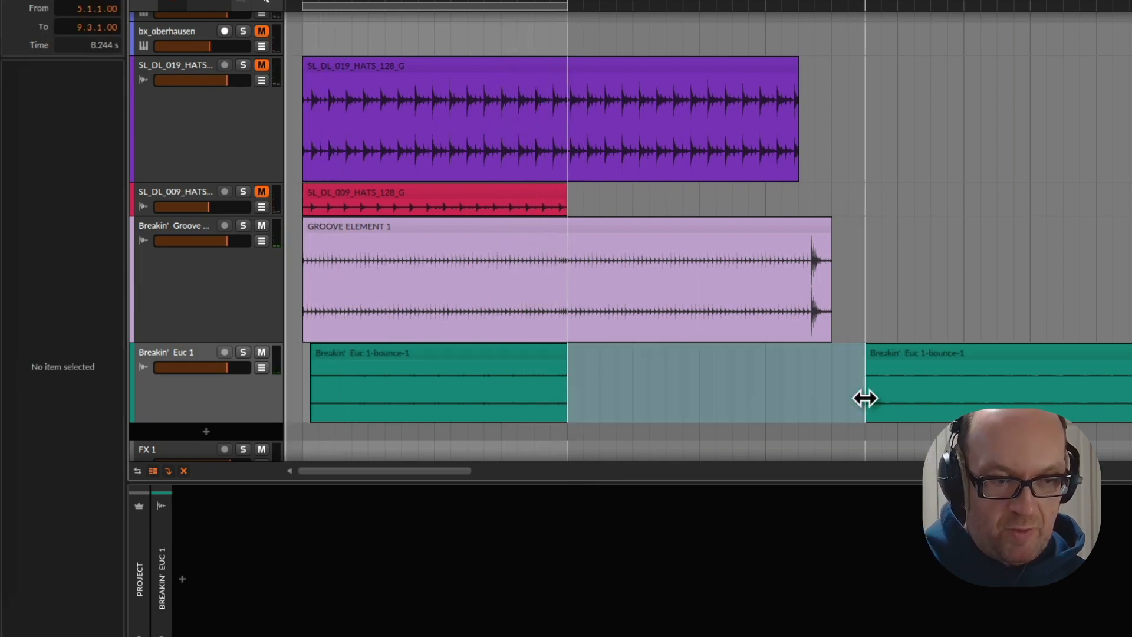
left_click(246, 411)
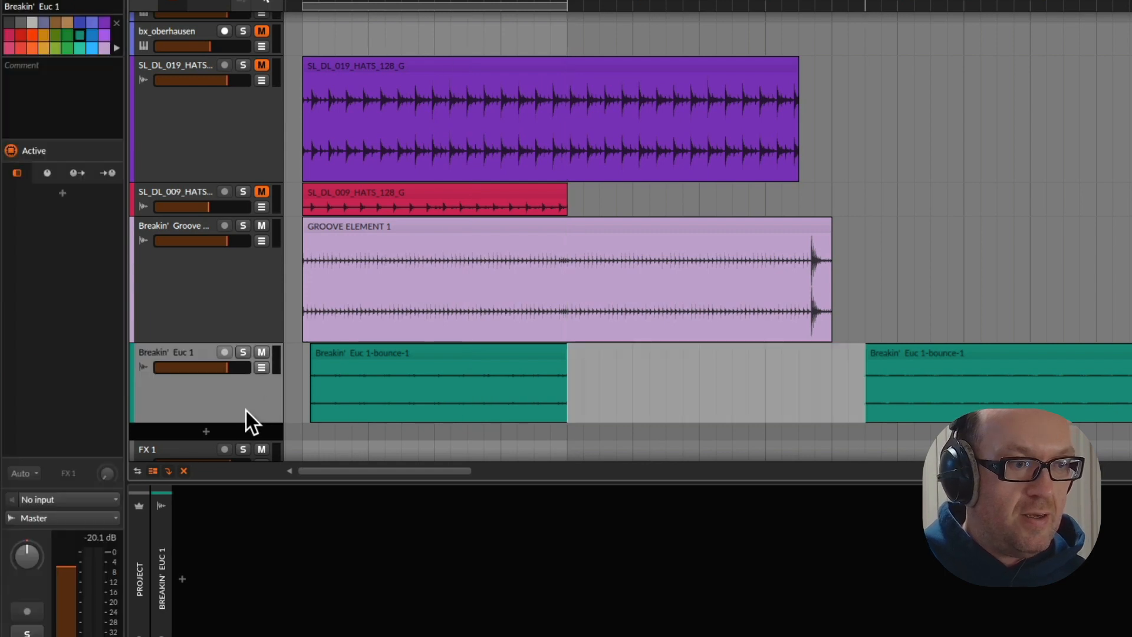
left_click(381, 360)
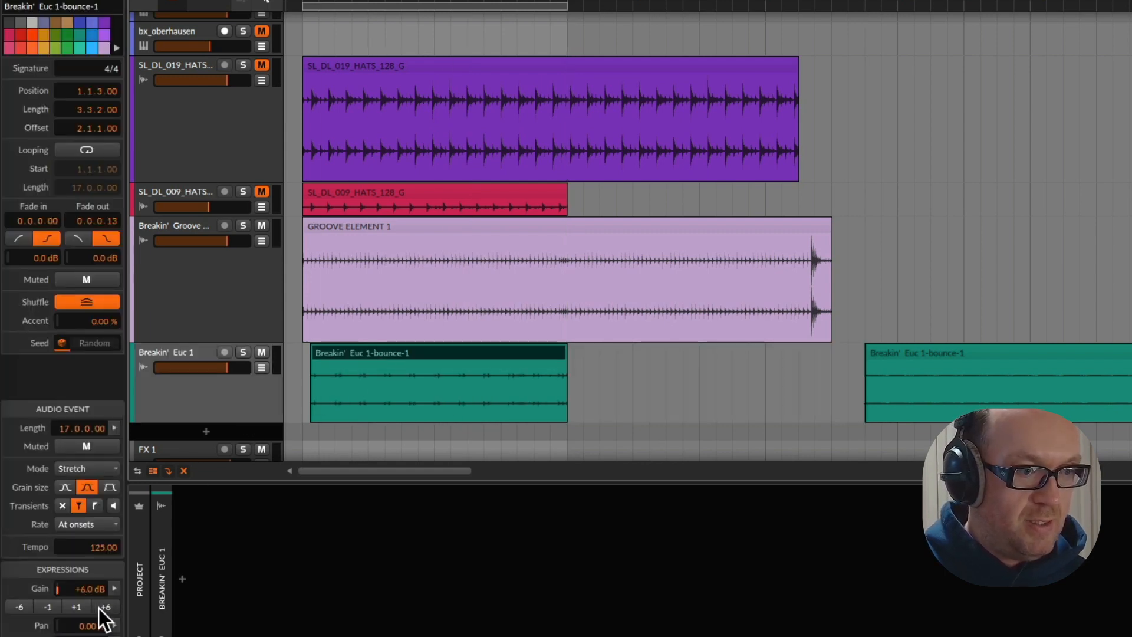
Insert a Tool device on the Breakin' Euc 1 track and extend the opening clip's start back to 1.1.1
left_click(256, 544)
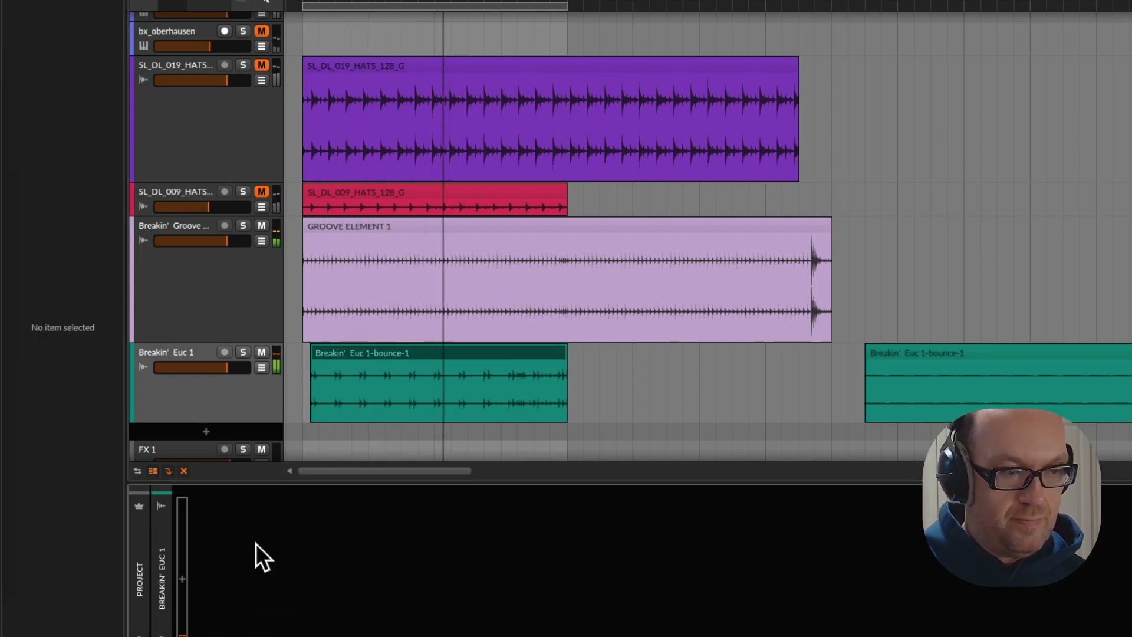
left_click(182, 575)
type("tol=")
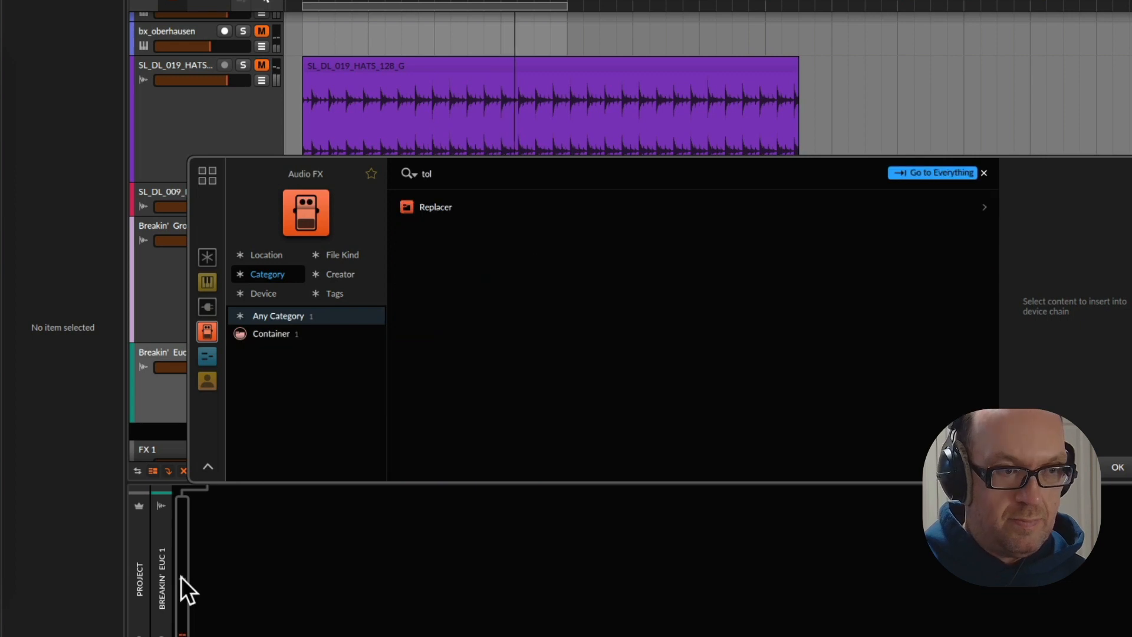
key("BackSpace")
key("BackSpace")
type("ol")
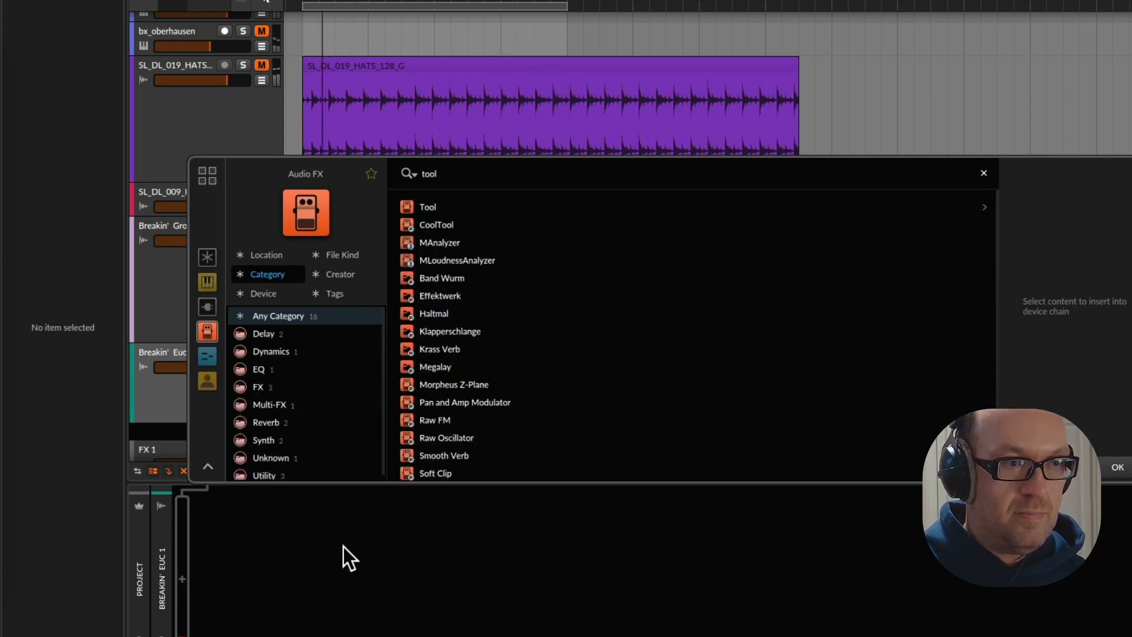
left_click(448, 205)
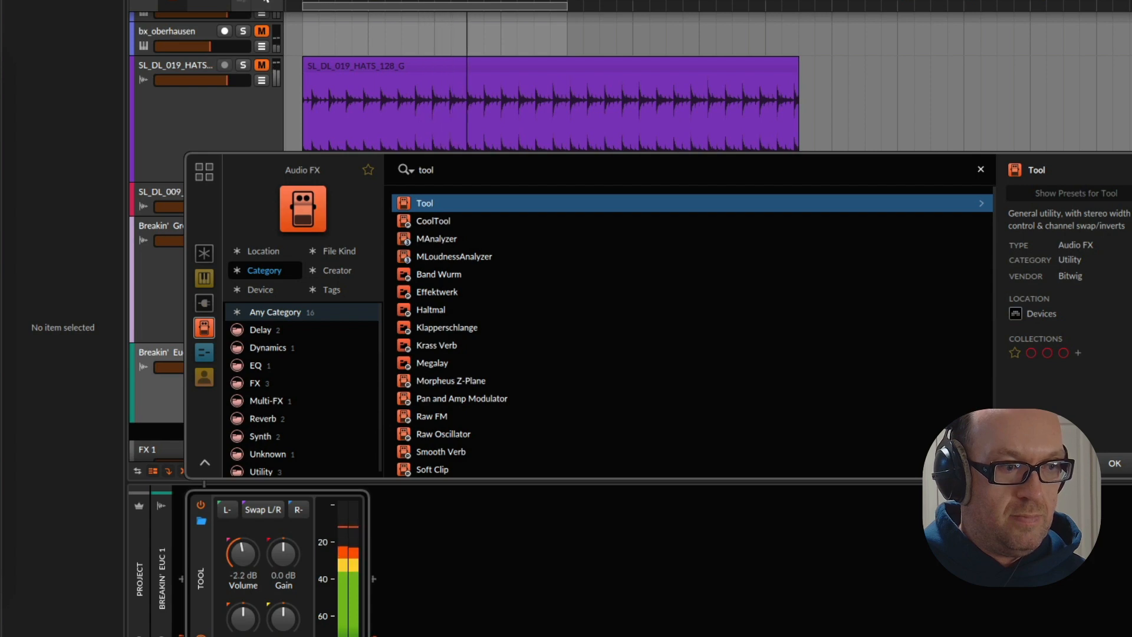
left_click(1115, 470)
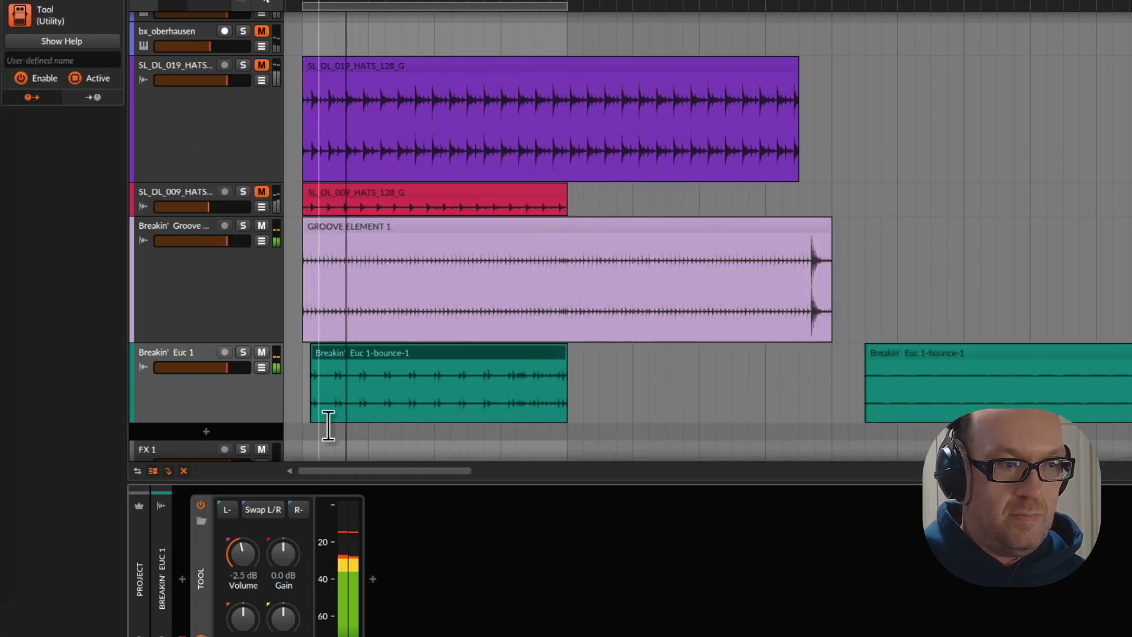
left_click_drag(320, 354, 317, 356)
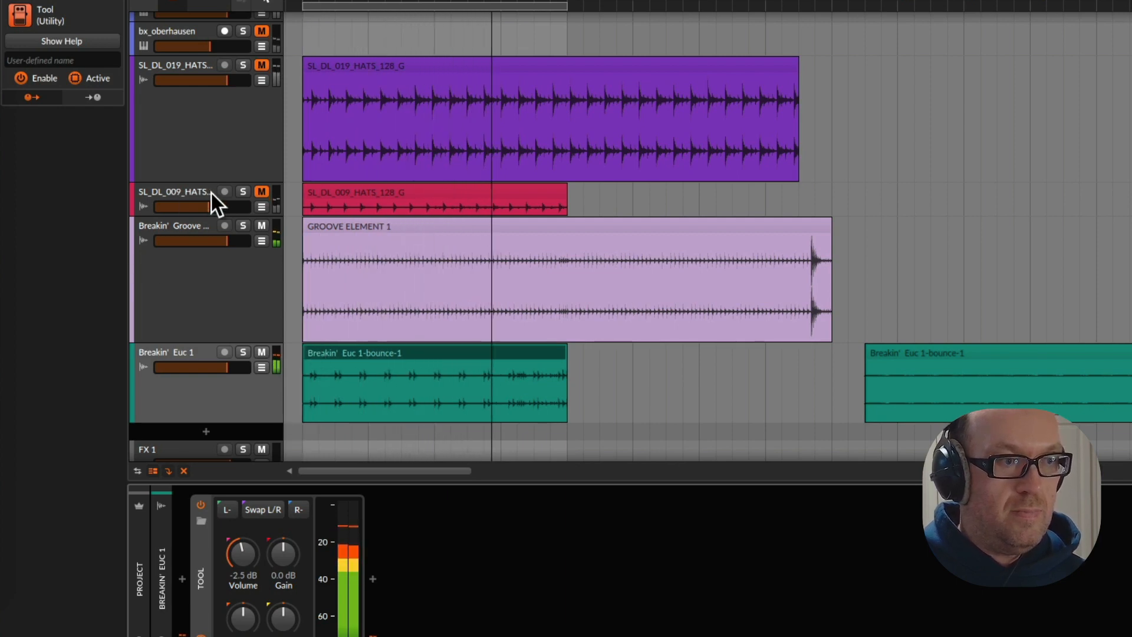
Audition the SL_DL_009 hats and lower Analog Lab V track with the loop, then leave the upper Analog Lab V track unmuted instead
left_click(262, 192)
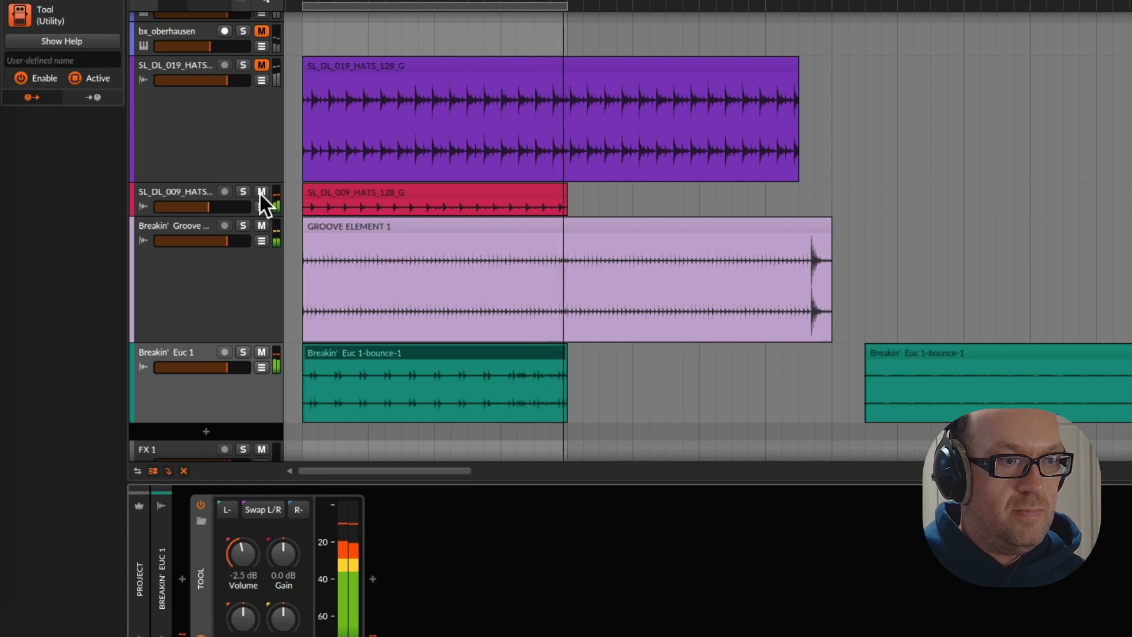
left_click(260, 193)
scroll(244, 136, "up", 3)
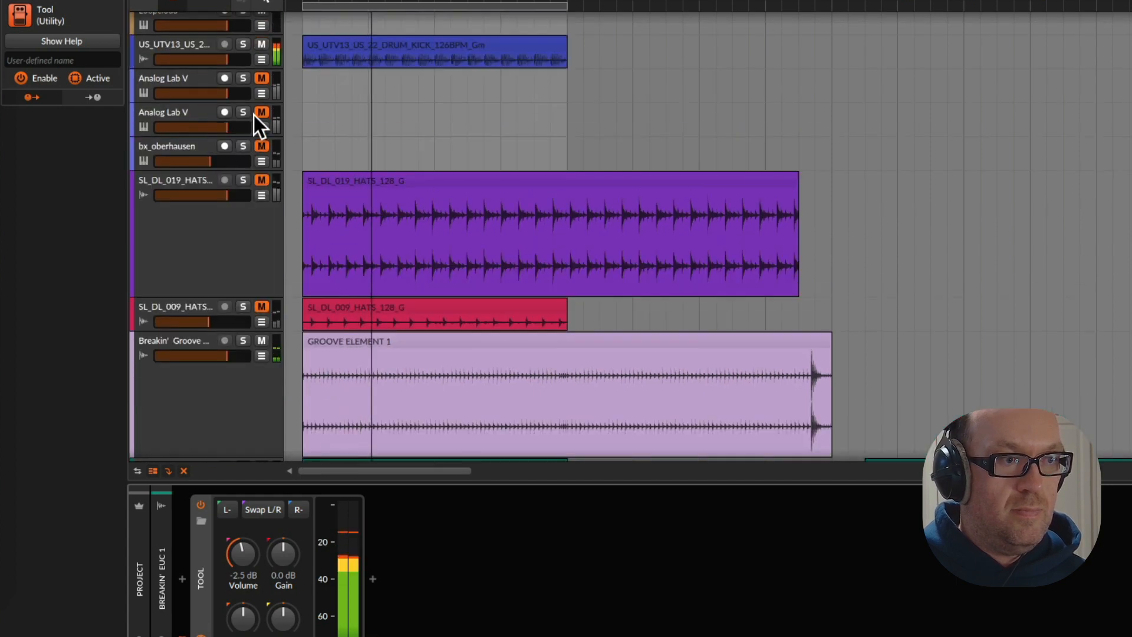
left_click(257, 114)
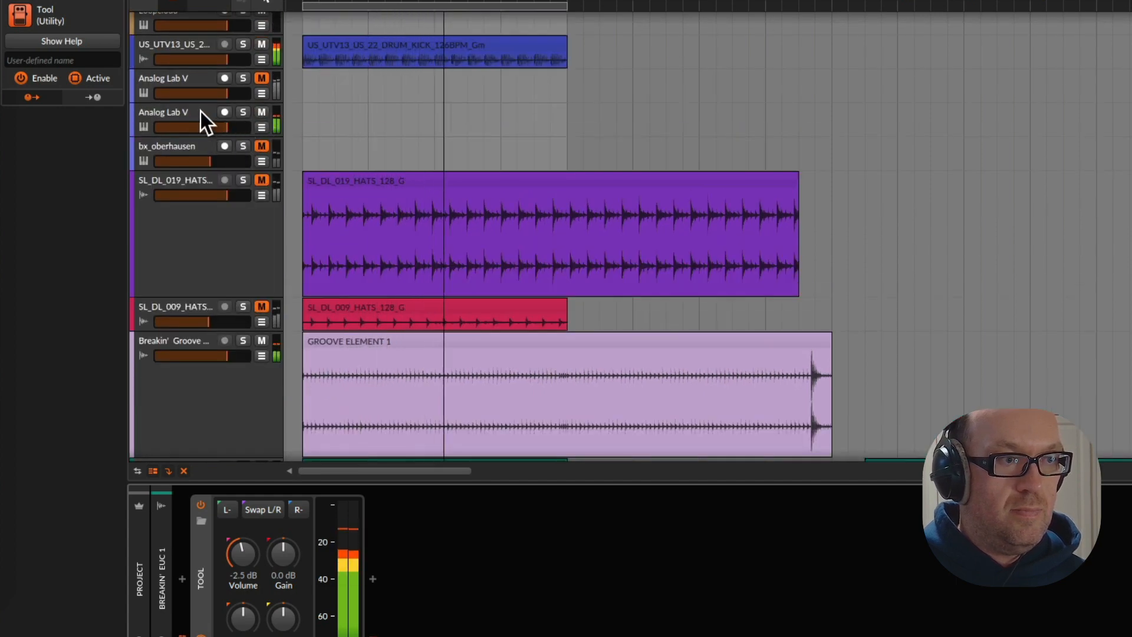
left_click(260, 79)
left_click(260, 112)
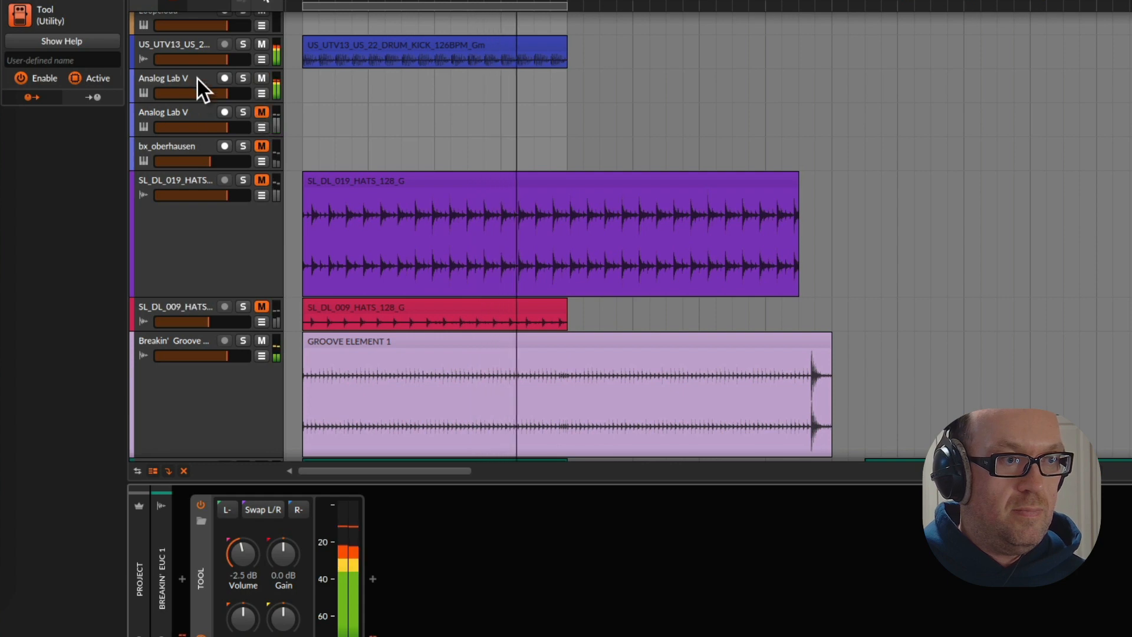
Open the upper Analog Lab V track's plugin window, lower its Timbre and move the window to reveal the remaining macro controls
left_click(197, 79)
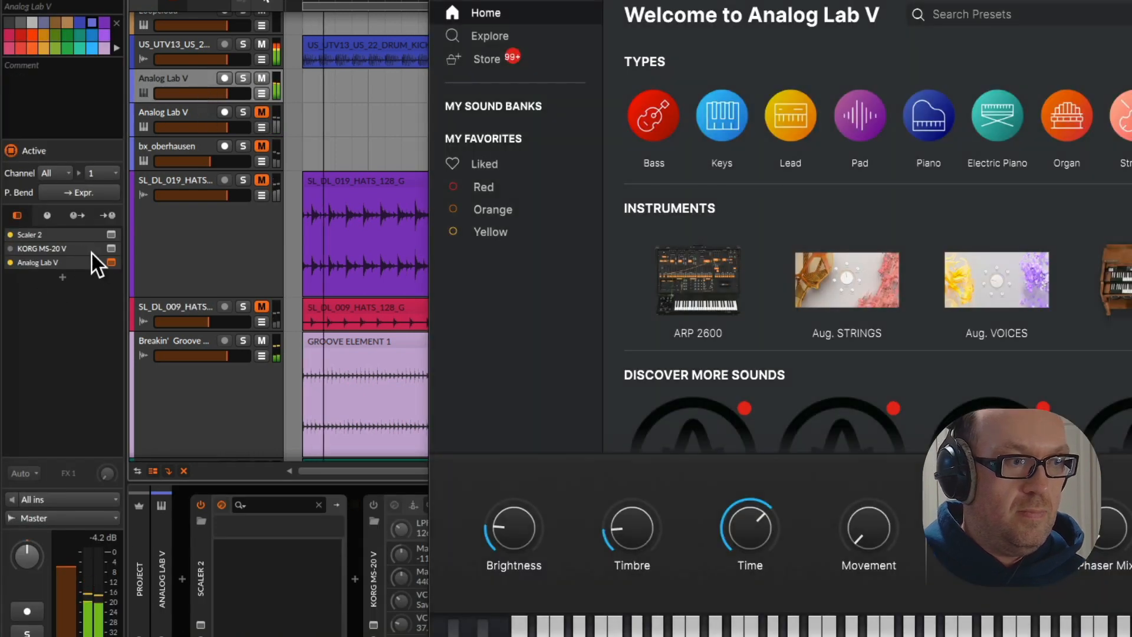
left_click(110, 263)
left_click(109, 263)
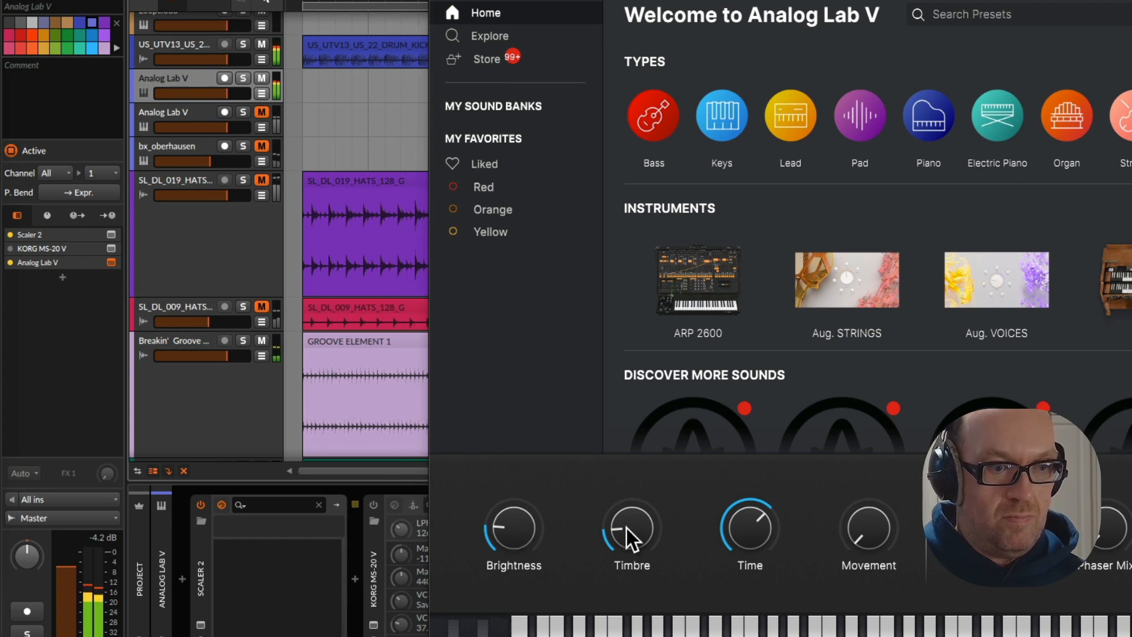
left_click_drag(630, 535, 629, 541)
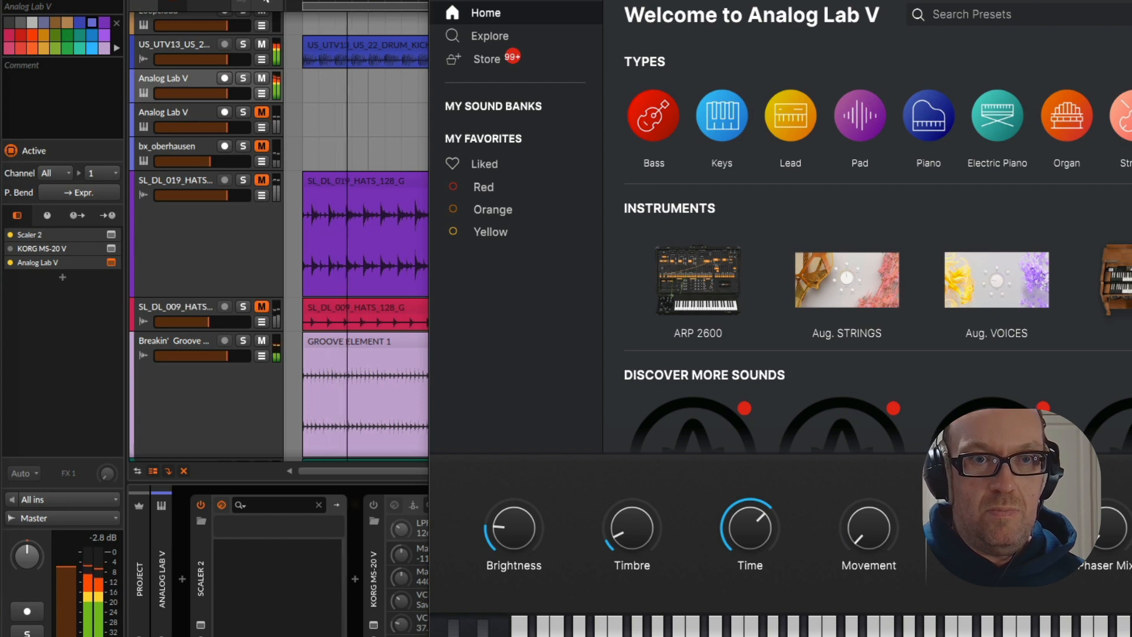
left_click_drag(1056, 1, 688, 1)
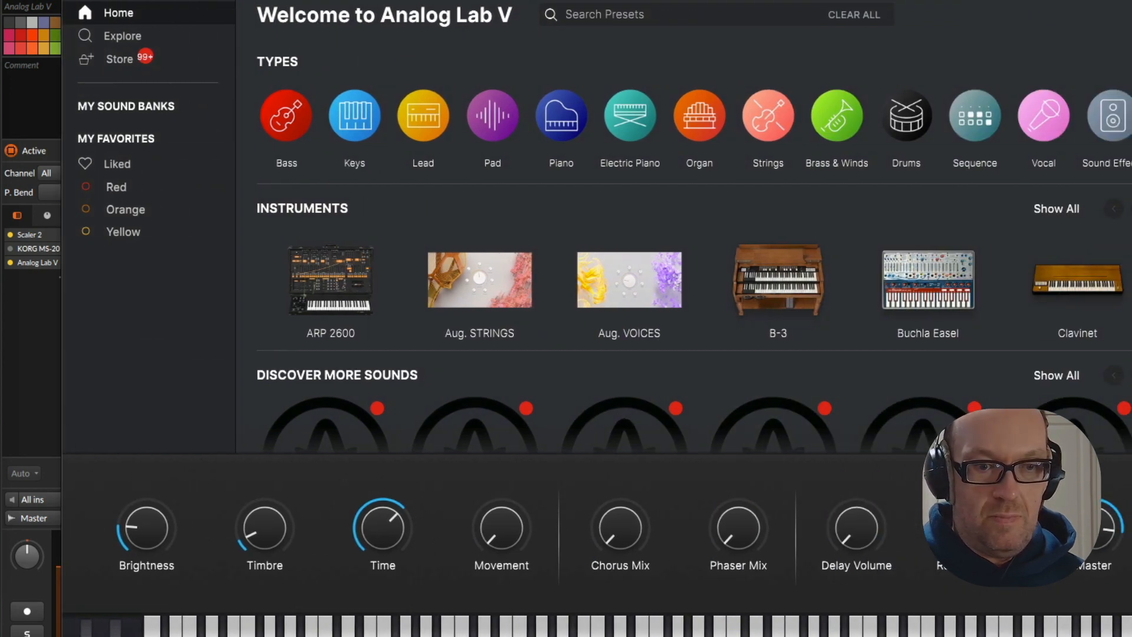
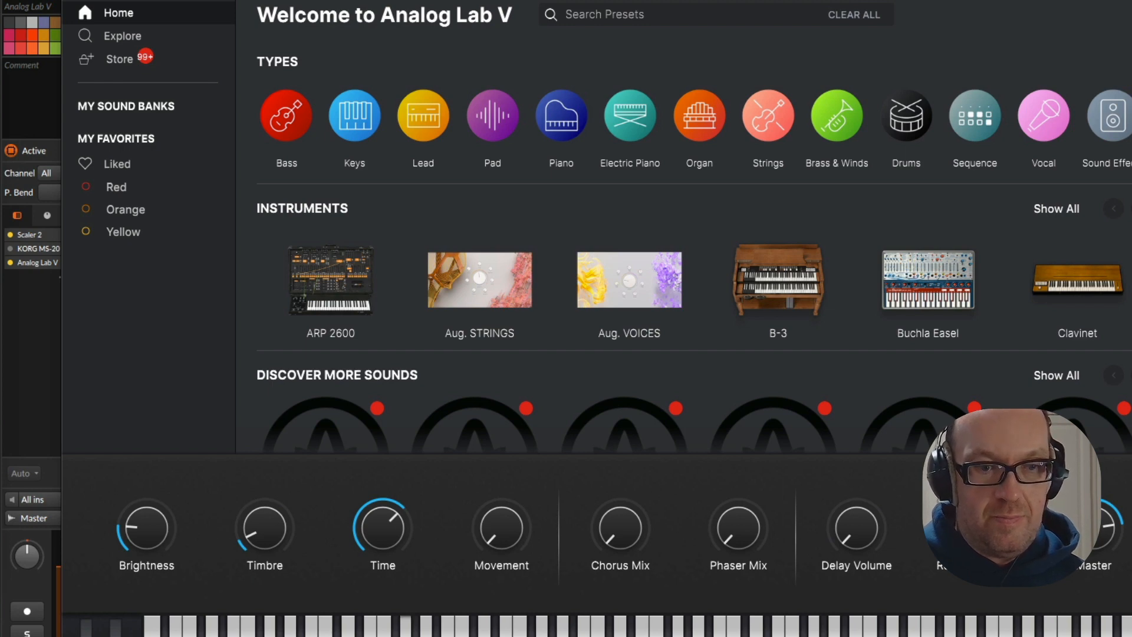
scroll(766, 271, "down", 8)
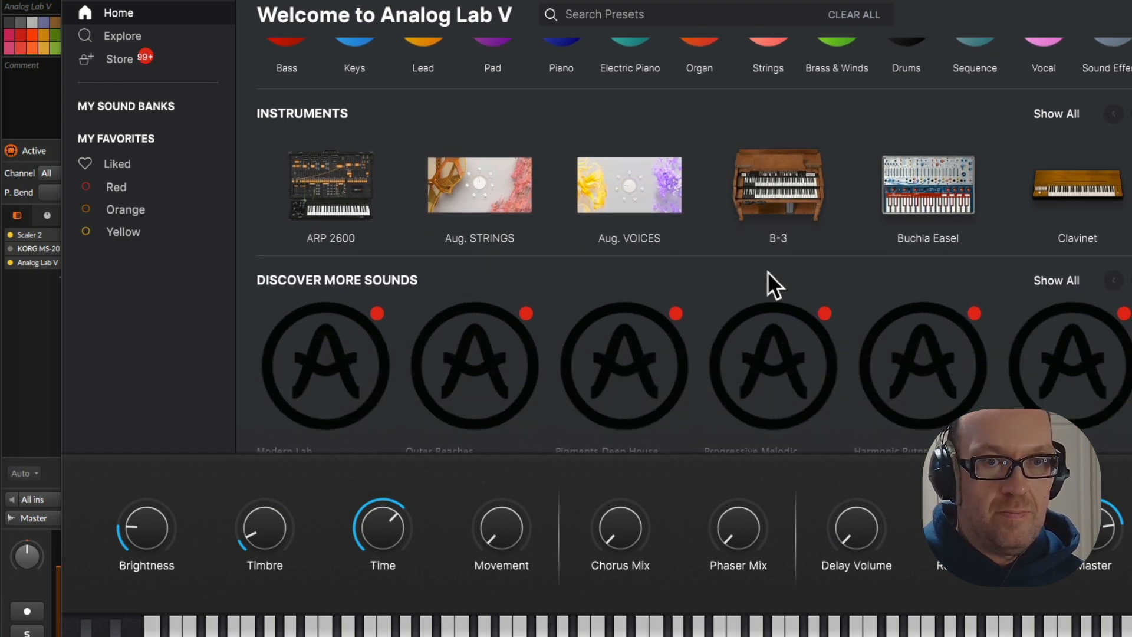
scroll(767, 271, "down", 2)
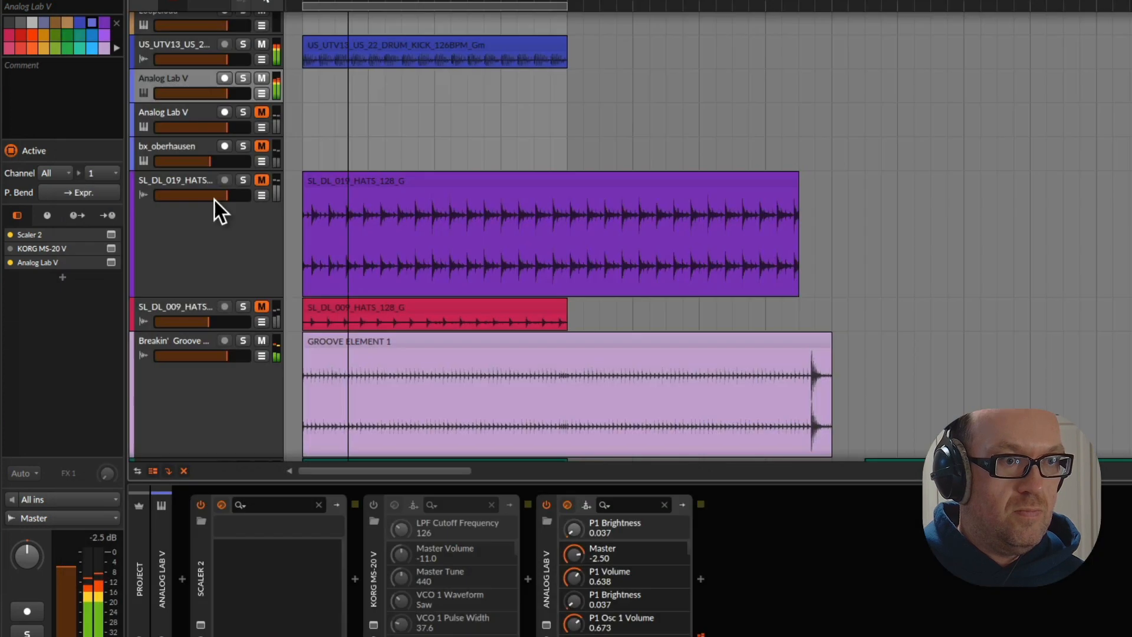
Unmute the Breakin' Full VOX track and trim the silence before its first two AH-bounce clips, starting them at 1.1.1 and 3.1.1
scroll(248, 188, "up", 5)
left_click(262, 112)
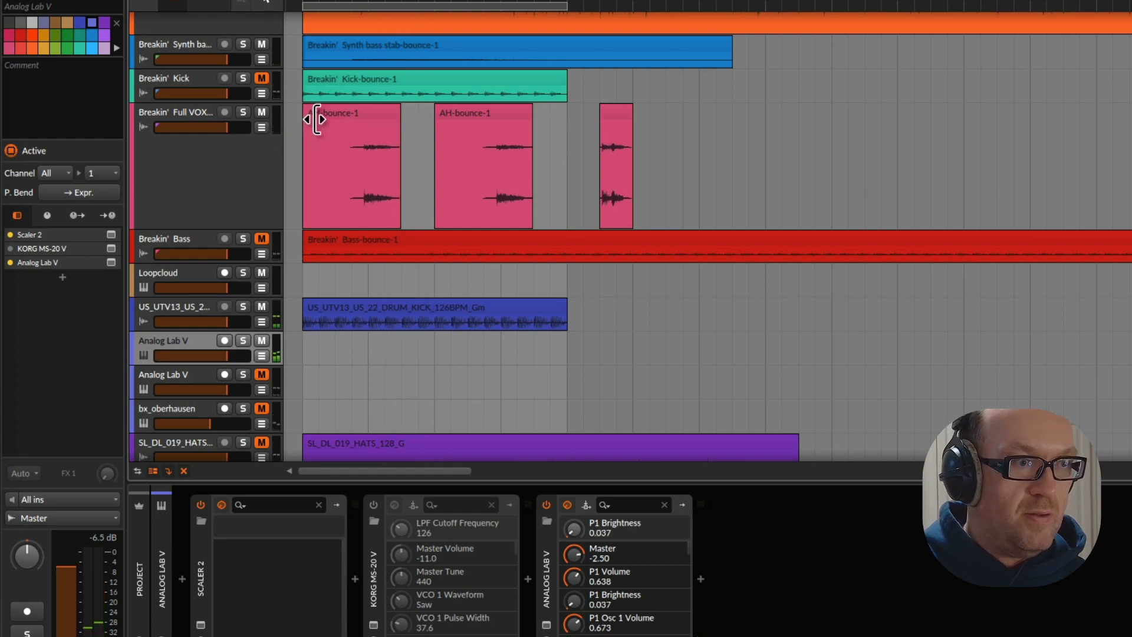
mouse_move(312, 115)
left_mouse_down()
mouse_move(375, 120)
mouse_move(323, 117)
left_mouse_up()
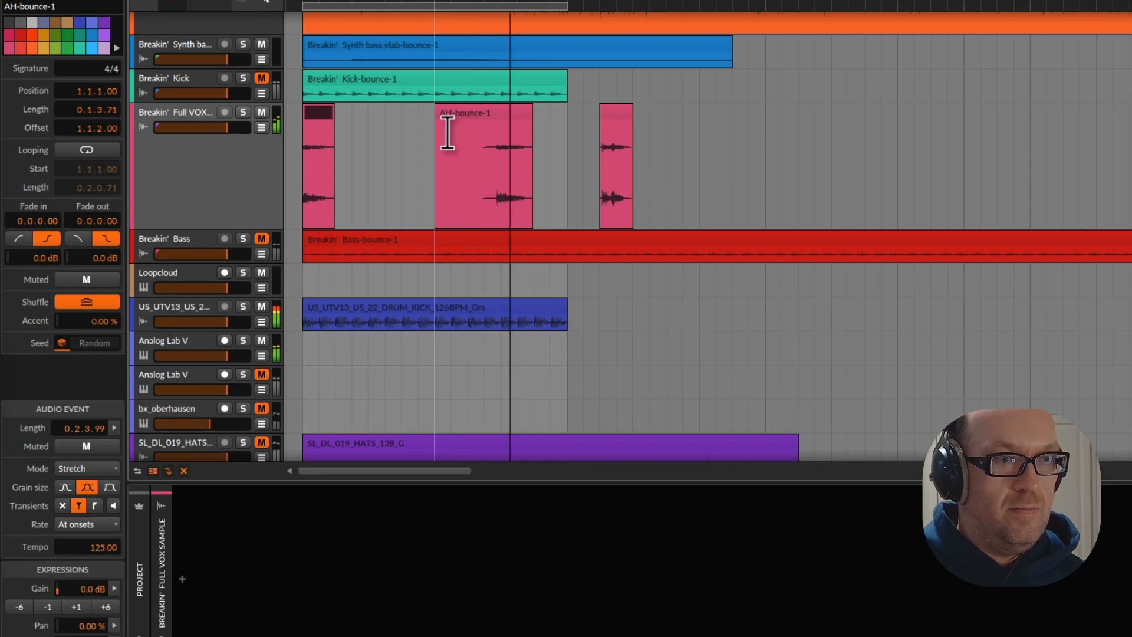
mouse_move(445, 118)
left_mouse_down()
mouse_move(513, 117)
mouse_move(456, 111)
left_mouse_up()
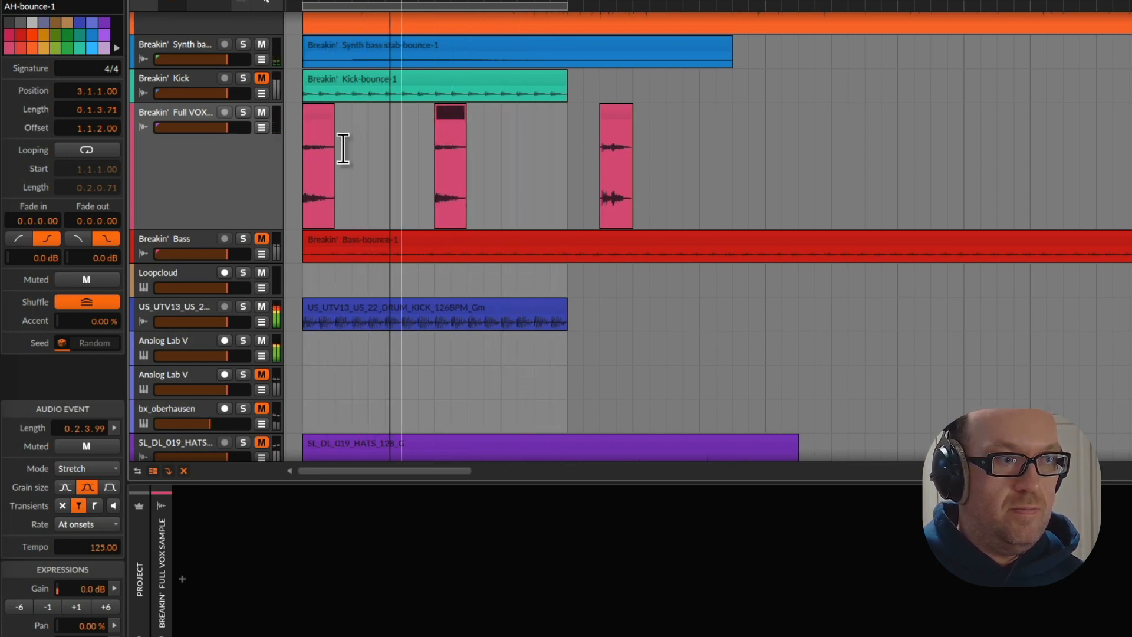
Delete the muted Breakin' Kick track
left_click(223, 172)
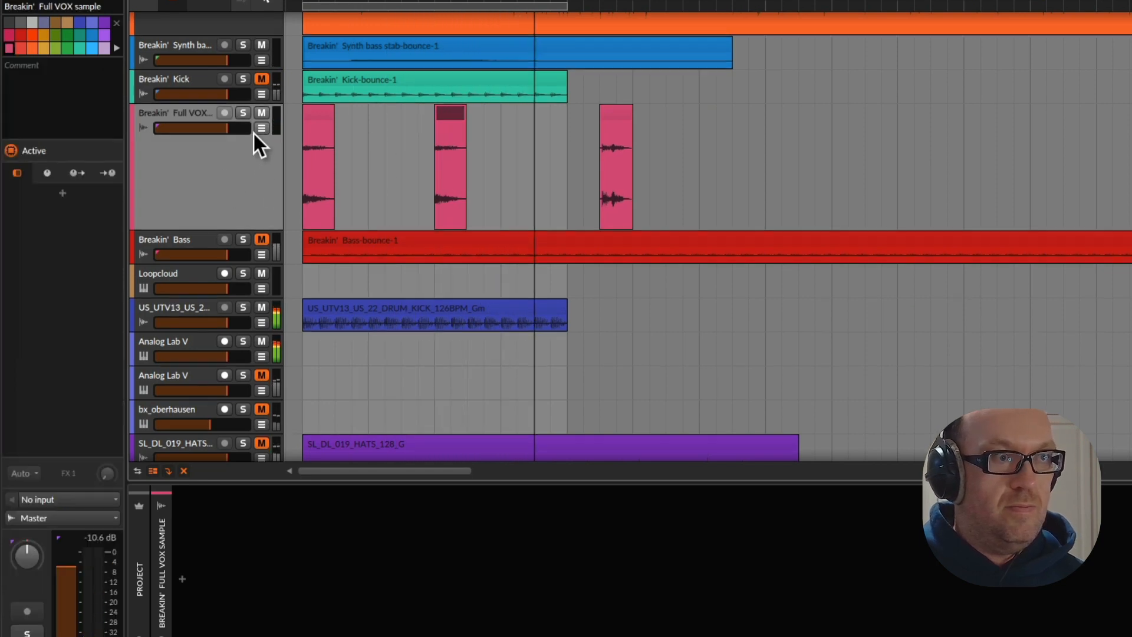
left_click(209, 93)
key("Delete")
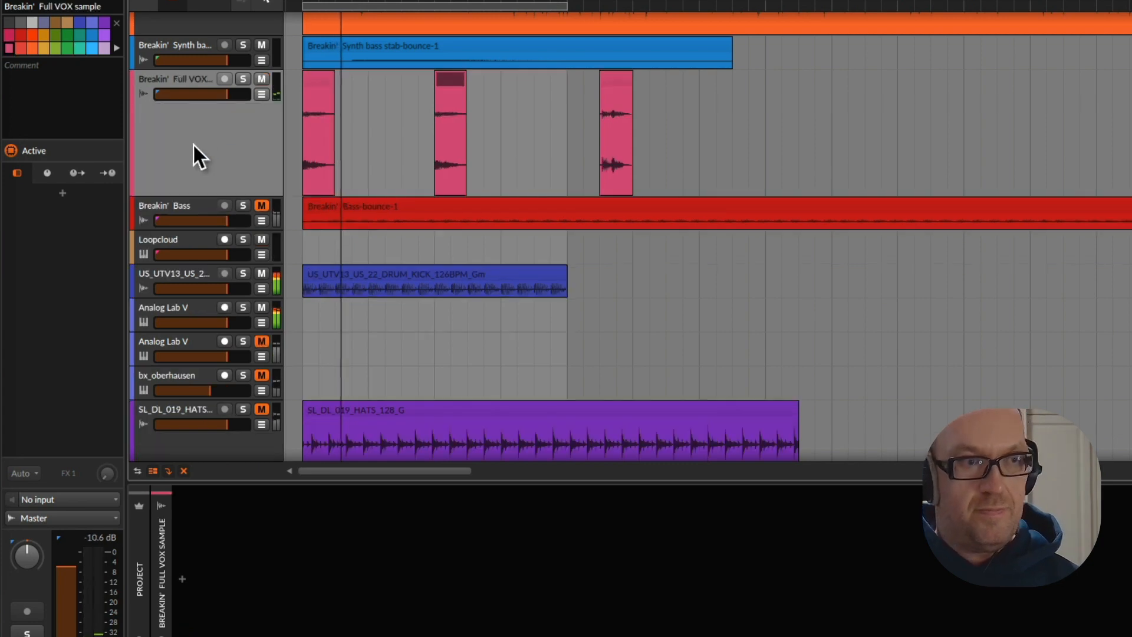
Increase the height of the Breakin' Synth bass stab track to show its waveform more clearly
scroll(187, 143, "up", 3)
left_click(192, 160)
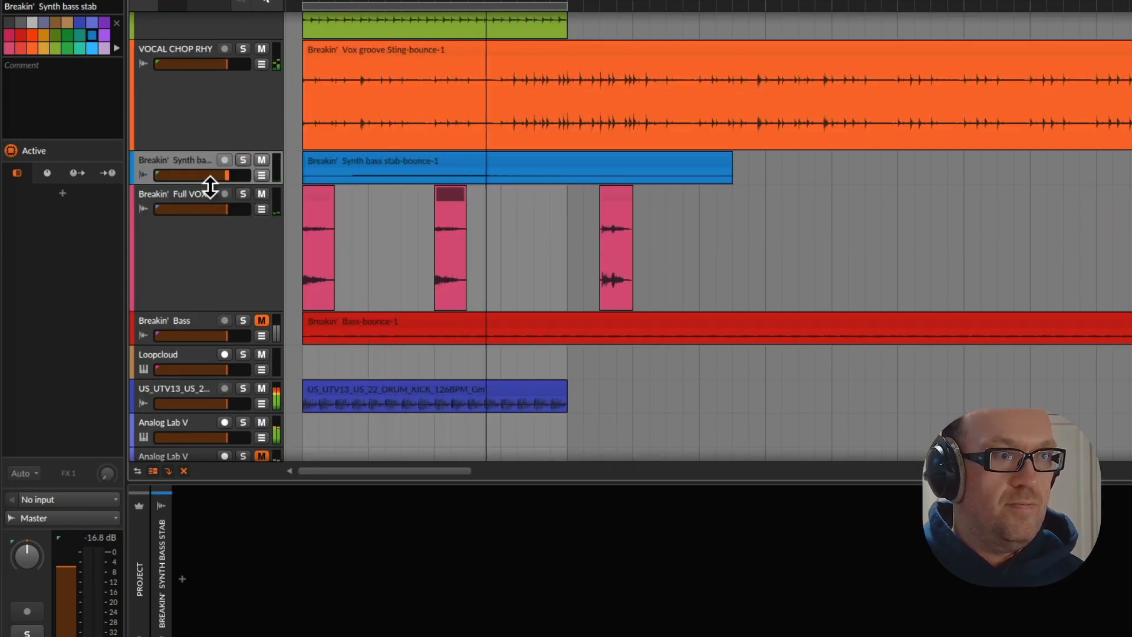
left_click_drag(211, 185, 218, 260)
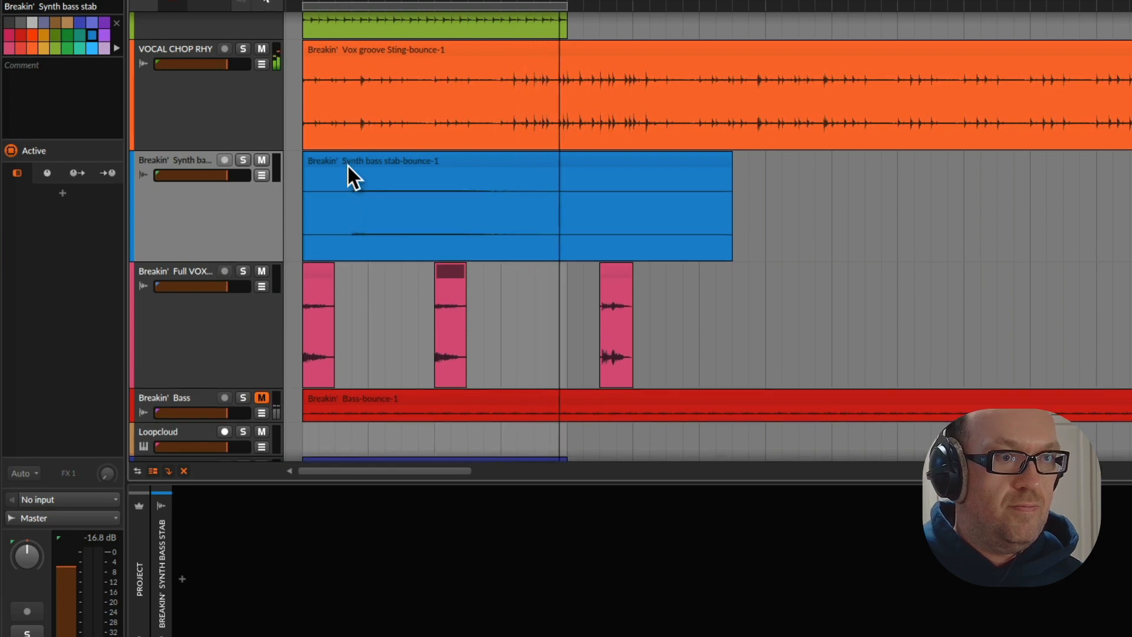
Delete the muted SL_DL_019 and SL_DL_009 hats tracks above the Breakin' Groove group track
scroll(349, 165, "up", 4)
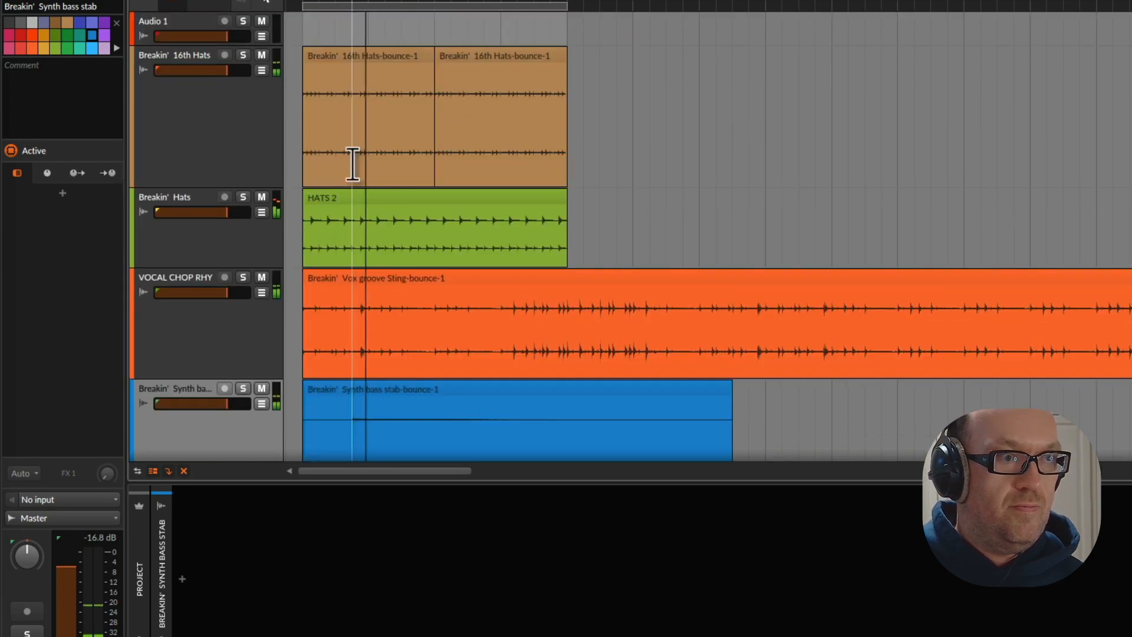
scroll(353, 164, "down", 10)
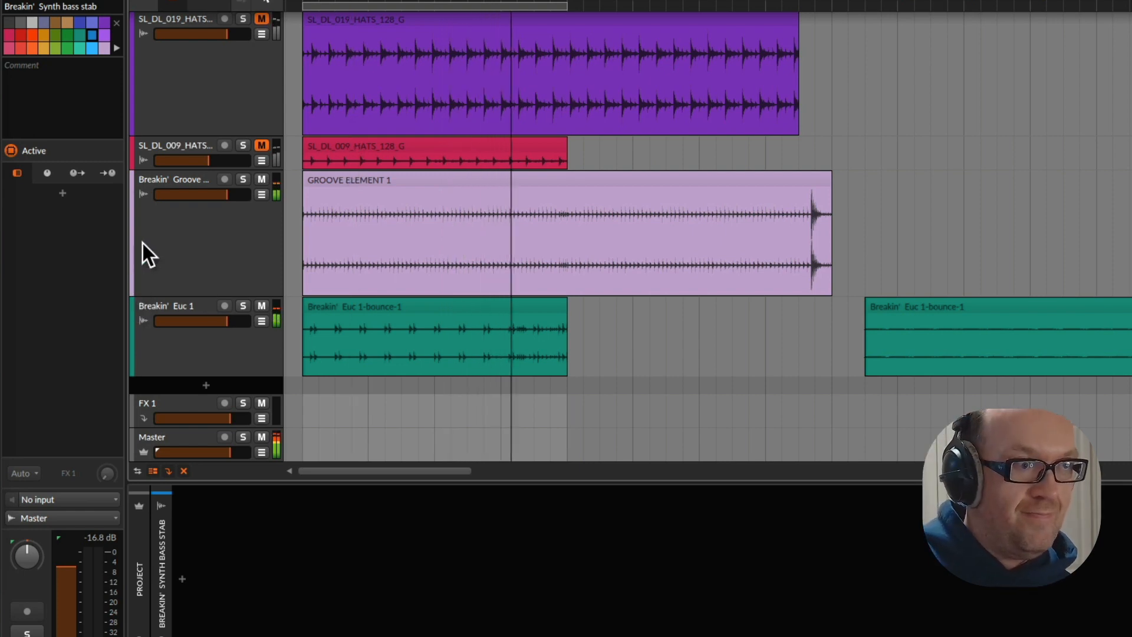
scroll(202, 228, "up", 5)
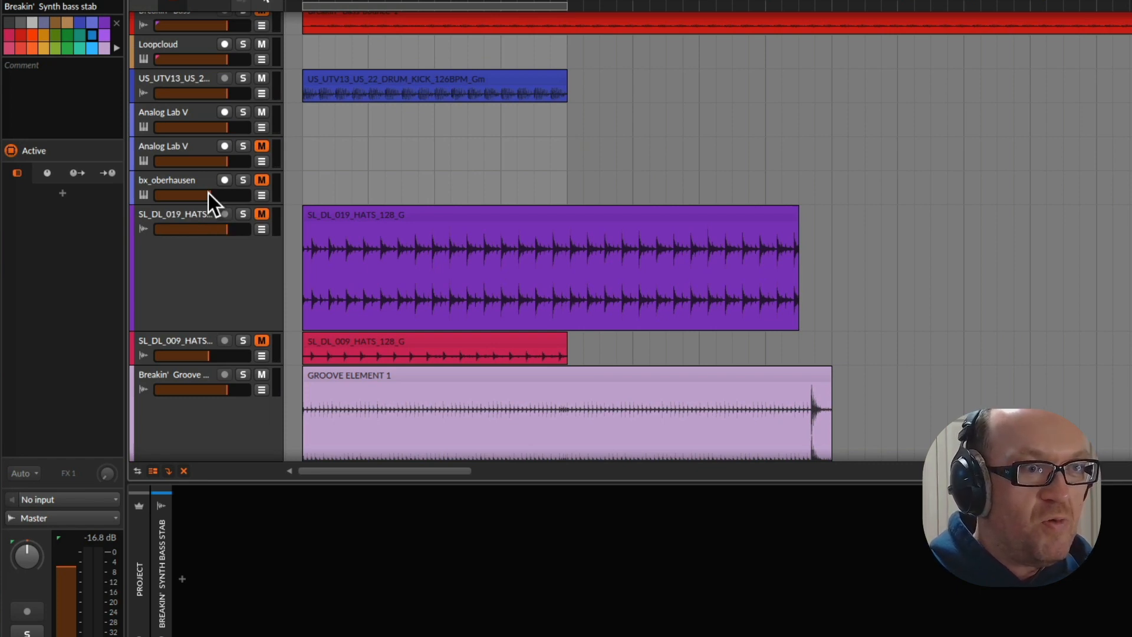
scroll(397, 234, "down", 5)
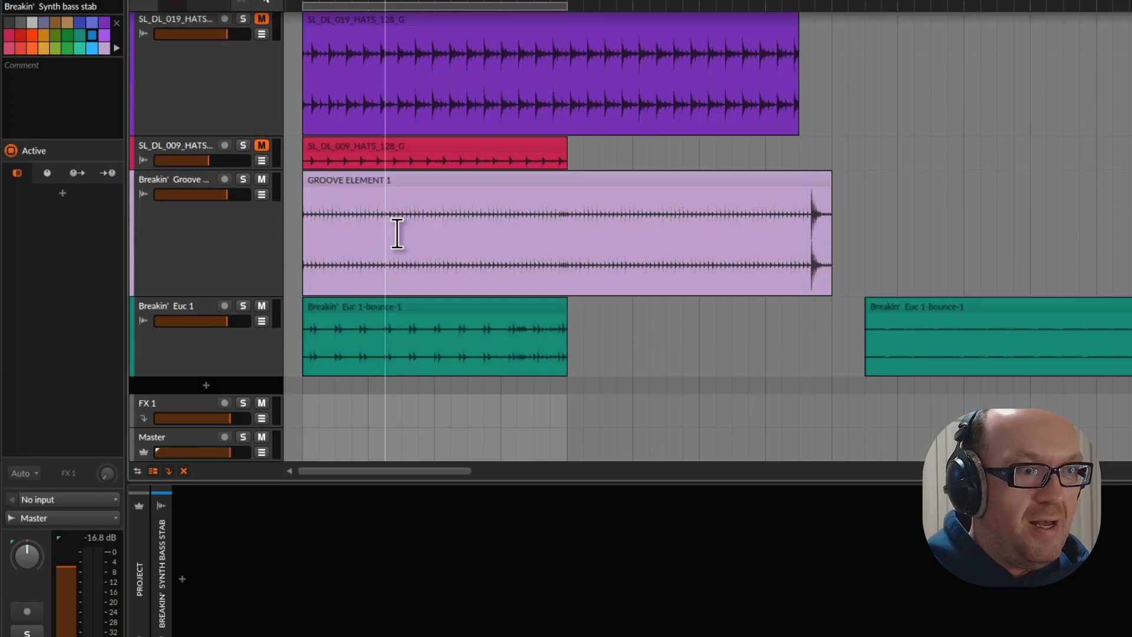
left_click(198, 348)
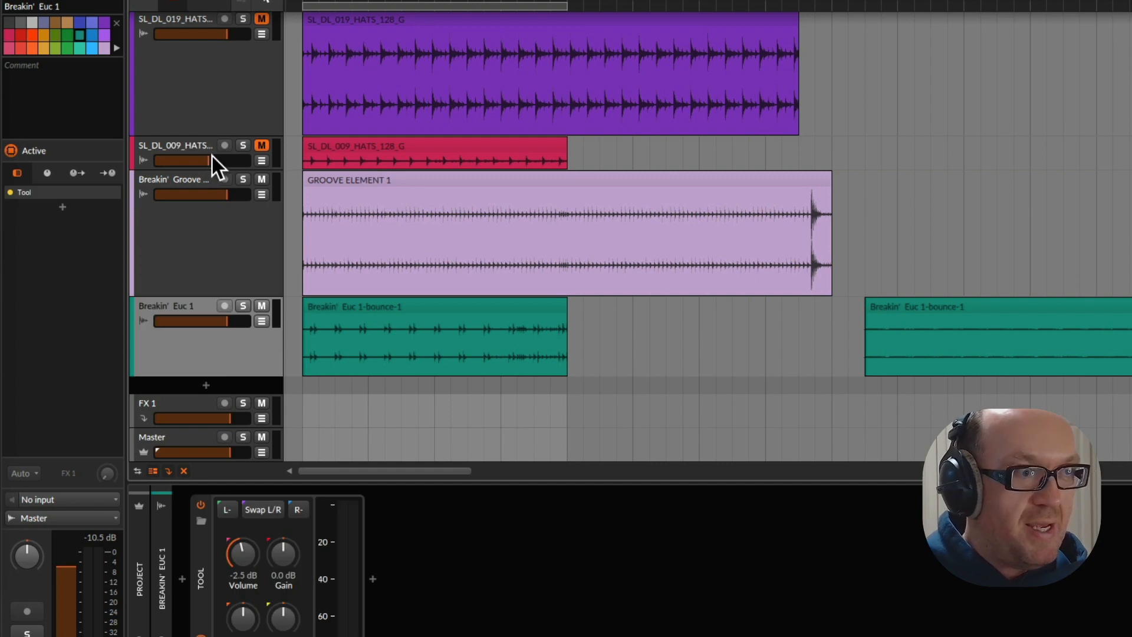
left_click(193, 149)
scroll(194, 152, "up", 3)
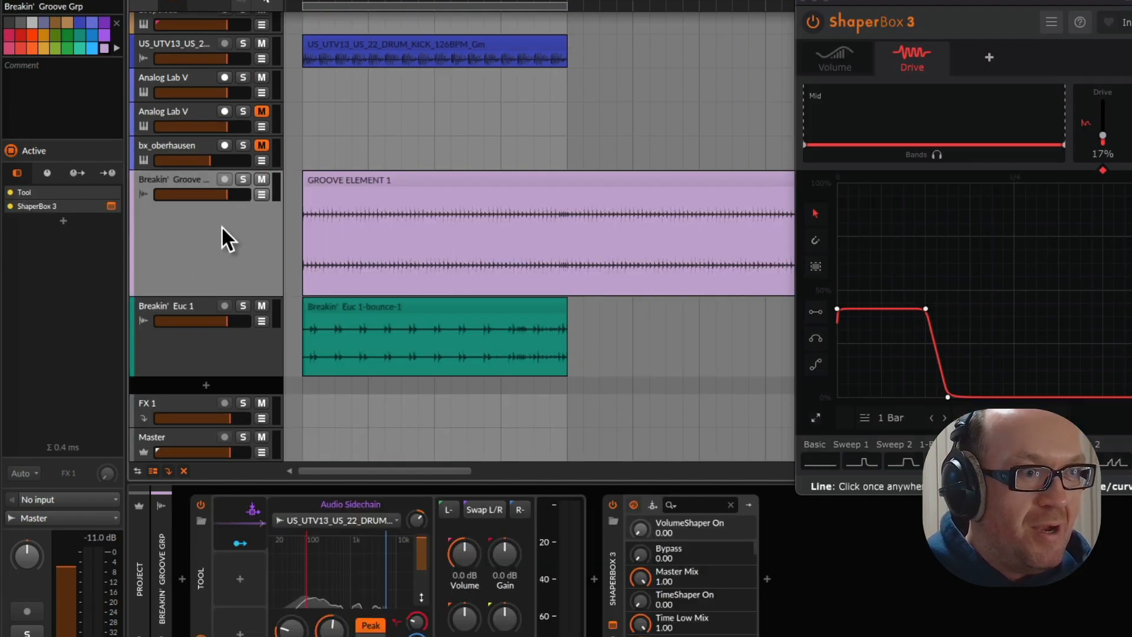
Switch to Loopcloud, move its window fully into view and replace the hats, Techno and G search terms with rides
key("super+Tab")
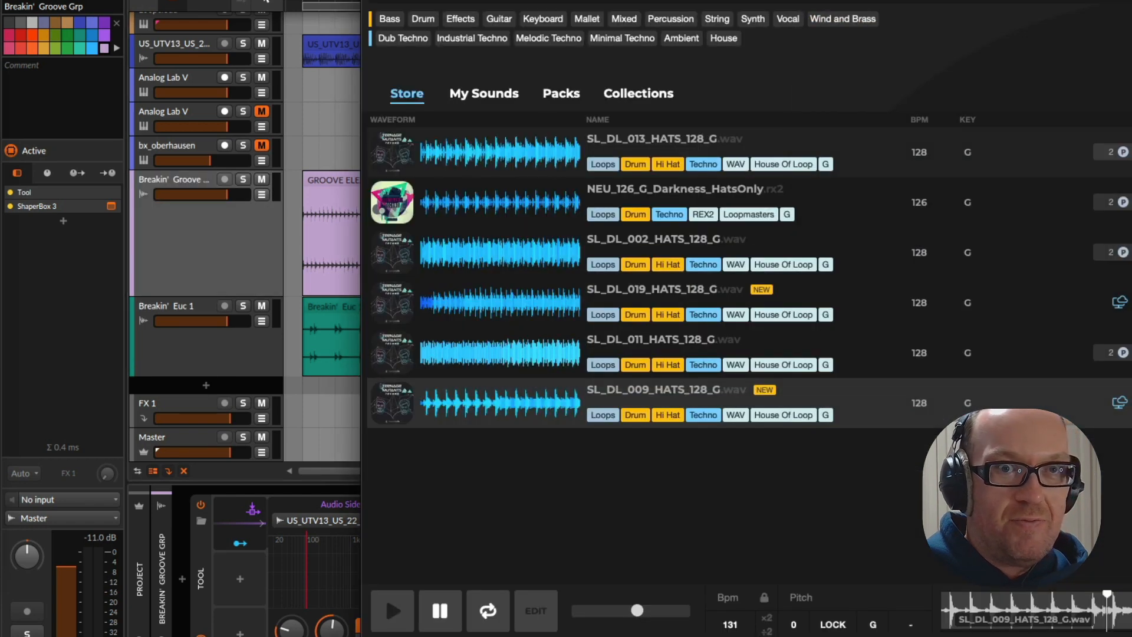
left_click_drag(649, 1, 400, 1)
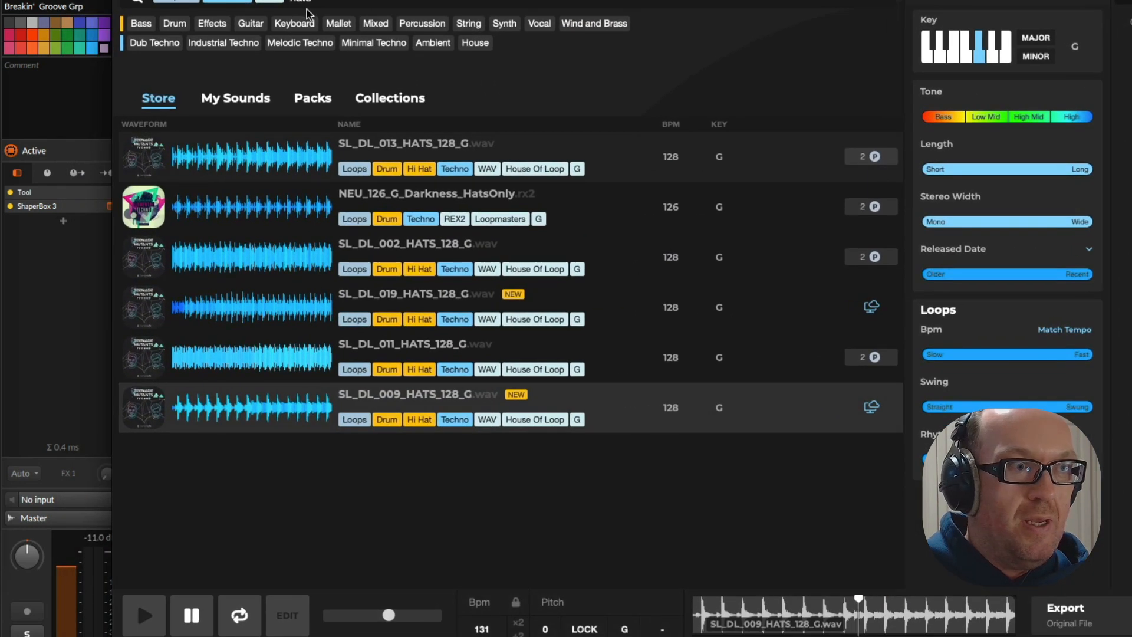
type("=")
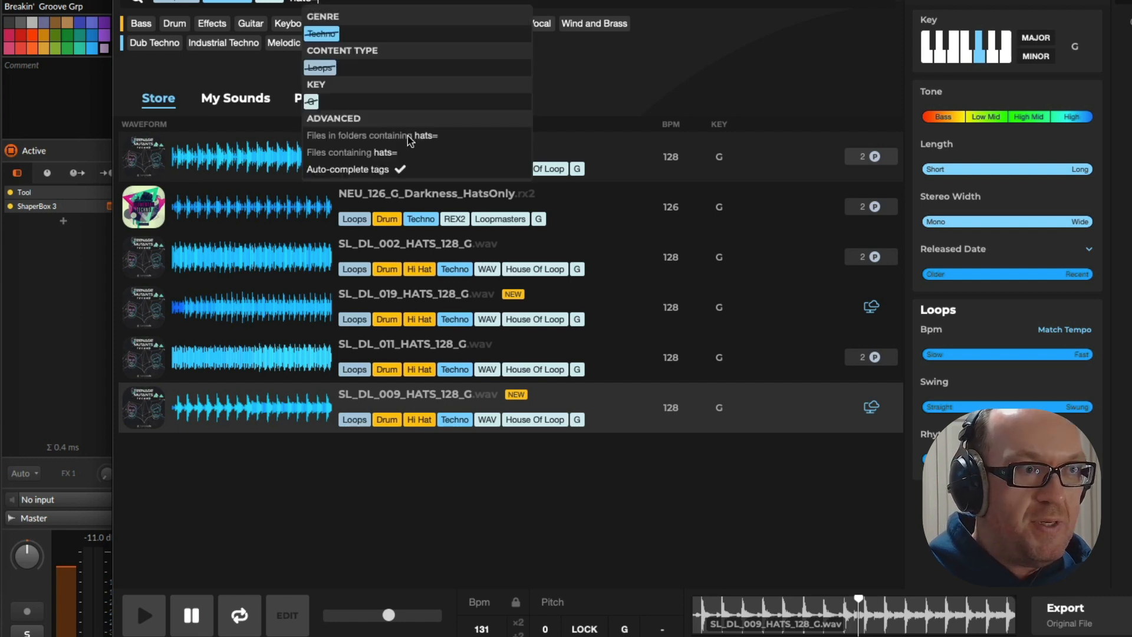
key("BackSpace")
key("BackSpace")
key("BackSpace")
key("BackSpace")
key("BackSpace")
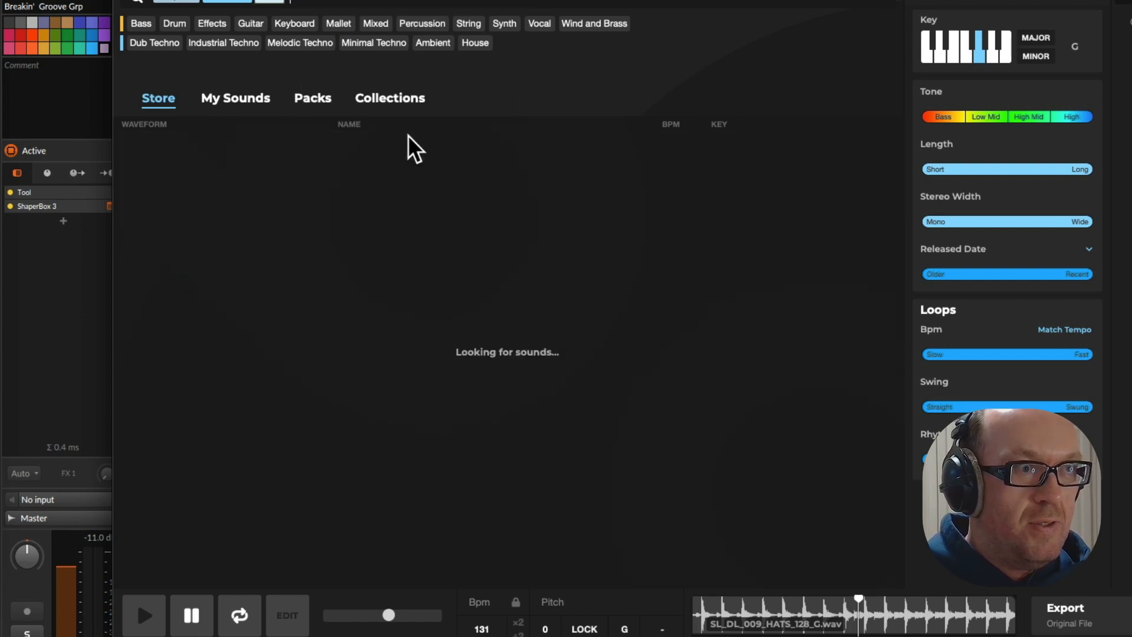
type("rides")
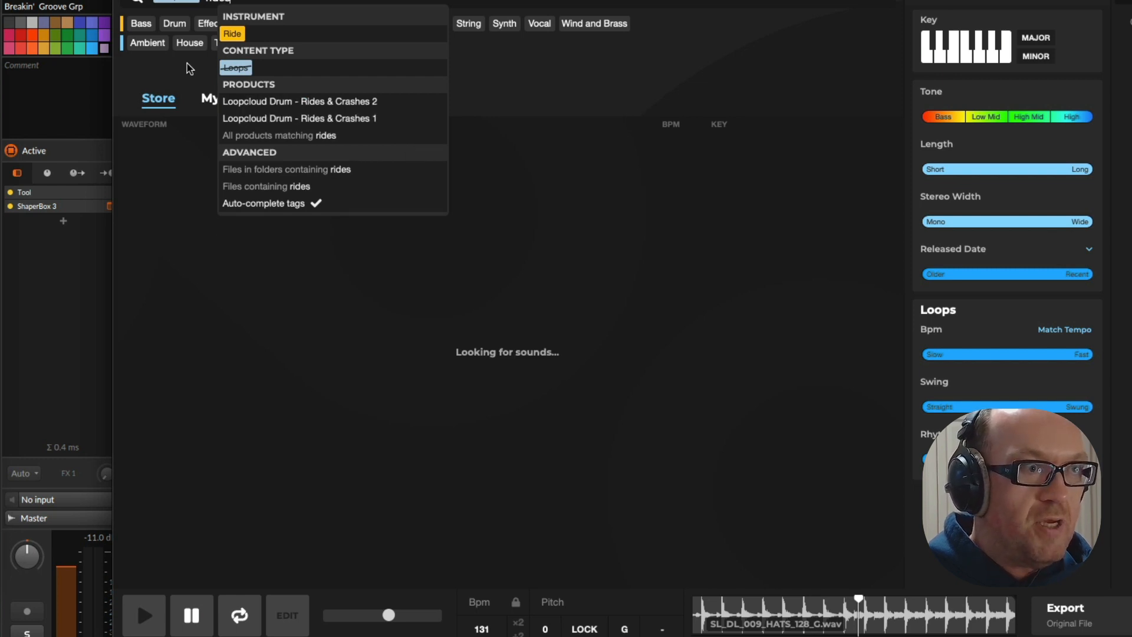
Filter the loops by the Ride instrument and narrow the genre from Techno to Melodic Techno
left_click(232, 34)
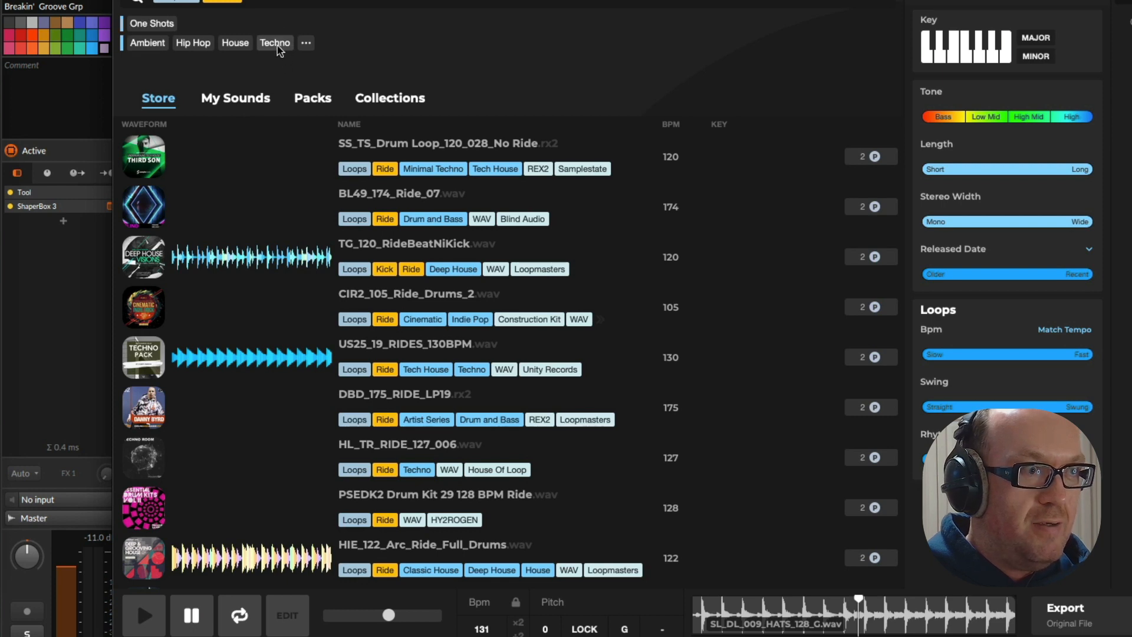
left_click(276, 44)
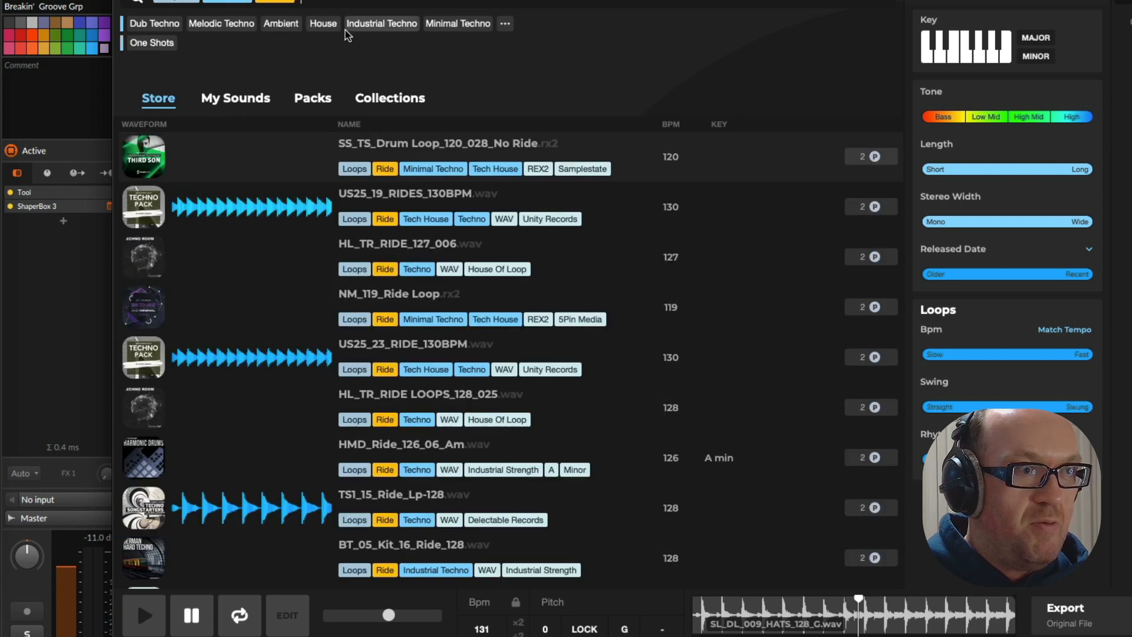
left_click(211, 28)
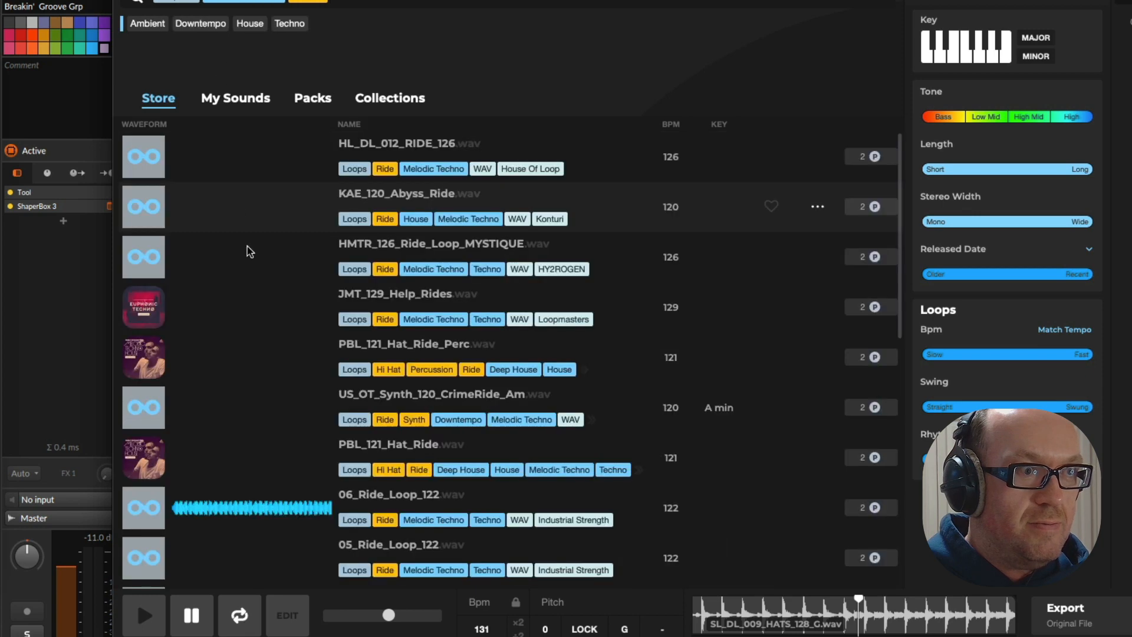
Audition the ride loops from JMT_129_Help_Rides through 06_Ride_Loop_122, 05_Ride_Loop_122 and 03_ISR_MTJ_Ride_Loop_123 to PBL_110_Ride_Crash
left_click(242, 292)
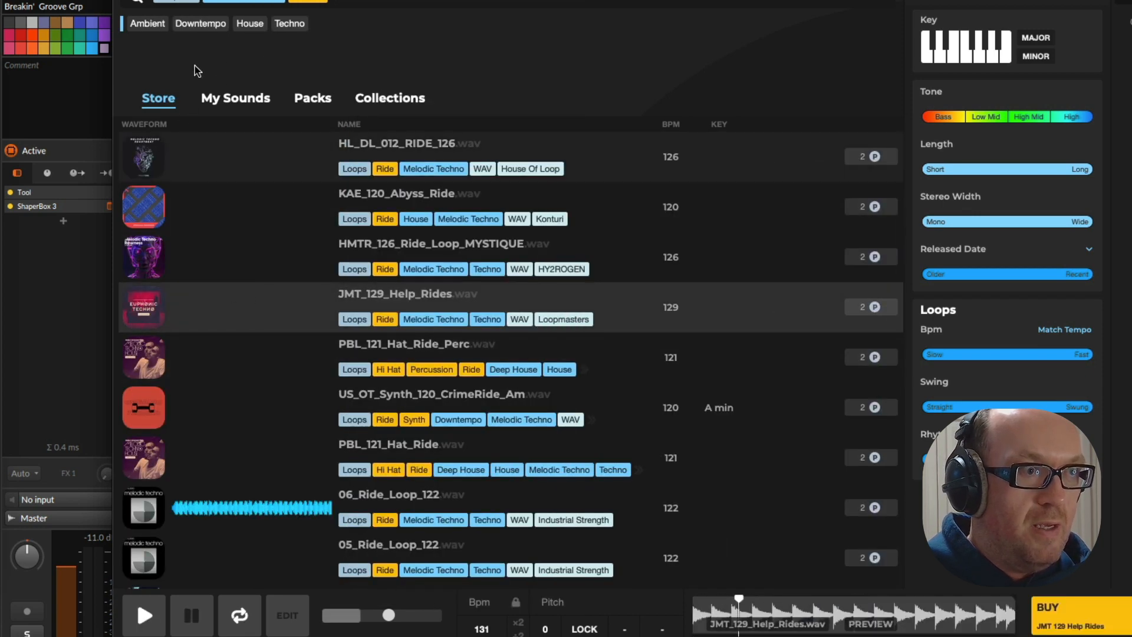
left_click(297, 513)
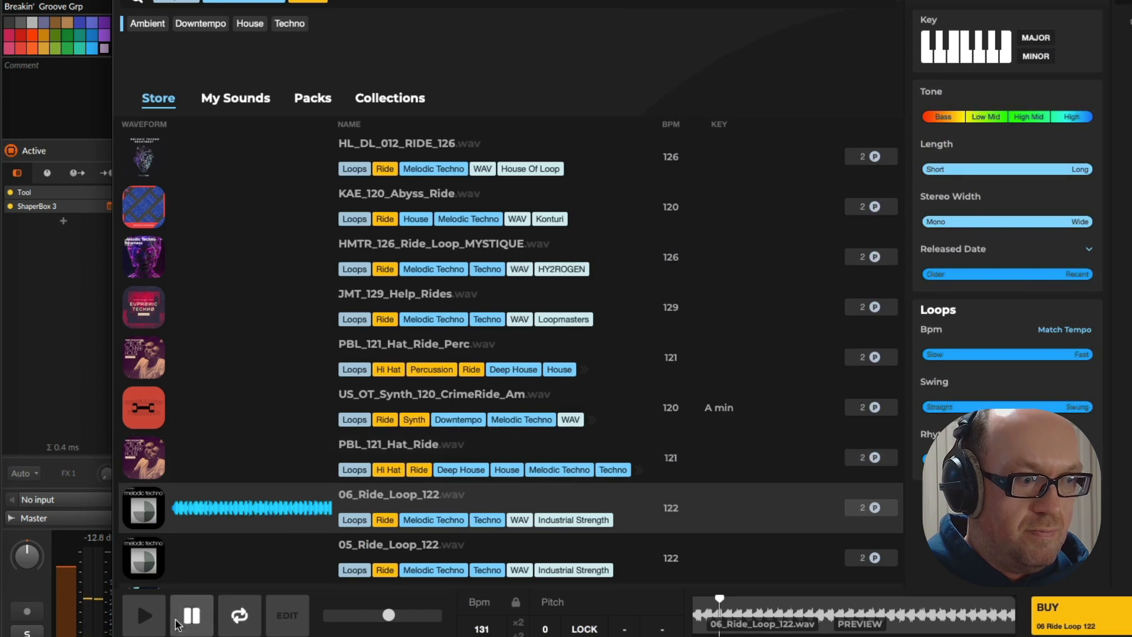
left_click(177, 624)
scroll(209, 437, "down", 3)
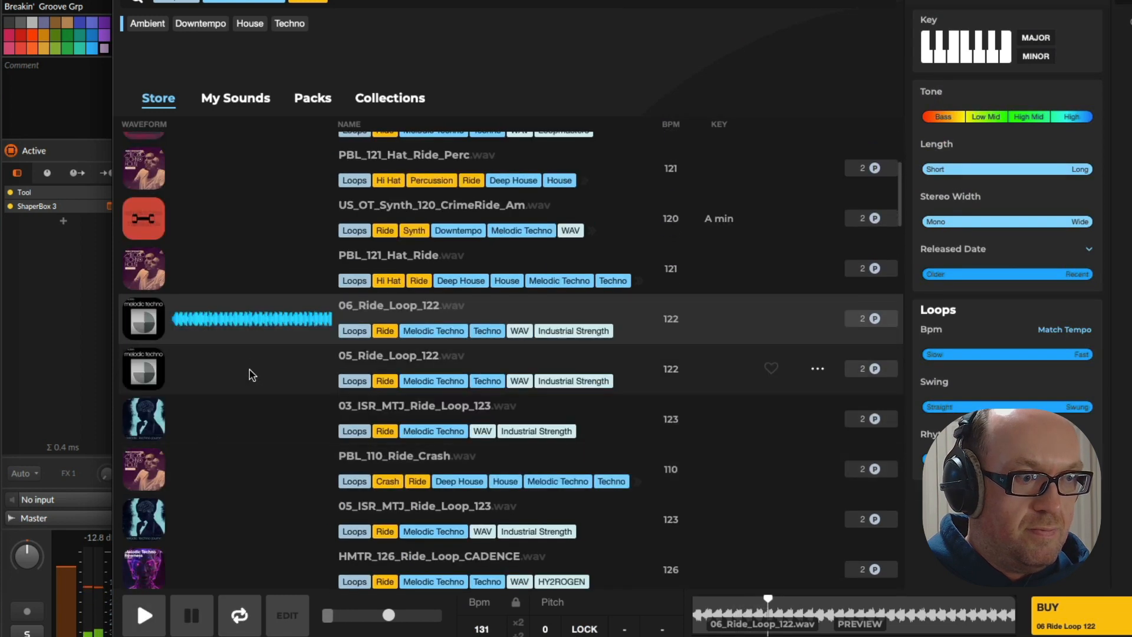
left_click(249, 369)
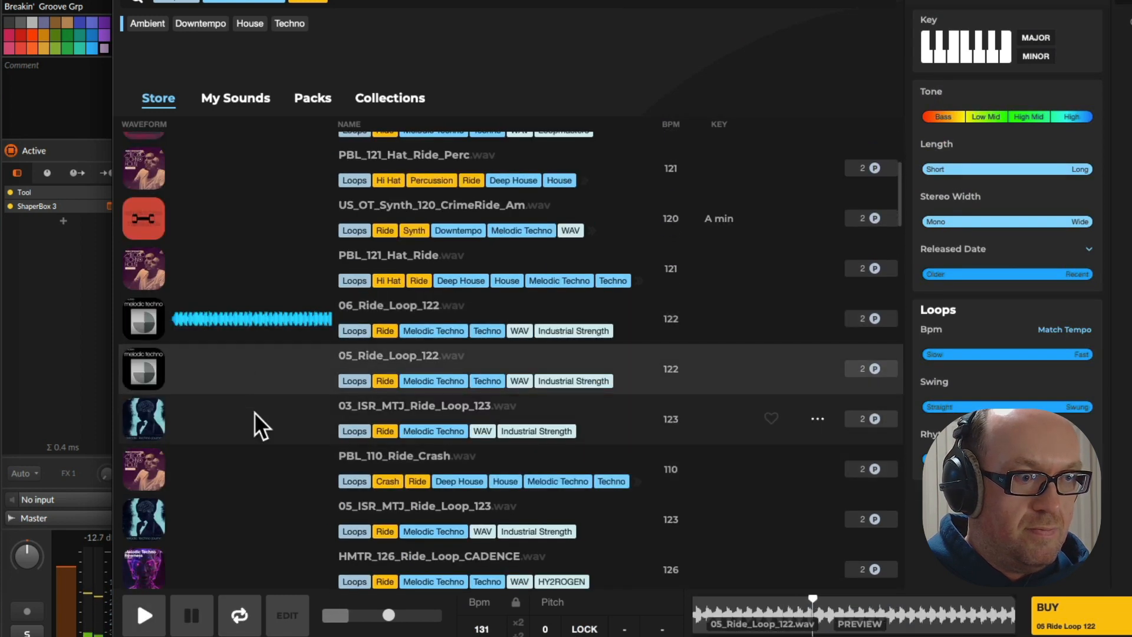
left_click(254, 412)
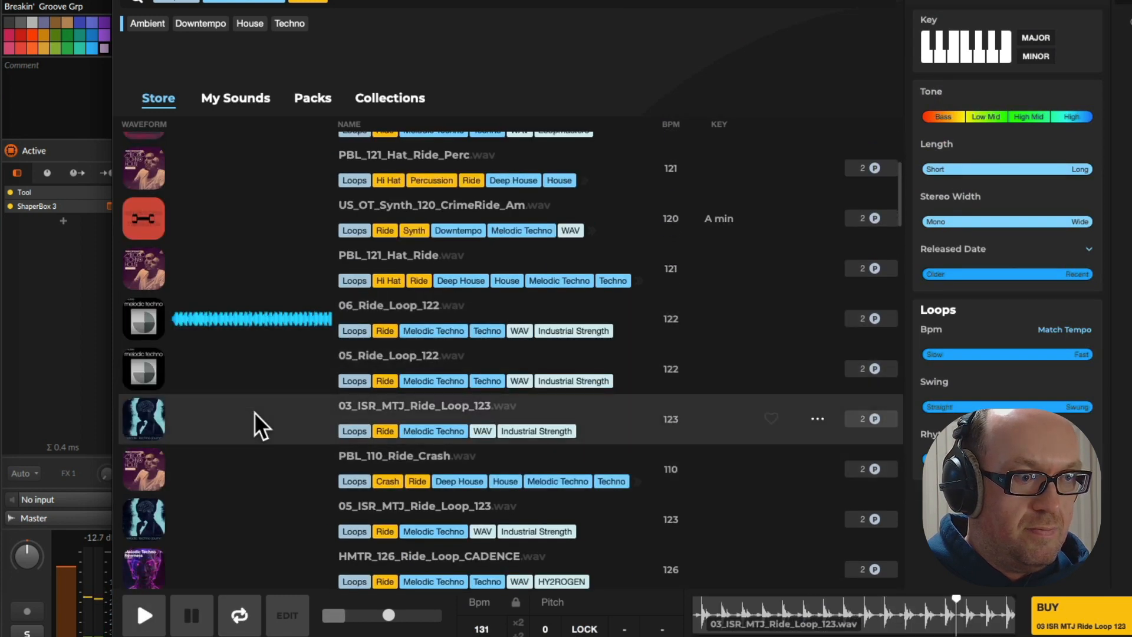
left_click(257, 465)
Audition ZLM_125_4_Rides, the PBL_110_Ride_Crash REX2 loop, SMHP_Kit_16_125_Ride_Loop and HMTR_126_Ride_Loop_CHROMA
scroll(248, 425, "down", 3)
left_click(243, 384)
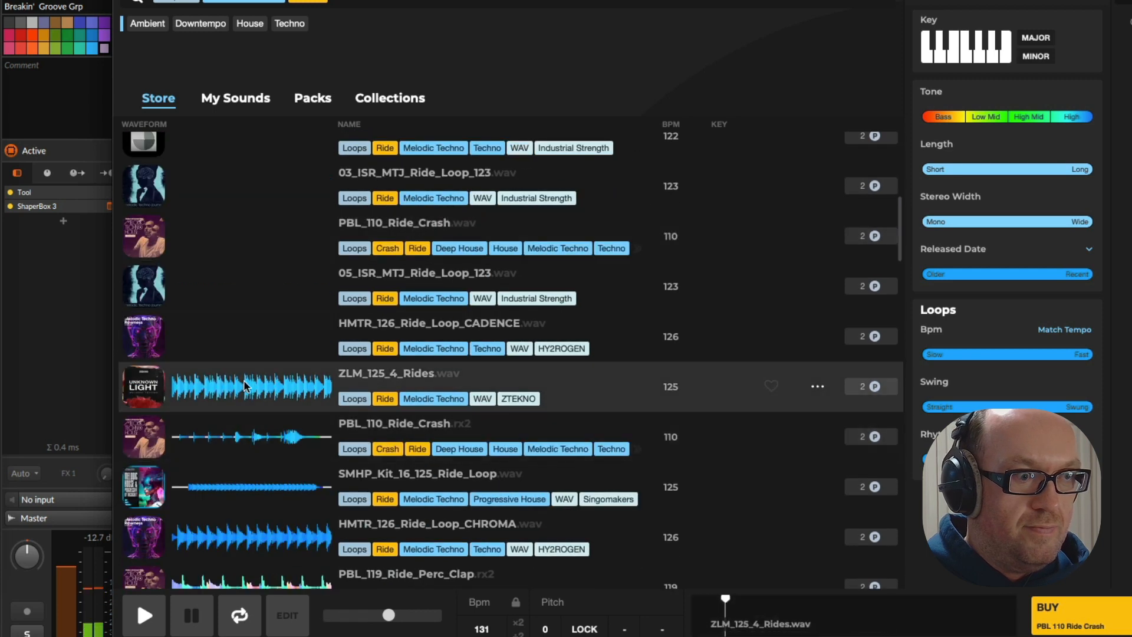
left_click(244, 435)
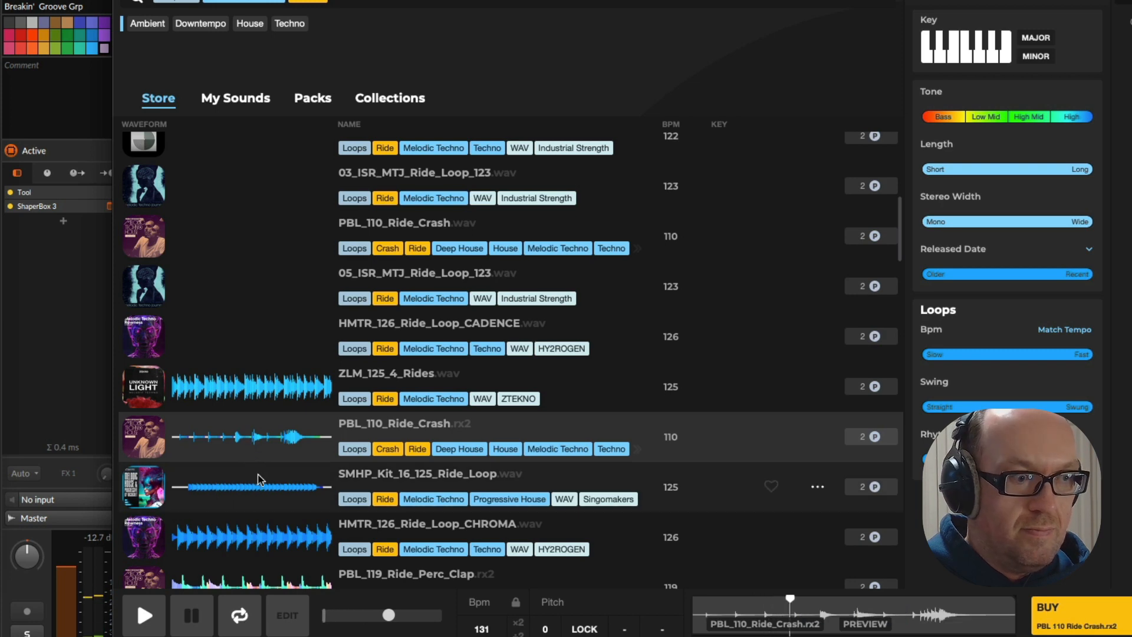
left_click(258, 475)
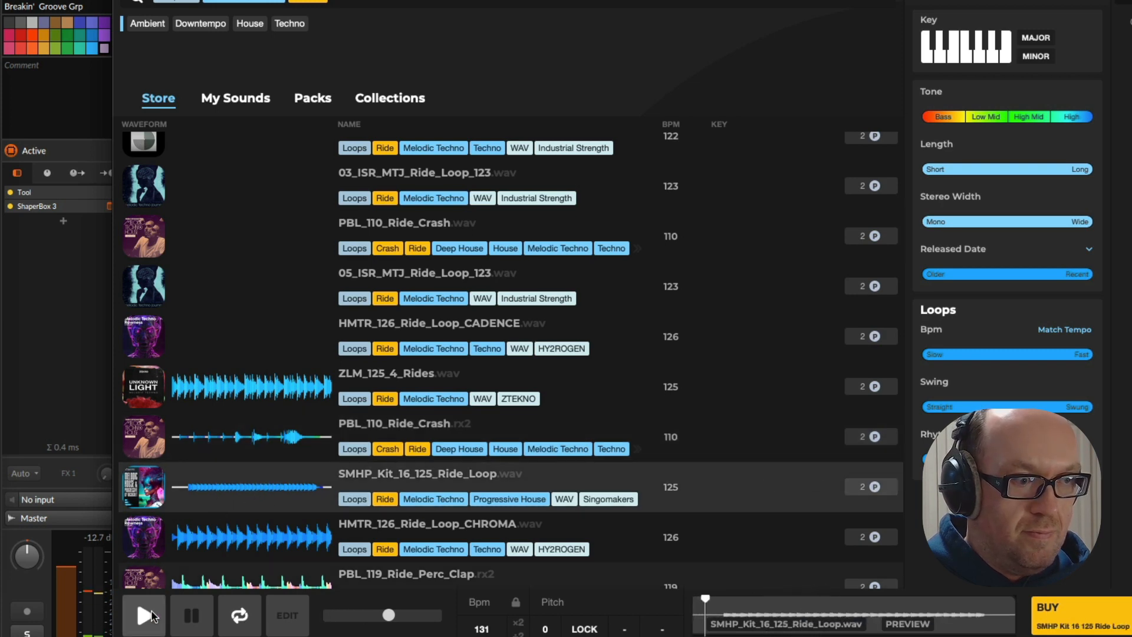
left_click(220, 548)
Audition PBL_119_Ride_Perc_Clap, TS_FLPT1_124_Ride_Side_Top and LP24_RollingRide_Loop_D_122bpm, marking the TS_FLPT1 loop as a favourite
scroll(245, 442, "down", 3)
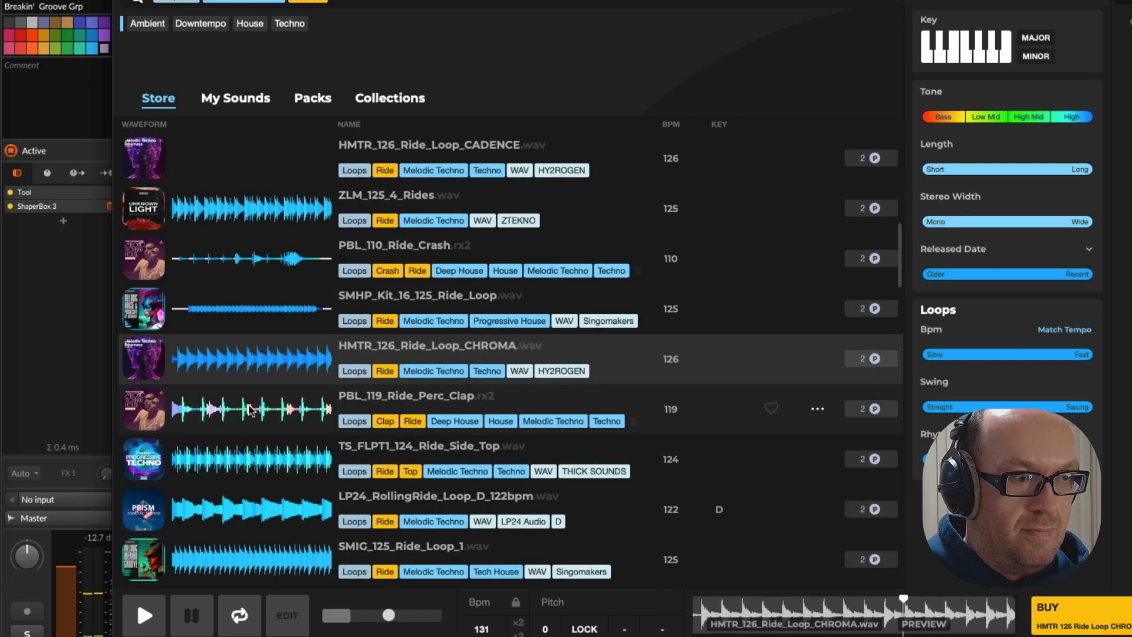
left_click(250, 412)
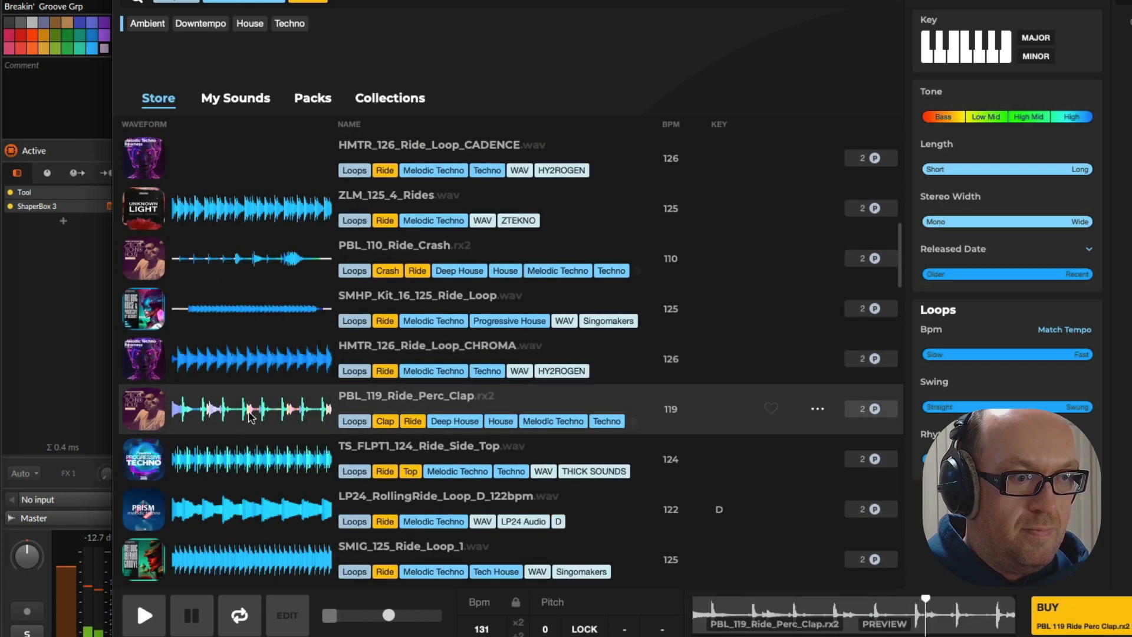
left_click(241, 464)
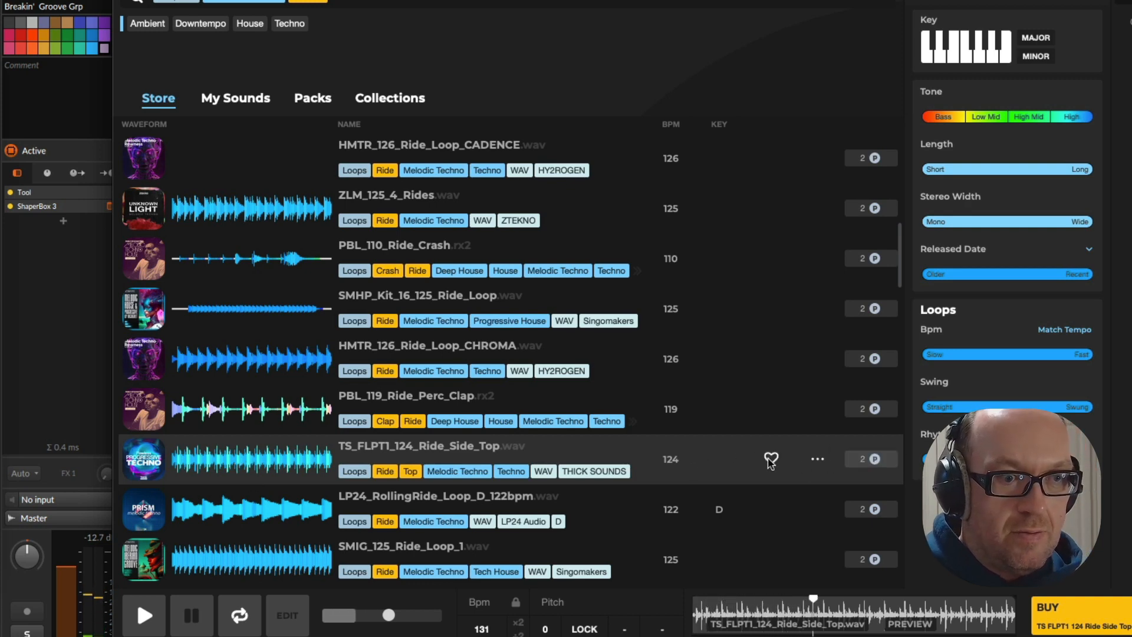
left_click(260, 513)
scroll(255, 472, "down", 1)
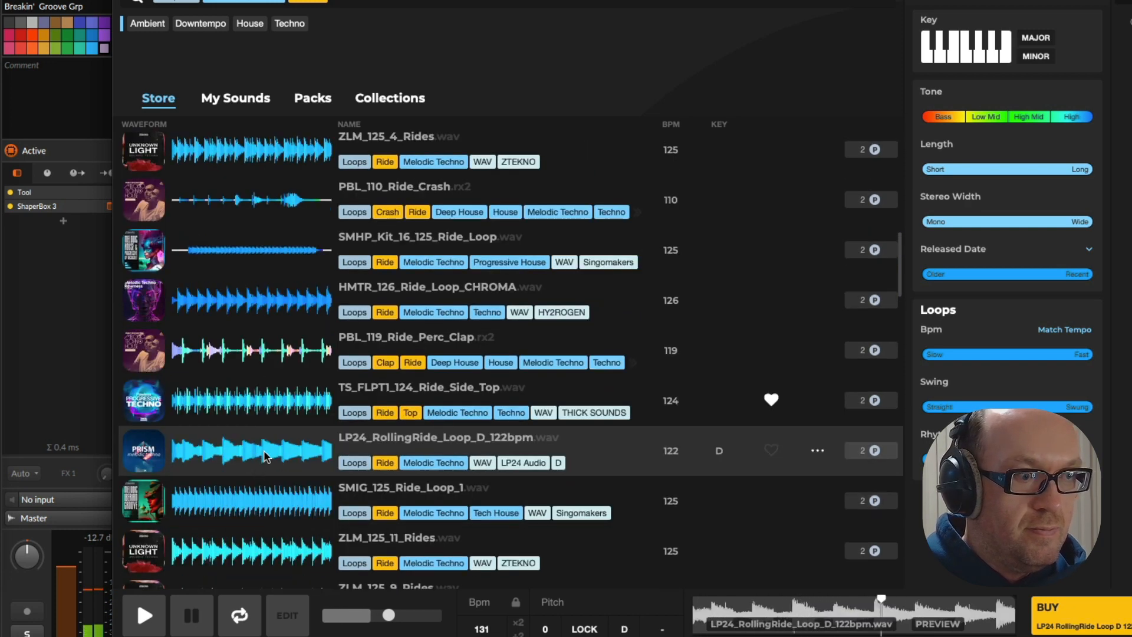
Audition SMIG_125_Ride_Loop_1, ZLM_125_11_Rides and ZLM_125_9_Rides, and replay TS_FLPT1_124_Ride_Side_Top for comparison
left_click(267, 507)
scroll(248, 468, "down", 1)
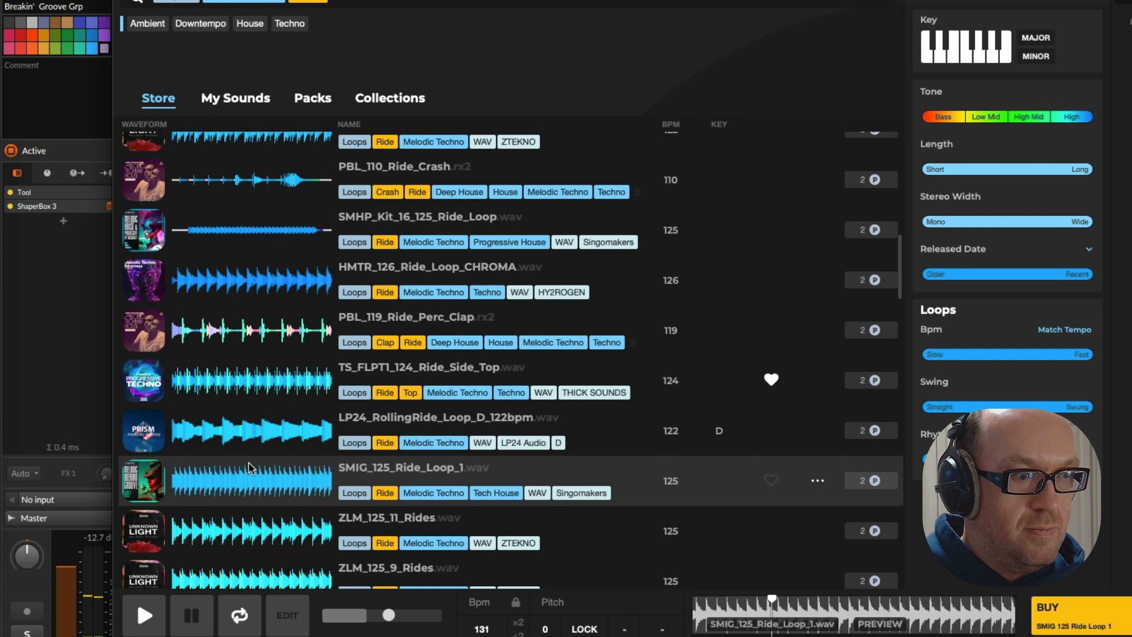
left_click(267, 529)
scroll(260, 518, "down", 1)
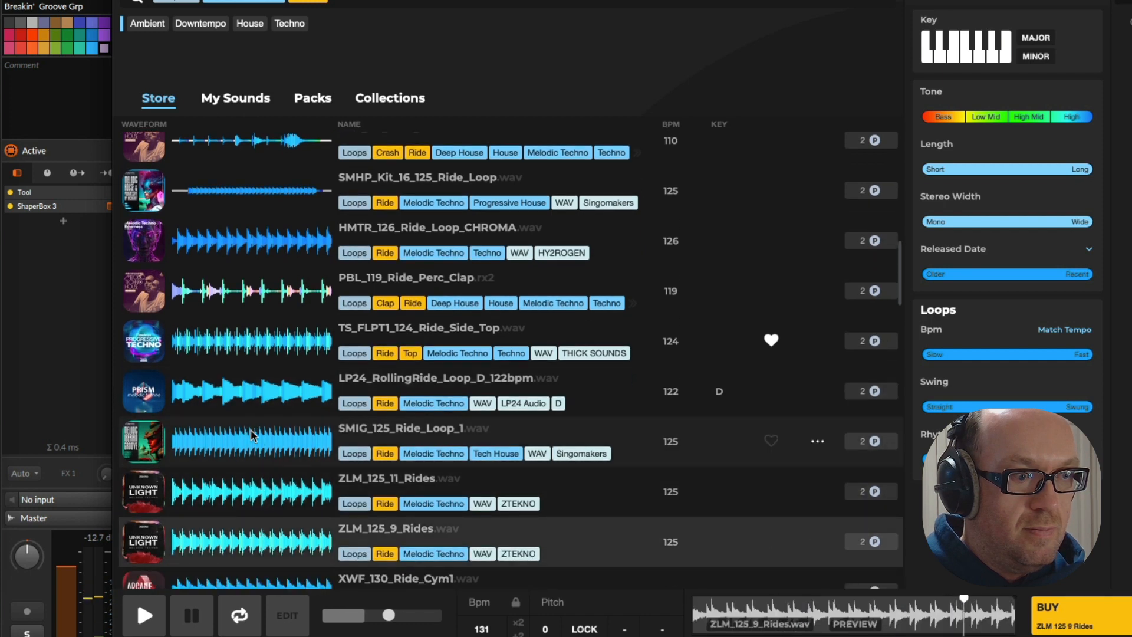
left_click(266, 358)
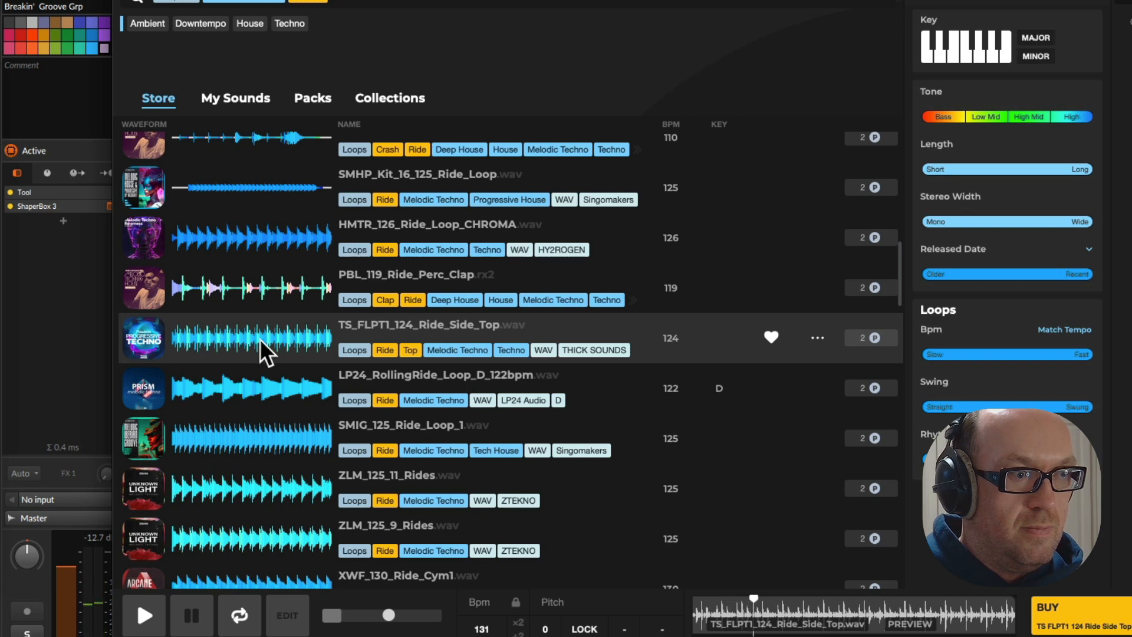
Buy the TS_FLPT1_124_Ride_Side_Top loop and place it on a new track below Breakin' Euc 1 at 1.1.1.00
left_click_drag(678, 2, 900, 12)
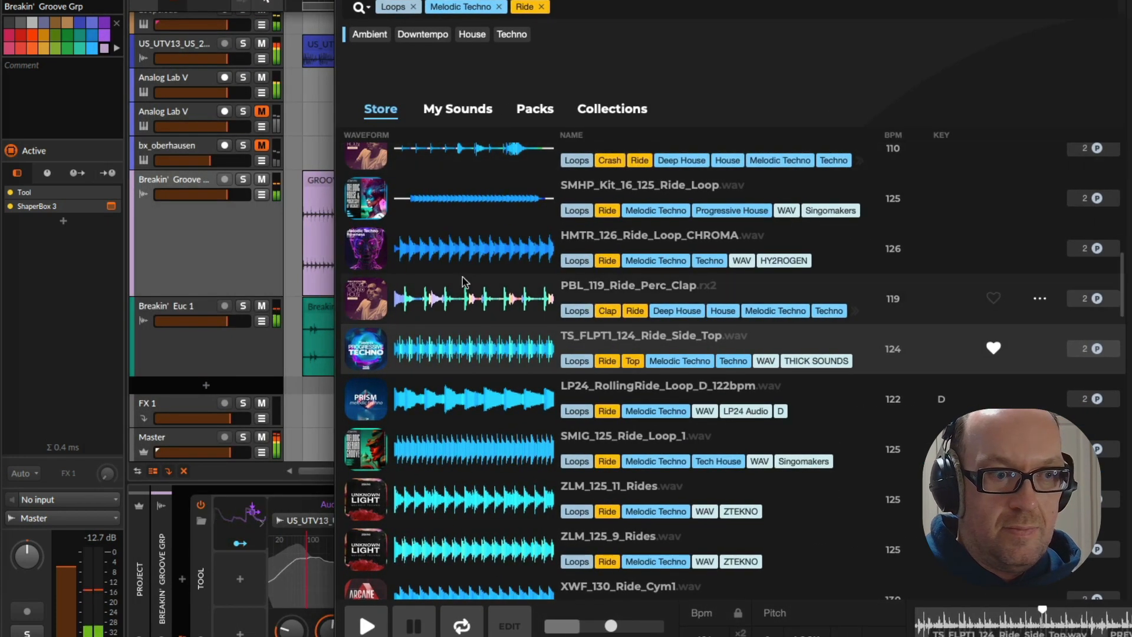
left_click(993, 349)
left_click(994, 350)
key("space")
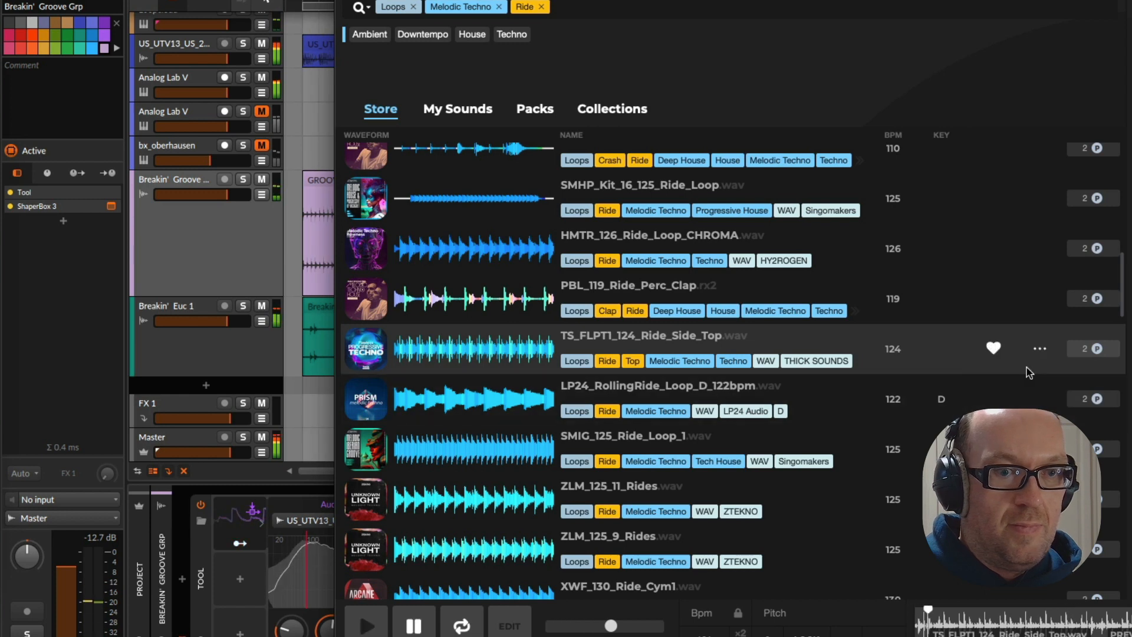
left_click(1094, 348)
left_click_drag(425, 365, 316, 397)
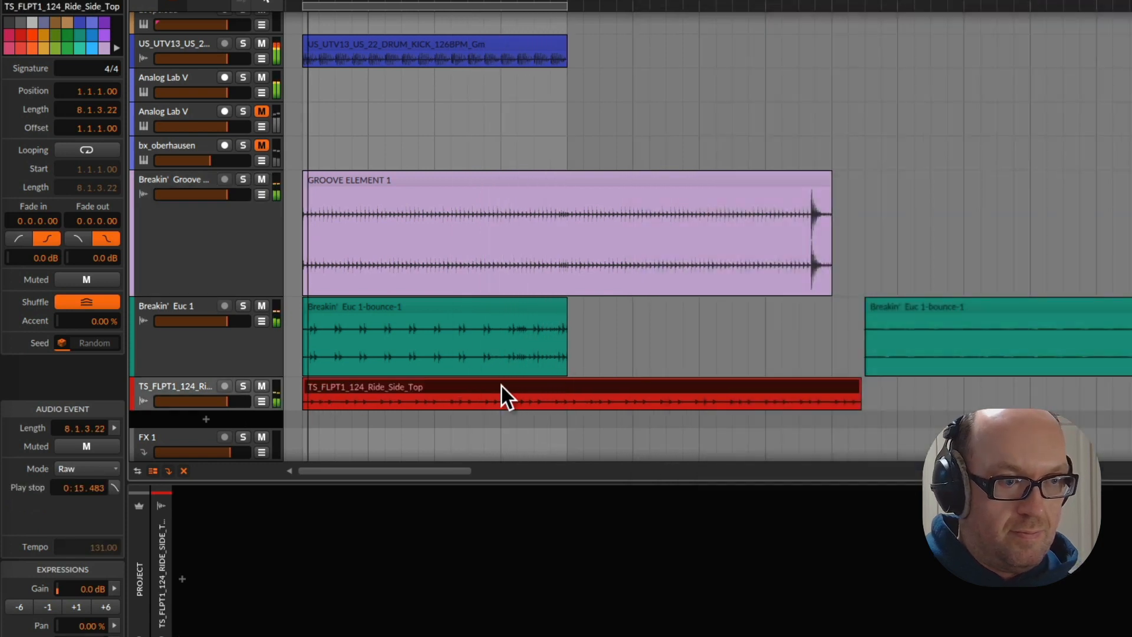
Lower the new ride track's volume to -5.7 dB and set its clip's playback mode to Stretch after trying Stretch HD
left_click_drag(223, 401, 215, 401)
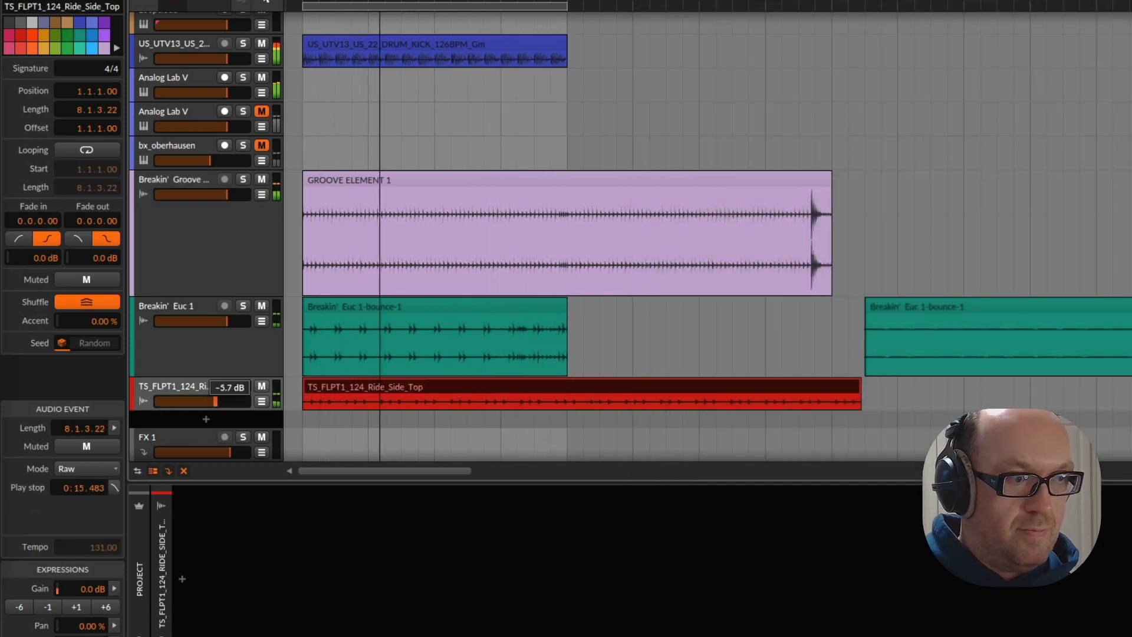
left_click(185, 391)
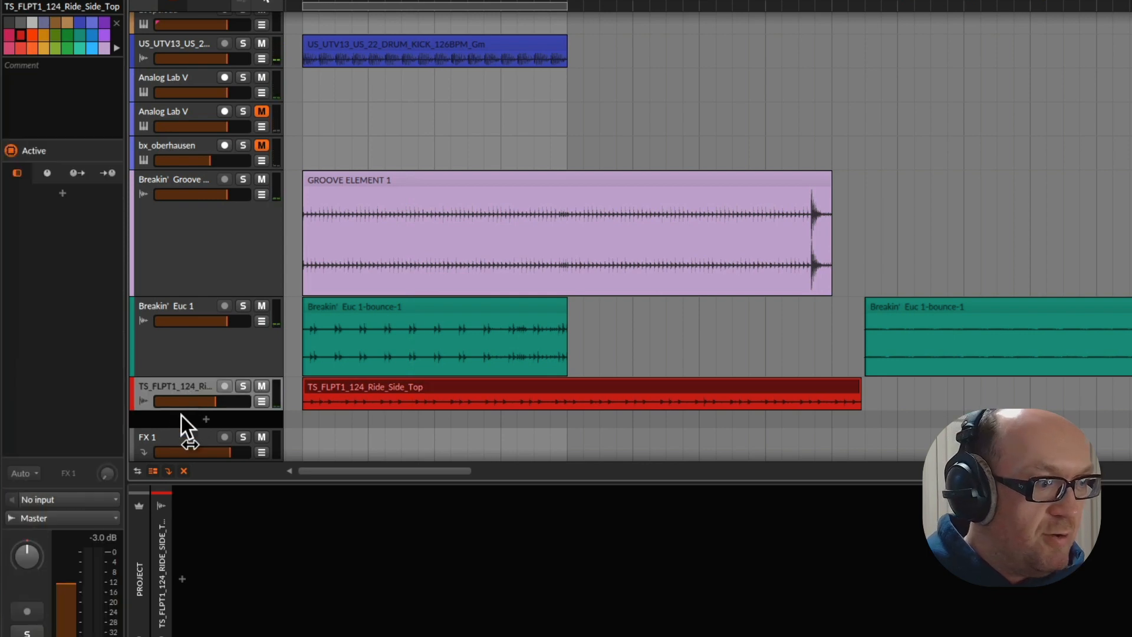
left_click(397, 384)
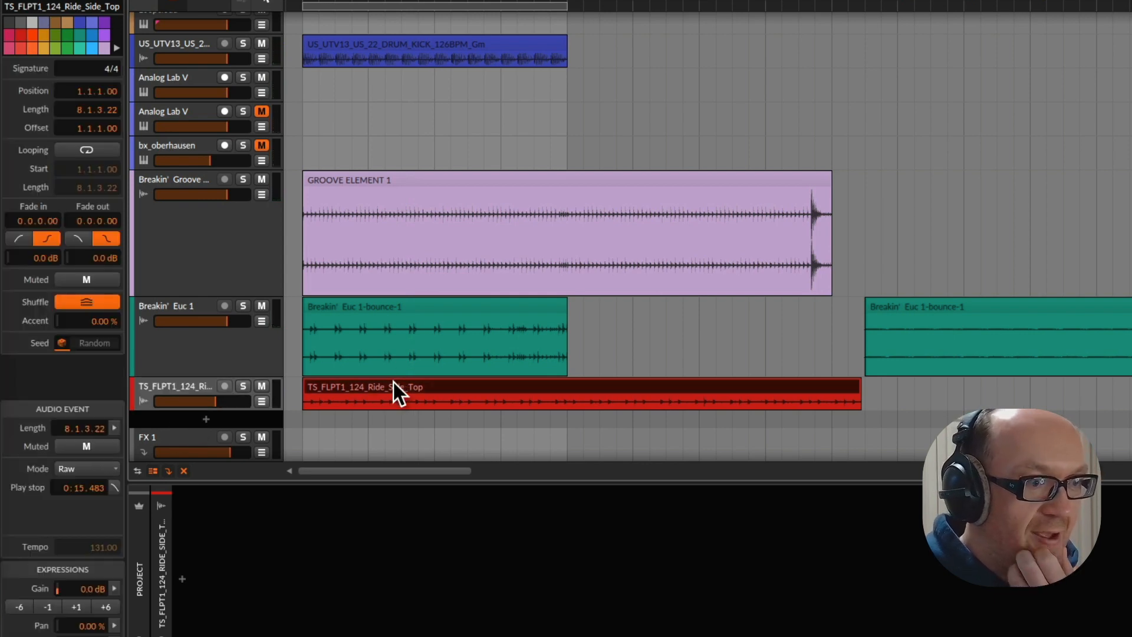
left_click(66, 469)
left_click(124, 523)
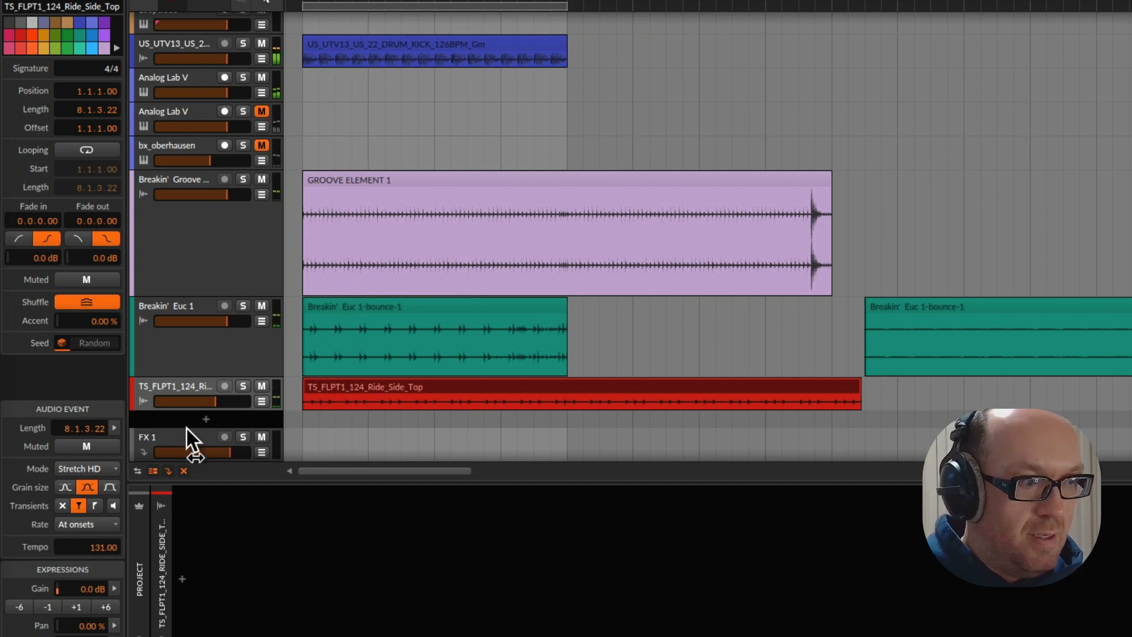
left_click(77, 467)
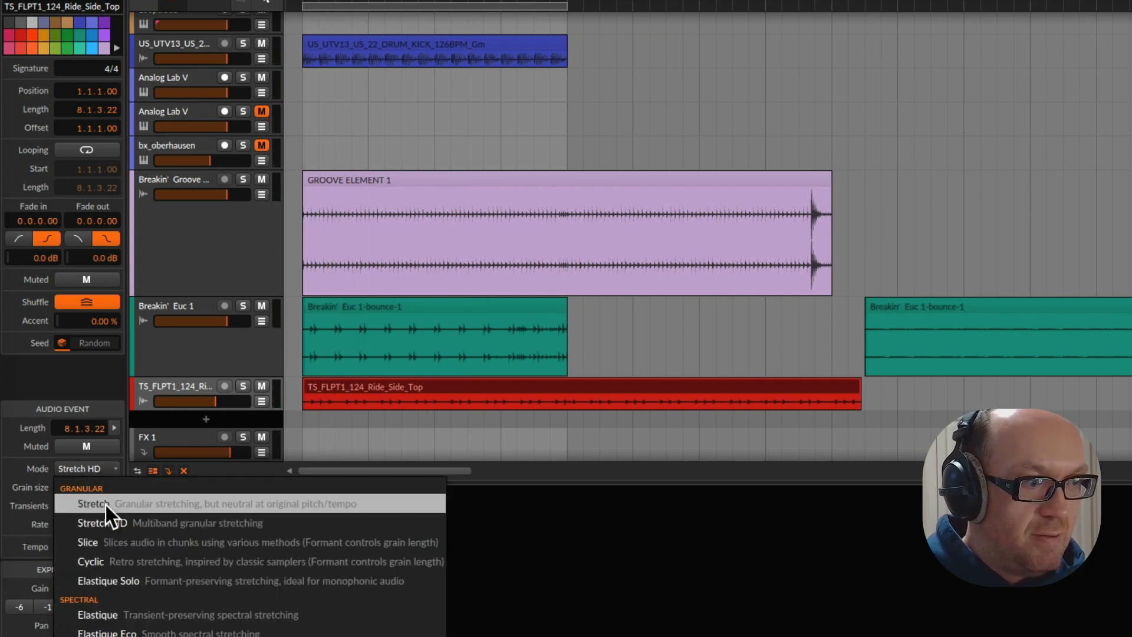
left_click(105, 504)
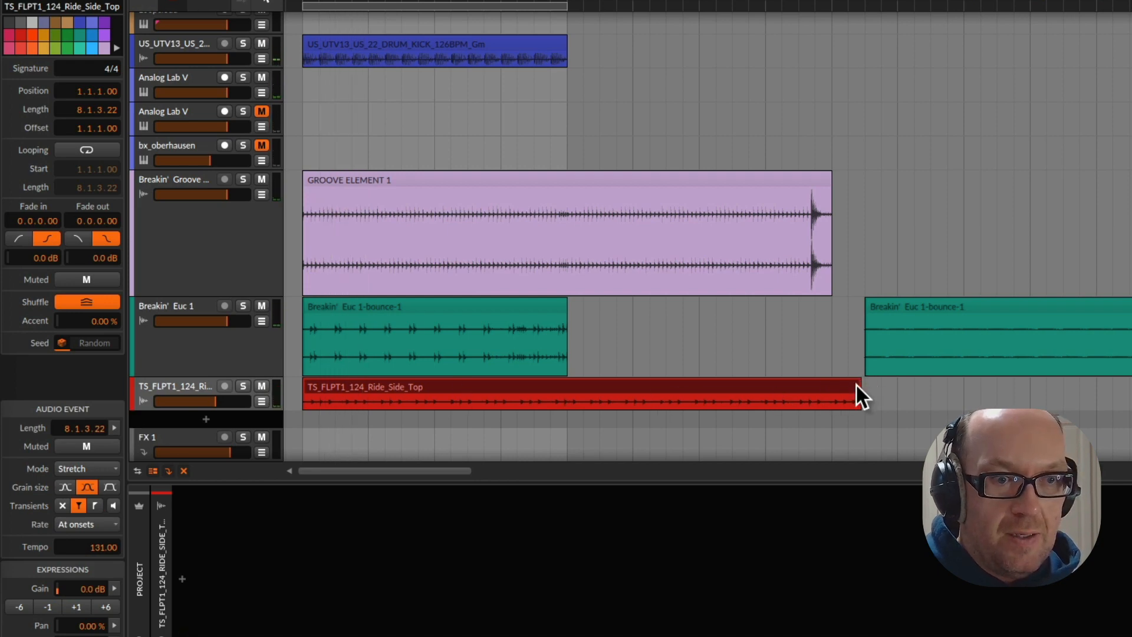
Fit the ride clip to a length of 8.0.0.00 and lower the ride track's volume slightly further
left_click_drag(845, 391, 833, 392)
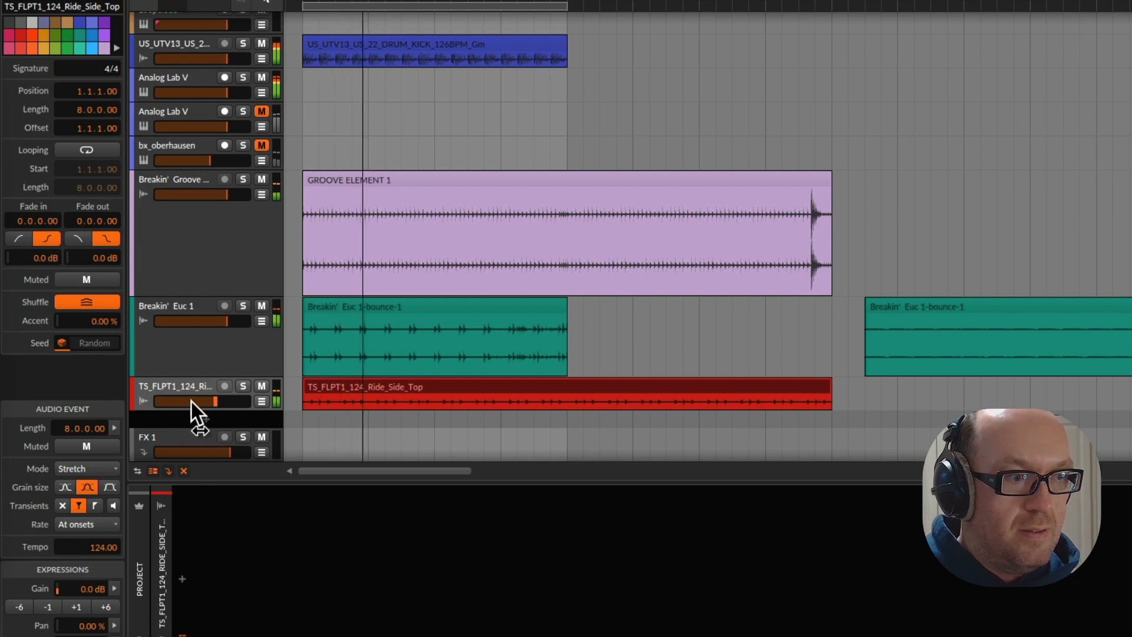
left_click_drag(216, 405, 213, 405)
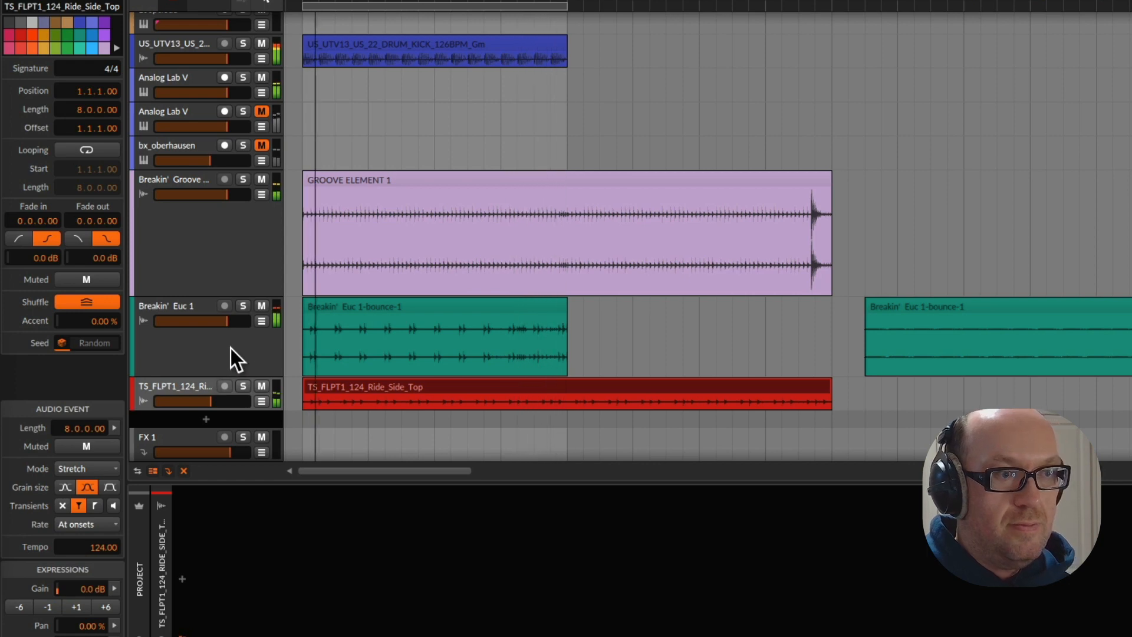
Unmute the bx_oberhausen track and raise its volume slightly
scroll(190, 299, "up", 4)
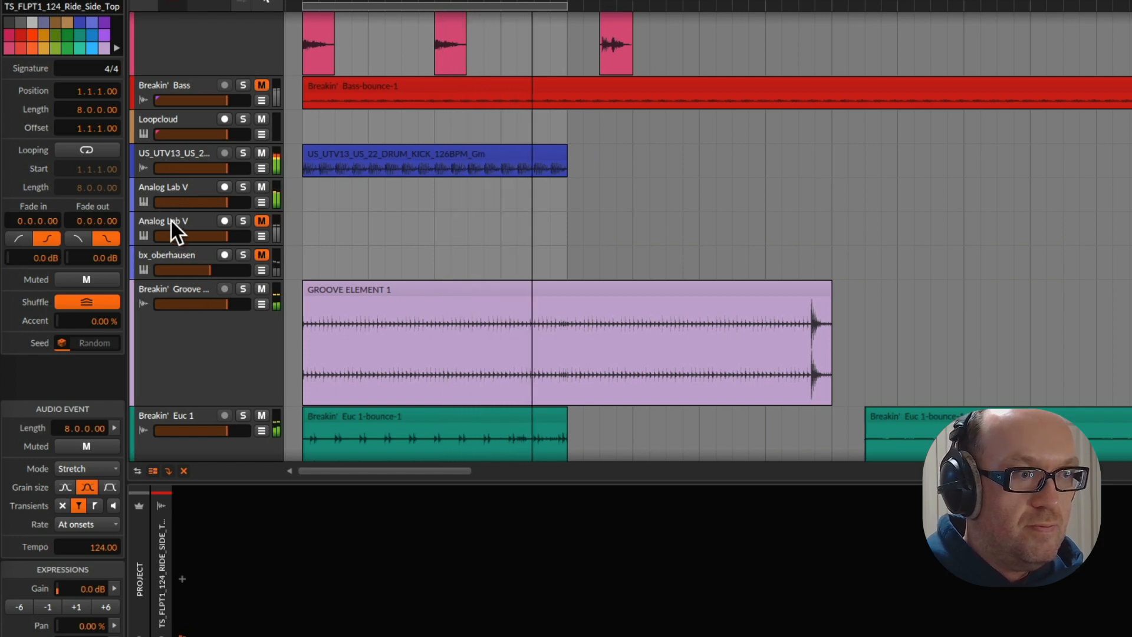
left_click(263, 255)
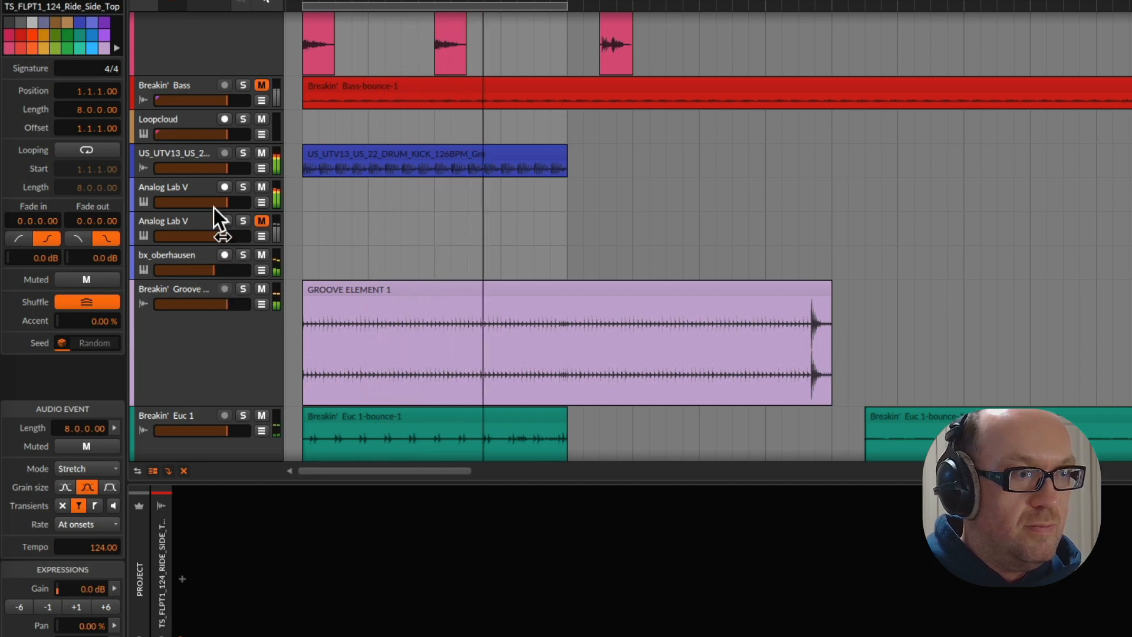
Compare the mix with the US_UTV13 kick muted, with the first Analog Lab V track muted, and with the kick soloed
scroll(189, 238, "up", 2)
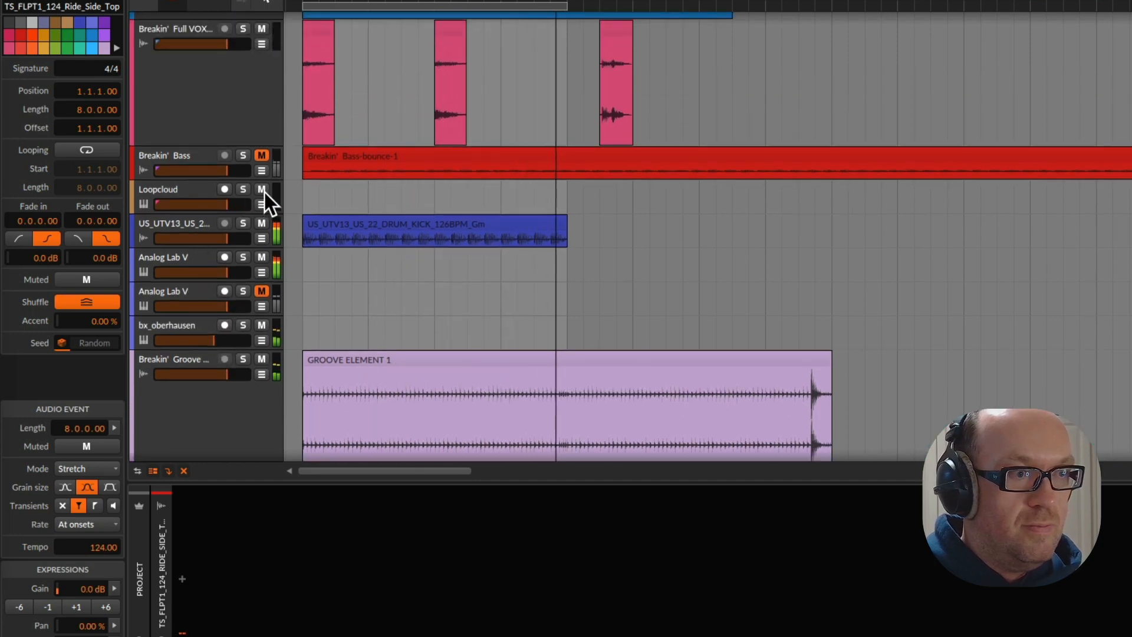
left_click(263, 225)
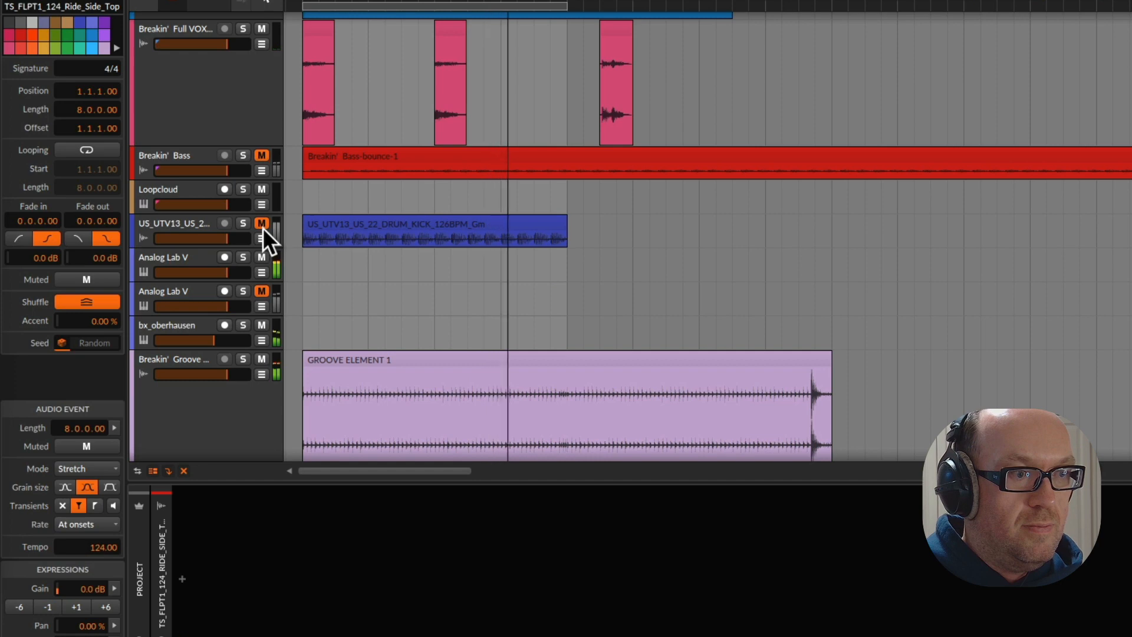
left_click(262, 227)
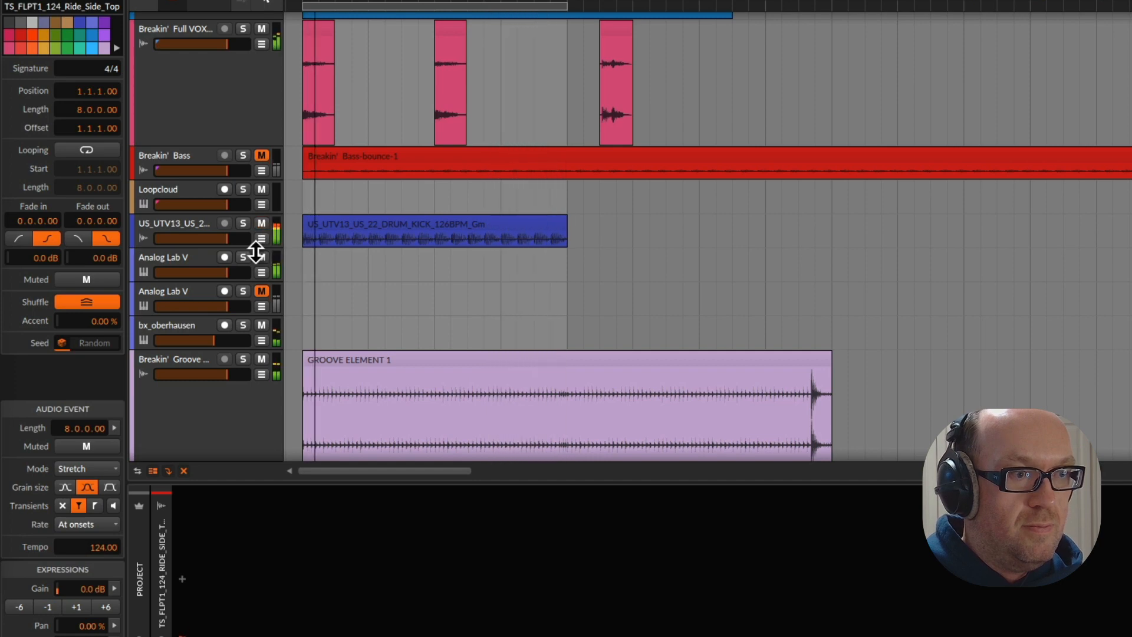
scroll(253, 283, "down", 3)
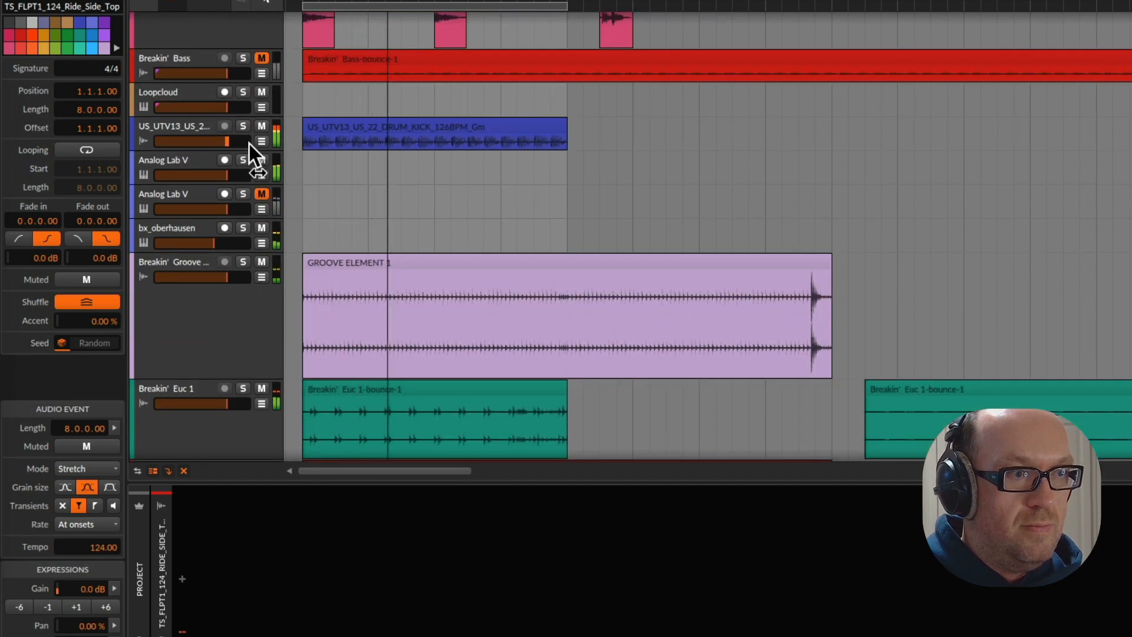
left_click(263, 161)
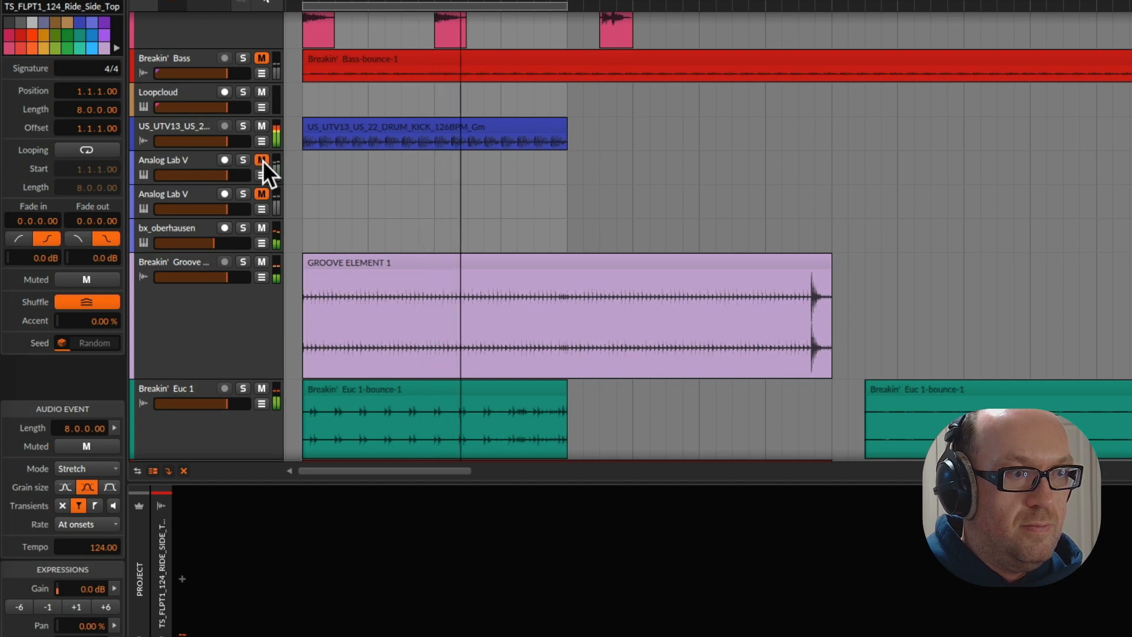
left_click(242, 128)
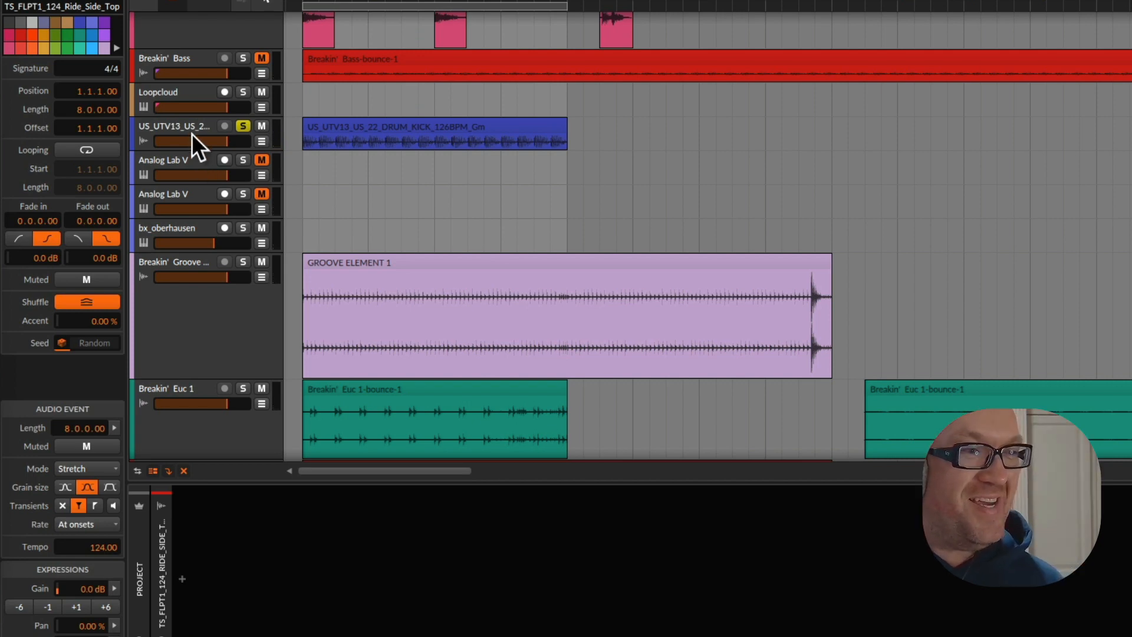
left_click(243, 126)
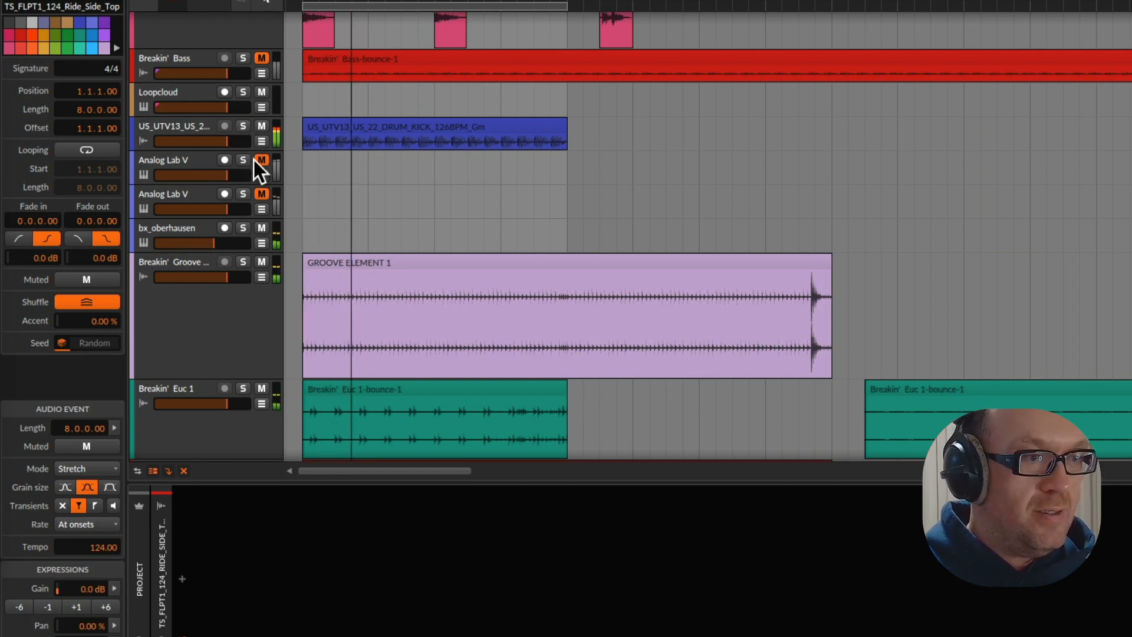
left_click(261, 160)
Solo the first Analog Lab V track, checking it briefly together with the US_UTV13 kick
left_click(243, 127)
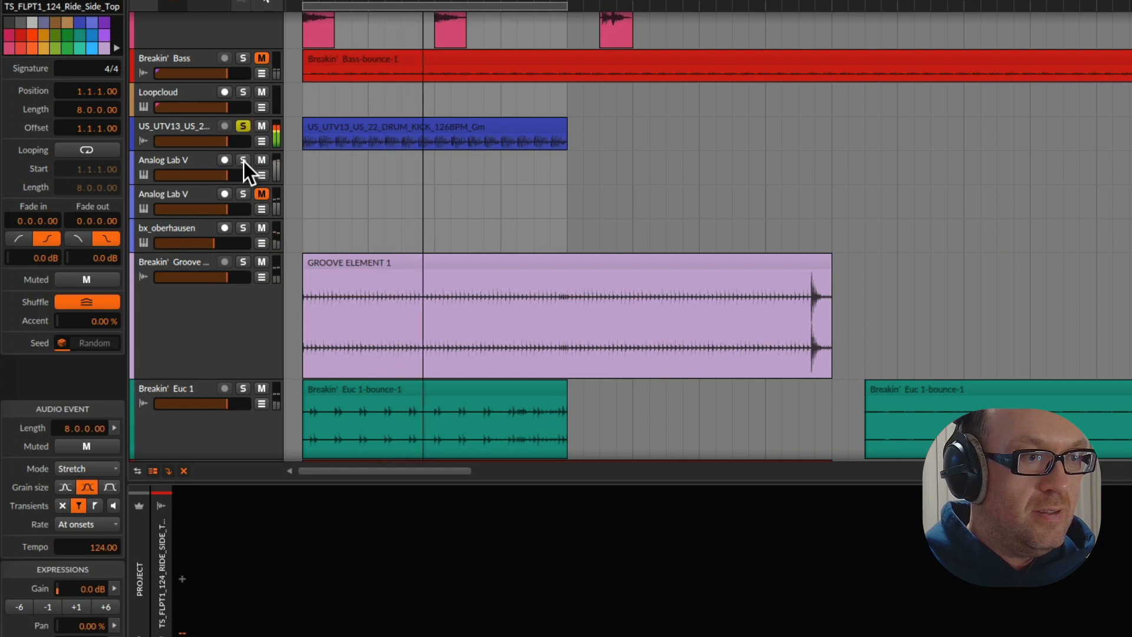
left_click(243, 160)
left_click(183, 160)
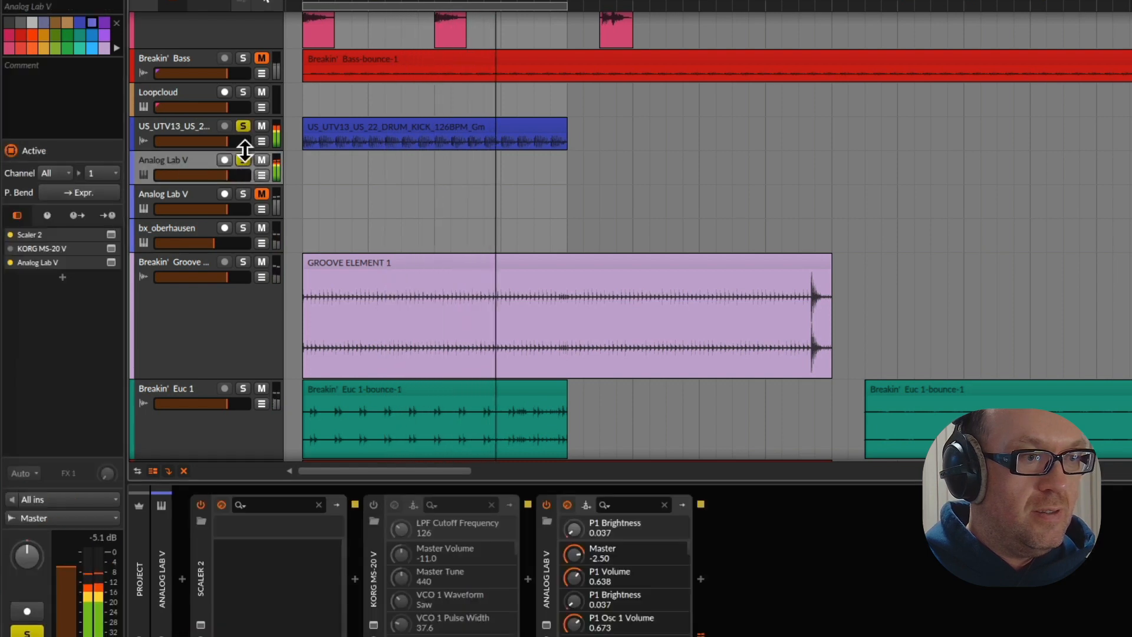
left_click(243, 126)
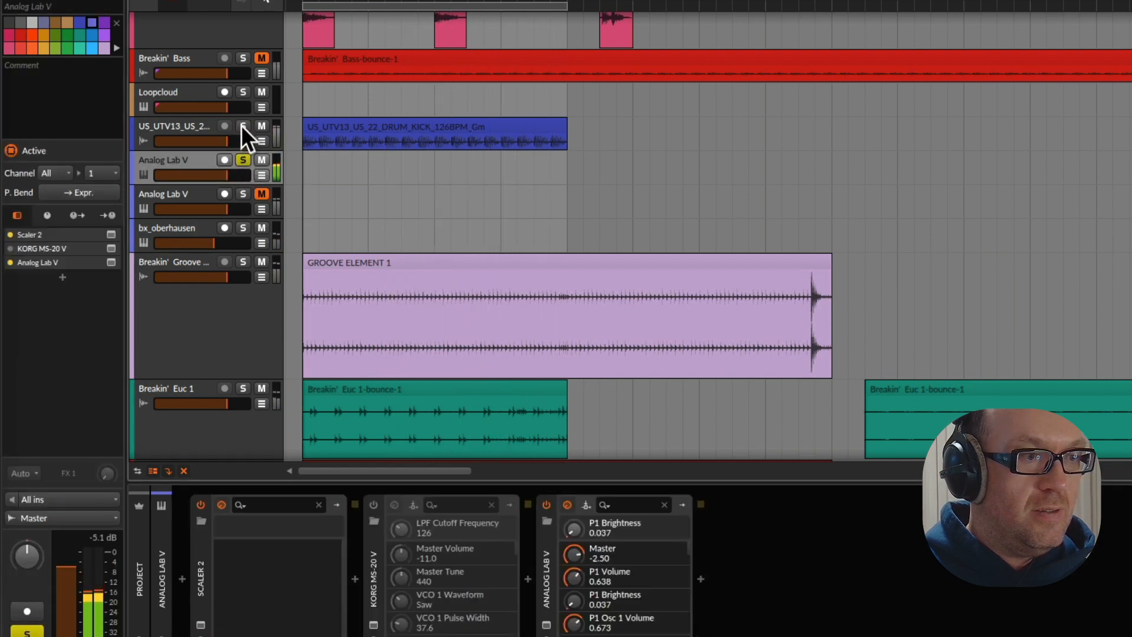
Add an EQ+ after Analog Lab V on the soloed track and set a low-cut band slightly below 100 Hz
left_click(61, 277)
type("eq")
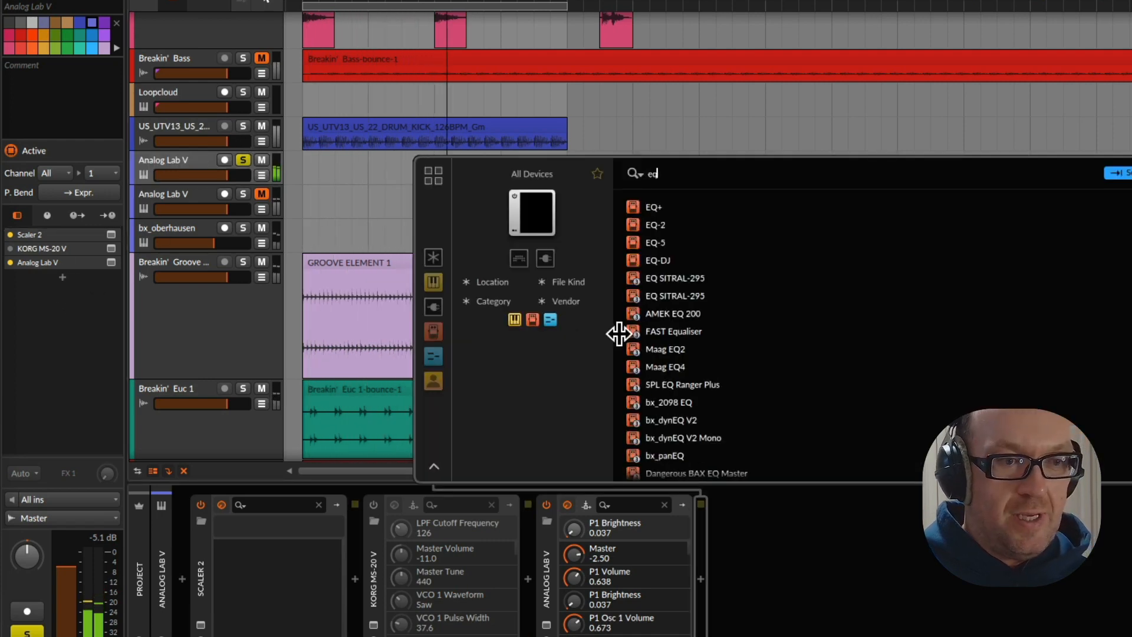
left_click(656, 206)
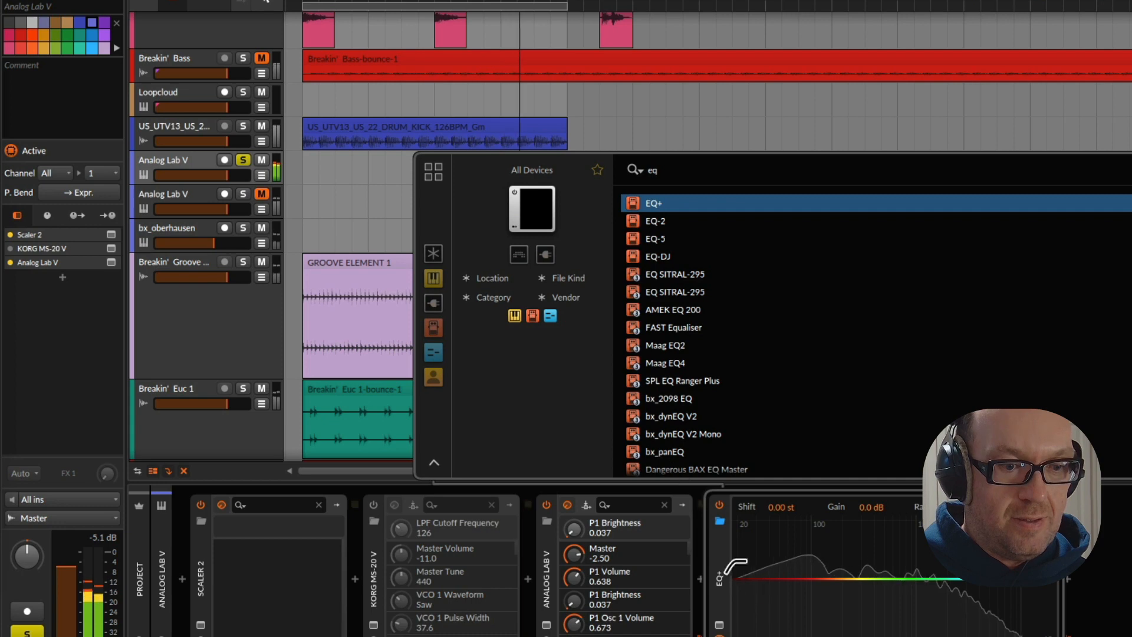
left_click(808, 574)
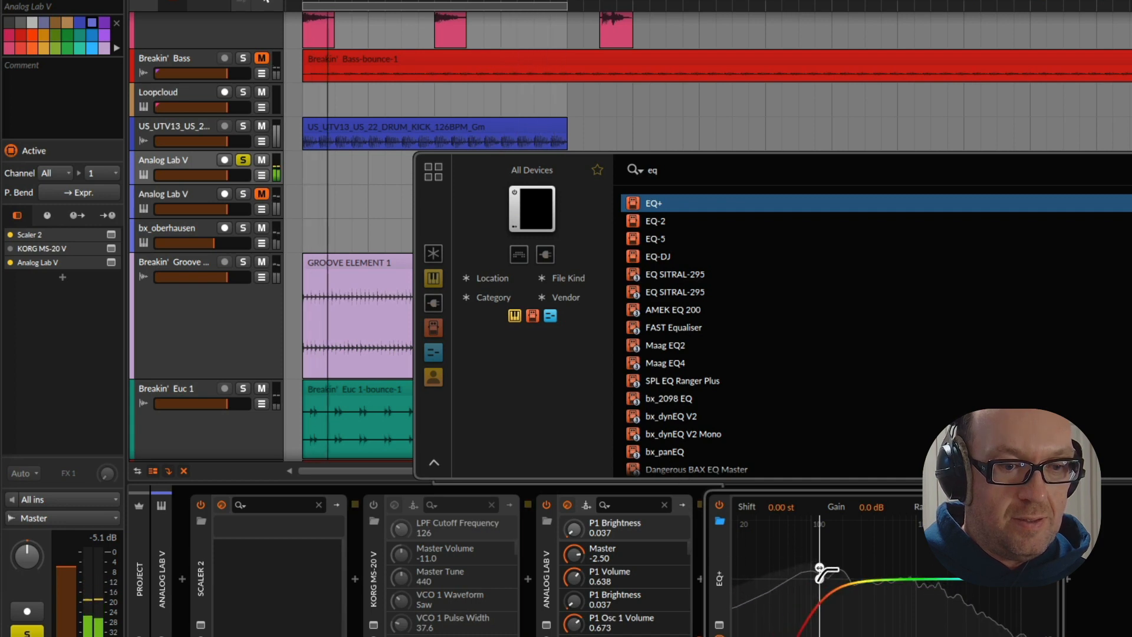
left_click_drag(814, 567, 797, 567)
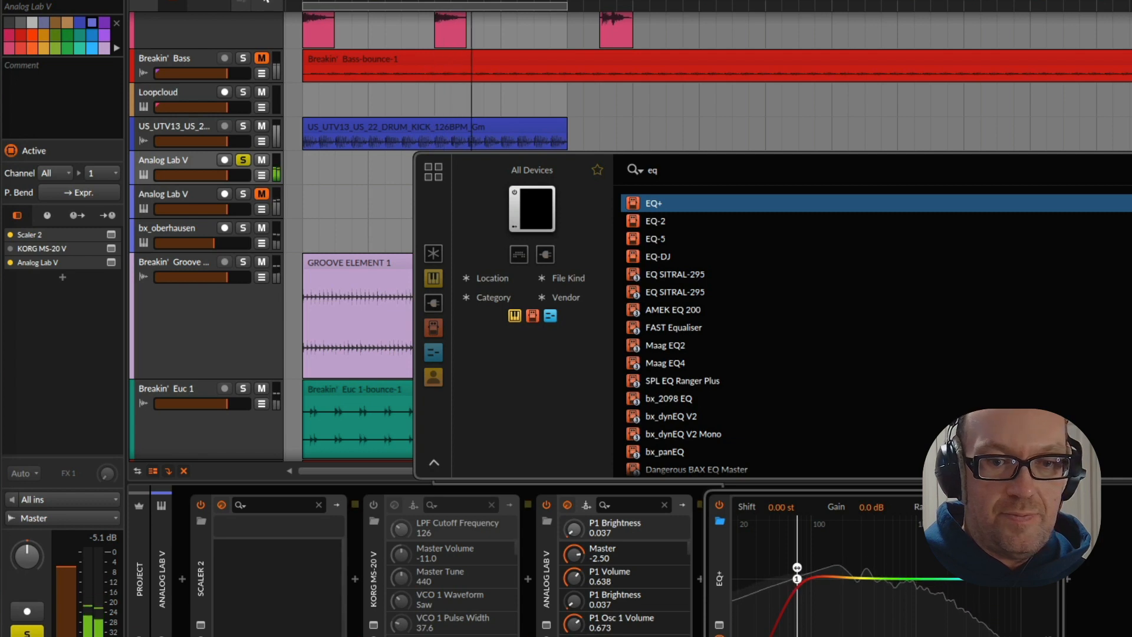
key("Return")
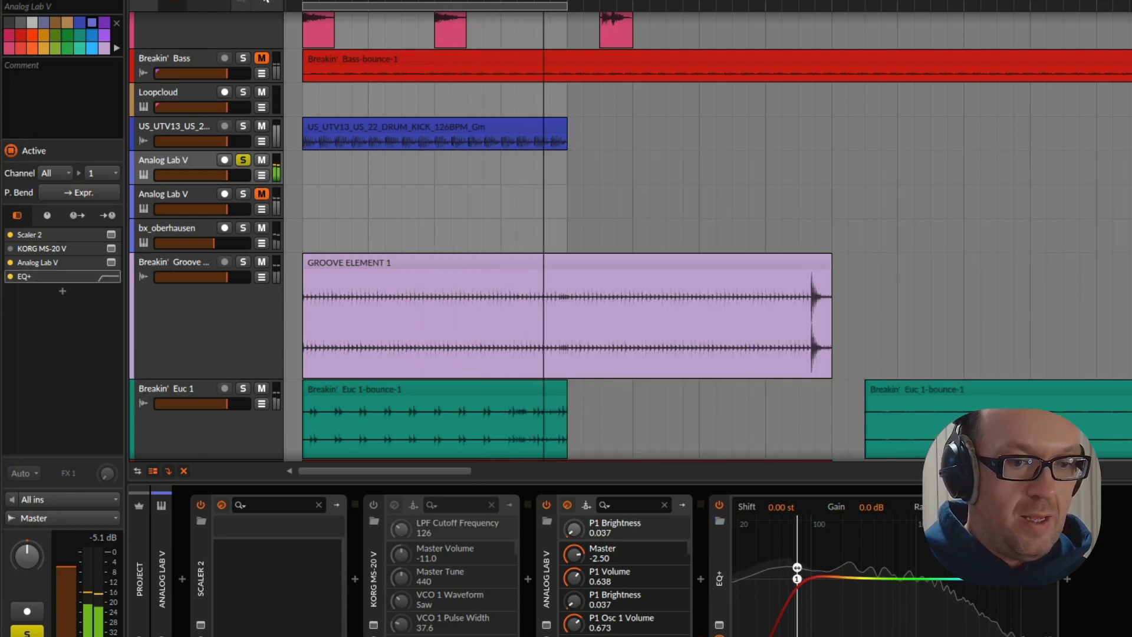
key("space")
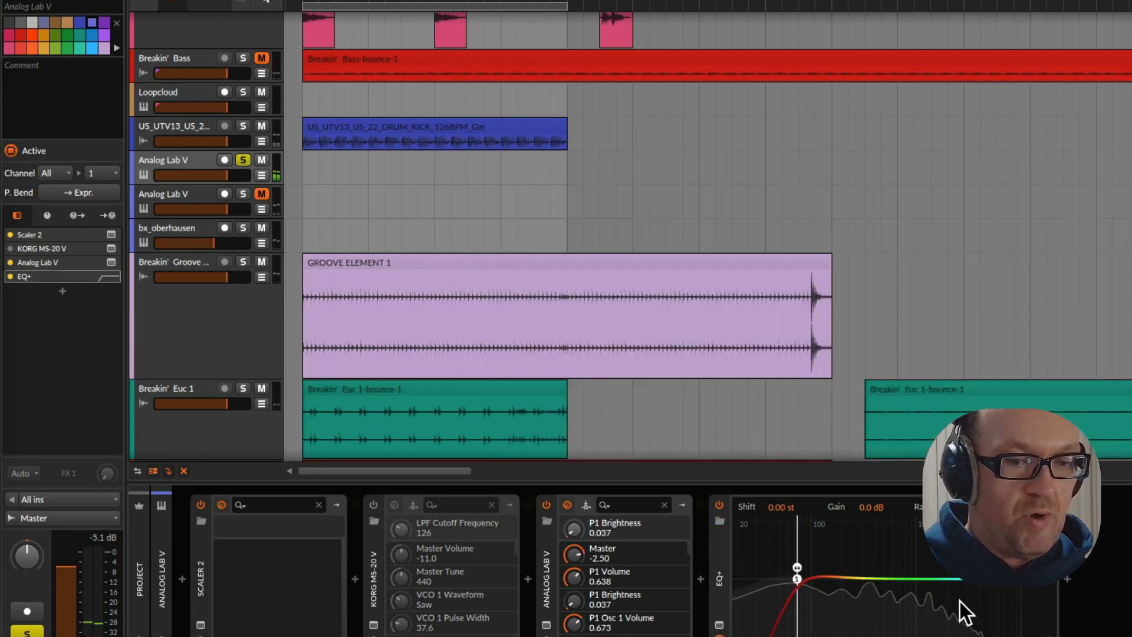
Add Trackspacer 2.5 after the EQ+ on the soloed Analog Lab V track and set its sidechain input to the US_UTV13 kick track
left_click(1065, 580)
type("tra")
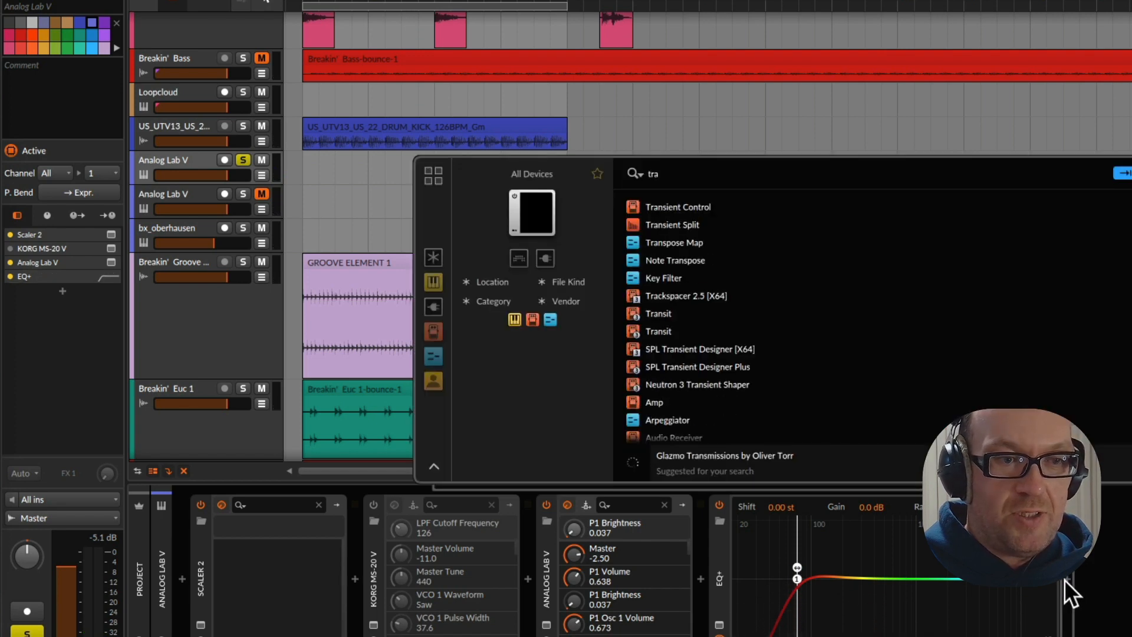
double_click(684, 297)
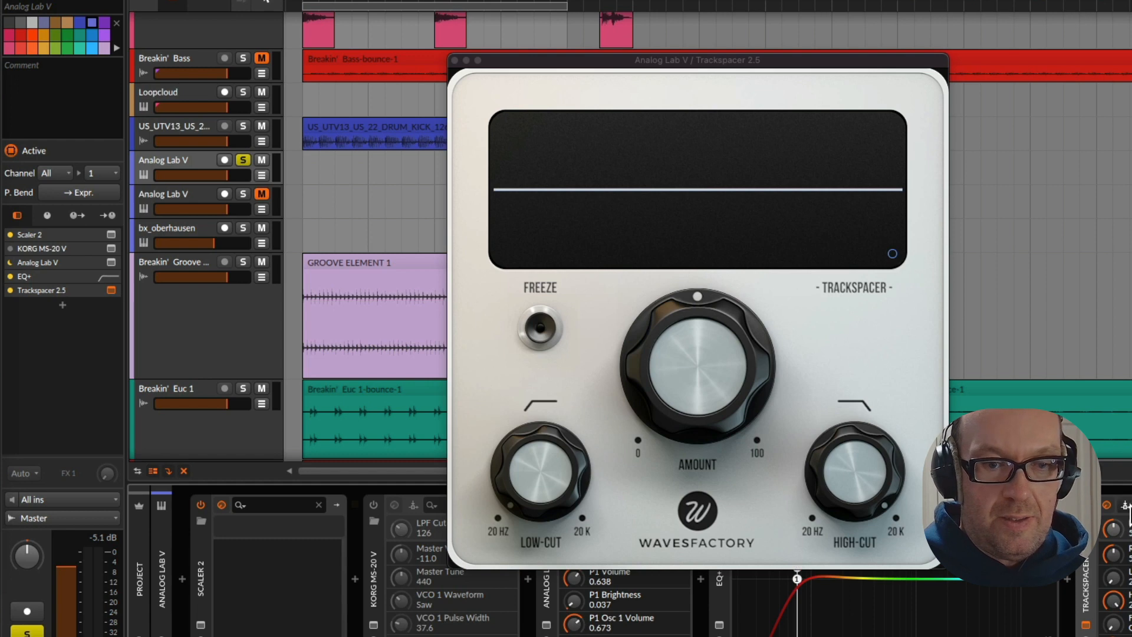
left_click(1127, 509)
left_click(1122, 536)
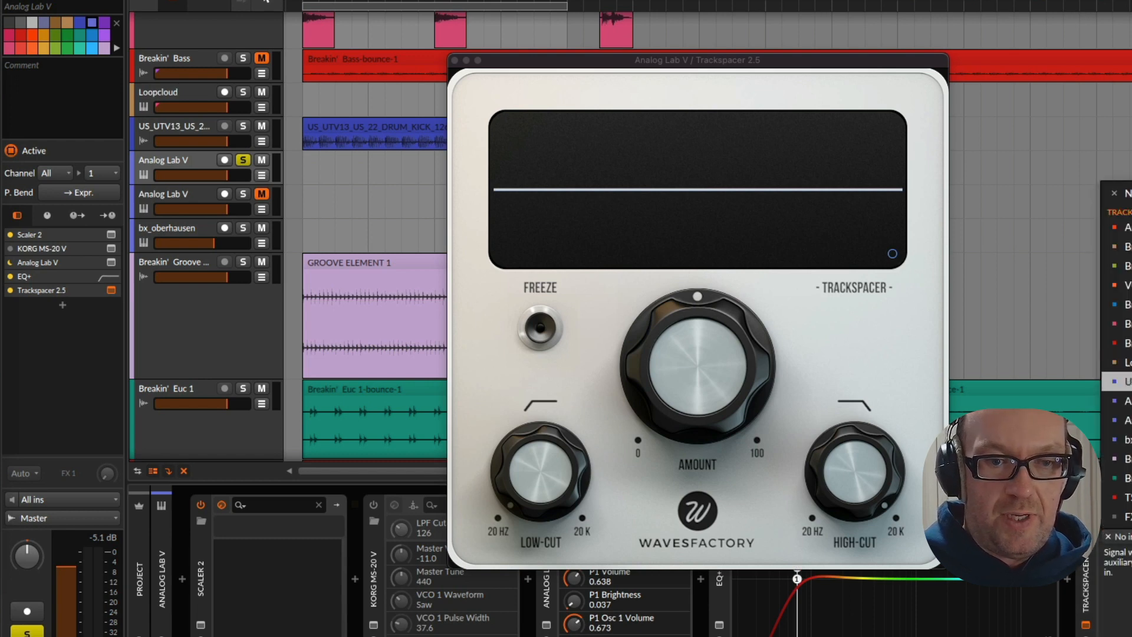
mouse_move(1123, 381)
left_click(1025, 395)
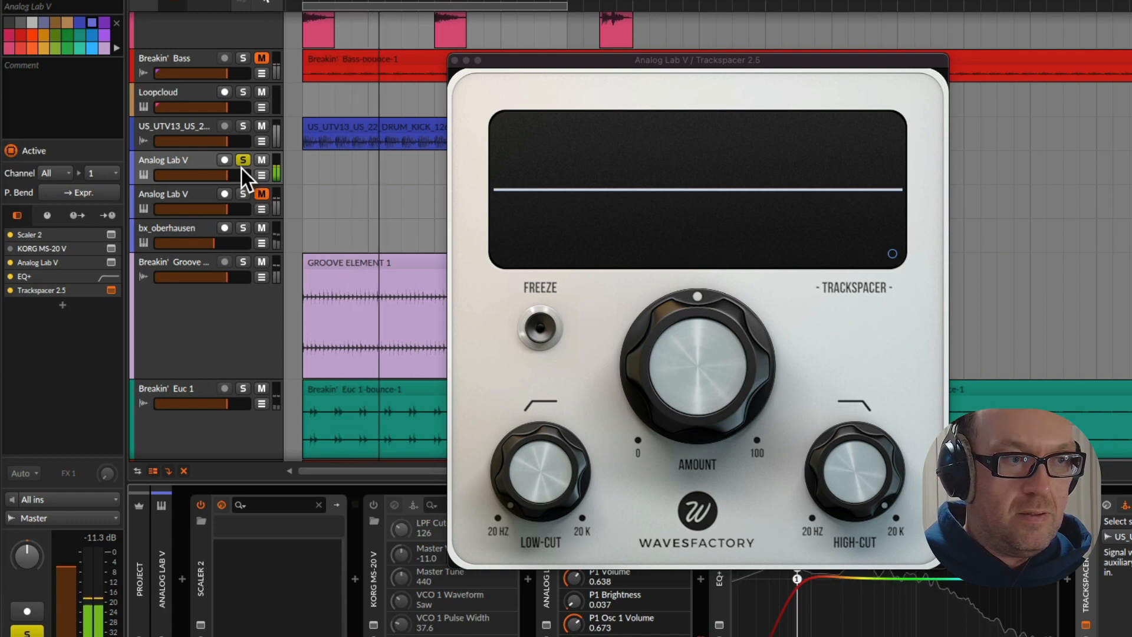
Solo the kick alongside the bass, limit Trackspacer to the low frequencies with its low-cut and high-cut, and set its amount to about 24%
left_click(243, 125)
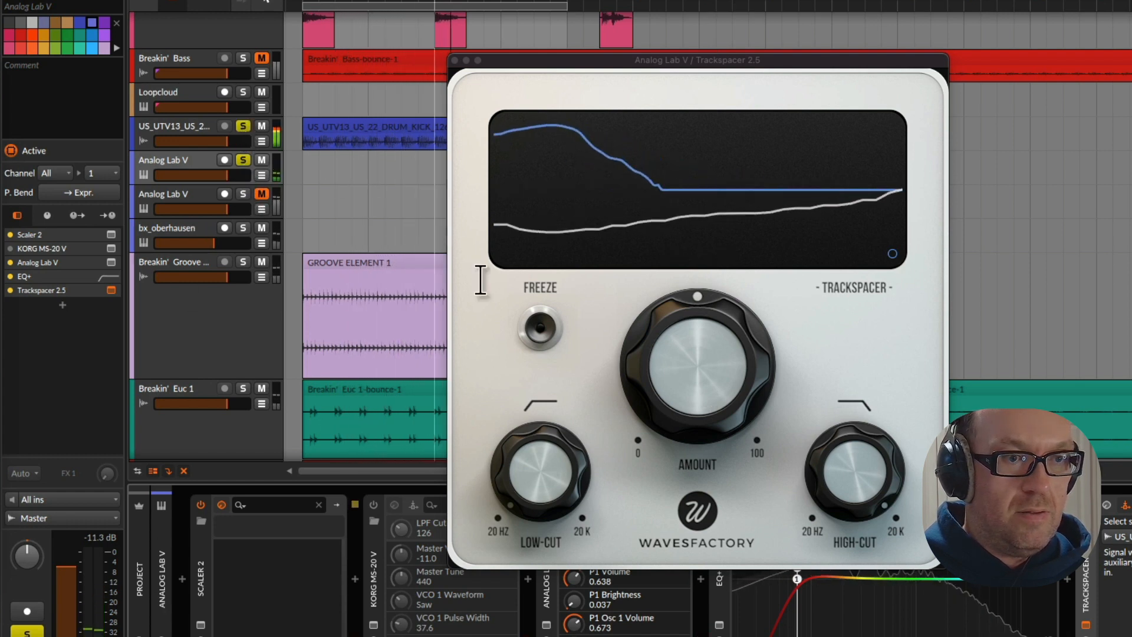
left_click_drag(698, 363, 703, 529)
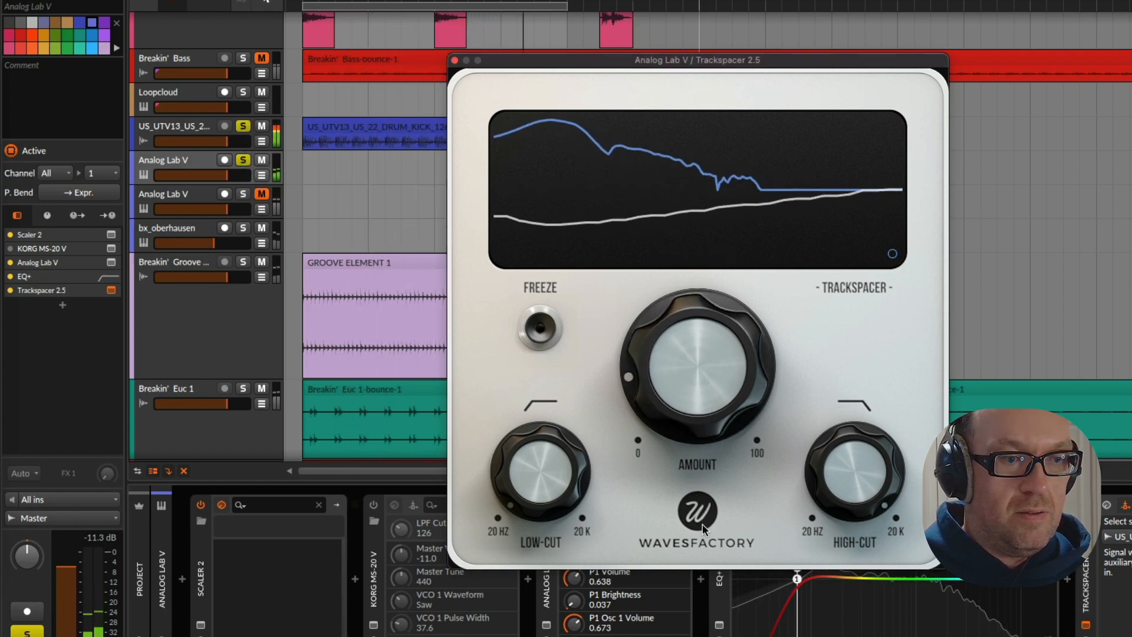
left_click_drag(532, 472, 539, 422)
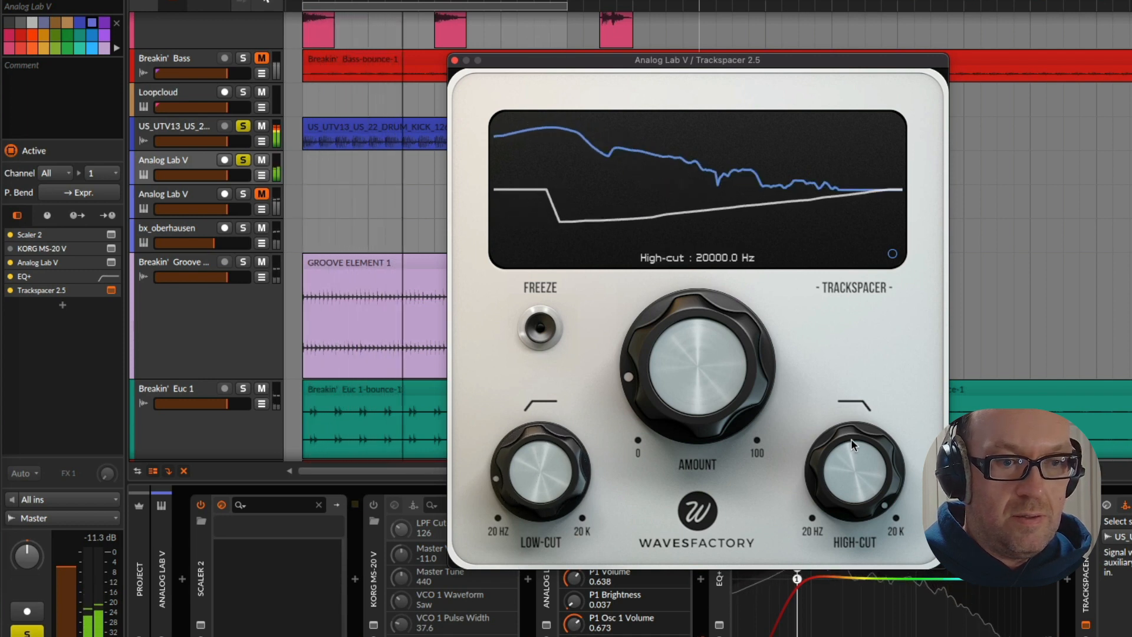
left_click_drag(850, 438, 875, 596)
left_click_drag(876, 617, 875, 631)
left_click_drag(522, 547, 521, 562)
mouse_move(707, 357)
left_click_drag(707, 355, 737, 326)
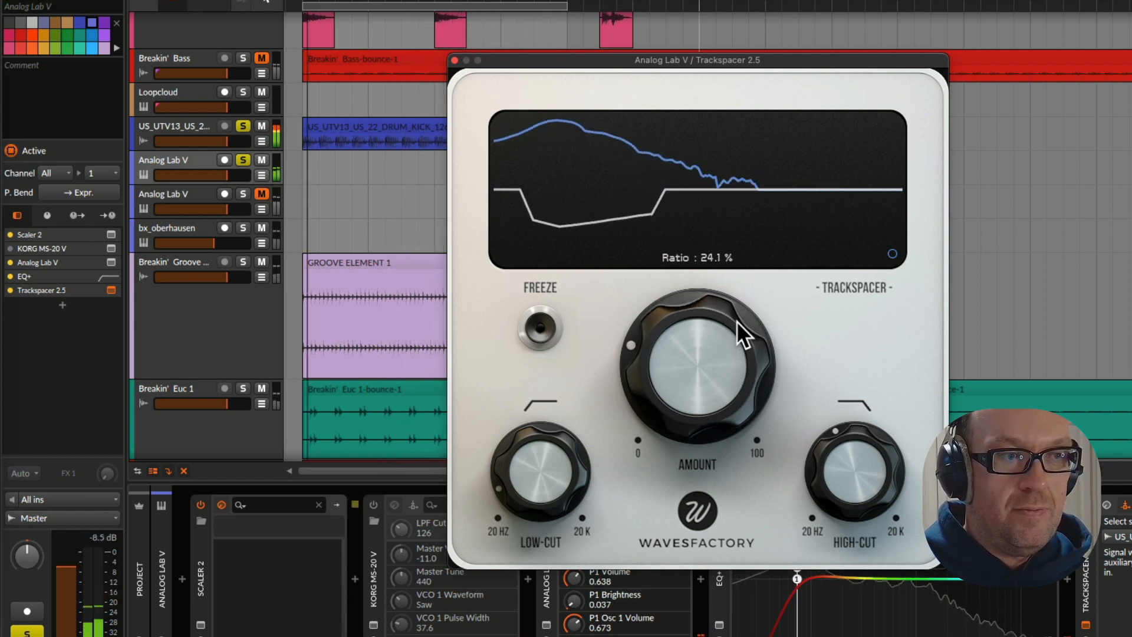
Unsolo the first Analog Lab V track and the US_UTV13 kick, and close the Trackspacer window
left_click(241, 160)
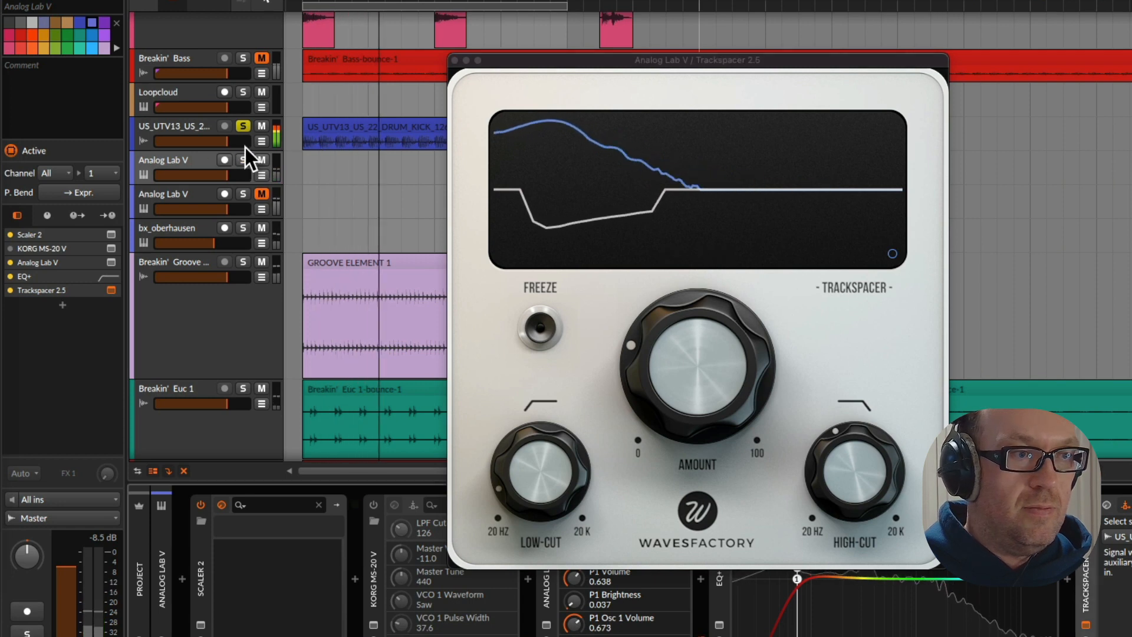
left_click(243, 126)
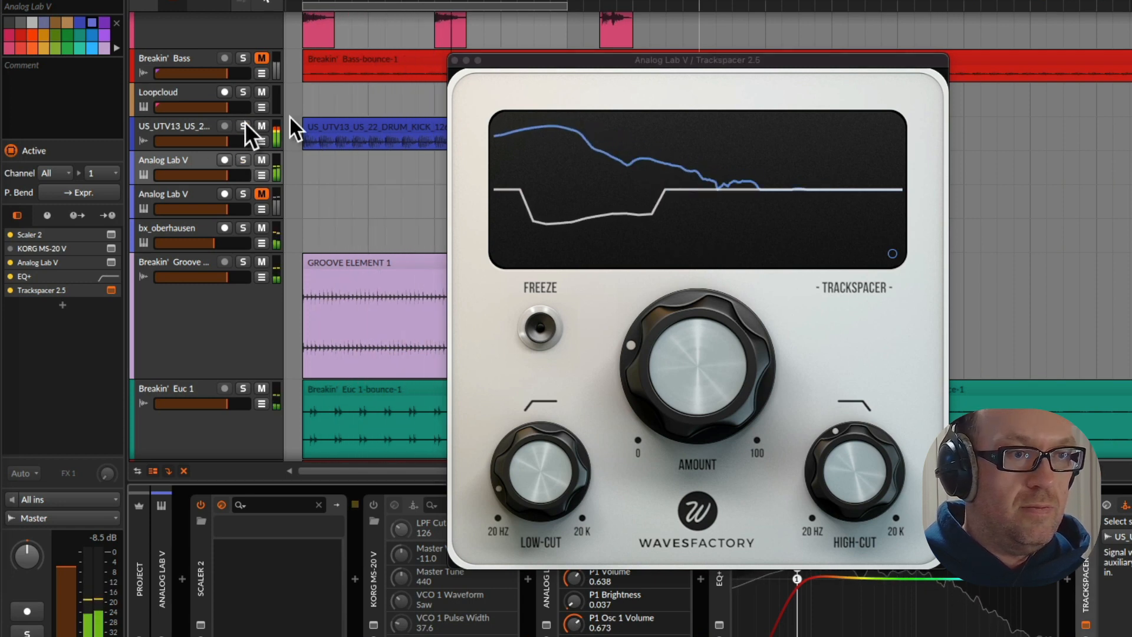
left_click(455, 61)
Mute the TS_FLPT1_124 ride track and the Breakin' Full VOX track
scroll(265, 264, "down", 3)
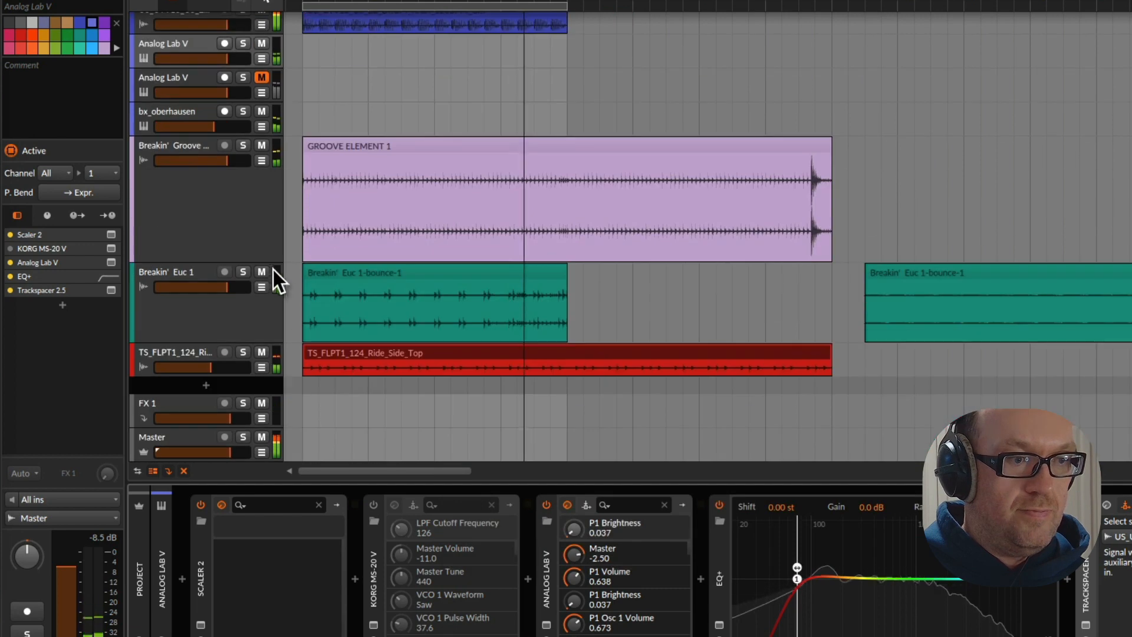
left_click(260, 352)
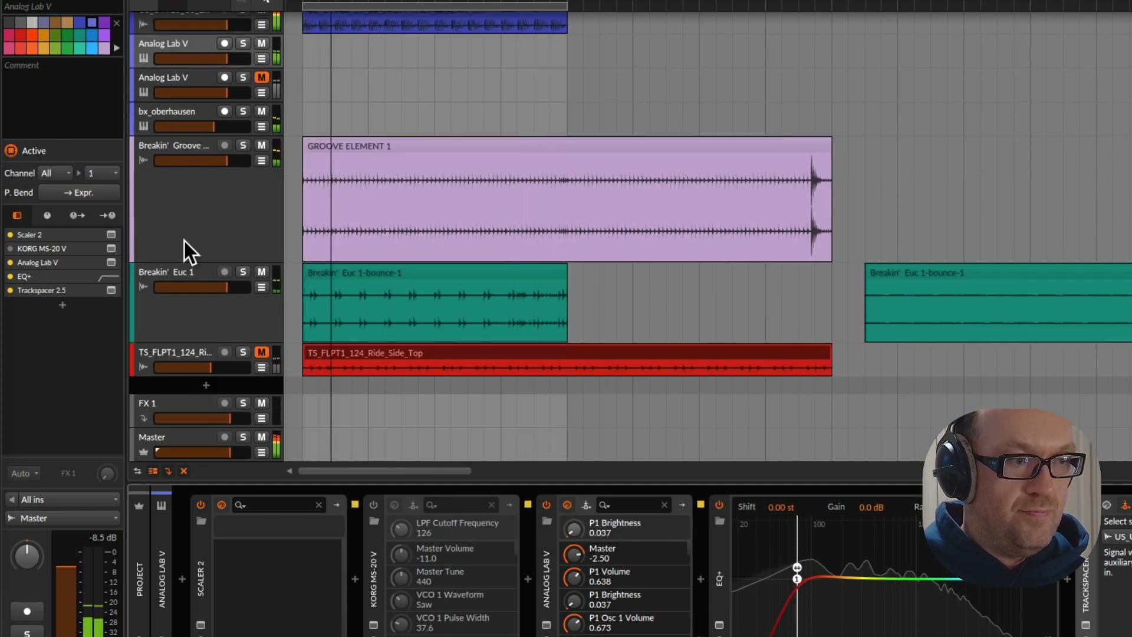
left_click(194, 355)
scroll(204, 233, "up", 12)
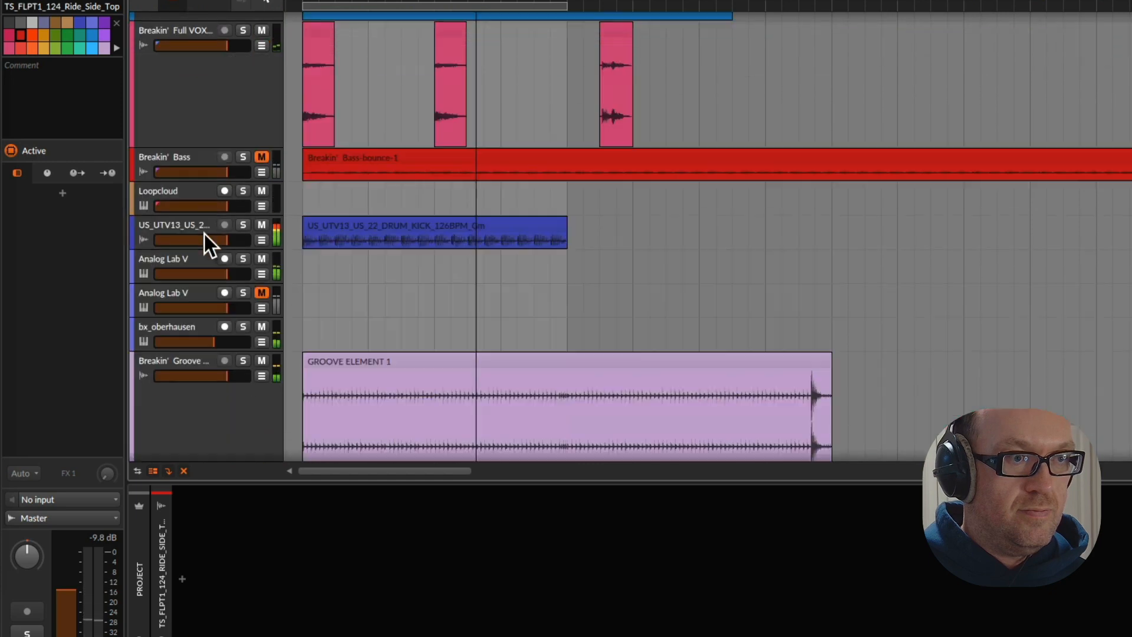
left_click(262, 313)
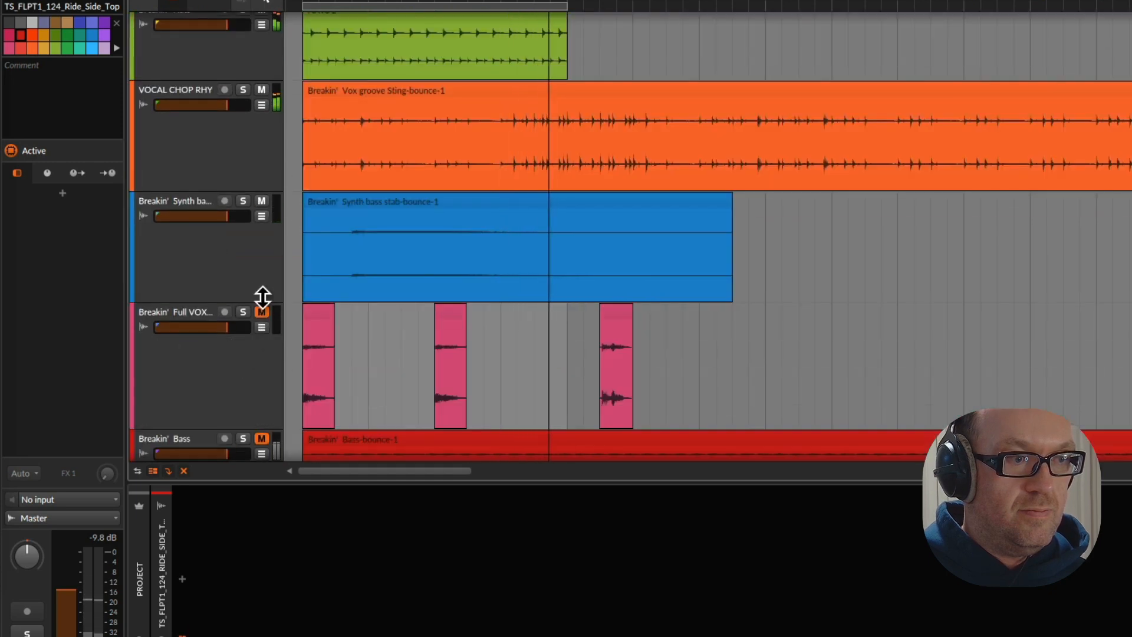
Inspect the Breakin' Groove Grp track and its devices, checking it briefly in solo, and look over the surrounding tracks
scroll(254, 289, "down", 1)
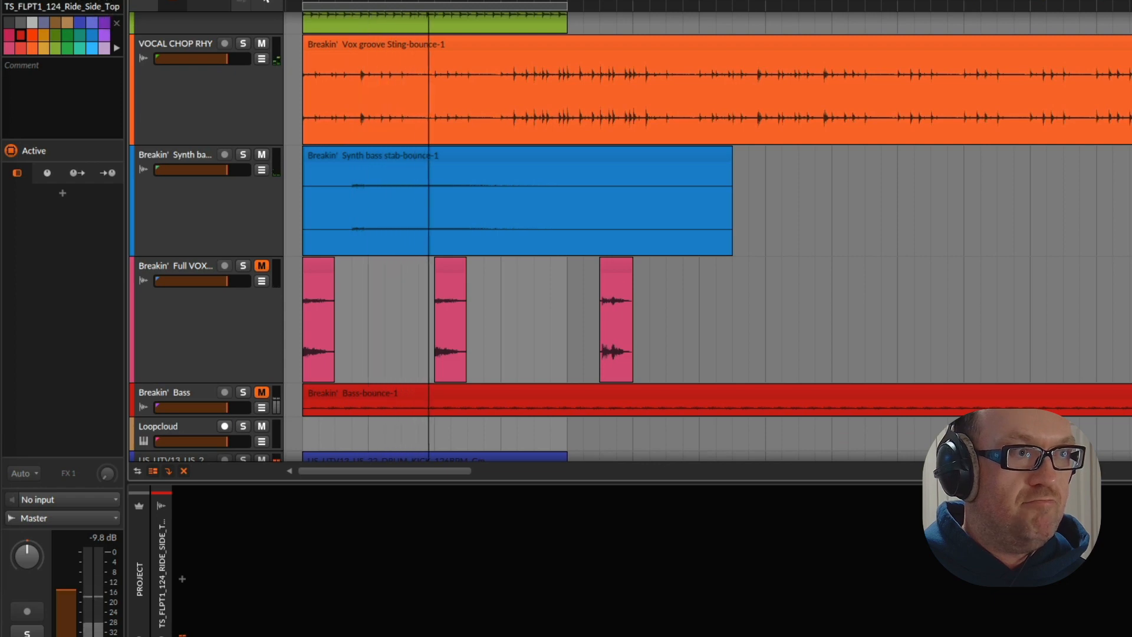
scroll(151, 171, "down", 6)
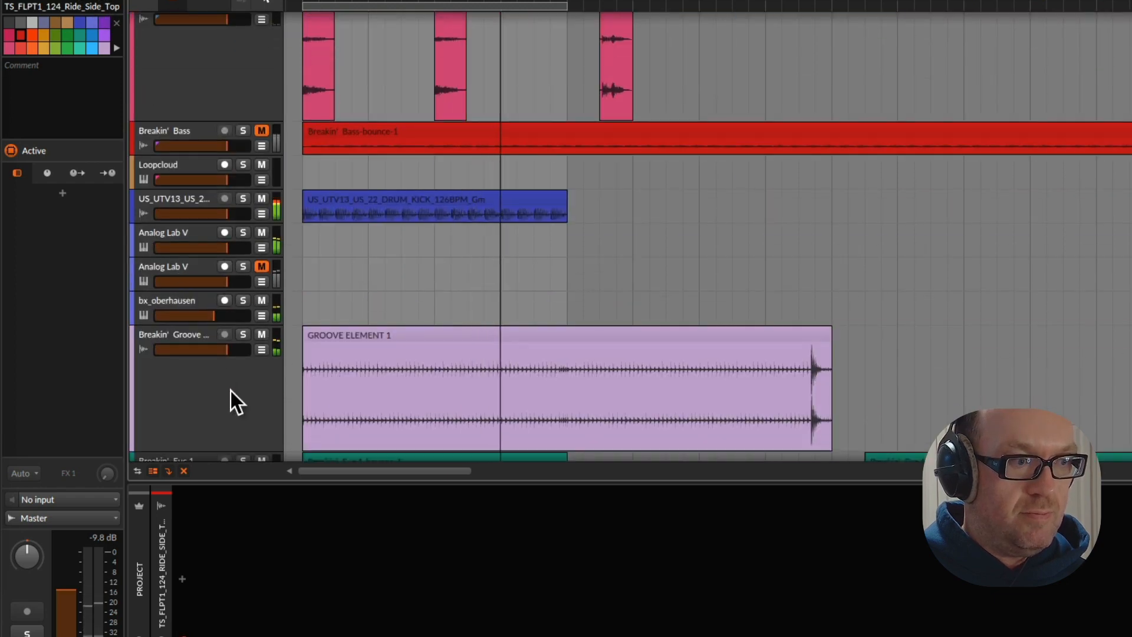
left_click(231, 390)
left_click(243, 335)
left_click(243, 335)
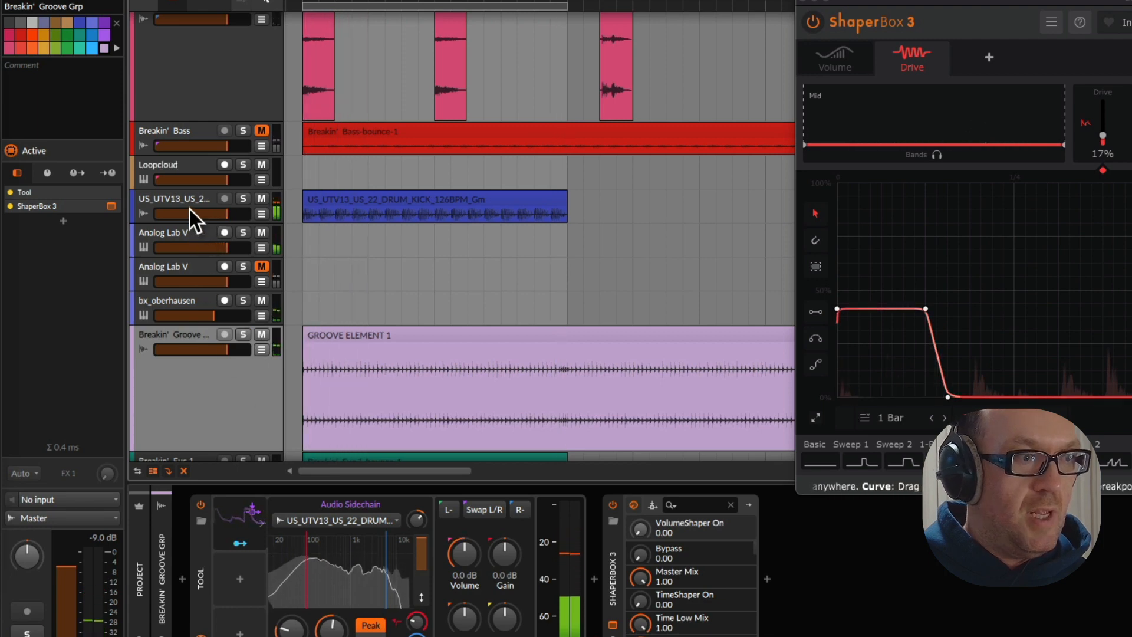
scroll(189, 208, "up", 3)
scroll(188, 208, "down", 6)
scroll(189, 257, "down", 2)
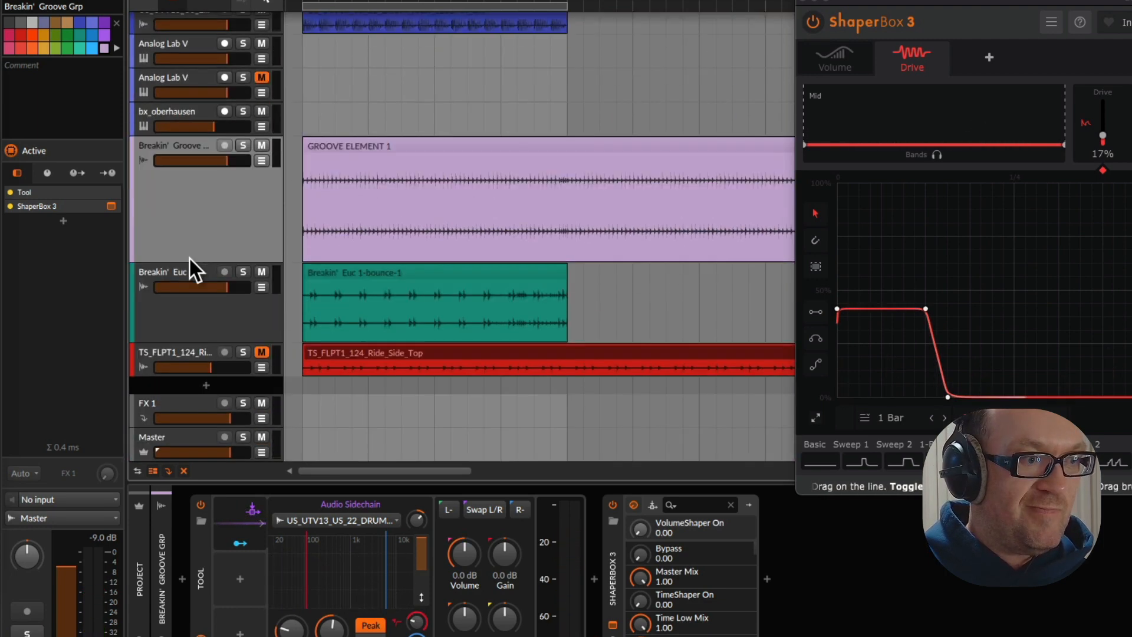
scroll(189, 258, "up", 3)
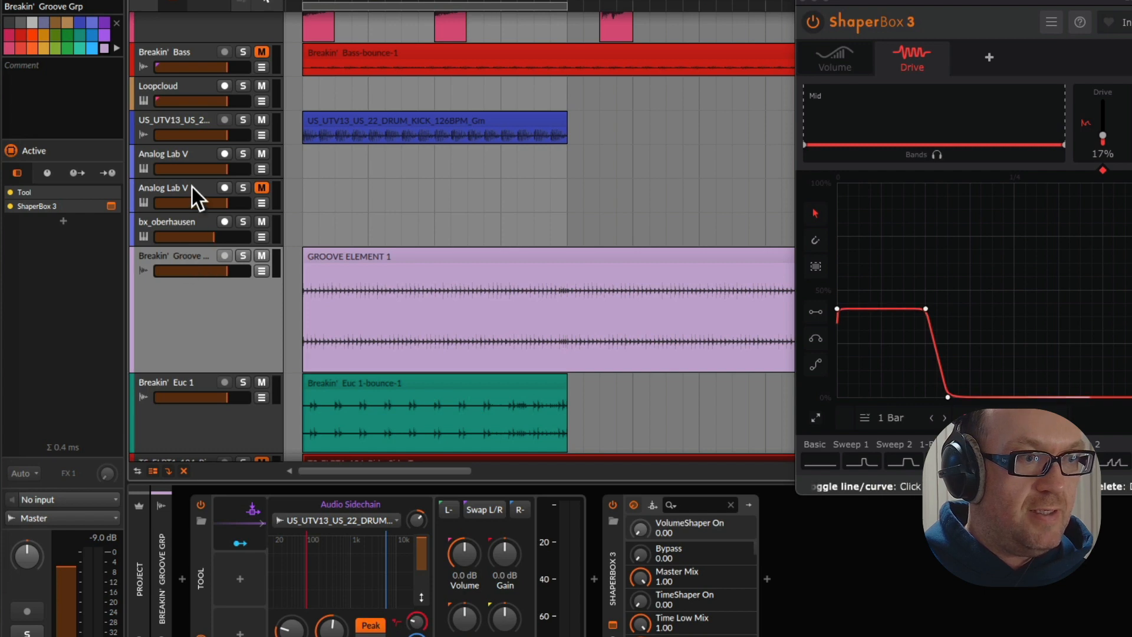
Restart playback and mute the bx_oberhausen track
left_click(192, 186)
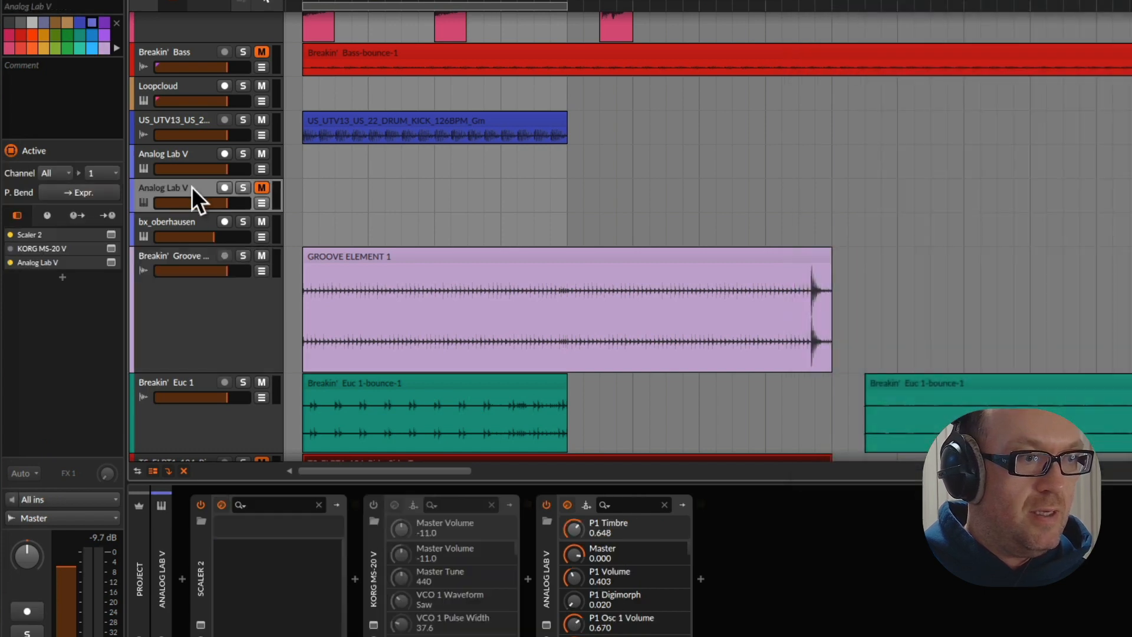
left_click(197, 225)
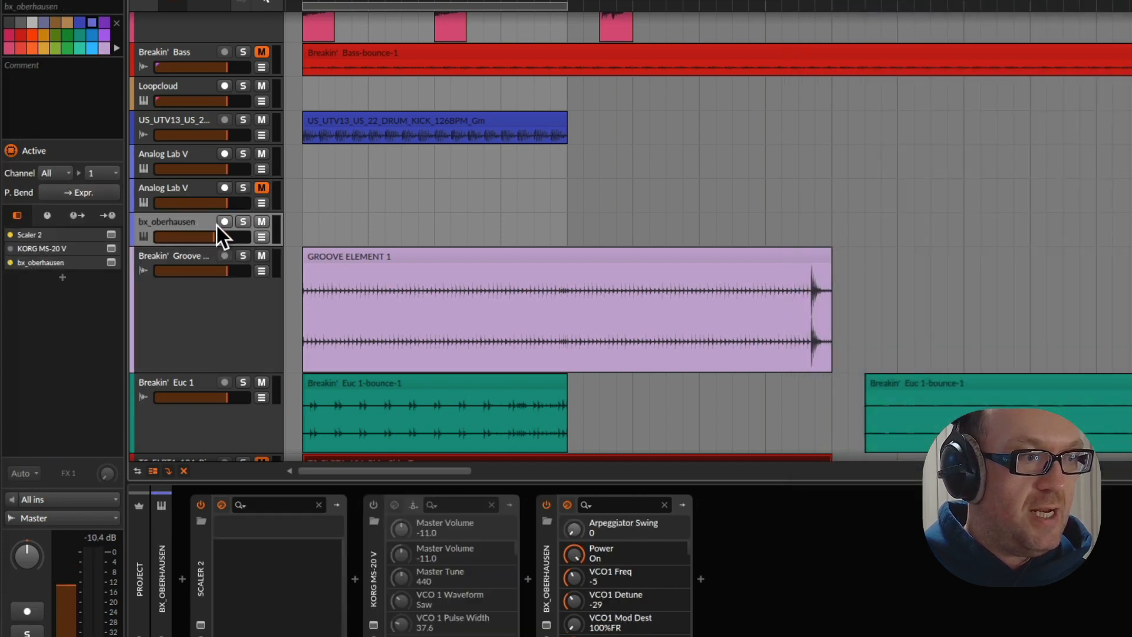
key("space")
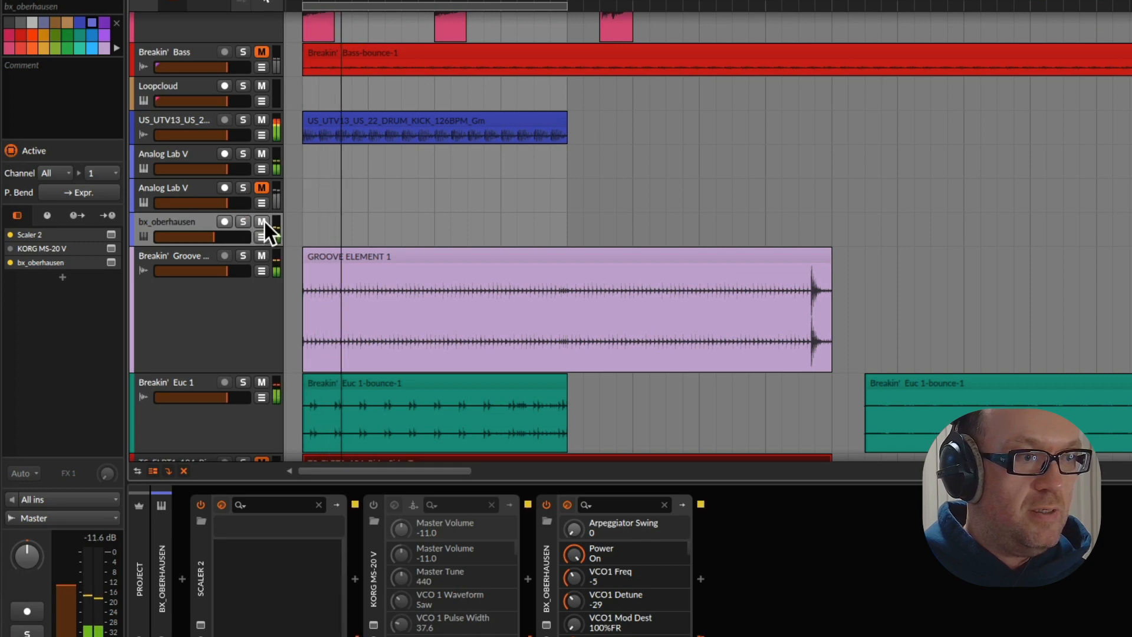
left_click(265, 222)
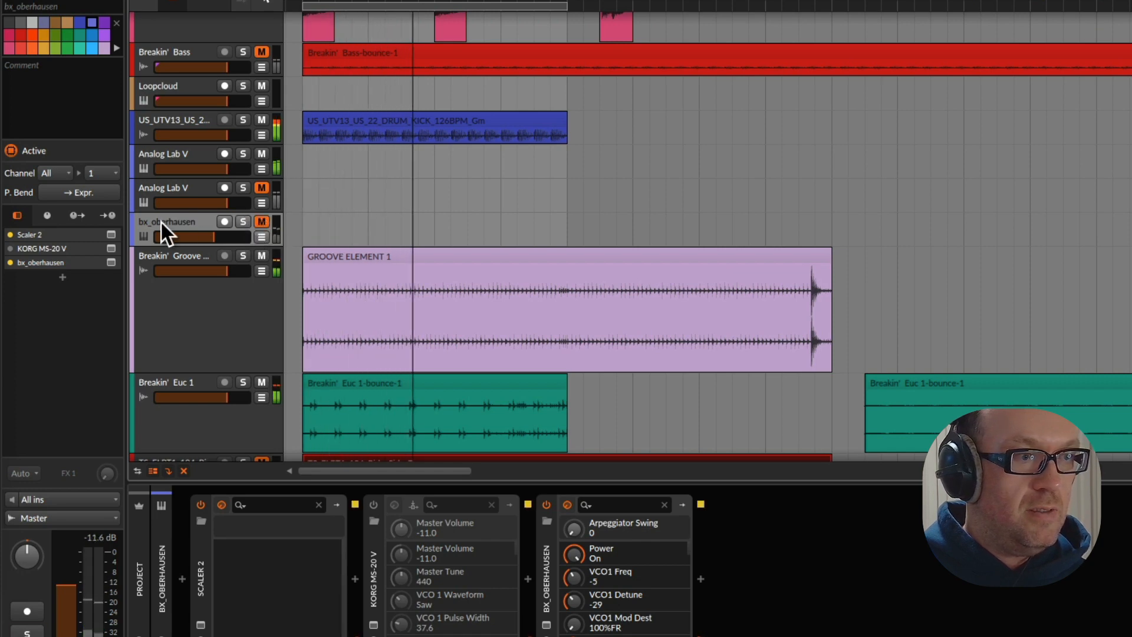
scroll(151, 213, "down", 4)
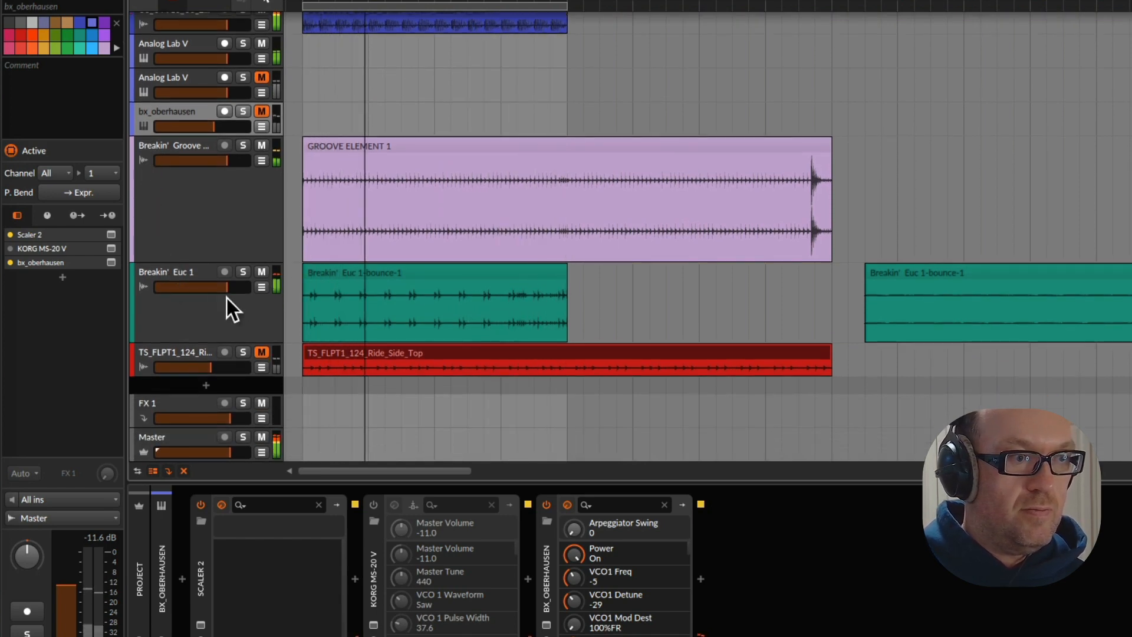
Check the first Analog Lab V track briefly in solo and rename it WHO BASS
scroll(200, 118, "up", 4)
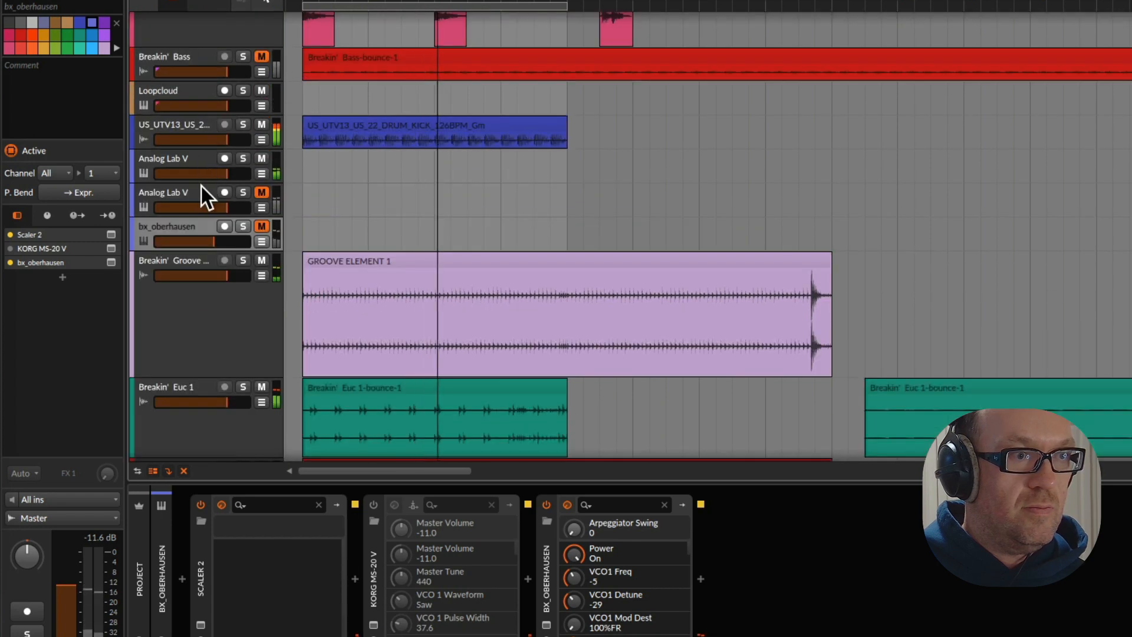
left_click(184, 159)
left_click(241, 158)
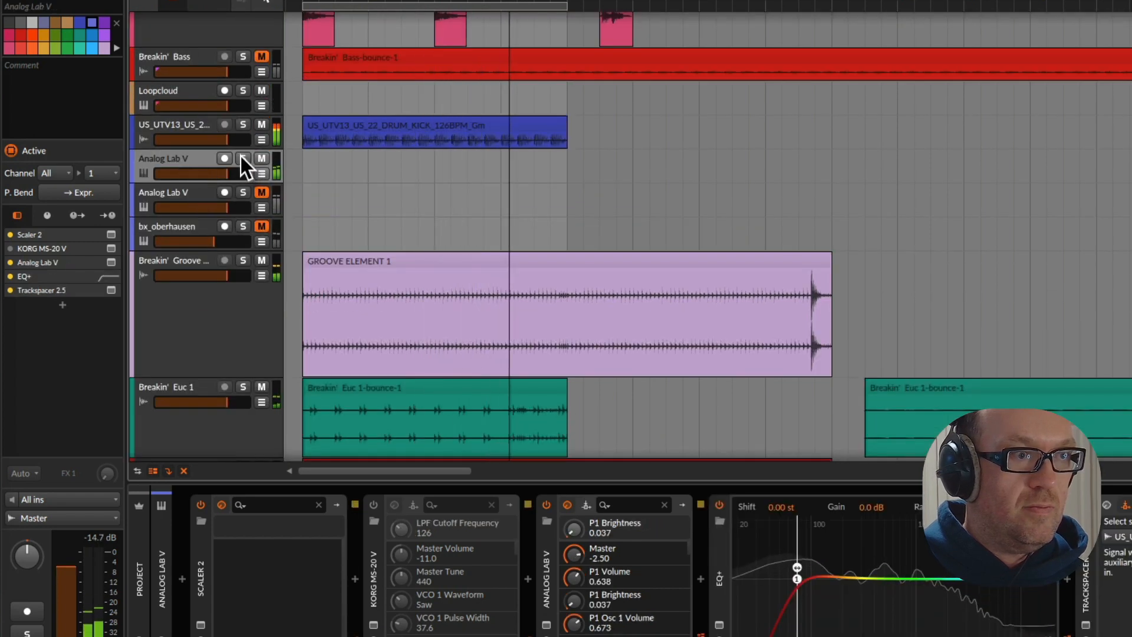
left_click(242, 158)
double_click(179, 159)
type("WHO")
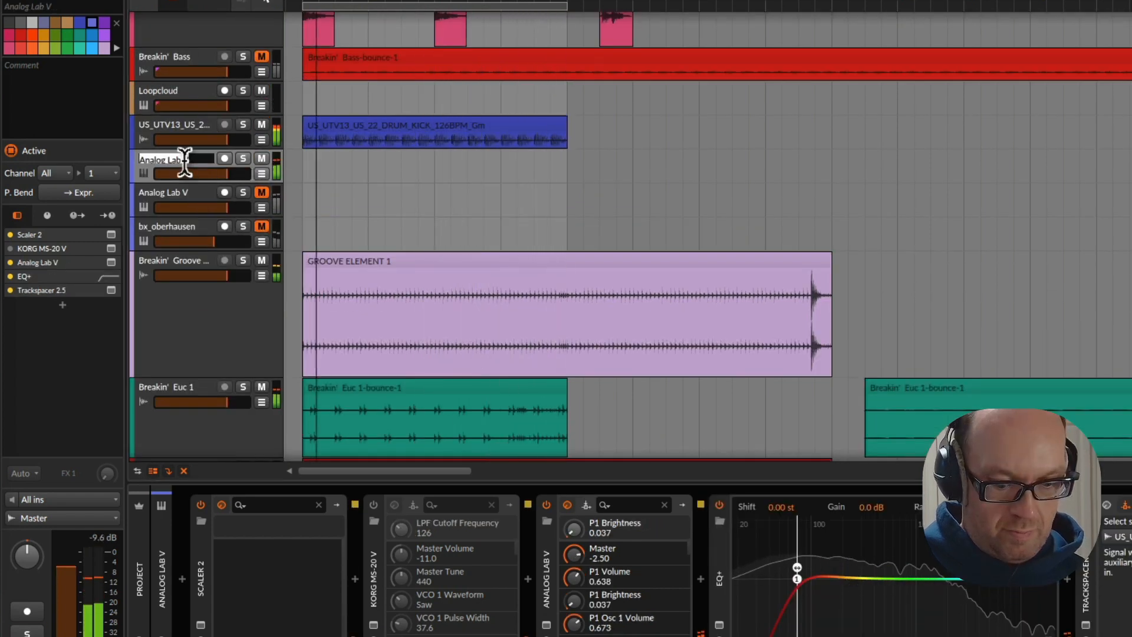
type(" BASS")
key("Return")
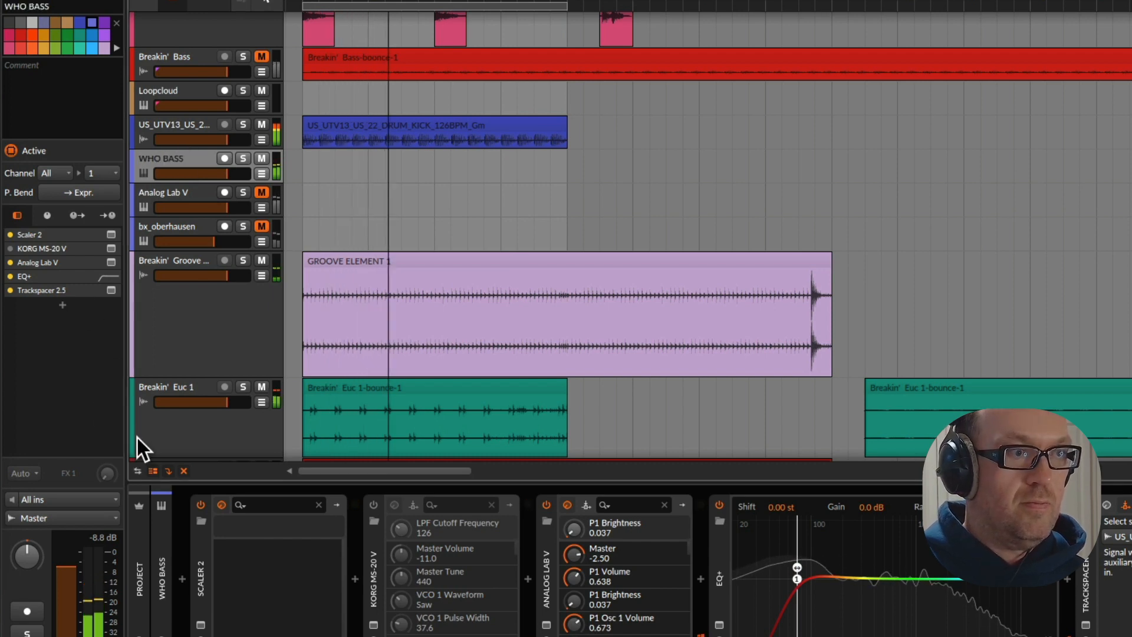
Unmute the remaining Analog Lab V track below WHO BASS and open its Analog Lab V plugin window
left_click(182, 235)
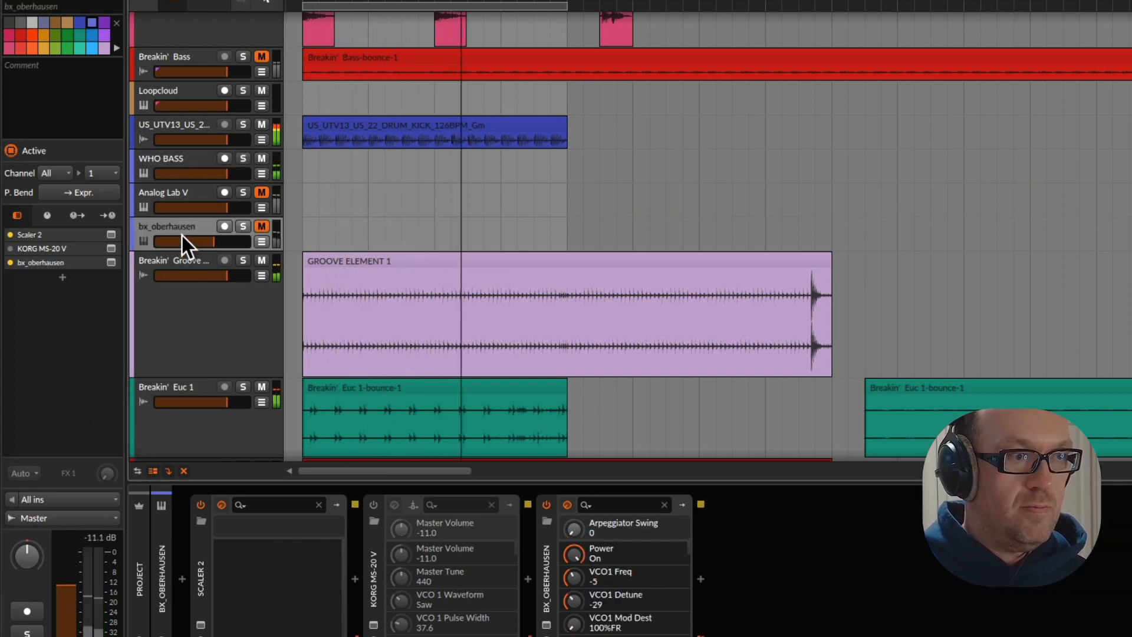
left_click(261, 193)
left_click(189, 190)
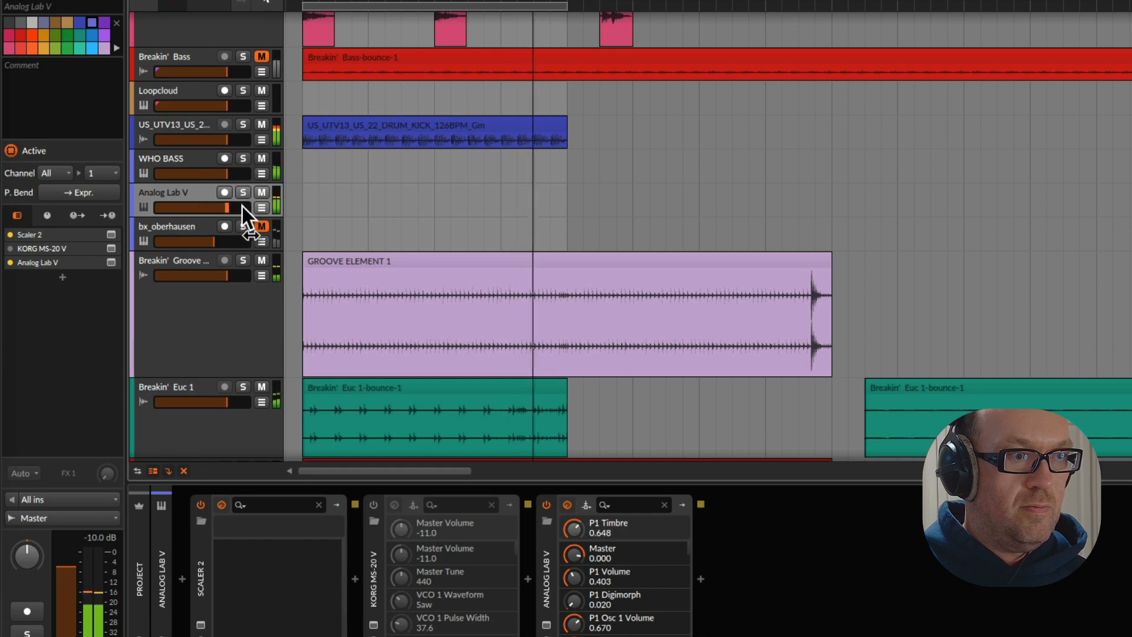
left_click(110, 263)
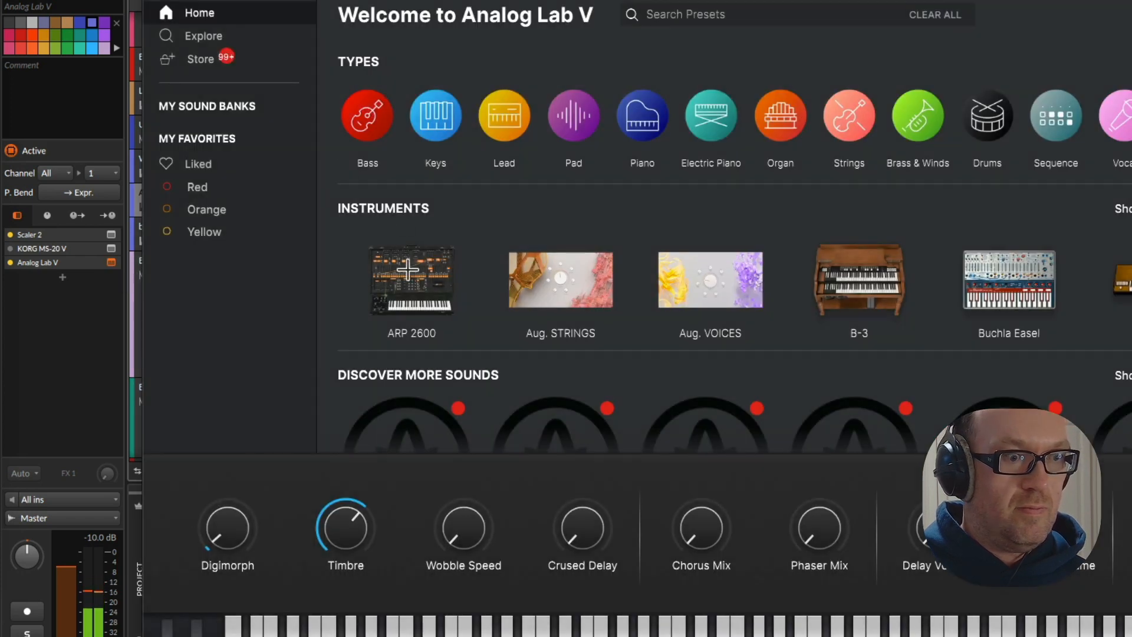
Reshape the Analog Lab V sound by setting Timbre to about halfway, raising Digimorph slightly, and bringing Crused Delay up to about 0.16
left_click_drag(330, 529, 330, 513)
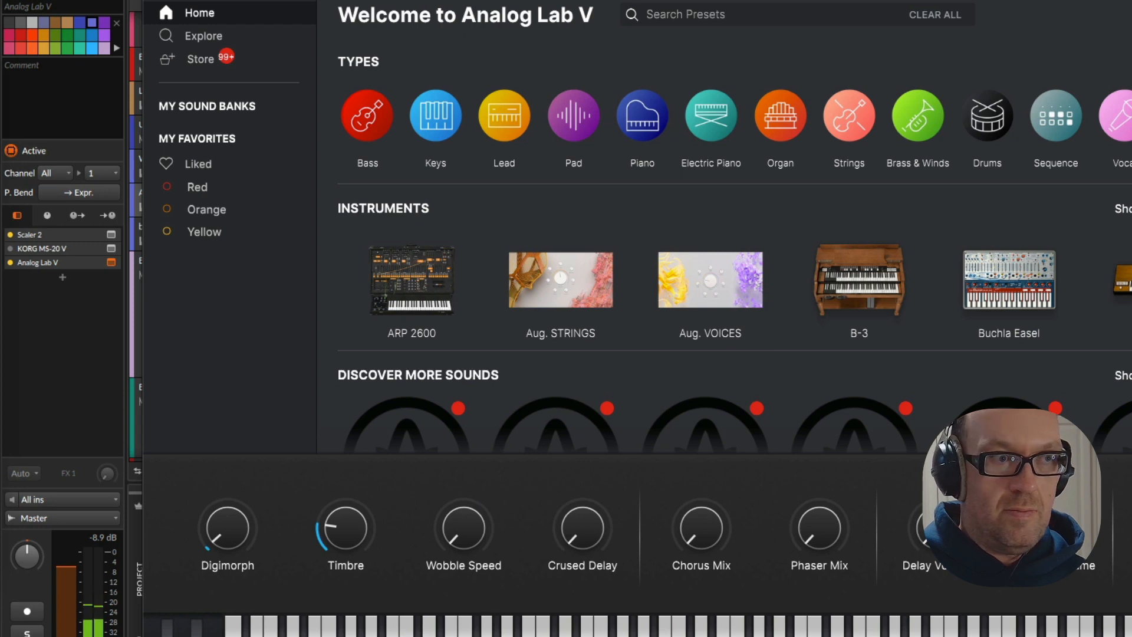
scroll(650, 252, "down", 9)
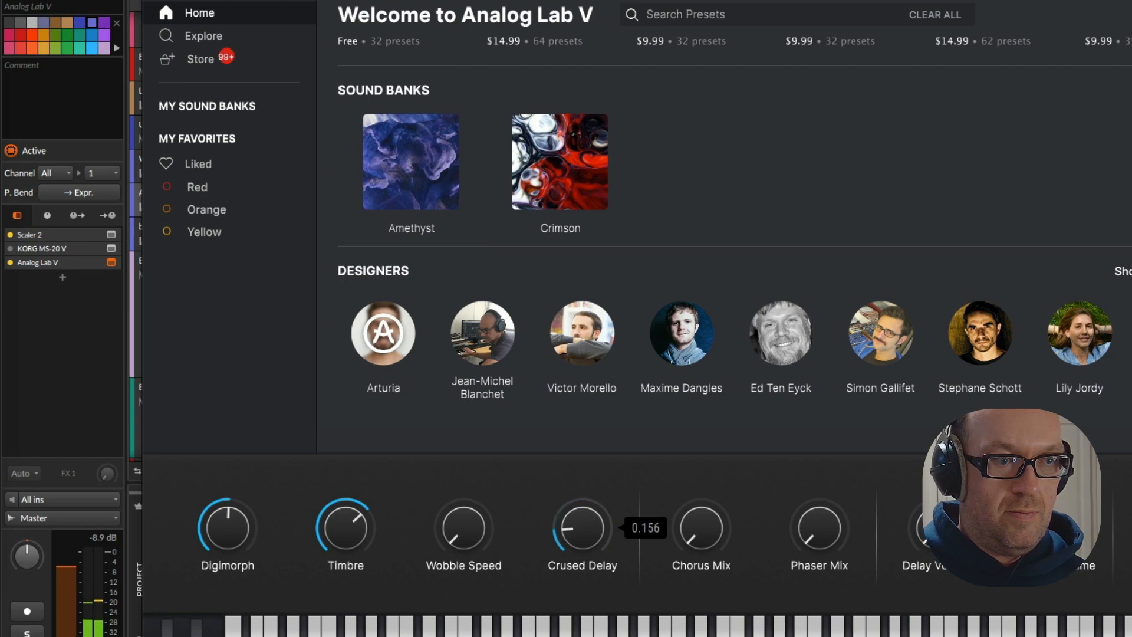
left_click_drag(348, 529, 348, 545)
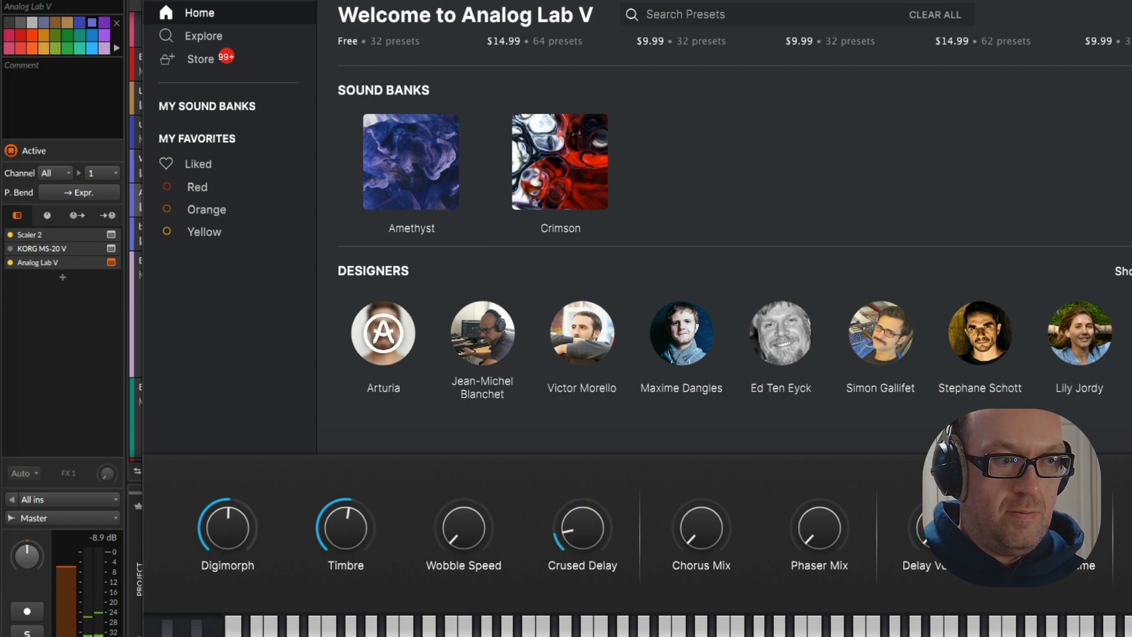
left_click_drag(232, 526, 232, 543)
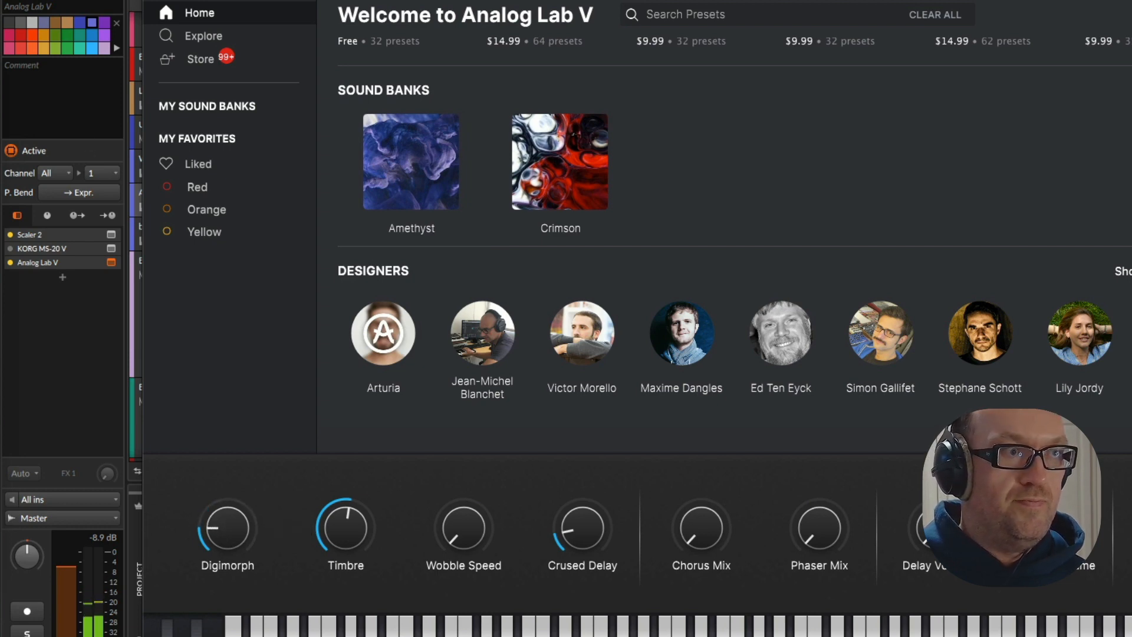
Close the Analog Lab V window and add Arturia's Filter M12 after Analog Lab V in the same track's device chain
left_click(154, 1)
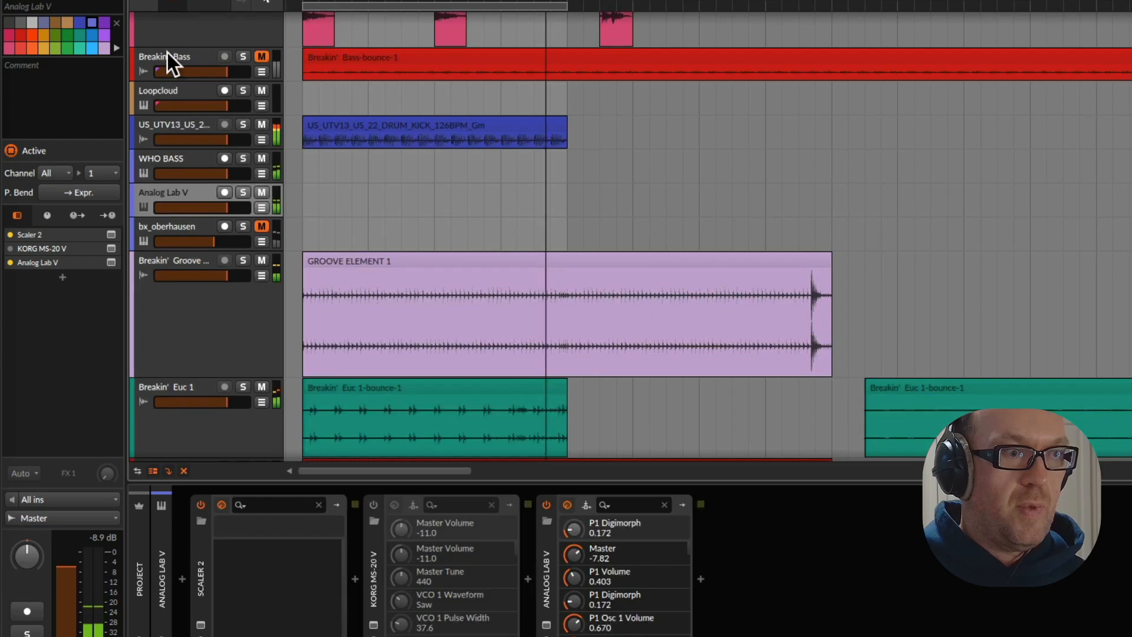
left_click(64, 278)
type("artu")
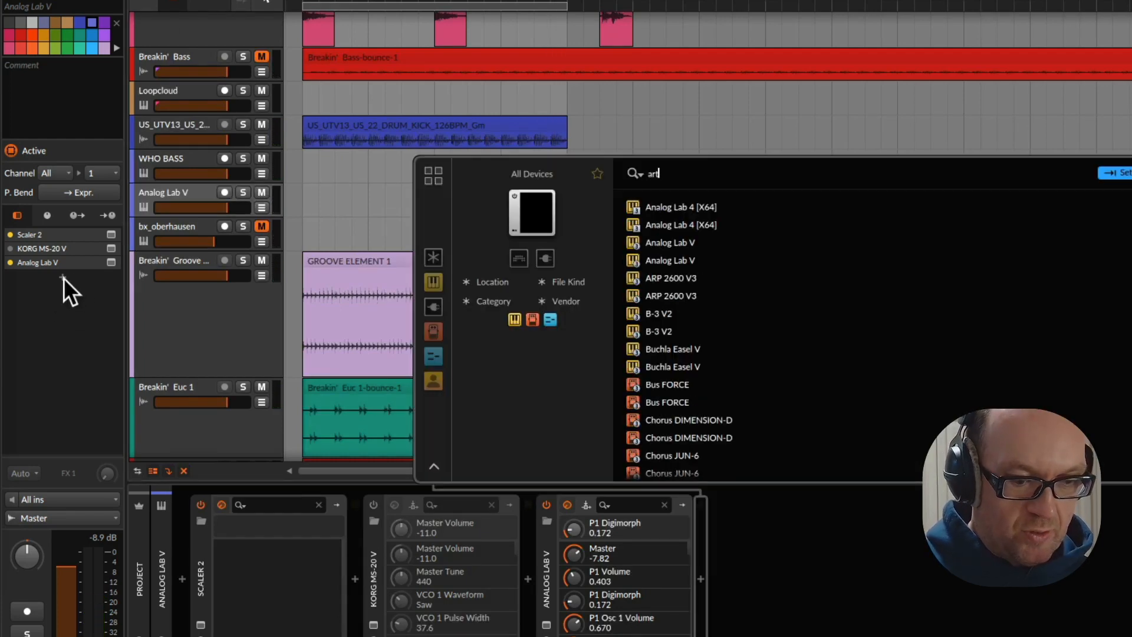
key("BackSpace")
type("yr")
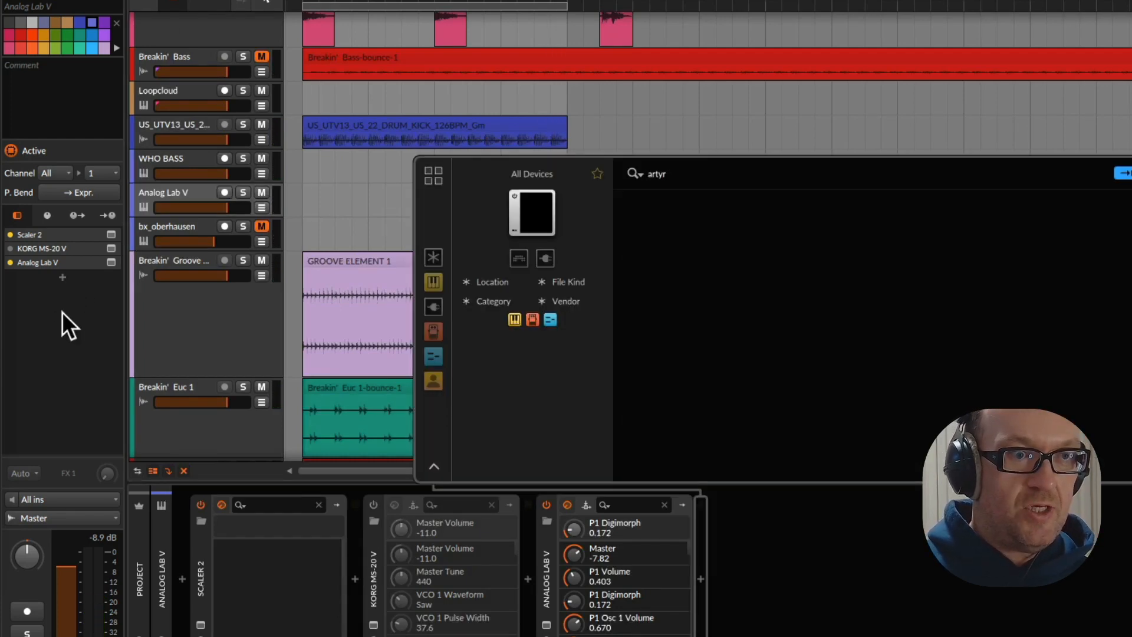
key("BackSpace")
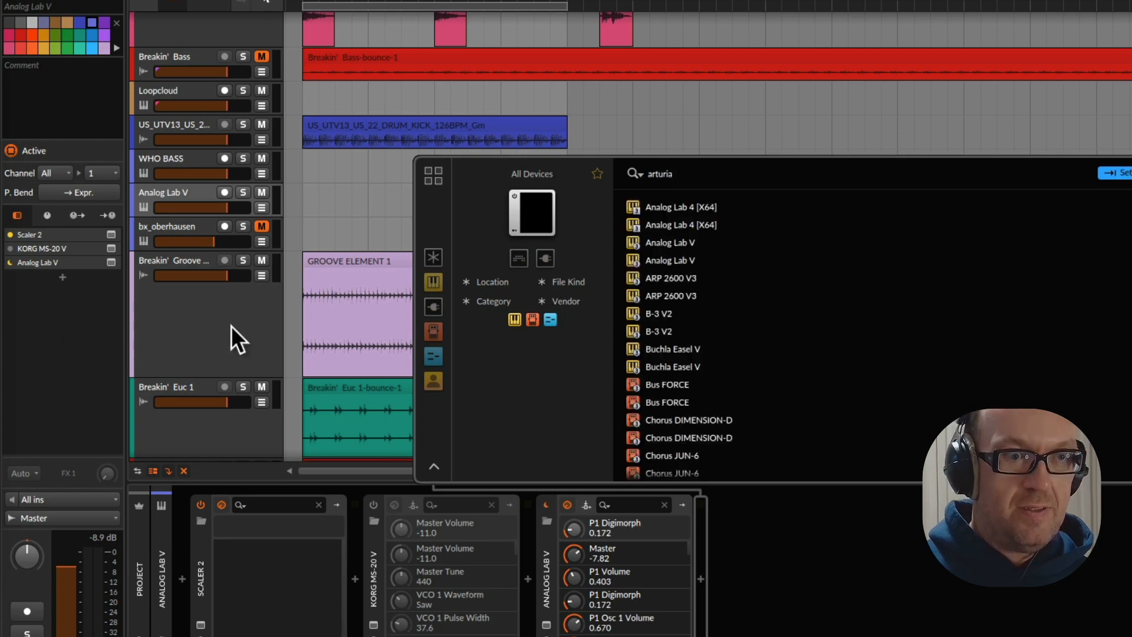
scroll(677, 333, "down", 2)
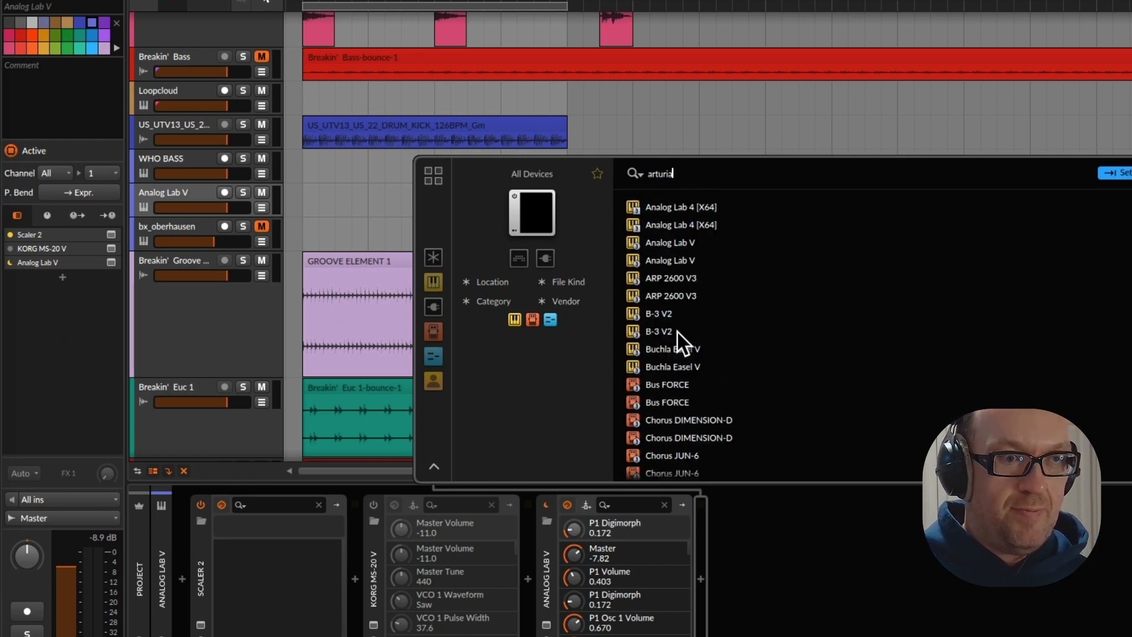
scroll(677, 331, "down", 4)
scroll(677, 330, "down", 5)
key("ctrl+a")
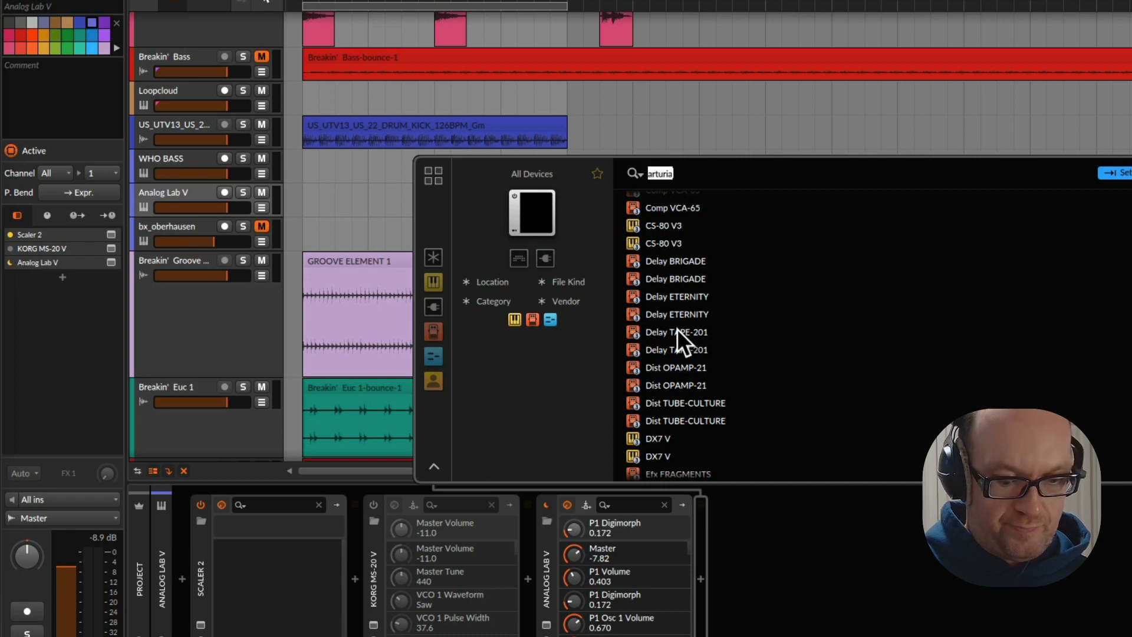
type("filter")
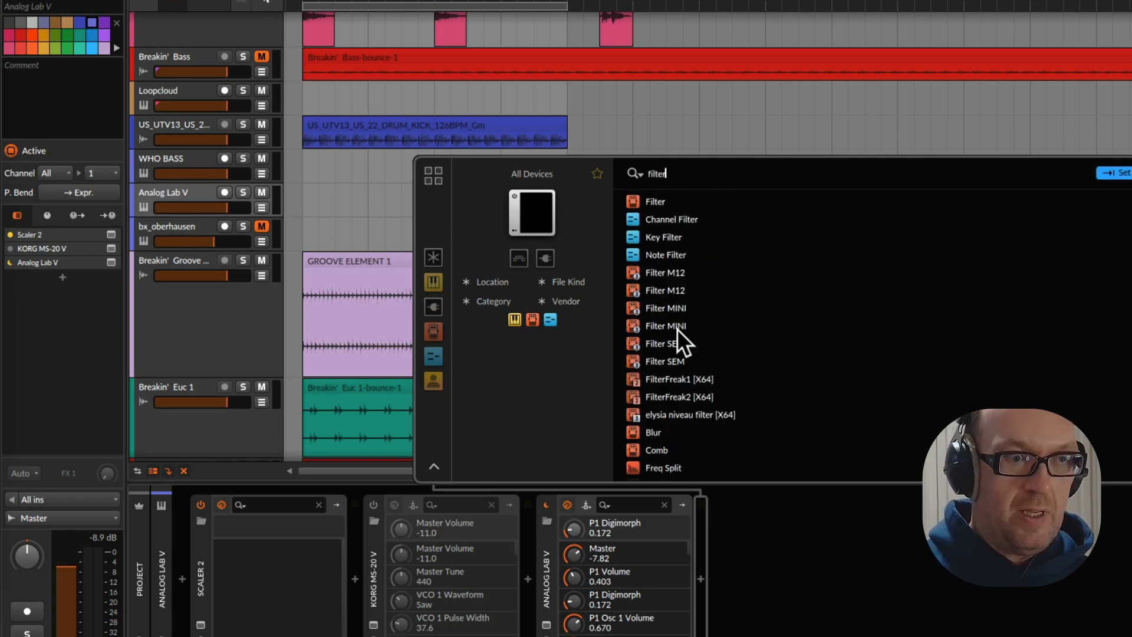
double_click(673, 274)
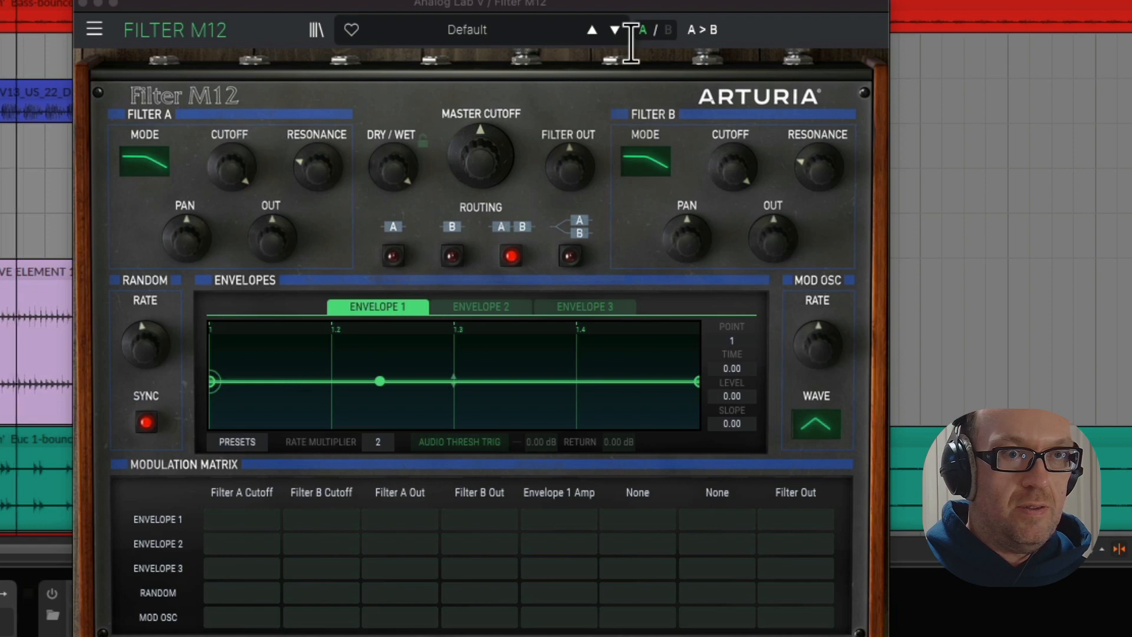
Audition successive Filter M12 presets, trying a lower Master Cutoff on Dual HP Sweeps, and load Acid Blade
left_click(614, 29)
left_click(614, 30)
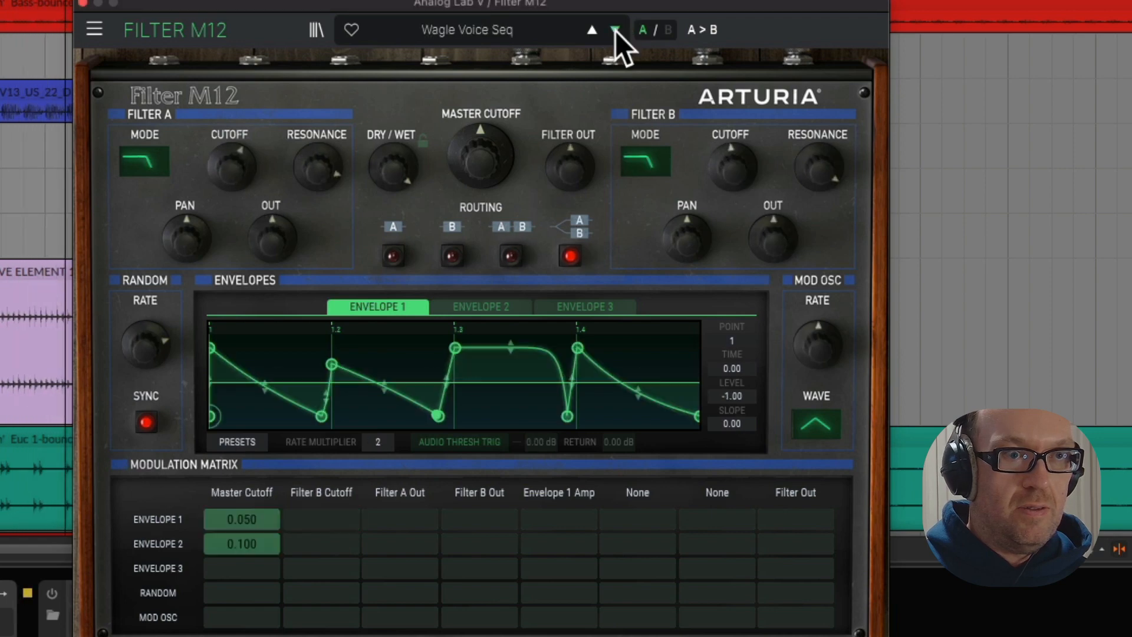
left_click(615, 29)
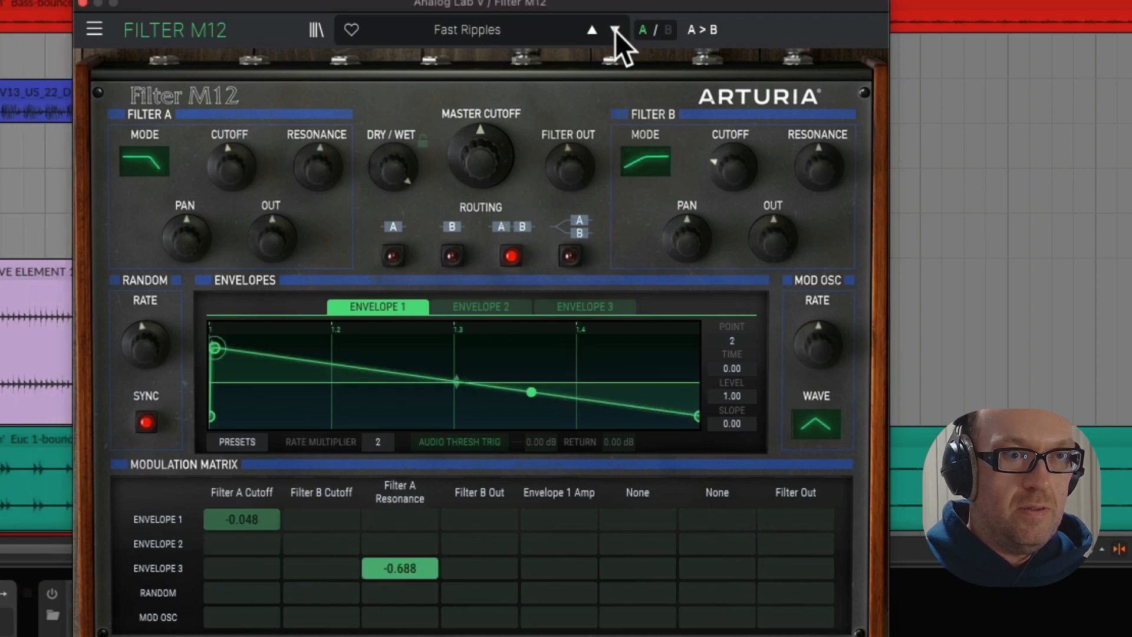
left_click(614, 30)
left_click(615, 30)
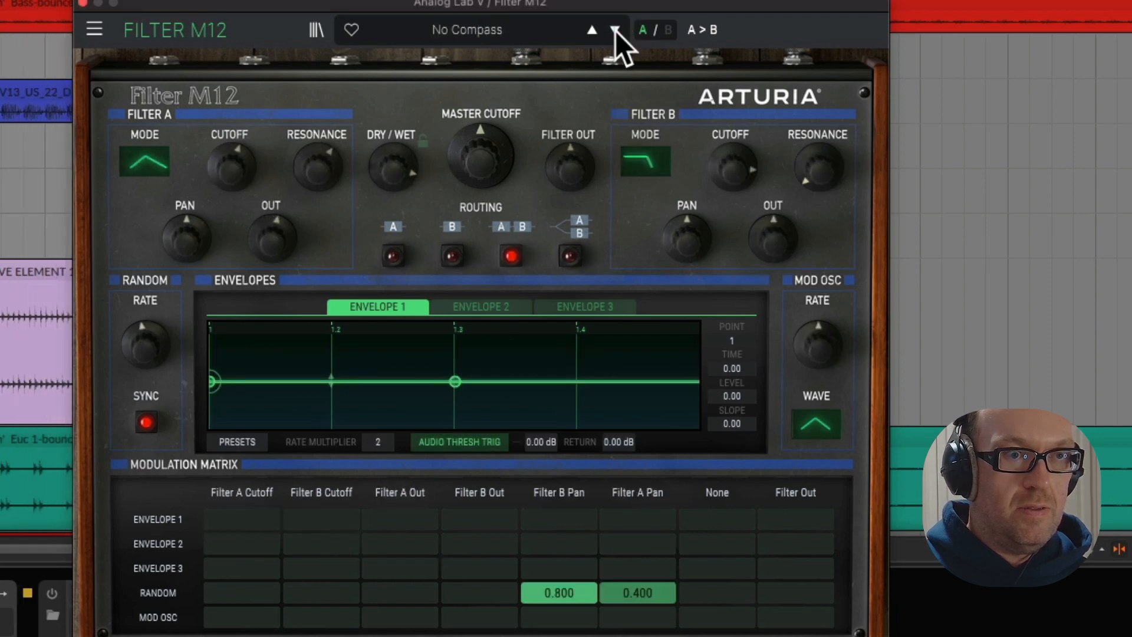
left_click(614, 31)
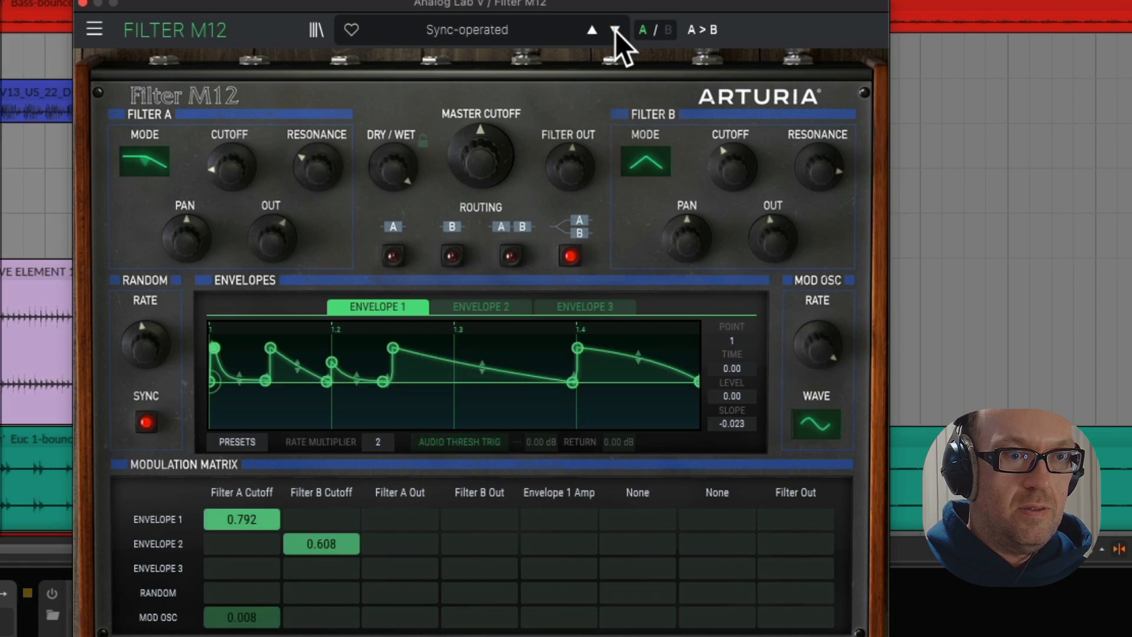
left_click(614, 31)
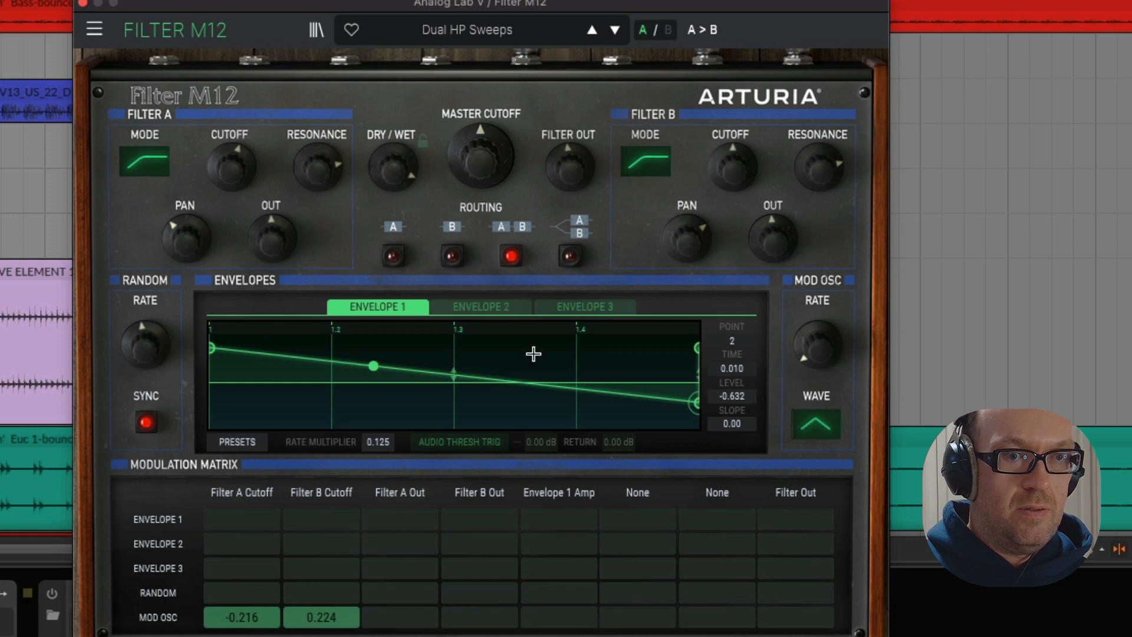
left_click_drag(469, 170, 468, 193)
left_click(615, 30)
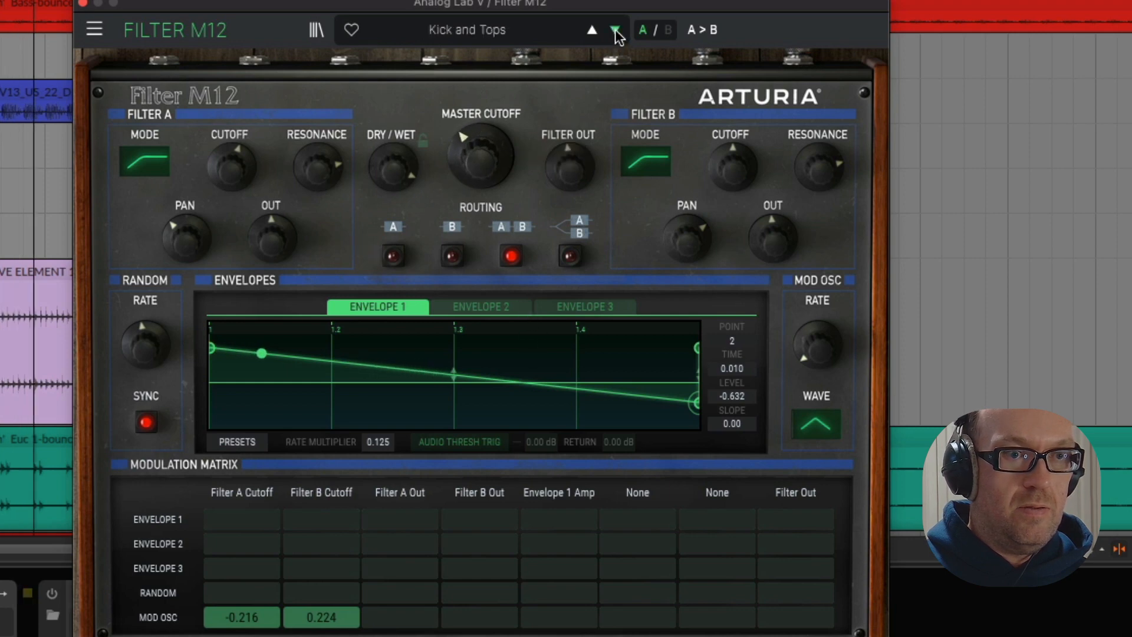
left_click(621, 28)
left_click(617, 30)
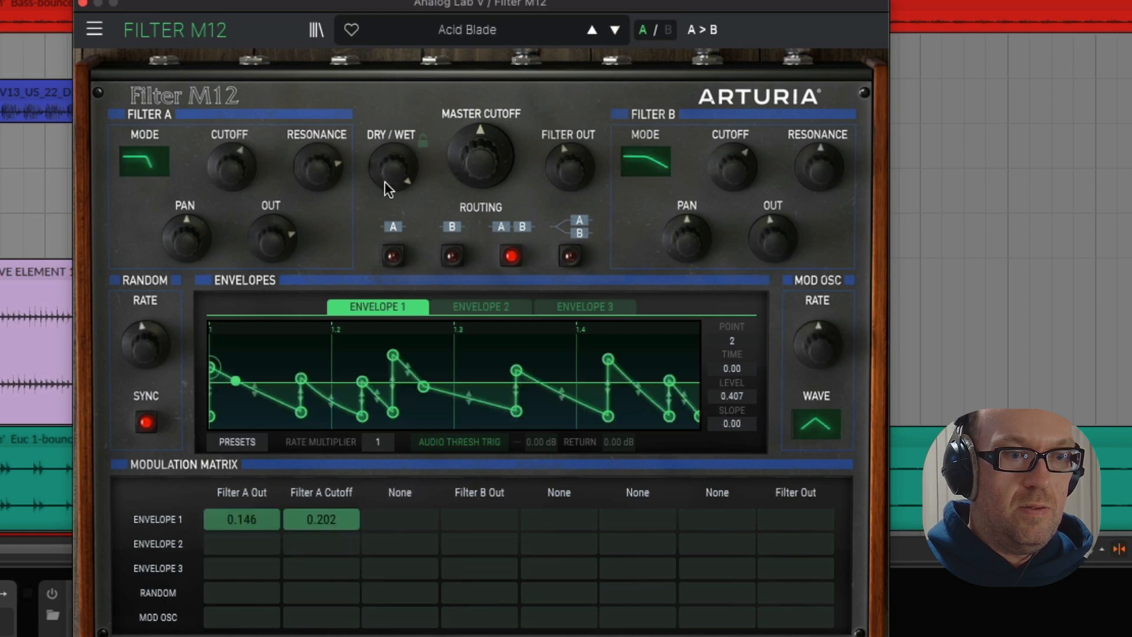
Reduce Filter M12's Dry/Wet to 69.6 and move its window clear of the end of the device chain
mouse_move(292, 241)
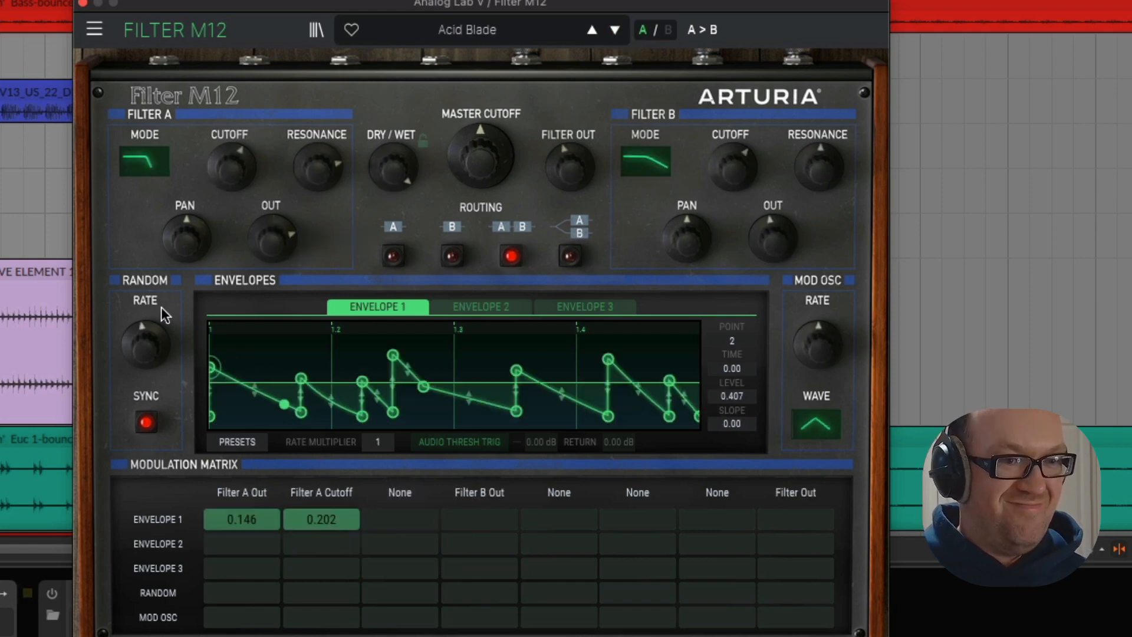
mouse_move(416, 172)
left_mouse_down()
mouse_move(415, 159)
mouse_move(416, 169)
left_mouse_up()
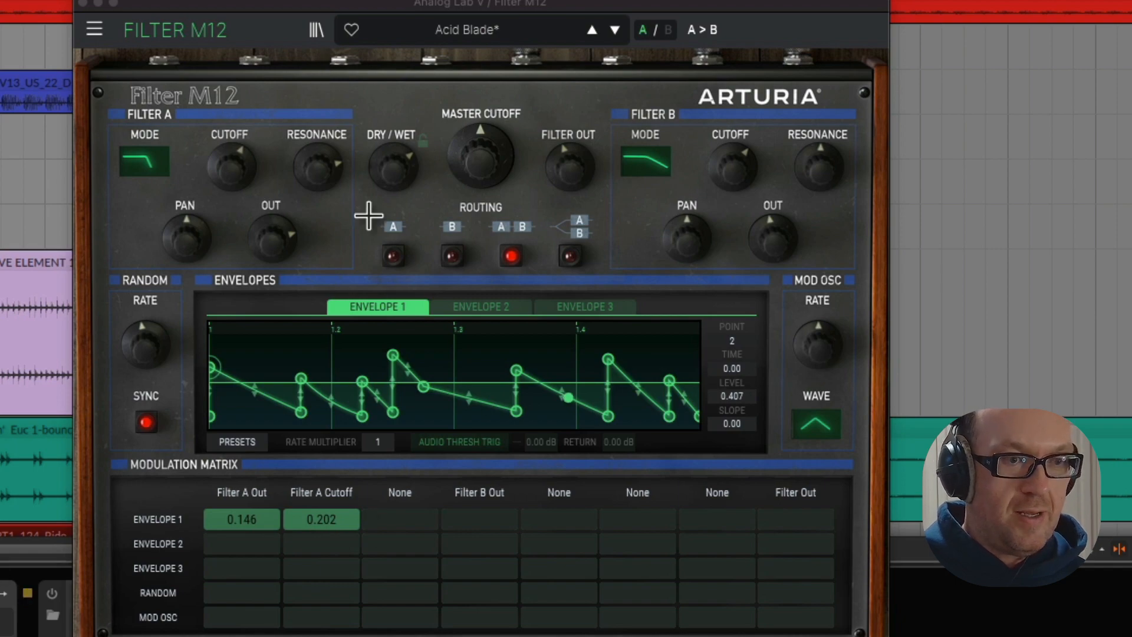
left_click_drag(431, 3, 108, 0)
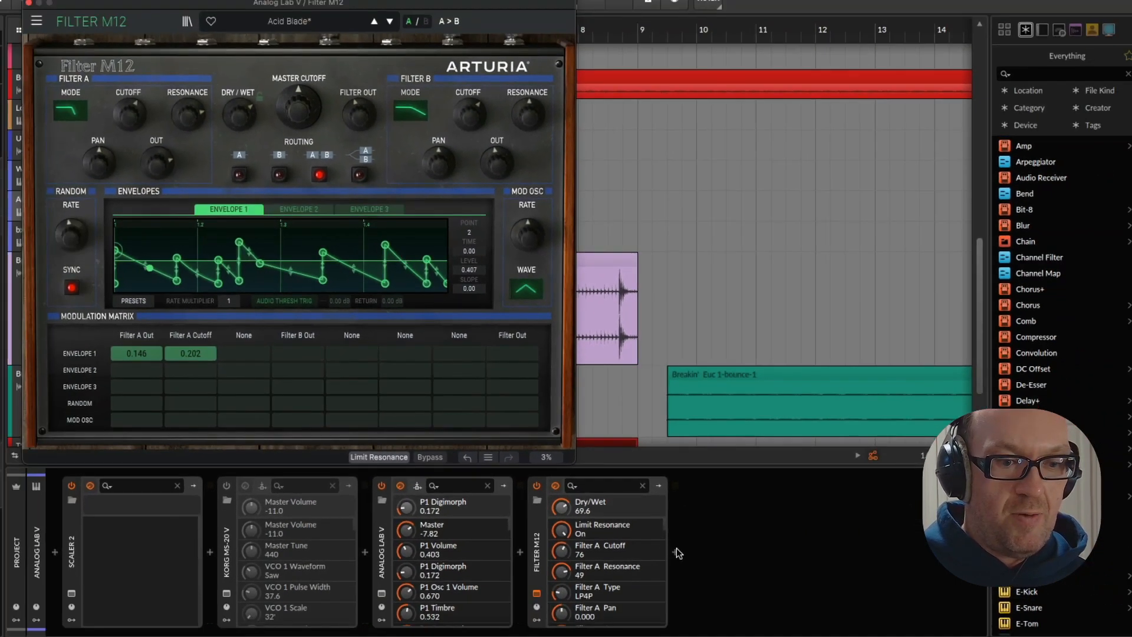
Add EQ+ after Filter M12 with a low-cut at about 123 Hz, and close the Filter M12 window
left_click(675, 552)
type("eq")
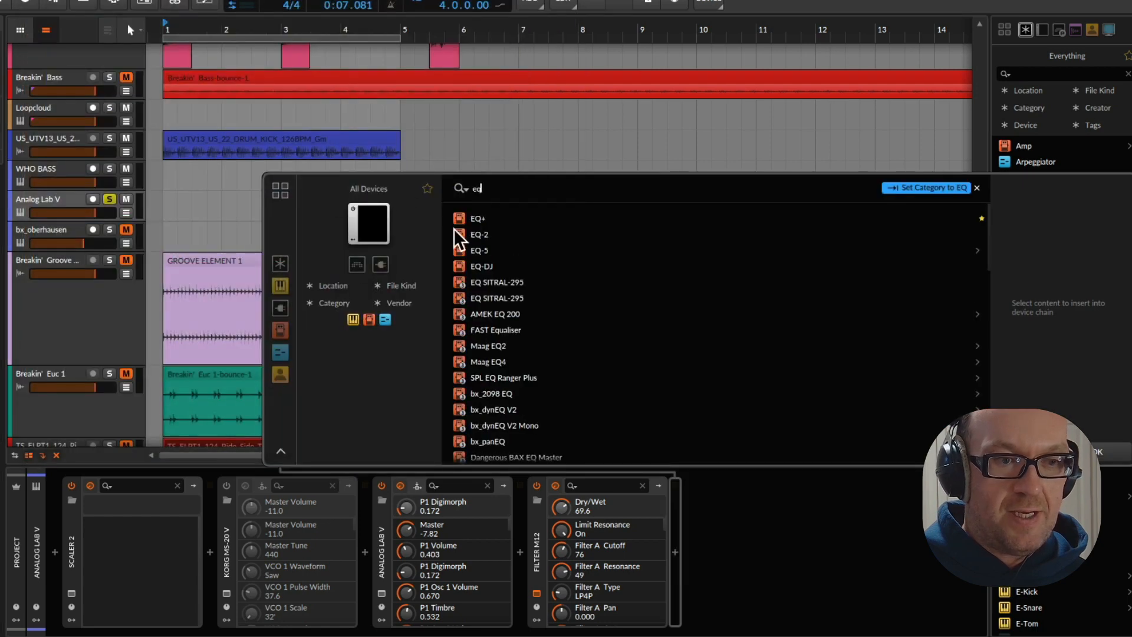
double_click(477, 218)
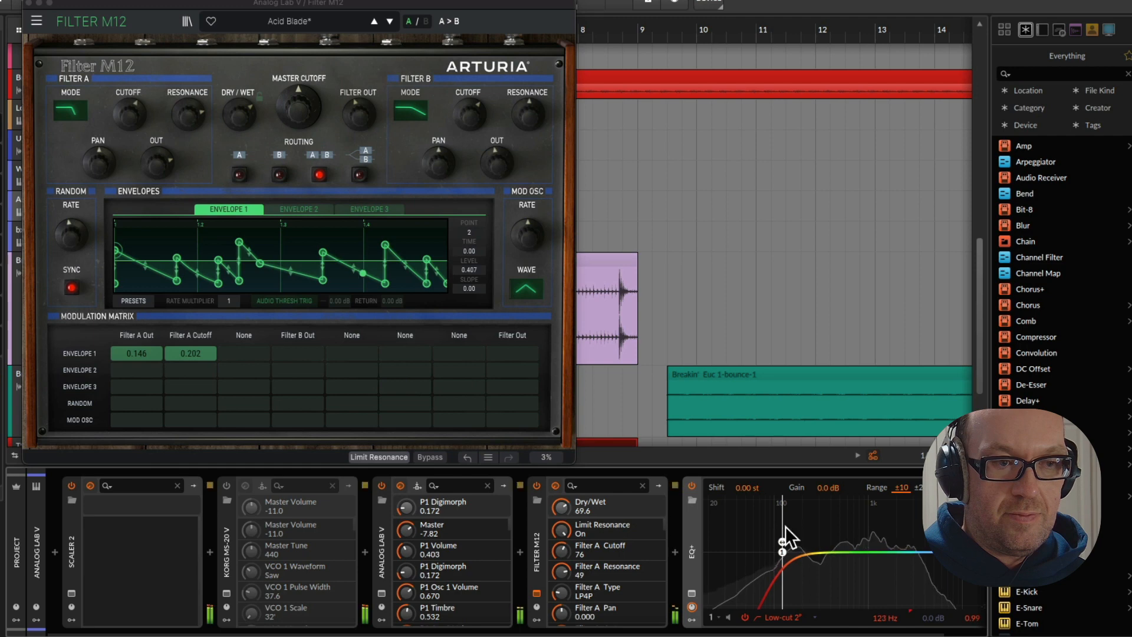
left_click(27, 3)
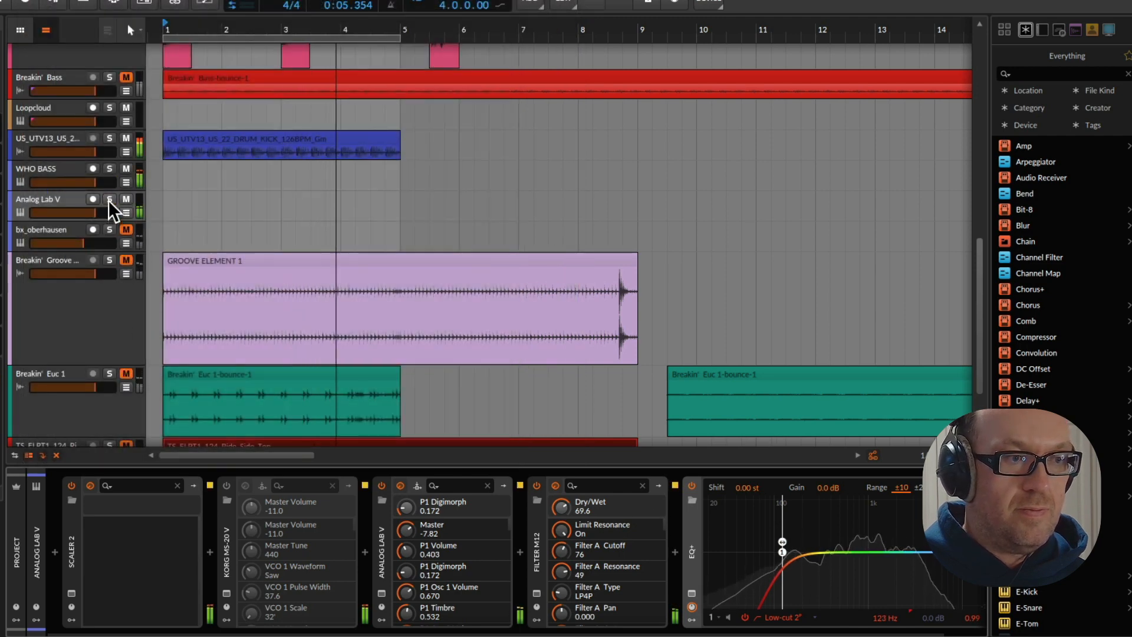
Unmute the Breakin' Full VOX track above Breakin' Bass and check it in playback
left_click(60, 203)
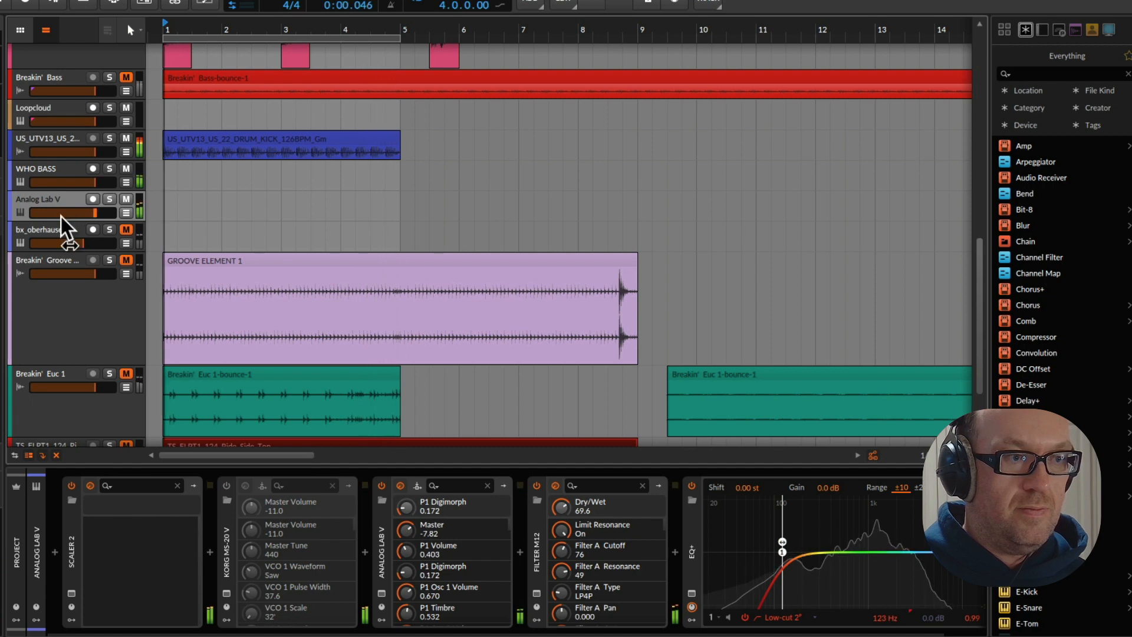
scroll(62, 216, "up", 5)
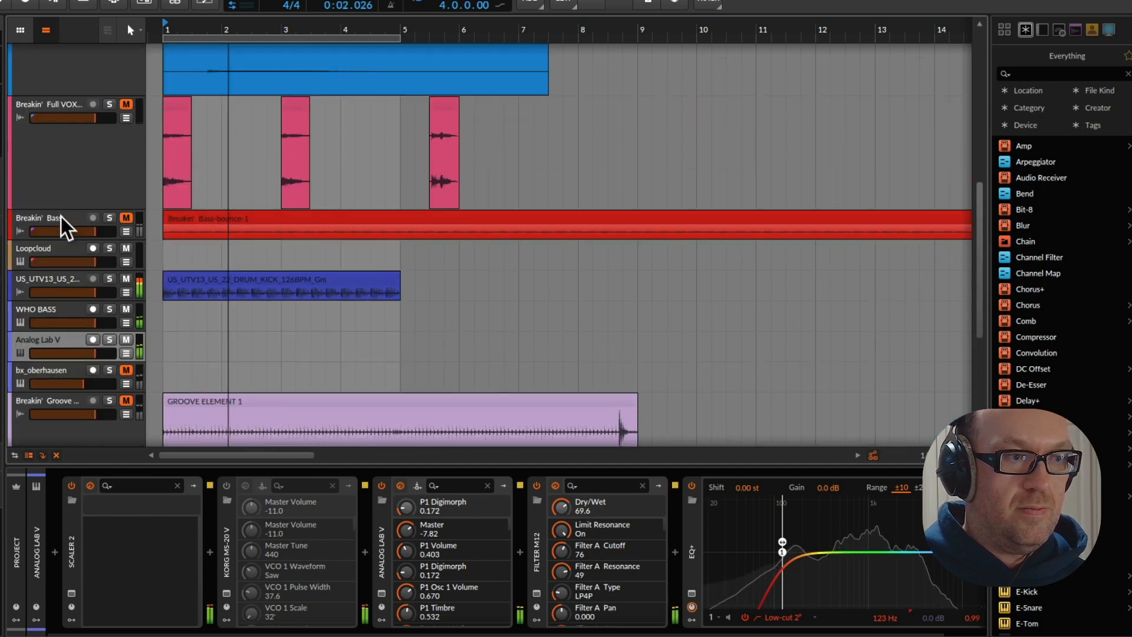
scroll(66, 227, "up", 2)
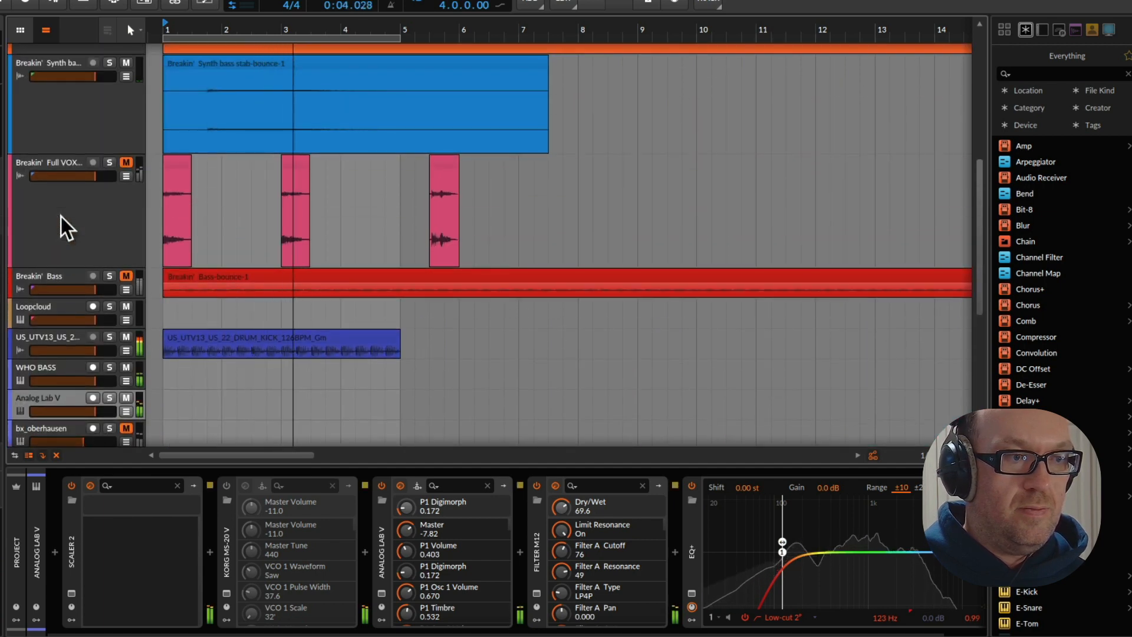
scroll(66, 227, "up", 2)
left_click(126, 235)
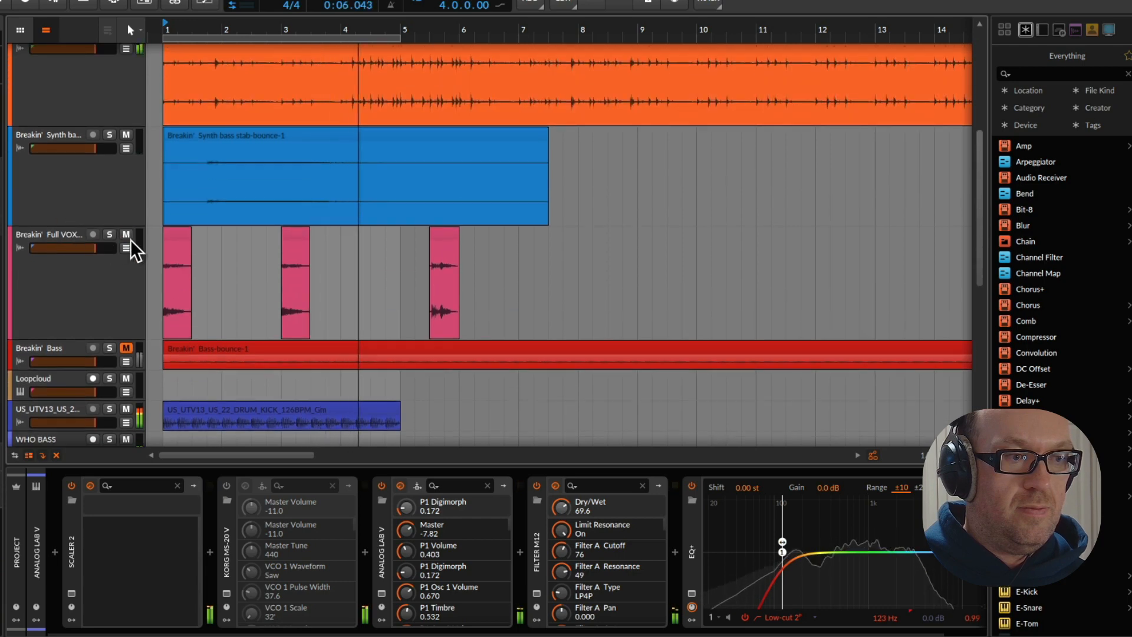
key("space")
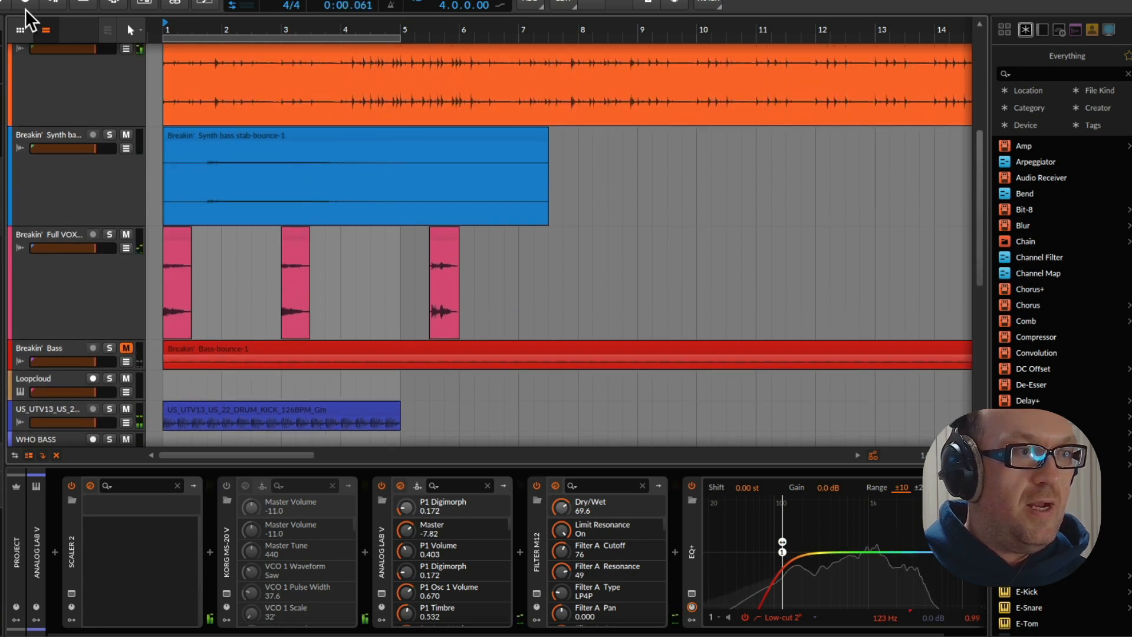
Copy the SUCKER and LAUGH clips near bar 102 of the stems project's Full VOX track to a new track below TS_FLPT1_124_Ride_Side_Top in First Play
left_click(35, 1)
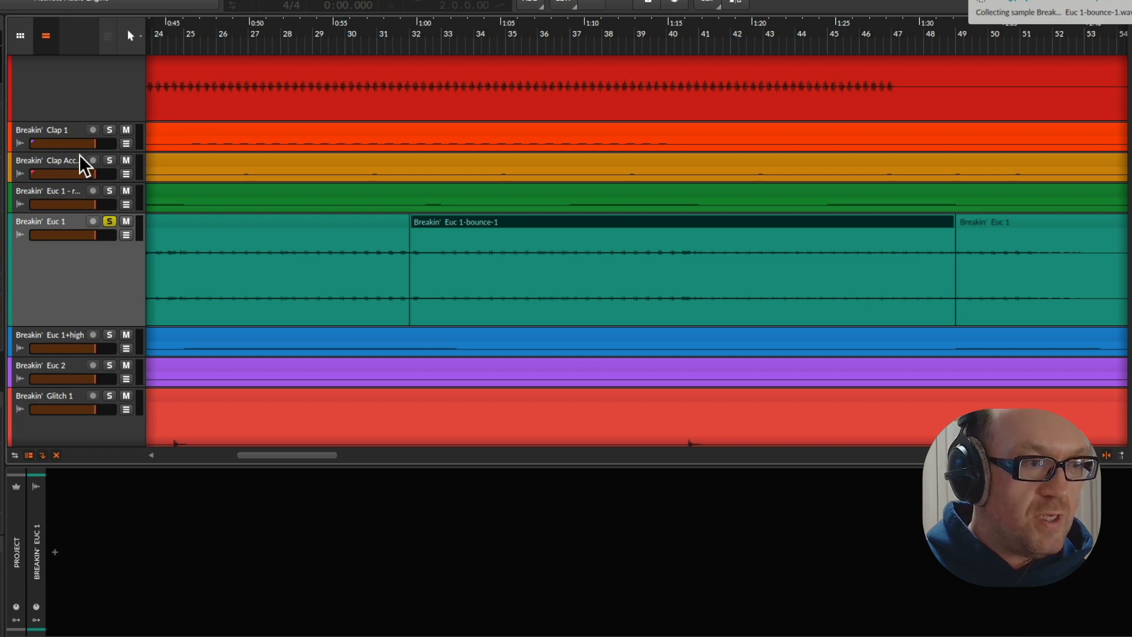
scroll(92, 275, "up", 5)
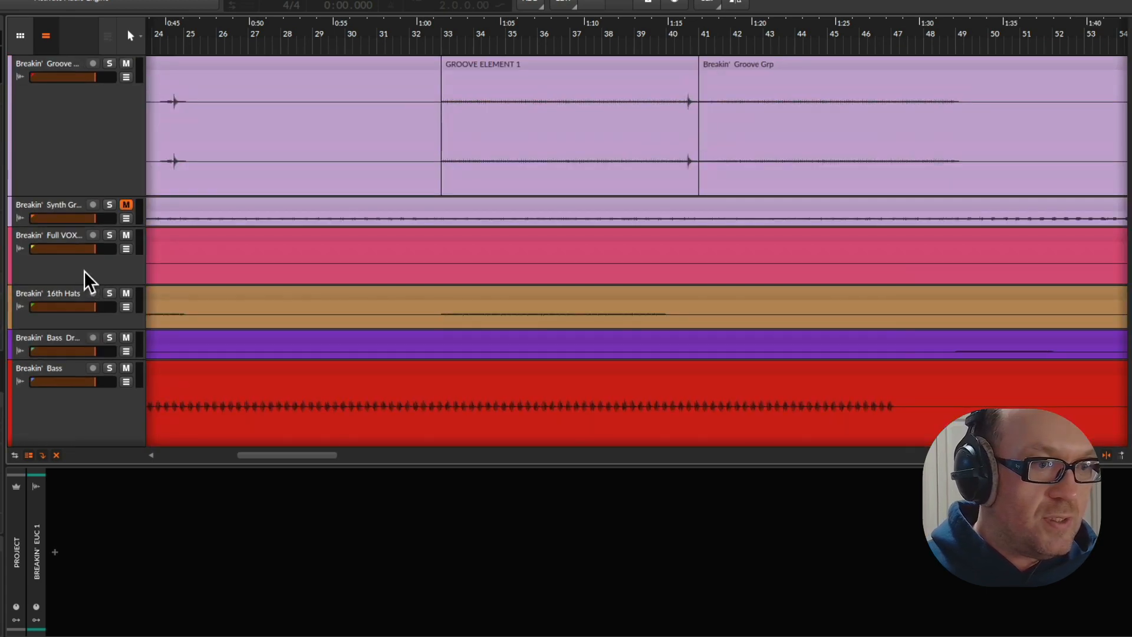
left_click(88, 277)
scroll(451, 32, "down", 5)
left_click_drag(436, 32, 138, 28)
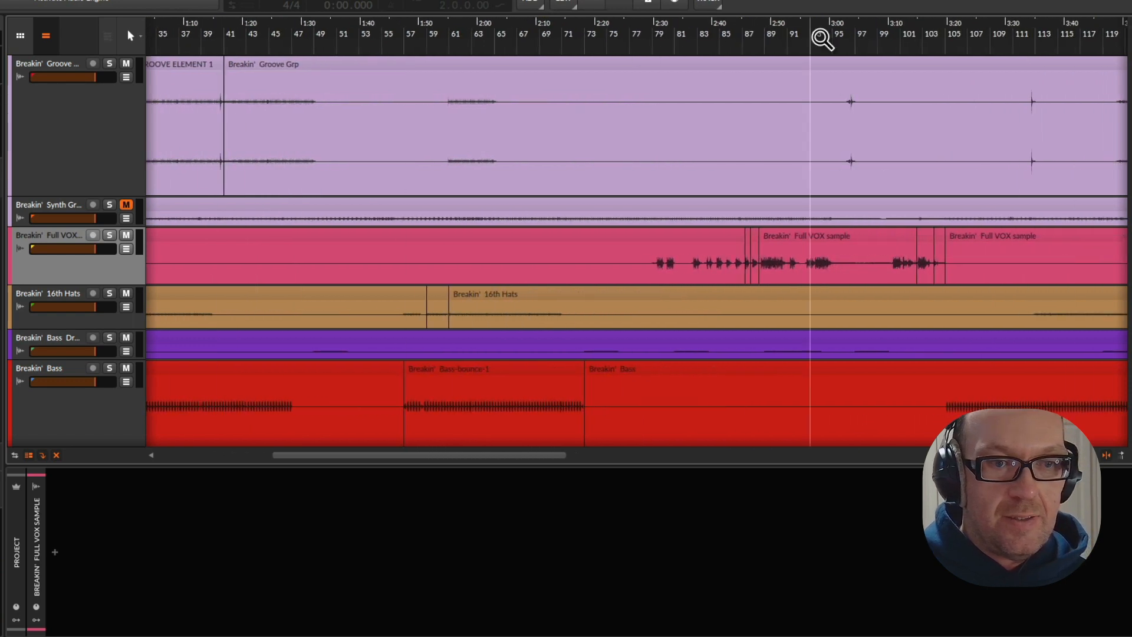
left_click_drag(673, 27, 351, 36)
left_click(691, 240)
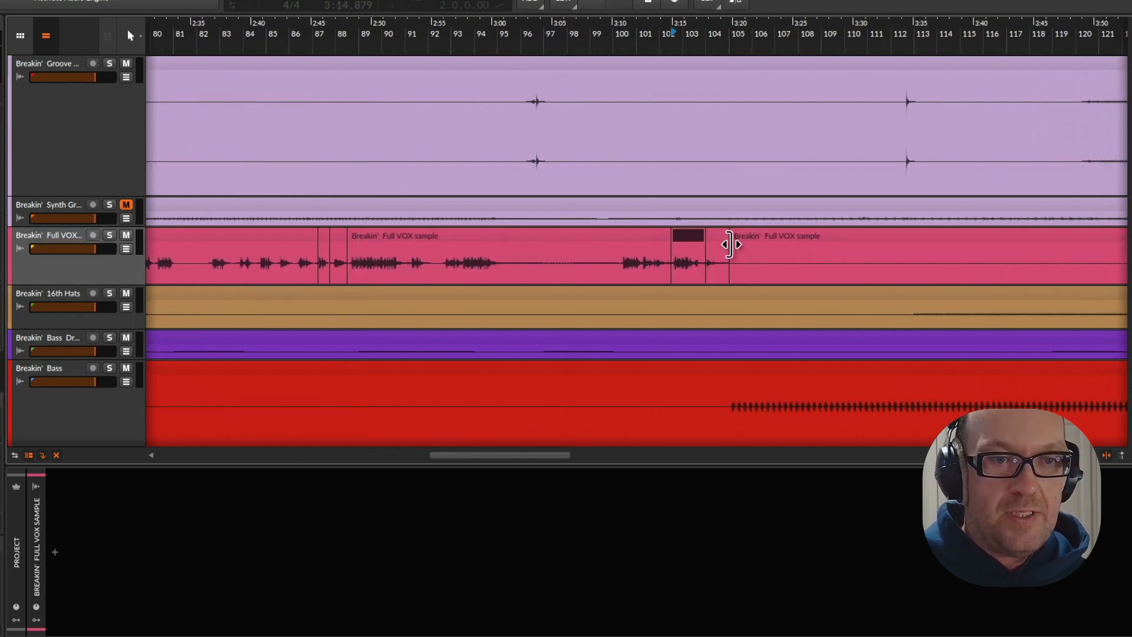
left_click_drag(696, 238, 188, 392)
scroll(225, 297, "down", 10)
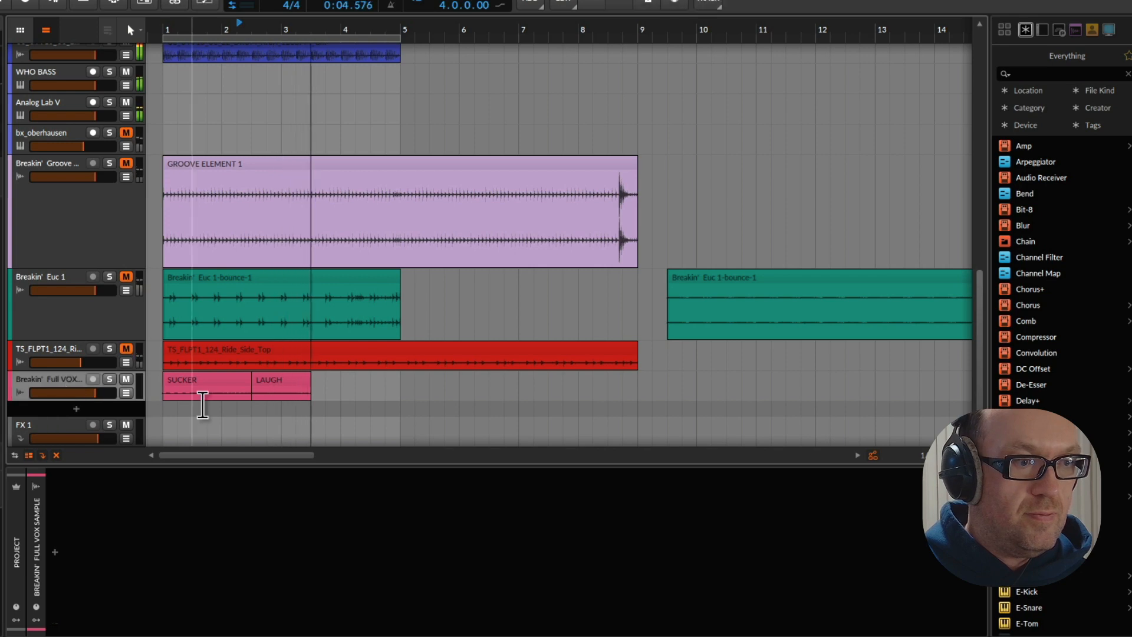
Select the SUCKER and LAUGH clips and restart playback to hear them within the loop
key("space")
left_click_drag(327, 387, 222, 385)
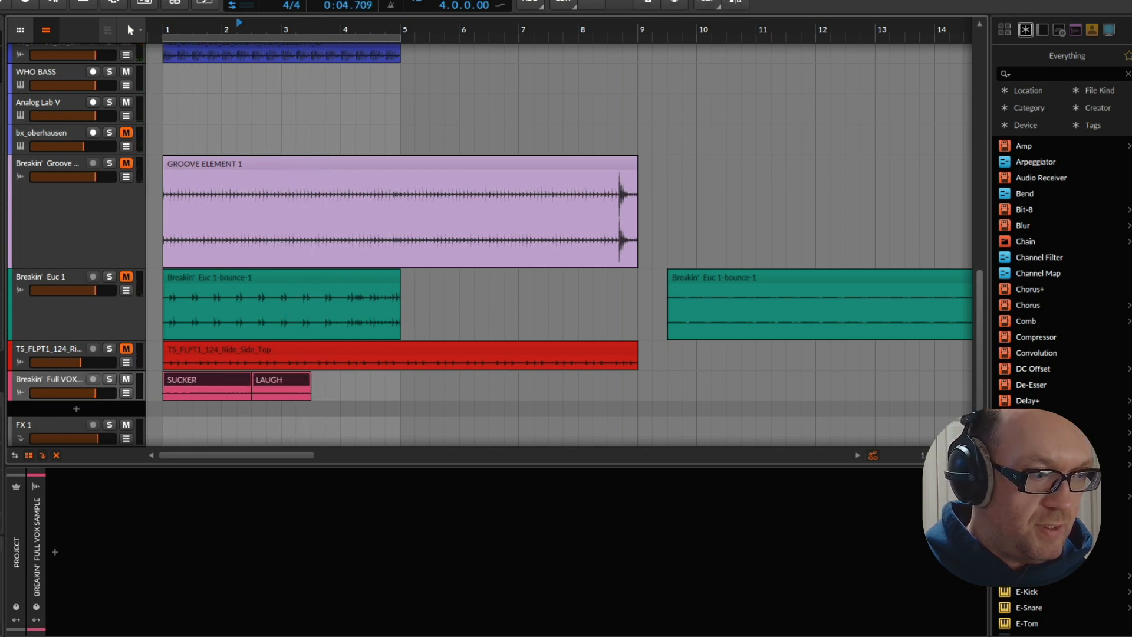
key("space")
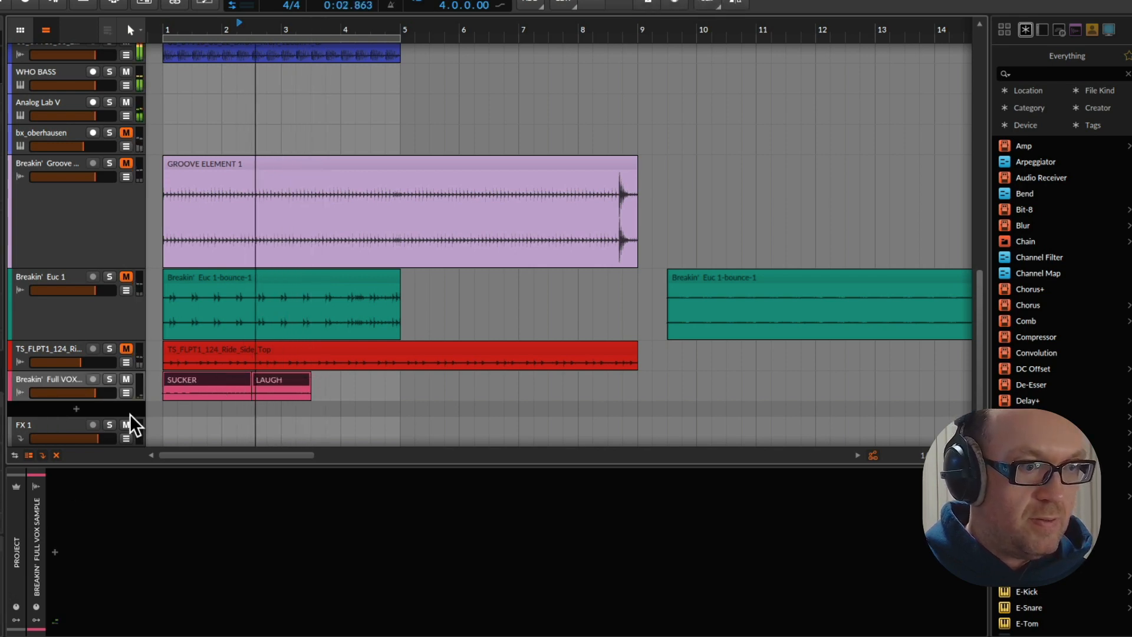
Make the new vocal track taller, move SUCKER past bar 6 outside the loop, and move LAUGH to the start of bar 1
left_click_drag(82, 403, 78, 443)
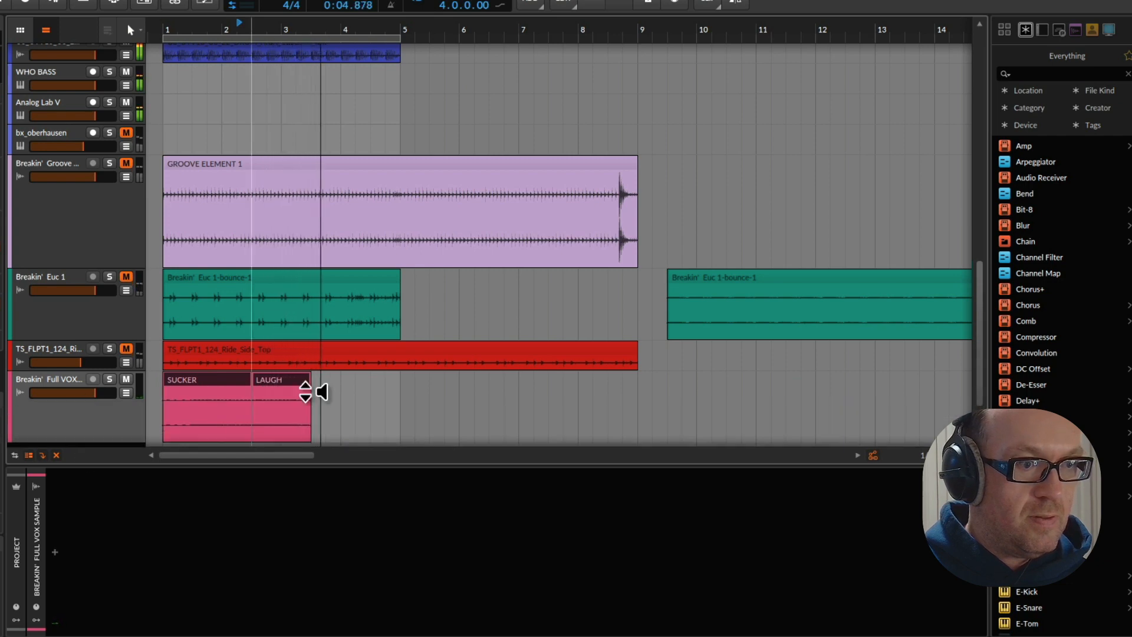
left_click_drag(179, 380, 491, 391)
key("space")
left_click_drag(273, 381, 188, 382)
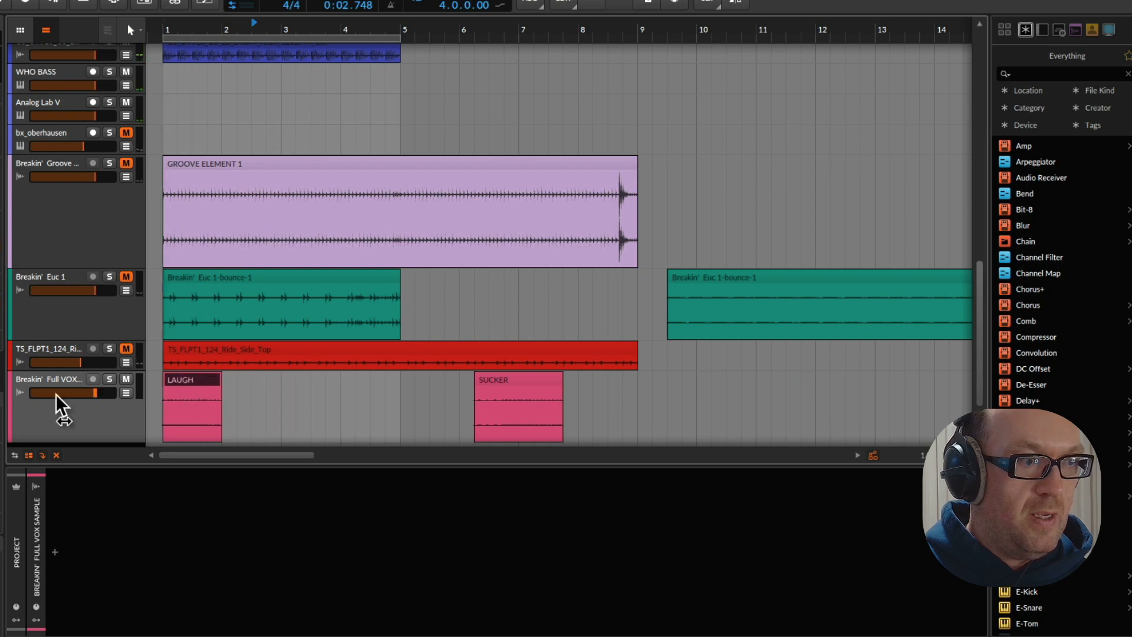
Move the LAUGH and SUCKER vocal track directly above Breakin' Bass and mute the Full VOX track above it
left_click_drag(57, 412, 97, 194)
scroll(84, 257, "up", 3)
key("space")
left_click(126, 84)
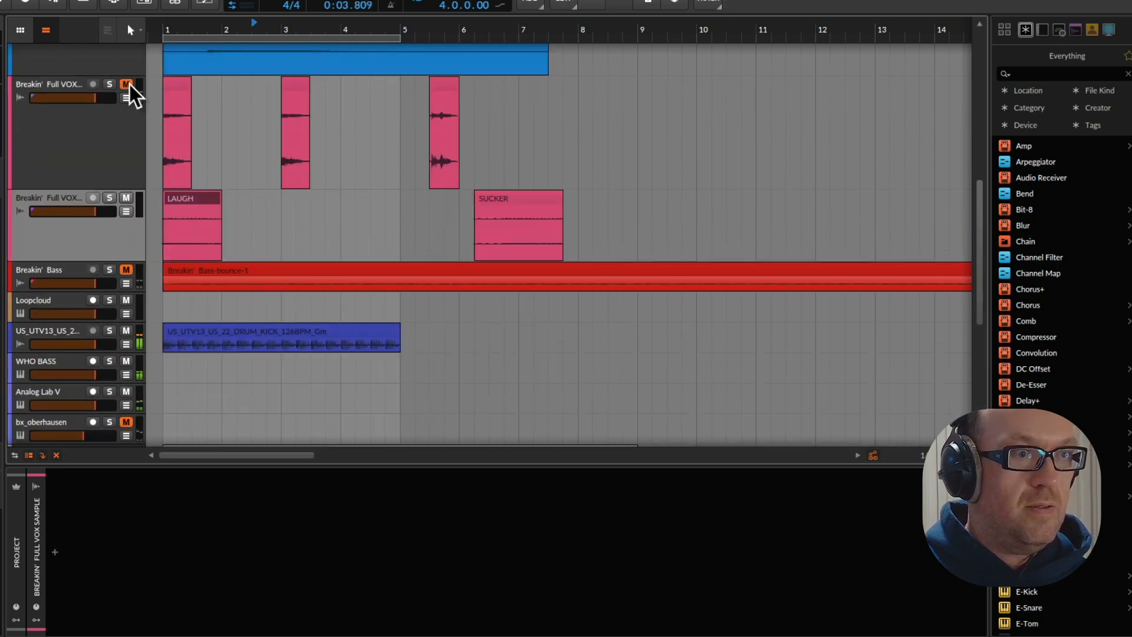
Solo the LAUGH and SUCKER track and listen to it from bar 1
left_click(110, 197)
key("space")
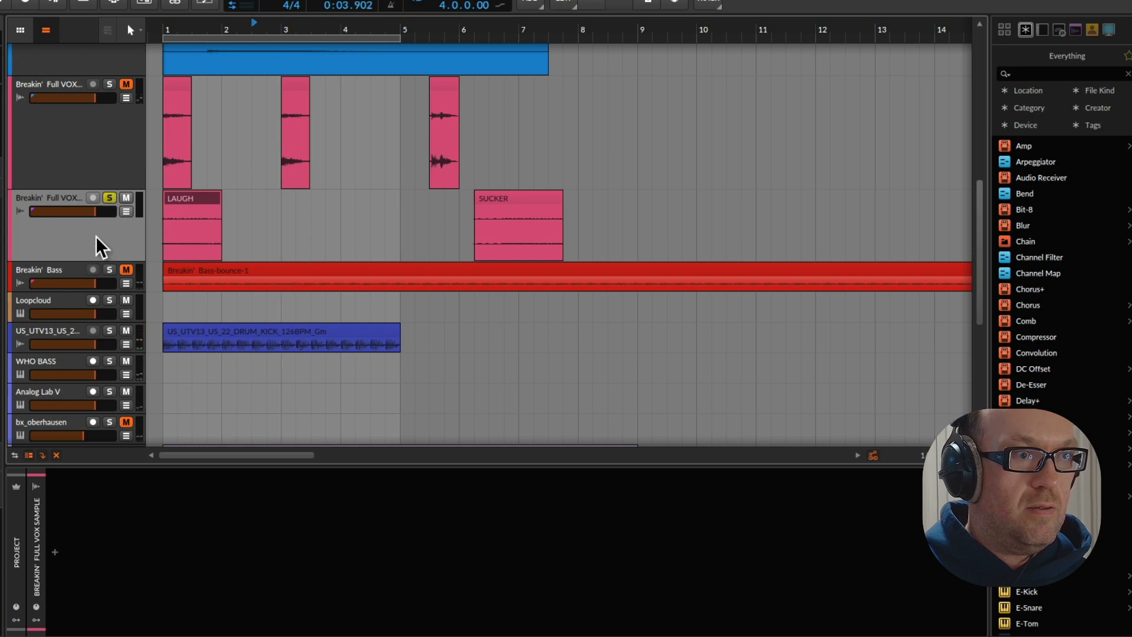
key("space")
key("space")
left_click(175, 34)
key("space")
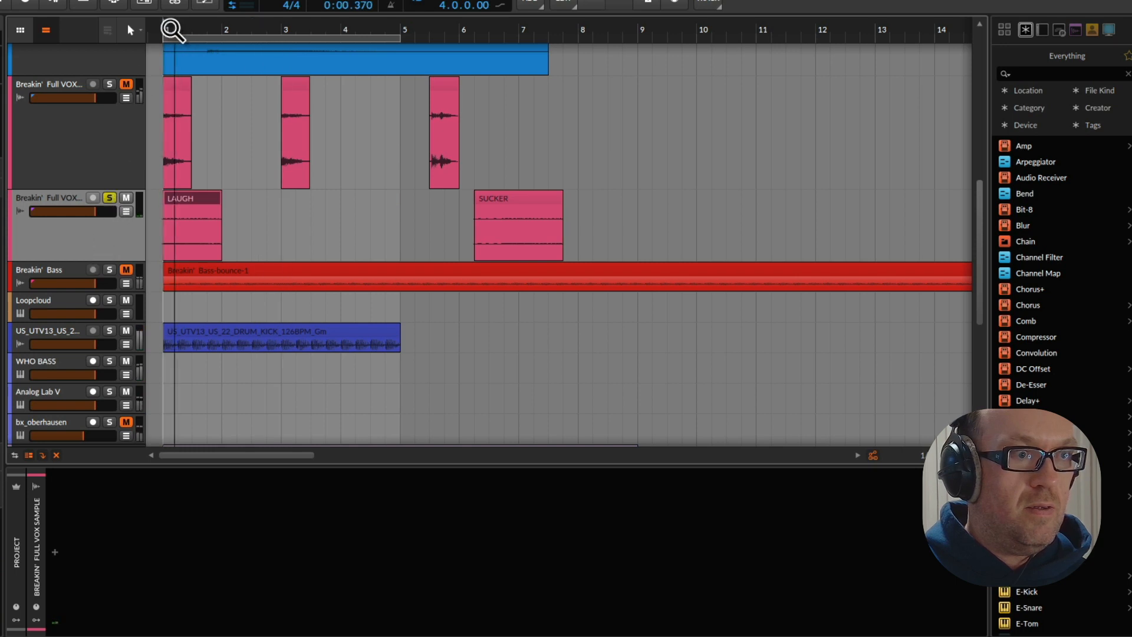
key("space")
Duplicate LAUGH so that four copies fill bars 1 to 4 of the loop, and unsolo the track
left_click(196, 199)
key("ctrl+d")
key("ctrl+d")
key("ctrl+d")
key("ctrl+d")
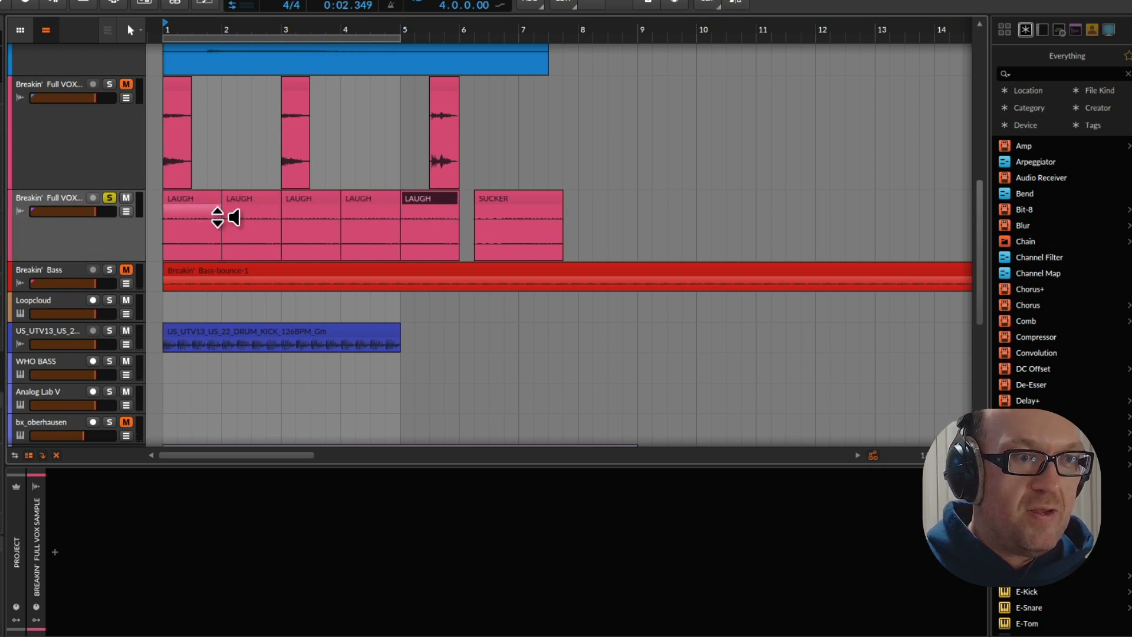
key("ctrl+z")
left_click(109, 198)
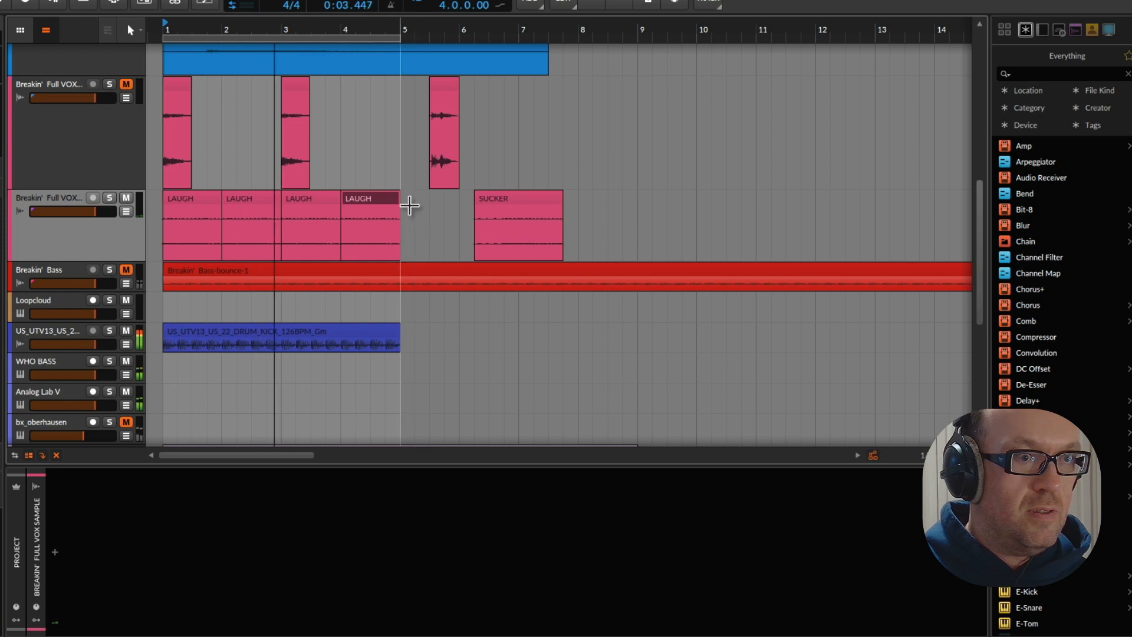
Select the four LAUGH clips and compare the loop with their track muted and unmuted
left_click_drag(408, 205, 185, 224)
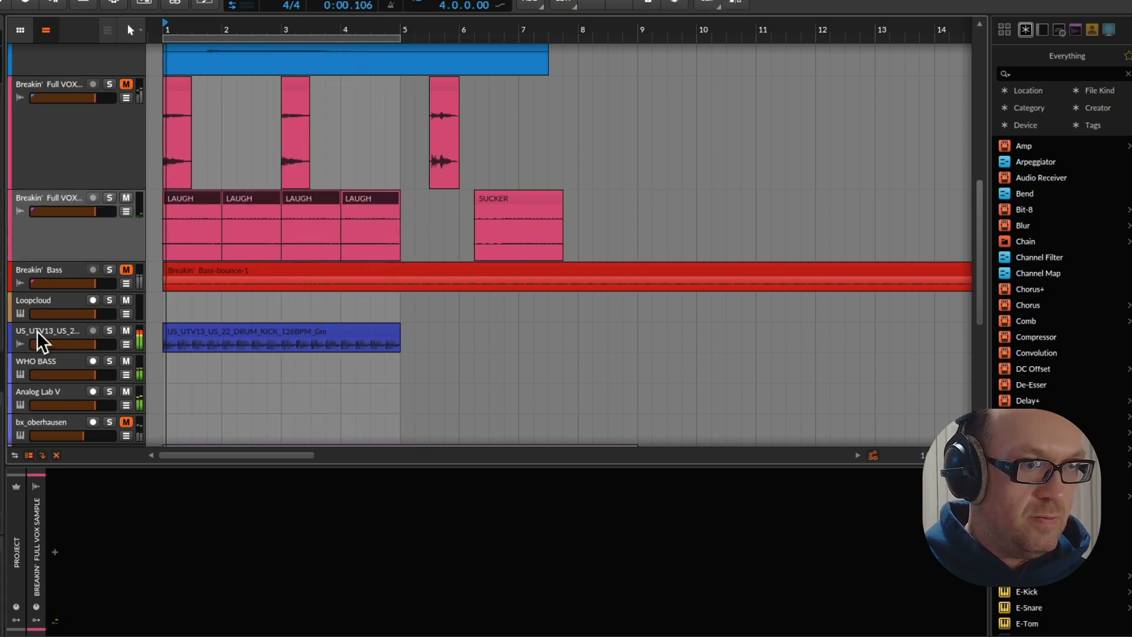
left_click(125, 199)
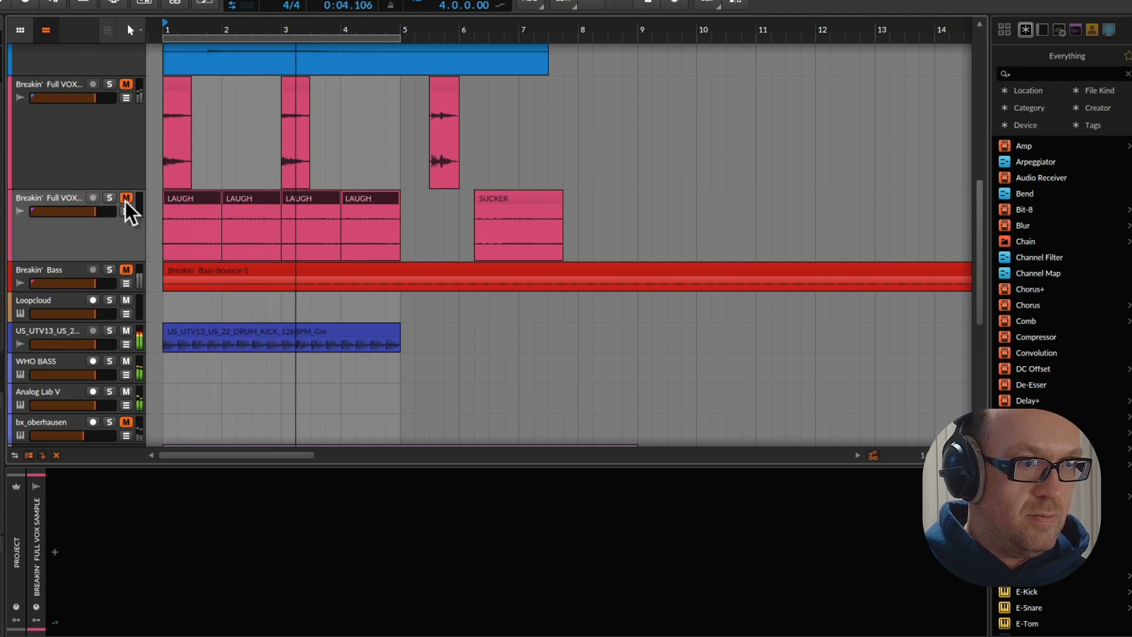
left_click(126, 198)
Duplicate the LAUGH and SUCKER track, delete the copy's LAUGH clips, and move its SUCKER clip to the middle of bar 1
scroll(224, 333, "down", 5)
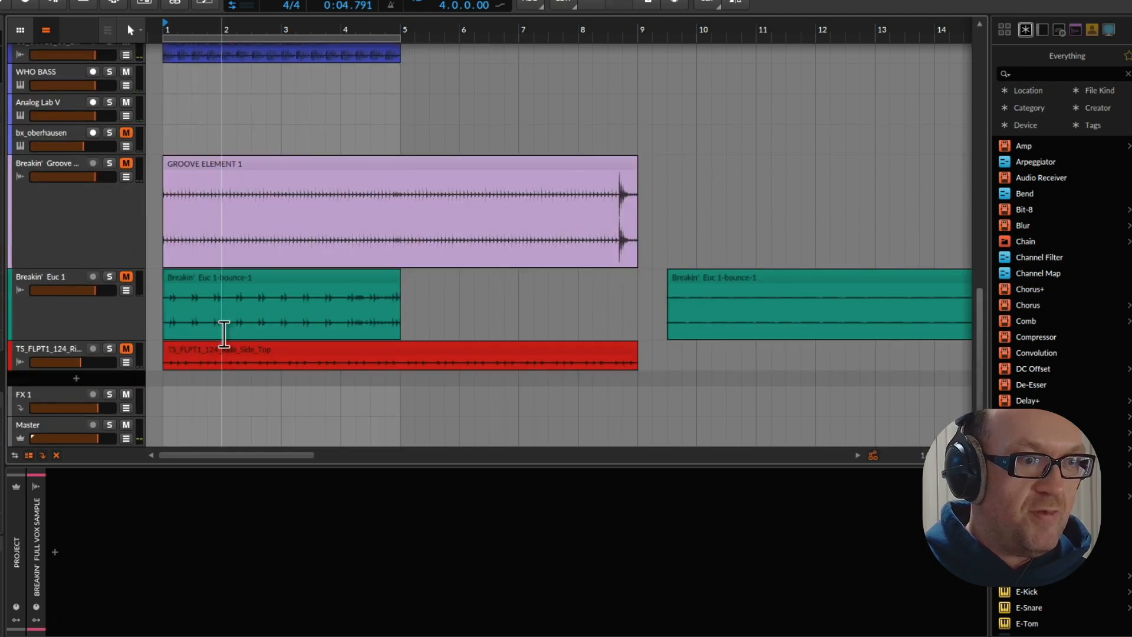
scroll(222, 328, "up", 5)
left_click(65, 273)
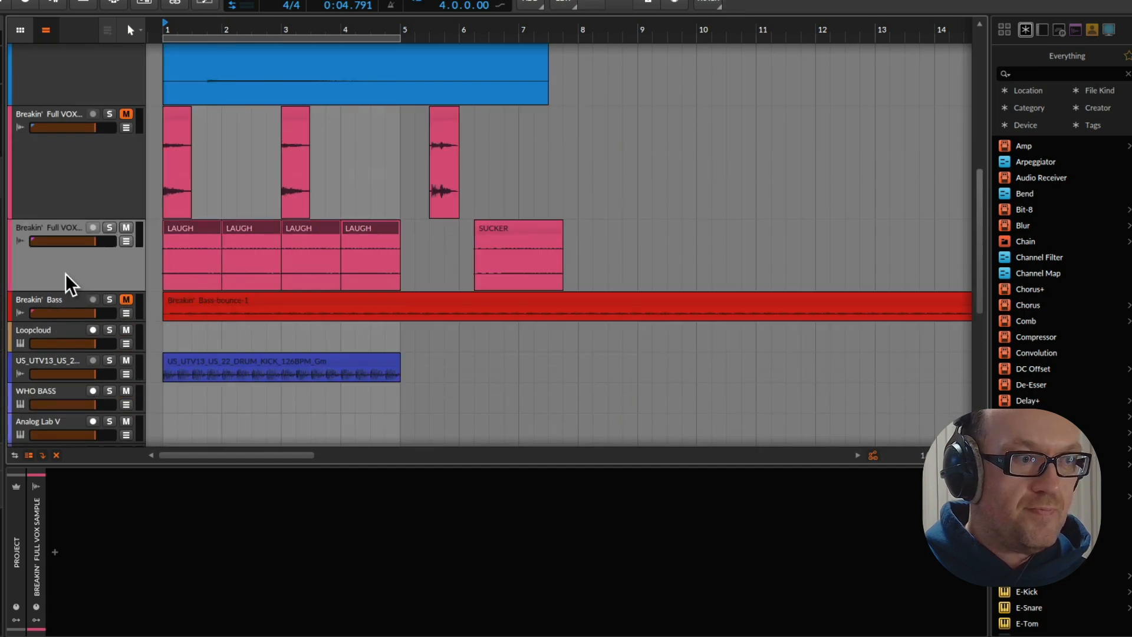
key("ctrl+d")
left_click_drag(410, 307, 202, 304)
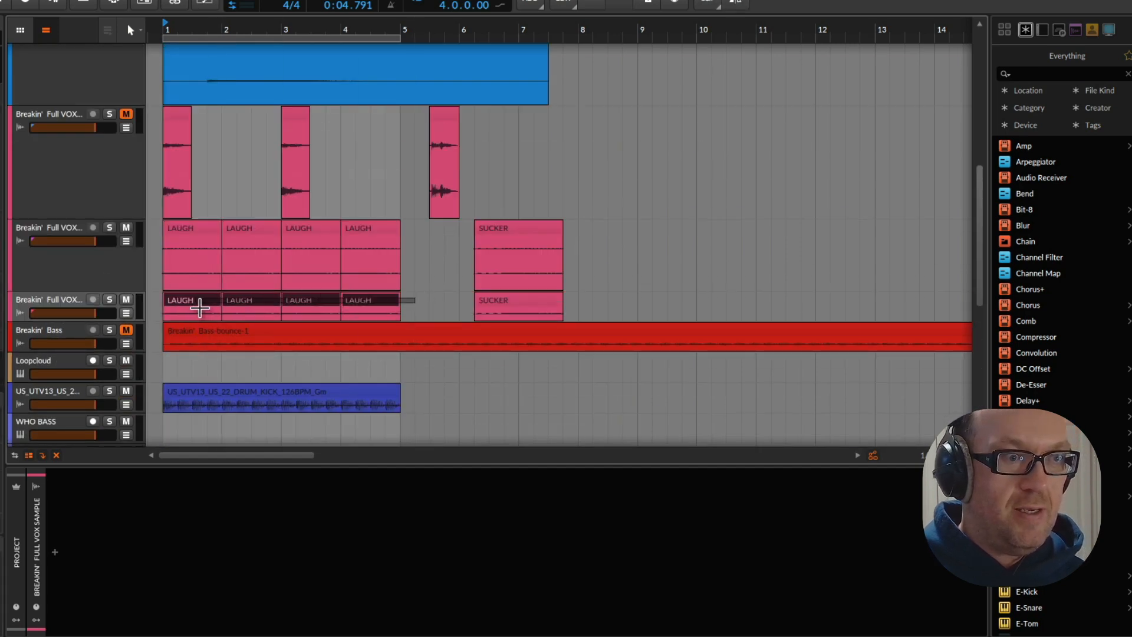
key("Delete")
left_click_drag(487, 299, 210, 302)
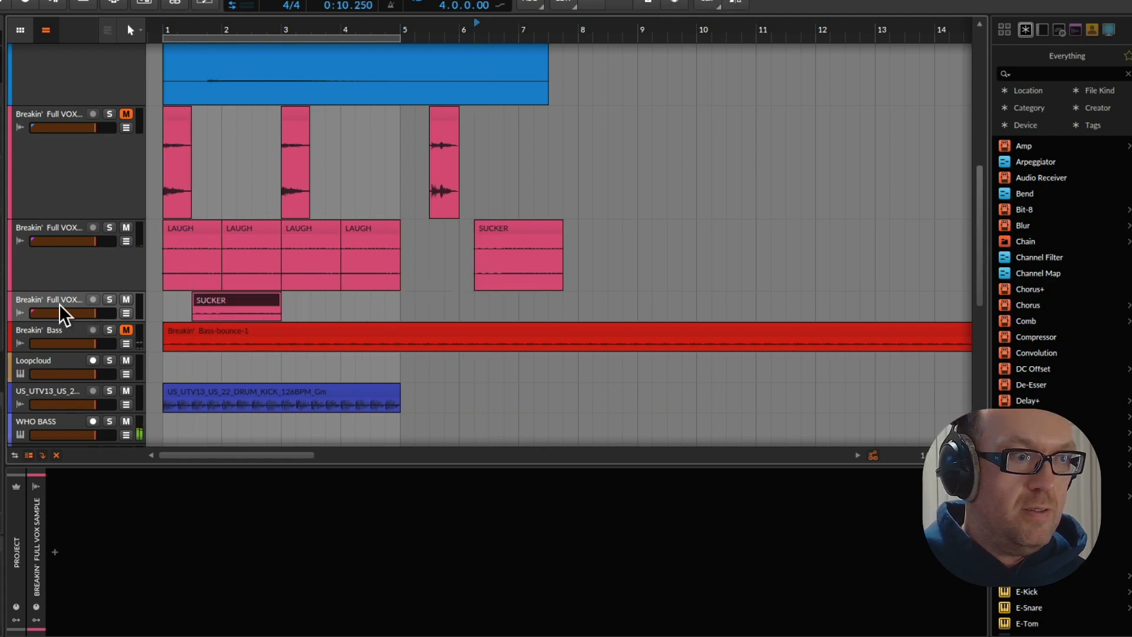
Make the duplicated vocal track taller and start its SUCKER clip at bar 1, running it past bar 6
left_click(167, 32)
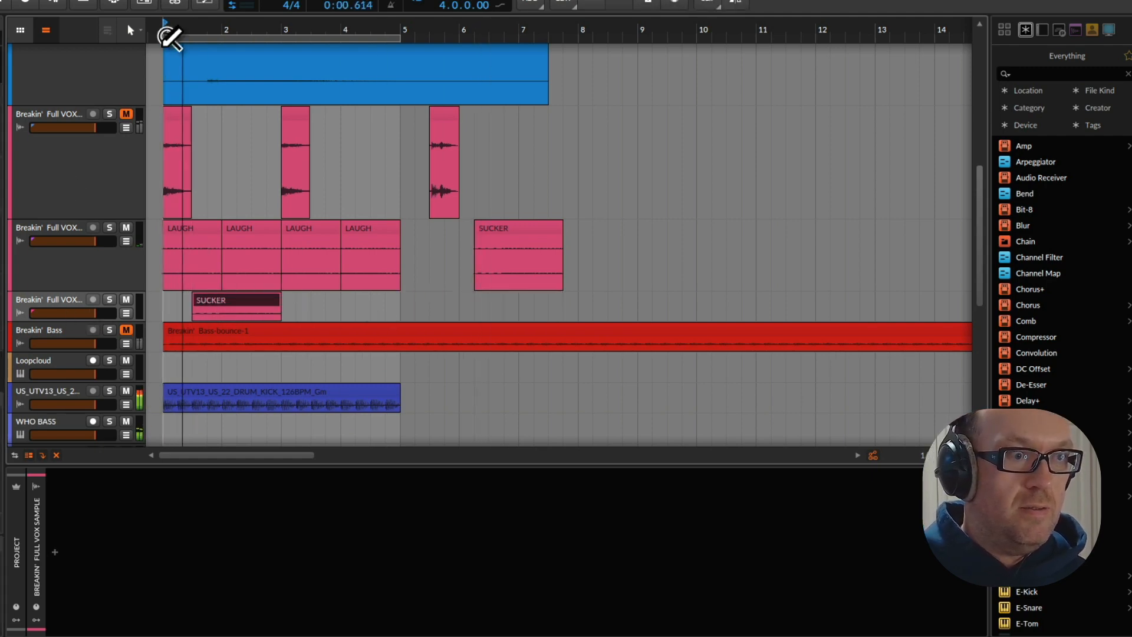
left_click(233, 299)
key("space")
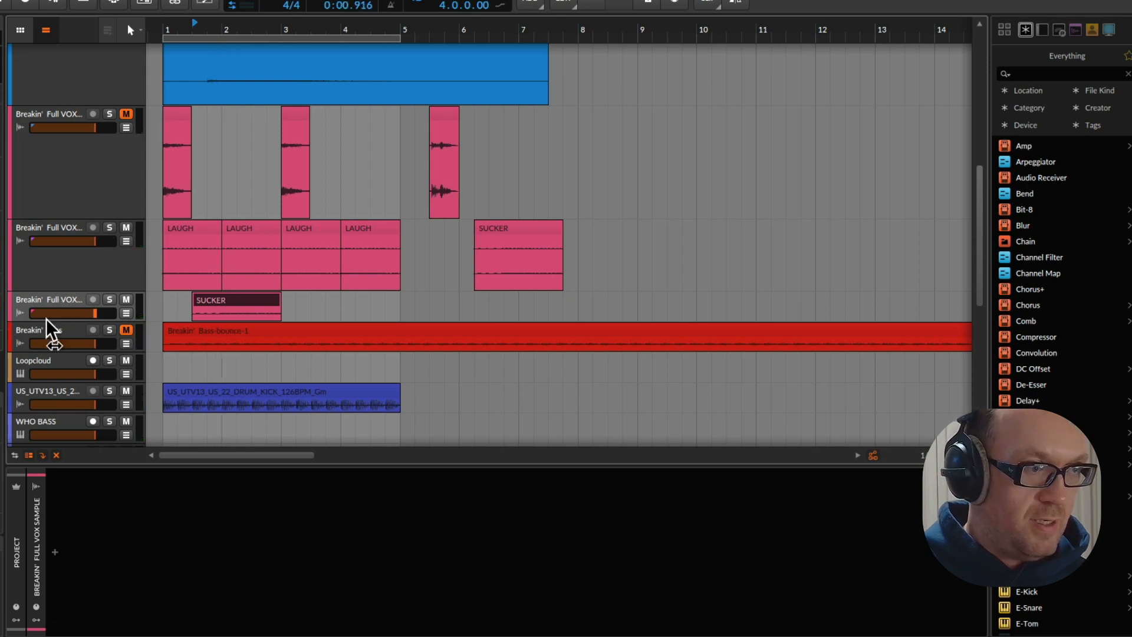
left_click_drag(50, 324, 55, 394)
key("space")
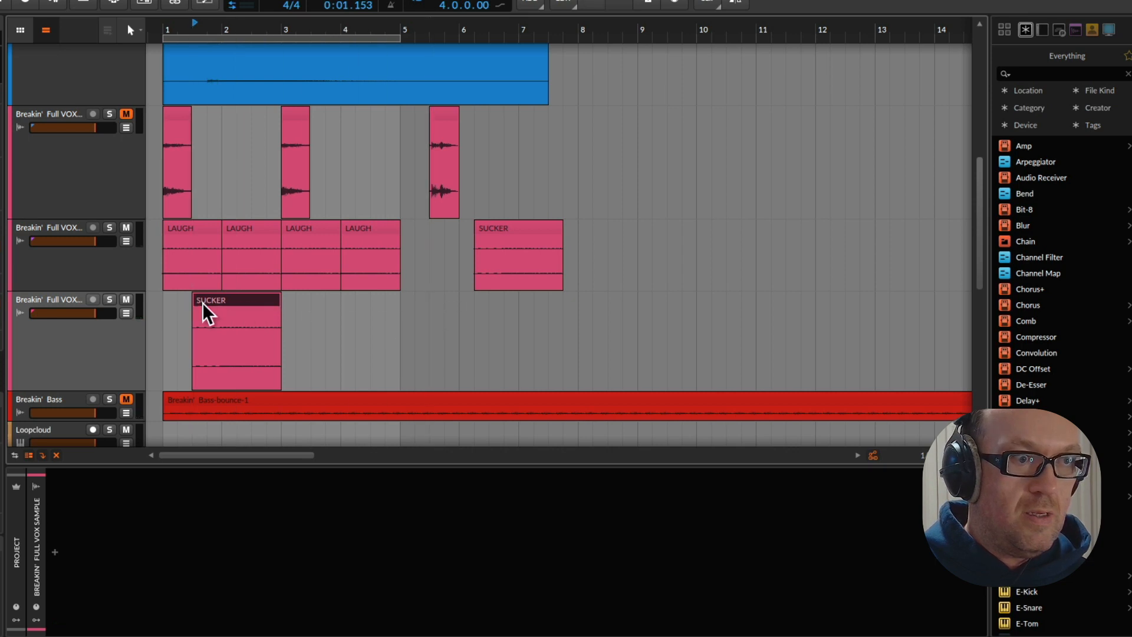
left_click_drag(204, 303, 167, 303)
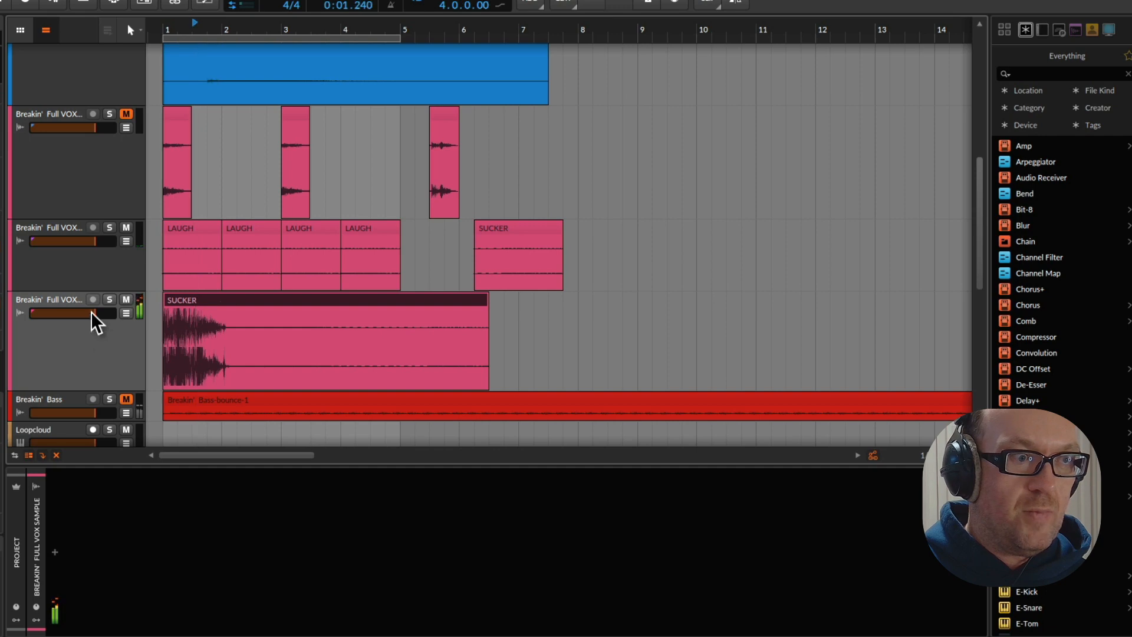
Lower the level of the long SUCKER clip, check it in playback, and trim its end to bar 2
left_click(92, 377)
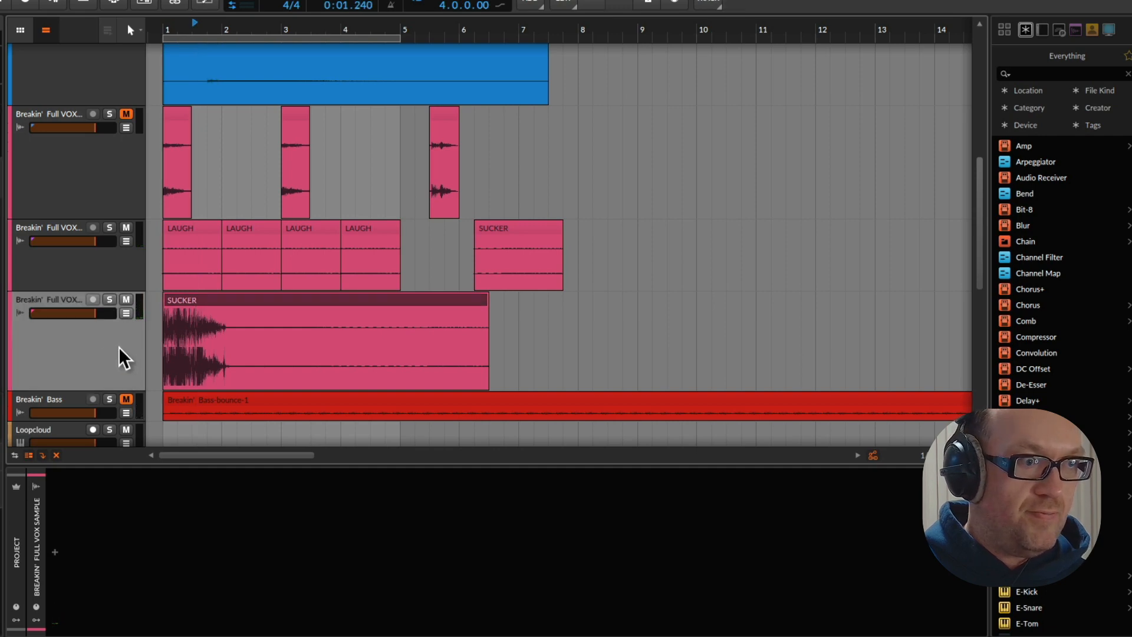
left_click(197, 300)
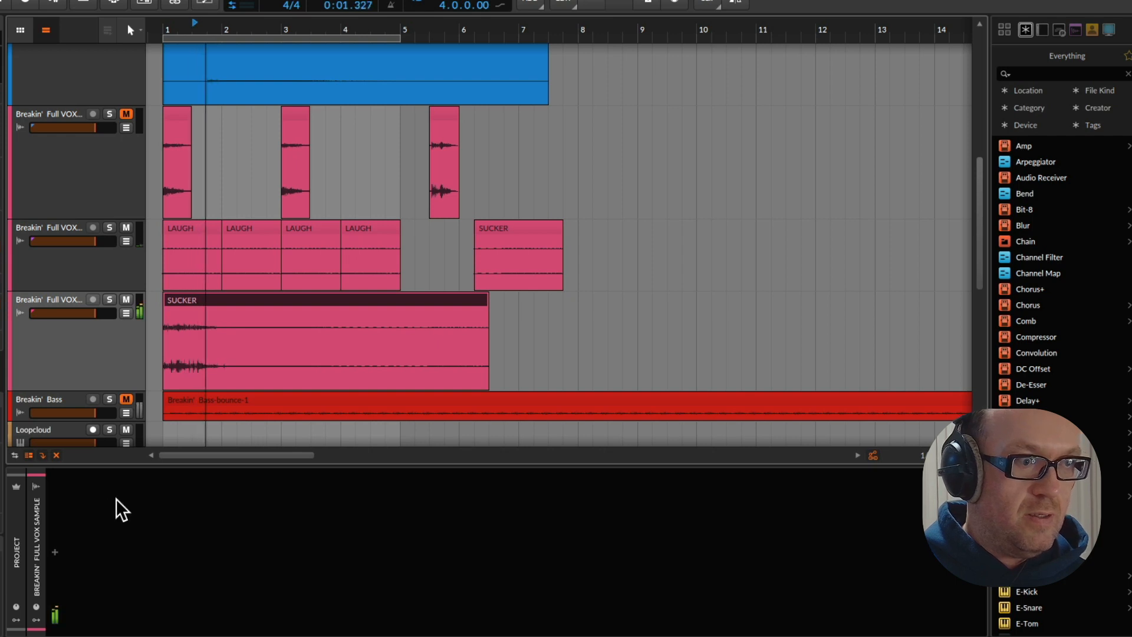
double_click(178, 40)
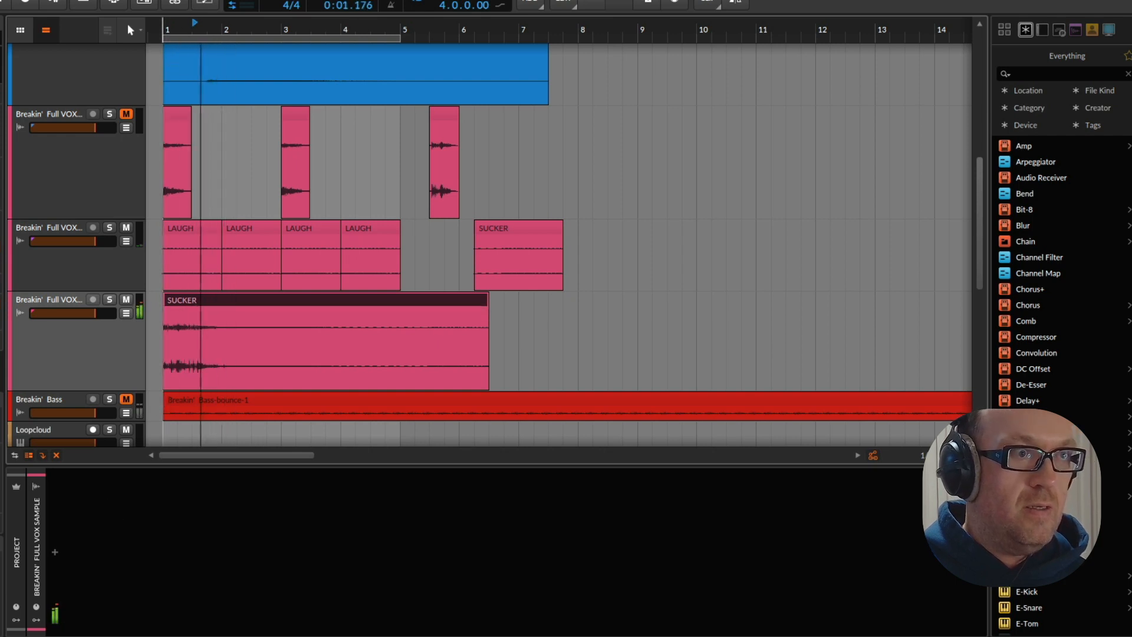
double_click(177, 38)
left_click(177, 265)
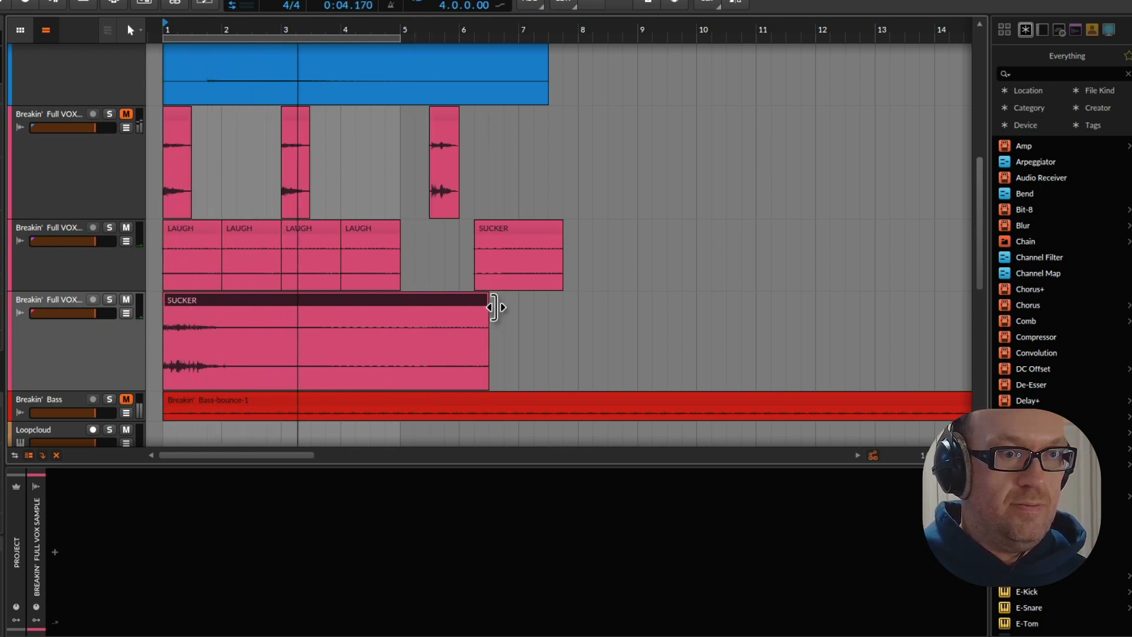
left_click_drag(493, 306, 237, 326)
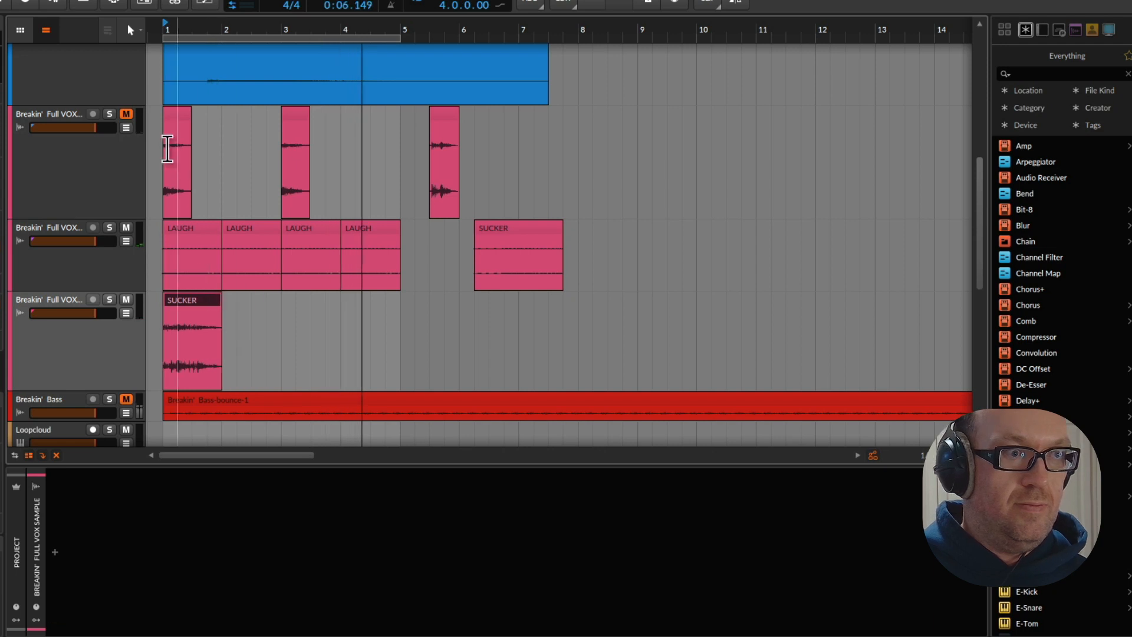
Unmute the uppermost Full VOX track and move its middle clip one beat earlier, ahead of bar 3
left_click(126, 114)
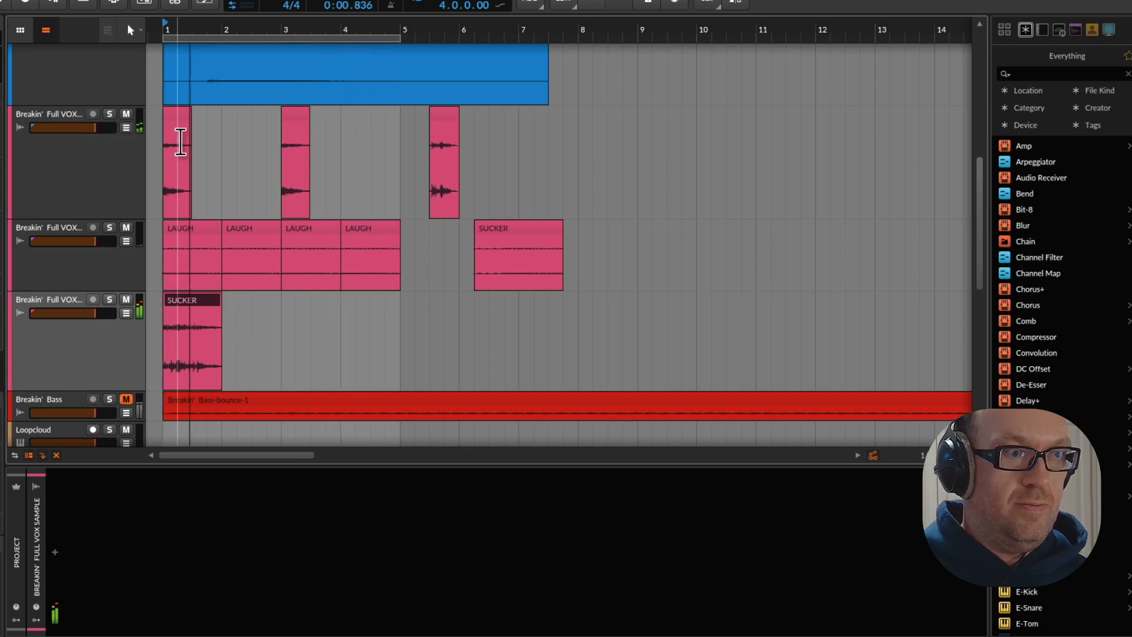
left_click(292, 118)
left_click_drag(291, 118, 282, 119)
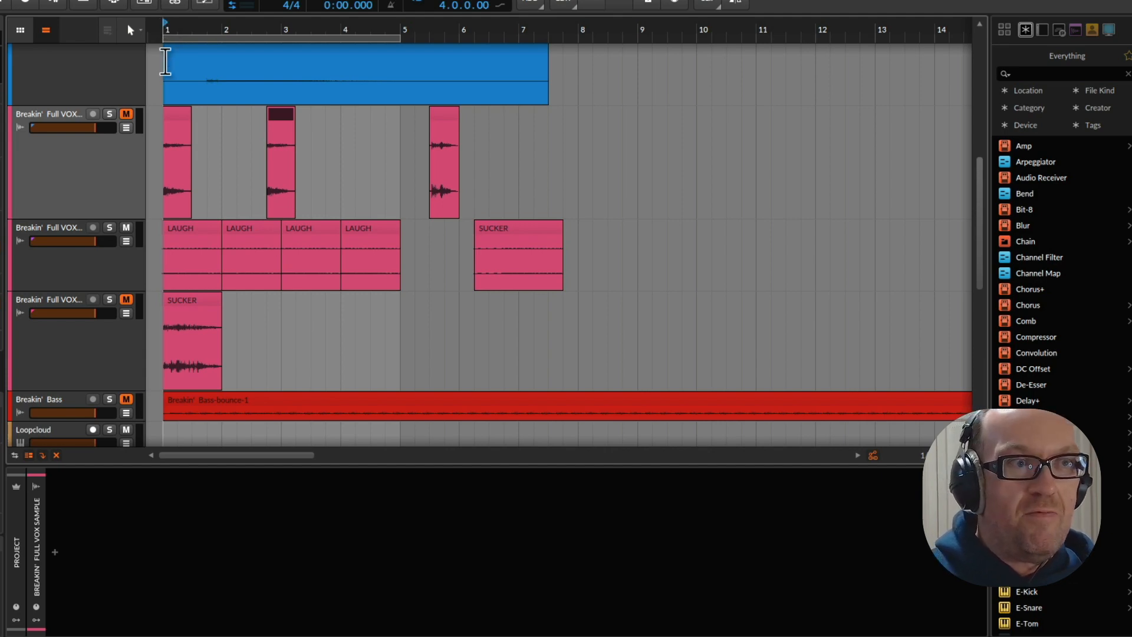
Play the loop and unmute the Breakin' Euc 1, TS_FLPT1_124_Ride_Side_Top and Breakin' Groove Grp tracks
key("space")
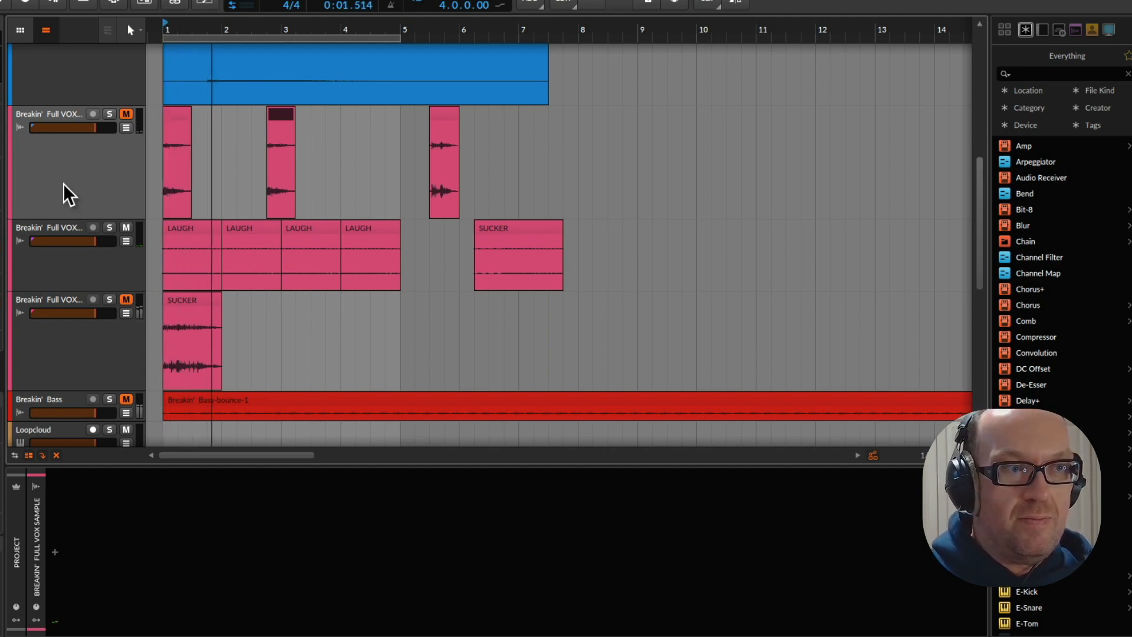
scroll(86, 182, "down", 10)
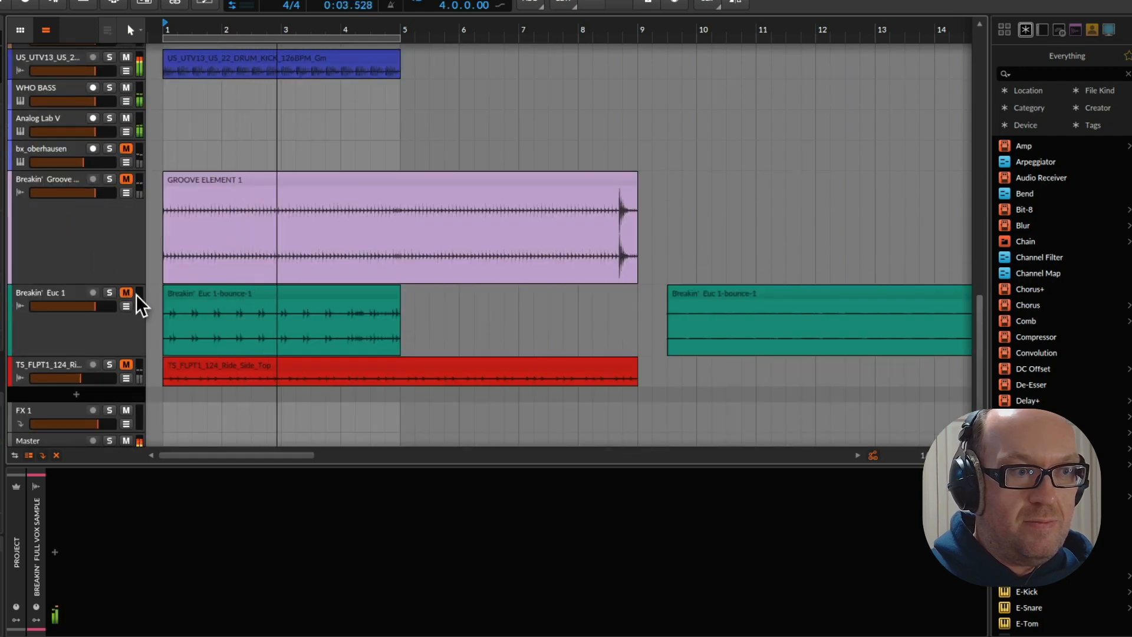
left_click(136, 294)
left_click(126, 291)
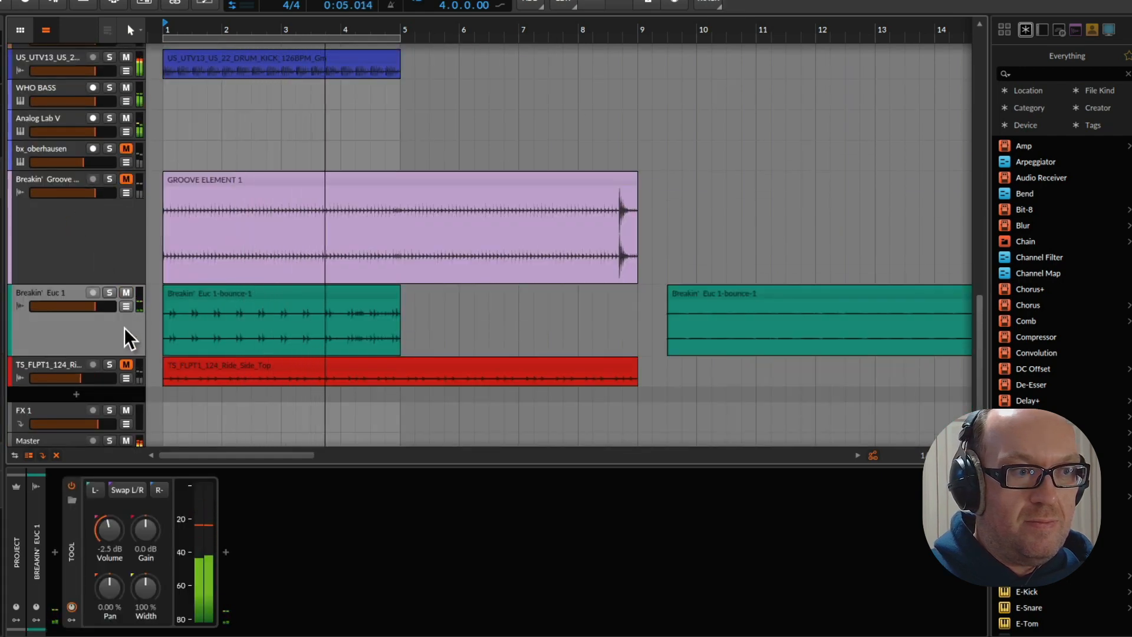
left_click(126, 364)
left_click(110, 212)
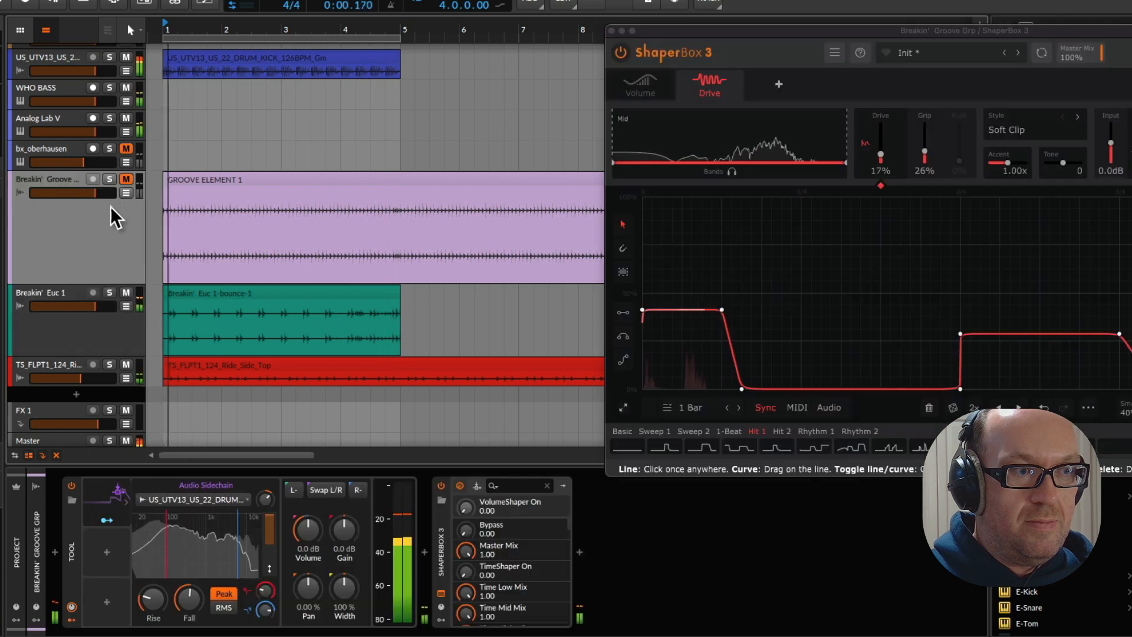
left_click(126, 179)
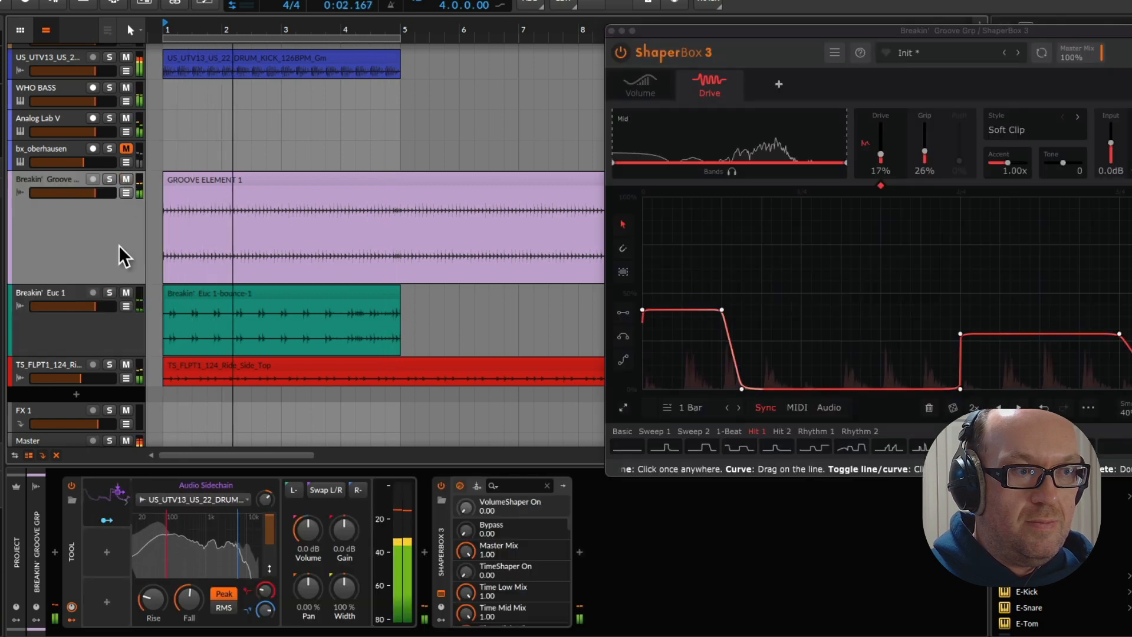
scroll(112, 242, "up", 1)
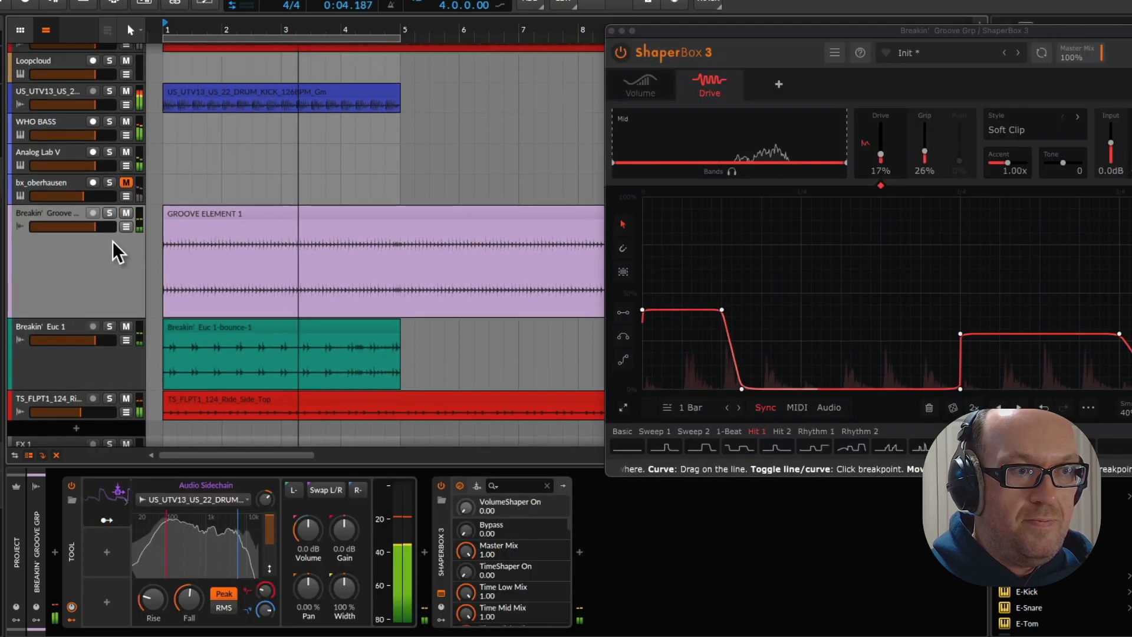
scroll(112, 239, "up", 1)
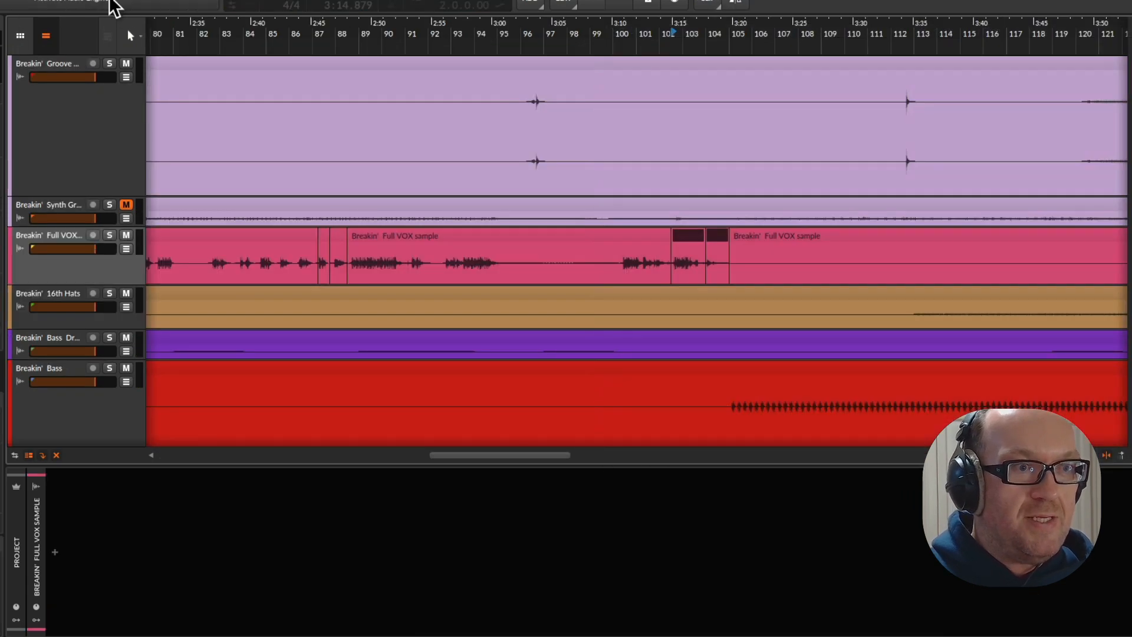
Switch to the stems project, play it from about bar 33, and briefly solo Breakin' Euc 1
left_click(110, 1)
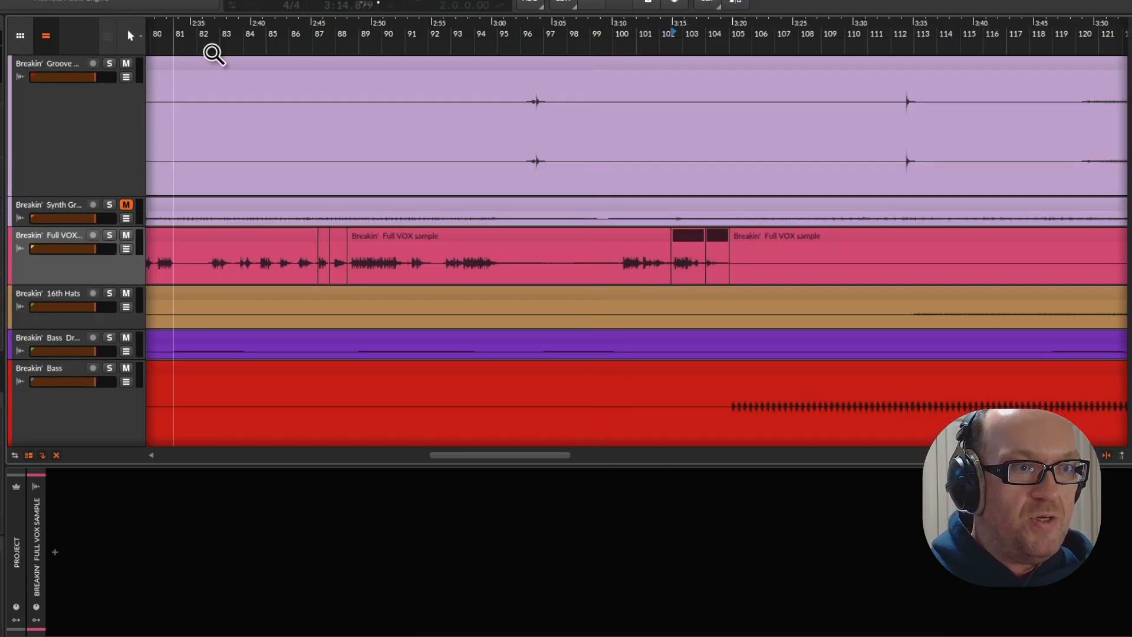
left_click_drag(221, 36, 278, 36)
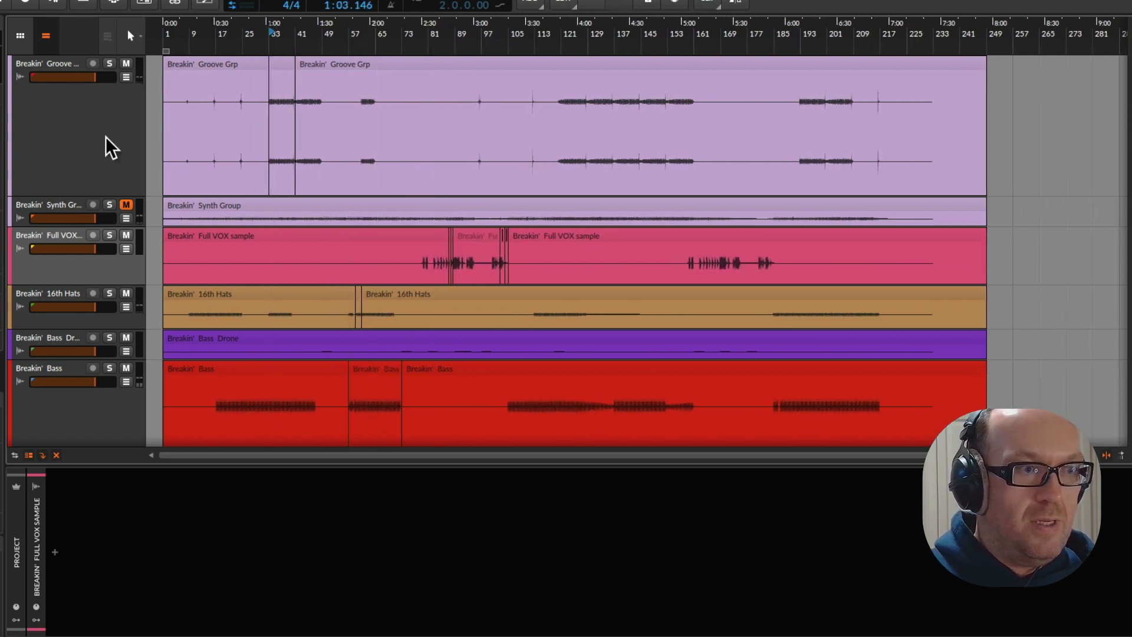
scroll(105, 137, "down", 5)
left_click(109, 325)
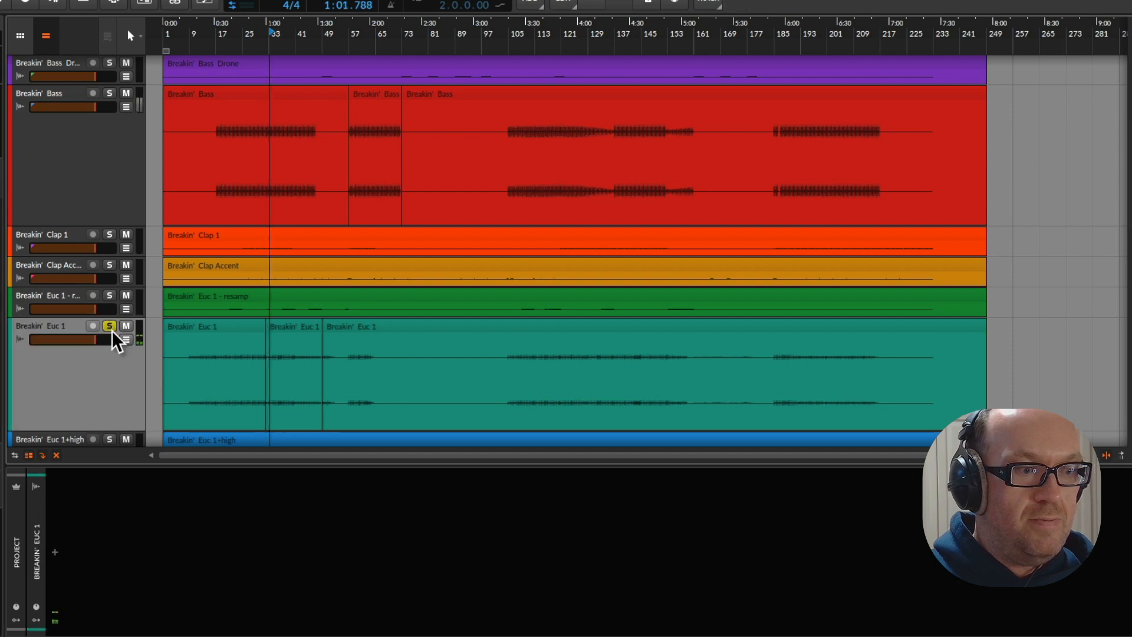
left_click(111, 327)
Listen to the stems from about bar 57, where the second Breakin' Bass section begins, and stop playback
left_click(194, 231)
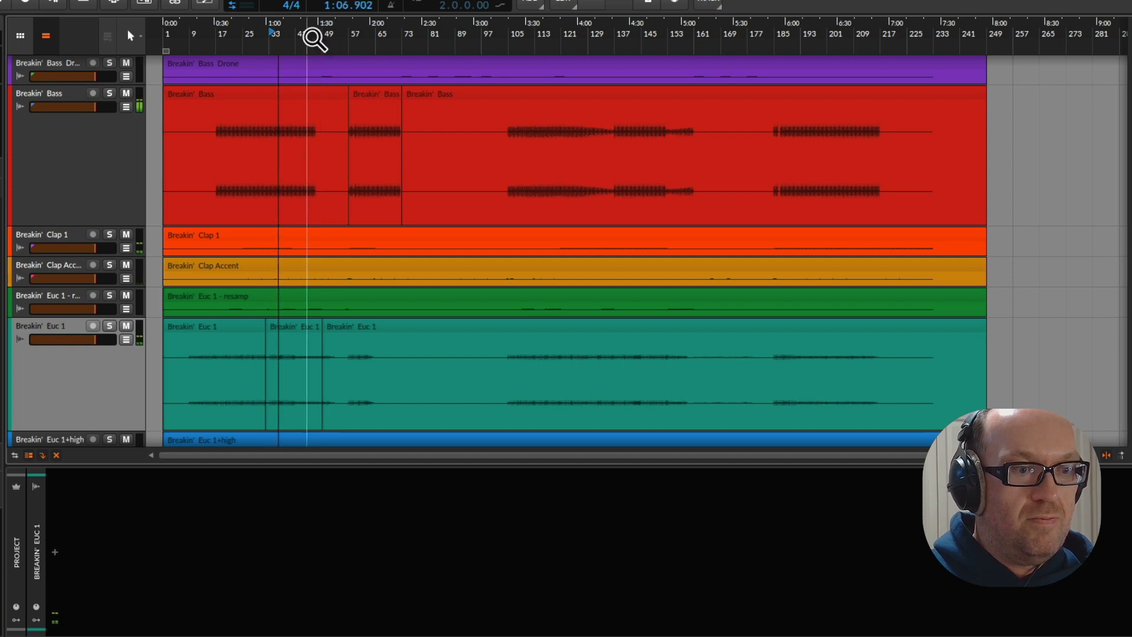
left_click(351, 41)
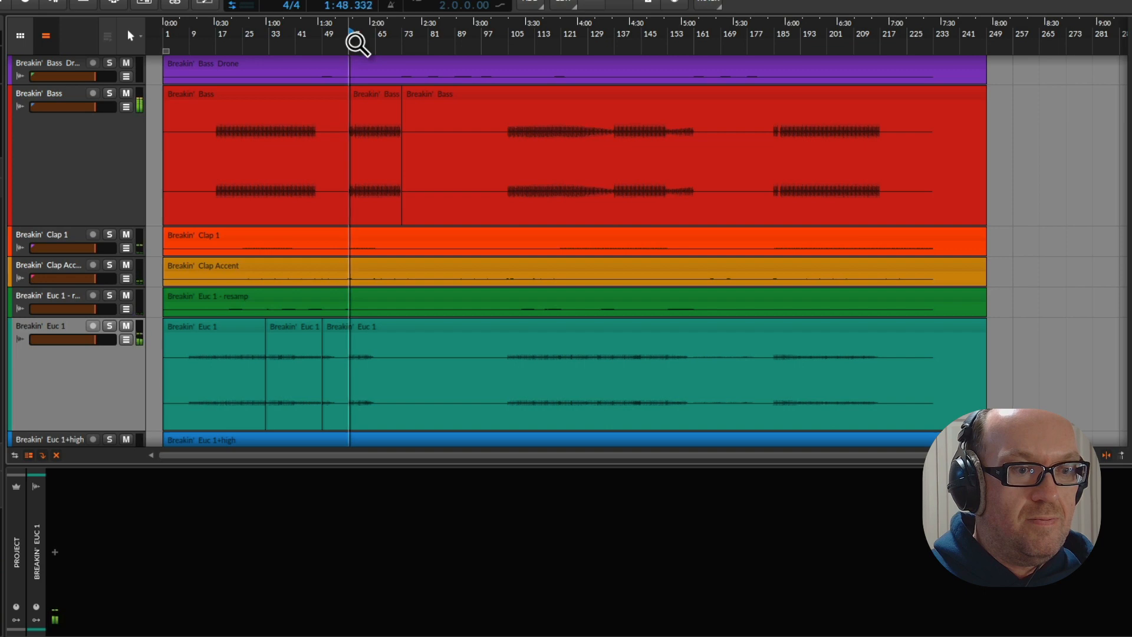
key("space")
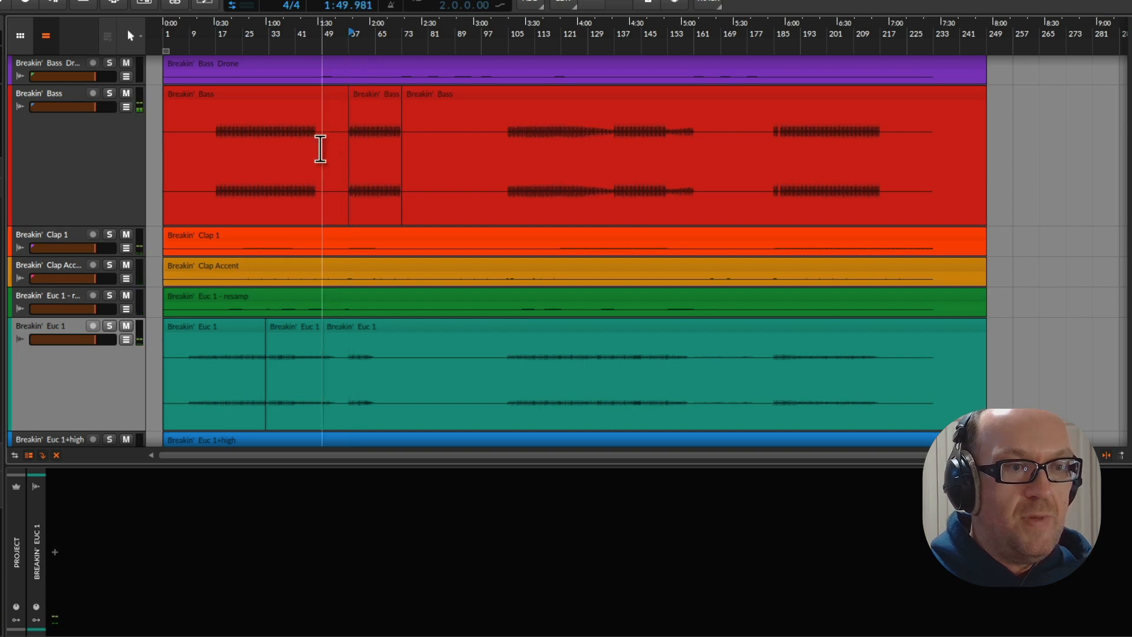